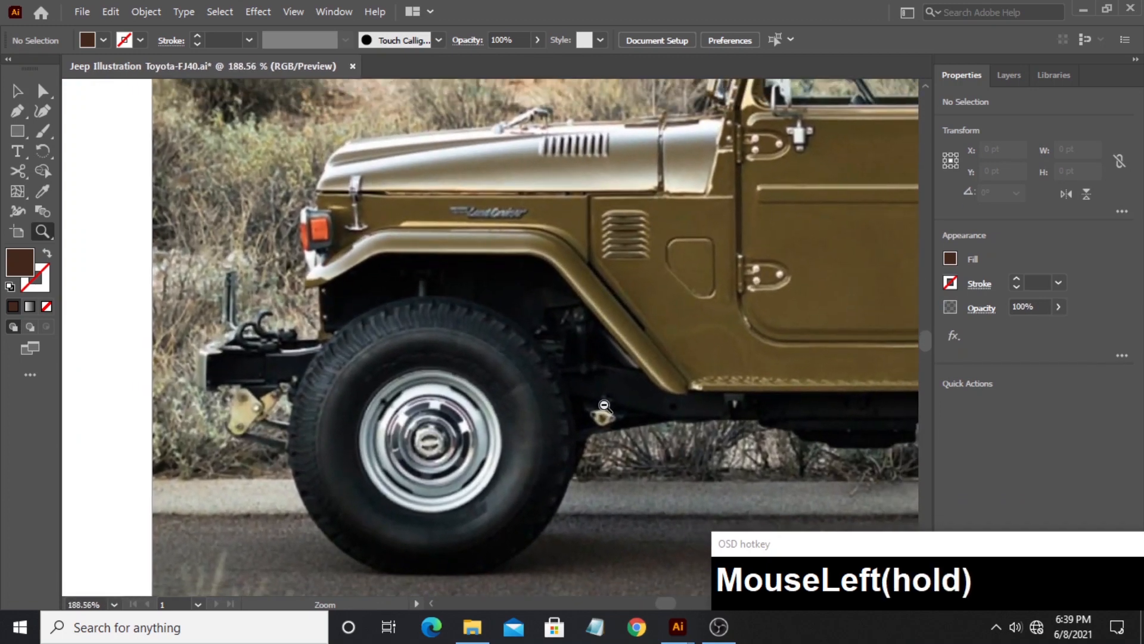
# - Prepare the Pen tool with a 2 pt stroke and no fill
pyautogui.moveTo(364, 299); pyautogui.dragTo(365, 299)
pyautogui.click(18, 110)
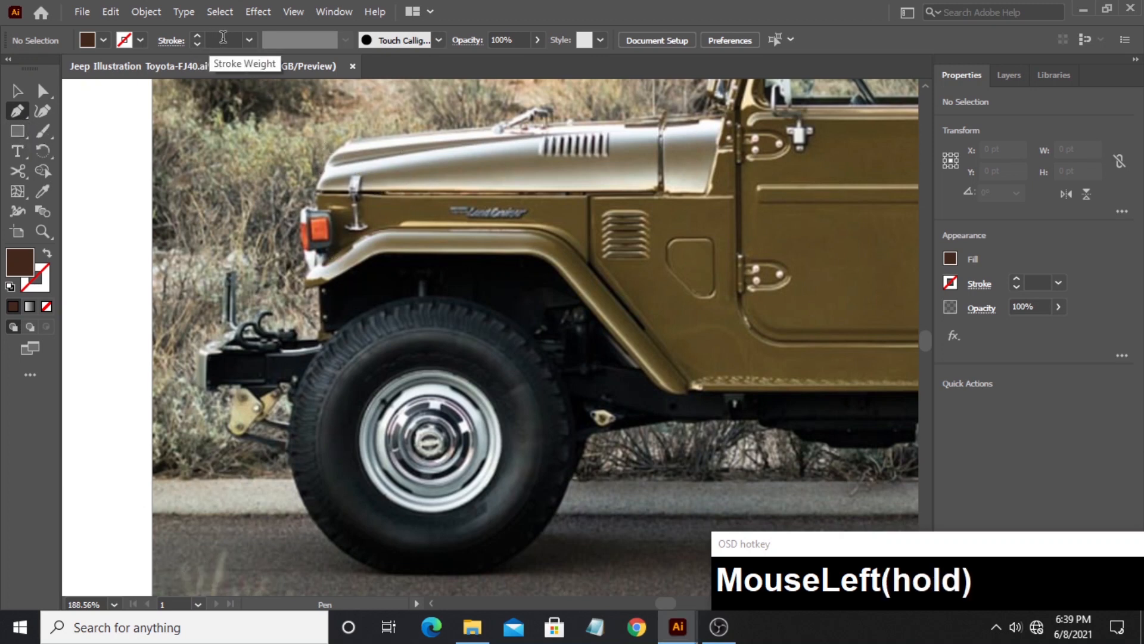
pyautogui.click(249, 40)
pyautogui.click(272, 131)
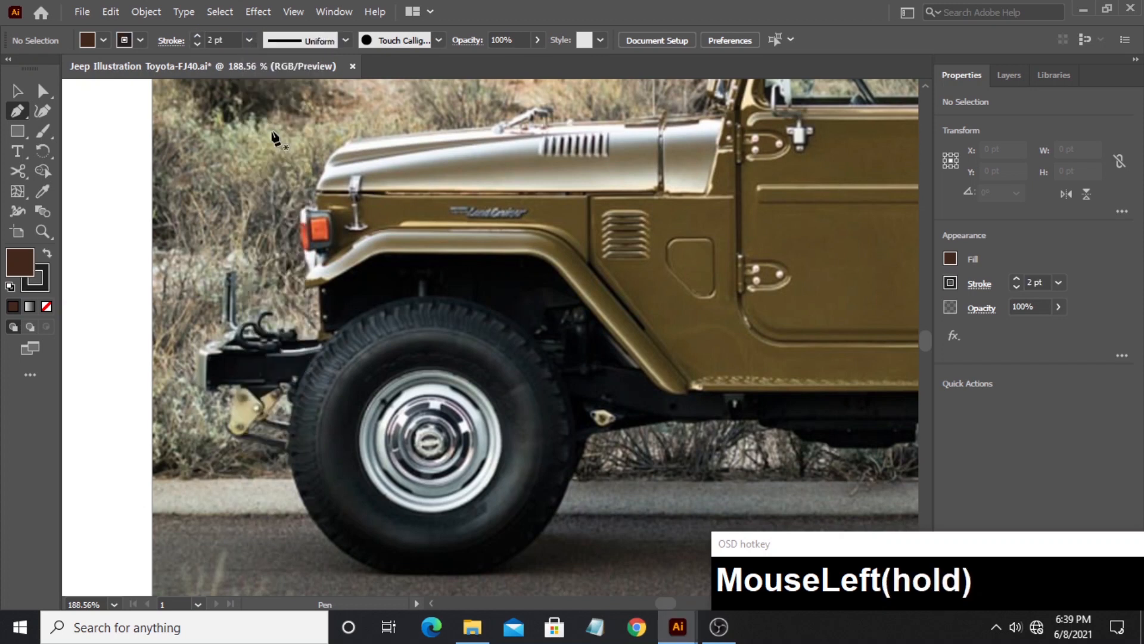
pyautogui.click(87, 40)
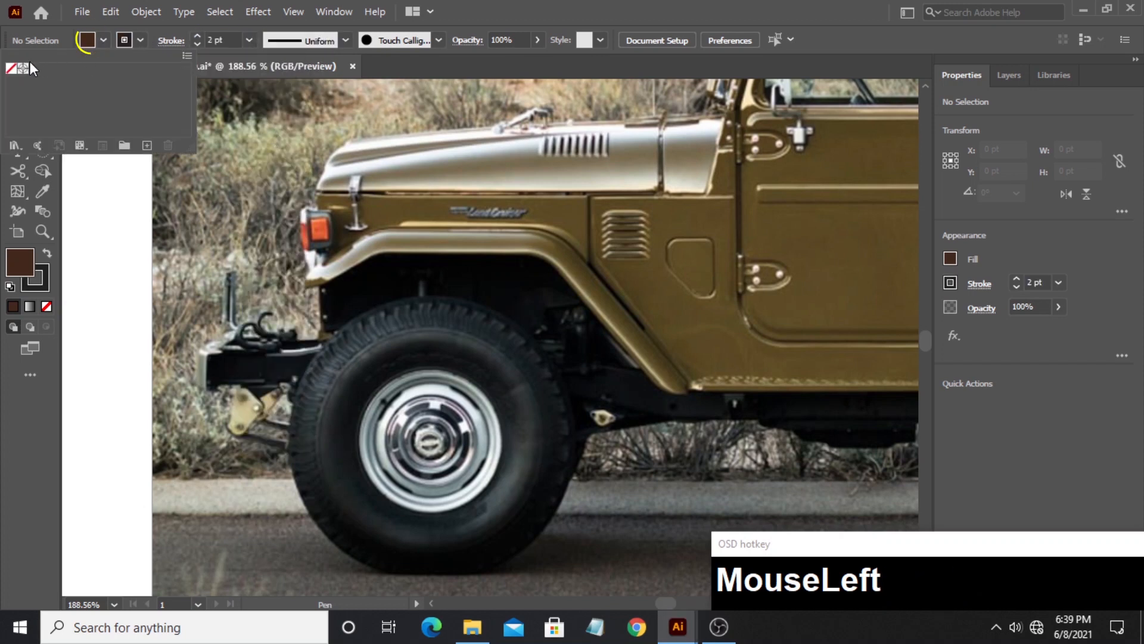
pyautogui.click(11, 69)
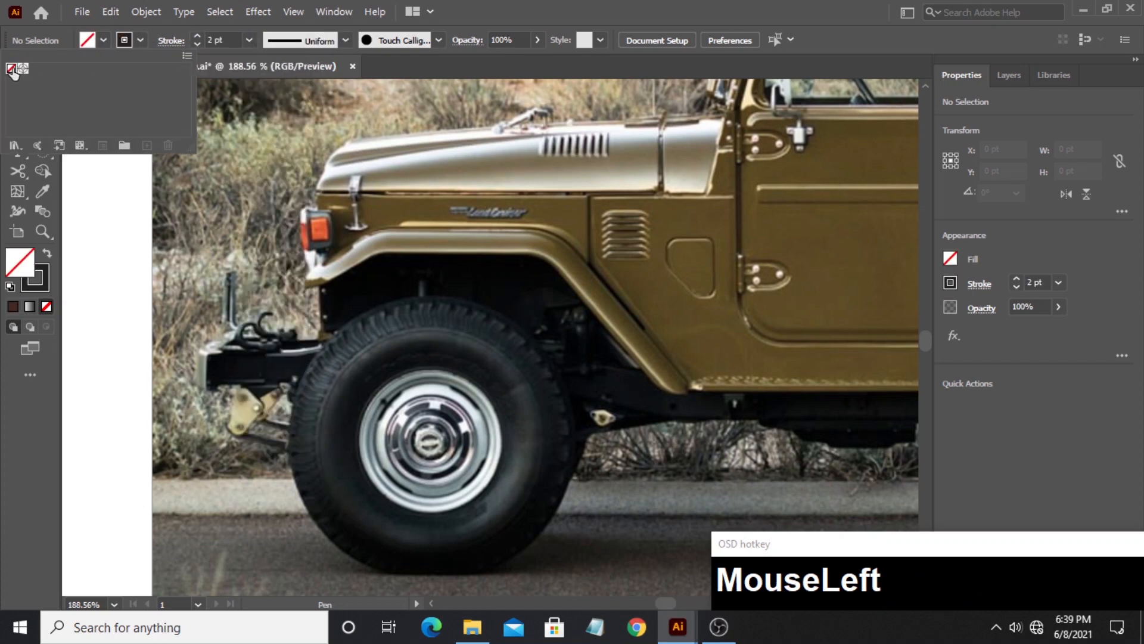
# - Set the stroke colour to a bright pink of C 0, M 92.55, Y 28.63, K 0
pyautogui.click(102, 39)
pyautogui.click(45, 272)
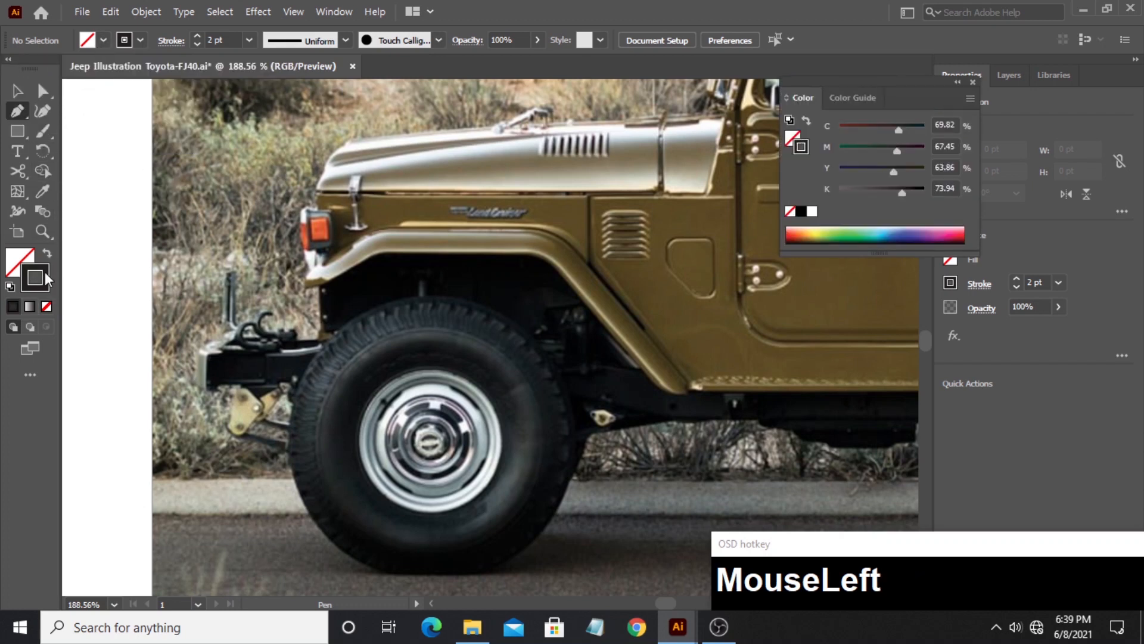
pyautogui.moveTo(943, 235); pyautogui.dragTo(960, 225)
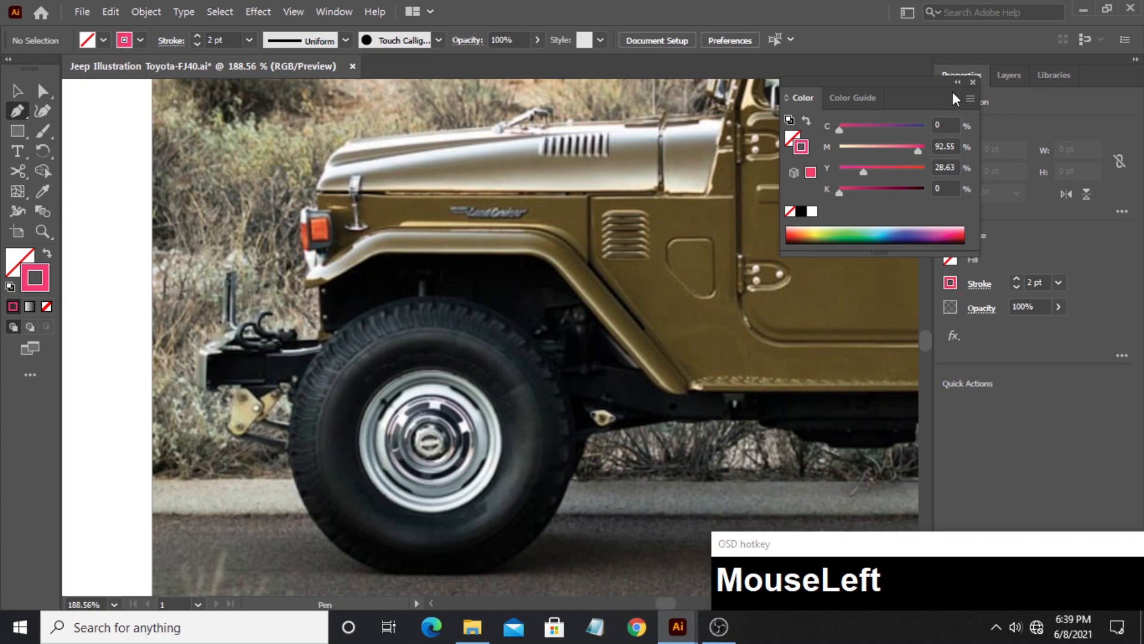
pyautogui.click(972, 80)
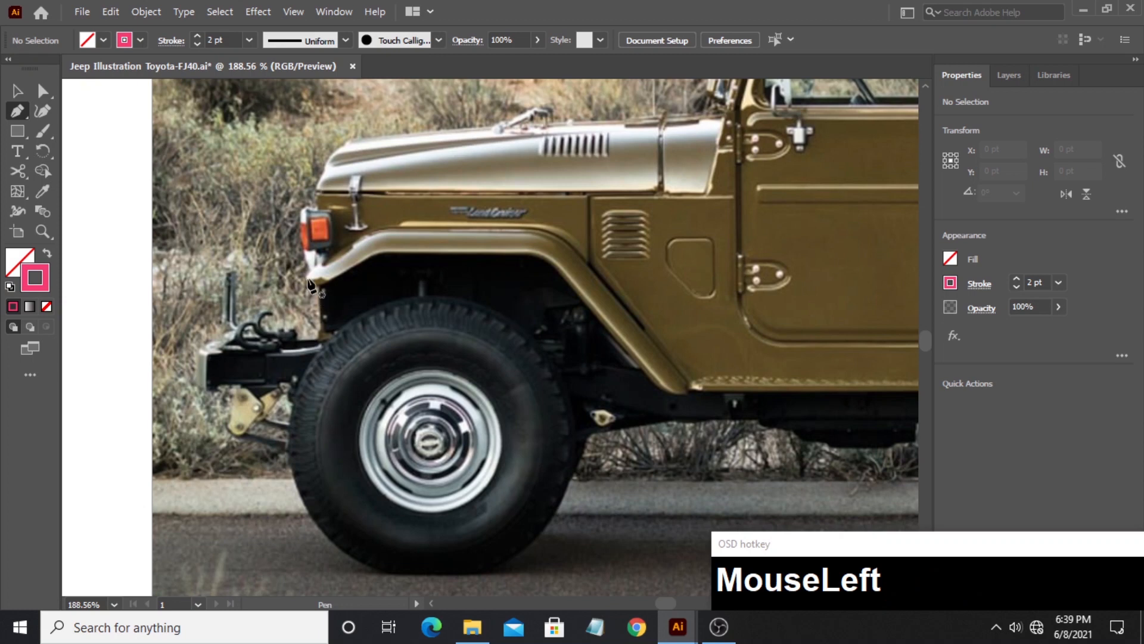
# - Trace the jeep body outline with the Pen tool from the front fender tip up the nose and along the hood to the windshield base
pyautogui.moveTo(307, 278); pyautogui.dragTo(318, 210)
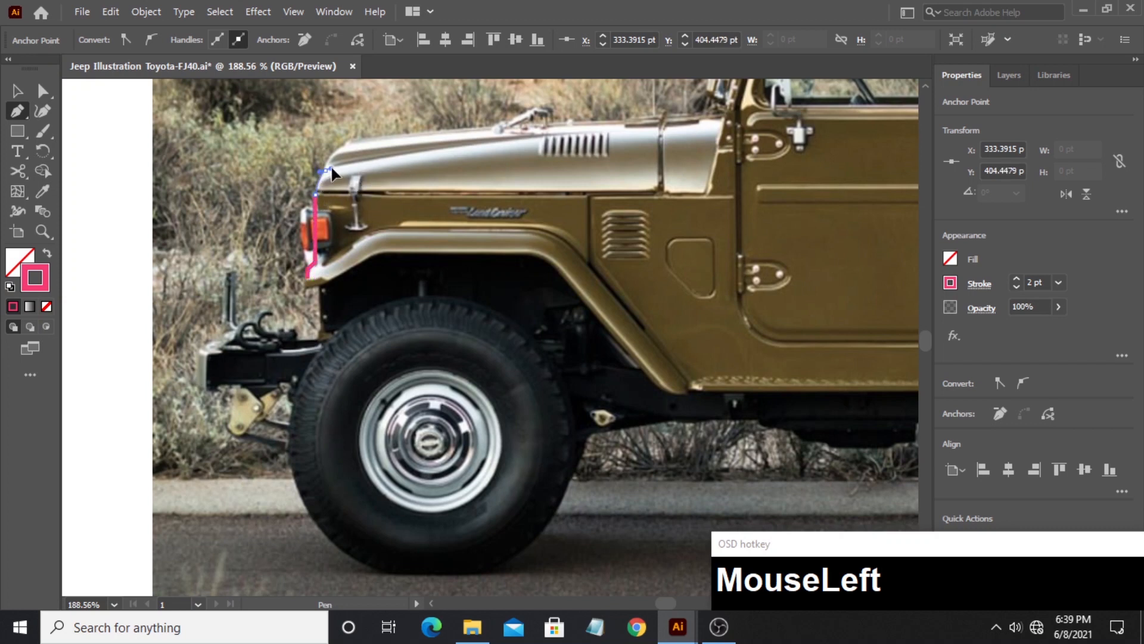
pyautogui.moveTo(332, 169); pyautogui.dragTo(365, 143)
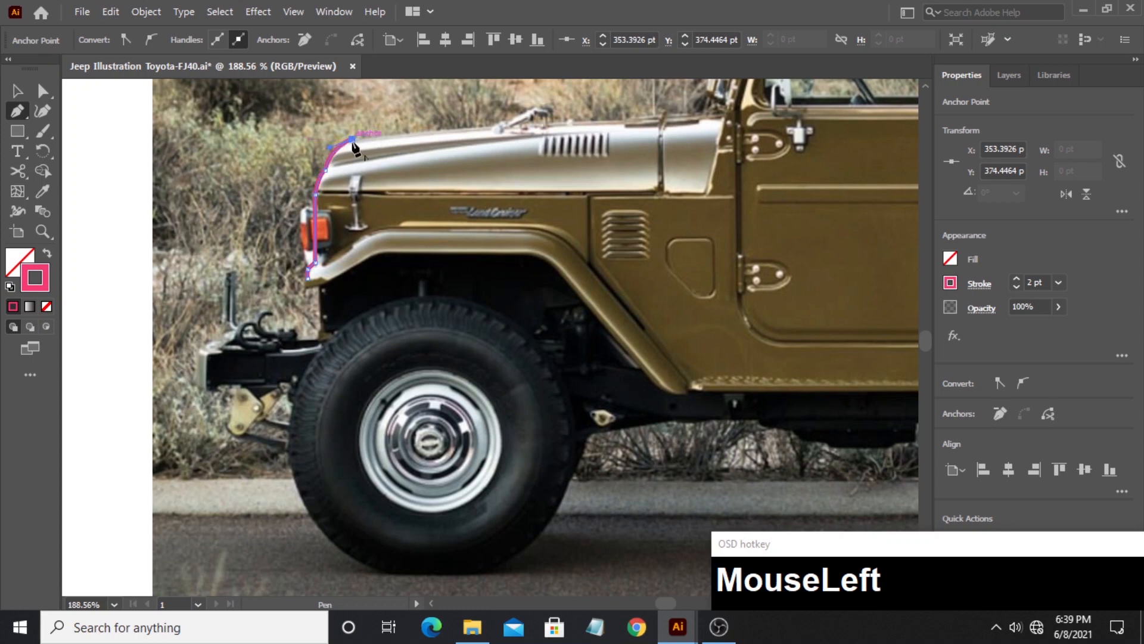
pyautogui.click(622, 123)
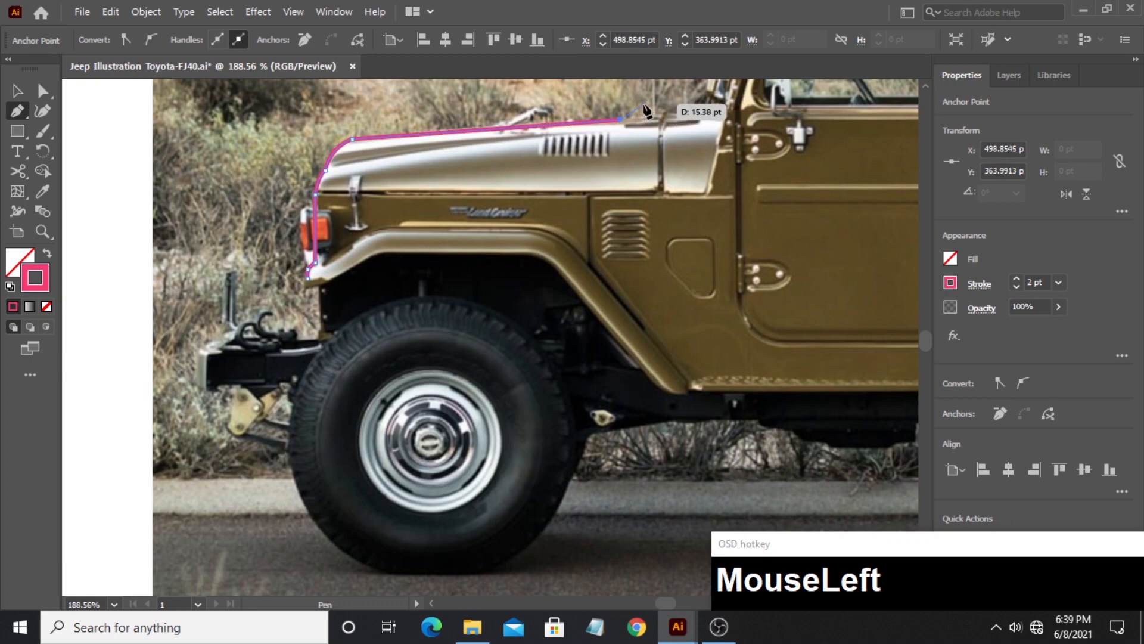
pyautogui.moveTo(620, 119); pyautogui.dragTo(365, 222)
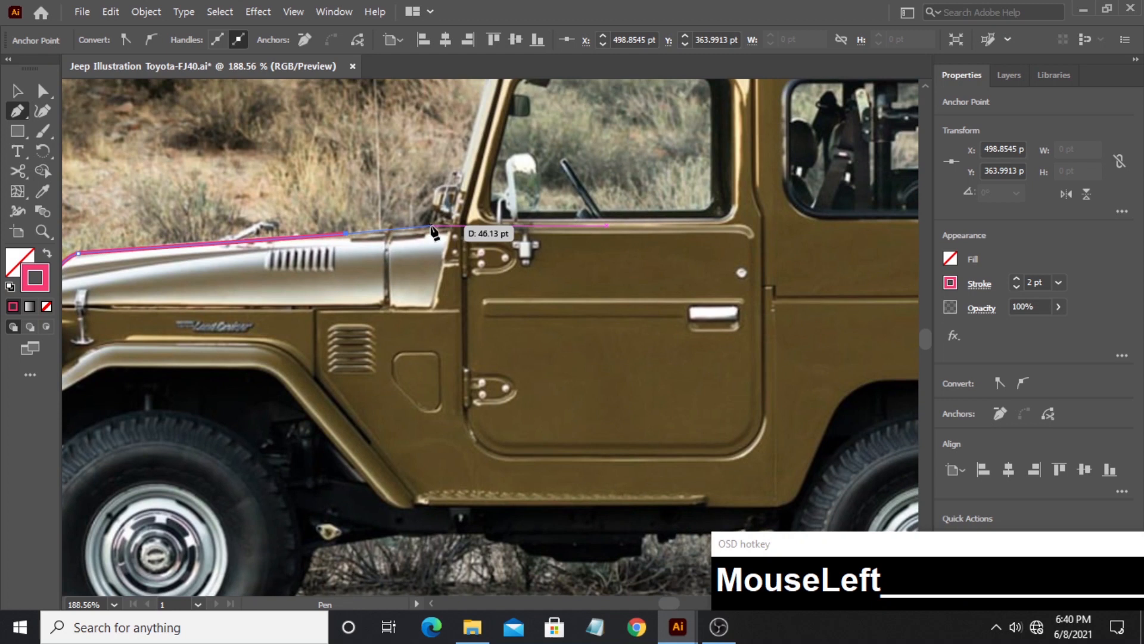
pyautogui.click(431, 227)
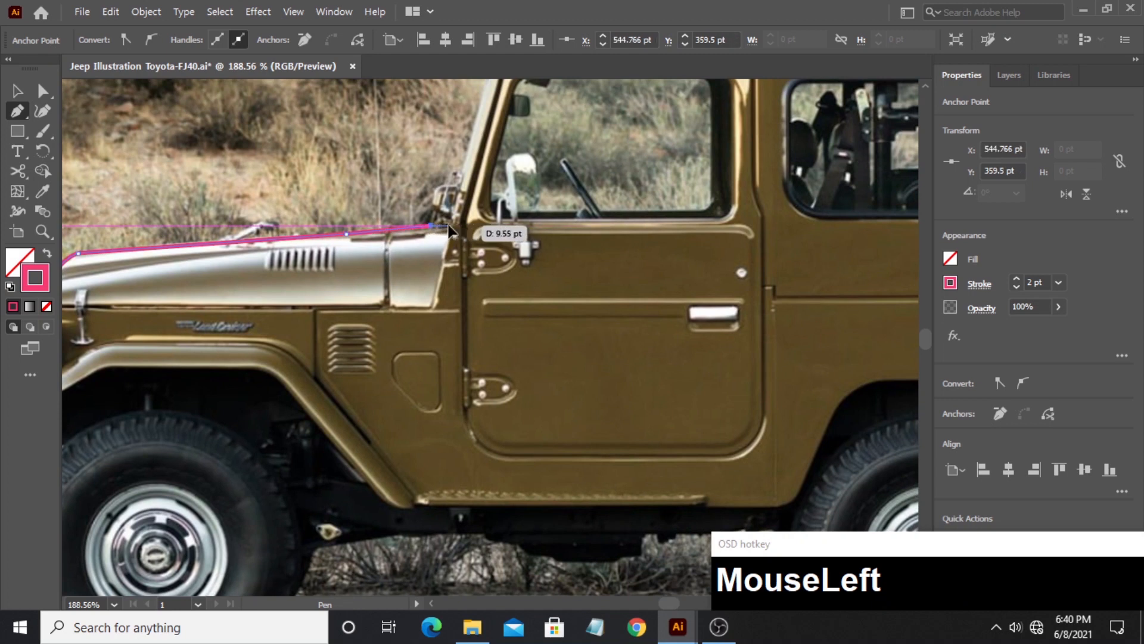
pyautogui.click(448, 226)
# - Continue the outline up the windshield pillar, around the roof's front lip and along the front part of the roof
pyautogui.moveTo(466, 166); pyautogui.dragTo(406, 272)
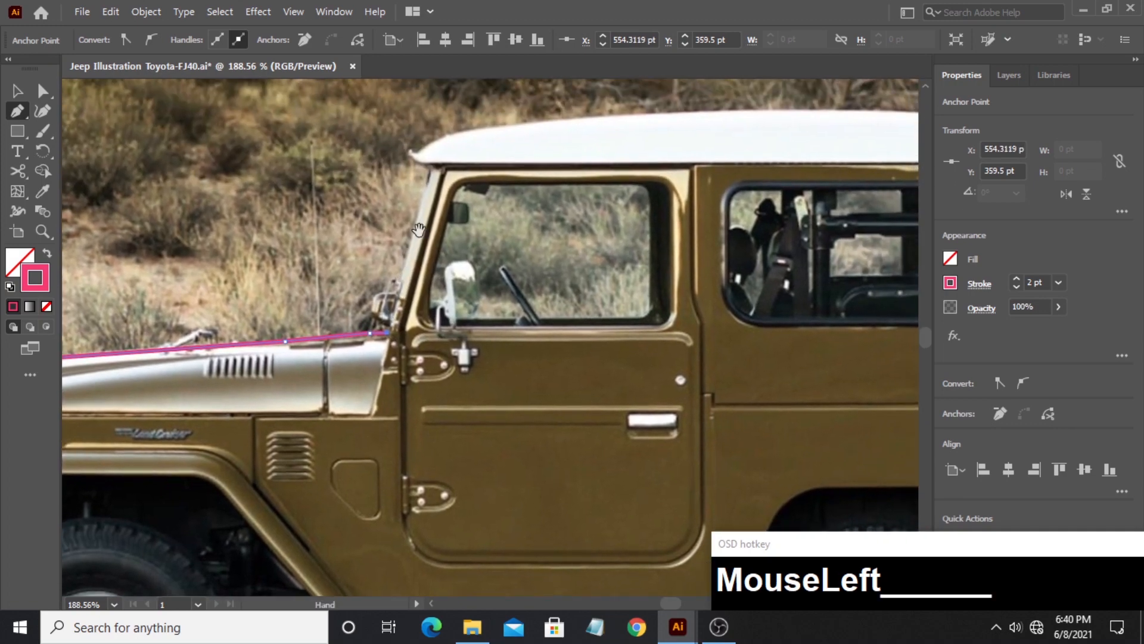
pyautogui.click(429, 170)
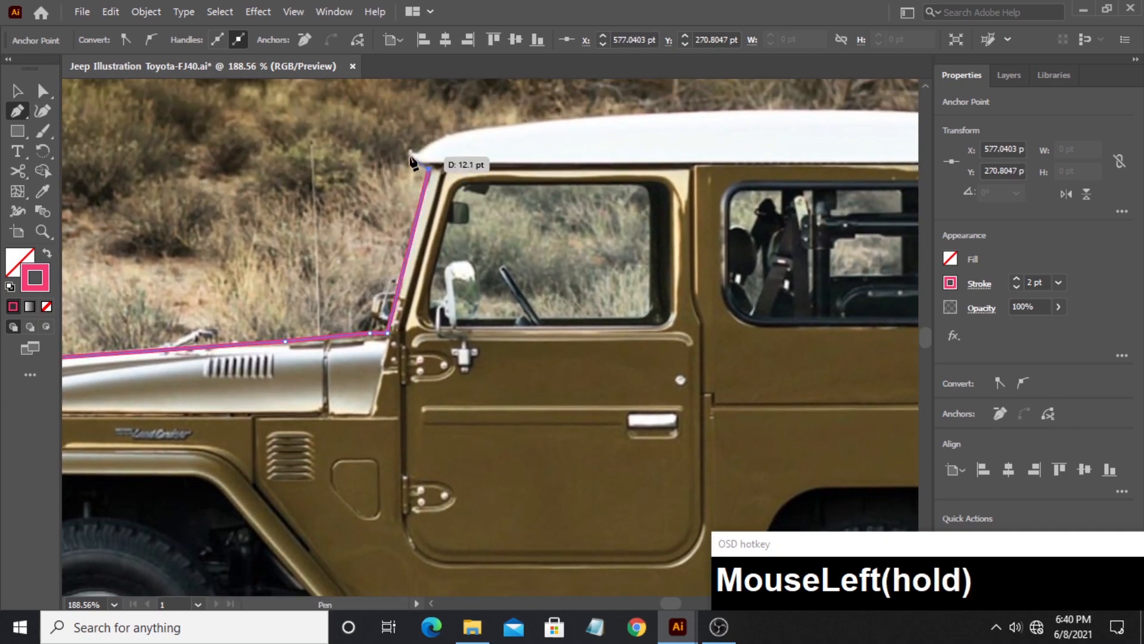
pyautogui.moveTo(408, 159); pyautogui.dragTo(524, 127)
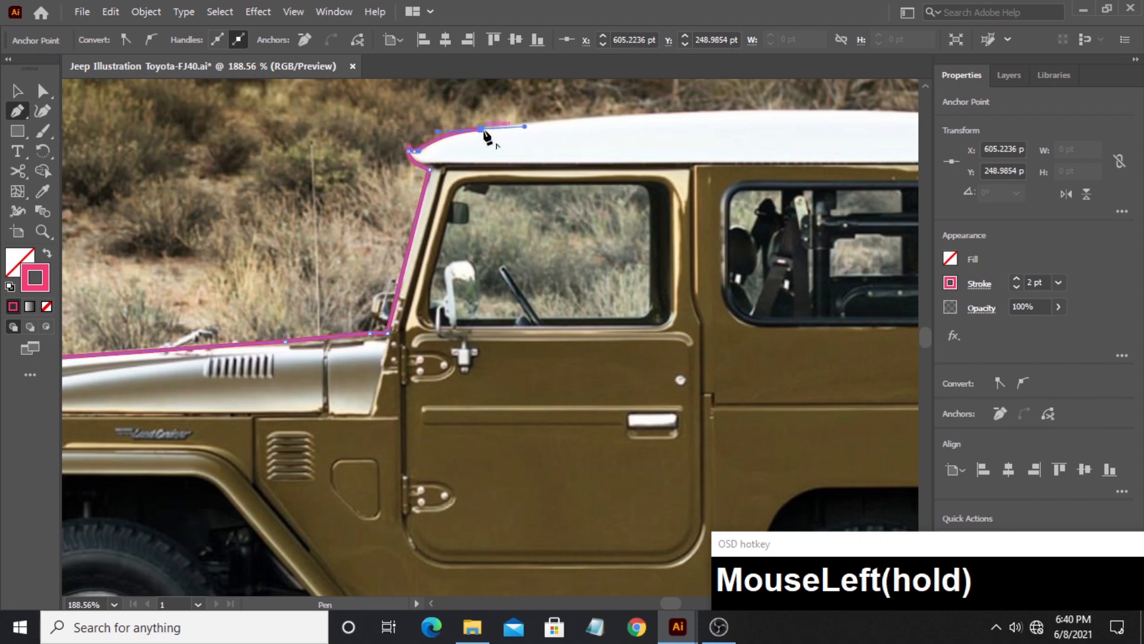
pyautogui.click(483, 130)
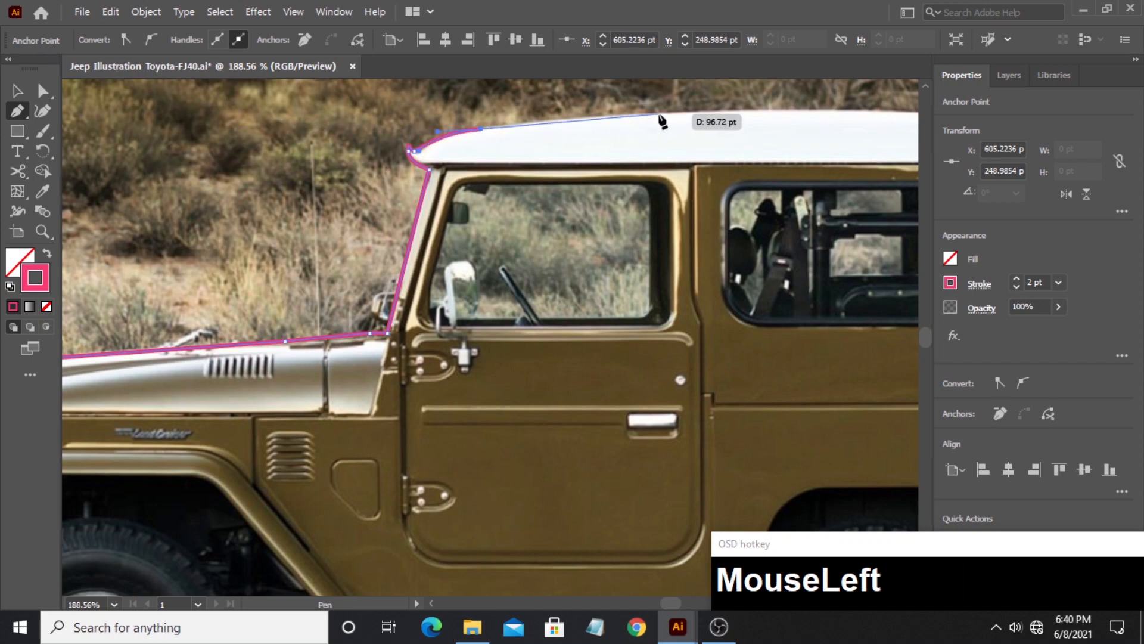
pyautogui.click(661, 119)
# - Extend the outline along the rest of the roof and curve it down around the roof's rear corner
pyautogui.moveTo(659, 115); pyautogui.dragTo(376, 197)
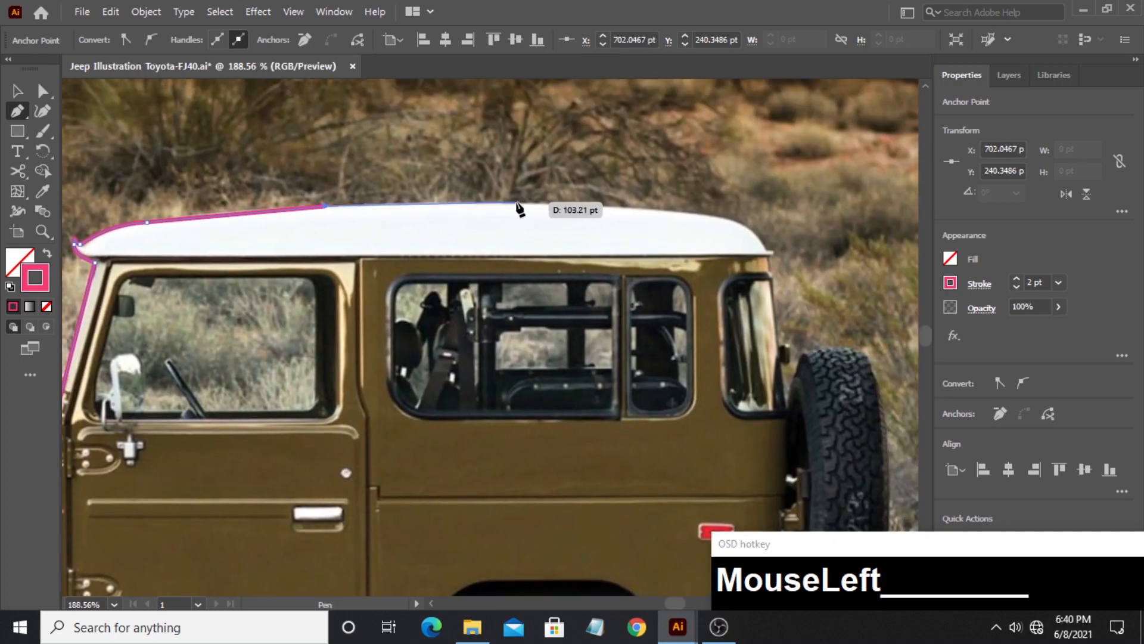
pyautogui.moveTo(524, 205); pyautogui.dragTo(560, 205)
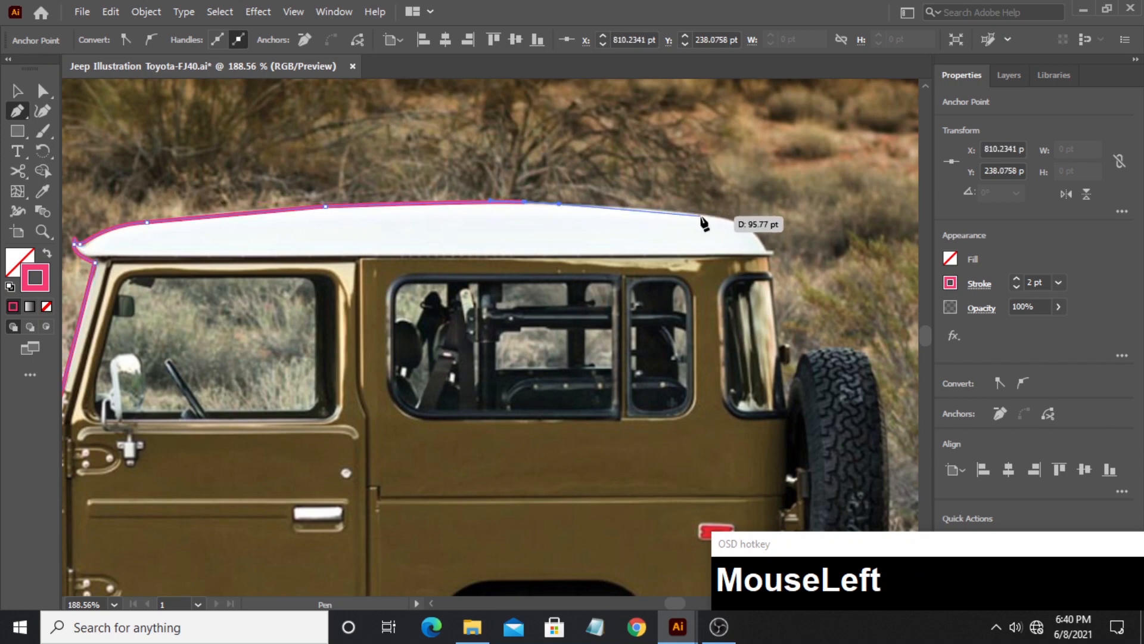
pyautogui.click(669, 211)
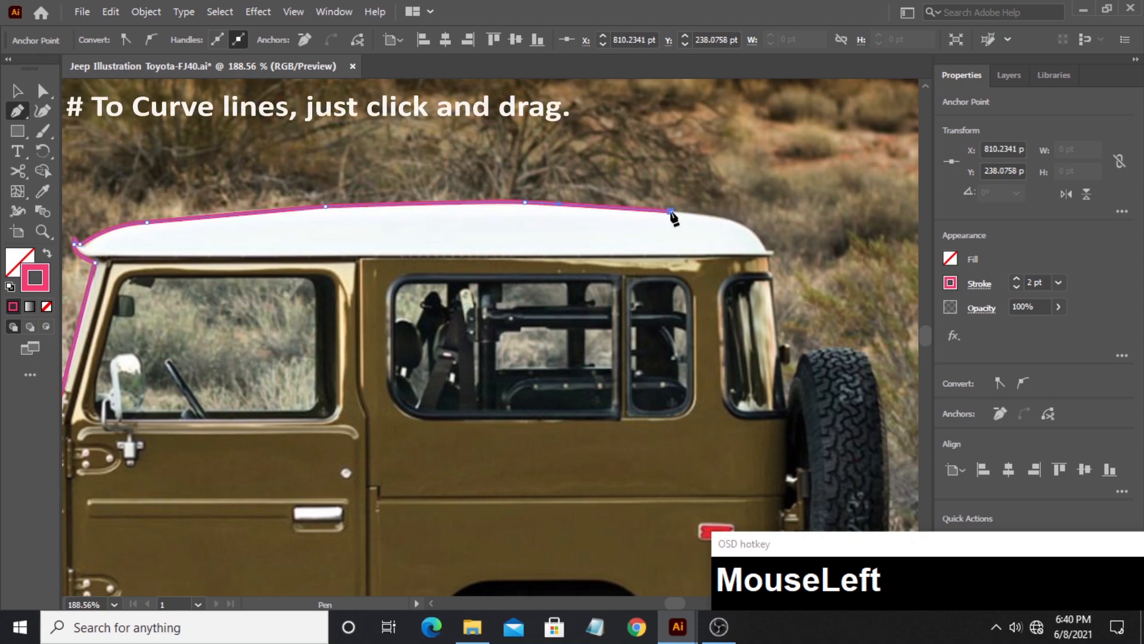
pyautogui.moveTo(766, 251); pyautogui.dragTo(795, 439)
pyautogui.click(767, 249)
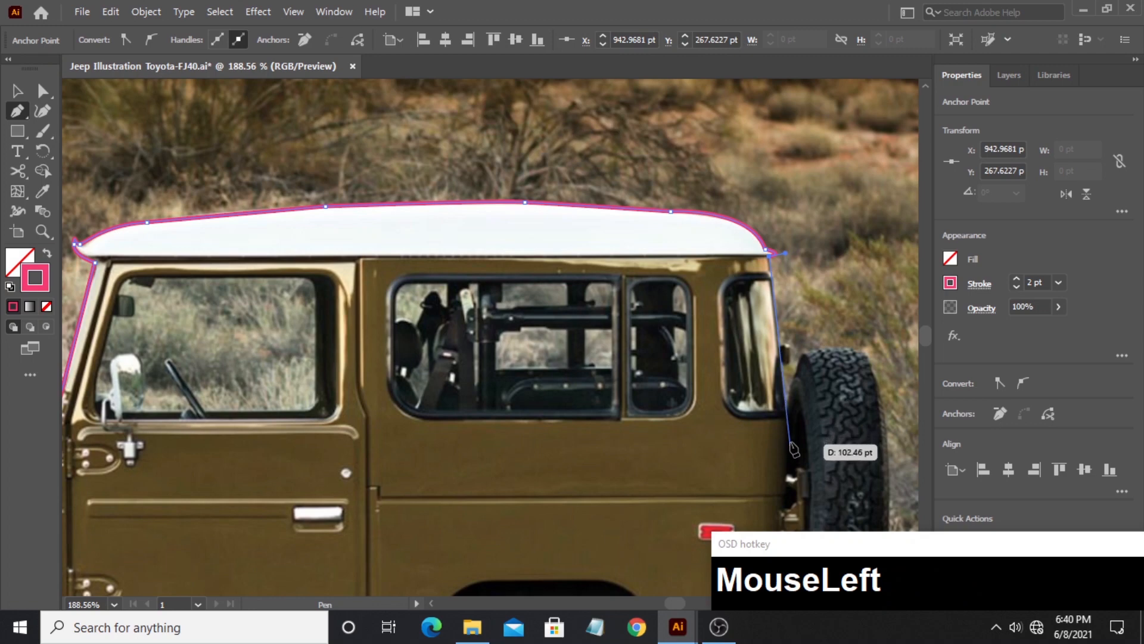
# - Continue the outline down the rear edge of the body to the tail light, and zoom in on the lower rear corner
pyautogui.click(788, 420)
pyautogui.press('space')
pyautogui.moveTo(788, 467); pyautogui.dragTo(659, 285)
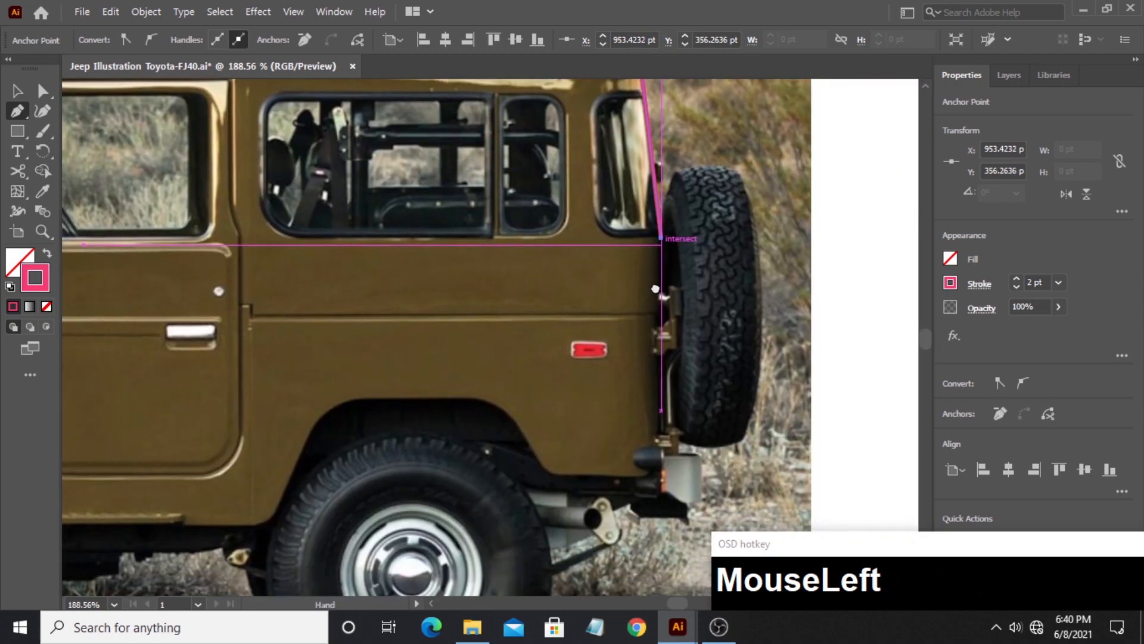
pyautogui.click(660, 454)
pyautogui.press('space')
pyautogui.moveTo(621, 454); pyautogui.dragTo(757, 309)
pyautogui.click(37, 232)
pyautogui.press('space')
pyautogui.moveTo(606, 331); pyautogui.dragTo(506, 288)
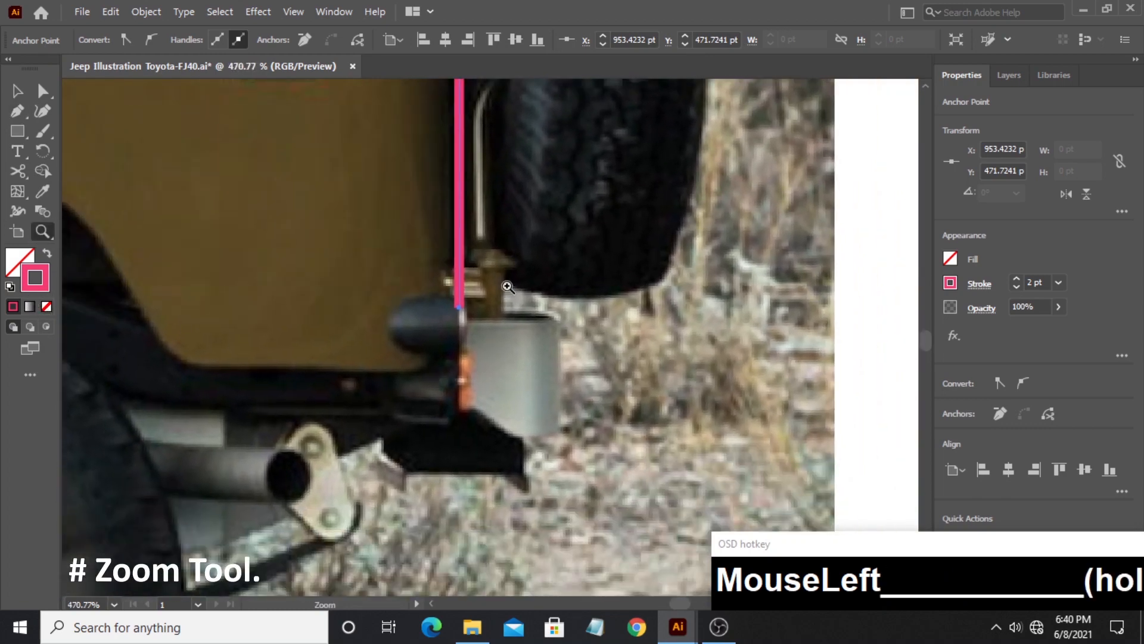
# - Trace the body's lower rear corner and curve the outline up and over the top of the rear wheel arch
pyautogui.click(17, 116)
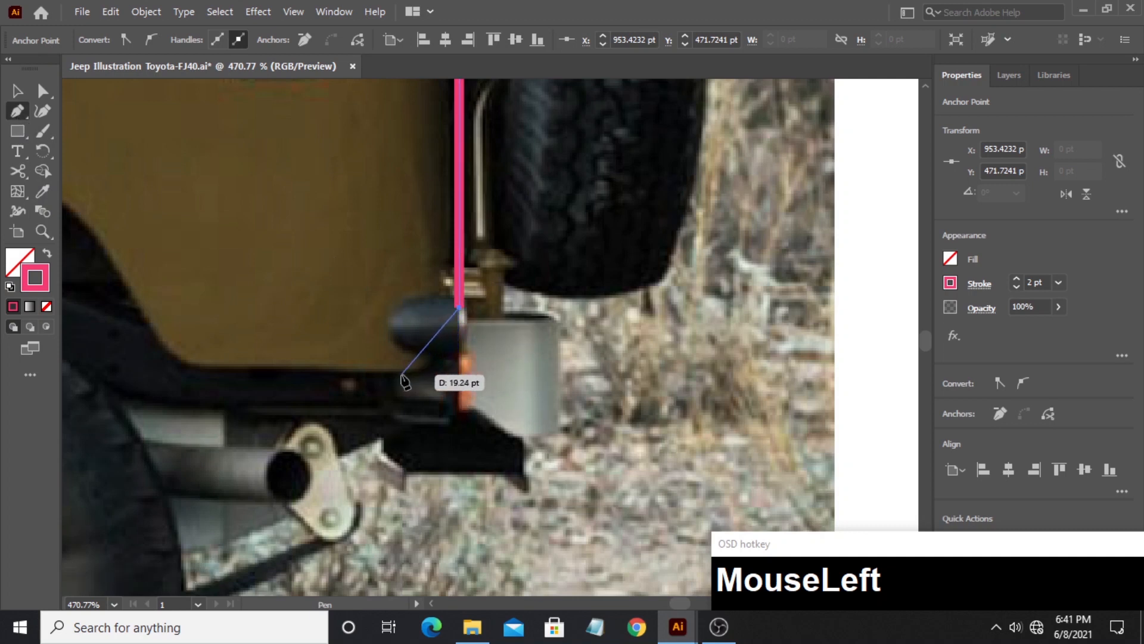
pyautogui.moveTo(400, 374); pyautogui.dragTo(347, 372)
pyautogui.press('space')
pyautogui.moveTo(230, 350); pyautogui.dragTo(577, 420)
pyautogui.moveTo(472, 355); pyautogui.dragTo(427, 245)
pyautogui.hotkey('ctrl', 'z')
pyautogui.click(567, 436)
pyautogui.moveTo(272, 245); pyautogui.dragTo(203, 245)
pyautogui.press('space')
pyautogui.moveTo(200, 244); pyautogui.dragTo(613, 258)
pyautogui.click(467, 261)
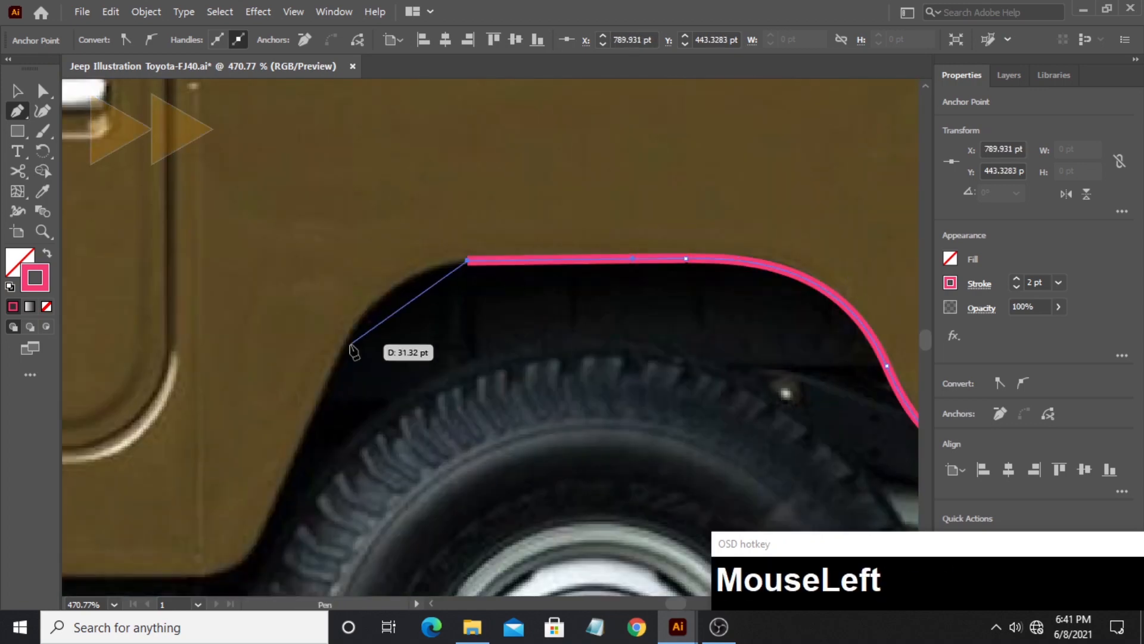
# - Trace the front side of the rear wheel arch down to the curved corner at the sill
pyautogui.moveTo(345, 341); pyautogui.dragTo(315, 407)
pyautogui.click(264, 526)
pyautogui.press('space')
pyautogui.moveTo(233, 571); pyautogui.dragTo(511, 420)
pyautogui.moveTo(454, 430); pyautogui.dragTo(377, 430)
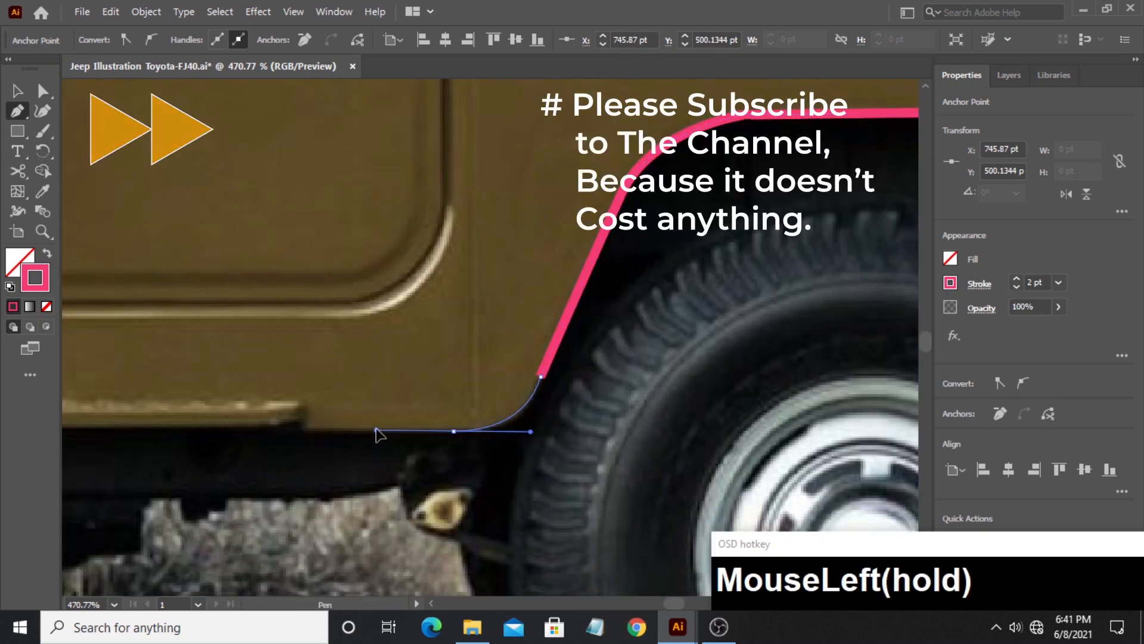
# - Run the outline along the sill to the front fender's base and diagonally up the fender to the wheel arch top
pyautogui.press('space')
pyautogui.moveTo(262, 427); pyautogui.dragTo(871, 453)
pyautogui.press('space')
pyautogui.moveTo(184, 457); pyautogui.dragTo(288, 471)
pyautogui.click(284, 469)
pyautogui.press('space')
pyautogui.moveTo(184, 352); pyautogui.dragTo(579, 493)
pyautogui.click(344, 251)
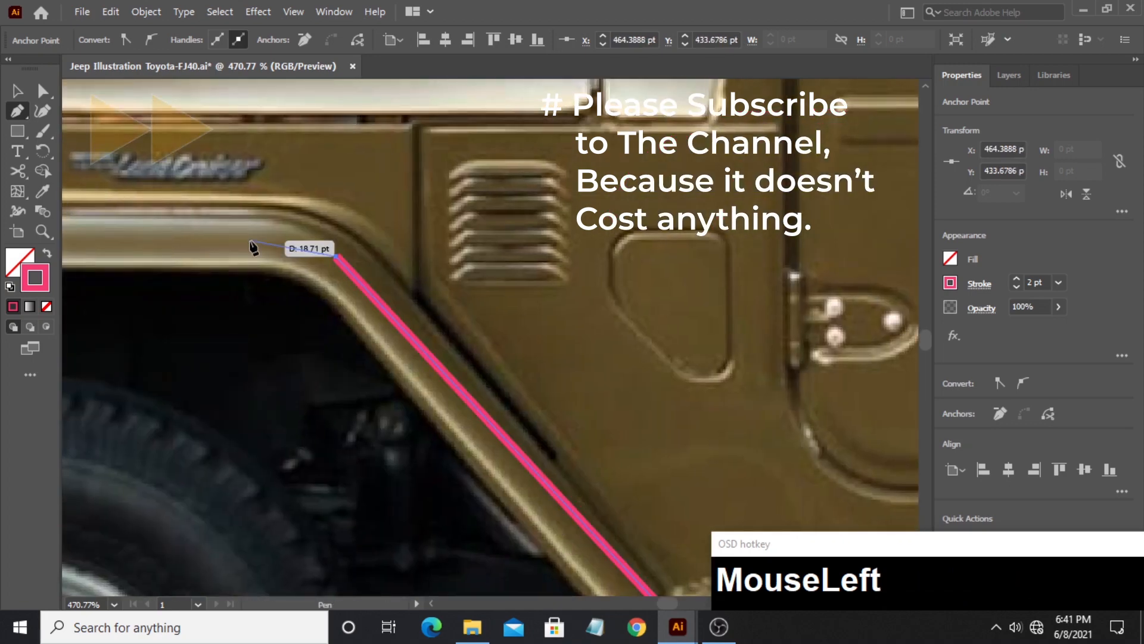
# - Trace along the middle of the front fender flare to its front tip and close the body outline
pyautogui.moveTo(253, 245); pyautogui.dragTo(478, 310)
pyautogui.click(511, 297)
pyautogui.click(291, 300)
pyautogui.press('space')
pyautogui.moveTo(184, 307); pyautogui.dragTo(479, 304)
pyautogui.click(419, 292)
pyautogui.click(343, 337)
pyautogui.click(241, 383)
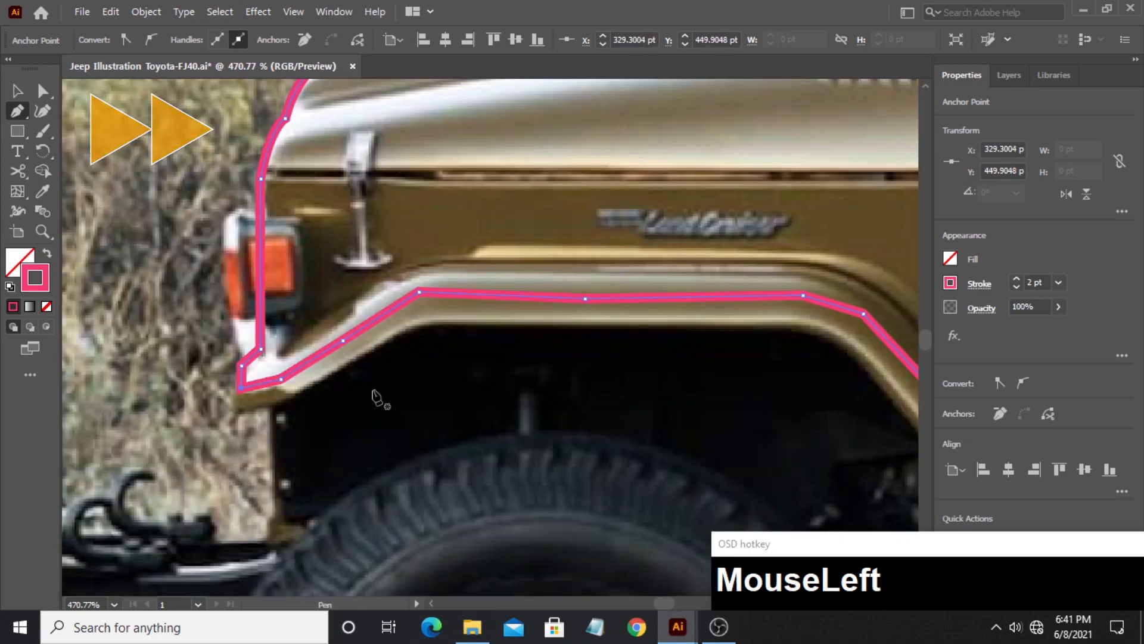
# - Start a separate outline of the front fender flare, curving around its rear lower end and heading up its outer edge
pyautogui.moveTo(709, 476); pyautogui.dragTo(243, 341)
pyautogui.click(199, 326)
pyautogui.moveTo(304, 386); pyautogui.dragTo(363, 382)
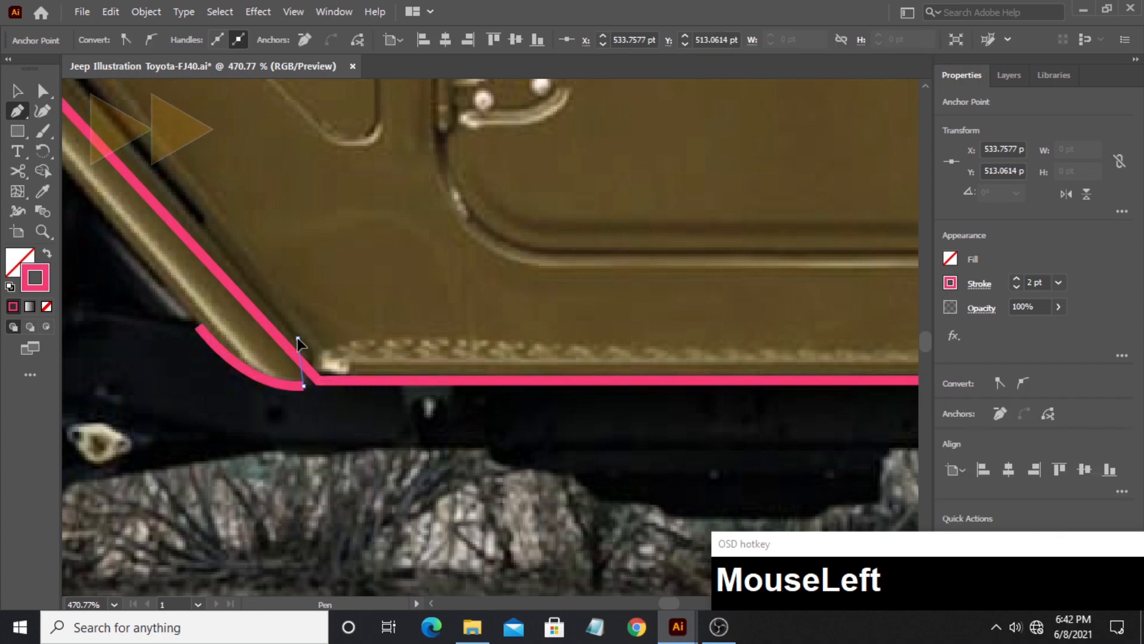
pyautogui.moveTo(298, 337); pyautogui.dragTo(255, 294)
pyautogui.press('space')
pyautogui.moveTo(213, 227); pyautogui.dragTo(341, 345)
# - Continue the fender flare outline up the diagonal, around the bend and along the flare's top edge towards the front
pyautogui.click(168, 155)
pyautogui.press('space')
pyautogui.moveTo(170, 157); pyautogui.dragTo(510, 387)
pyautogui.moveTo(355, 319); pyautogui.dragTo(242, 318)
pyautogui.press('space')
pyautogui.moveTo(243, 320); pyautogui.dragTo(605, 458)
pyautogui.click(412, 456)
pyautogui.press('space')
pyautogui.moveTo(321, 478); pyautogui.dragTo(324, 303)
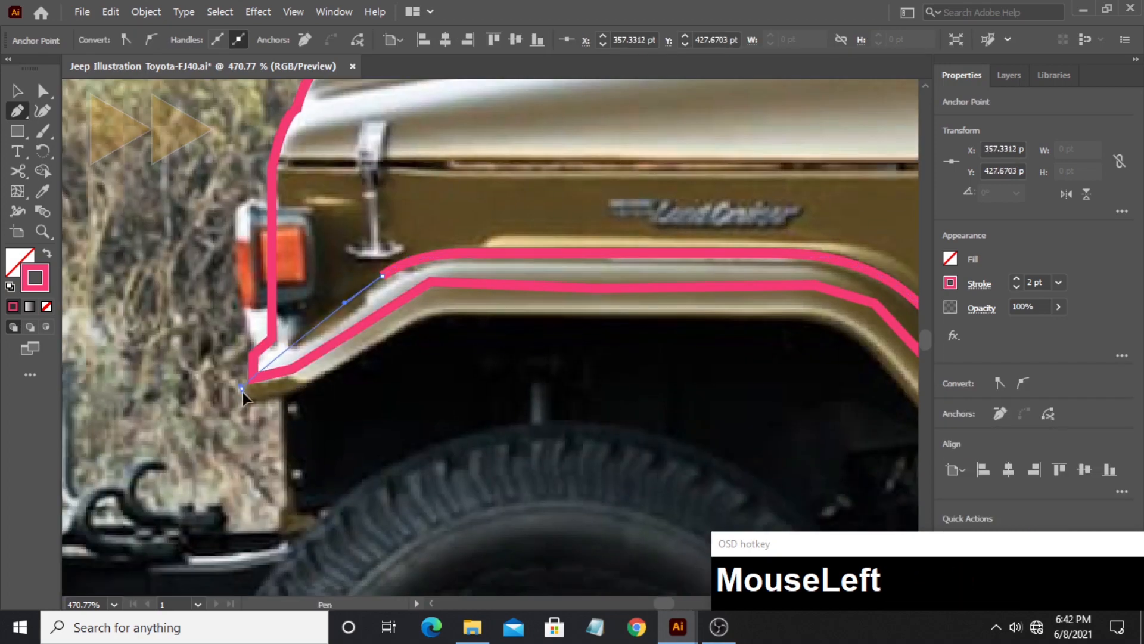
# - Trace around the flare's front tip and back along its lower edge above the wheel, closing the fender flare shape
pyautogui.moveTo(241, 388); pyautogui.dragTo(372, 350)
pyautogui.click(406, 327)
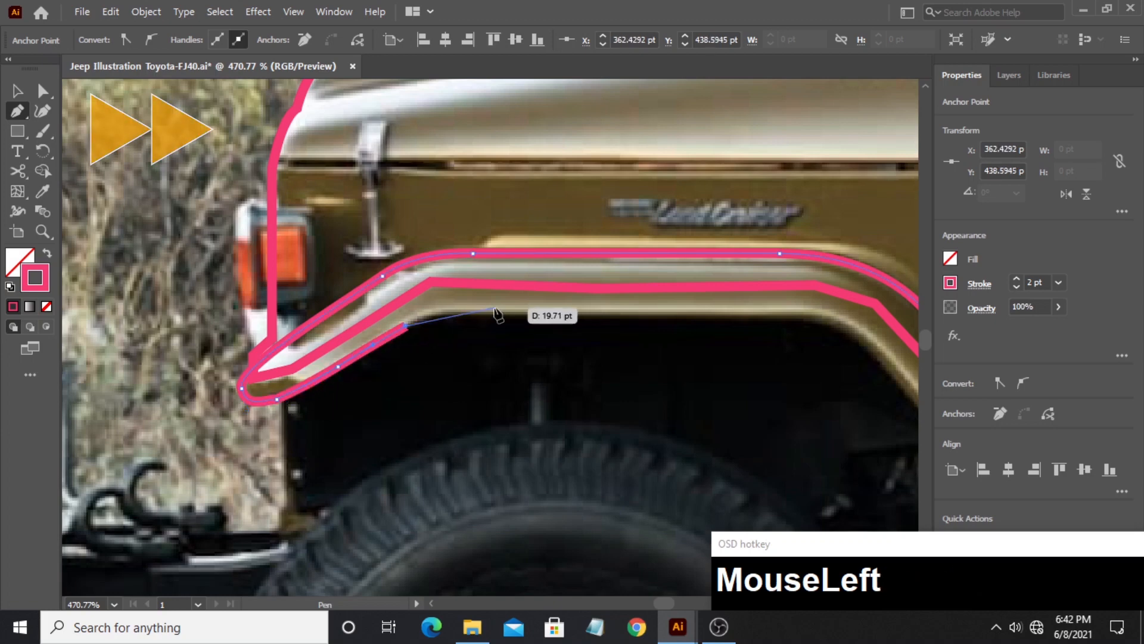
pyautogui.moveTo(481, 312); pyautogui.dragTo(538, 316)
pyautogui.moveTo(792, 314); pyautogui.dragTo(837, 316)
pyautogui.press('space')
pyautogui.moveTo(840, 322); pyautogui.dragTo(227, 258)
pyautogui.moveTo(279, 301); pyautogui.dragTo(323, 361)
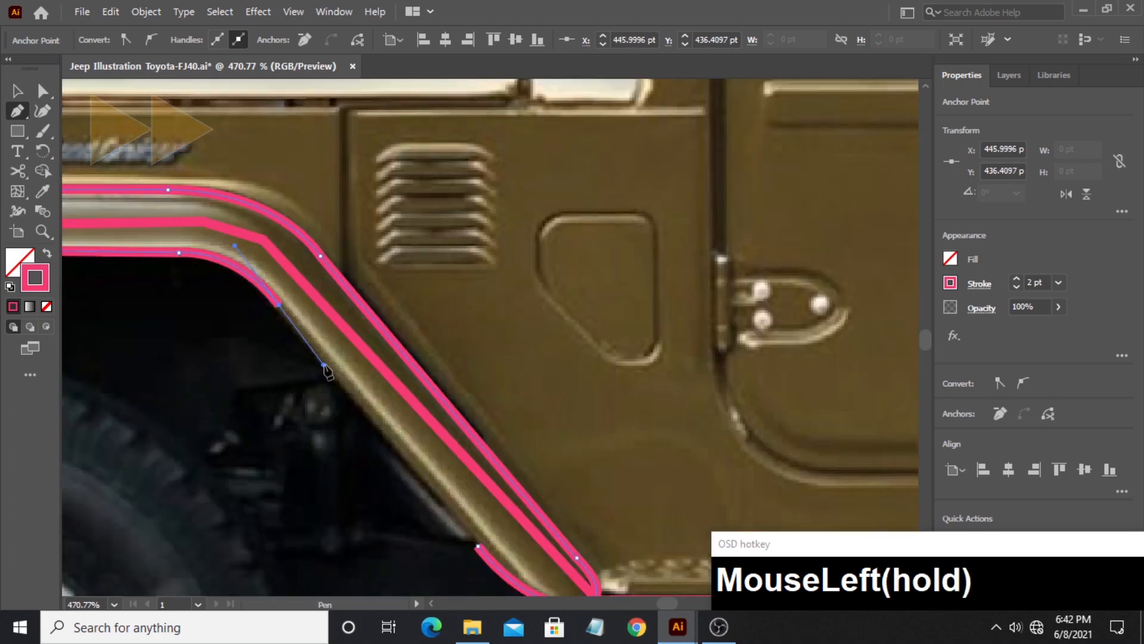
pyautogui.press('space')
pyautogui.click(368, 395)
# - Draw an open path along the hood's lower edge, around its rear corner and vertically up past the hood top, and end the path
pyautogui.moveTo(363, 411); pyautogui.dragTo(576, 423)
pyautogui.press('space')
pyautogui.click(230, 360)
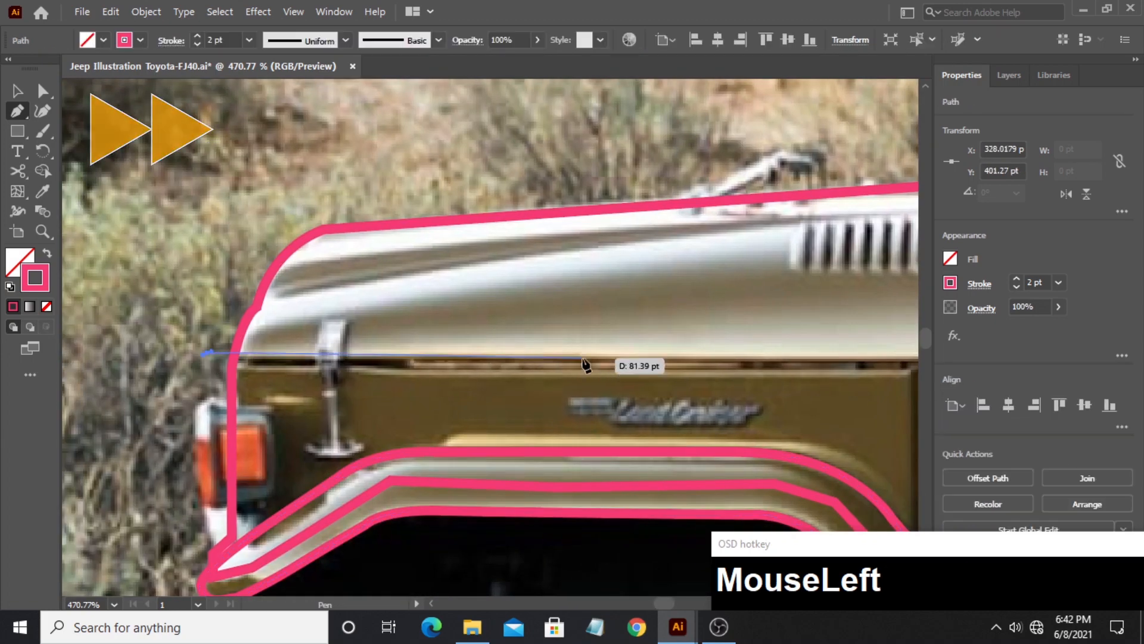
pyautogui.click(592, 359)
pyautogui.press('space')
pyautogui.moveTo(594, 360); pyautogui.dragTo(63, 365)
pyautogui.click(524, 361)
pyautogui.moveTo(562, 346); pyautogui.dragTo(561, 322)
pyautogui.moveTo(553, 227); pyautogui.dragTo(555, 221)
pyautogui.keyDown('shift'); pyautogui.click(562, 150); pyautogui.keyUp('shift')
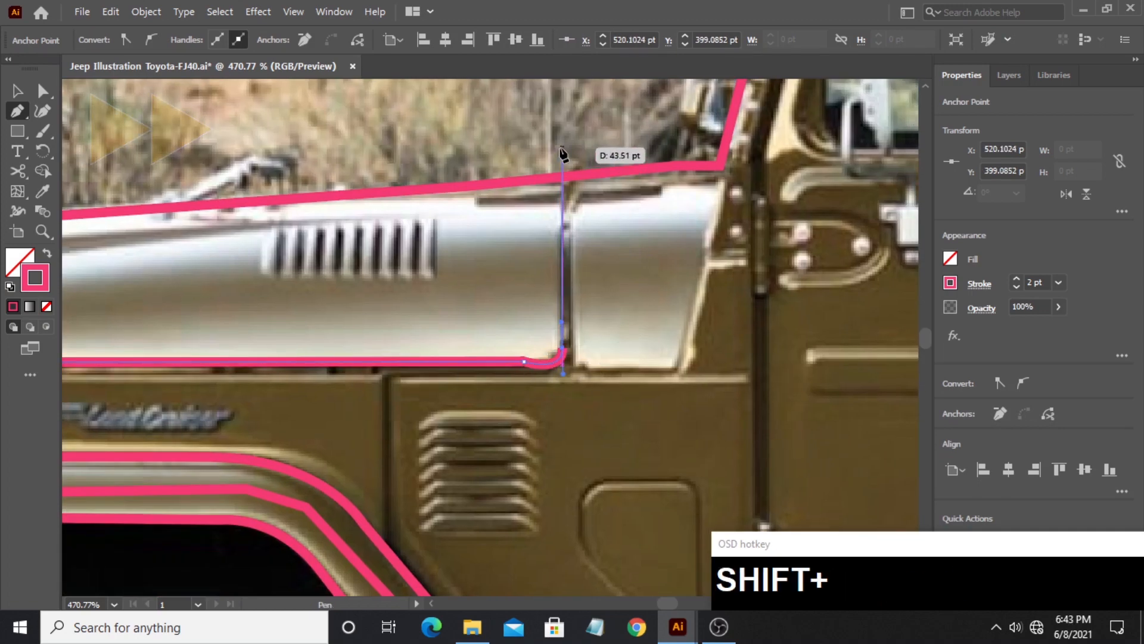
pyautogui.keyDown('ctrl'); pyautogui.click(489, 200); pyautogui.keyUp('ctrl')
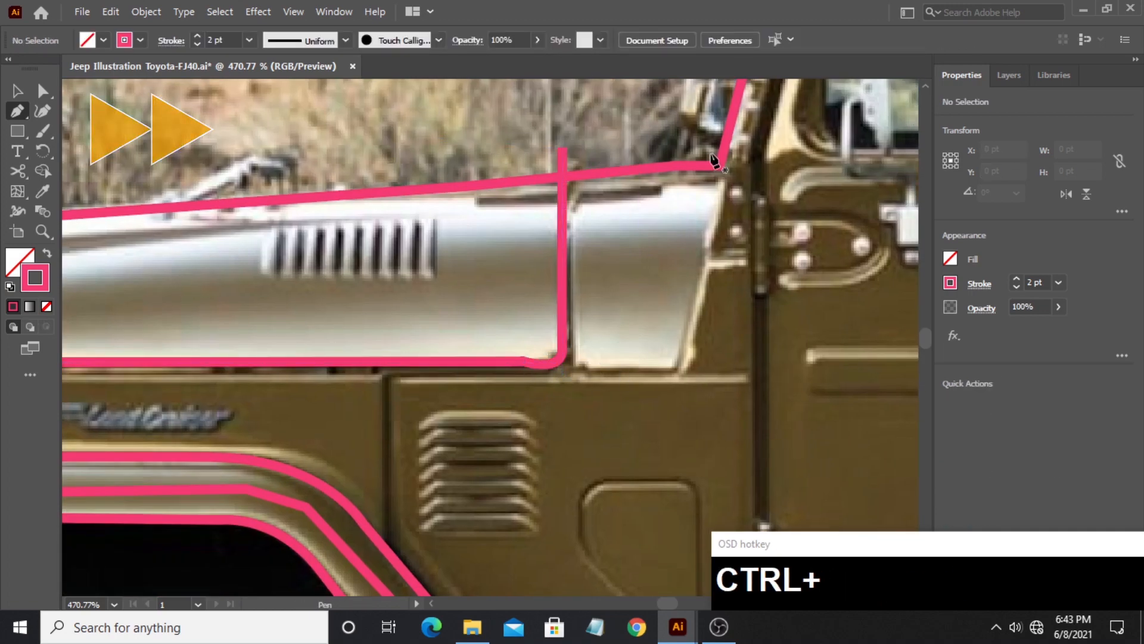
# - Start the underbody outline near the front fender flare's tip and run it straight down onto the front tire
pyautogui.press('space')
pyautogui.moveTo(298, 429); pyautogui.dragTo(738, 156)
pyautogui.moveTo(235, 215); pyautogui.dragTo(232, 106)
pyautogui.click(156, 144)
pyautogui.click(161, 398)
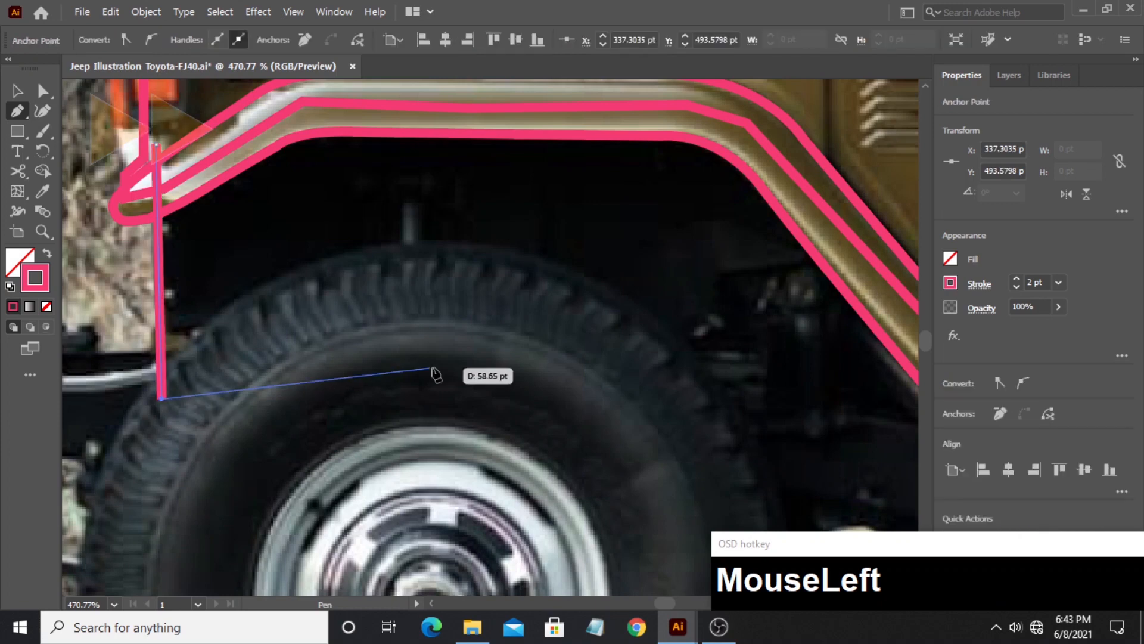
# - Continue the underbody path across the front wheel and curve it along the dark chassis edge behind the wheel
pyautogui.press('space')
pyautogui.moveTo(694, 495); pyautogui.dragTo(312, 316)
pyautogui.press('space')
pyautogui.click(312, 317)
pyautogui.moveTo(412, 323); pyautogui.dragTo(445, 328)
pyautogui.moveTo(619, 366); pyautogui.dragTo(663, 370)
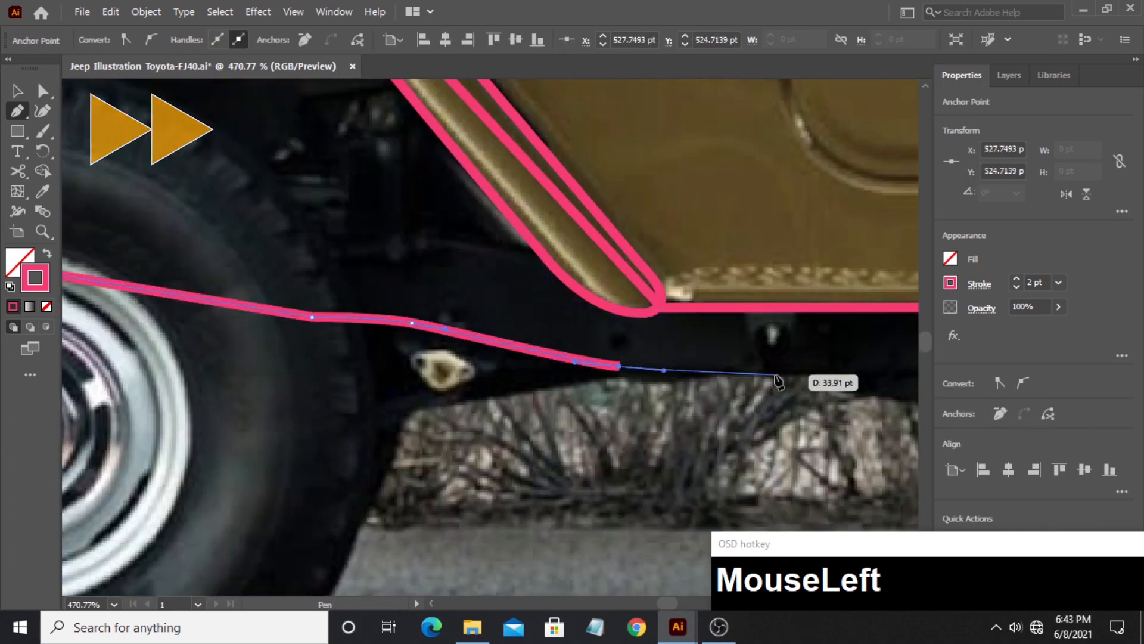
# - Trace the chassis's lower edge beneath the door, following its stepped descent and the short vertical rise behind it
pyautogui.press('space')
pyautogui.moveTo(777, 379); pyautogui.dragTo(509, 372)
pyautogui.click(455, 365)
pyautogui.click(558, 367)
pyautogui.moveTo(602, 388); pyautogui.dragTo(636, 390)
pyautogui.moveTo(684, 422); pyautogui.dragTo(745, 437)
pyautogui.press('space')
pyautogui.click(467, 397)
pyautogui.moveTo(846, 435); pyautogui.dragTo(500, 381)
pyautogui.click(548, 381)
pyautogui.click(549, 352)
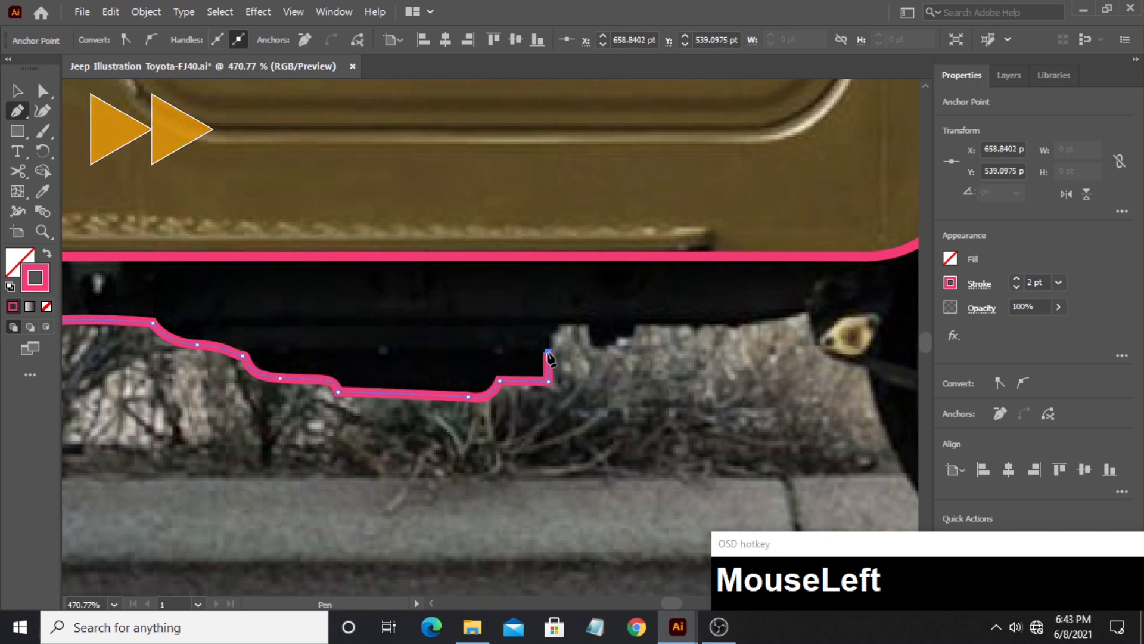
# - Trace the small square notches in the underbody and the straight edge leading towards the rear wheel
pyautogui.moveTo(553, 334); pyautogui.dragTo(555, 329)
pyautogui.click(562, 325)
pyautogui.click(587, 325)
pyautogui.click(586, 350)
pyautogui.keyDown('shift'); pyautogui.click(607, 349); pyautogui.keyUp('shift')
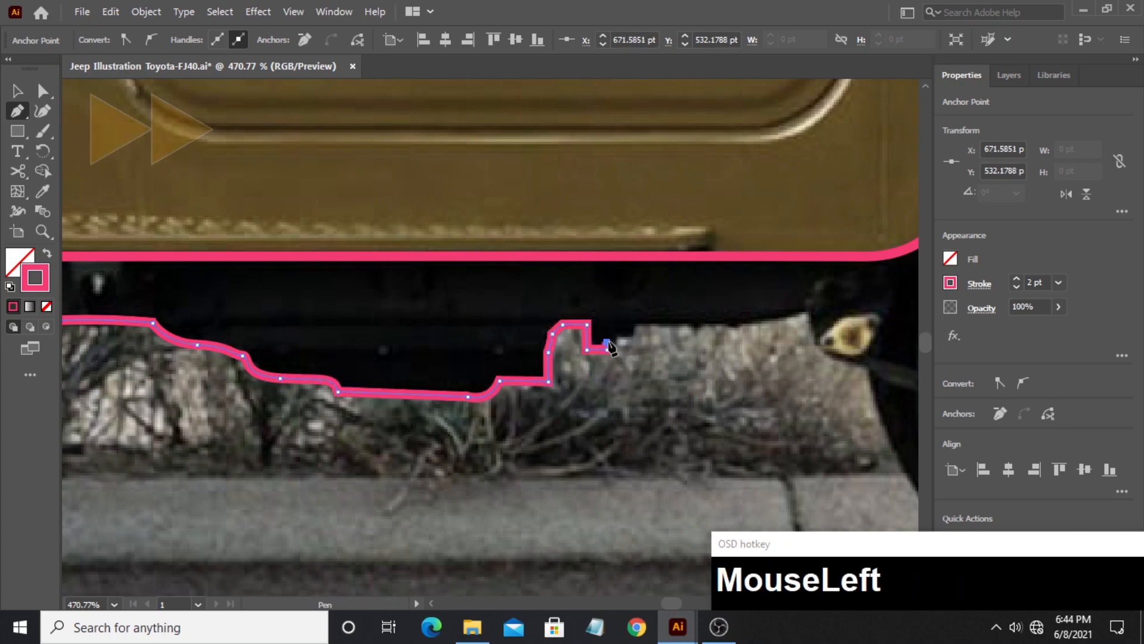
pyautogui.keyDown('shift'); pyautogui.click(608, 342); pyautogui.keyUp('shift')
pyautogui.keyDown('shift'); pyautogui.click(621, 342); pyautogui.keyUp('shift')
pyautogui.keyDown('shift'); pyautogui.click(621, 334); pyautogui.keyUp('shift')
pyautogui.keyDown('shift'); pyautogui.click(633, 334); pyautogui.keyUp('shift')
pyautogui.keyDown('shift'); pyautogui.click(632, 323); pyautogui.keyUp('shift')
pyautogui.keyDown('shift'); pyautogui.click(722, 324); pyautogui.keyUp('shift')
# - Carry the underbody path across the rear wheel and up along the shackle plate beside the exhaust pipe
pyautogui.moveTo(780, 317); pyautogui.dragTo(336, 428)
pyautogui.click(523, 345)
pyautogui.click(520, 409)
pyautogui.moveTo(551, 400); pyautogui.dragTo(321, 408)
pyautogui.click(694, 391)
pyautogui.moveTo(749, 403); pyautogui.dragTo(163, 388)
pyautogui.click(247, 409)
pyautogui.click(267, 422)
pyautogui.moveTo(387, 375); pyautogui.dragTo(406, 360)
pyautogui.click(407, 330)
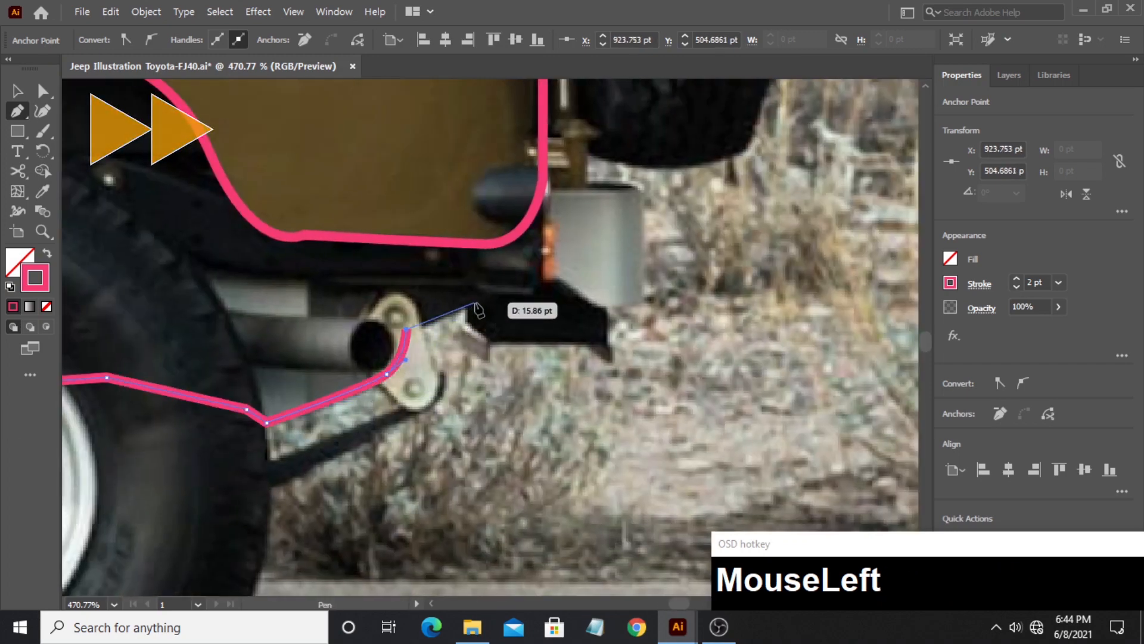
# - Trace the underbody's rear end around the dark bracket below the rear bumper and up its back edge
pyautogui.moveTo(475, 303); pyautogui.dragTo(487, 298)
pyautogui.click(475, 303)
pyautogui.click(464, 324)
pyautogui.click(490, 343)
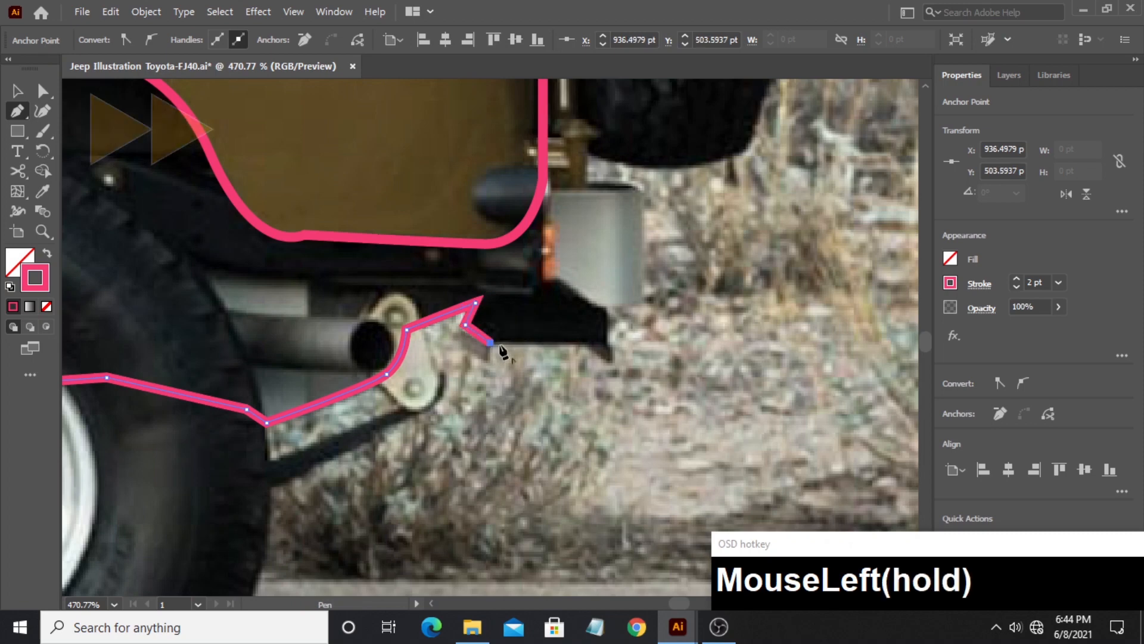
pyautogui.click(592, 347)
pyautogui.click(607, 347)
pyautogui.keyDown('shift'); pyautogui.click(607, 280); pyautogui.keyUp('shift')
# - Run the underbody path back through the inside of the body to the front and close it at its starting point
pyautogui.click(490, 204)
pyautogui.moveTo(257, 126); pyautogui.dragTo(417, 459)
pyautogui.click(286, 310)
pyautogui.moveTo(209, 286); pyautogui.dragTo(884, 315)
pyautogui.click(42, 231)
pyautogui.moveTo(629, 238); pyautogui.dragTo(529, 253)
pyautogui.click(17, 116)
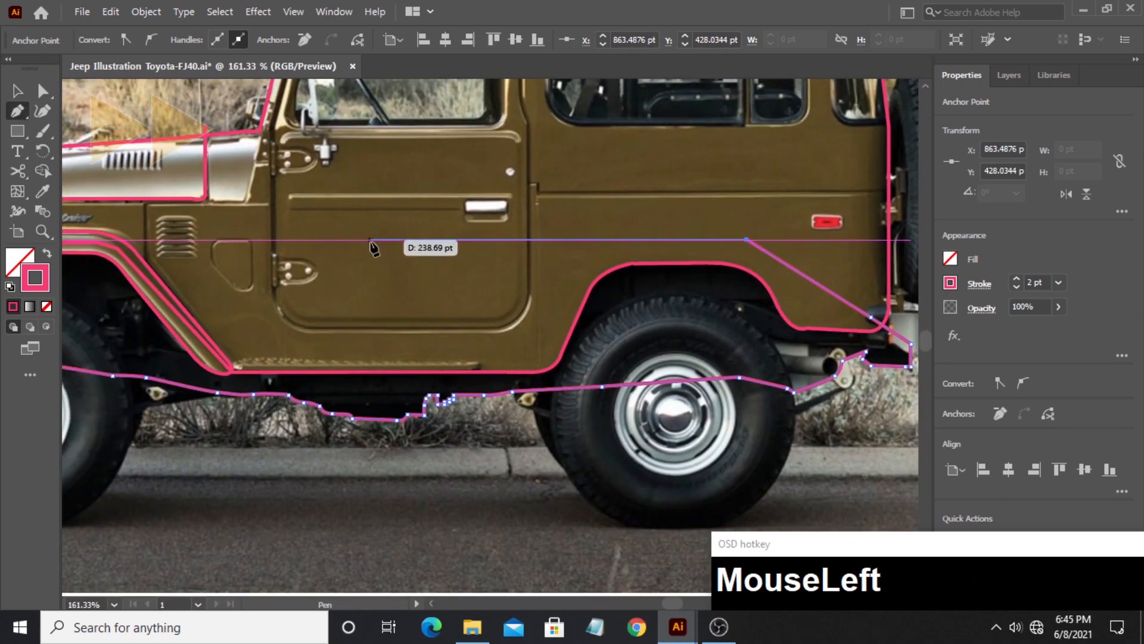
pyautogui.click(370, 239)
pyautogui.moveTo(298, 244); pyautogui.dragTo(464, 240)
pyautogui.click(300, 210)
pyautogui.moveTo(268, 232); pyautogui.dragTo(399, 258)
pyautogui.moveTo(212, 276); pyautogui.dragTo(173, 339)
# - Start the door outline at its front edge, going down and around both rounded lower corners
pyautogui.moveTo(582, 293); pyautogui.dragTo(197, 361)
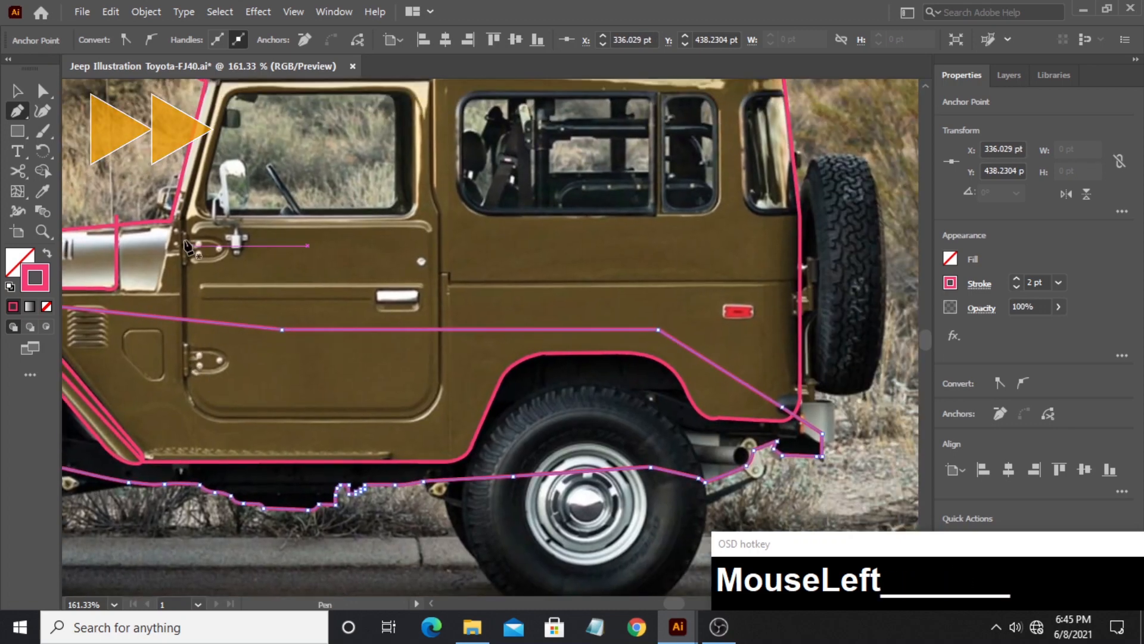
pyautogui.click(184, 366)
pyautogui.moveTo(222, 417); pyautogui.dragTo(262, 416)
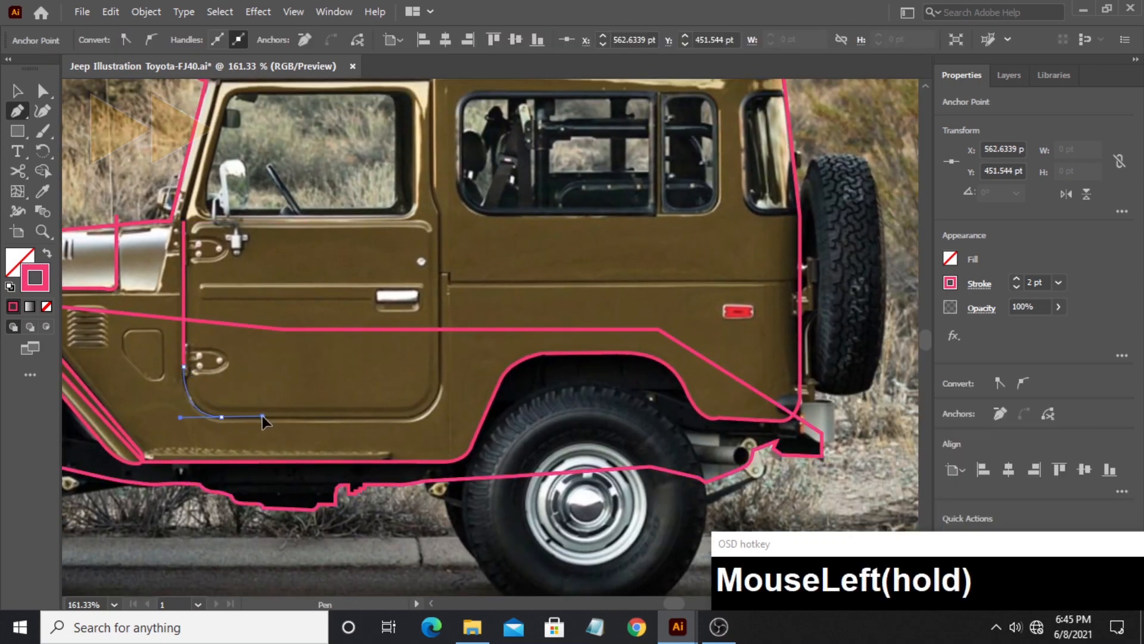
pyautogui.keyDown('shift'); pyautogui.click(402, 416); pyautogui.keyUp('shift')
pyautogui.moveTo(440, 380); pyautogui.dragTo(439, 344)
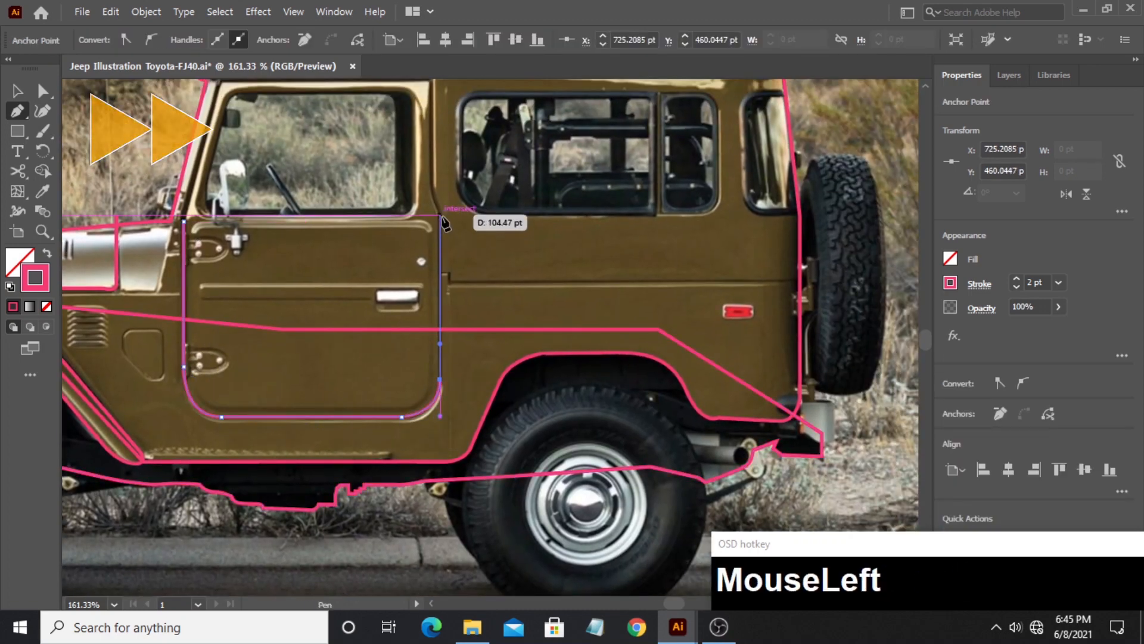
# - Continue the door outline up its rear edge, across the top below the roof, and close it down the windshield pillar
pyautogui.keyDown('shift'); pyautogui.click(439, 216); pyautogui.keyUp('shift')
pyautogui.click(430, 189)
pyautogui.moveTo(431, 179); pyautogui.dragTo(370, 354)
pyautogui.keyDown('shift'); pyautogui.click(370, 255); pyautogui.keyUp('shift')
pyautogui.keyDown('shift'); pyautogui.click(161, 259); pyautogui.keyUp('shift')
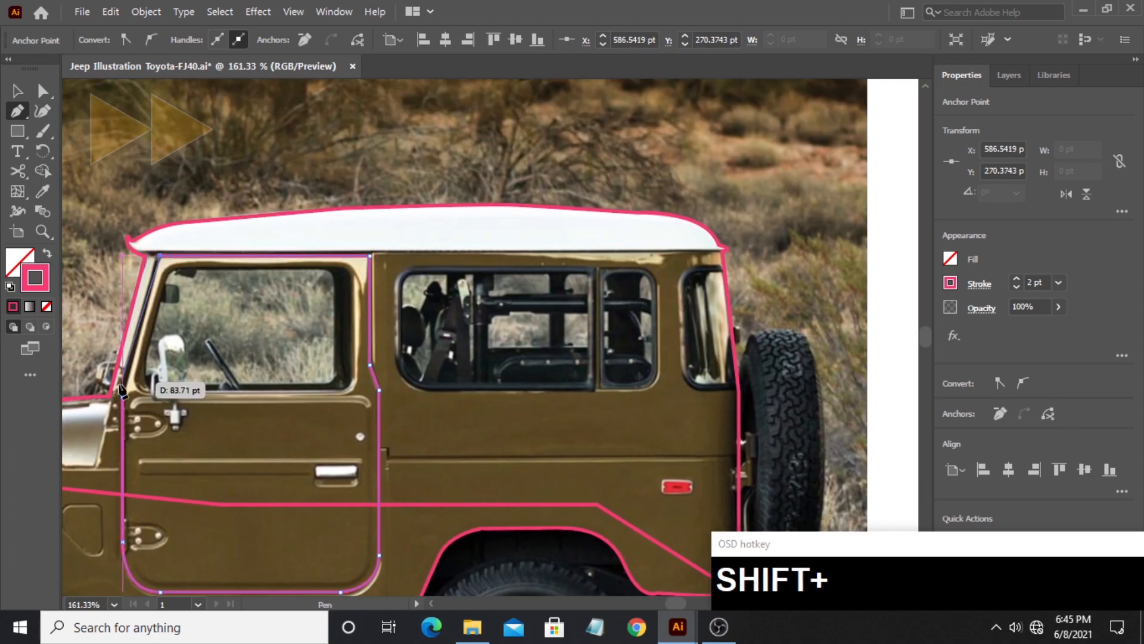
pyautogui.click(122, 396)
# - Start the door window outline at its lower rear corner, tracing up the rear edge and around the upper rear corner
pyautogui.moveTo(232, 398); pyautogui.dragTo(267, 398)
pyautogui.moveTo(267, 398); pyautogui.dragTo(406, 450)
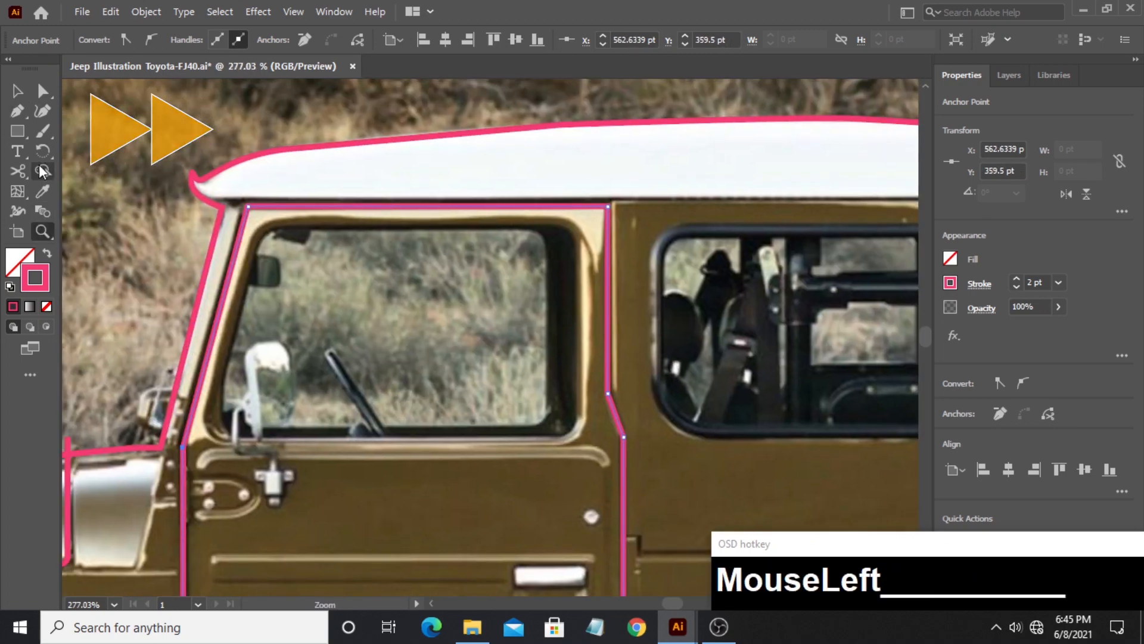
pyautogui.press('p')
pyautogui.click(552, 437)
pyautogui.moveTo(575, 413); pyautogui.dragTo(578, 385)
pyautogui.click(577, 412)
pyautogui.keyDown('shift'); pyautogui.click(576, 247); pyautogui.keyUp('shift')
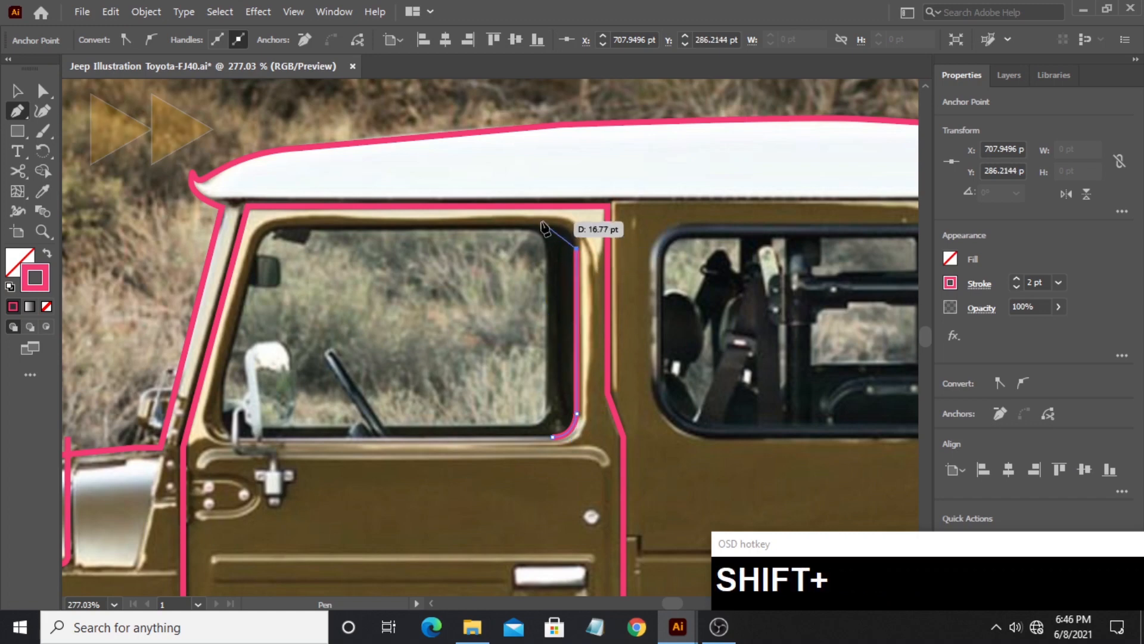
pyautogui.moveTo(553, 226); pyautogui.dragTo(520, 226)
pyautogui.click(553, 225)
# - Trace the door window's top edge, slanted front edge and rounded lower front corner, and close the shape
pyautogui.keyDown('shift'); pyautogui.click(289, 225); pyautogui.keyUp('shift')
pyautogui.moveTo(255, 254); pyautogui.dragTo(252, 270)
pyautogui.click(255, 253)
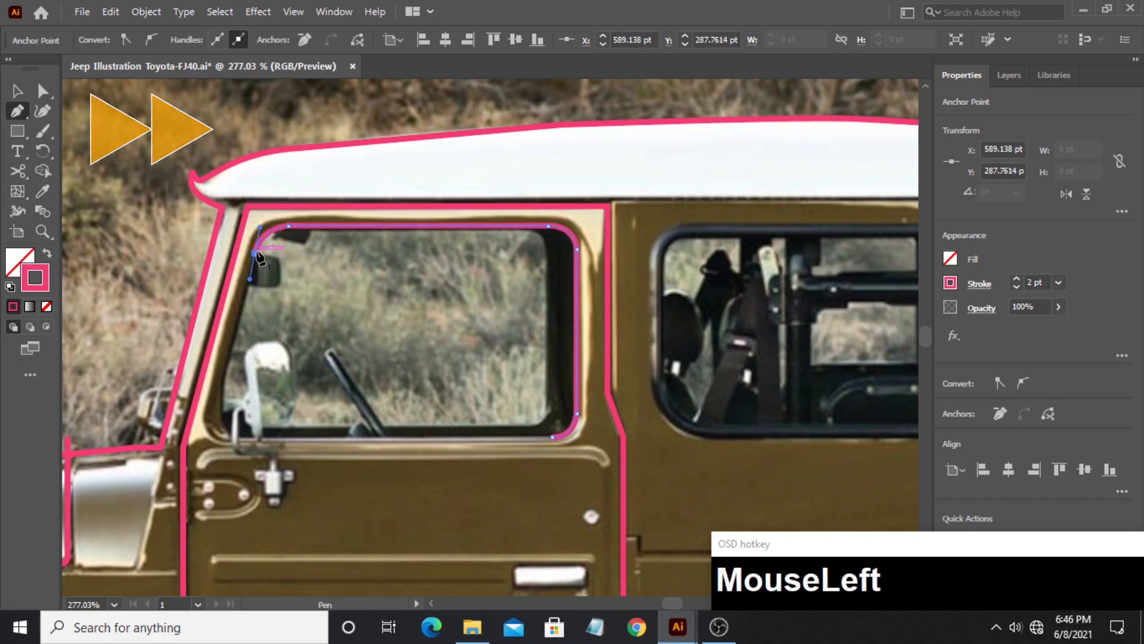
pyautogui.click(224, 384)
pyautogui.moveTo(257, 436); pyautogui.dragTo(306, 437)
pyautogui.click(256, 436)
pyautogui.click(553, 436)
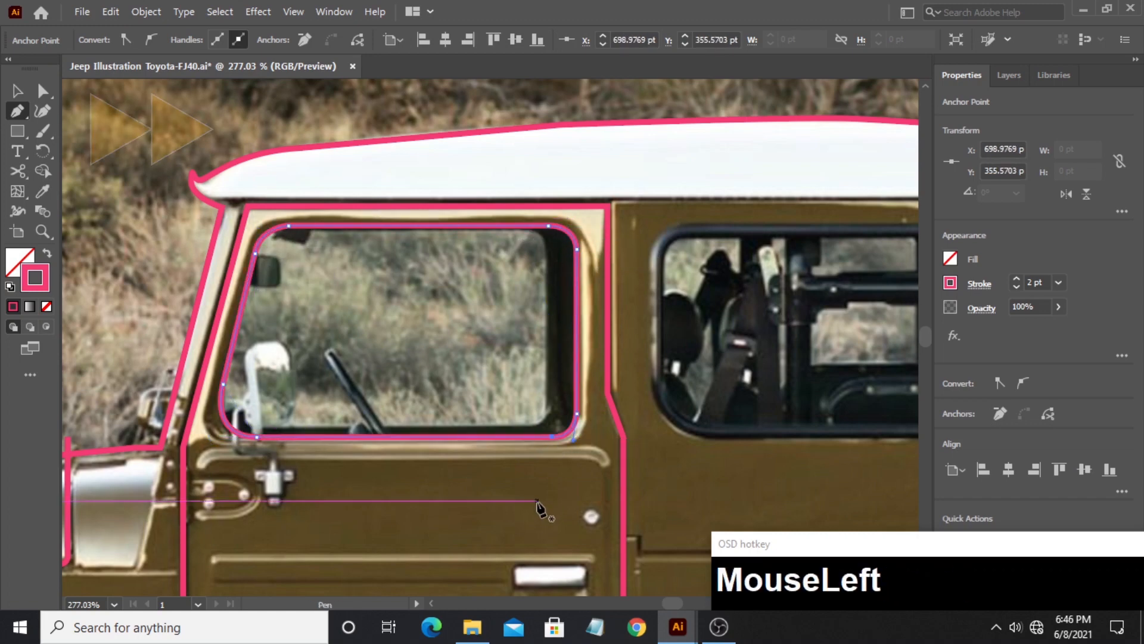
# - Outline the large side window behind the door with rounded front corners and square rear corners as a closed path
pyautogui.moveTo(531, 438); pyautogui.dragTo(166, 454)
pyautogui.click(298, 276)
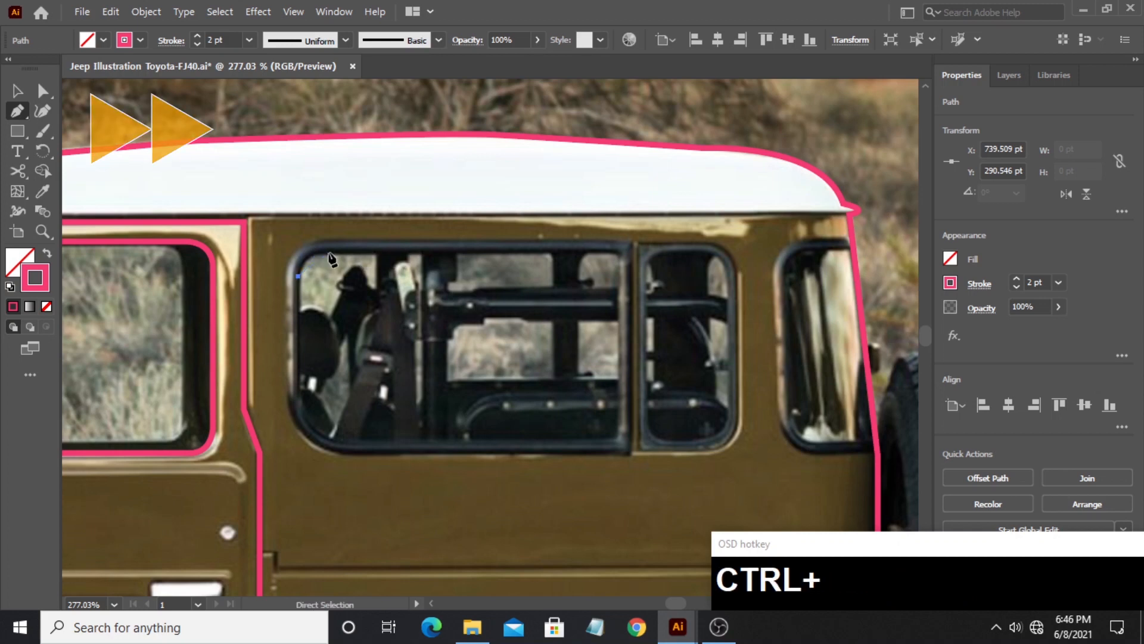
pyautogui.hotkey('ctrl', 'z')
pyautogui.click(285, 275)
pyautogui.moveTo(340, 242); pyautogui.dragTo(393, 240)
pyautogui.click(340, 242)
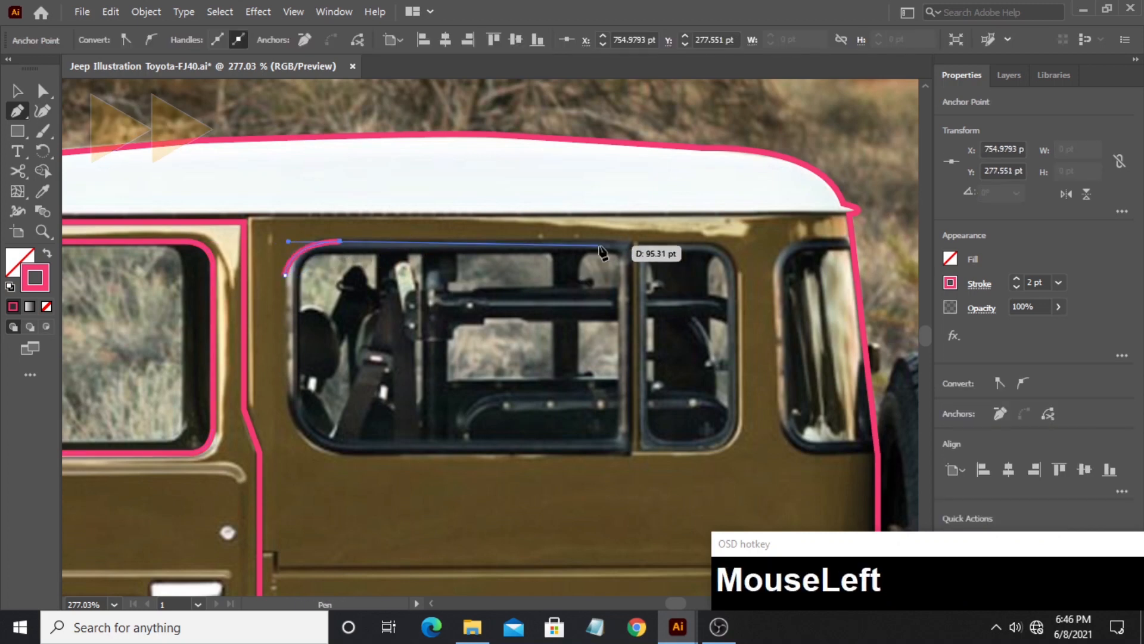
pyautogui.click(630, 242)
pyautogui.keyDown('shift'); pyautogui.click(630, 453); pyautogui.keyUp('shift')
pyautogui.keyDown('shift'); pyautogui.click(352, 453); pyautogui.keyUp('shift')
pyautogui.moveTo(285, 398); pyautogui.dragTo(283, 334)
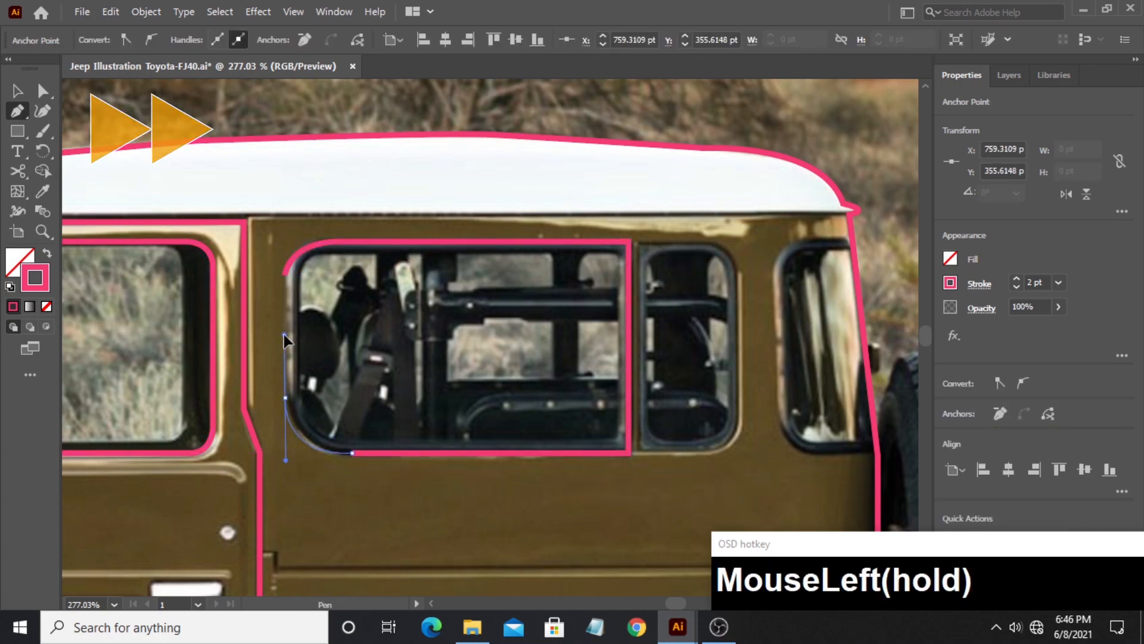
pyautogui.click(285, 275)
# - Outline the narrow side window behind the large one with square front corners and rounded rear corners, closing the path
pyautogui.moveTo(553, 330); pyautogui.dragTo(241, 305)
pyautogui.click(330, 216)
pyautogui.keyDown('shift'); pyautogui.click(329, 428); pyautogui.keyUp('shift')
pyautogui.keyDown('shift'); pyautogui.click(406, 428); pyautogui.keyUp('shift')
pyautogui.moveTo(429, 380); pyautogui.dragTo(428, 318)
pyautogui.keyDown('shift'); pyautogui.click(428, 251); pyautogui.keyUp('shift')
pyautogui.moveTo(390, 216); pyautogui.dragTo(357, 216)
pyautogui.click(329, 215)
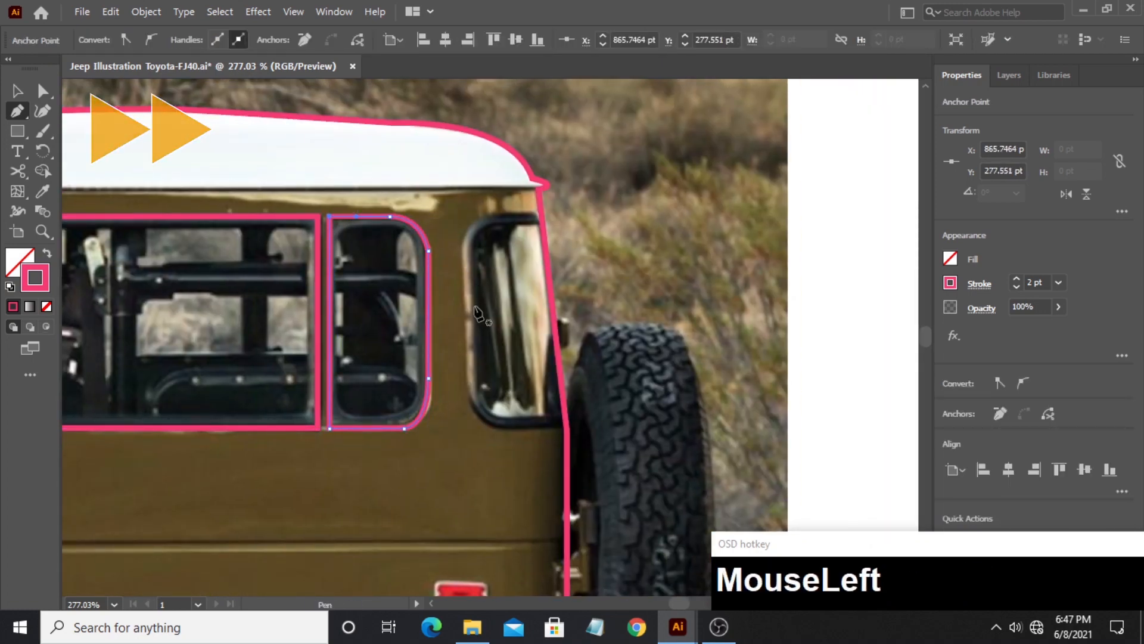
# - Draw an open path around the rearmost corner window, extending both ends past the body's rear edge, and end the path
pyautogui.click(560, 217)
pyautogui.keyDown('shift'); pyautogui.click(494, 216); pyautogui.keyUp('shift')
pyautogui.moveTo(466, 251); pyautogui.dragTo(465, 280)
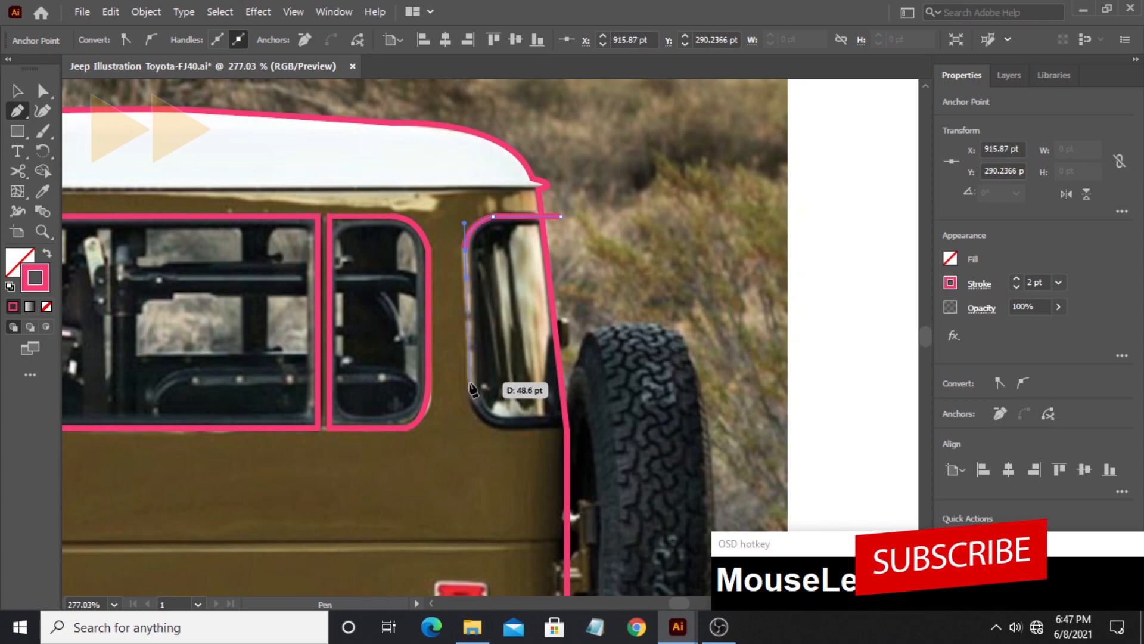
pyautogui.keyDown('shift'); pyautogui.click(465, 379); pyautogui.keyUp('shift')
pyautogui.moveTo(507, 428); pyautogui.dragTo(553, 428)
pyautogui.keyDown('shift'); pyautogui.click(618, 428); pyautogui.keyUp('shift')
pyautogui.keyDown('ctrl'); pyautogui.click(619, 510); pyautogui.keyUp('ctrl')
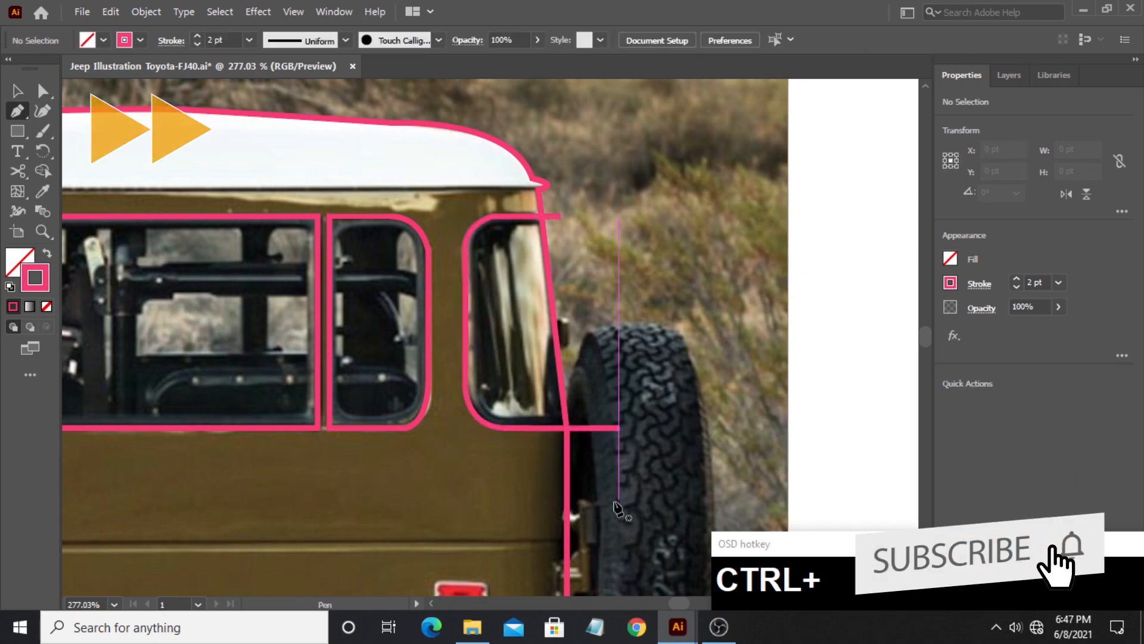
# - Outline the door handle with a closed path that follows its rounded upper corners
pyautogui.moveTo(119, 494); pyautogui.dragTo(419, 256)
pyautogui.click(372, 335)
pyautogui.click(446, 336)
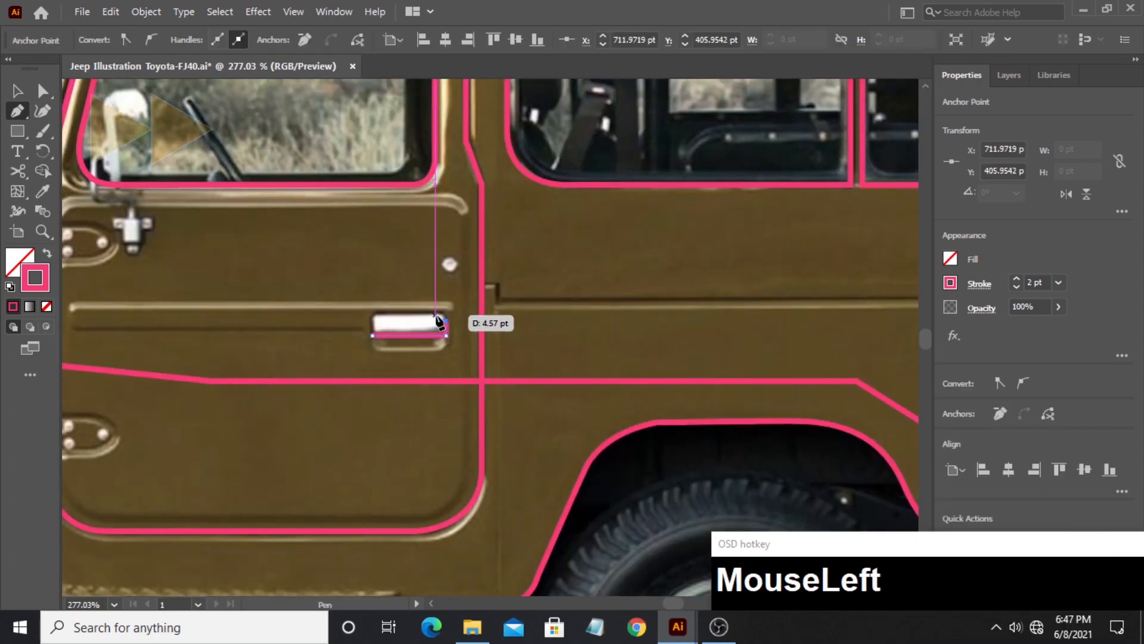
pyautogui.click(445, 312)
pyautogui.click(372, 312)
pyautogui.click(372, 335)
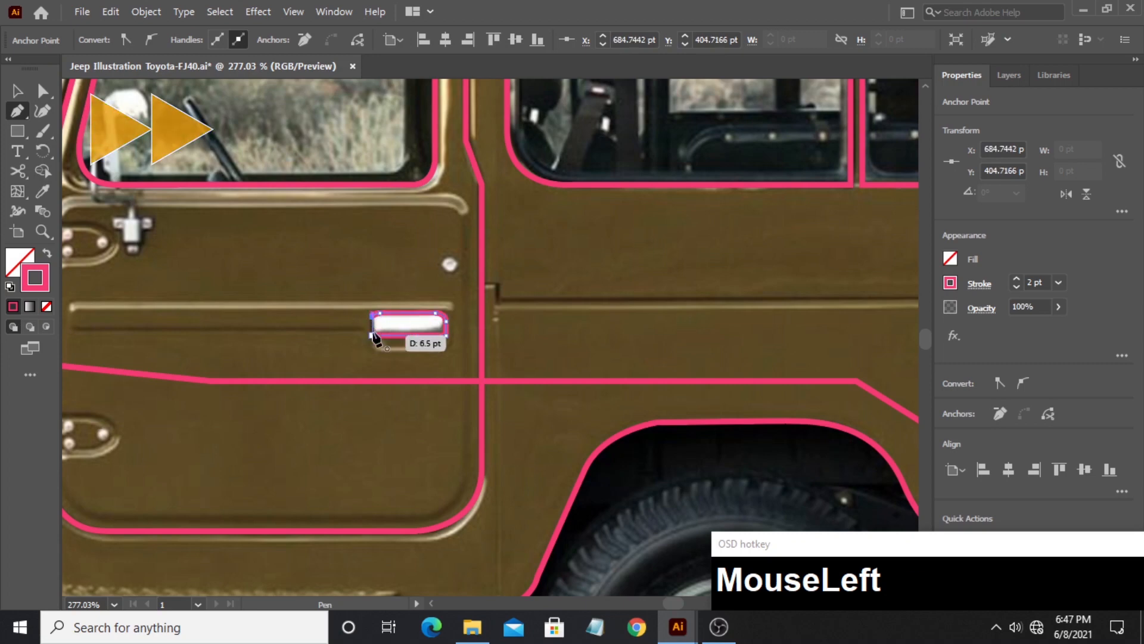
# - Draw a narrow rounded barrel and a hinge plate over the lower door hinge, fully rounding the plate's rear corners
pyautogui.moveTo(203, 415); pyautogui.dragTo(380, 450)
pyautogui.moveTo(201, 497); pyautogui.dragTo(280, 497)
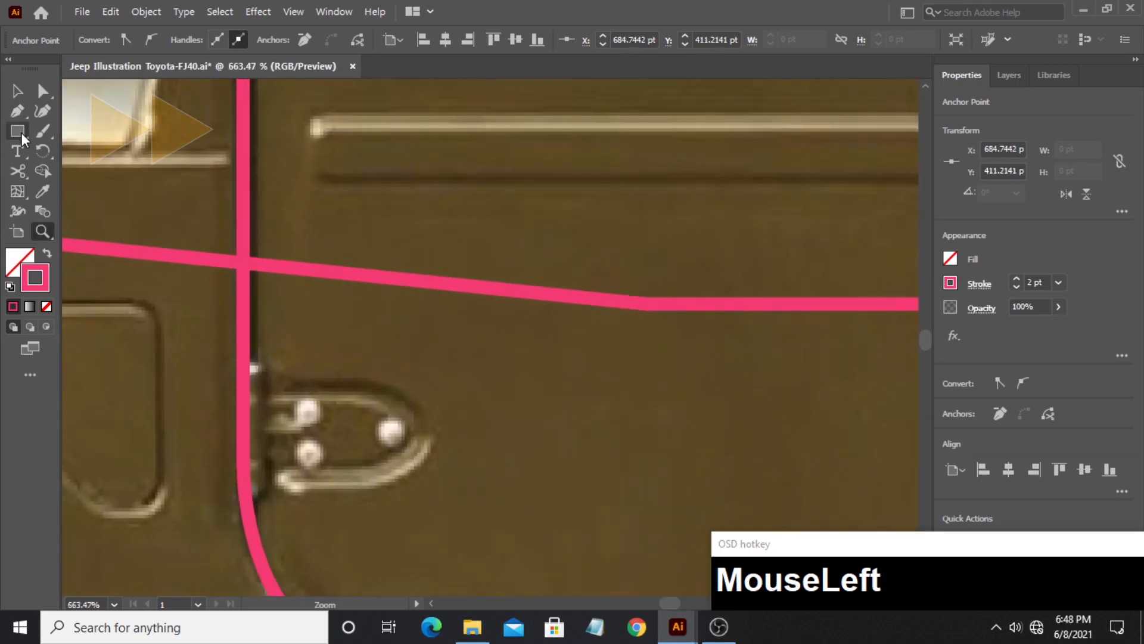
pyautogui.click(19, 132)
pyautogui.moveTo(232, 356)
pyautogui.mouseDown()
pyautogui.moveTo(260, 422)
pyautogui.moveTo(264, 497)
pyautogui.moveTo(253, 387)
pyautogui.moveTo(431, 478)
pyautogui.moveTo(389, 436)
pyautogui.mouseUp()
pyautogui.click(42, 90)
pyautogui.click(19, 133)
pyautogui.click(42, 90)
pyautogui.click(431, 389)
pyautogui.keyDown('shift'); pyautogui.click(430, 479); pyautogui.keyUp('shift')
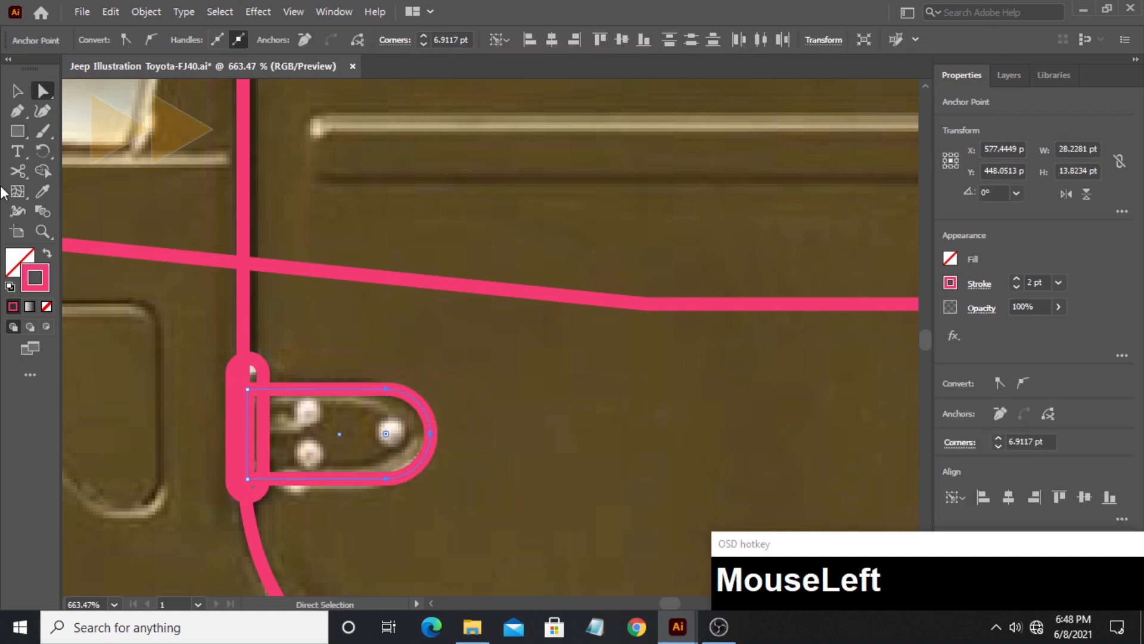
# - Select both lower hinge shapes and align them to each other's vertical centers
pyautogui.click(18, 90)
pyautogui.keyDown('shift'); pyautogui.click(234, 475); pyautogui.keyUp('shift')
pyautogui.click(1062, 471)
pyautogui.hotkey('ctrl', 'z')
pyautogui.click(536, 411)
pyautogui.click(316, 386)
pyautogui.keyDown('shift'); pyautogui.click(263, 374); pyautogui.keyUp('shift')
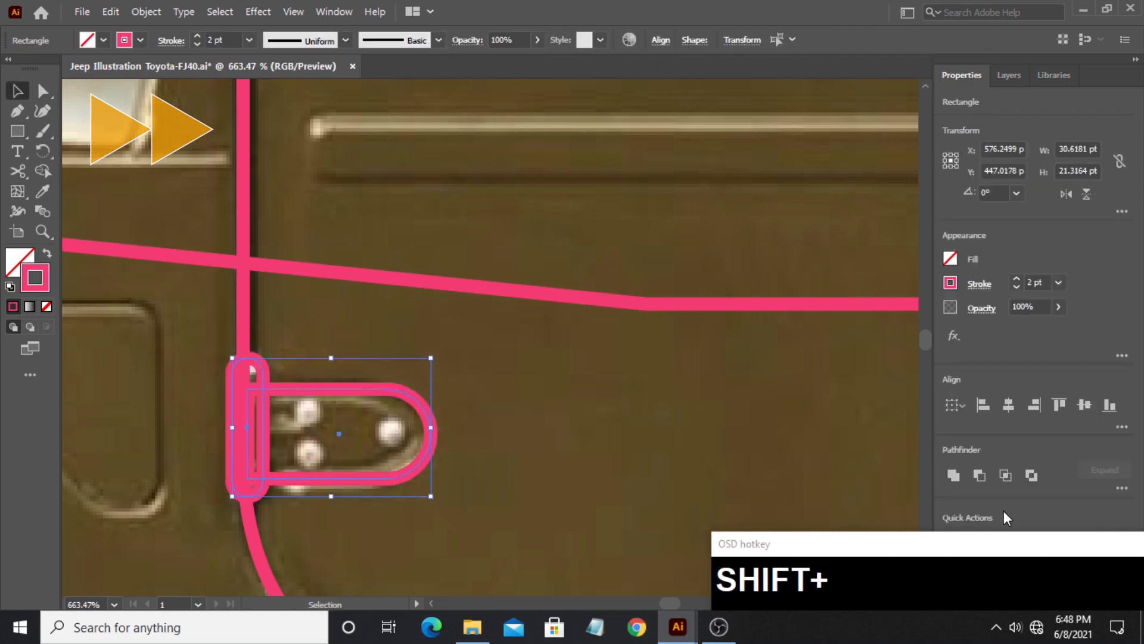
pyautogui.click(1084, 405)
# - Select the hinge barrel and plate and place a copy of them over the door's upper hinge
pyautogui.click(407, 255)
pyautogui.scroll(1, 334, 334)
pyautogui.click(248, 423)
pyautogui.keyDown('shift'); pyautogui.click(299, 409); pyautogui.keyUp('shift')
pyautogui.scroll(3, 300, 409)
pyautogui.scroll(1, 300, 410)
pyautogui.moveTo(319, 485); pyautogui.dragTo(316, 189)
pyautogui.scroll(8, 314, 112)
pyautogui.moveTo(431, 233); pyautogui.dragTo(378, 251)
pyautogui.click(507, 286)
# - Outline the recessed panel between the side vent and the door with its diagonal edge and rounded corners
pyautogui.click(42, 231)
pyautogui.moveTo(566, 274); pyautogui.dragTo(617, 268)
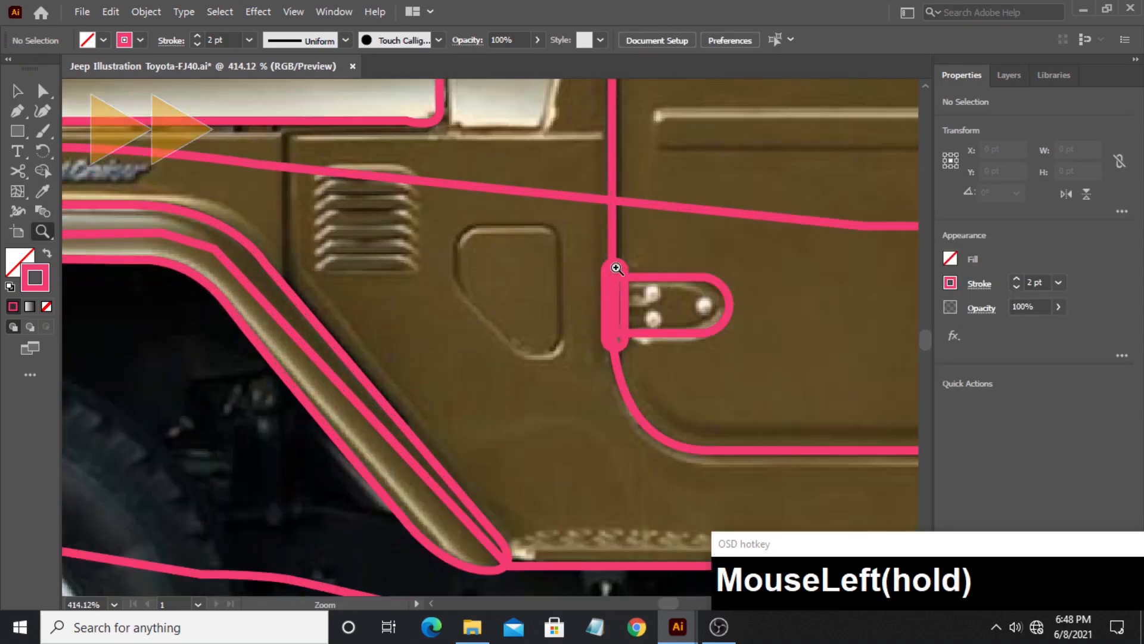
pyautogui.click(458, 248)
pyautogui.moveTo(458, 273); pyautogui.dragTo(482, 310)
pyautogui.click(526, 353)
pyautogui.keyDown('shift'); pyautogui.click(550, 353); pyautogui.keyUp('shift')
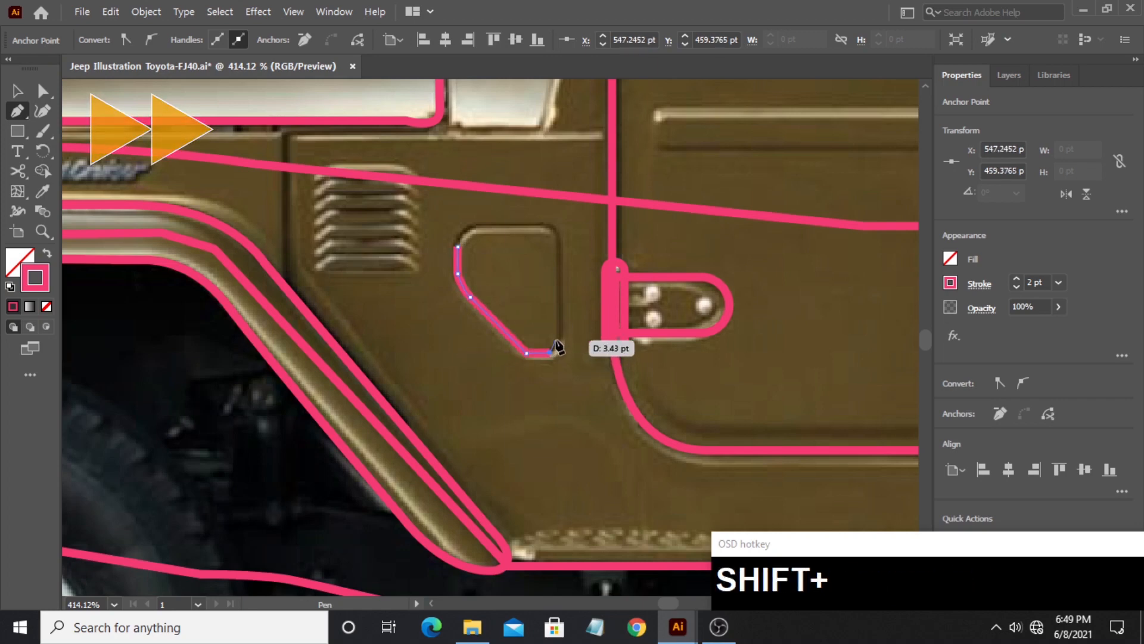
pyautogui.moveTo(560, 337); pyautogui.dragTo(560, 325)
pyautogui.click(560, 242)
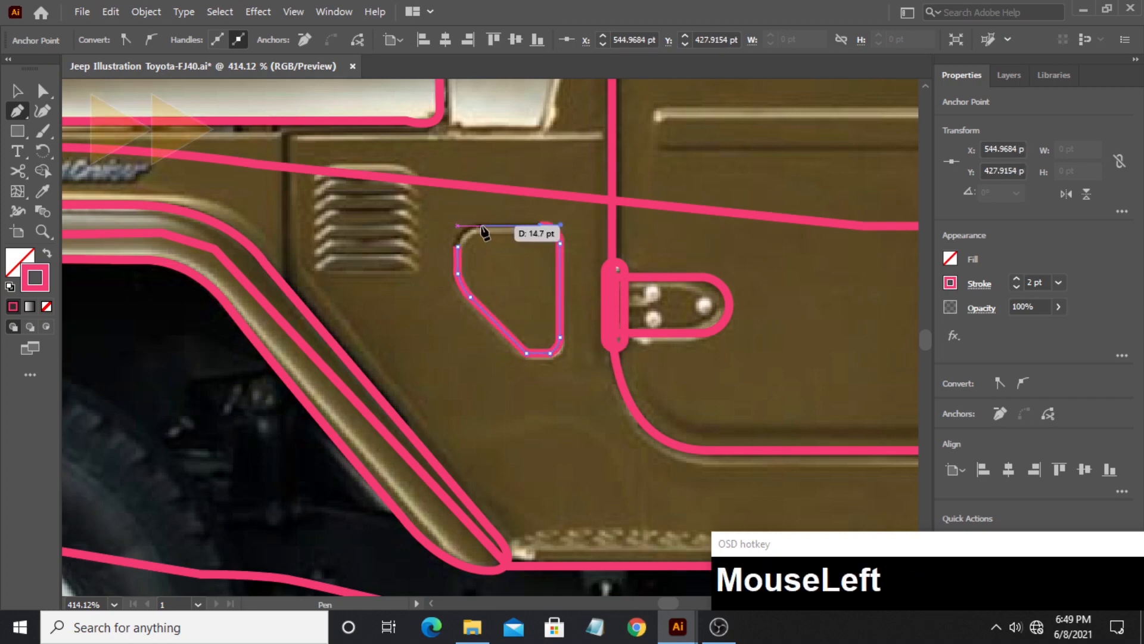
# - Draw a circle about 5.6 pt across over the door lock above the door handle
pyautogui.moveTo(799, 227); pyautogui.dragTo(381, 309)
pyautogui.moveTo(798, 227); pyautogui.dragTo(381, 308)
pyautogui.moveTo(18, 131); pyautogui.dragTo(77, 164)
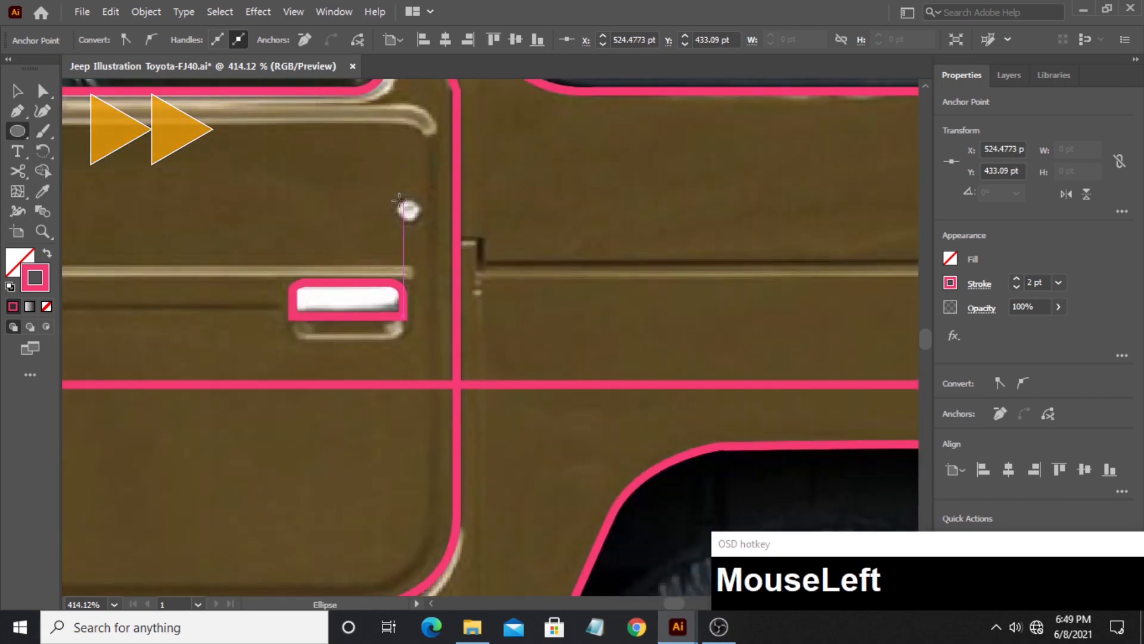
pyautogui.moveTo(396, 198); pyautogui.dragTo(422, 223)
# - Outline the red side marker on the rear body panel as a closed path with rounded corners
pyautogui.click(48, 232)
pyautogui.moveTo(239, 205); pyautogui.dragTo(69, 206)
pyautogui.moveTo(362, 218); pyautogui.dragTo(581, 216)
pyautogui.click(18, 112)
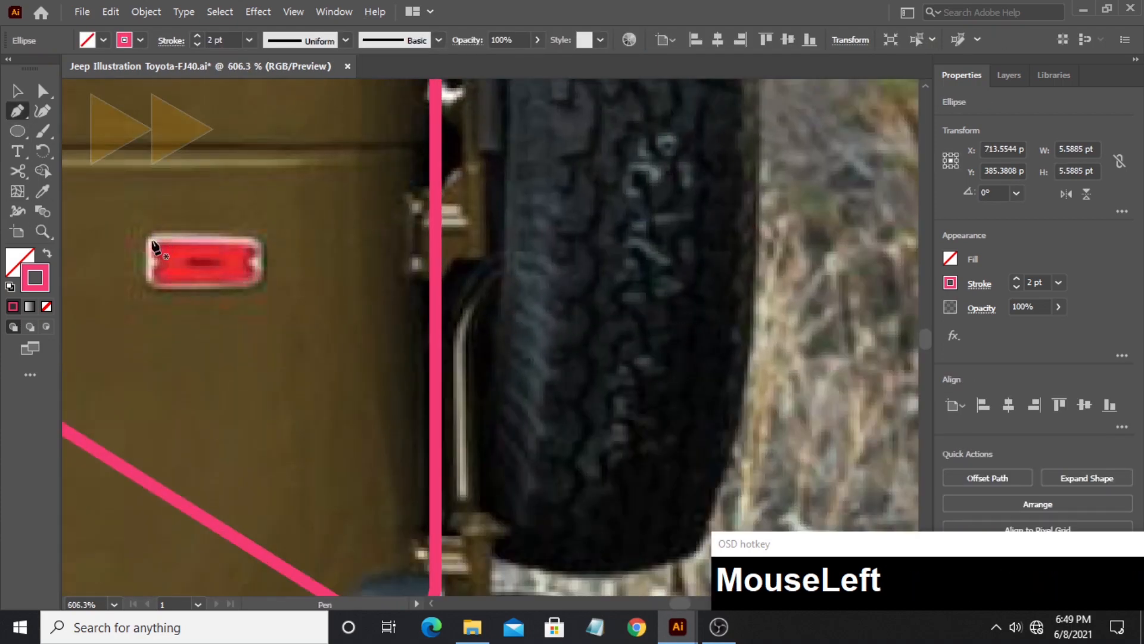
pyautogui.click(147, 242)
pyautogui.moveTo(163, 231); pyautogui.dragTo(181, 232)
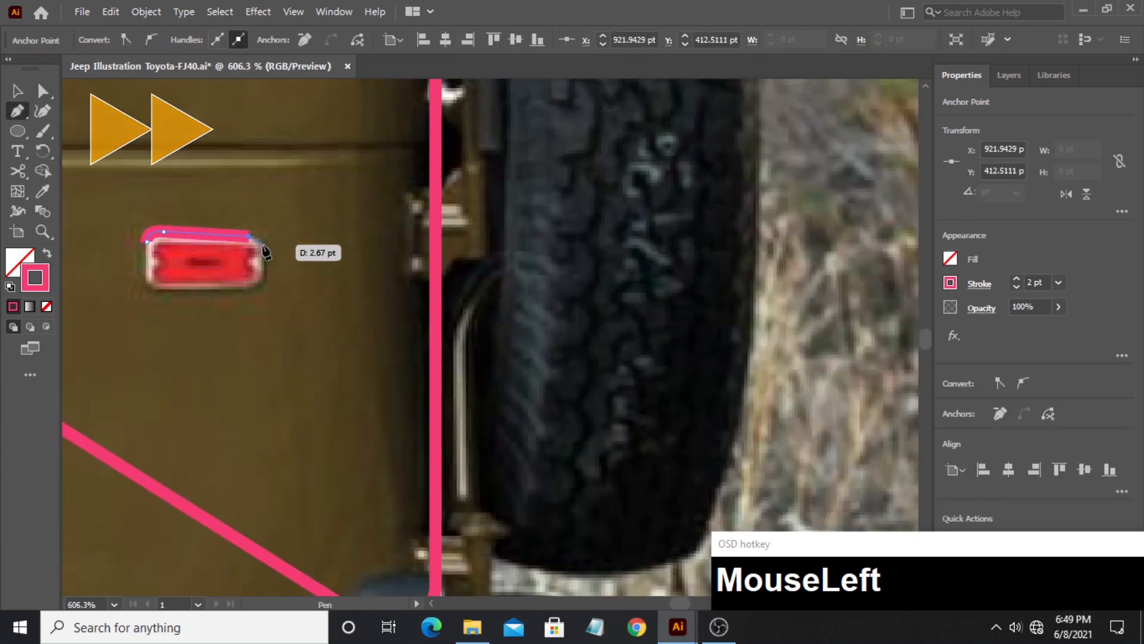
pyautogui.moveTo(262, 245); pyautogui.dragTo(263, 245)
pyautogui.click(263, 274)
pyautogui.moveTo(234, 285); pyautogui.dragTo(249, 288)
pyautogui.moveTo(147, 288); pyautogui.dragTo(166, 292)
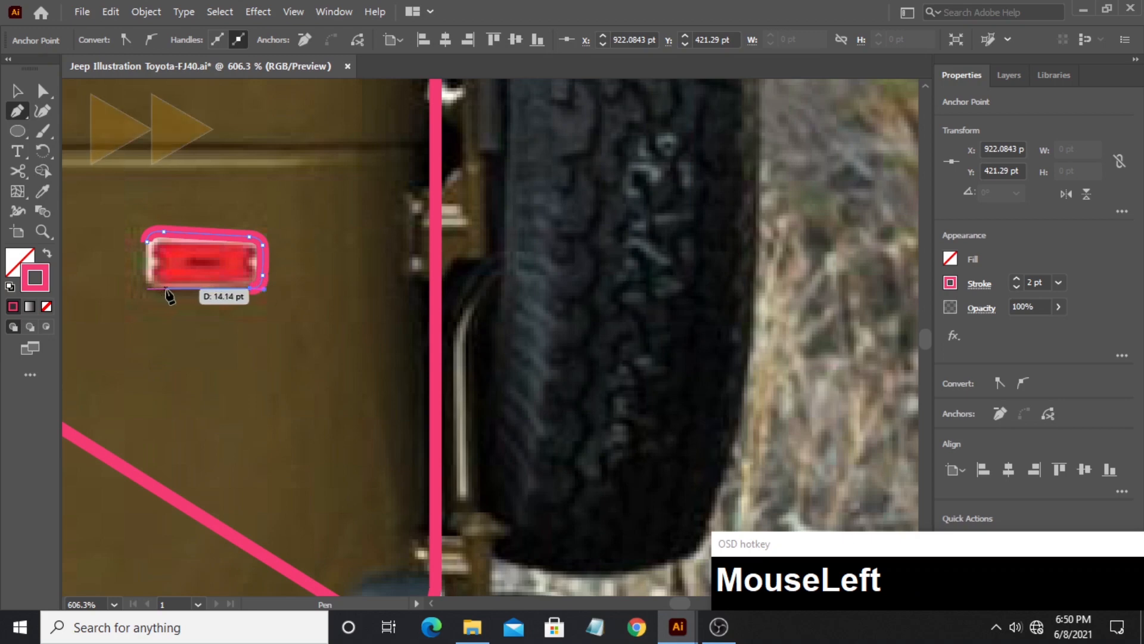
pyautogui.click(147, 241)
# - Outline the grey rear bumper end below the spare wheel, rounding its two outer corners
pyautogui.click(43, 232)
pyautogui.moveTo(502, 261); pyautogui.dragTo(370, 250)
pyautogui.moveTo(517, 378); pyautogui.dragTo(333, 203)
pyautogui.moveTo(334, 290); pyautogui.dragTo(365, 310)
pyautogui.click(255, 281)
pyautogui.keyDown('shift'); pyautogui.click(347, 282); pyautogui.keyUp('shift')
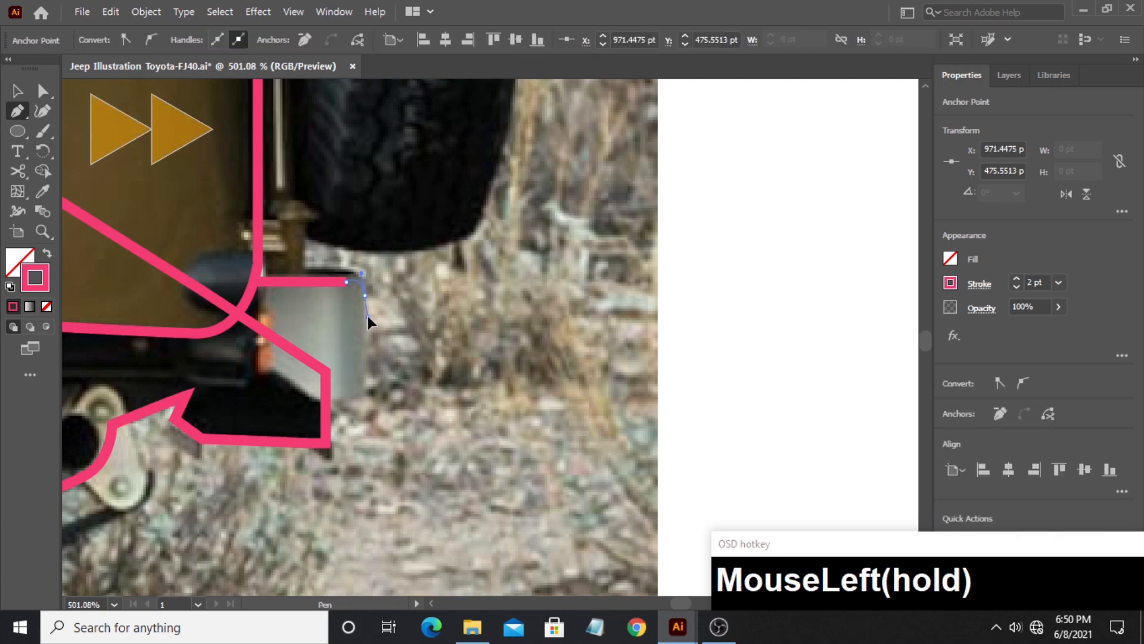
pyautogui.keyDown('shift'); pyautogui.click(365, 390); pyautogui.keyUp('shift')
pyautogui.moveTo(342, 398); pyautogui.dragTo(322, 399)
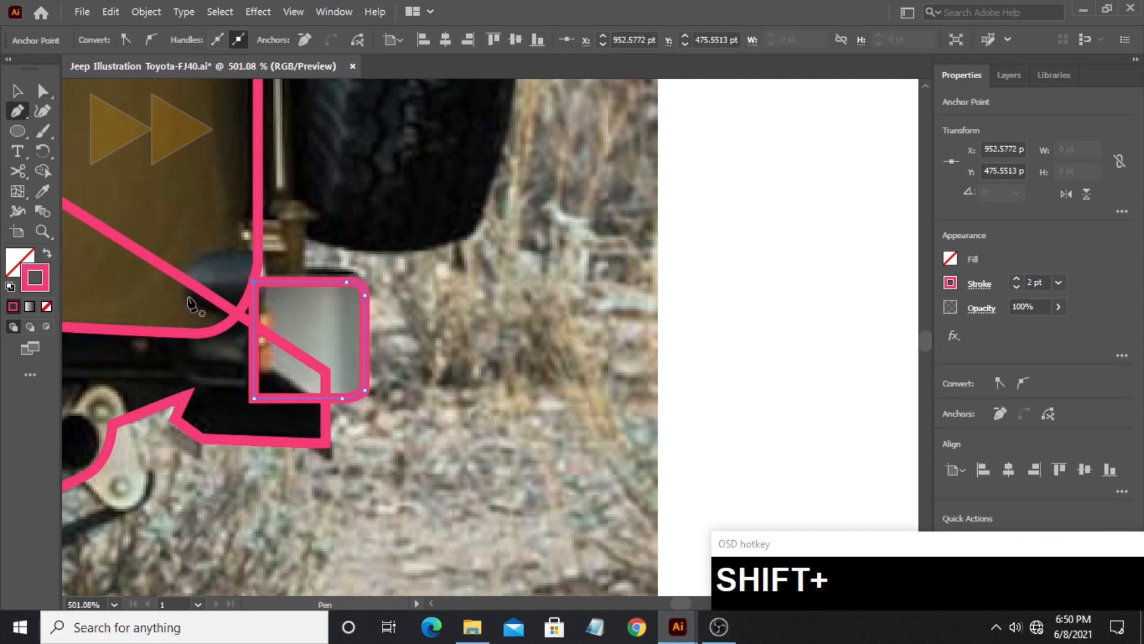
# - Outline the upper spare-wheel bracket between the rear body edge and the tire, including its curved notch
pyautogui.moveTo(264, 214); pyautogui.dragTo(257, 390)
pyautogui.moveTo(209, 181); pyautogui.dragTo(268, 390)
pyautogui.click(204, 407)
pyautogui.click(239, 407)
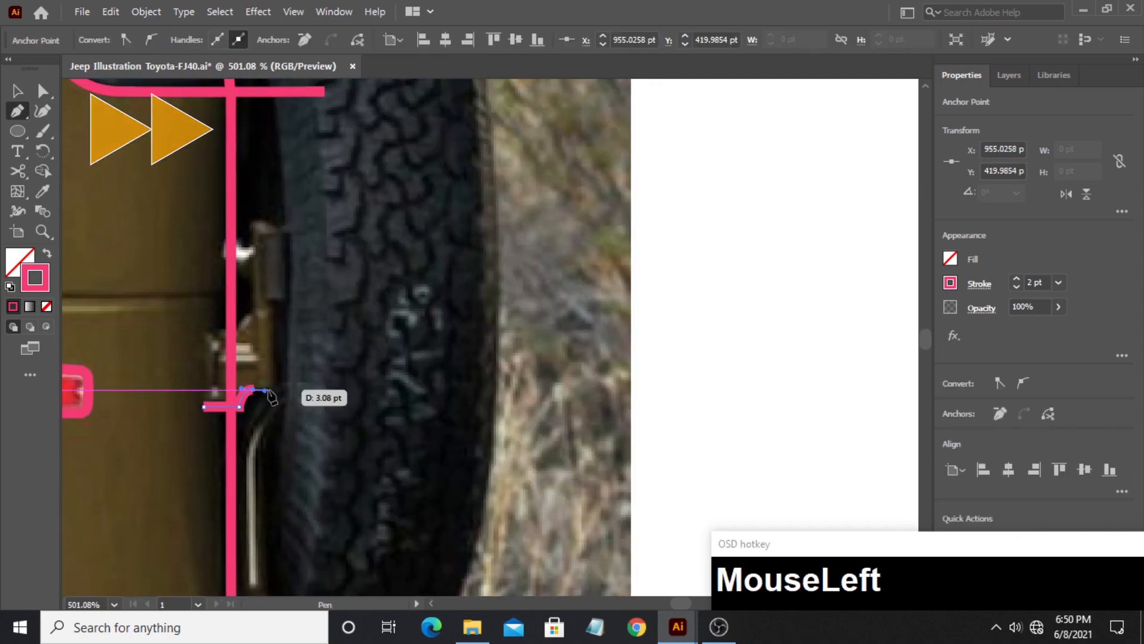
pyautogui.click(293, 389)
pyautogui.keyDown('shift'); pyautogui.click(292, 216); pyautogui.keyUp('shift')
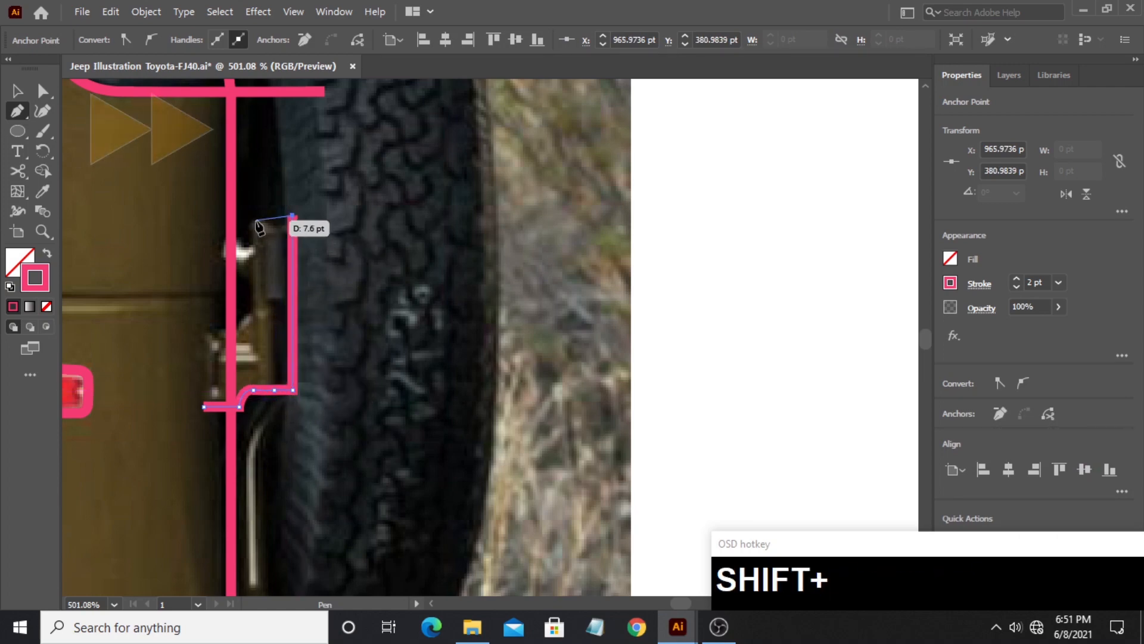
pyautogui.moveTo(254, 290); pyautogui.dragTo(254, 306)
pyautogui.click(231, 334)
pyautogui.keyDown('shift'); pyautogui.click(208, 333); pyautogui.keyUp('shift')
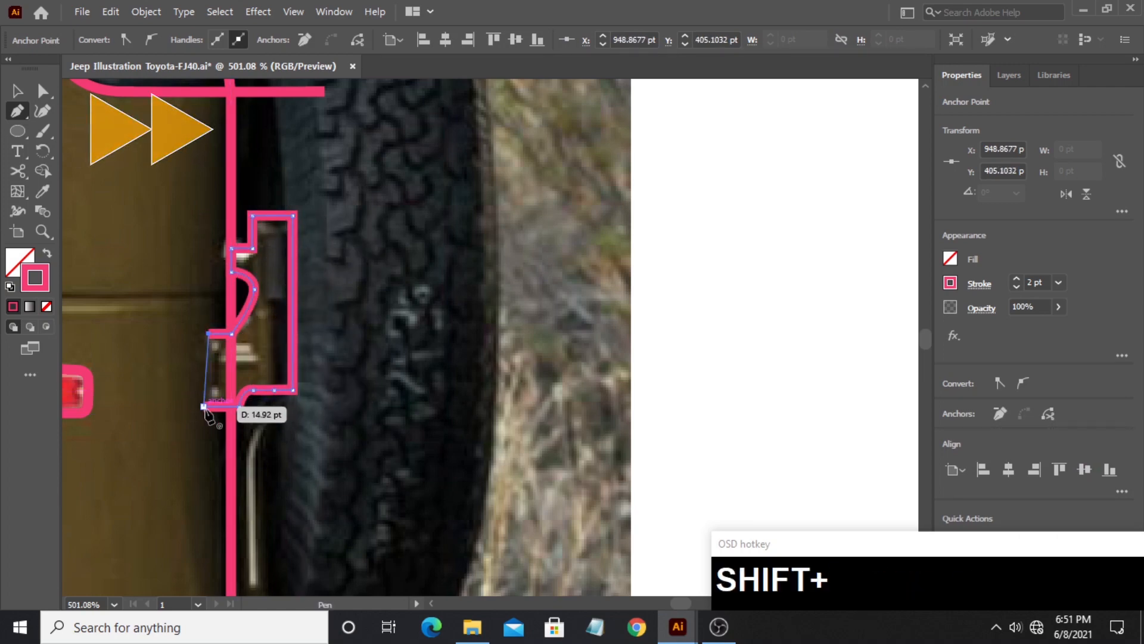
# - Trace the lower spare-wheel carrier from its mount up the body edge and around the curved arm
pyautogui.moveTo(350, 283); pyautogui.dragTo(151, 284)
pyautogui.moveTo(363, 484); pyautogui.dragTo(534, 483)
pyautogui.click(218, 396)
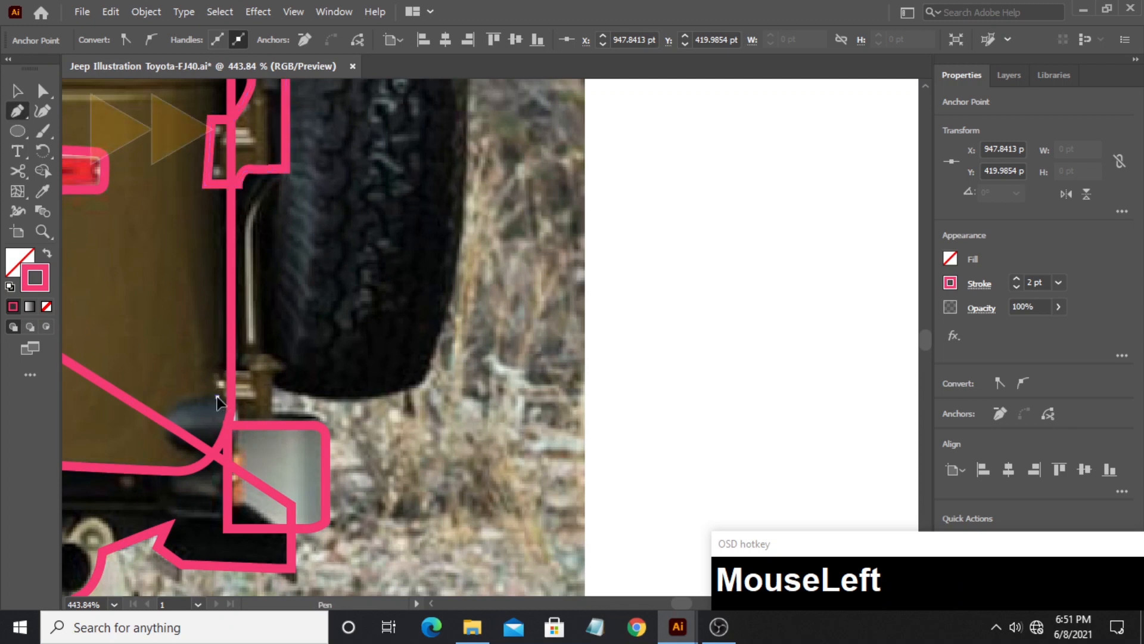
pyautogui.click(217, 368)
pyautogui.keyDown('shift'); pyautogui.click(238, 369); pyautogui.keyUp('shift')
pyautogui.keyDown('shift'); pyautogui.click(238, 224); pyautogui.keyUp('shift')
pyautogui.moveTo(286, 161); pyautogui.dragTo(346, 160)
pyautogui.click(286, 160)
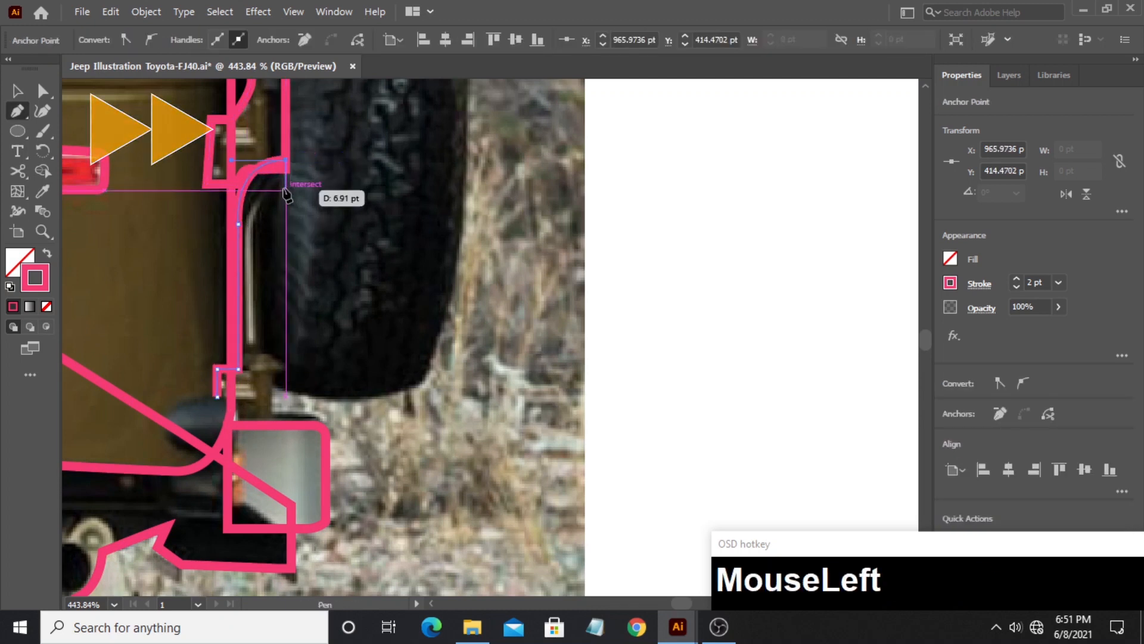
pyautogui.click(286, 184)
pyautogui.moveTo(259, 224); pyautogui.dragTo(260, 260)
pyautogui.keyDown('shift'); pyautogui.click(259, 352); pyautogui.keyUp('shift')
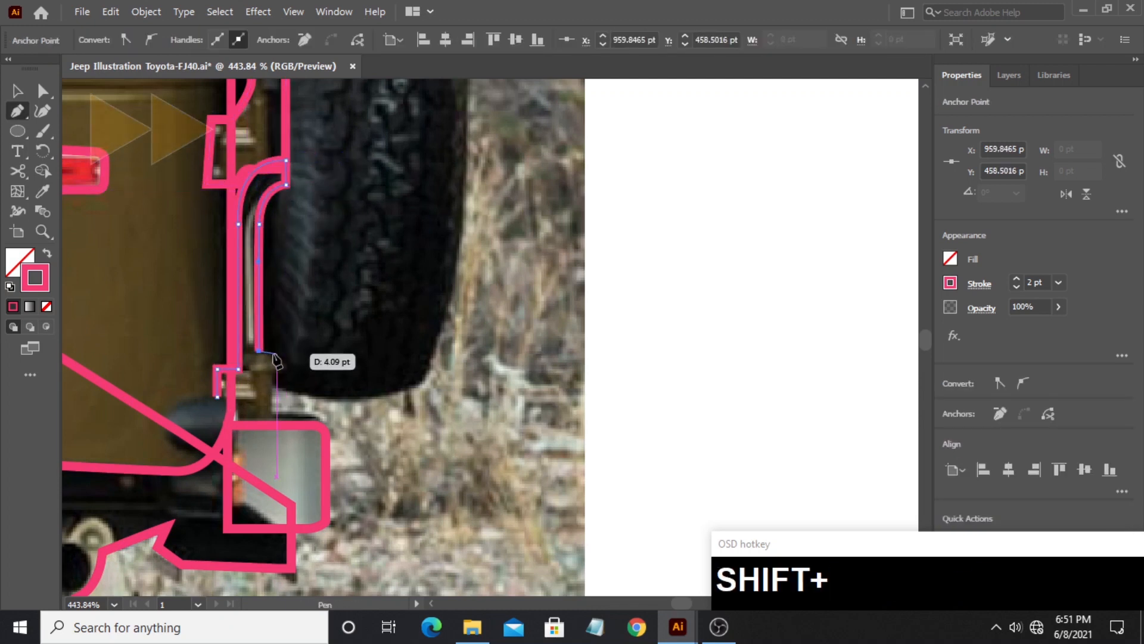
# - Finish the lower carrier outline with the stepped edge above the bumper end and close the path
pyautogui.keyDown('shift'); pyautogui.click(271, 352); pyautogui.keyUp('shift')
pyautogui.keyDown('shift'); pyautogui.click(272, 358); pyautogui.keyUp('shift')
pyautogui.keyDown('shift'); pyautogui.click(286, 359); pyautogui.keyUp('shift')
pyautogui.keyDown('shift'); pyautogui.click(287, 373); pyautogui.keyUp('shift')
pyautogui.keyDown('shift'); pyautogui.click(277, 372); pyautogui.keyUp('shift')
pyautogui.keyDown('shift'); pyautogui.click(277, 422); pyautogui.keyUp('shift')
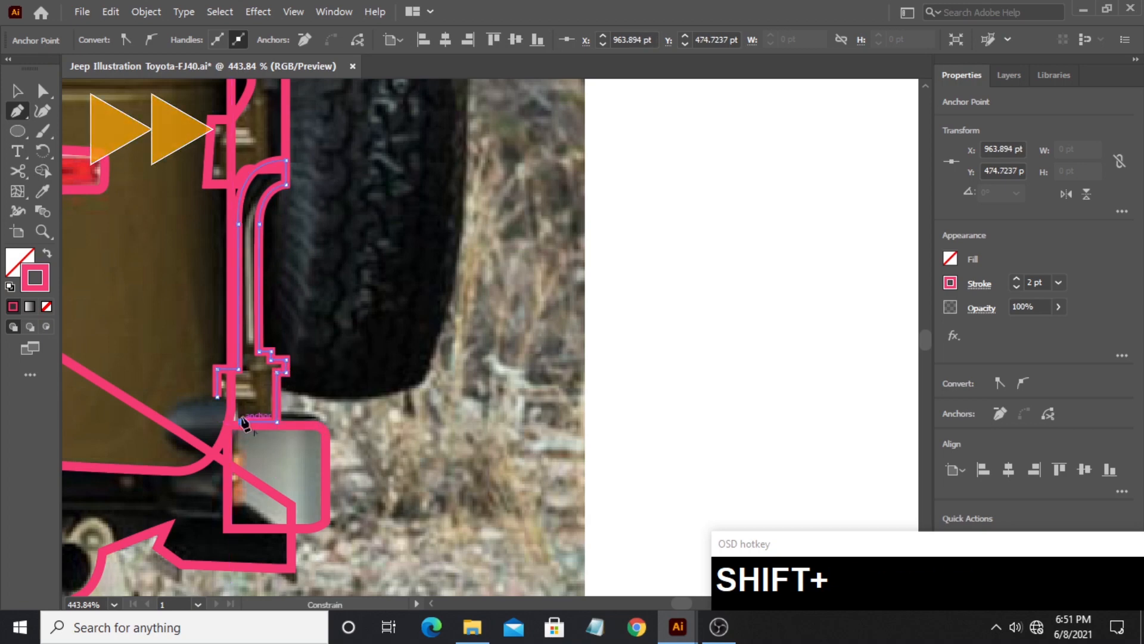
pyautogui.keyDown('shift'); pyautogui.click(242, 422); pyautogui.keyUp('shift')
pyautogui.keyDown('shift'); pyautogui.click(241, 399); pyautogui.keyUp('shift')
pyautogui.click(217, 397)
# - Trace the curved upper edge of the front chassis rail from the bumper to the front tire
pyautogui.press('z')
pyautogui.moveTo(515, 240); pyautogui.dragTo(182, 242)
pyautogui.moveTo(298, 280); pyautogui.dragTo(761, 292)
pyautogui.moveTo(230, 304); pyautogui.dragTo(433, 304)
pyautogui.moveTo(357, 357); pyautogui.dragTo(656, 275)
pyautogui.click(18, 112)
pyautogui.click(296, 261)
pyautogui.moveTo(395, 268); pyautogui.dragTo(424, 266)
pyautogui.click(469, 238)
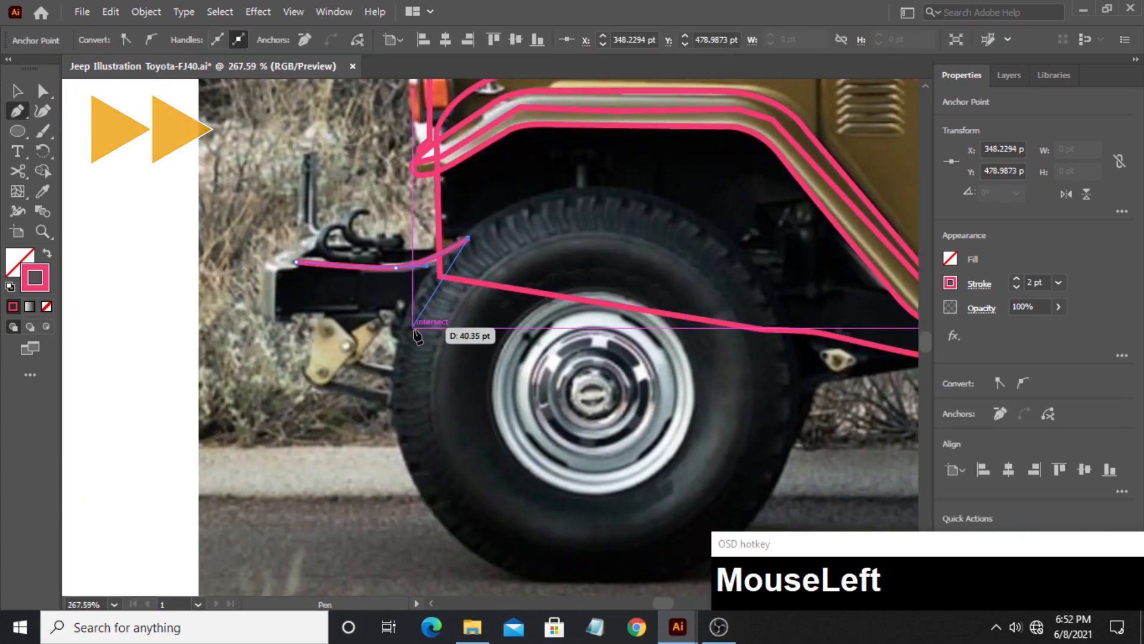
# - Complete the front chassis rail outline along the tire, the stepped underside and the end behind the bumper
pyautogui.click(413, 344)
pyautogui.click(388, 333)
pyautogui.click(349, 337)
pyautogui.click(324, 325)
pyautogui.keyDown('shift'); pyautogui.click(324, 310); pyautogui.keyUp('shift')
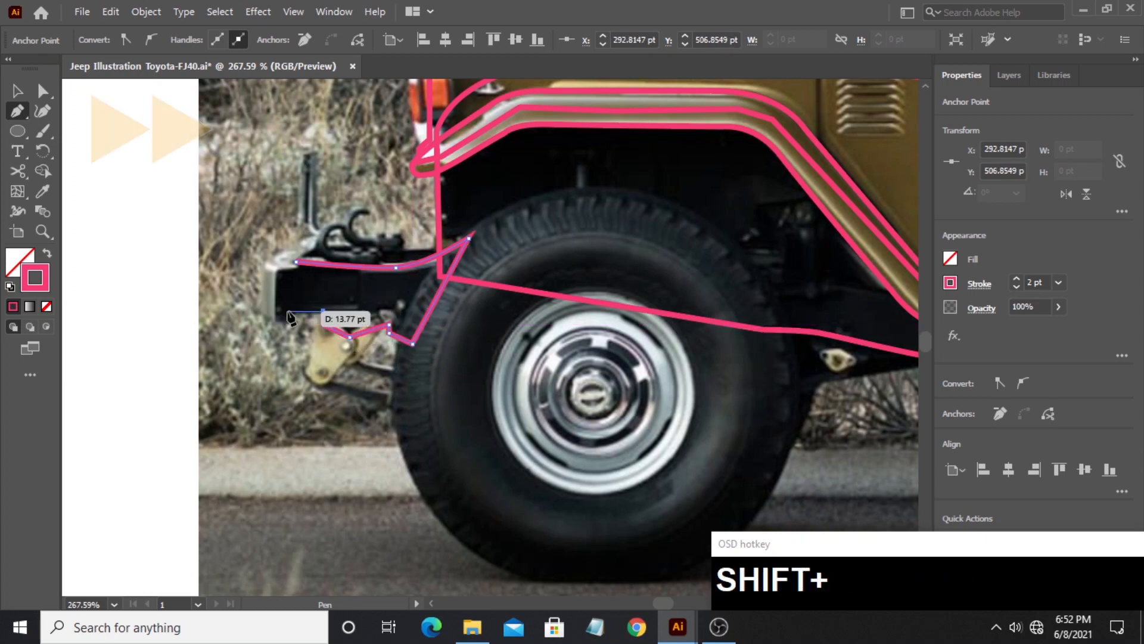
pyautogui.keyDown('shift'); pyautogui.click(292, 311); pyautogui.keyUp('shift')
pyautogui.click(292, 263)
# - Draw a rectangle over the front bumper end and round its corners
pyautogui.moveTo(18, 131); pyautogui.dragTo(72, 132)
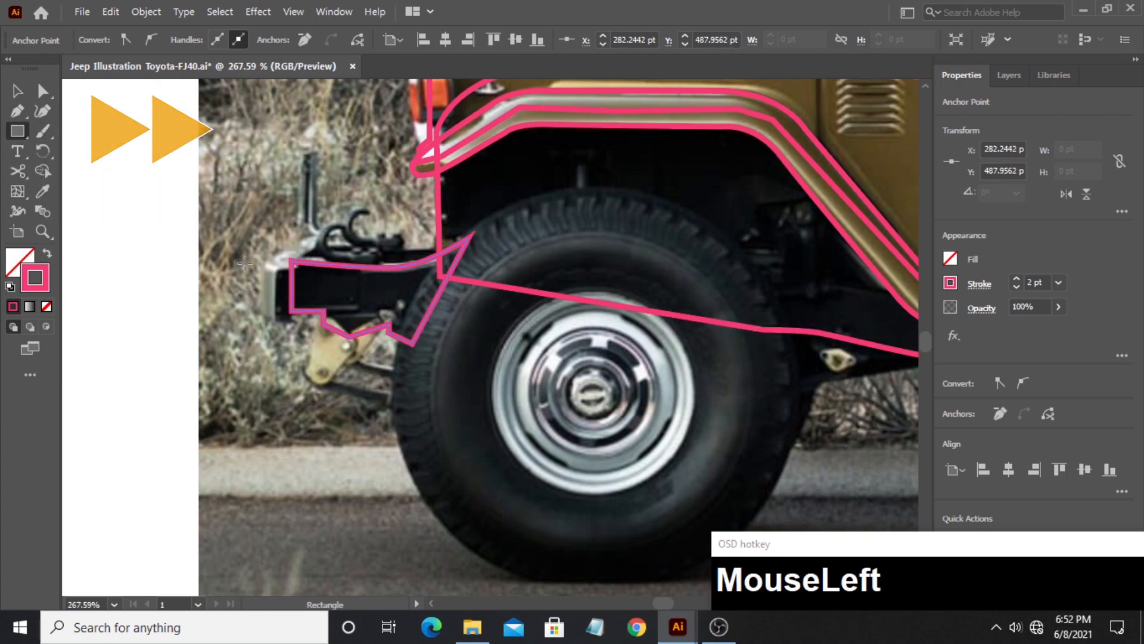
pyautogui.moveTo(262, 257)
pyautogui.mouseDown()
pyautogui.moveTo(299, 318)
pyautogui.moveTo(267, 250)
pyautogui.mouseUp()
pyautogui.press('v')
pyautogui.click(233, 271)
pyautogui.moveTo(273, 262); pyautogui.dragTo(274, 266)
pyautogui.click(223, 275)
# - Outline the front tow hook and its flat base on top of the chassis rail as a closed path
pyautogui.click(17, 111)
pyautogui.moveTo(381, 267); pyautogui.dragTo(345, 261)
pyautogui.keyDown('shift'); pyautogui.click(351, 248); pyautogui.keyUp('shift')
pyautogui.click(348, 260)
pyautogui.keyDown('shift'); pyautogui.click(349, 268); pyautogui.keyUp('shift')
pyautogui.keyDown('shift'); pyautogui.click(381, 267); pyautogui.keyUp('shift')
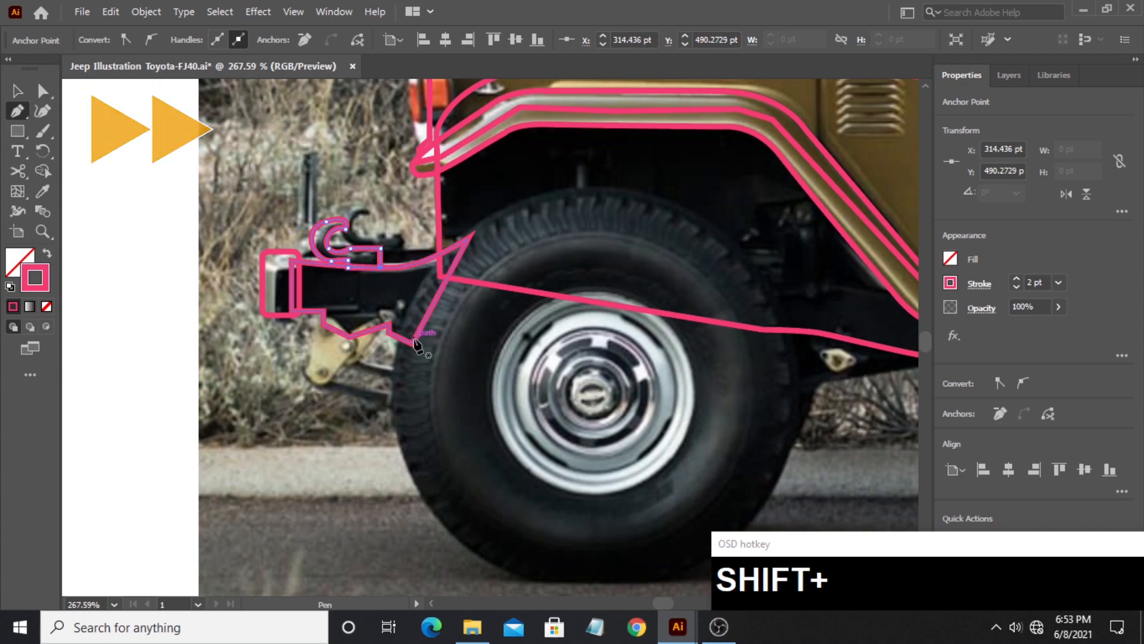
# - Outline the cream shackle plate beneath the front chassis rail and the smaller bracket beside it
pyautogui.moveTo(325, 379); pyautogui.dragTo(306, 302)
pyautogui.click(295, 306)
pyautogui.click(285, 293)
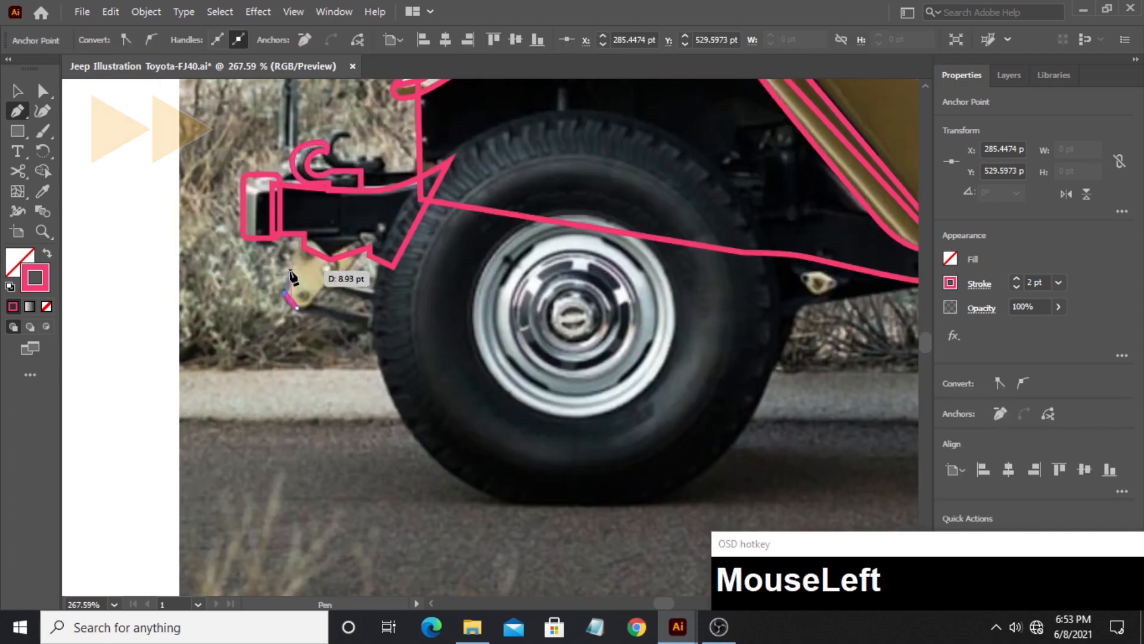
pyautogui.moveTo(286, 247); pyautogui.dragTo(285, 303)
pyautogui.moveTo(448, 323); pyautogui.dragTo(297, 374)
pyautogui.click(170, 322)
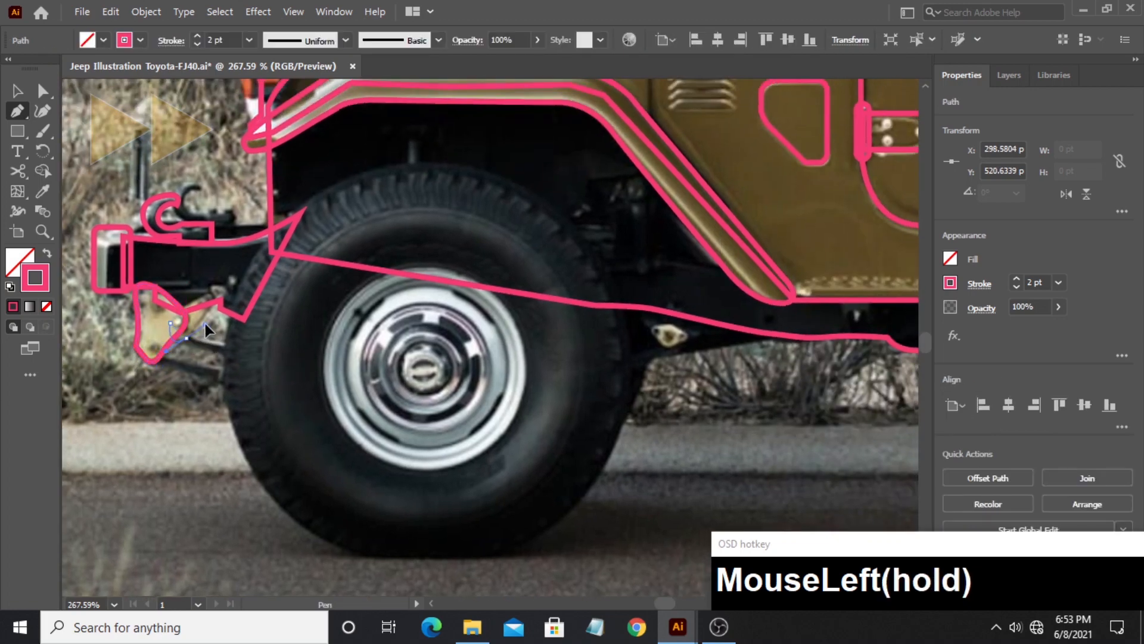
pyautogui.moveTo(205, 324); pyautogui.dragTo(170, 311)
pyautogui.click(170, 322)
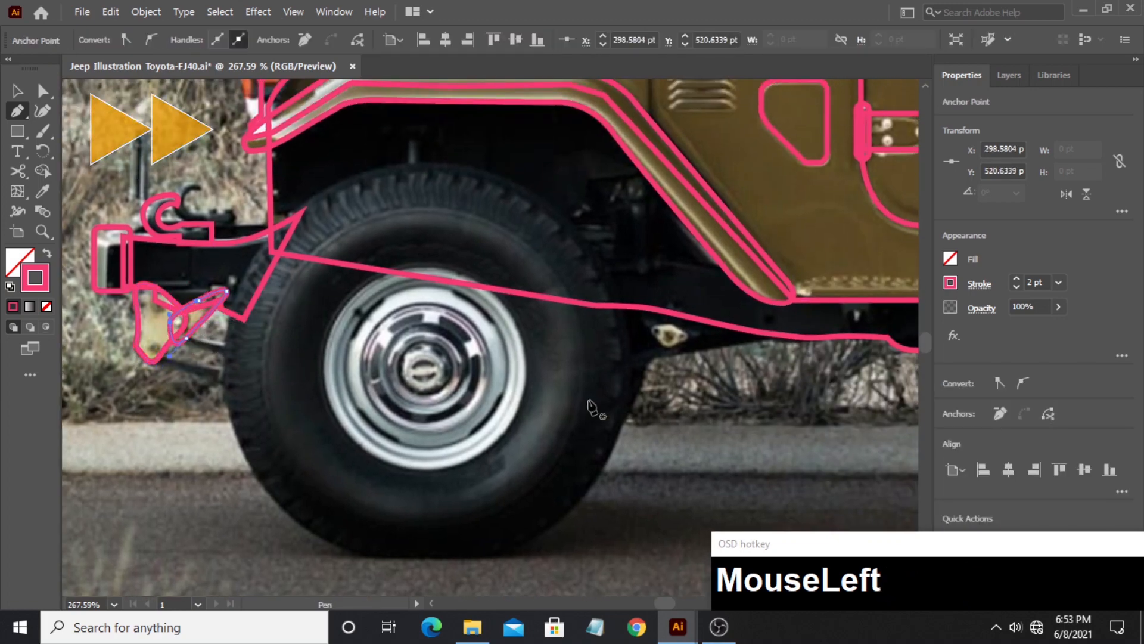
# - Outline the tapered leaf-spring end behind the front wheel as a closed four-sided path
pyautogui.moveTo(592, 409); pyautogui.dragTo(265, 372)
pyautogui.click(292, 333)
pyautogui.click(471, 291)
pyautogui.click(376, 275)
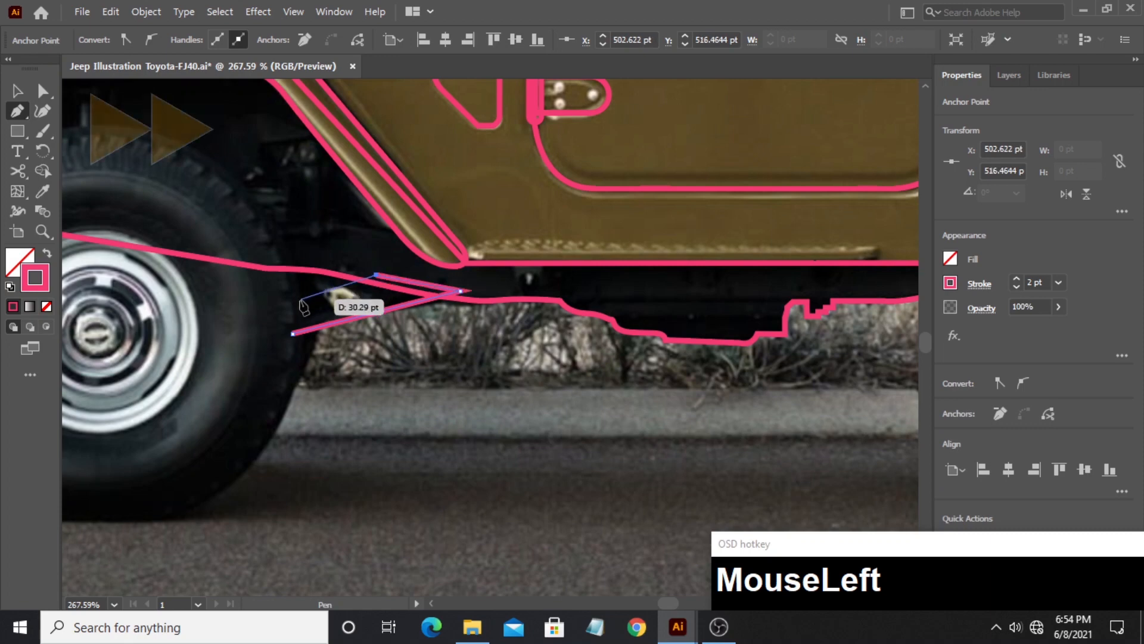
pyautogui.click(281, 306)
pyautogui.click(292, 334)
# - Outline the small cream spring bracket just in front of the rear wheel with curved edges
pyautogui.moveTo(888, 338); pyautogui.dragTo(356, 344)
pyautogui.click(409, 310)
pyautogui.click(442, 299)
pyautogui.moveTo(426, 327); pyautogui.dragTo(414, 332)
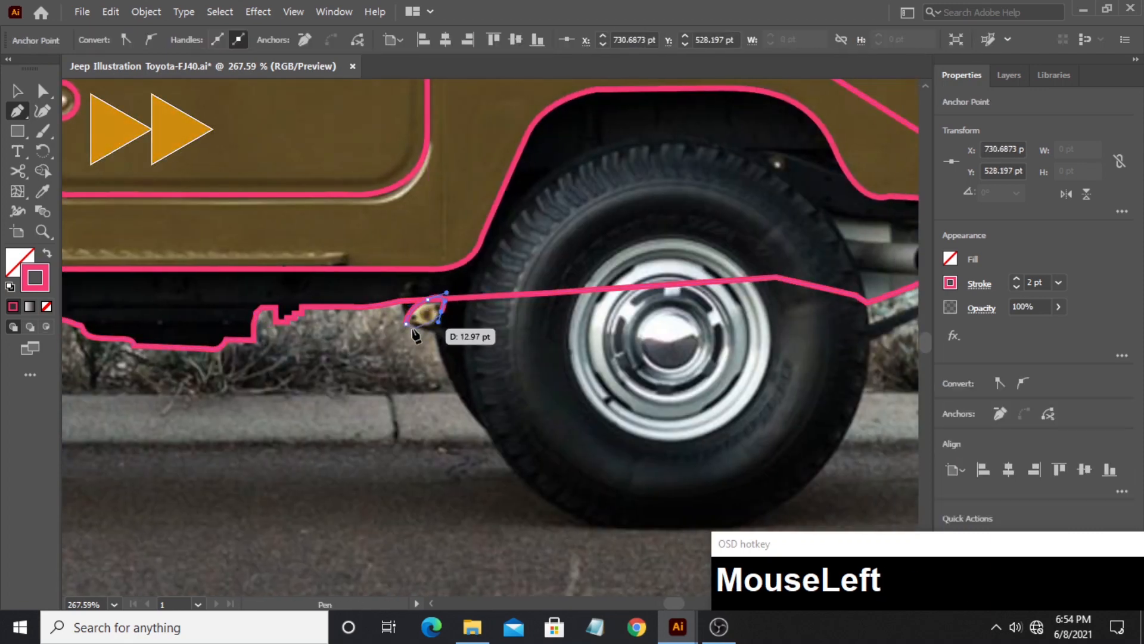
pyautogui.click(409, 310)
# - Outline the triangular chassis piece directly behind the rear wheel as a closed path
pyautogui.moveTo(648, 371); pyautogui.dragTo(289, 356)
pyautogui.click(482, 254)
pyautogui.moveTo(565, 259); pyautogui.dragTo(401, 338)
pyautogui.click(571, 231)
pyautogui.click(456, 219)
pyautogui.click(482, 255)
# - Outline the small shackle plate at the rear end of the chassis behind the rear wheel
pyautogui.click(386, 304)
pyautogui.click(398, 281)
pyautogui.click(432, 328)
pyautogui.click(380, 315)
pyautogui.click(386, 304)
# - Draw a wide rectangle over the seat visible through the rear side window and round its upper corners
pyautogui.moveTo(424, 184); pyautogui.dragTo(286, 256)
pyautogui.moveTo(406, 256); pyautogui.dragTo(370, 278)
pyautogui.moveTo(325, 237); pyautogui.dragTo(443, 237)
pyautogui.moveTo(208, 279); pyautogui.dragTo(451, 345)
pyautogui.press('a')
pyautogui.moveTo(438, 292)
pyautogui.mouseDown()
pyautogui.moveTo(412, 322)
pyautogui.moveTo(875, 322)
pyautogui.mouseUp()
# - Draw a rectangle about 4.8 × 42.5 pt for the steering wheel, fully round its ends and rotate it about 33°
pyautogui.click(18, 131)
pyautogui.moveTo(344, 243); pyautogui.dragTo(354, 331)
pyautogui.press('a')
pyautogui.moveTo(349, 249); pyautogui.dragTo(356, 269)
pyautogui.click(18, 90)
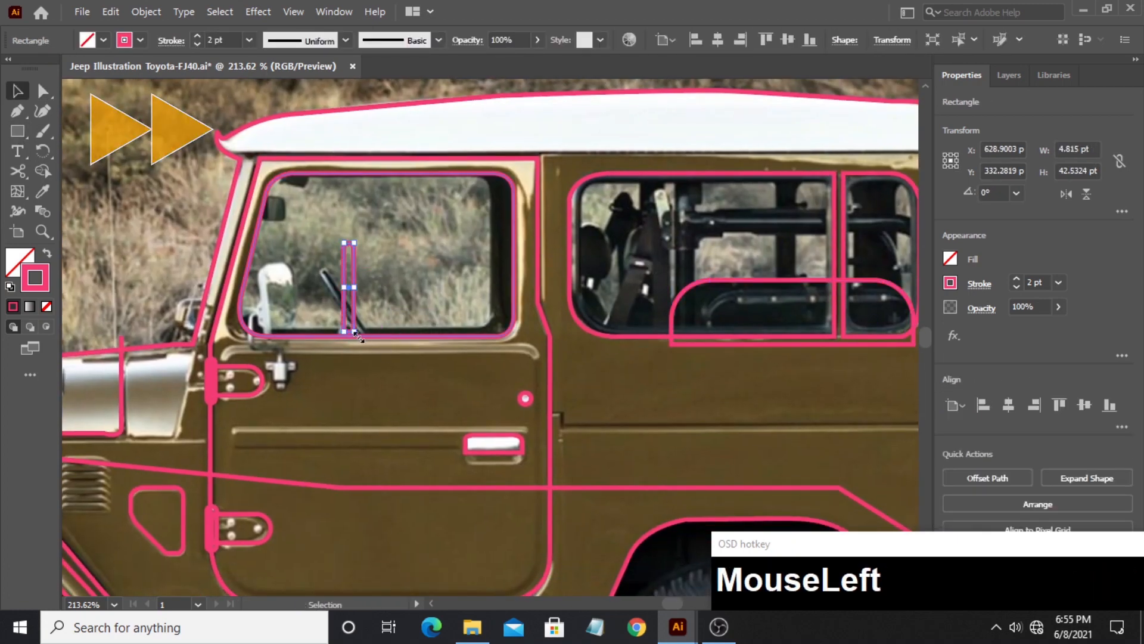
pyautogui.moveTo(359, 336)
pyautogui.mouseDown()
pyautogui.moveTo(383, 324)
pyautogui.moveTo(356, 327)
pyautogui.mouseUp()
# - Outline the small part protruding in front of the windshield base as a closed four-sided path
pyautogui.click(17, 111)
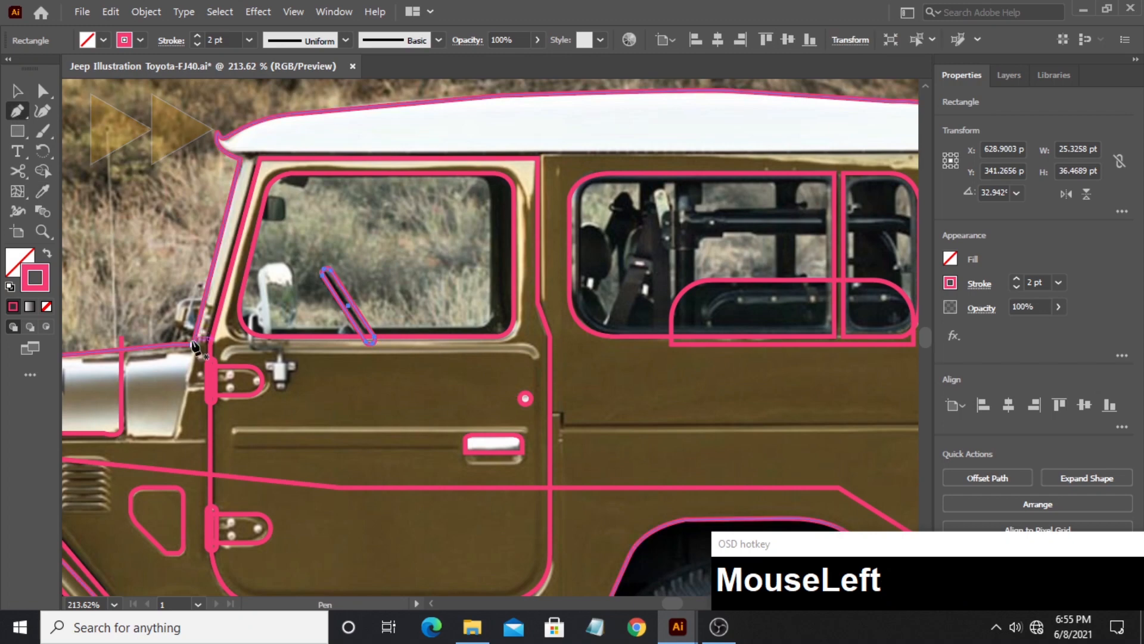
pyautogui.click(194, 340)
pyautogui.click(171, 325)
pyautogui.click(177, 299)
pyautogui.click(210, 298)
pyautogui.hotkey('ctrl', 'z')
pyautogui.click(204, 298)
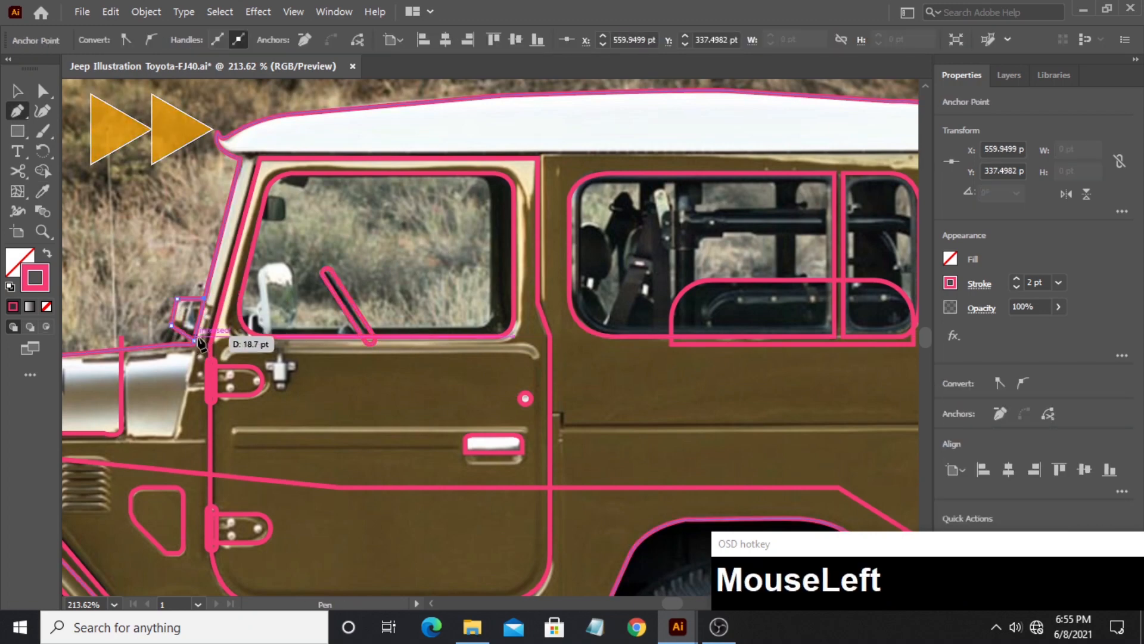
pyautogui.click(195, 340)
# - Round the two front corners of the outline in front of the windshield base
pyautogui.press('a')
pyautogui.click(177, 299)
pyautogui.keyDown('shift'); pyautogui.click(171, 325); pyautogui.keyUp('shift')
pyautogui.moveTo(182, 307); pyautogui.dragTo(183, 323)
pyautogui.click(173, 266)
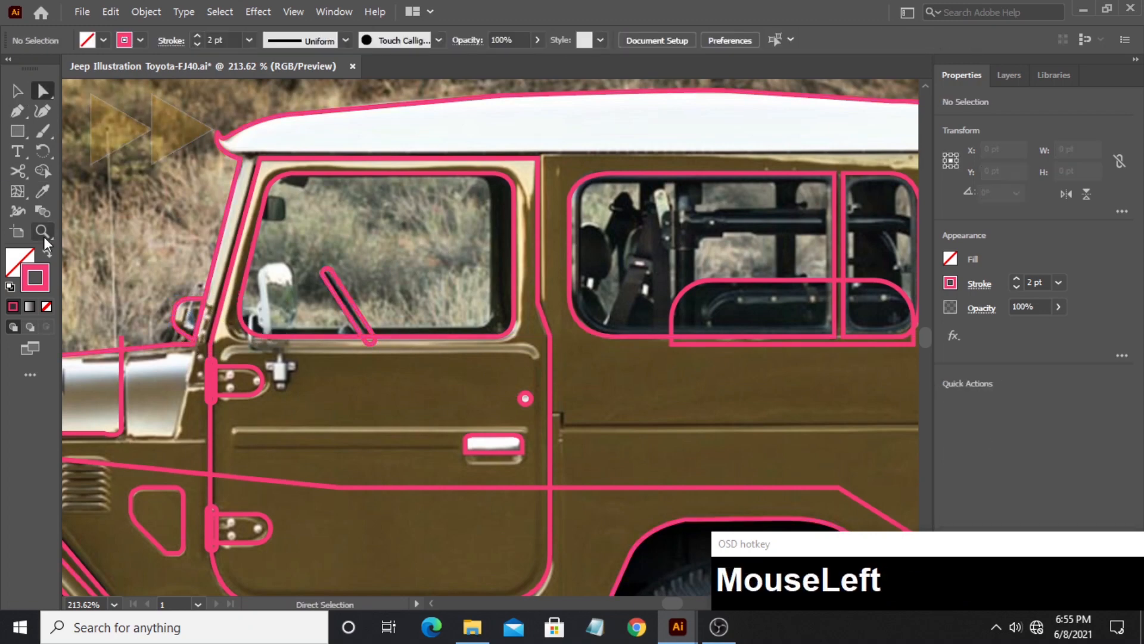
# - Draw a rectangle about 6.8 × 9 pt over the mirror mount and a slim one tilted about 7° over the side mirror
pyautogui.scroll(5, 267, 371)
pyautogui.press('m')
pyautogui.moveTo(289, 333); pyautogui.dragTo(339, 400)
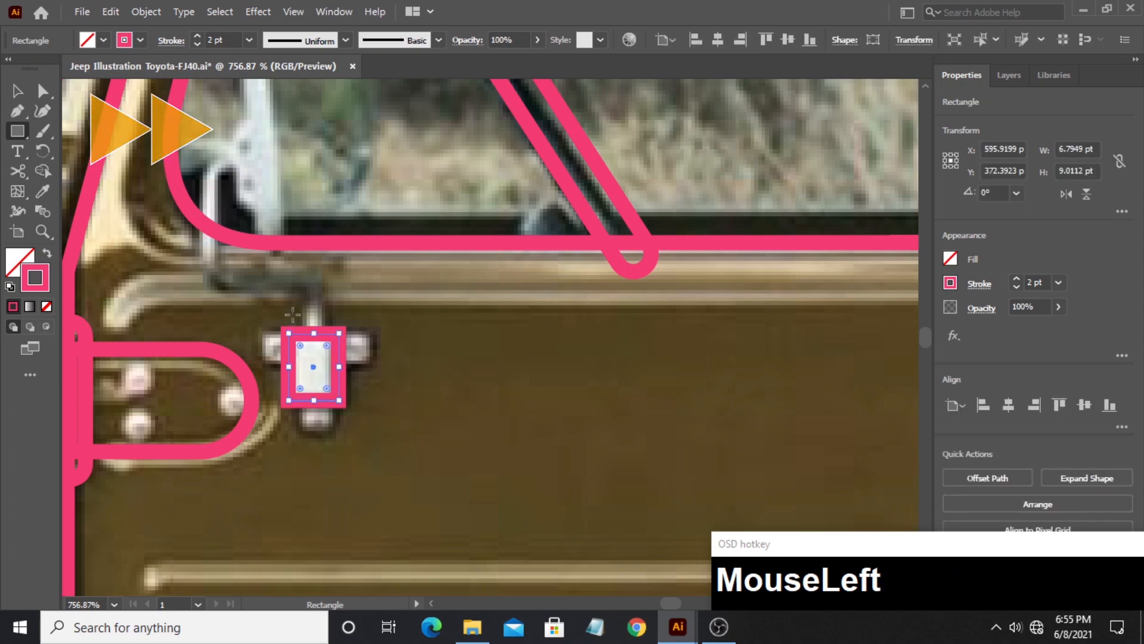
pyautogui.moveTo(294, 314); pyautogui.dragTo(298, 408)
pyautogui.moveTo(239, 89)
pyautogui.mouseDown()
pyautogui.moveTo(276, 233)
pyautogui.moveTo(284, 344)
pyautogui.moveTo(308, 348)
pyautogui.mouseUp()
pyautogui.click(18, 92)
# - Trace the bent mirror arm as an open path from the side mirror down to its mount on the door
pyautogui.click(18, 112)
pyautogui.click(254, 253)
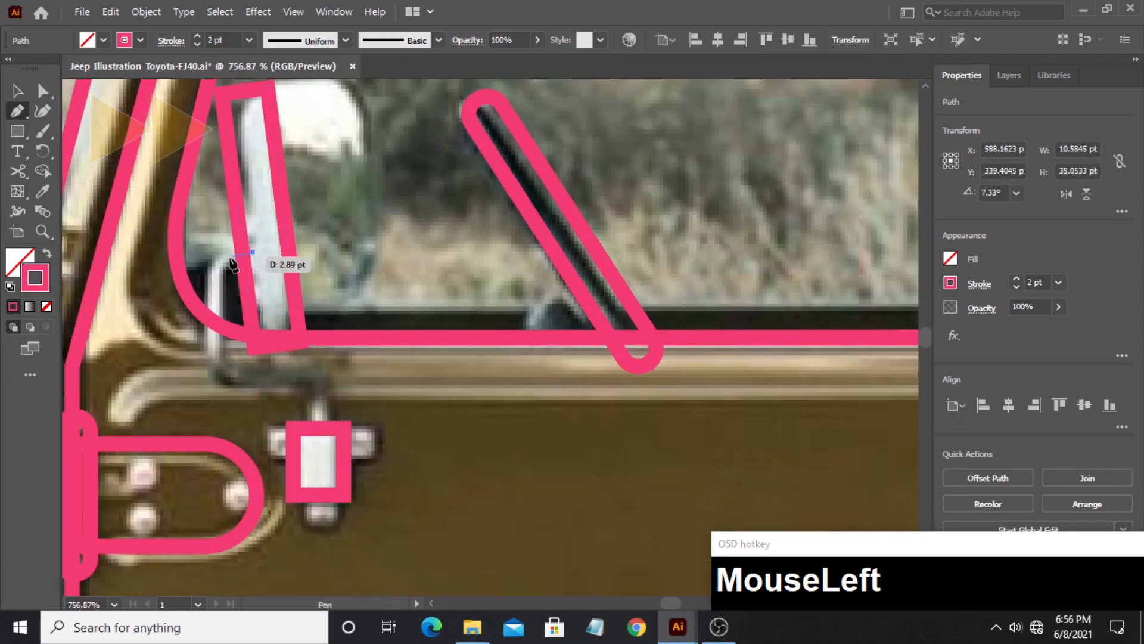
pyautogui.moveTo(213, 272); pyautogui.dragTo(213, 292)
pyautogui.keyDown('shift'); pyautogui.click(213, 361); pyautogui.keyUp('shift')
pyautogui.moveTo(239, 379)
pyautogui.mouseDown()
pyautogui.moveTo(269, 379)
pyautogui.moveTo(318, 409)
pyautogui.mouseUp()
pyautogui.keyDown('shift'); pyautogui.click(299, 380); pyautogui.keyUp('shift')
pyautogui.keyDown('shift'); pyautogui.click(318, 422); pyautogui.keyUp('shift')
pyautogui.keyDown('ctrl'); pyautogui.click(410, 467); pyautogui.keyUp('ctrl')
# - Draw a circle around the outer edge of the front tire
pyautogui.press('z')
pyautogui.moveTo(566, 276); pyautogui.dragTo(401, 245)
pyautogui.moveTo(381, 286); pyautogui.dragTo(482, 231)
pyautogui.click(18, 131)
pyautogui.click(92, 152)
pyautogui.moveTo(152, 216)
pyautogui.mouseDown()
pyautogui.moveTo(357, 381)
pyautogui.moveTo(332, 396)
pyautogui.mouseUp()
# - Place a copy of the front tire circle over the rear tire at the same height
pyautogui.press('v')
pyautogui.moveTo(164, 368); pyautogui.dragTo(666, 368)
pyautogui.click(512, 369)
pyautogui.press('z')
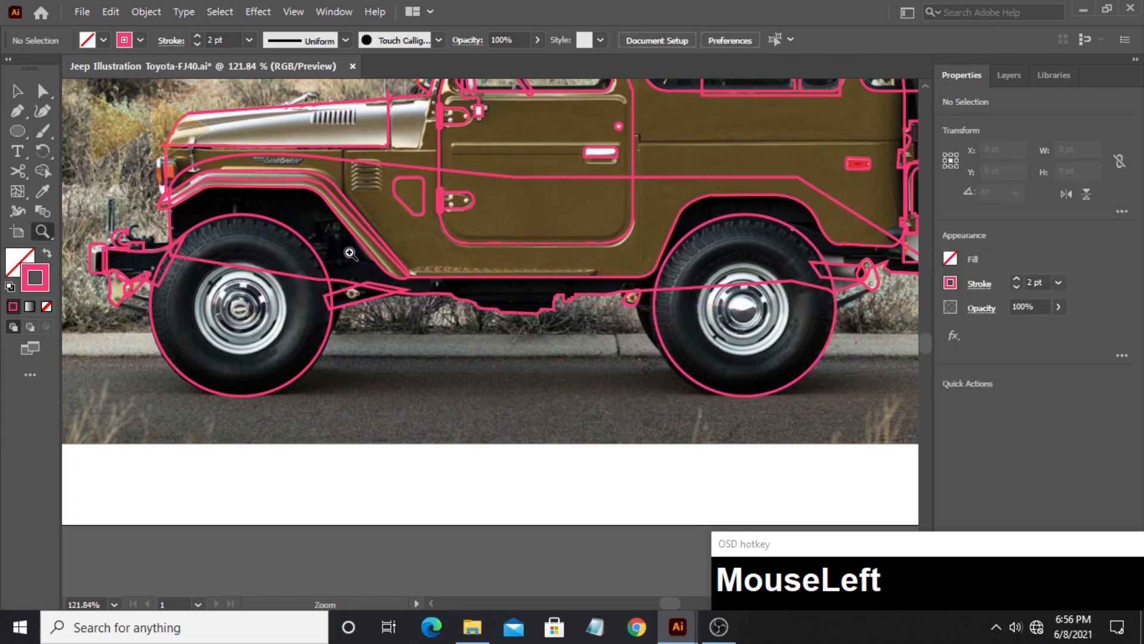
# - Trim the hood outline's overhanging ends at the front and at the cowl seam with the Shape Builder tool
pyautogui.moveTo(350, 251); pyautogui.dragTo(298, 250)
pyautogui.moveTo(298, 250); pyautogui.dragTo(369, 369)
pyautogui.moveTo(491, 269)
pyautogui.mouseDown()
pyautogui.moveTo(452, 271)
pyautogui.moveTo(475, 269)
pyautogui.mouseUp()
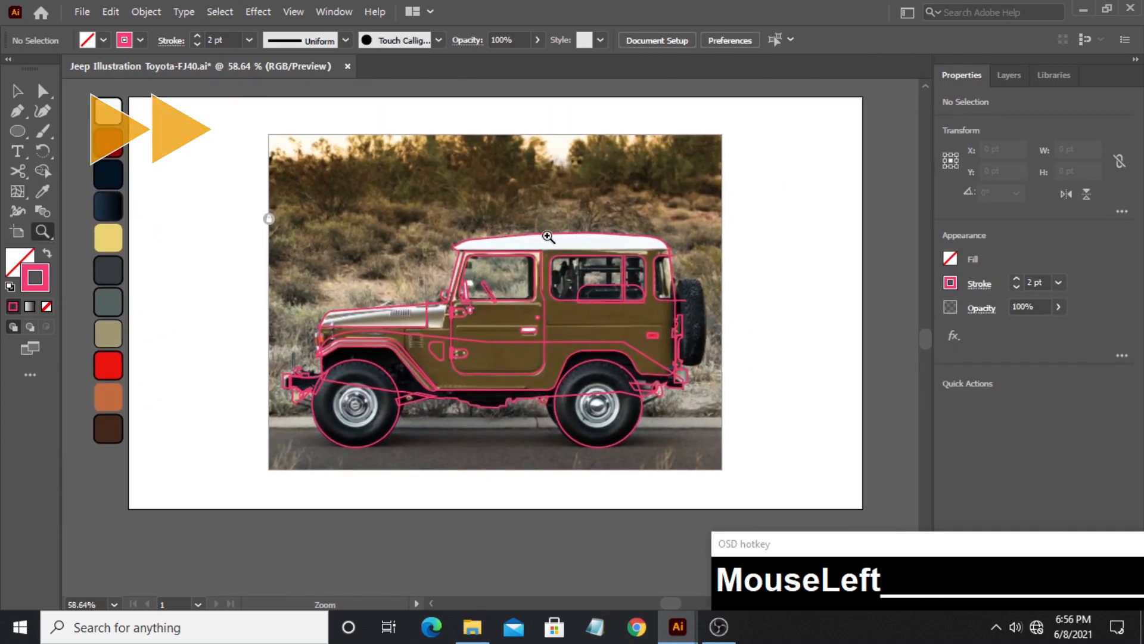
pyautogui.press('v')
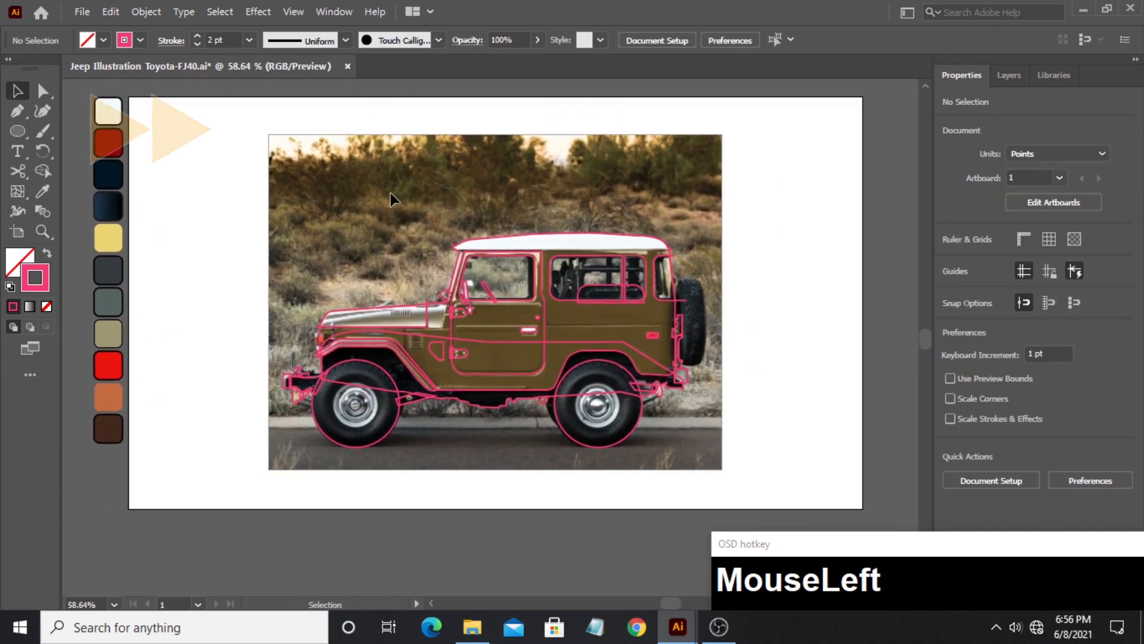
pyautogui.press('z')
pyautogui.moveTo(347, 304); pyautogui.dragTo(453, 305)
pyautogui.click(18, 92)
pyautogui.moveTo(323, 367); pyautogui.dragTo(215, 441)
pyautogui.hotkey('shift', 'm')
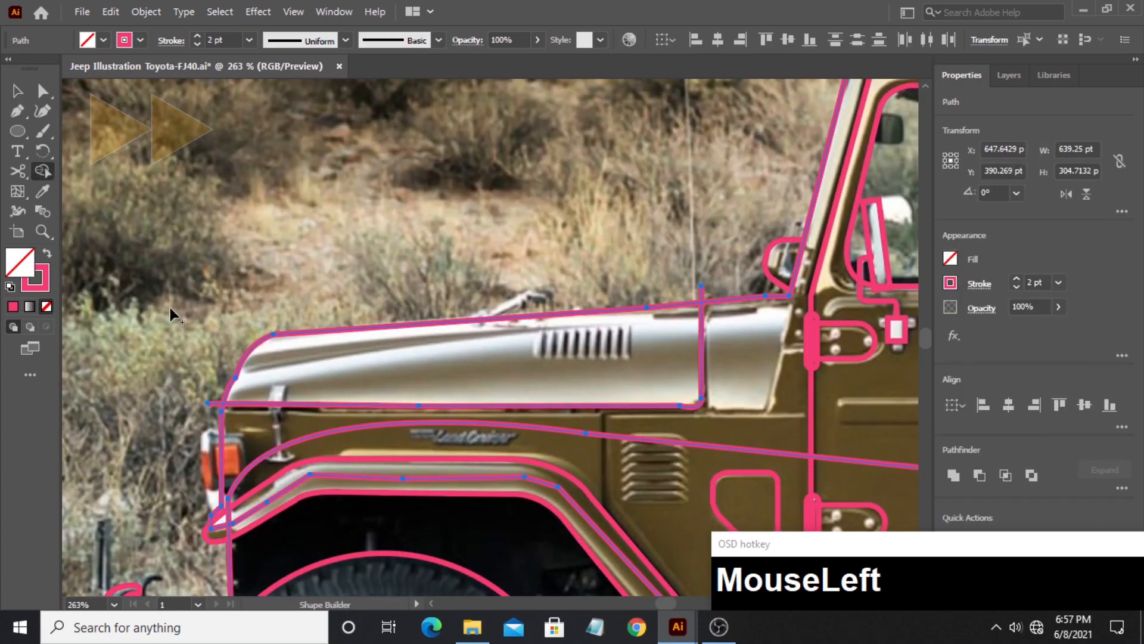
pyautogui.keyDown('alt'); pyautogui.click(211, 402); pyautogui.keyUp('alt')
pyautogui.keyDown('alt'); pyautogui.click(560, 346); pyautogui.keyUp('alt')
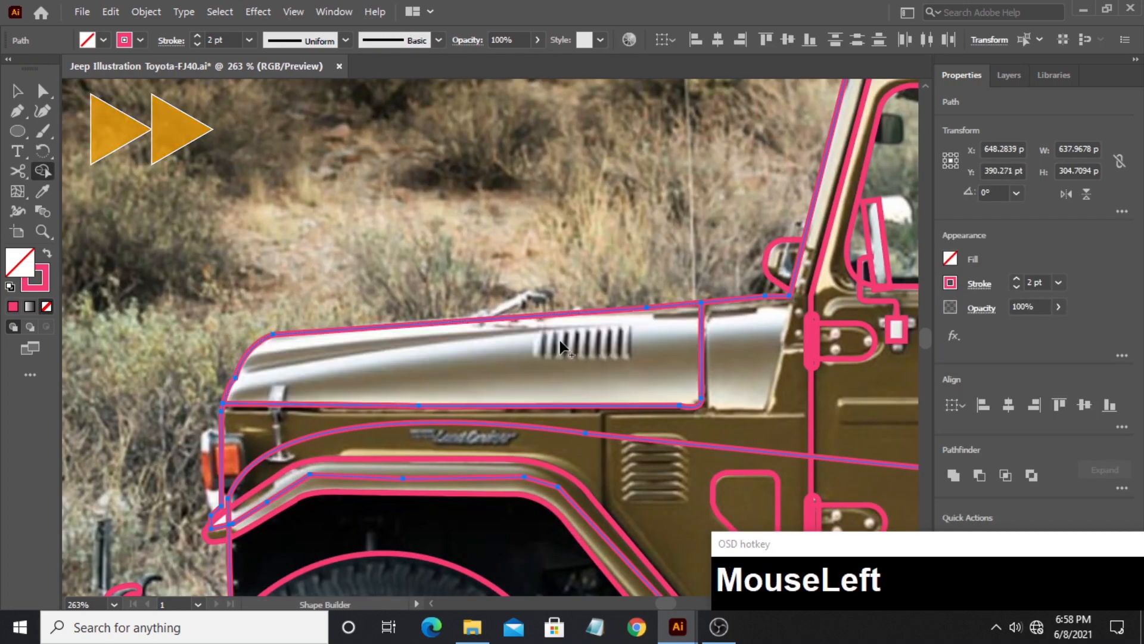
# - Trim the rear corner window's ends that extend past the body outline and build the enclosed window shape with Shape Builder
pyautogui.hscroll(10, 554, 274)
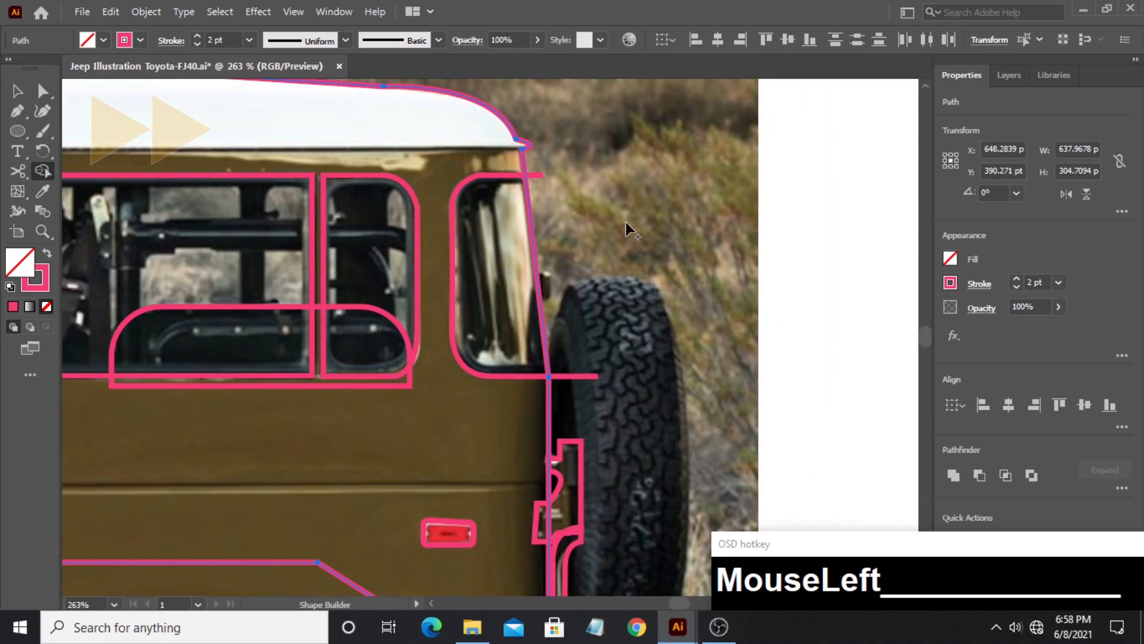
pyautogui.click(18, 91)
pyautogui.click(827, 162)
pyautogui.moveTo(833, 165); pyautogui.dragTo(447, 410)
pyautogui.click(43, 171)
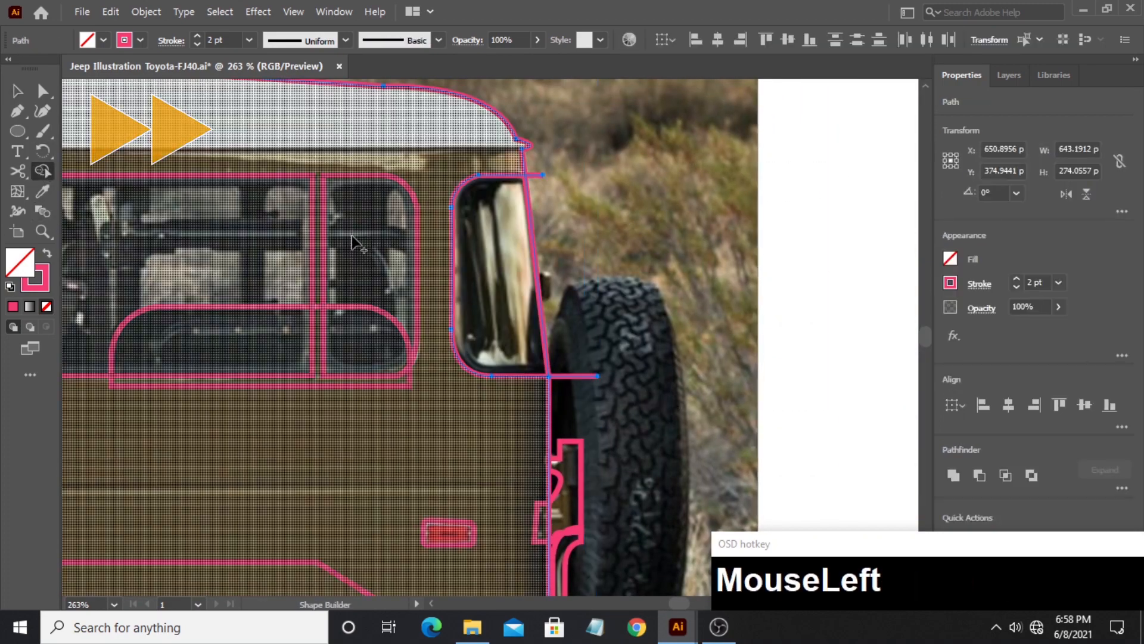
pyautogui.keyDown('alt'); pyautogui.click(536, 175); pyautogui.keyUp('alt')
pyautogui.keyDown('alt'); pyautogui.click(572, 376); pyautogui.keyUp('alt')
pyautogui.click(485, 303)
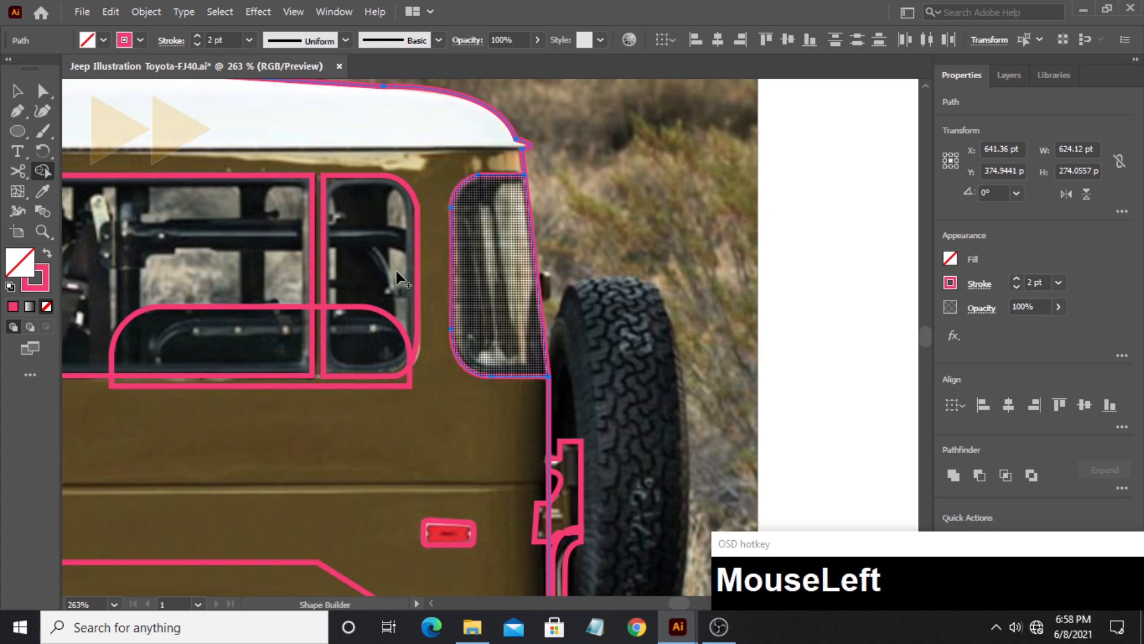
pyautogui.click(17, 92)
pyautogui.click(817, 253)
# - Hide Layer 1, which holds the reference photo, leaving only the traced outlines in view
pyautogui.click(43, 231)
pyautogui.moveTo(628, 242); pyautogui.dragTo(508, 221)
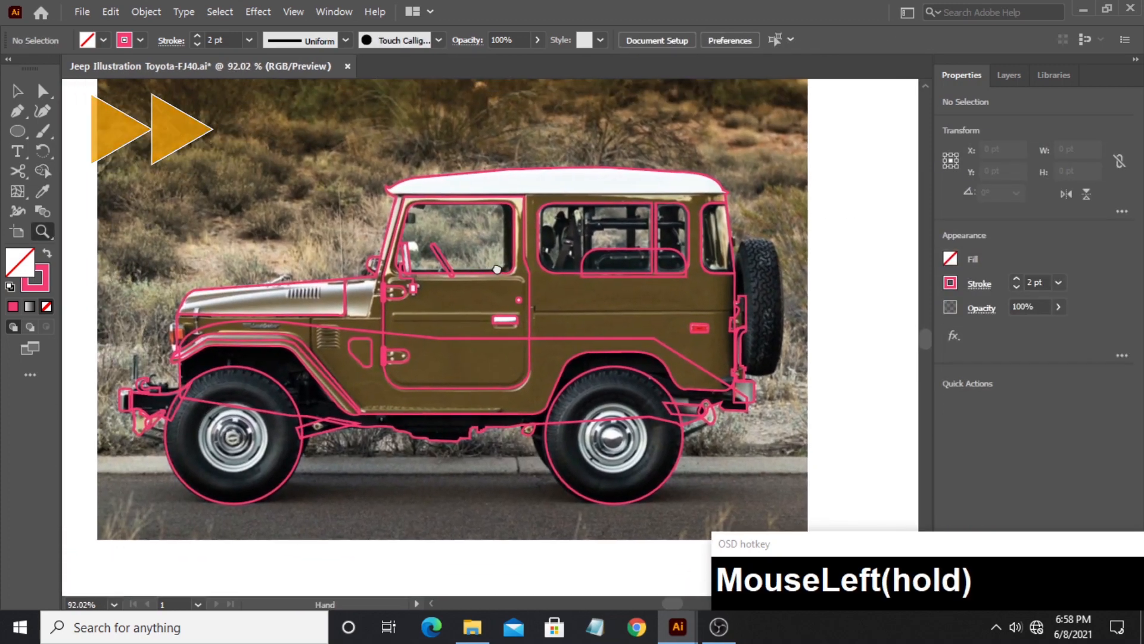
pyautogui.moveTo(614, 295); pyautogui.dragTo(489, 293)
pyautogui.click(17, 91)
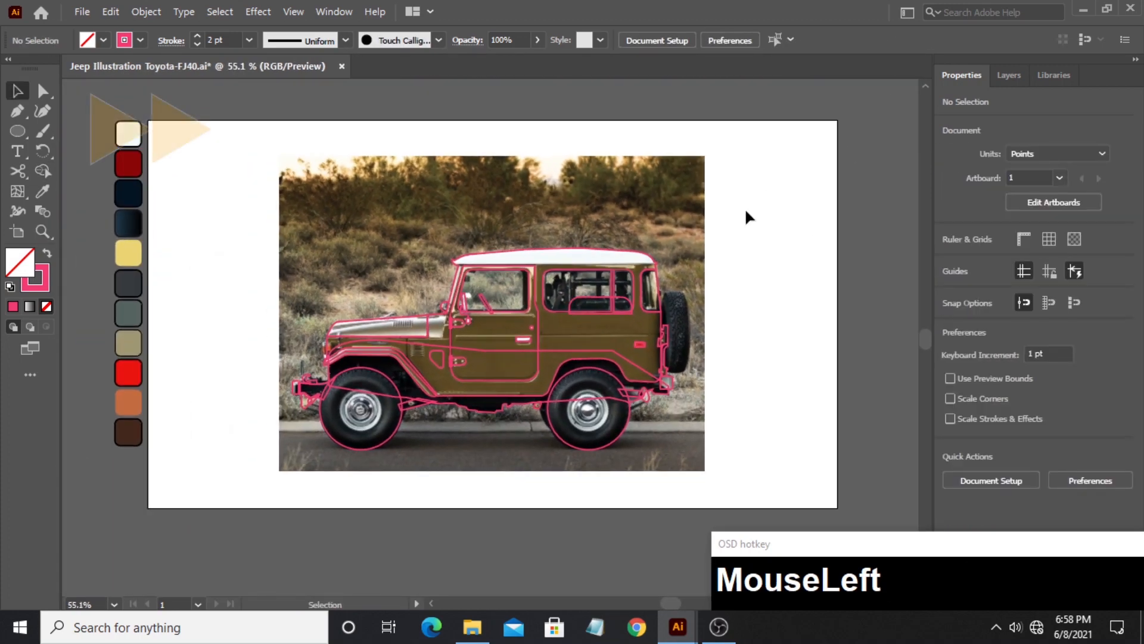
pyautogui.click(1007, 77)
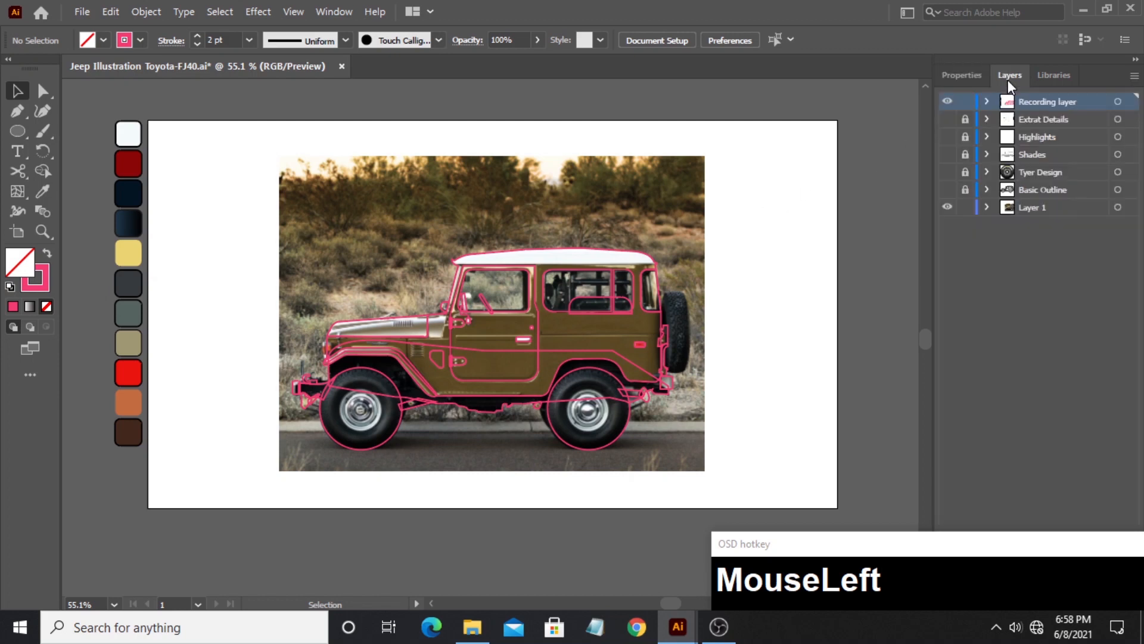
pyautogui.click(948, 207)
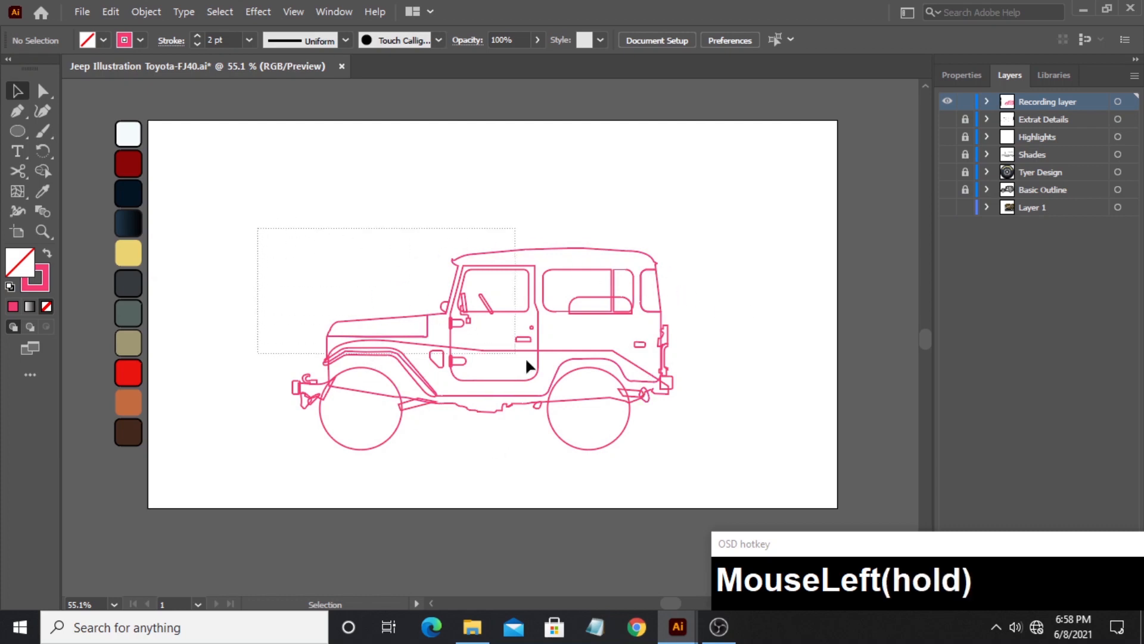
# - Set the stroke color of all the jeep outlines to dark gray 2B2B2B and close the color settings
pyautogui.moveTo(690, 471); pyautogui.dragTo(690, 470)
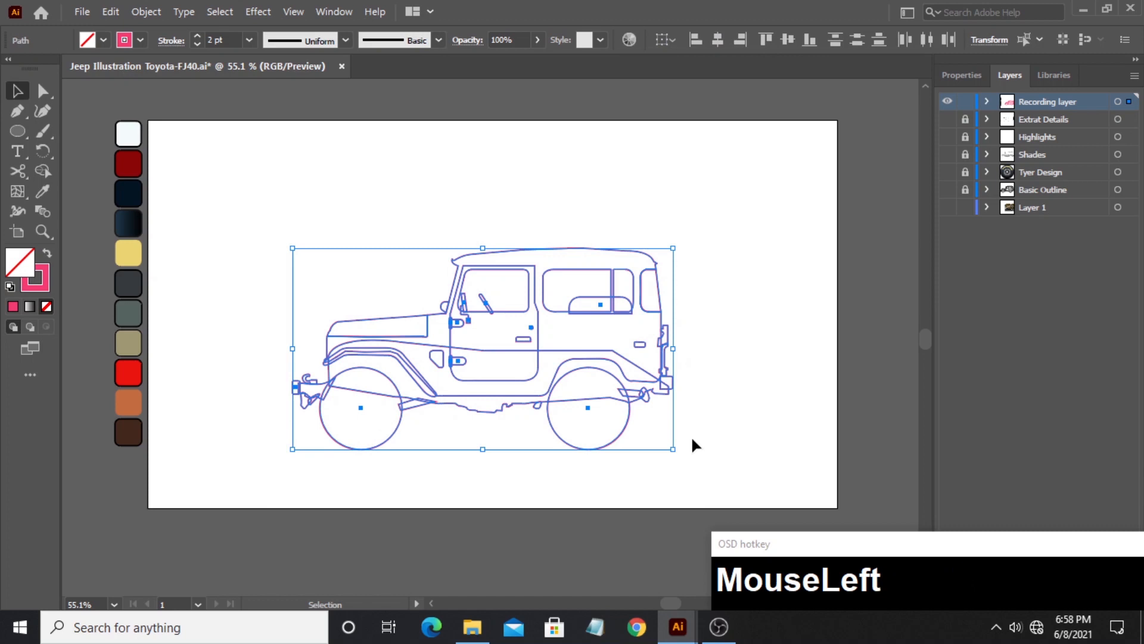
pyautogui.click(46, 288)
pyautogui.doubleClick(45, 287)
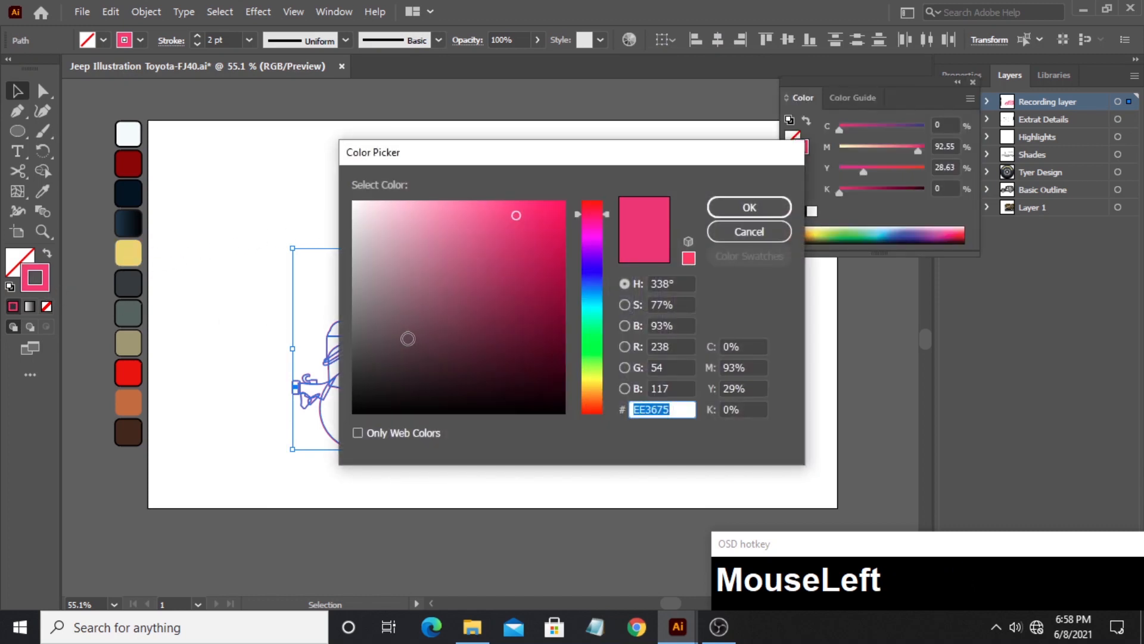
pyautogui.moveTo(352, 356); pyautogui.dragTo(345, 377)
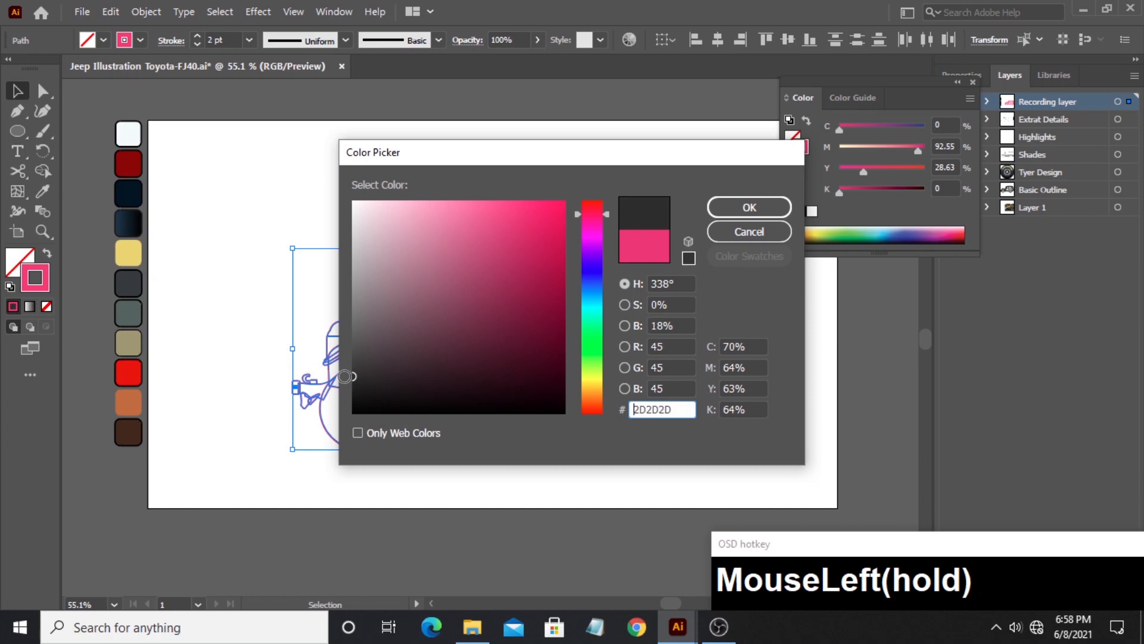
pyautogui.click(742, 211)
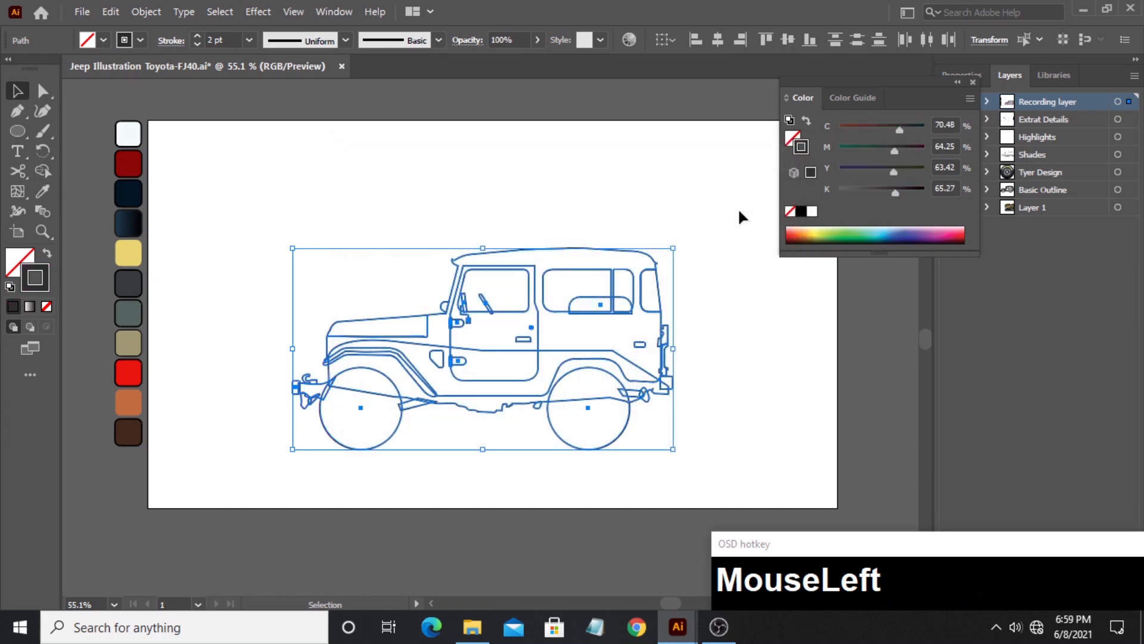
pyautogui.click(607, 198)
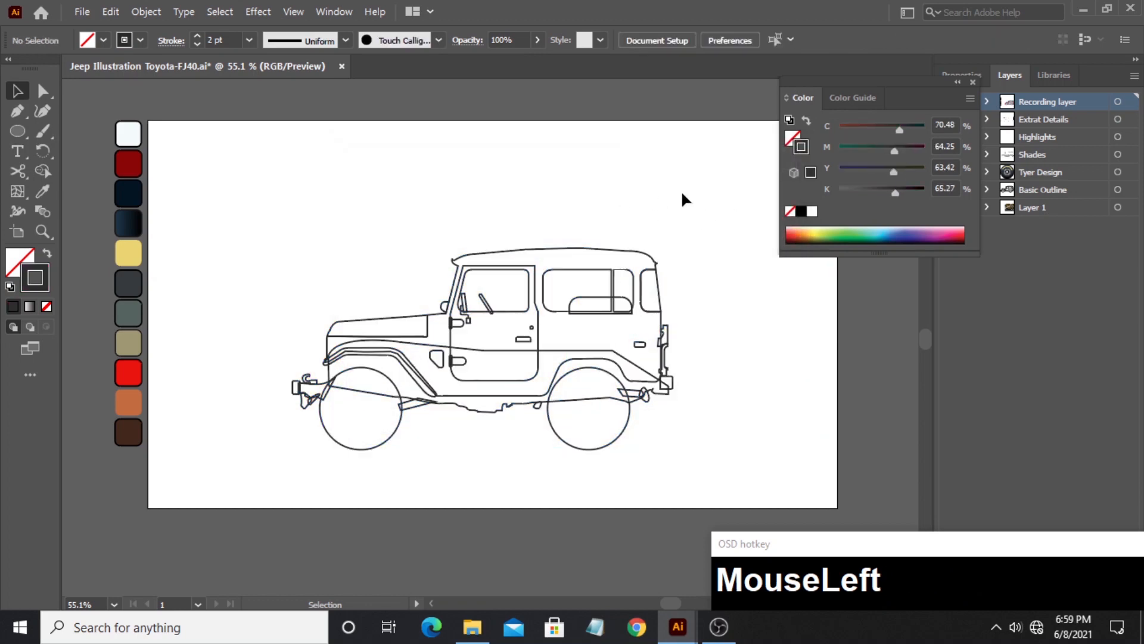
pyautogui.click(970, 83)
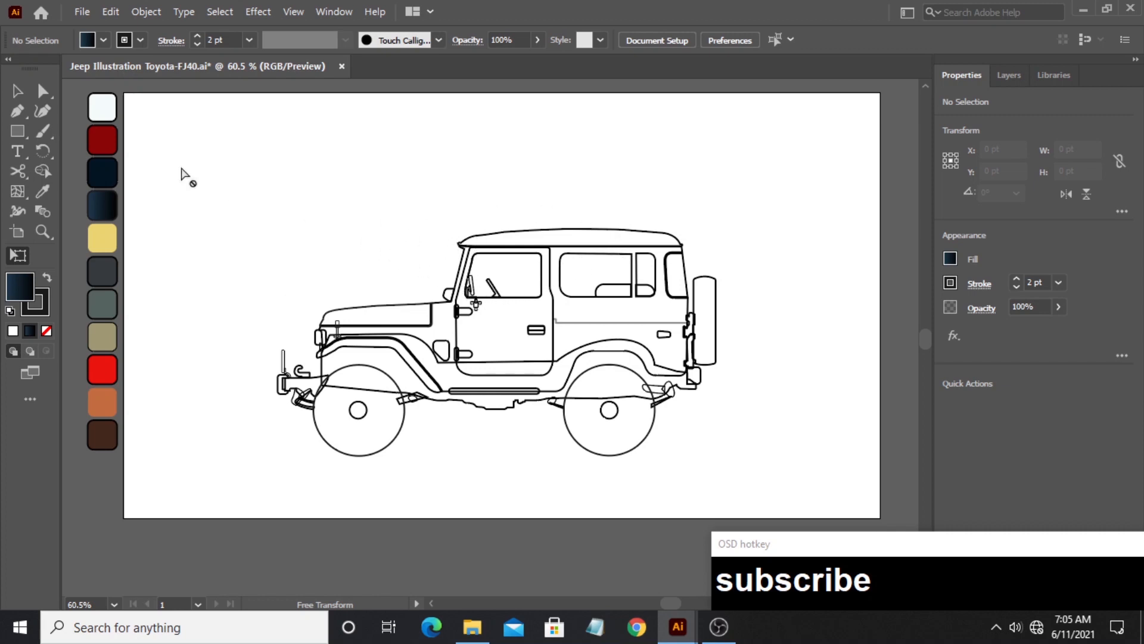
# - Fill the jeep's roof with the off-white palette swatch using the Eyedropper
pyautogui.click(18, 91)
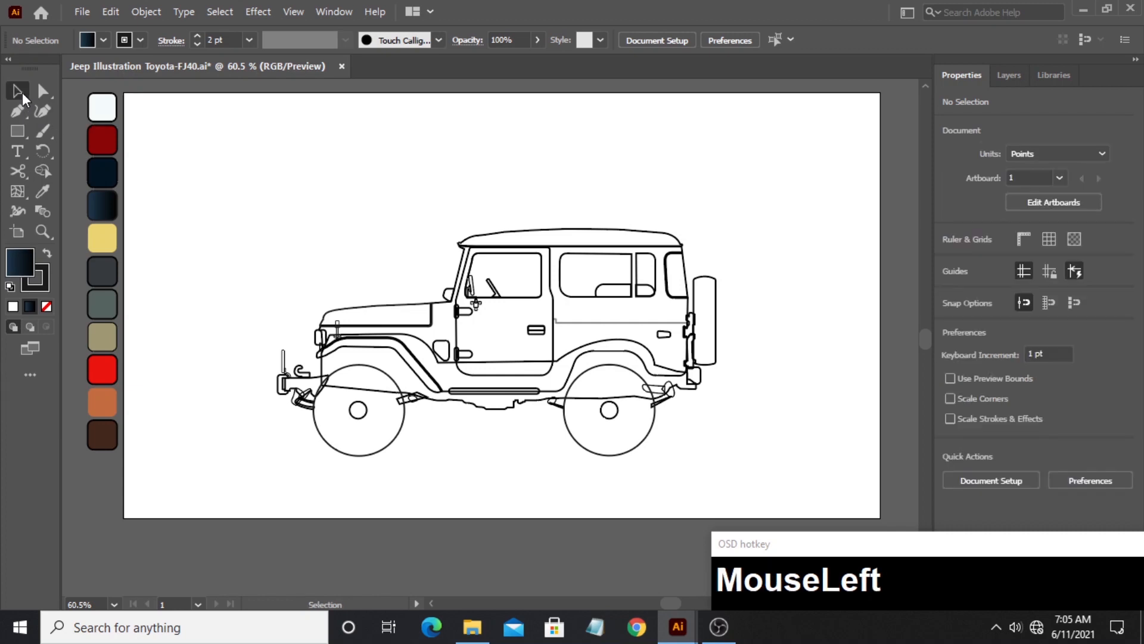
pyautogui.click(527, 234)
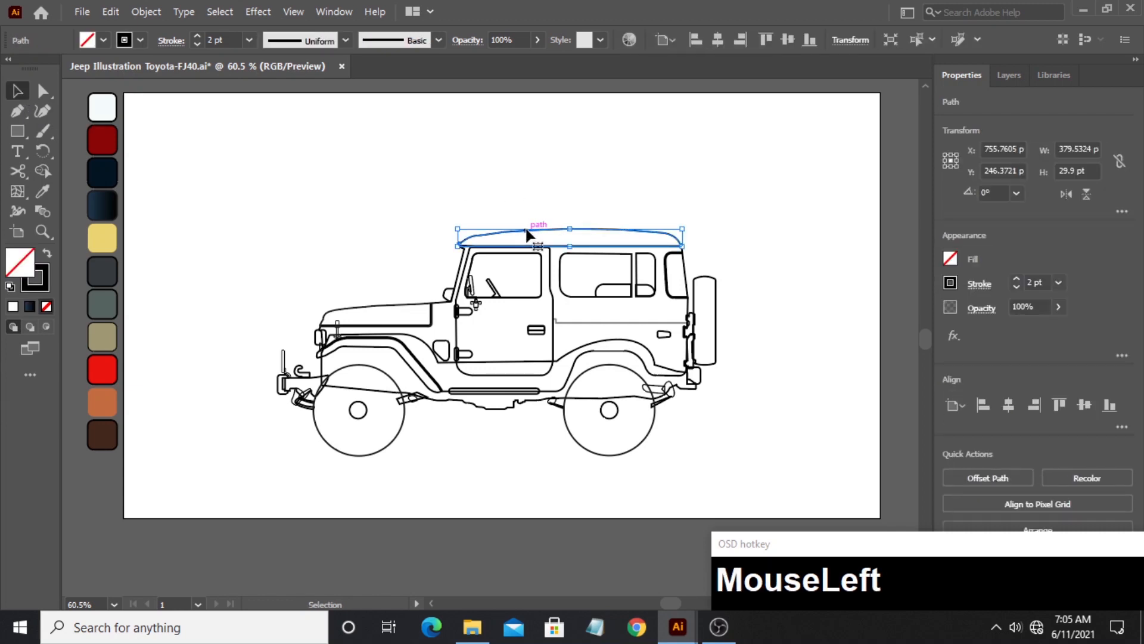
pyautogui.click(52, 191)
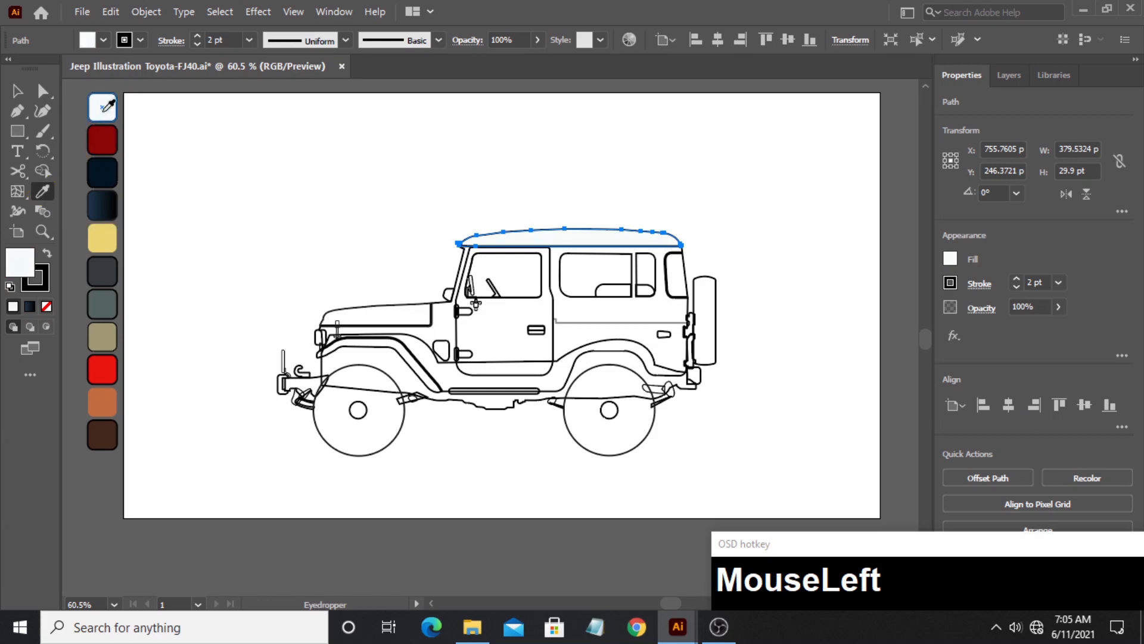
# - Fill the hood and the small rounded shape at the windshield base with the dark red palette swatch
pyautogui.press('ctrl')
pyautogui.keyDown('ctrl'); pyautogui.click(403, 310); pyautogui.keyUp('ctrl')
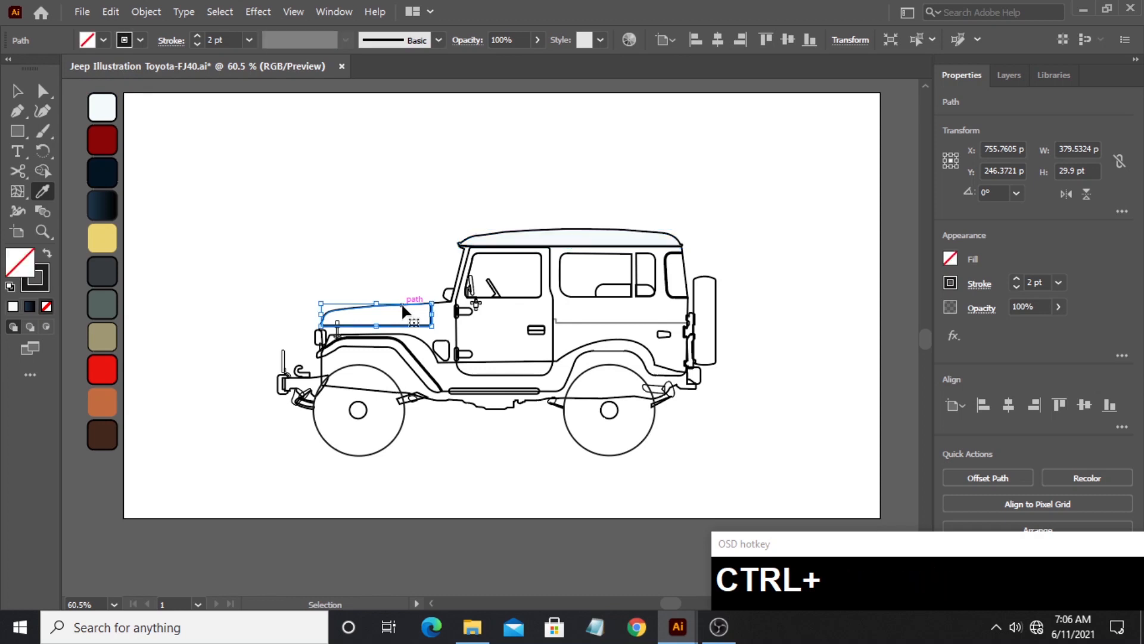
pyautogui.click(106, 146)
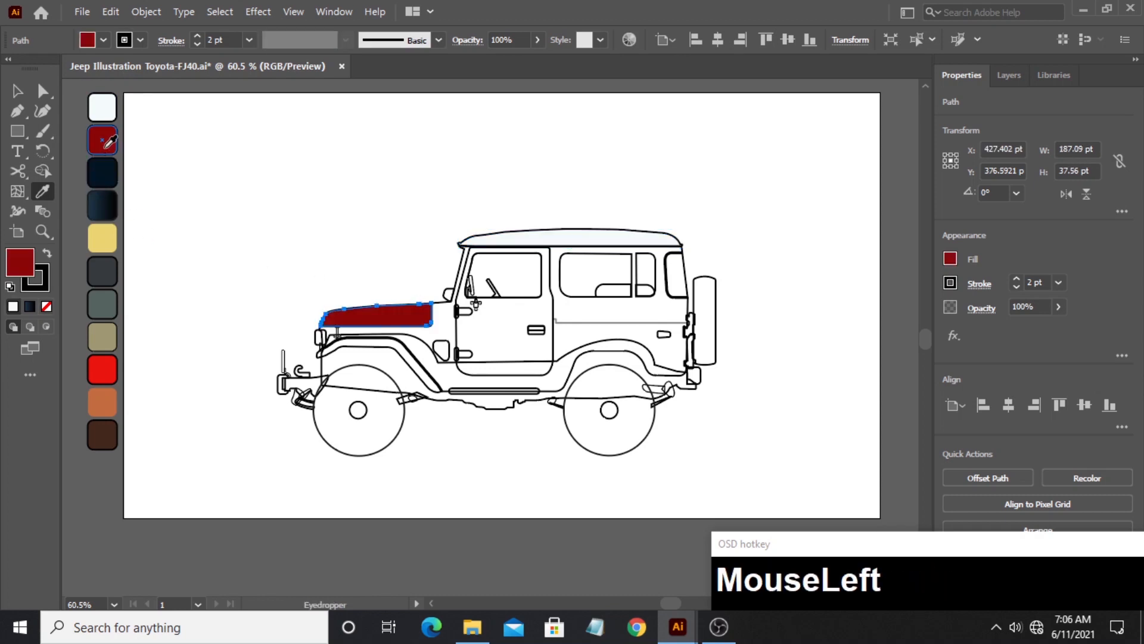
pyautogui.press('ctrl')
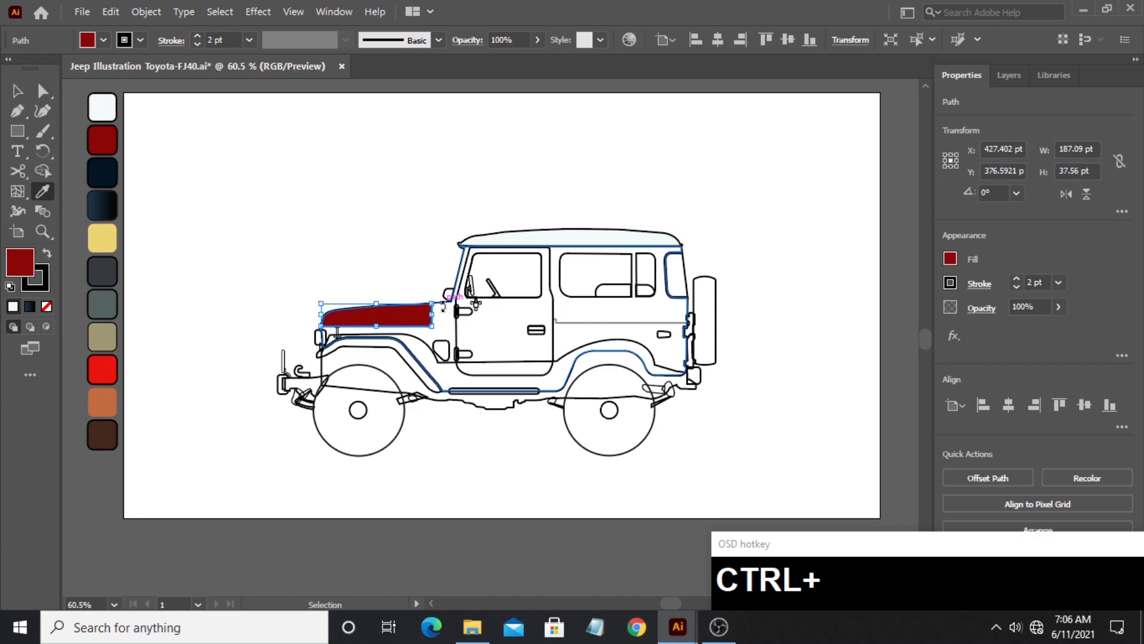
pyautogui.keyDown('ctrl'); pyautogui.click(452, 310); pyautogui.keyUp('ctrl')
pyautogui.keyDown('ctrl'); pyautogui.click(448, 303); pyautogui.keyUp('ctrl')
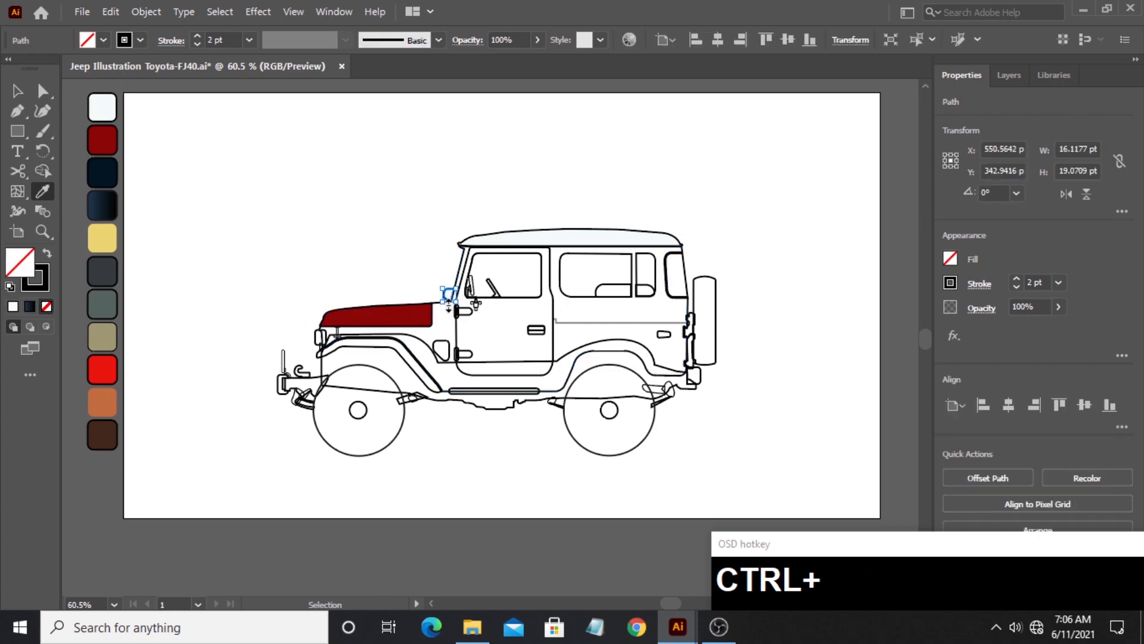
pyautogui.click(102, 140)
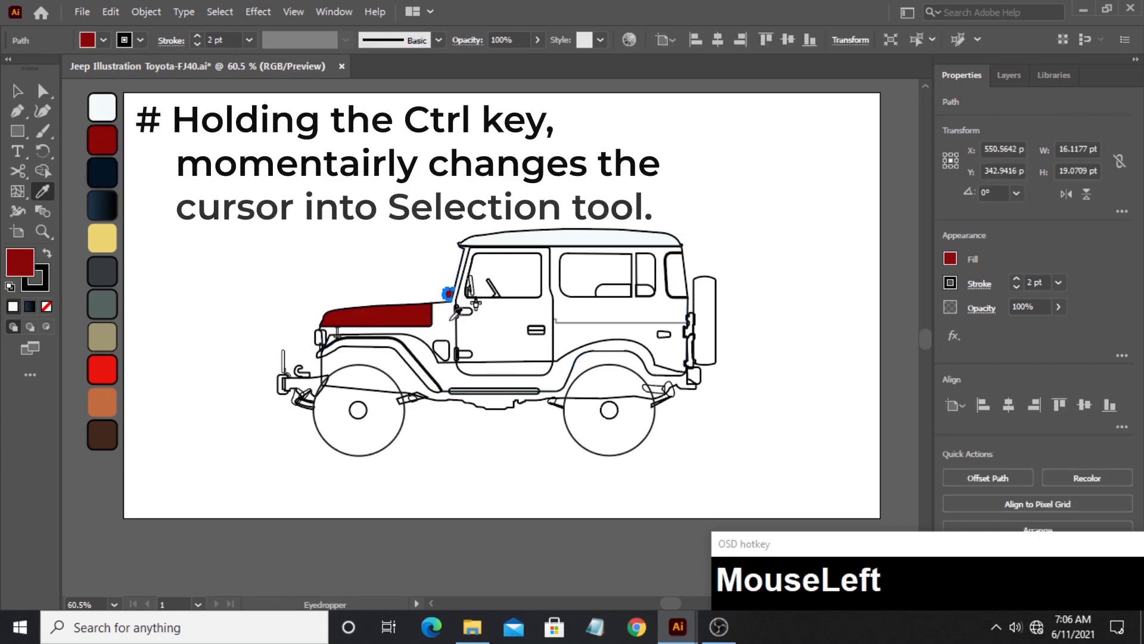
# - Fill the main body compound path and the front fender flare with the dark red palette swatch
pyautogui.keyDown('ctrl'); pyautogui.click(465, 258); pyautogui.keyUp('ctrl')
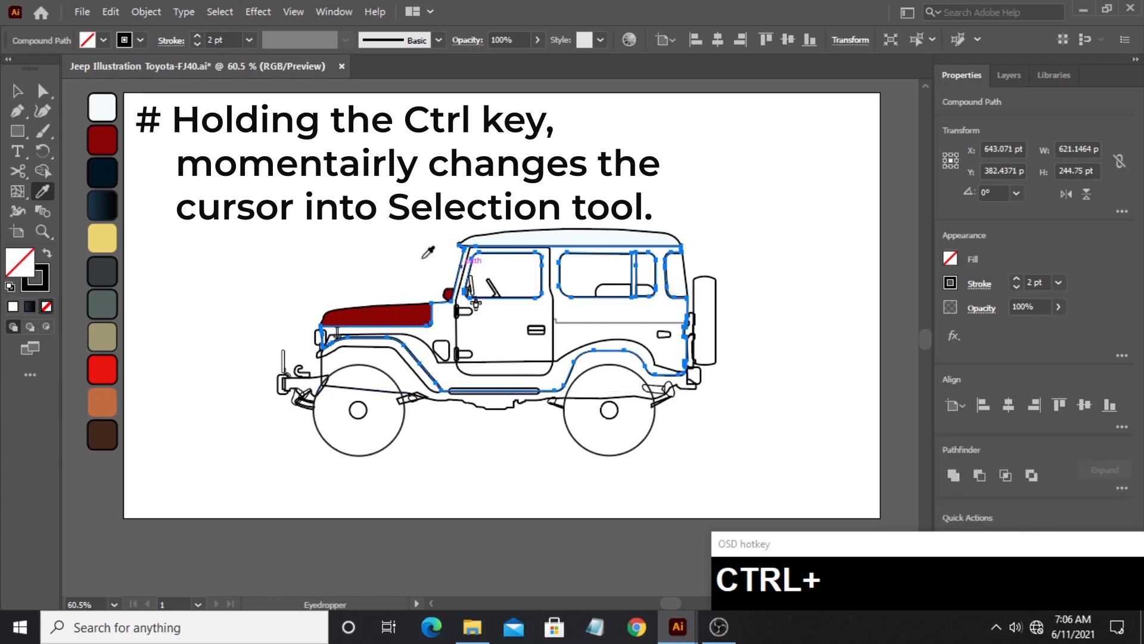
pyautogui.click(112, 147)
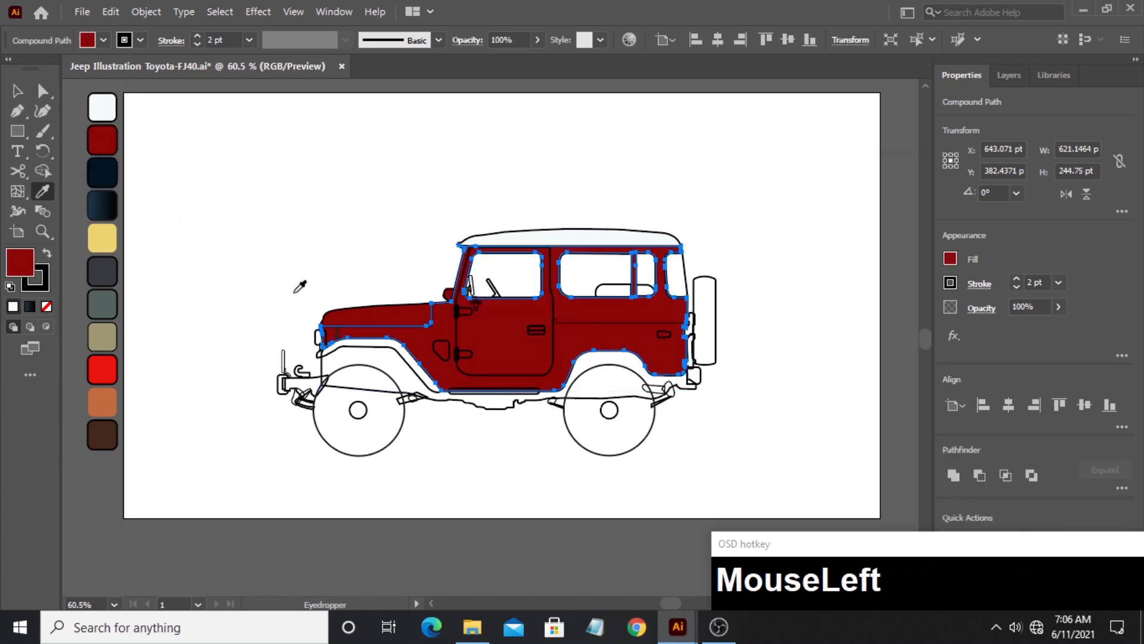
pyautogui.press('ctrl')
pyautogui.keyDown('ctrl'); pyautogui.click(384, 356); pyautogui.keyUp('ctrl')
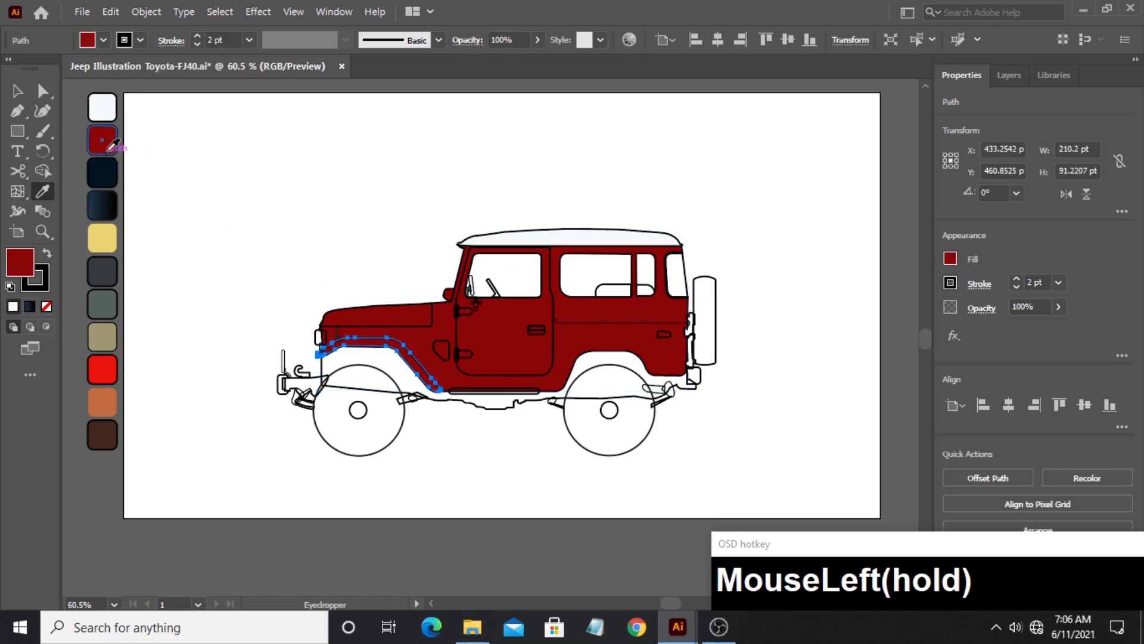
# - Fill the thin side-sill rectangle below the door with the dark red palette swatch
pyautogui.press('v')
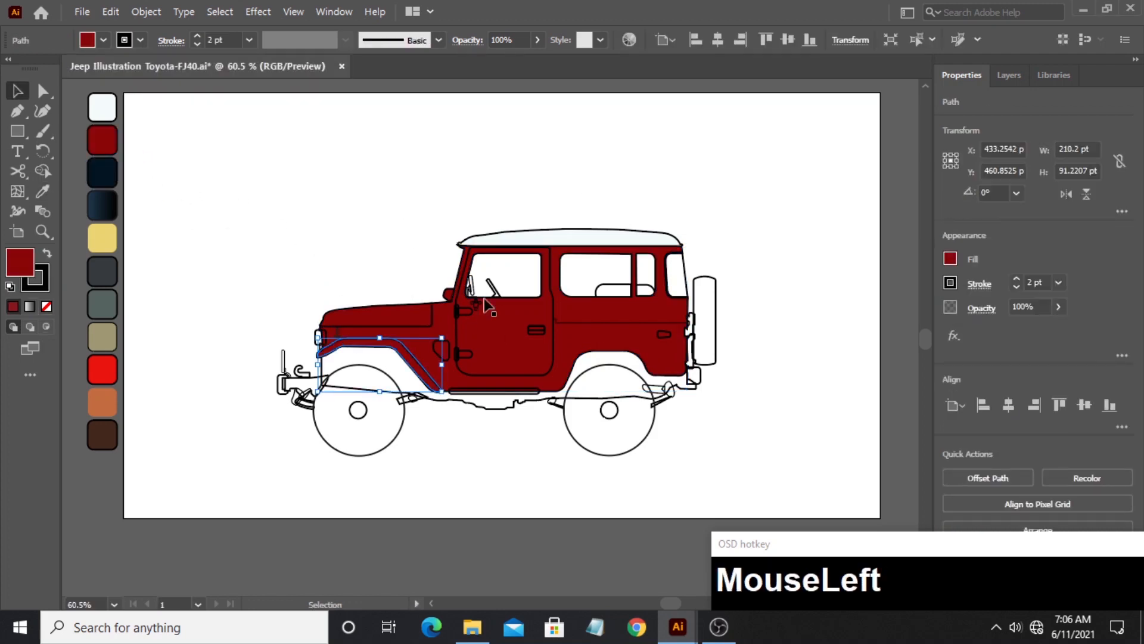
pyautogui.click(507, 395)
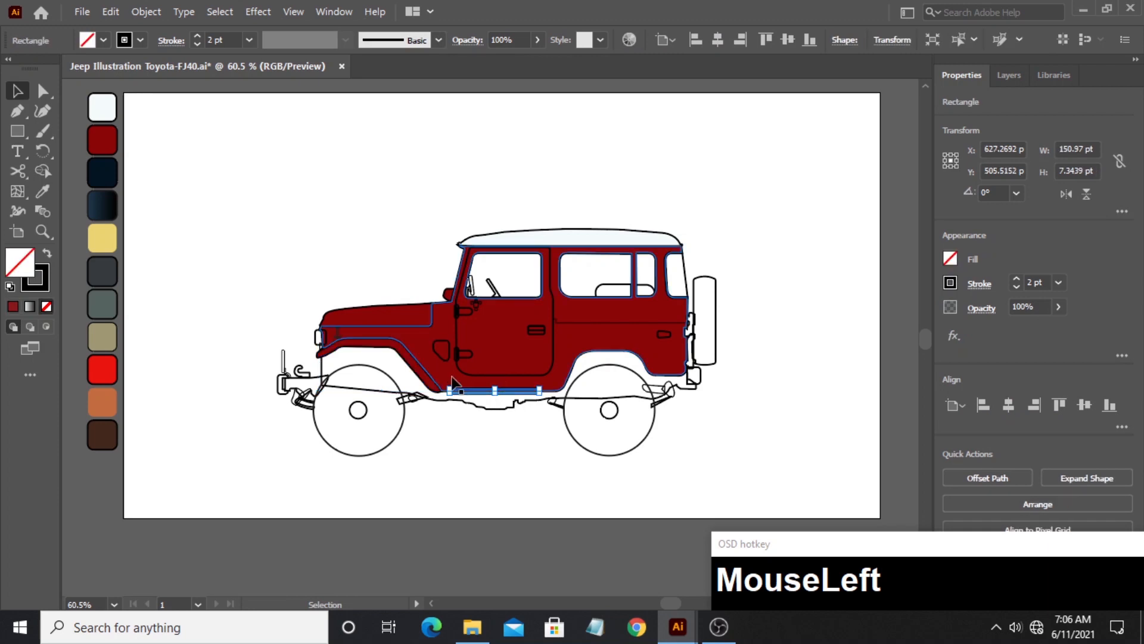
pyautogui.press('i')
pyautogui.click(107, 143)
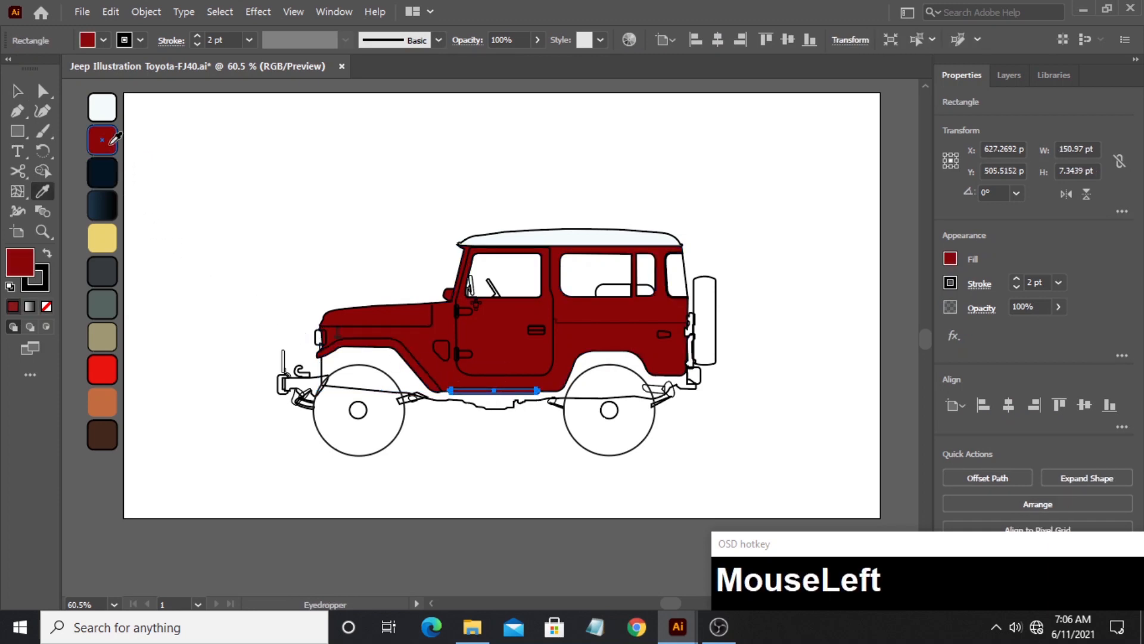
# - Fill the chassis shape beneath the body with the dark navy palette swatch
pyautogui.click(18, 92)
pyautogui.click(323, 372)
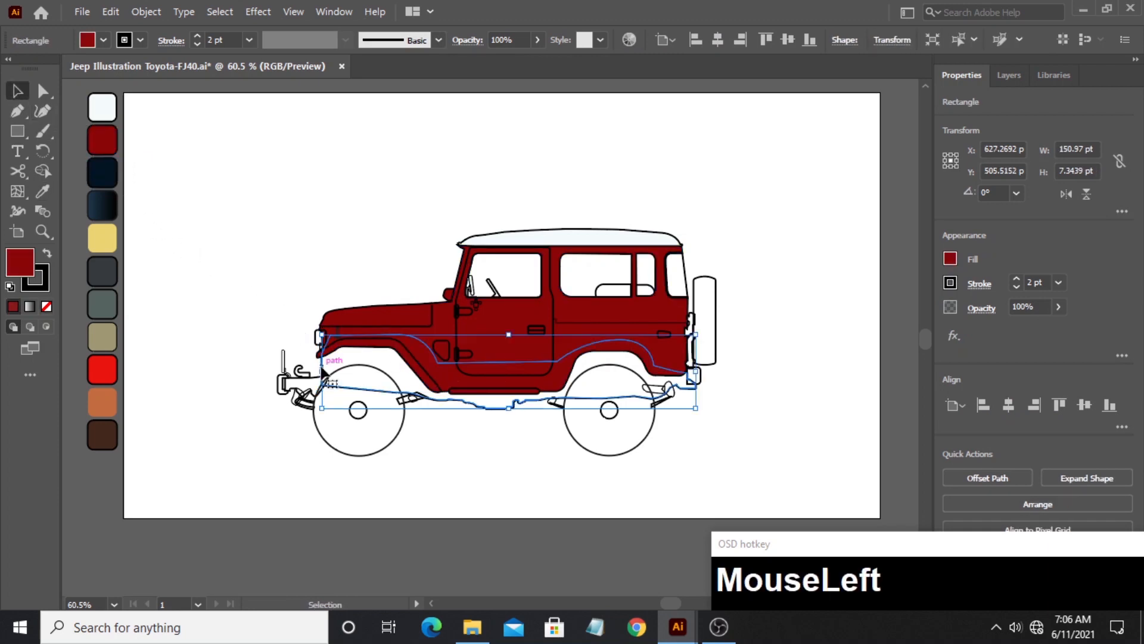
pyautogui.click(46, 196)
pyautogui.click(103, 176)
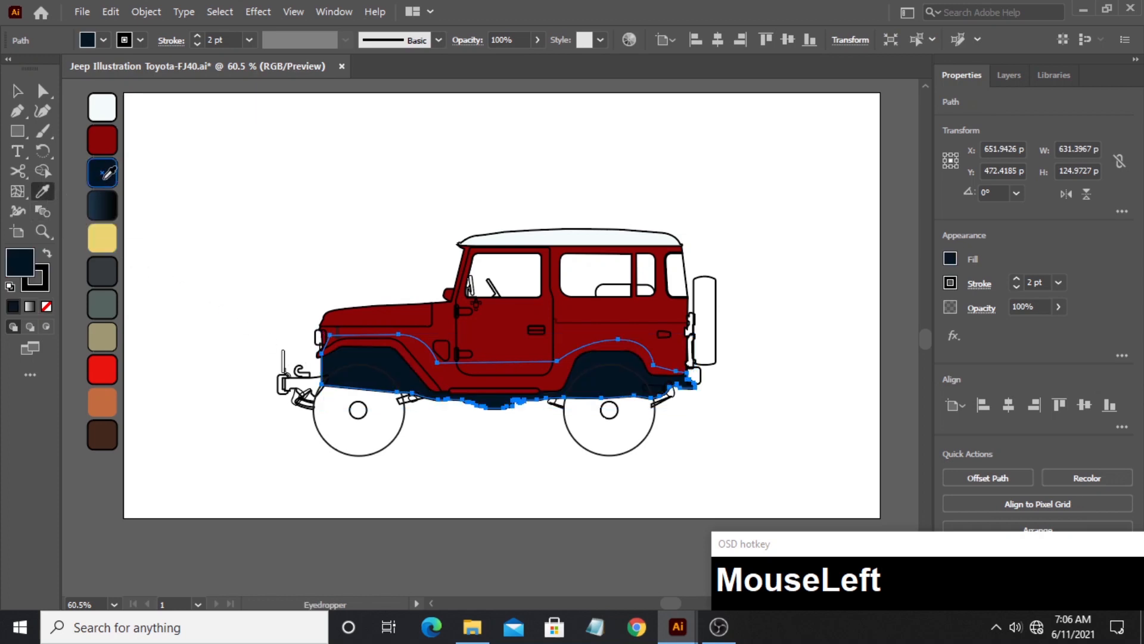
# - Fill the front wheel circle with the navy-to-black gradient swatch and run the gradient vertically from its upper to its lower edge
pyautogui.click(17, 91)
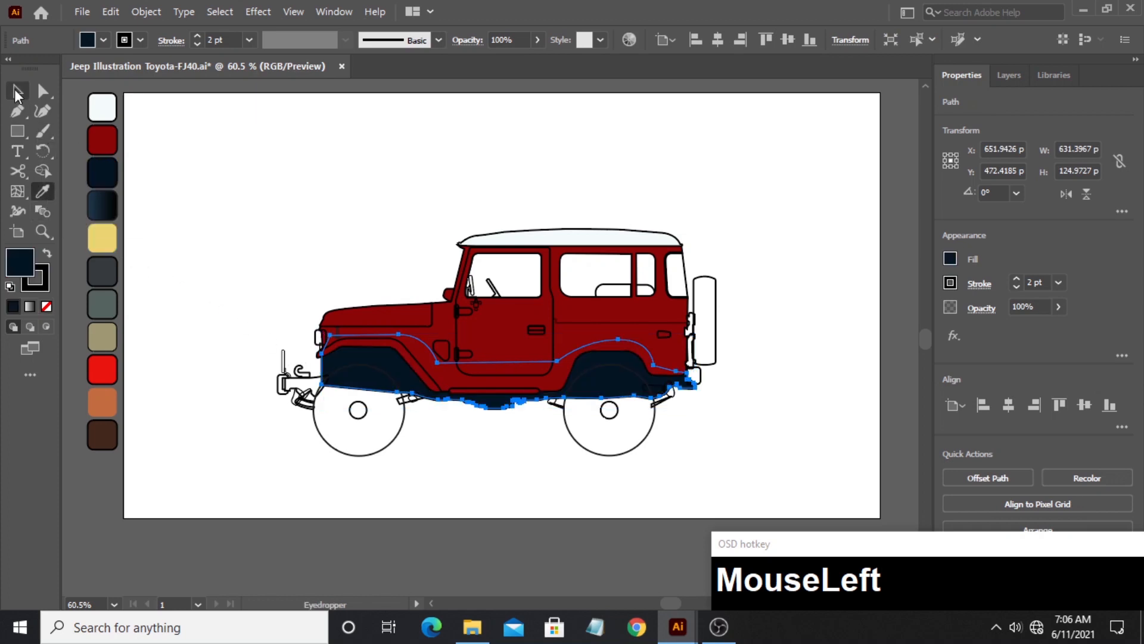
pyautogui.click(349, 456)
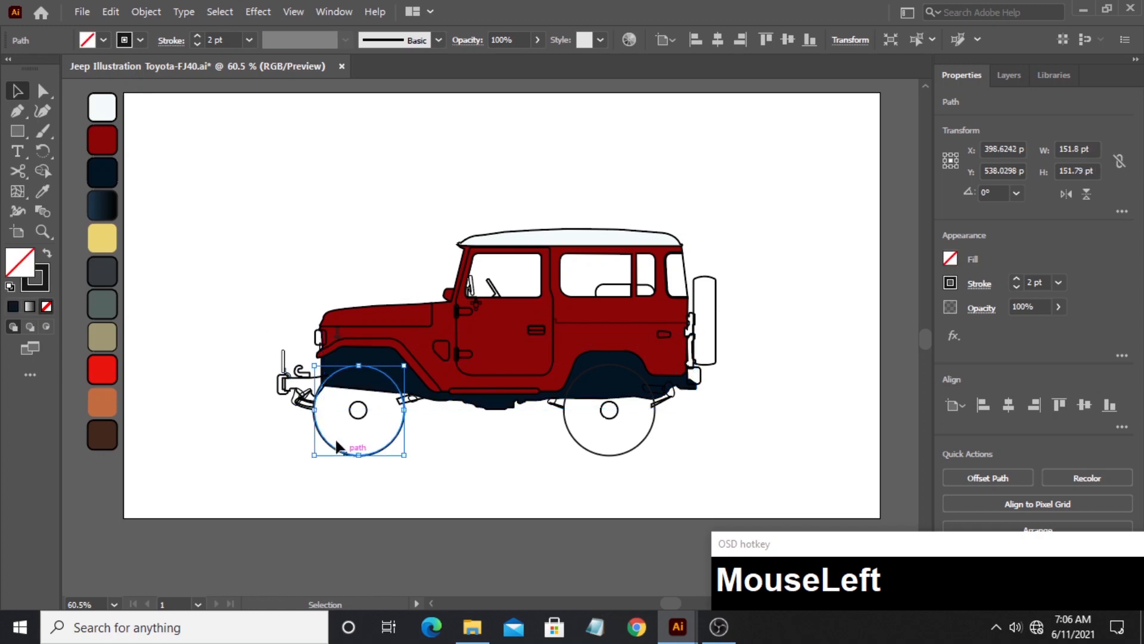
pyautogui.press('i')
pyautogui.click(112, 203)
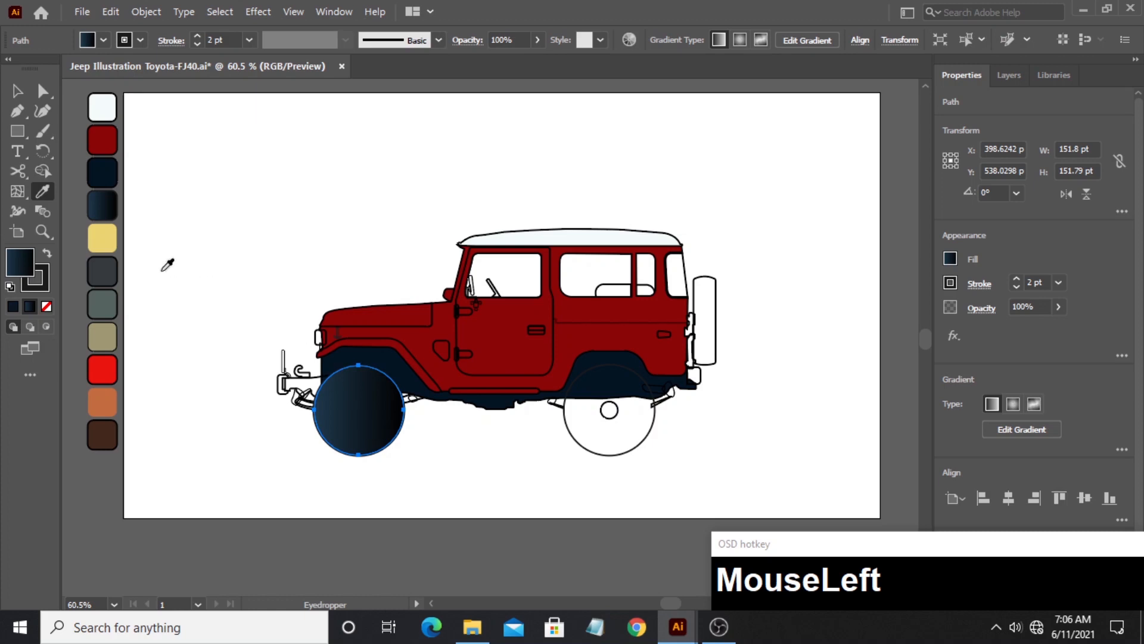
pyautogui.click(28, 198)
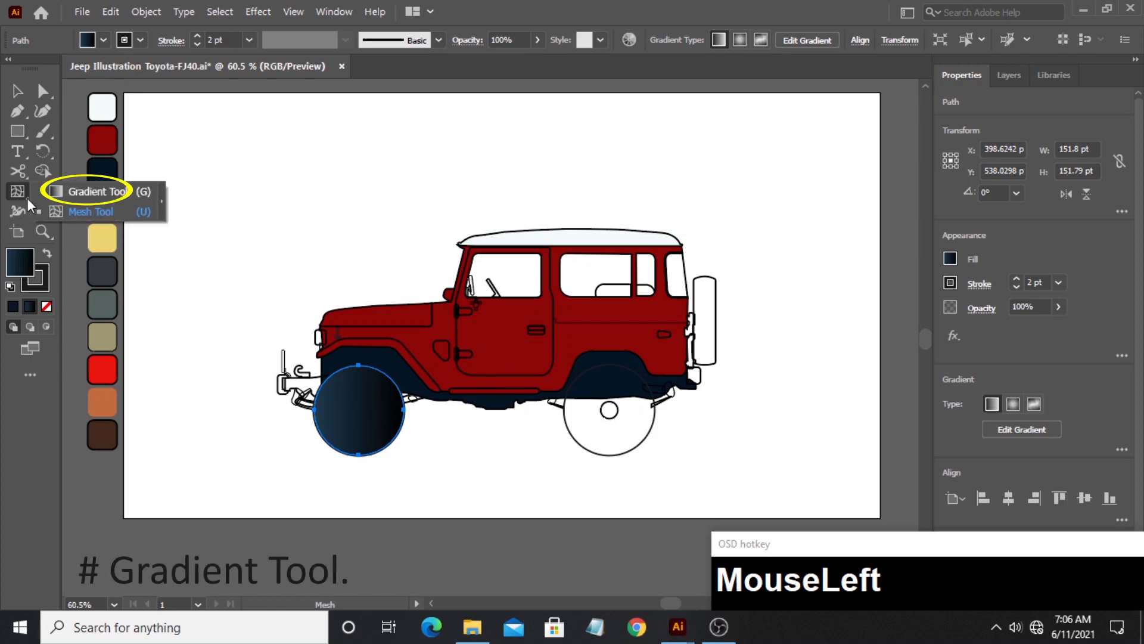
pyautogui.click(84, 191)
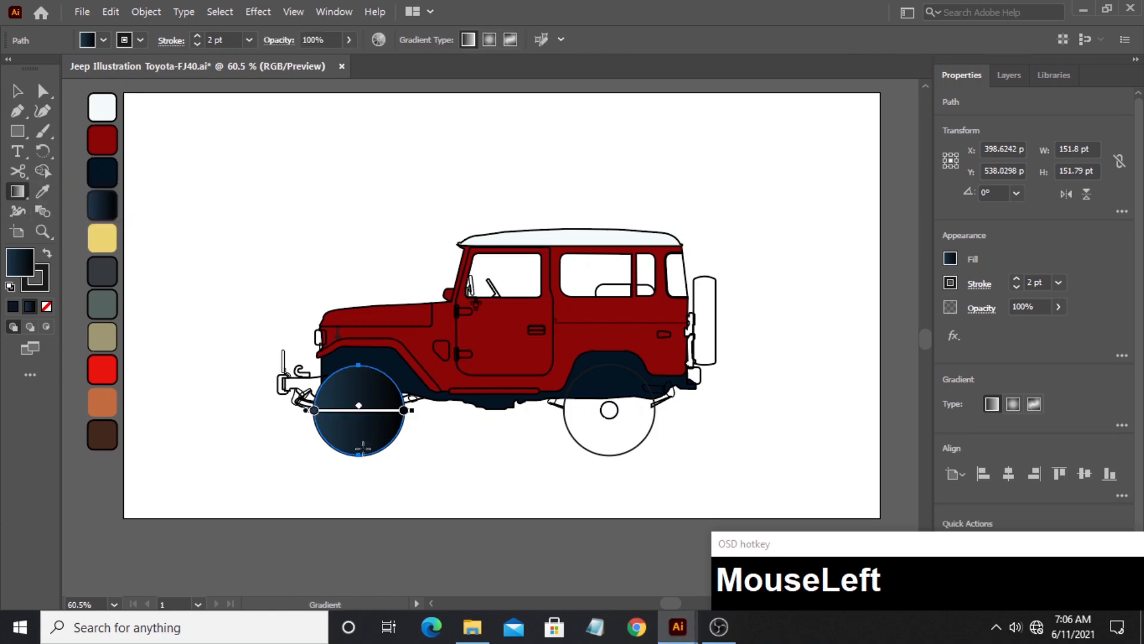
pyautogui.moveTo(359, 365); pyautogui.dragTo(358, 456)
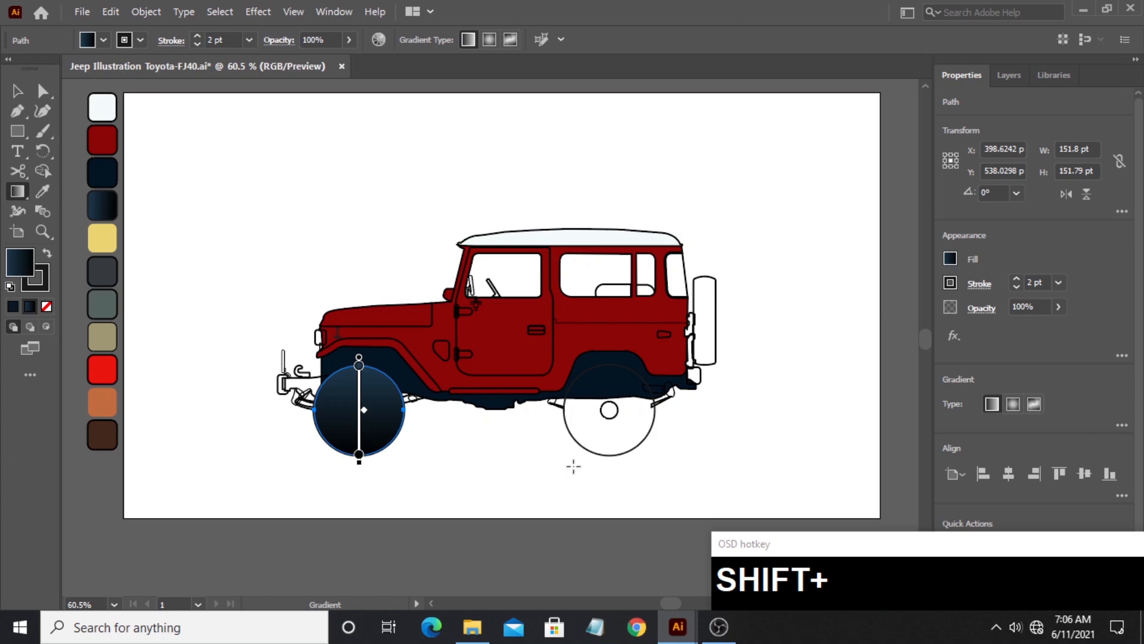
# - Copy the front wheel's gradient fill to the rear wheel circle and run the gradient vertically from its upper to its lower edge
pyautogui.keyDown('ctrl'); pyautogui.click(581, 445); pyautogui.keyUp('ctrl')
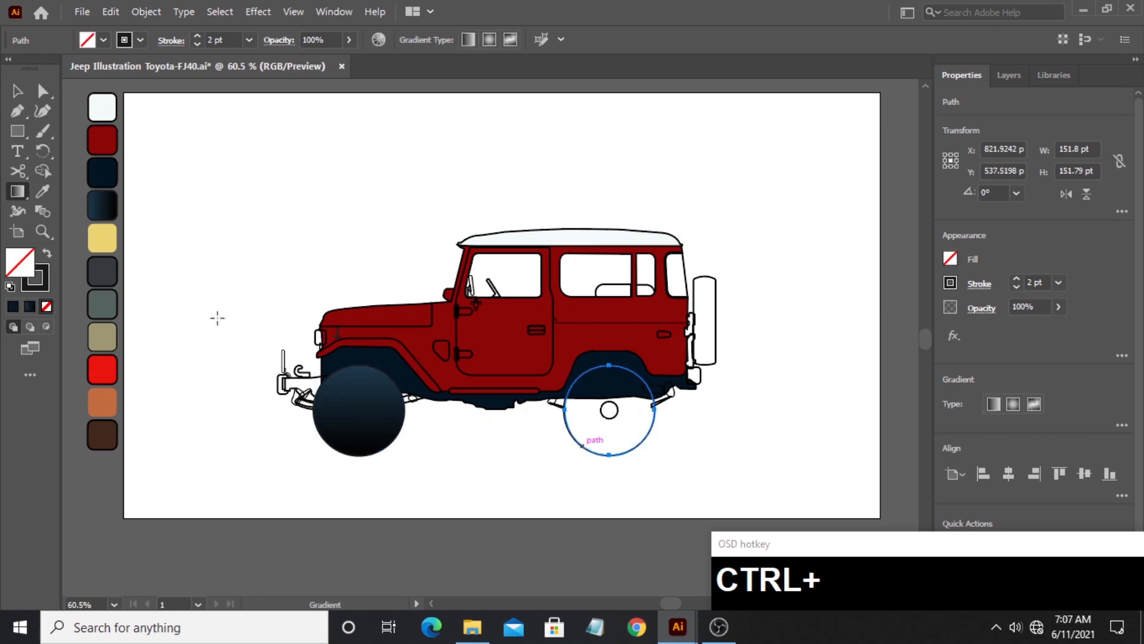
pyautogui.click(42, 192)
pyautogui.click(350, 398)
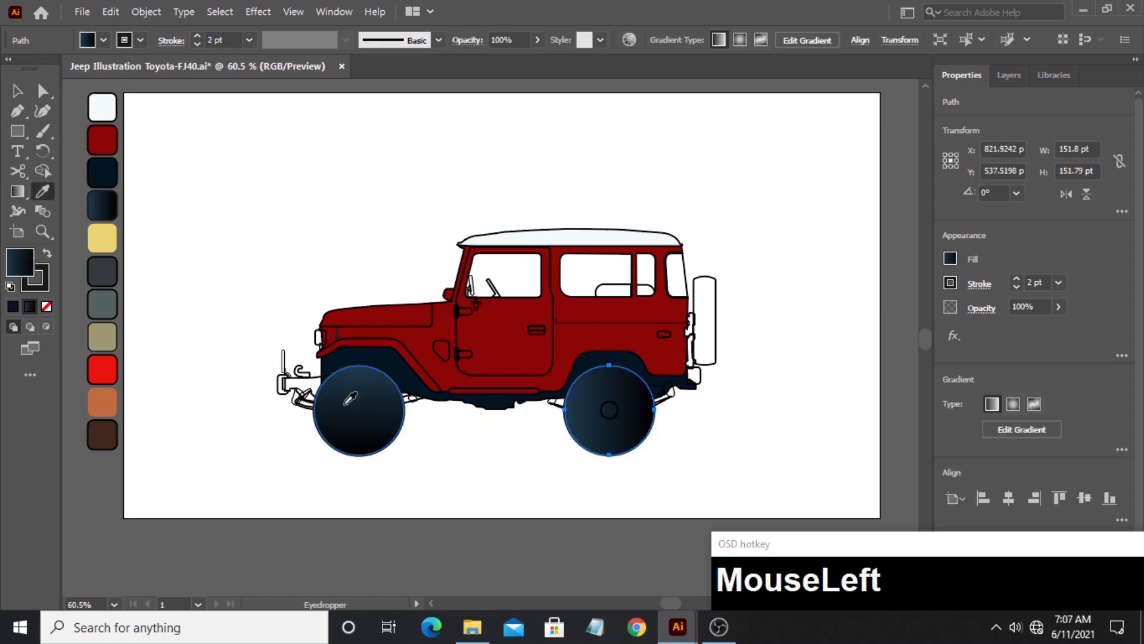
pyautogui.click(18, 191)
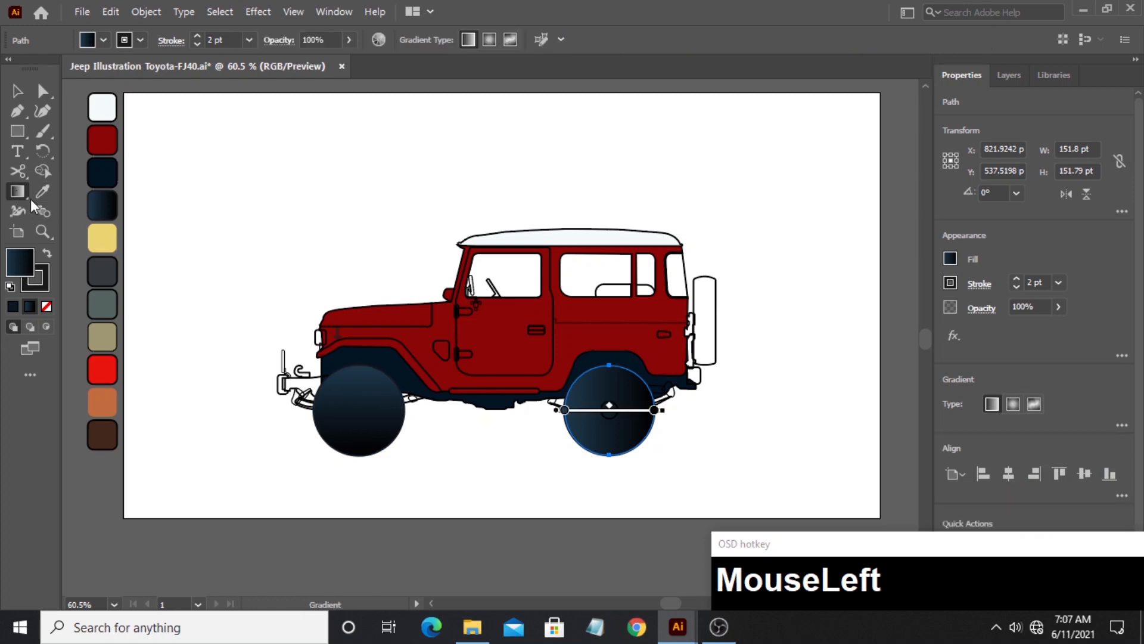
pyautogui.moveTo(612, 365); pyautogui.dragTo(621, 454)
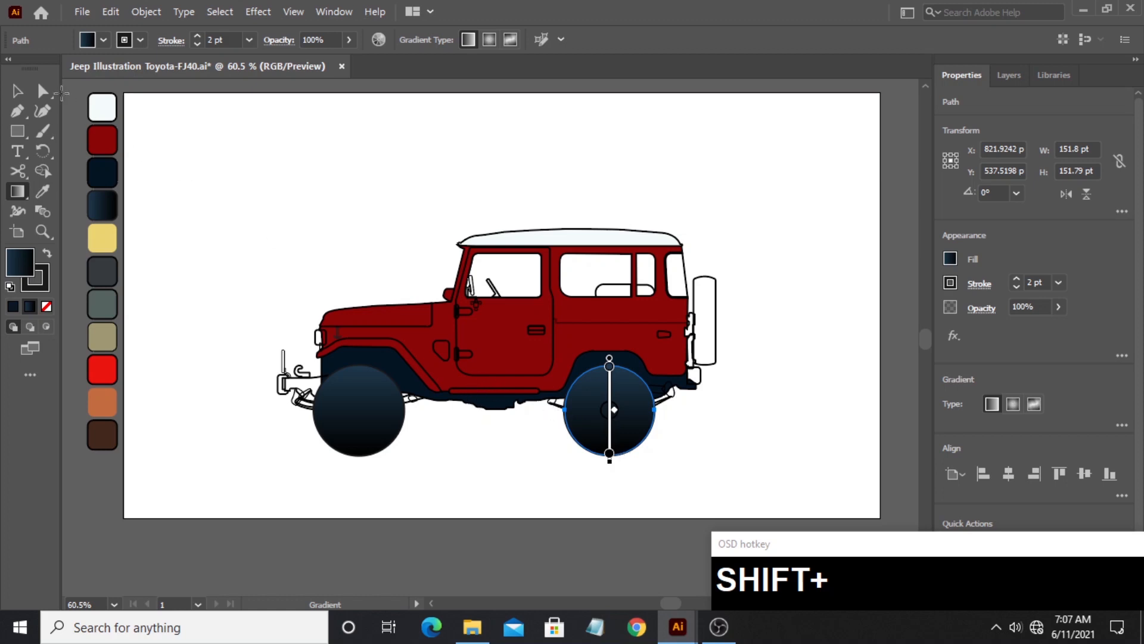
# - Send the front wheel circle backward behind its small hub circle
pyautogui.click(17, 91)
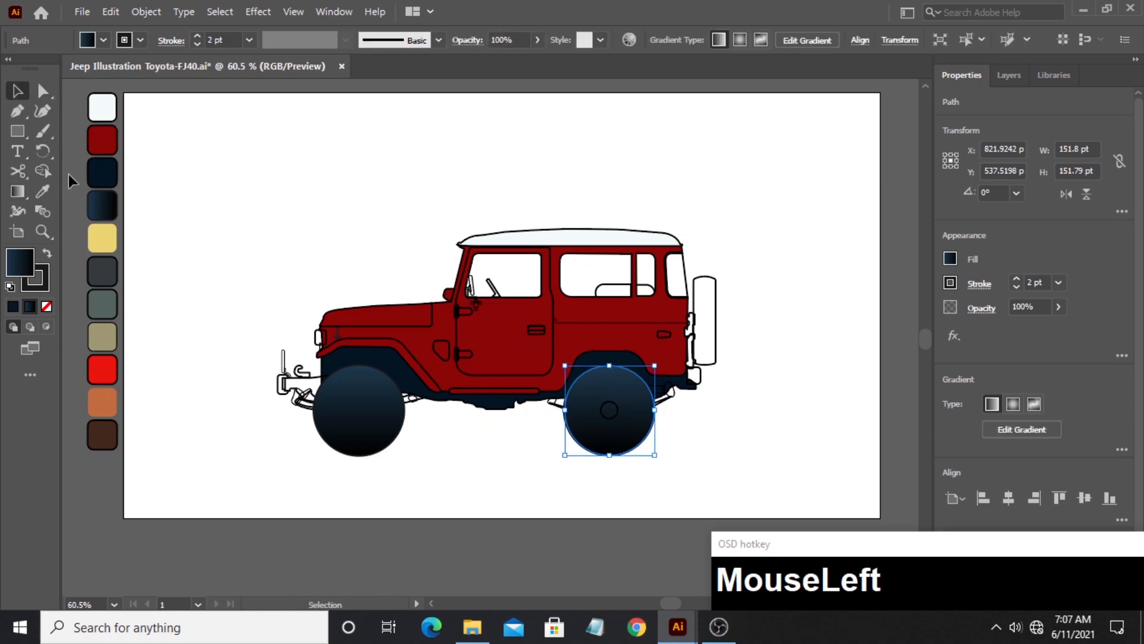
pyautogui.click(385, 433)
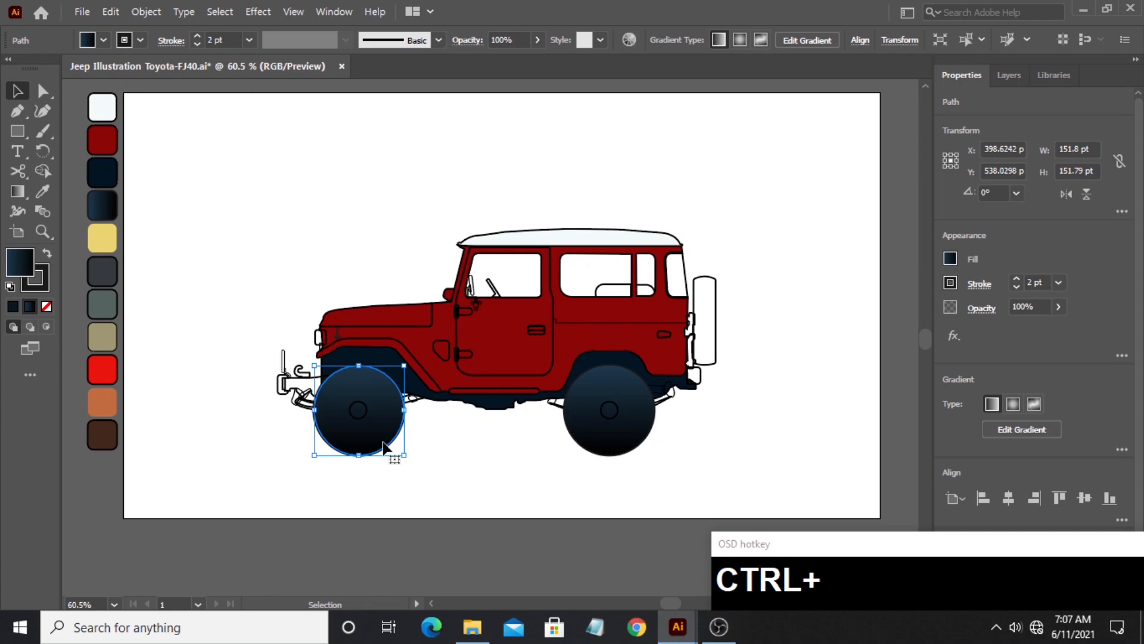
pyautogui.click(455, 435)
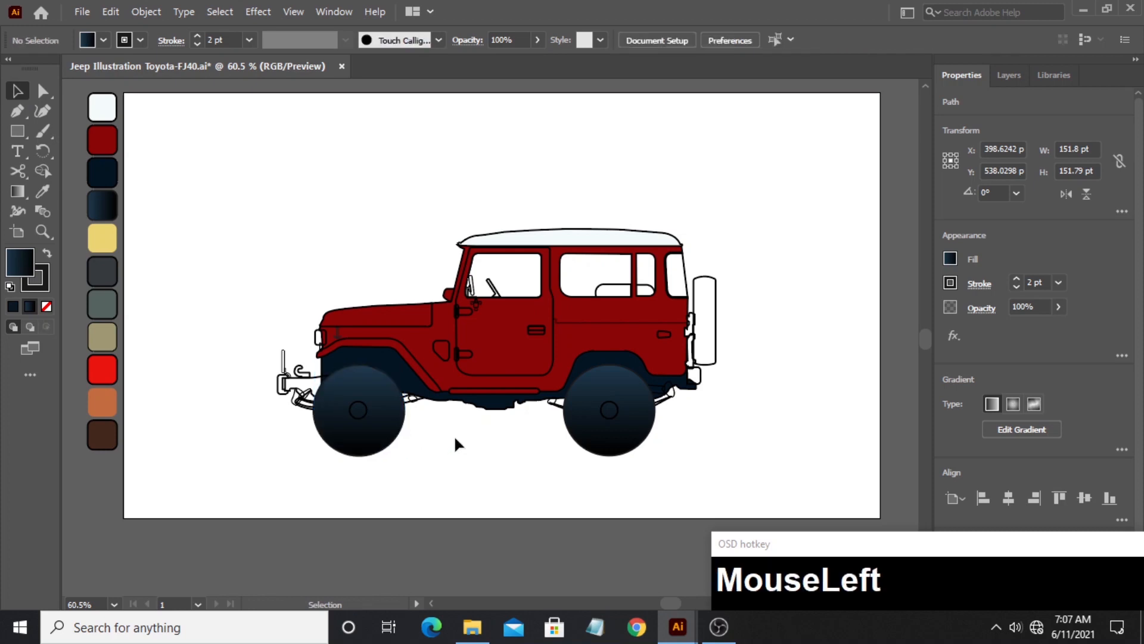
# - Fill the spare tire shape behind the body with the charcoal gray palette swatch
pyautogui.click(720, 333)
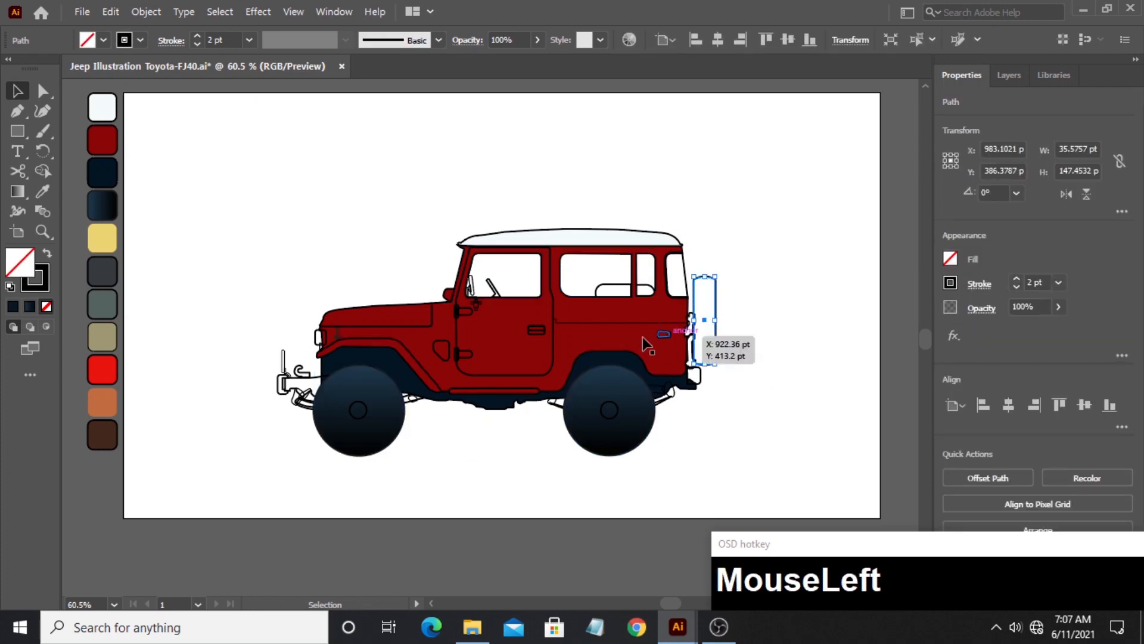
pyautogui.click(42, 192)
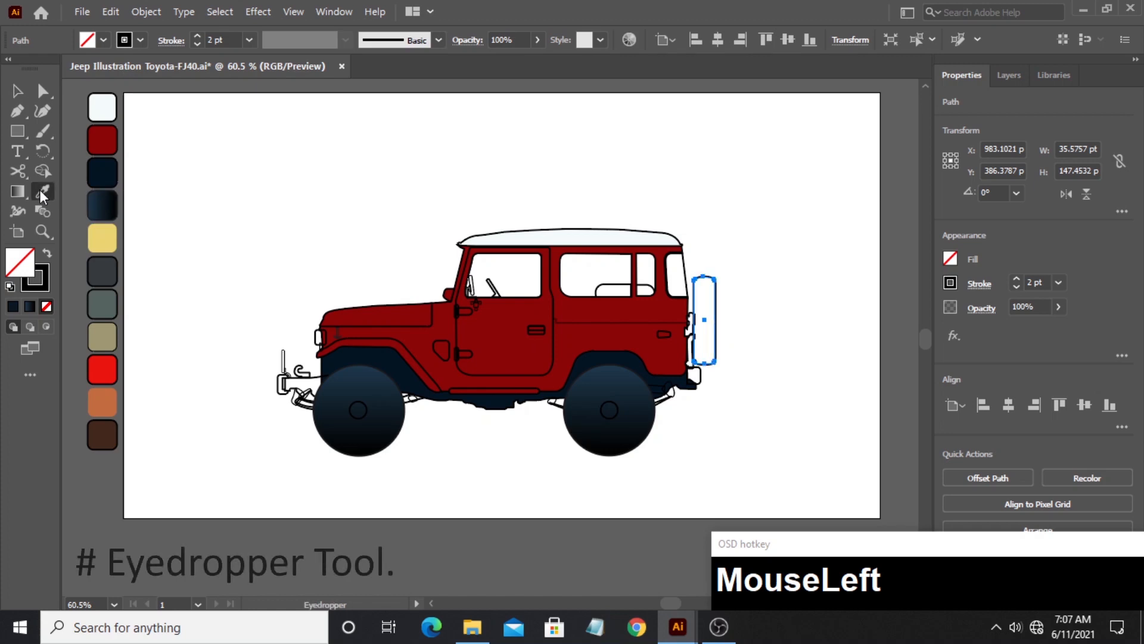
pyautogui.click(117, 269)
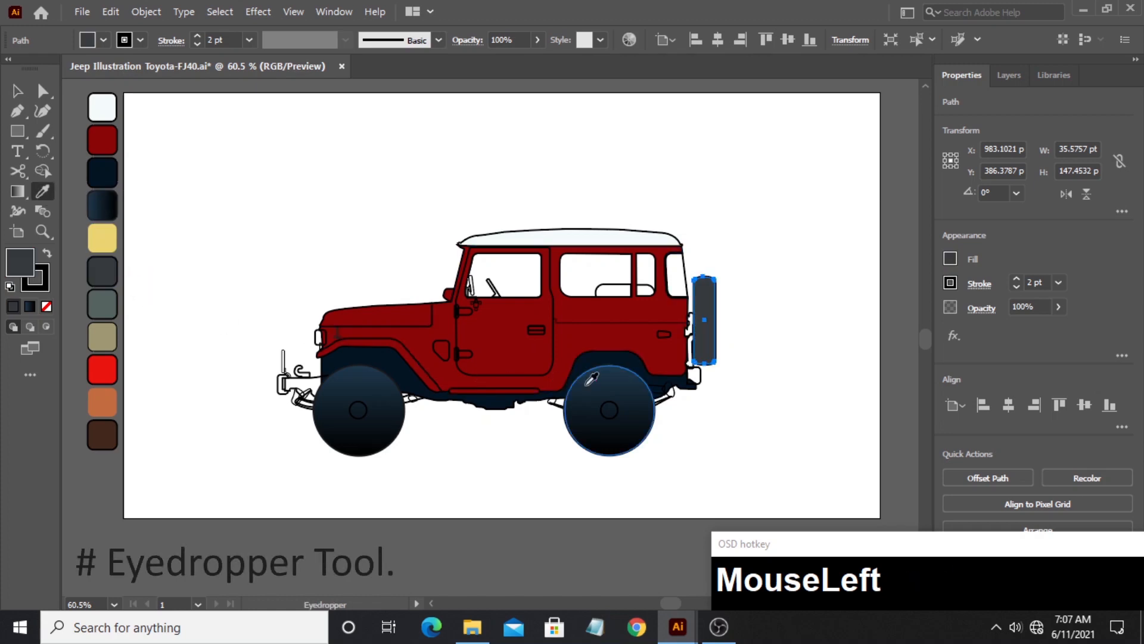
# - Fill the two small bracket shapes between the rear body and the spare tire with the dark brown palette swatch
pyautogui.press('z')
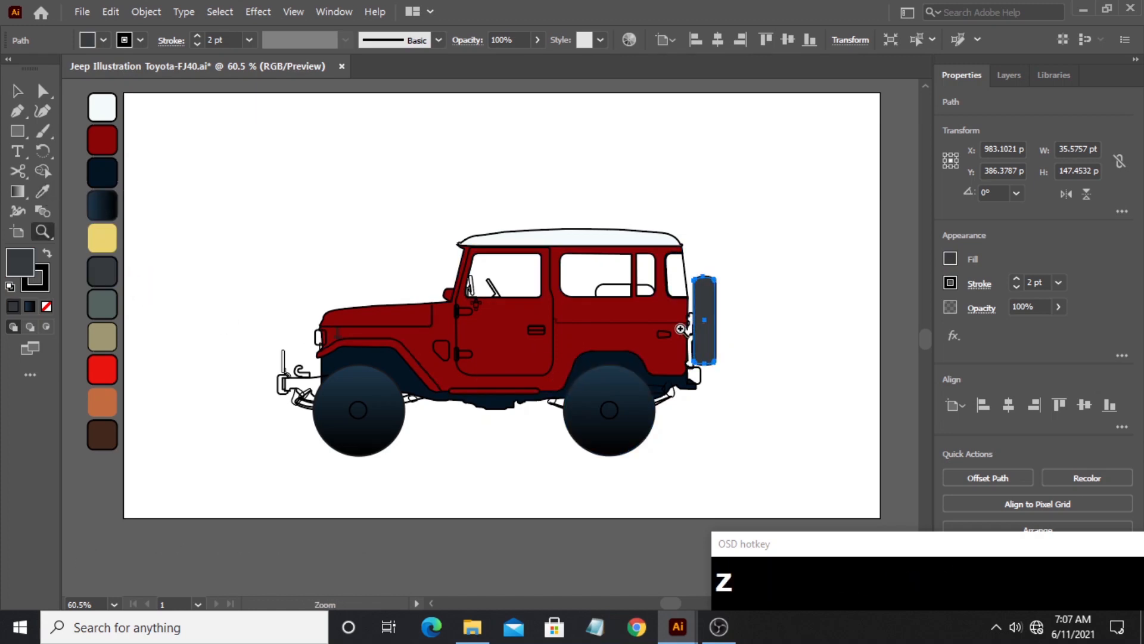
pyautogui.moveTo(680, 329); pyautogui.dragTo(868, 310)
pyautogui.click(19, 92)
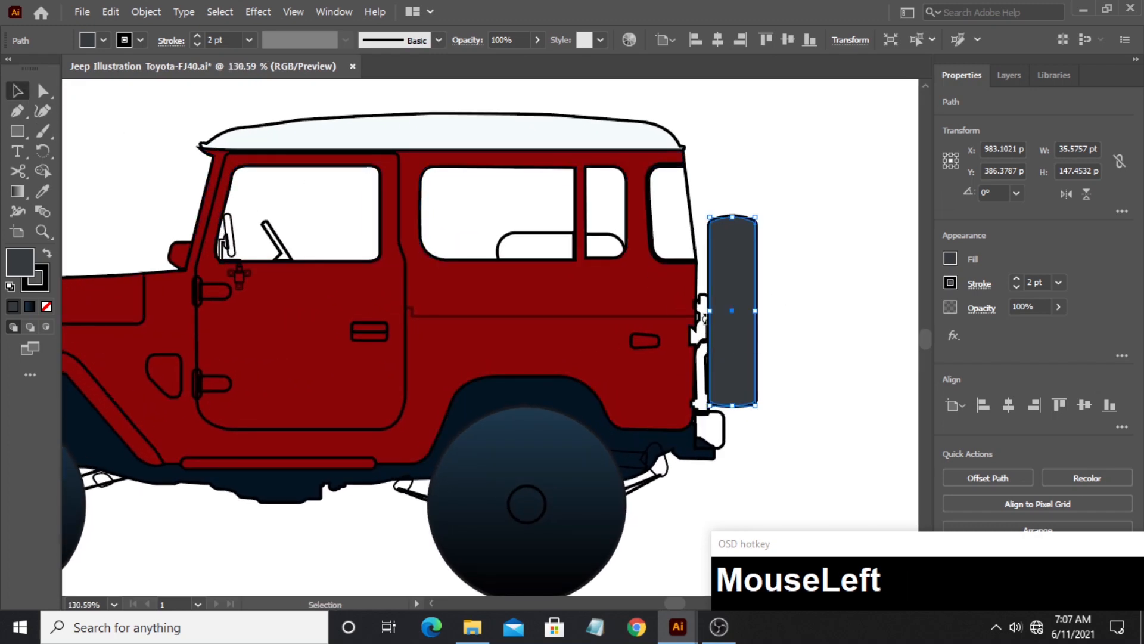
pyautogui.click(704, 318)
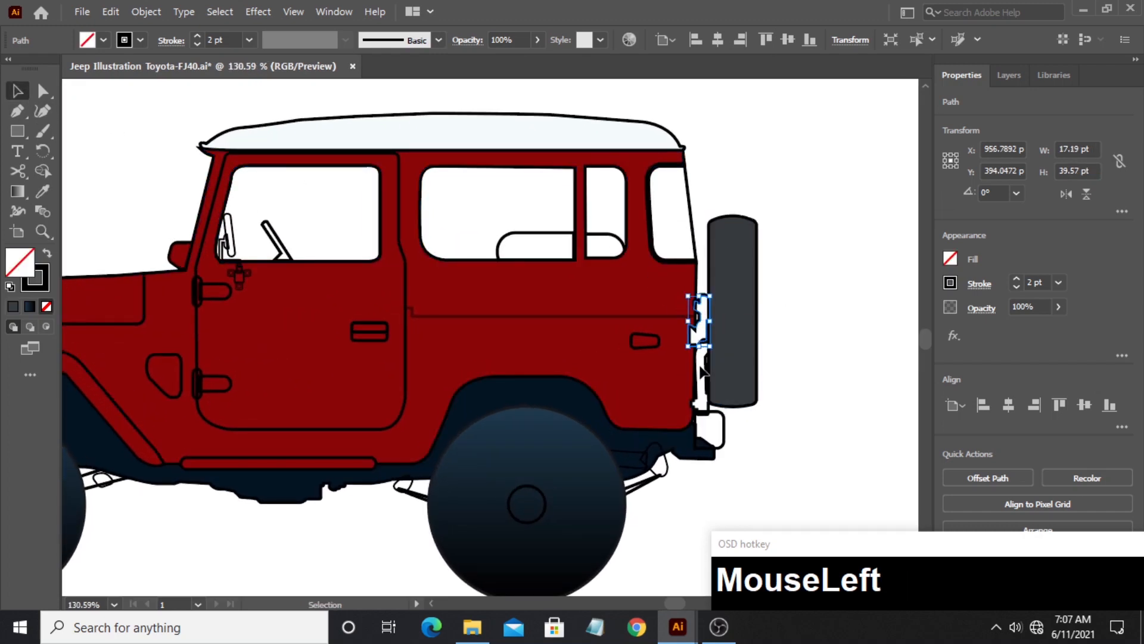
pyautogui.keyDown('shift'); pyautogui.click(702, 404); pyautogui.keyUp('shift')
pyautogui.click(43, 232)
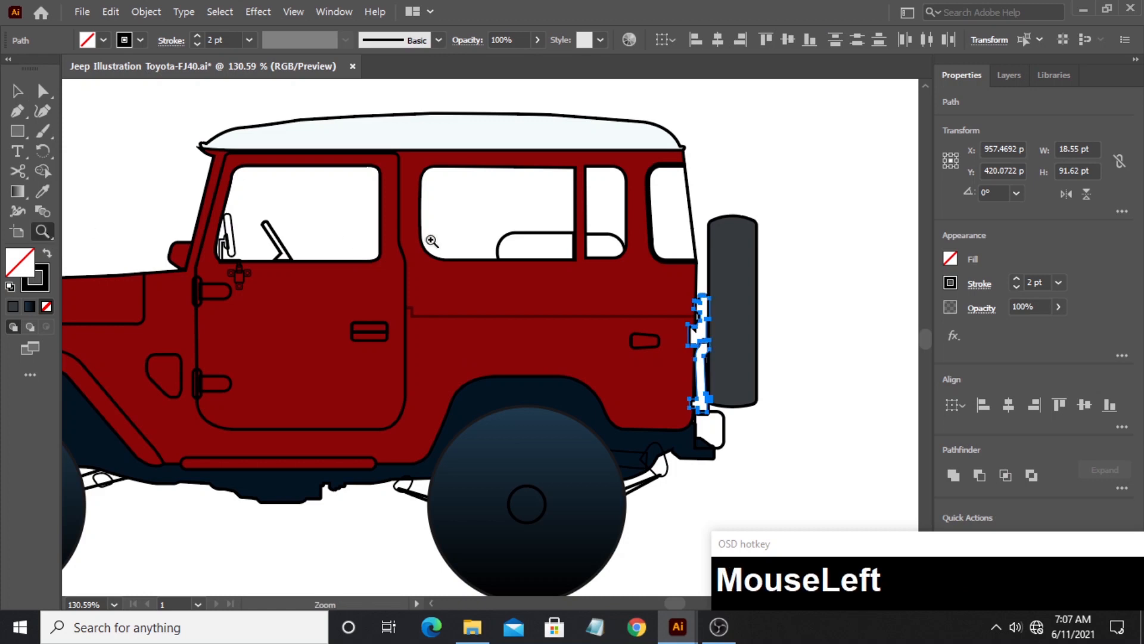
pyautogui.moveTo(429, 240); pyautogui.dragTo(457, 255)
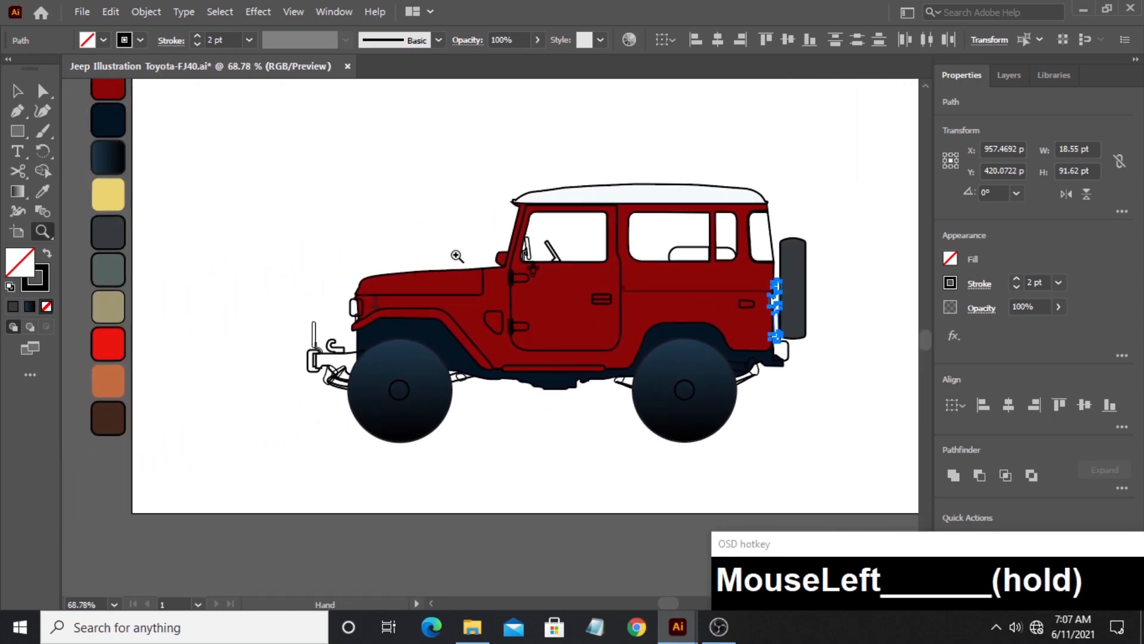
pyautogui.press('i')
pyautogui.click(117, 414)
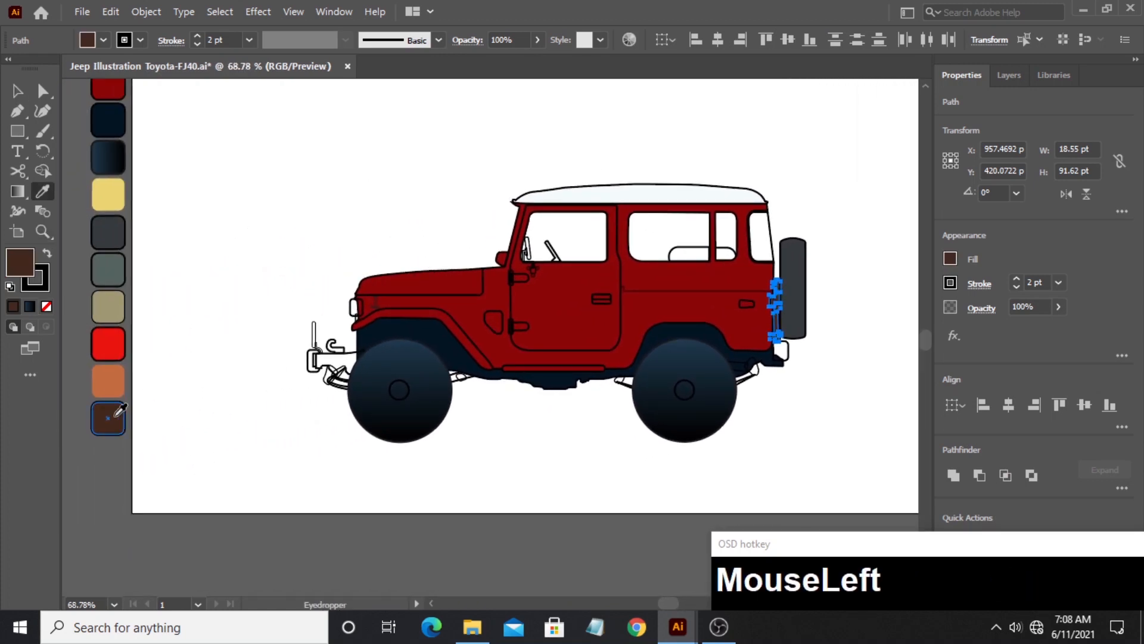
pyautogui.click(18, 92)
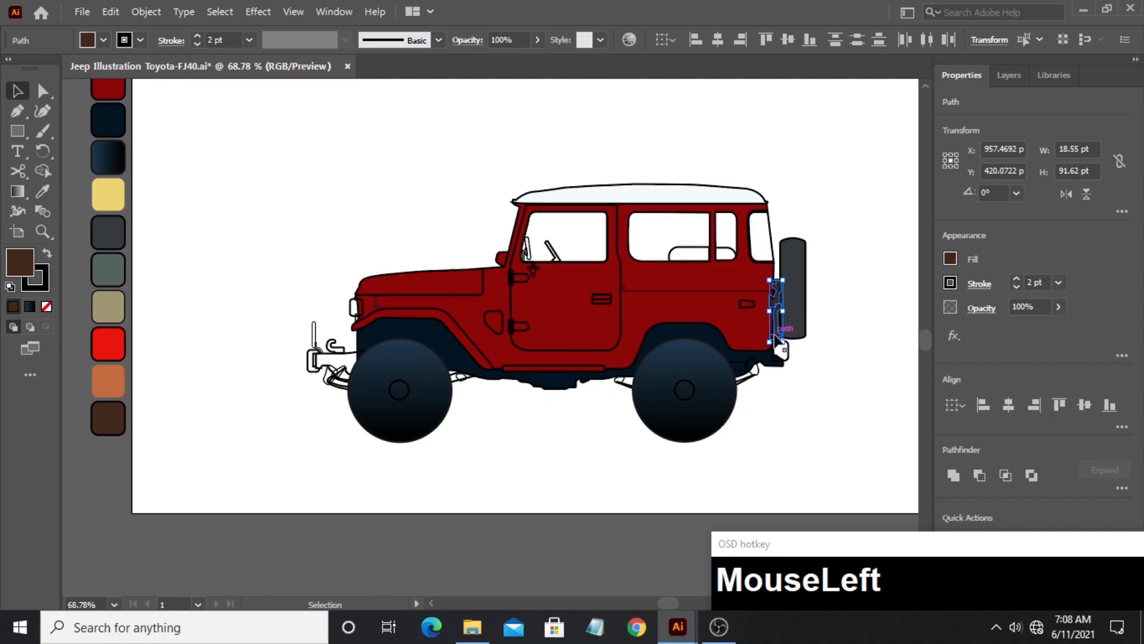
pyautogui.click(810, 353)
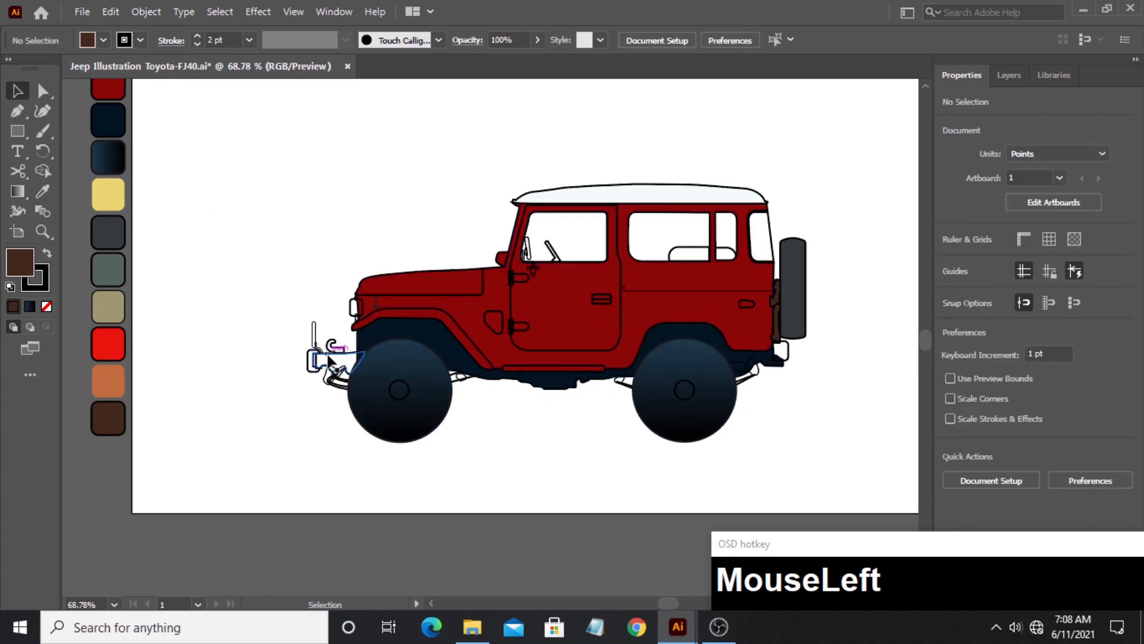
# - Fill the front bumper arm ahead of the front wheel with the charcoal gray palette swatch
pyautogui.click(354, 361)
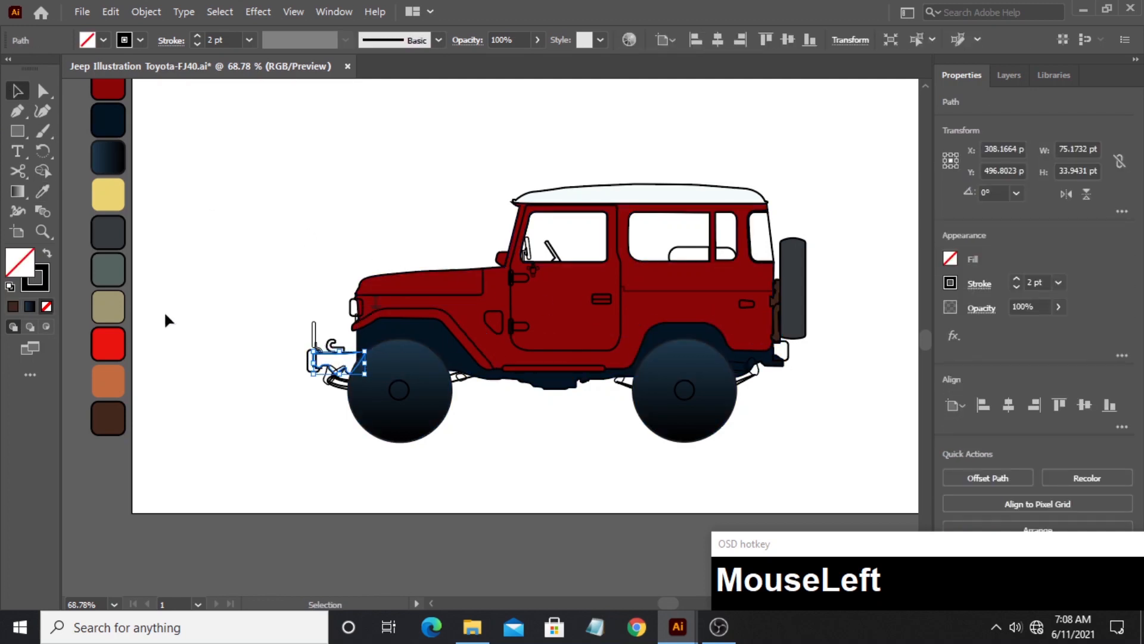
pyautogui.click(44, 191)
pyautogui.click(108, 229)
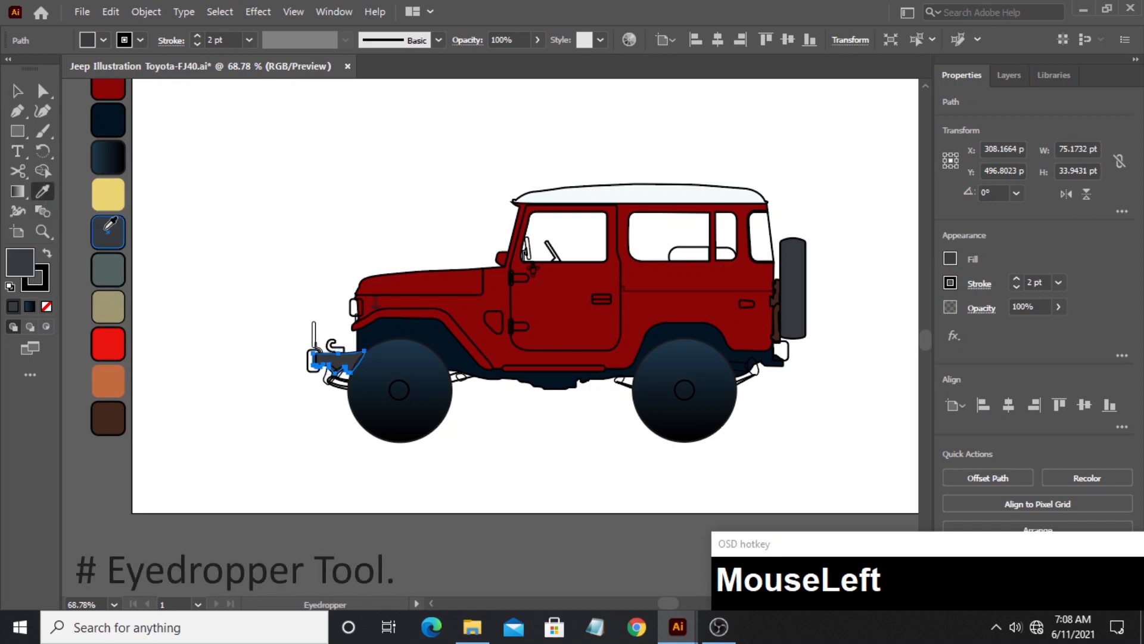
pyautogui.click(18, 91)
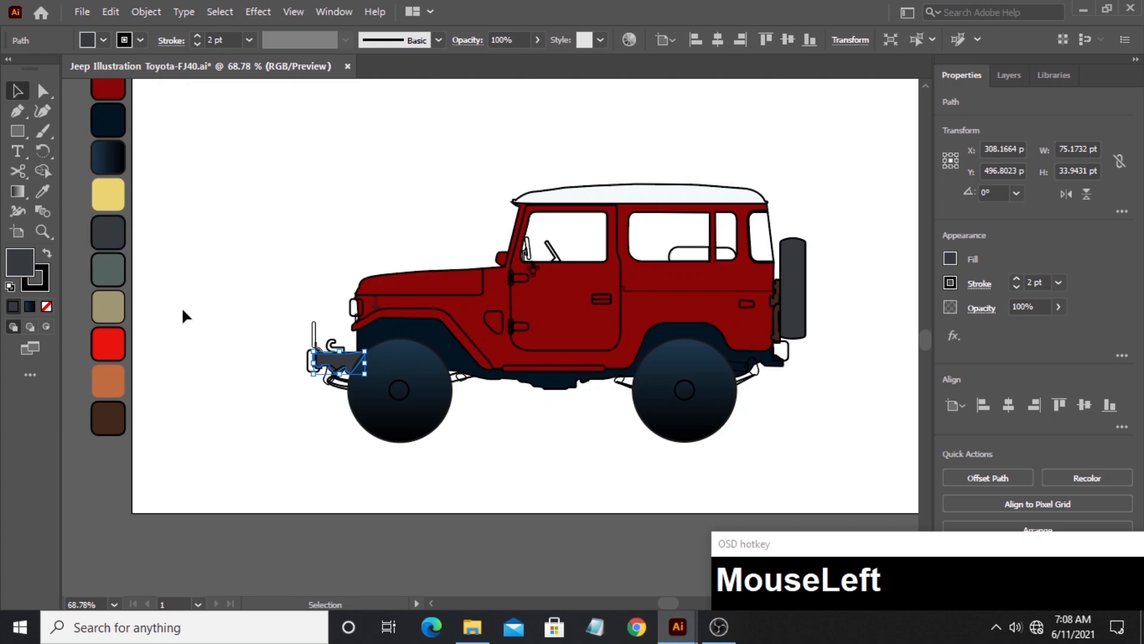
pyautogui.click(284, 366)
# - Fill the front bumper end piece and the small rear bumper piece below the spare tire with the gray-green palette swatch
pyautogui.click(310, 367)
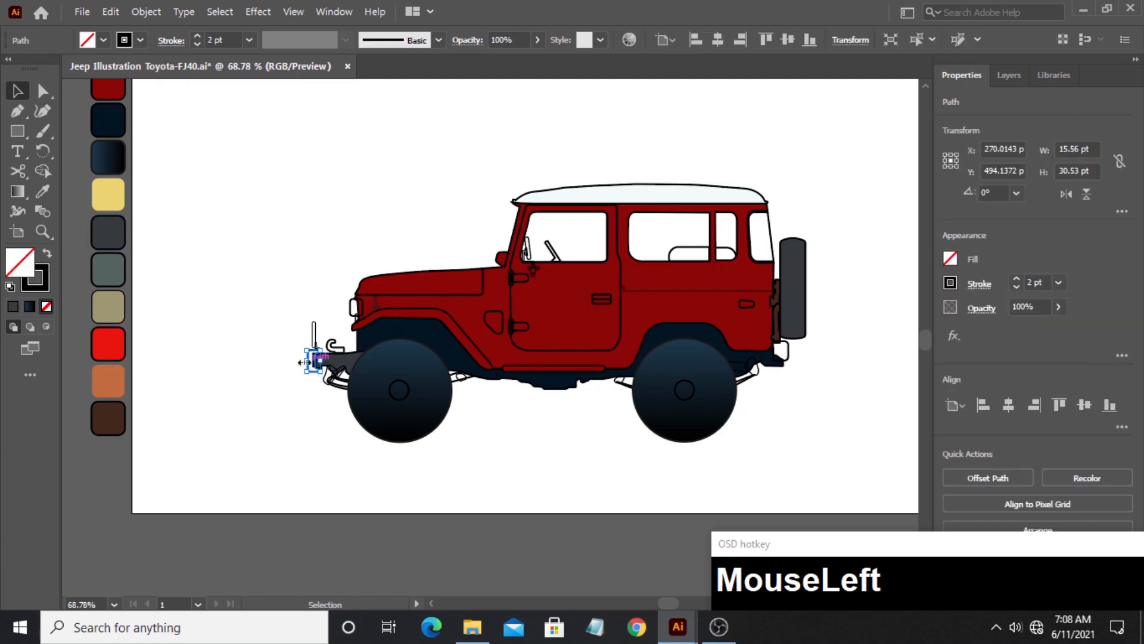
pyautogui.click(46, 194)
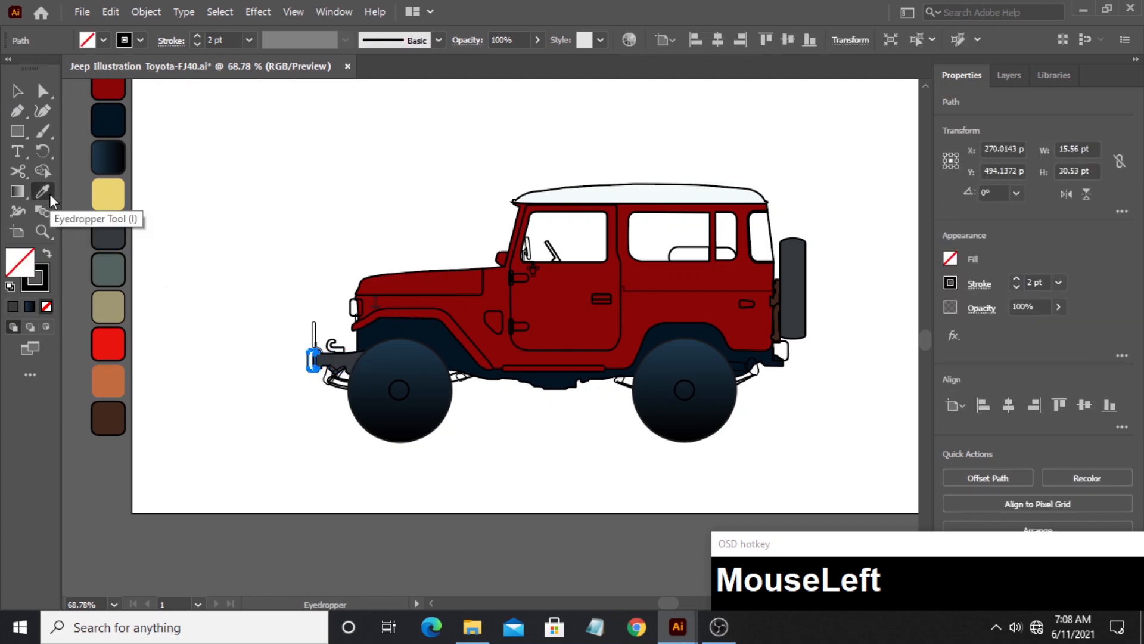
pyautogui.click(110, 270)
pyautogui.keyDown('ctrl'); pyautogui.click(788, 357); pyautogui.keyUp('ctrl')
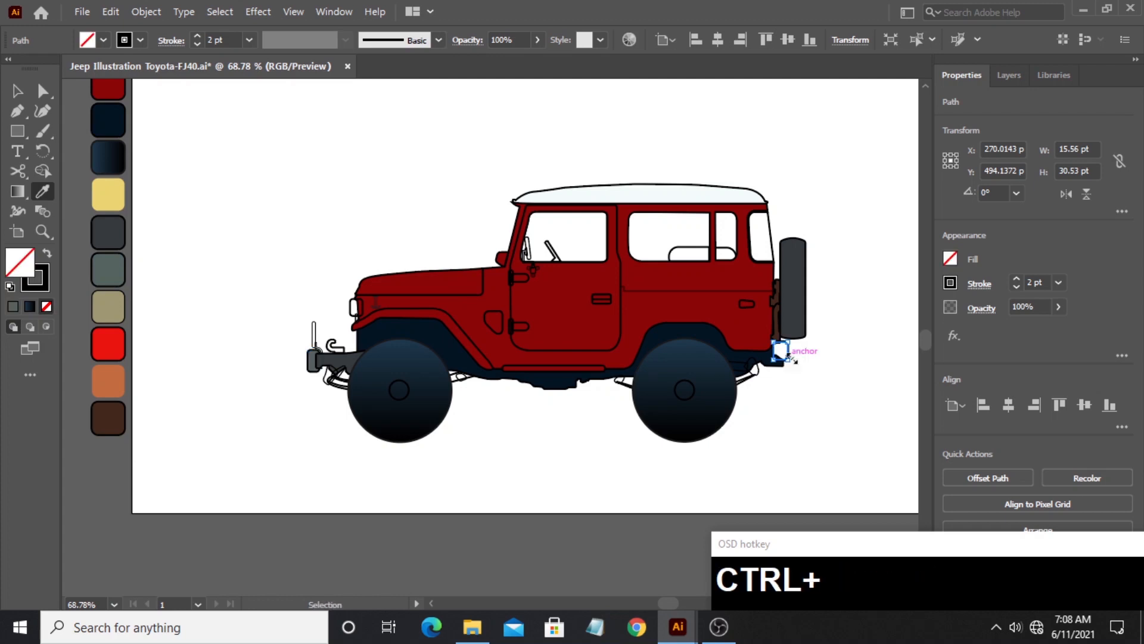
pyautogui.click(108, 270)
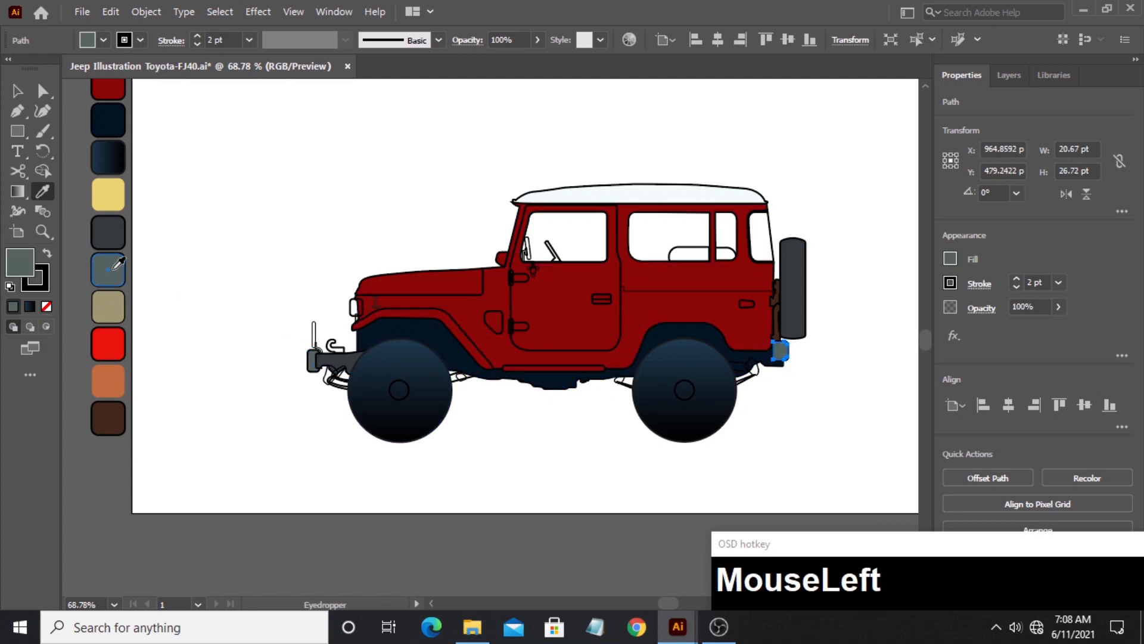
pyautogui.click(17, 93)
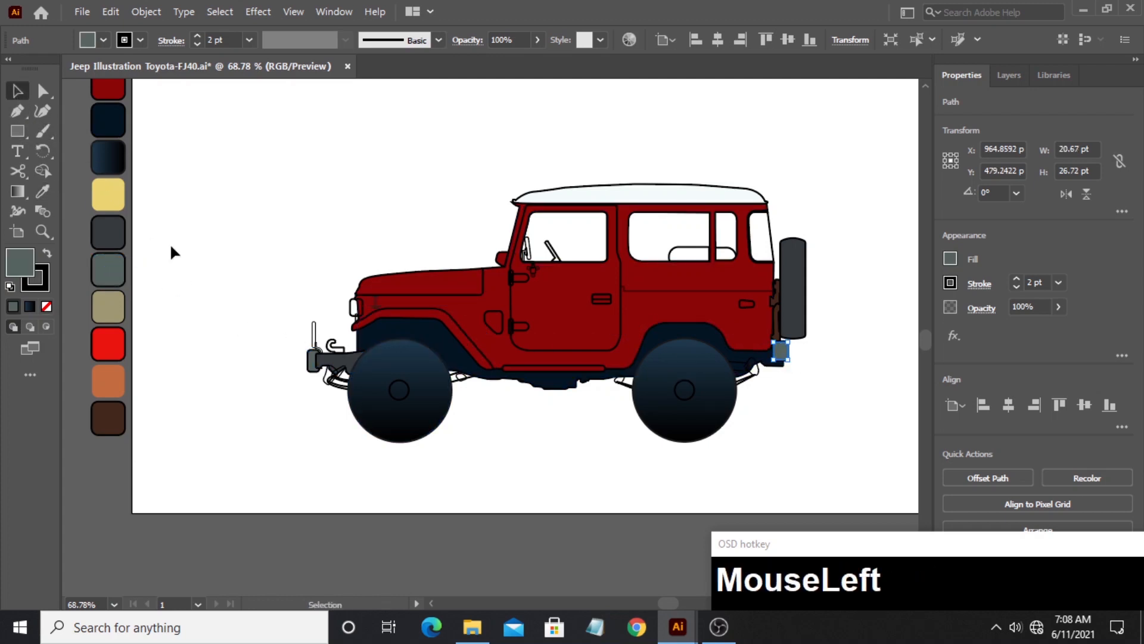
pyautogui.click(170, 242)
# - Fill the small suspension shackle shapes in front of and behind both wheels with the khaki palette swatch
pyautogui.click(42, 231)
pyautogui.moveTo(326, 405); pyautogui.dragTo(567, 384)
pyautogui.click(18, 92)
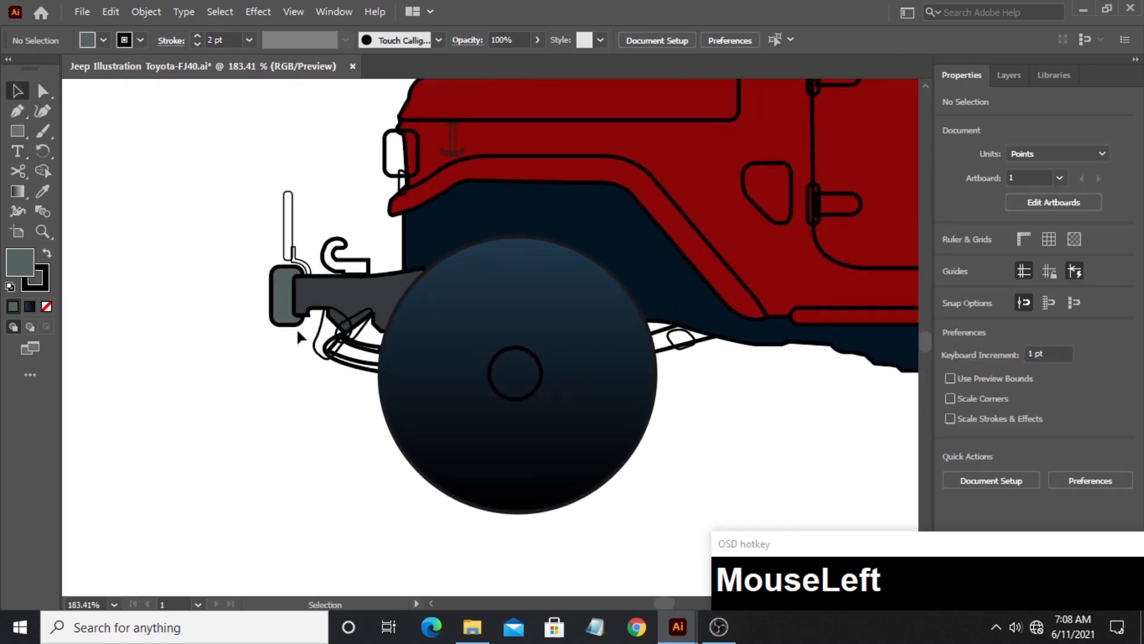
pyautogui.click(326, 326)
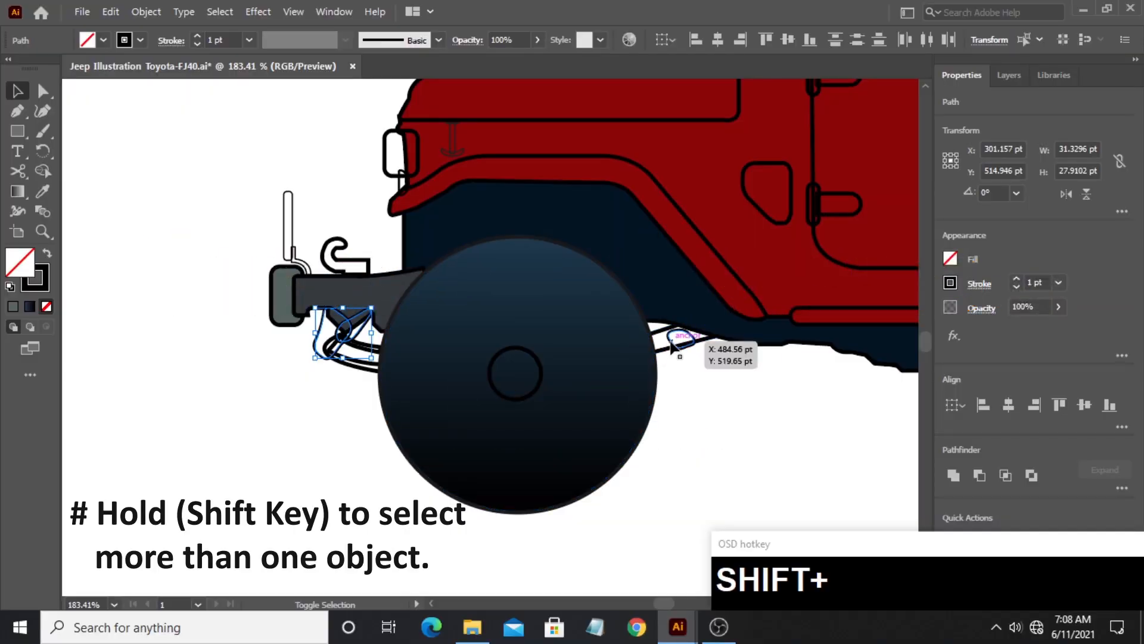
pyautogui.keyDown('shift'); pyautogui.click(672, 345); pyautogui.keyUp('shift')
pyautogui.moveTo(858, 393); pyautogui.dragTo(205, 392)
pyautogui.keyDown('shift'); pyautogui.click(467, 357); pyautogui.keyUp('shift')
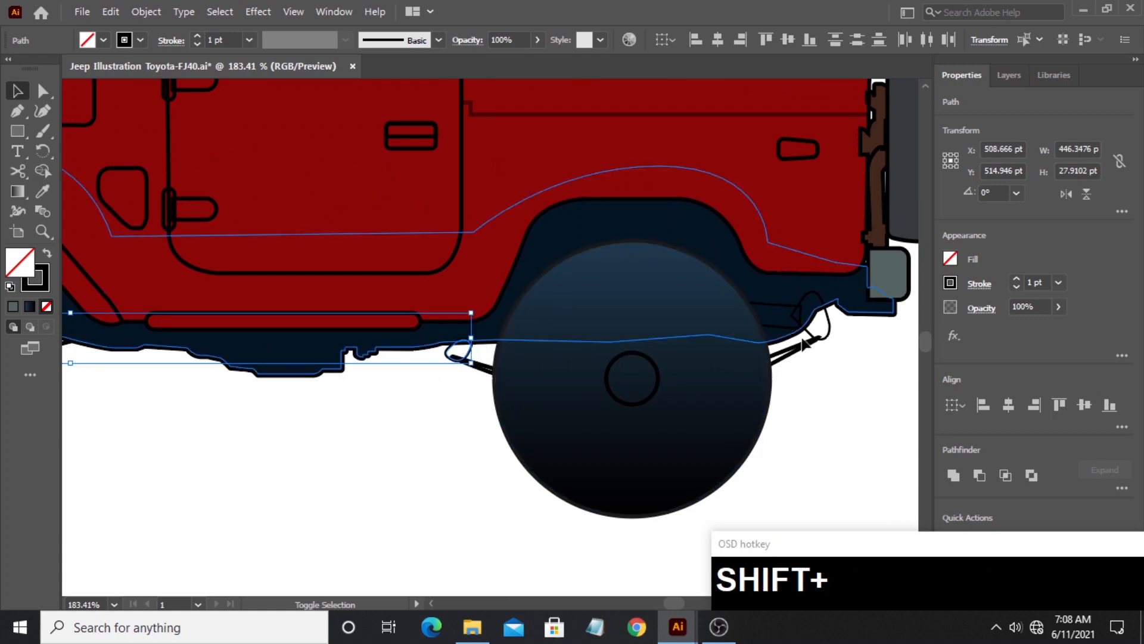
pyautogui.click(42, 231)
pyautogui.moveTo(431, 235); pyautogui.dragTo(484, 304)
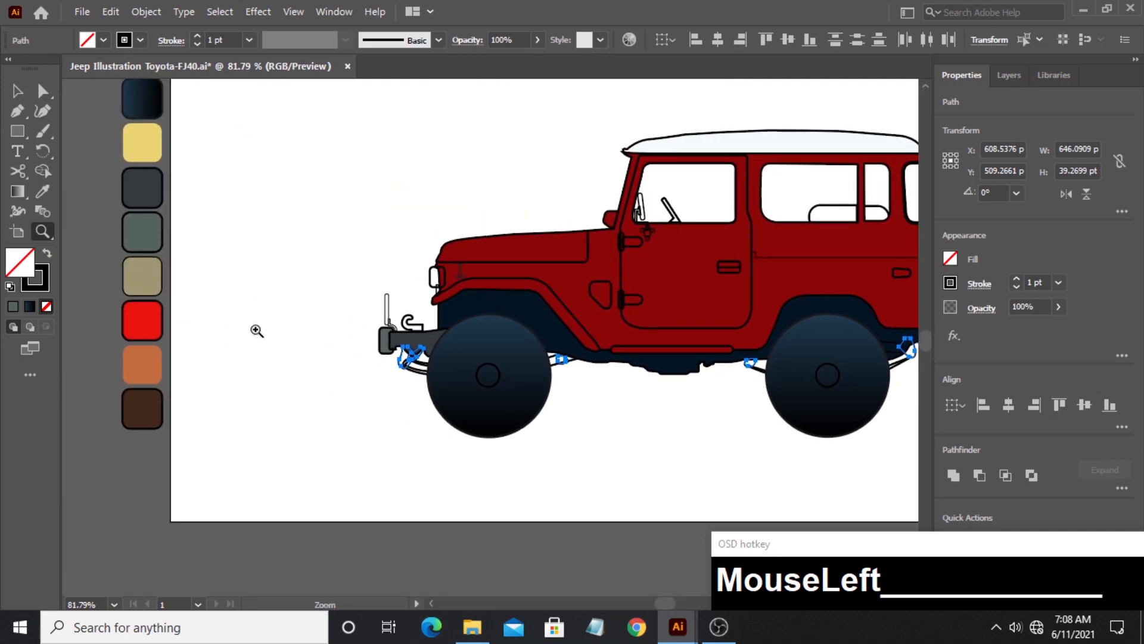
pyautogui.press('i')
pyautogui.click(145, 280)
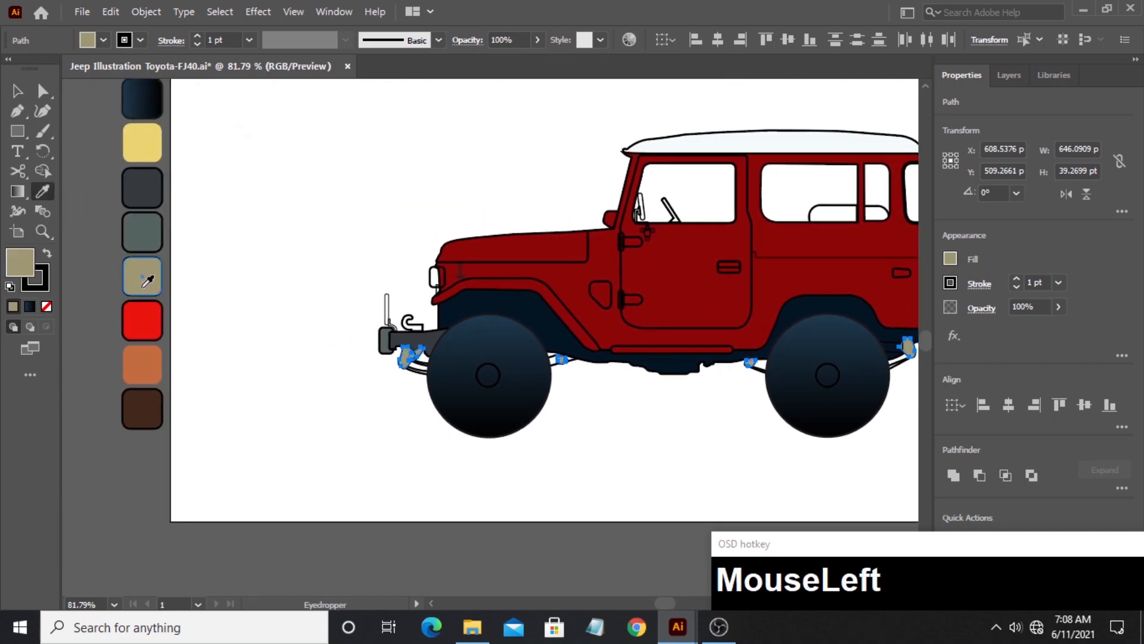
pyautogui.click(19, 93)
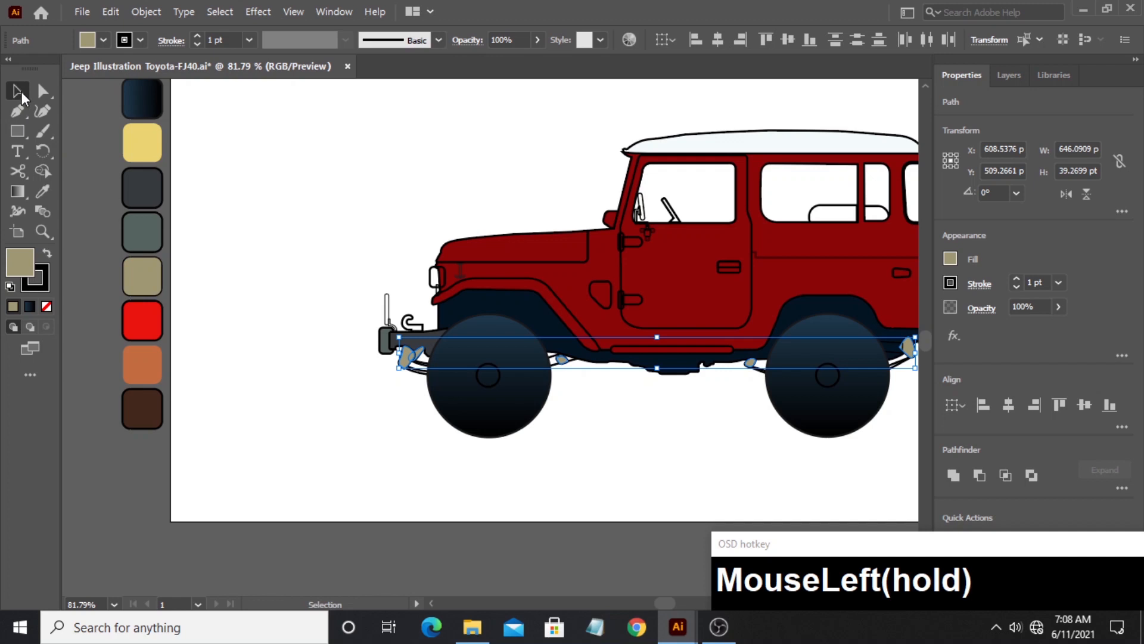
pyautogui.click(346, 415)
# - Fill the leaf spring shapes on both sides of the front and rear wheels with the dark navy palette swatch
pyautogui.click(423, 365)
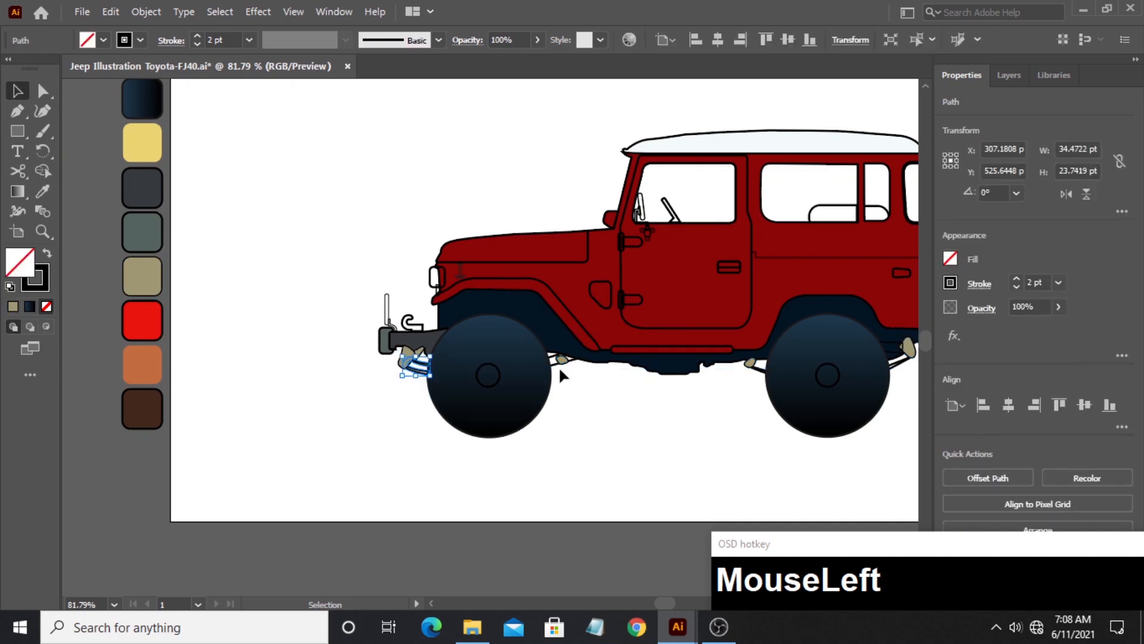
pyautogui.keyDown('shift'); pyautogui.click(560, 359); pyautogui.keyUp('shift')
pyautogui.keyDown('shift'); pyautogui.click(752, 363); pyautogui.keyUp('shift')
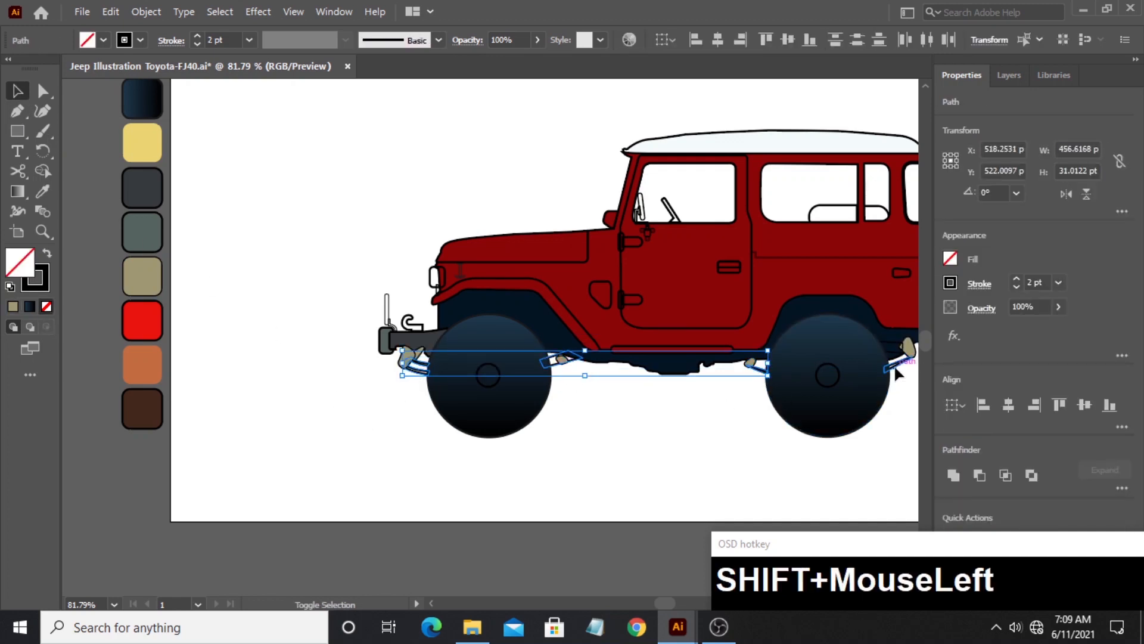
pyautogui.keyDown('shift'); pyautogui.click(895, 367); pyautogui.keyUp('shift')
pyautogui.moveTo(529, 210); pyautogui.dragTo(500, 273)
pyautogui.click(45, 194)
pyautogui.click(127, 123)
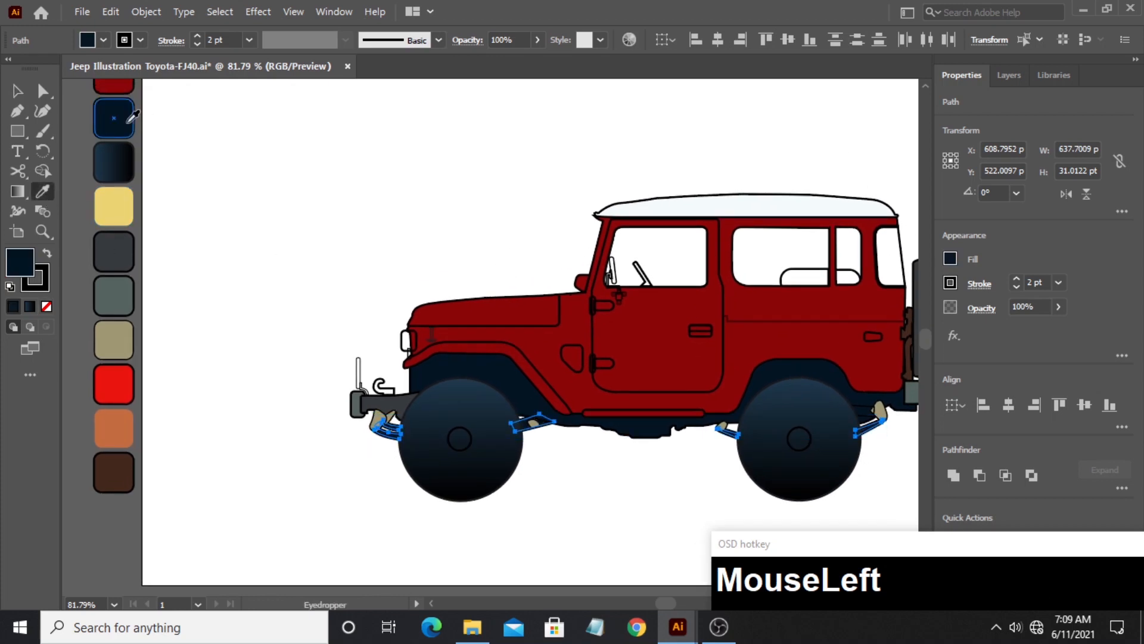
pyautogui.click(17, 91)
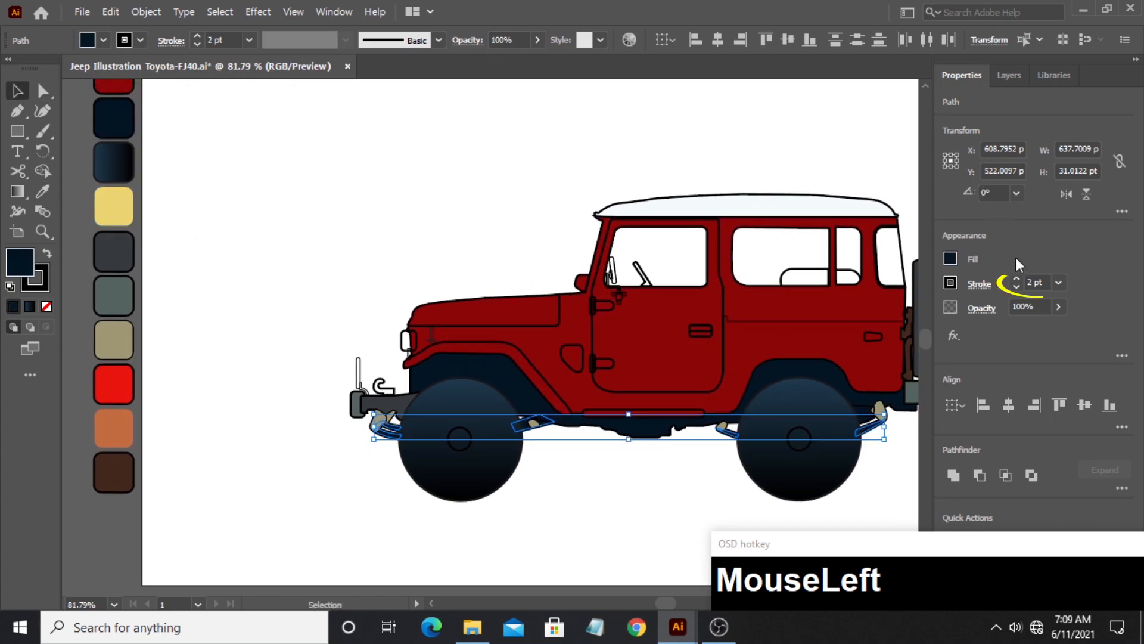
# - Set the stroke weight of the leaf spring shapes to 1 pt
pyautogui.click(1042, 282)
pyautogui.press('BackSpace')
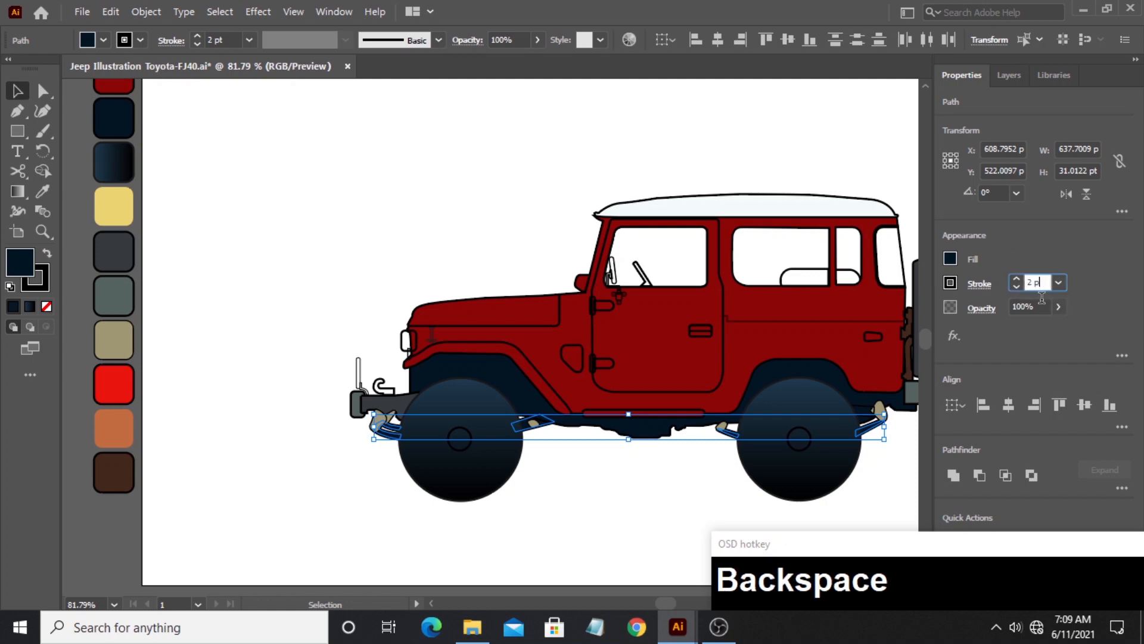
pyautogui.write('1')
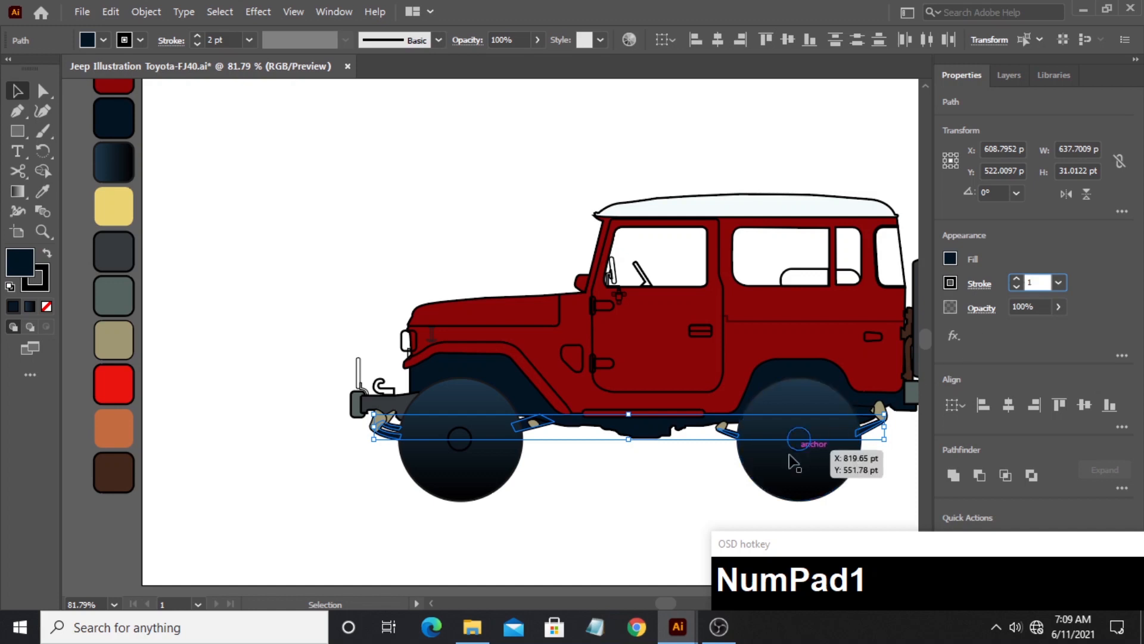
pyautogui.click(1028, 334)
pyautogui.click(250, 263)
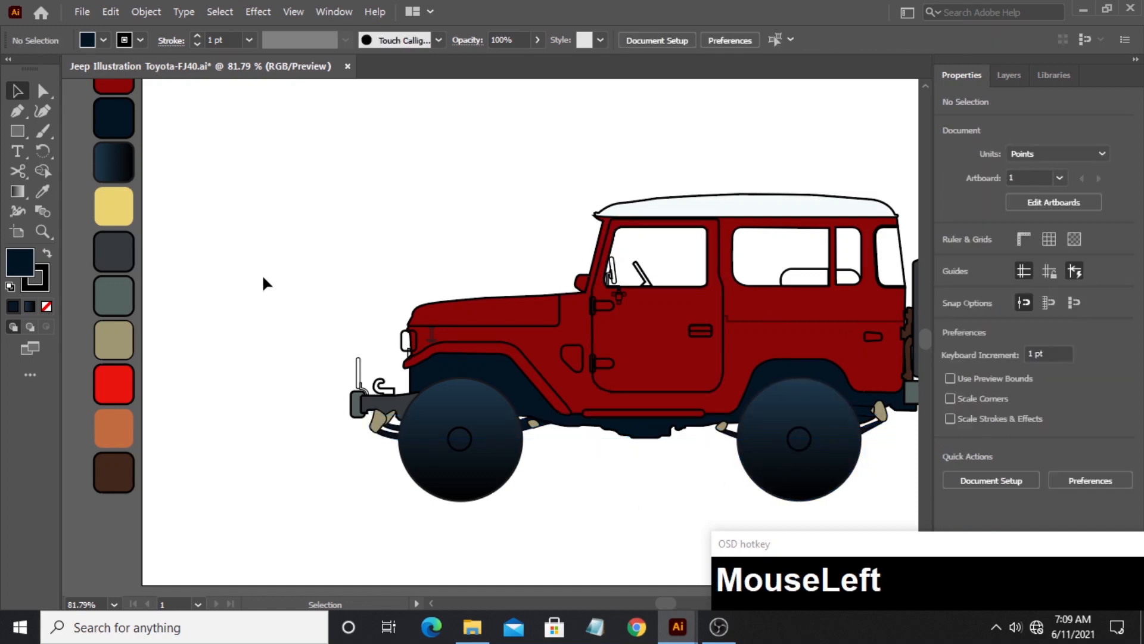
# - Give the tow hook on top of the front bumper the dark navy fill and stroke of the leaf springs
pyautogui.click(375, 385)
pyautogui.press('i')
pyautogui.click(394, 428)
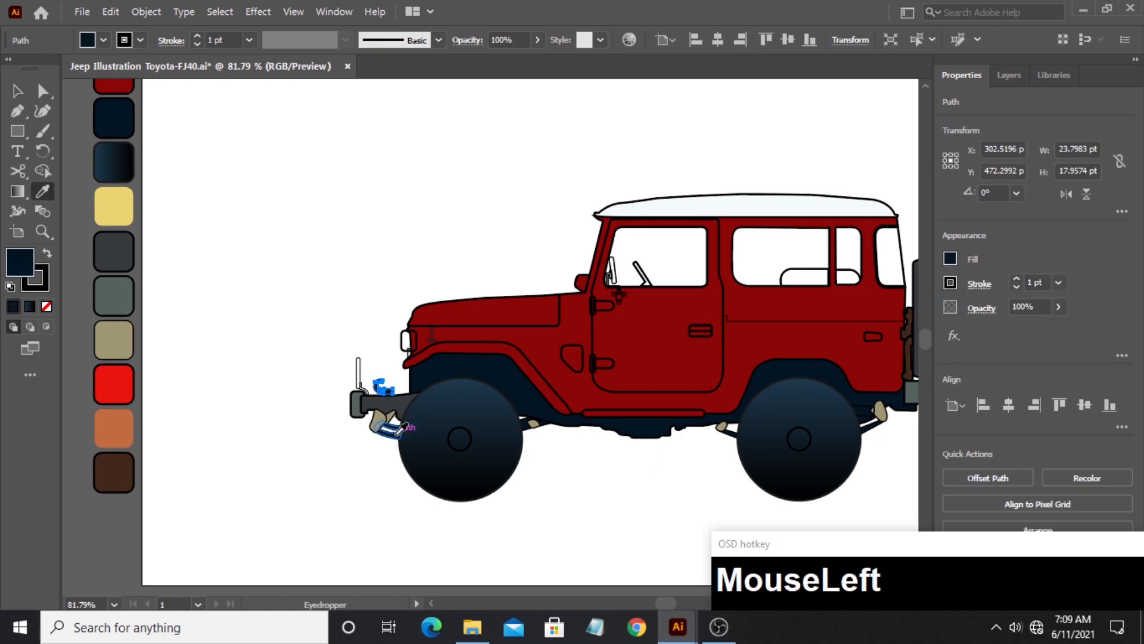
pyautogui.click(21, 96)
# - Give the thin upright bar above the front bumper the gray-green fill and stroke of the bumper end piece
pyautogui.click(358, 365)
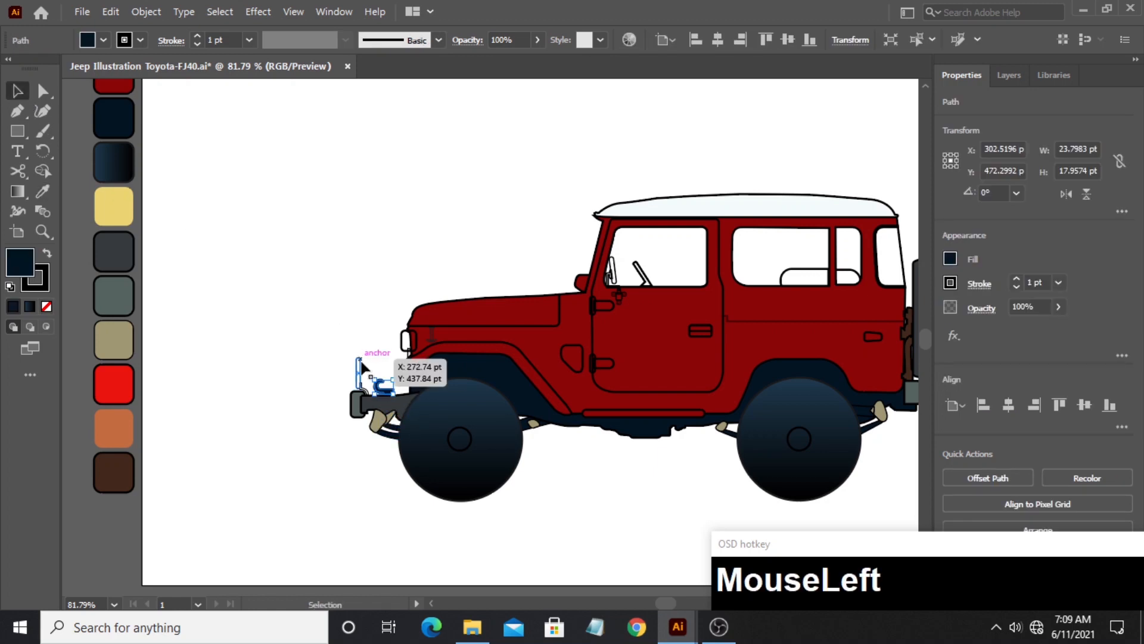
pyautogui.press('i')
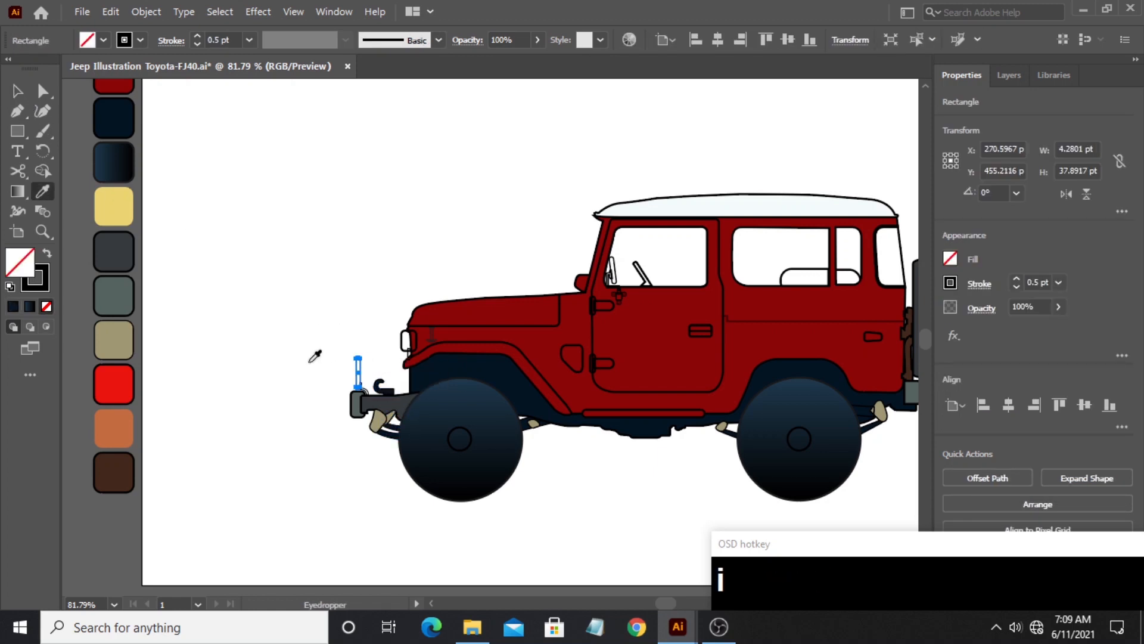
pyautogui.click(355, 395)
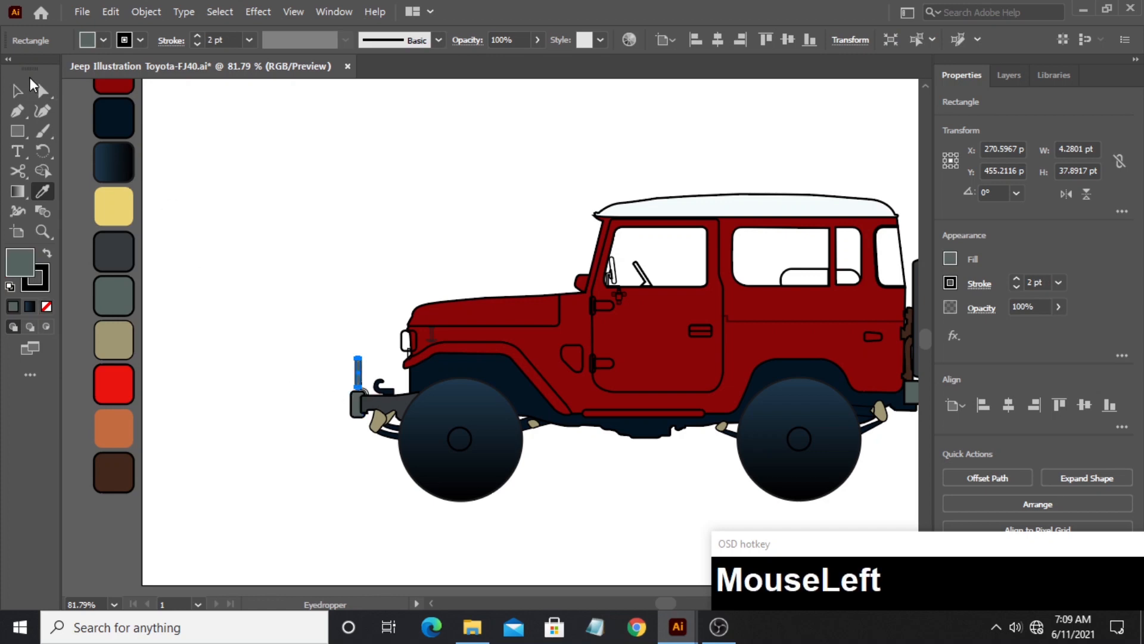
pyautogui.click(18, 91)
pyautogui.click(289, 304)
# - Give the small curved bracket at the base of the upright bumper bar the tow hook's dark navy fill and stroke
pyautogui.click(365, 390)
pyautogui.press('i')
pyautogui.click(389, 390)
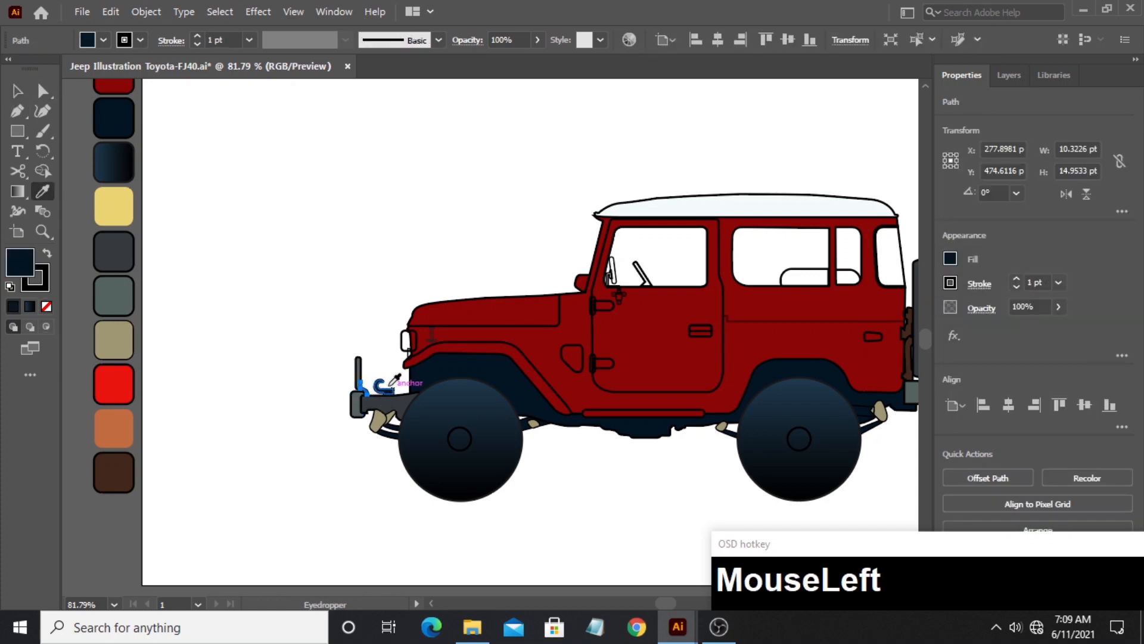
pyautogui.click(18, 91)
pyautogui.click(323, 249)
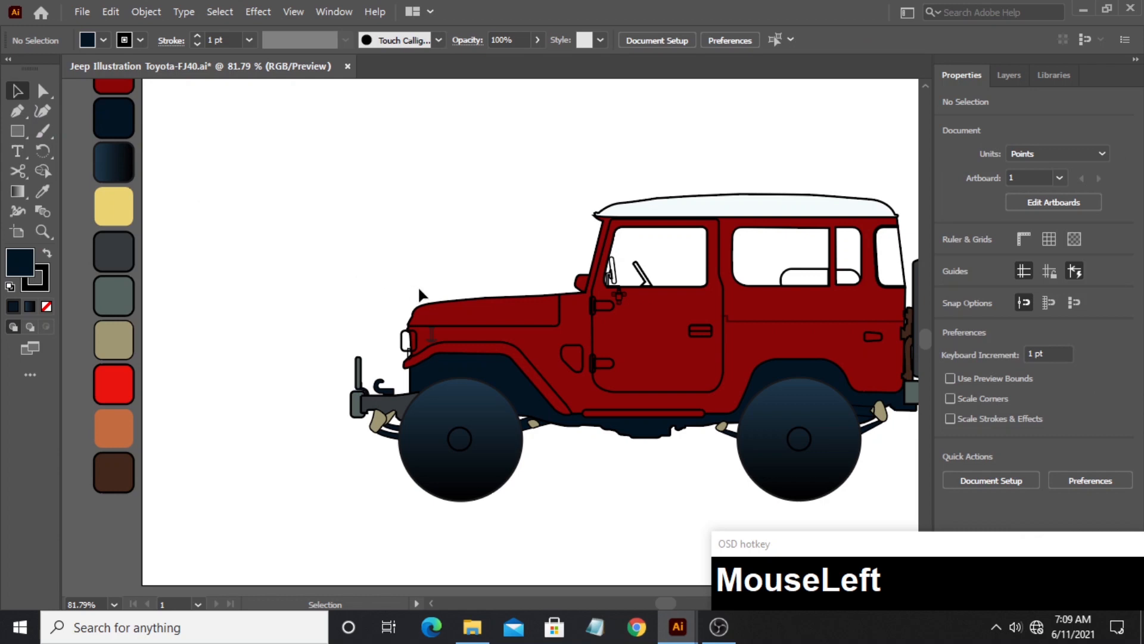
# - Fill the door handle with the charcoal gray palette swatch
pyautogui.click(701, 329)
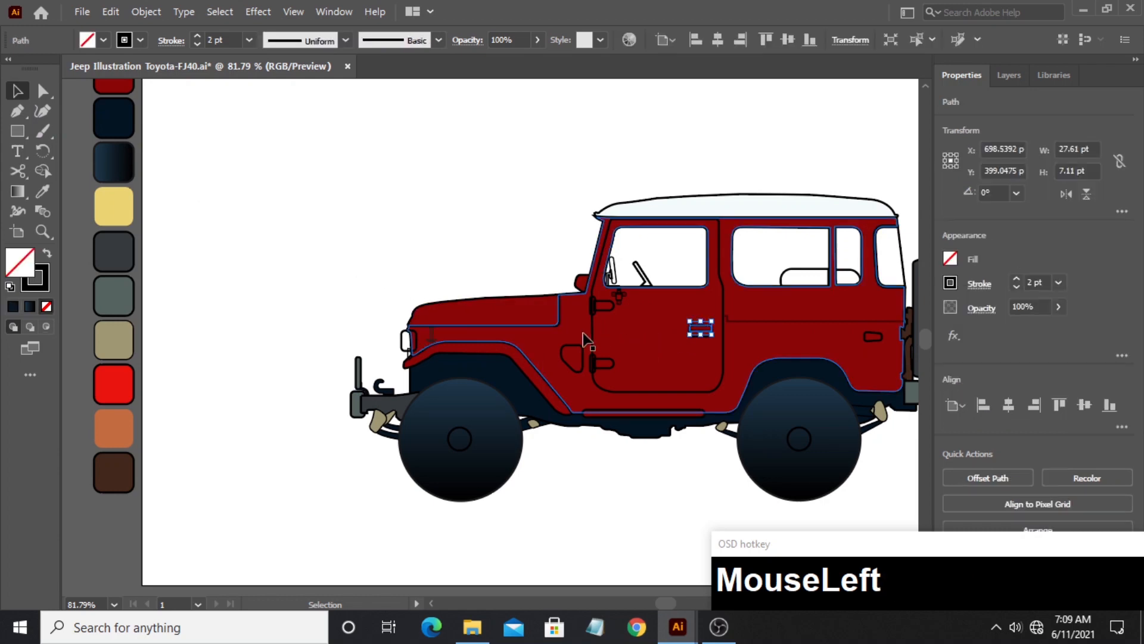
pyautogui.press('i')
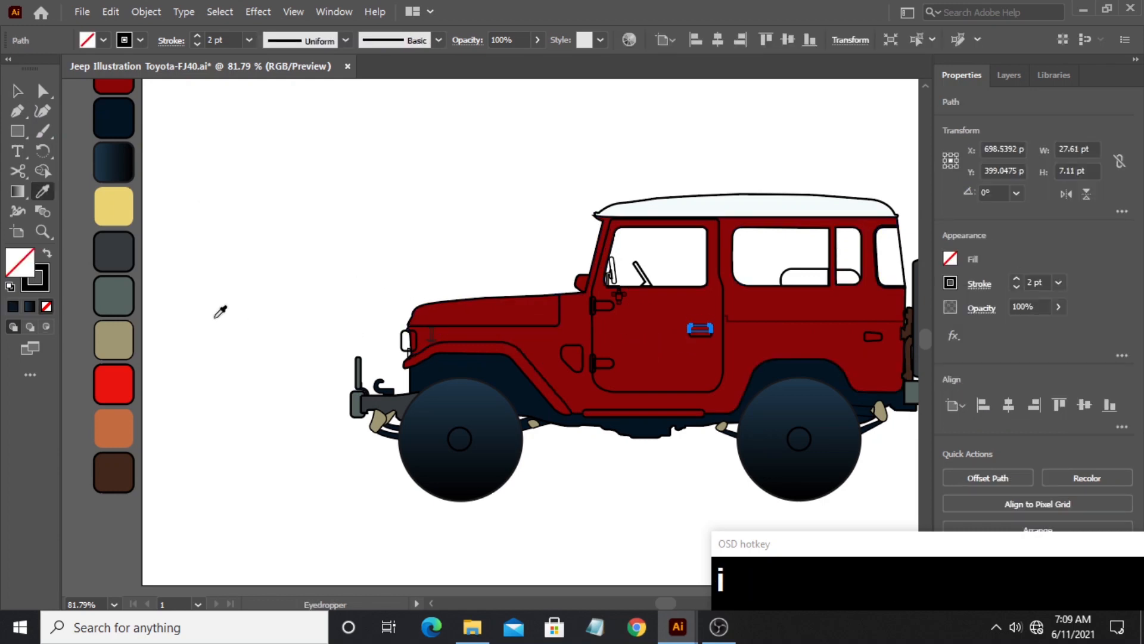
pyautogui.click(112, 261)
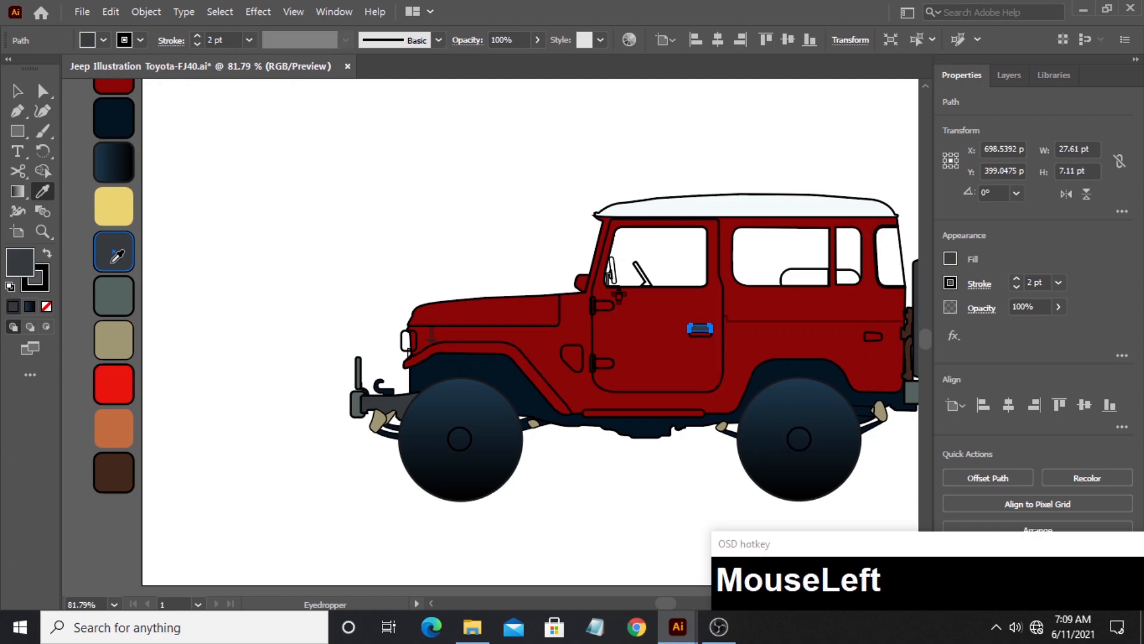
pyautogui.click(17, 90)
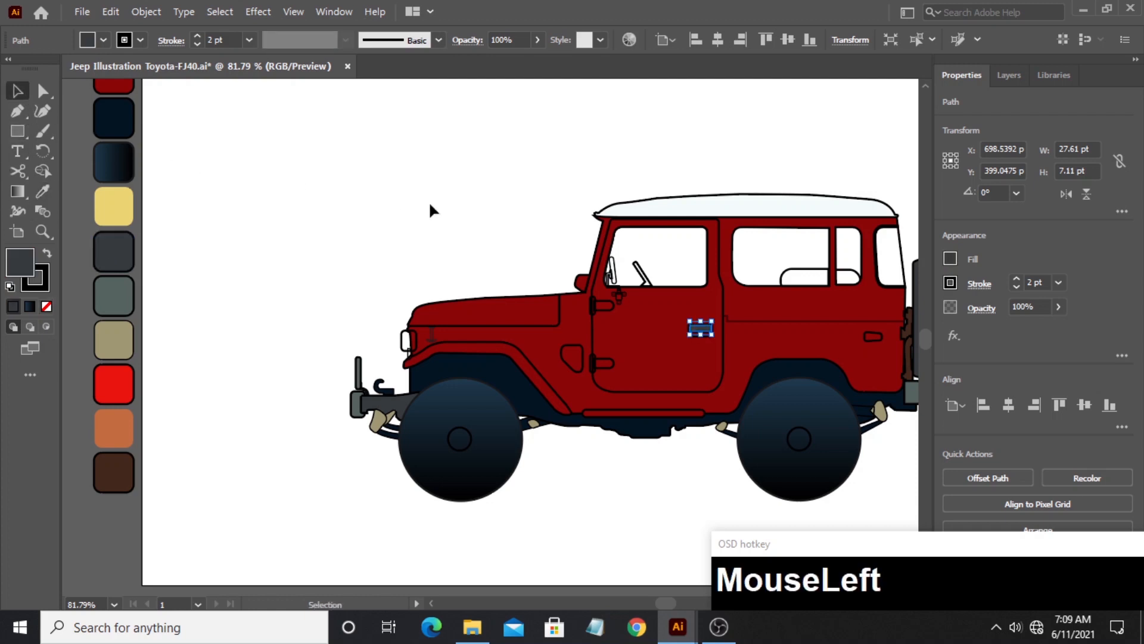
pyautogui.click(504, 225)
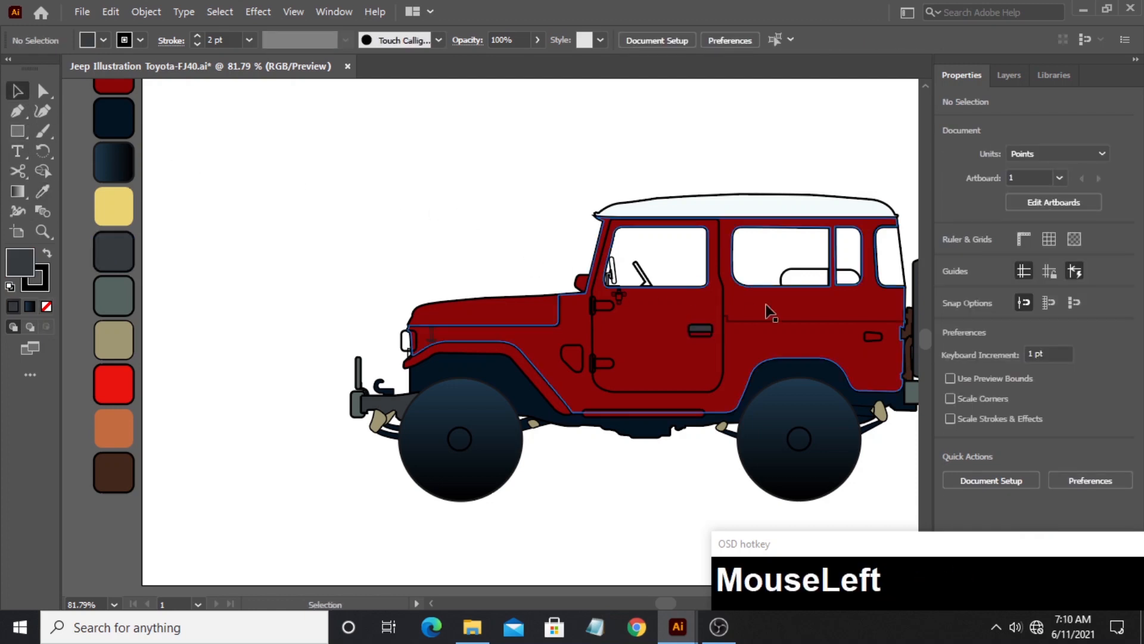
# - Fill the side marker light on the rear body and the headlight with the bright red palette swatch
pyautogui.click(872, 336)
pyautogui.press('i')
pyautogui.click(123, 385)
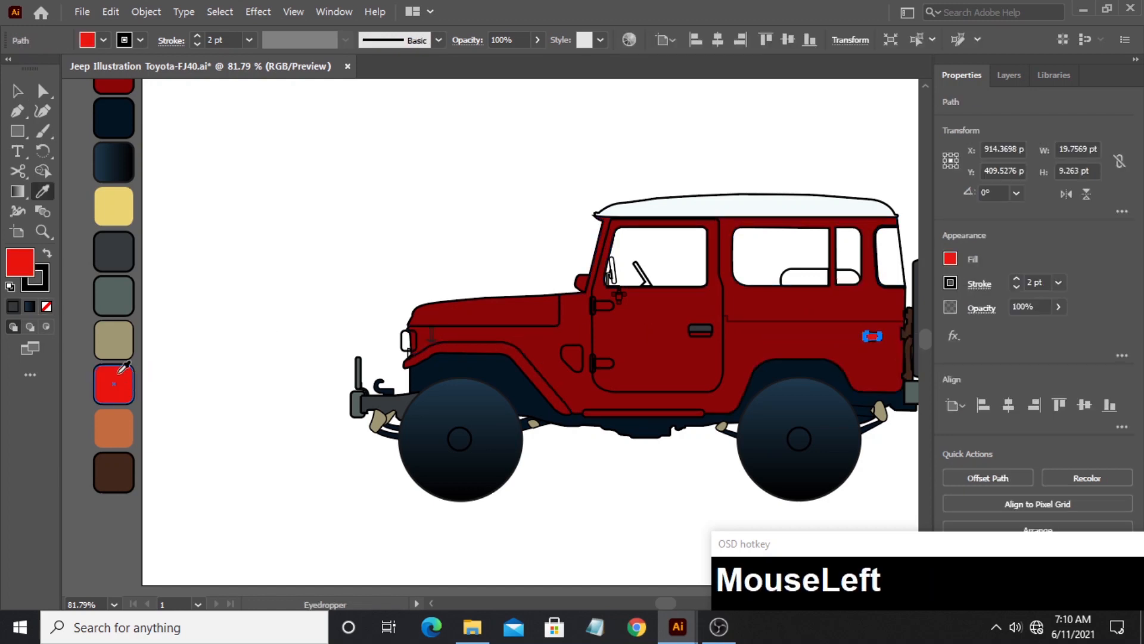
pyautogui.press('ctrl')
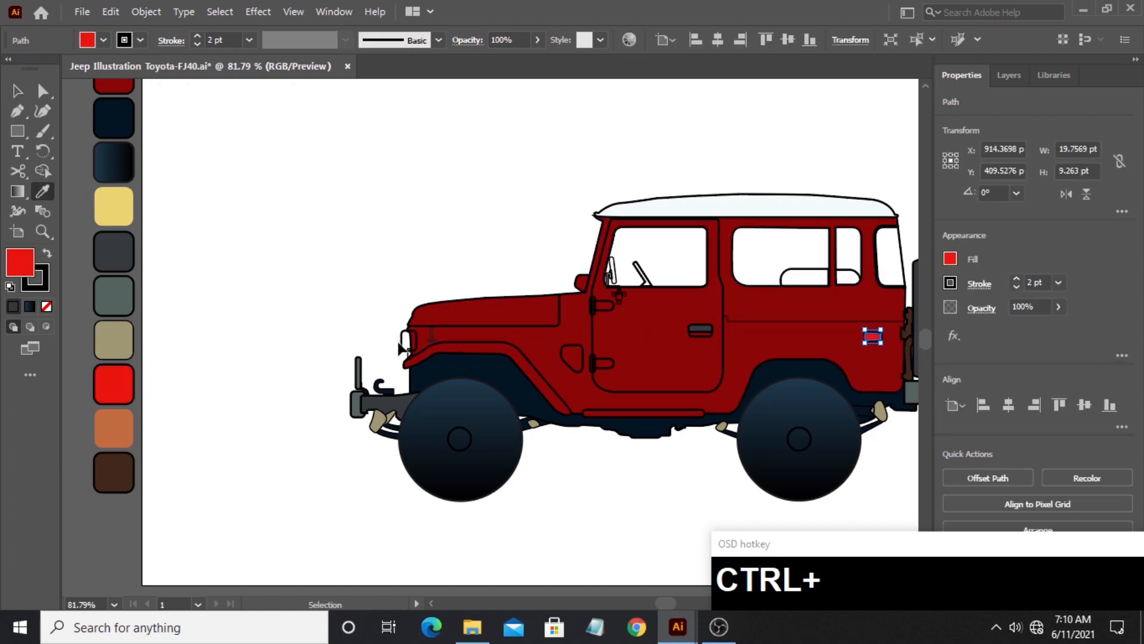
pyautogui.keyDown('ctrl'); pyautogui.click(407, 341); pyautogui.keyUp('ctrl')
pyautogui.click(113, 384)
pyautogui.click(24, 96)
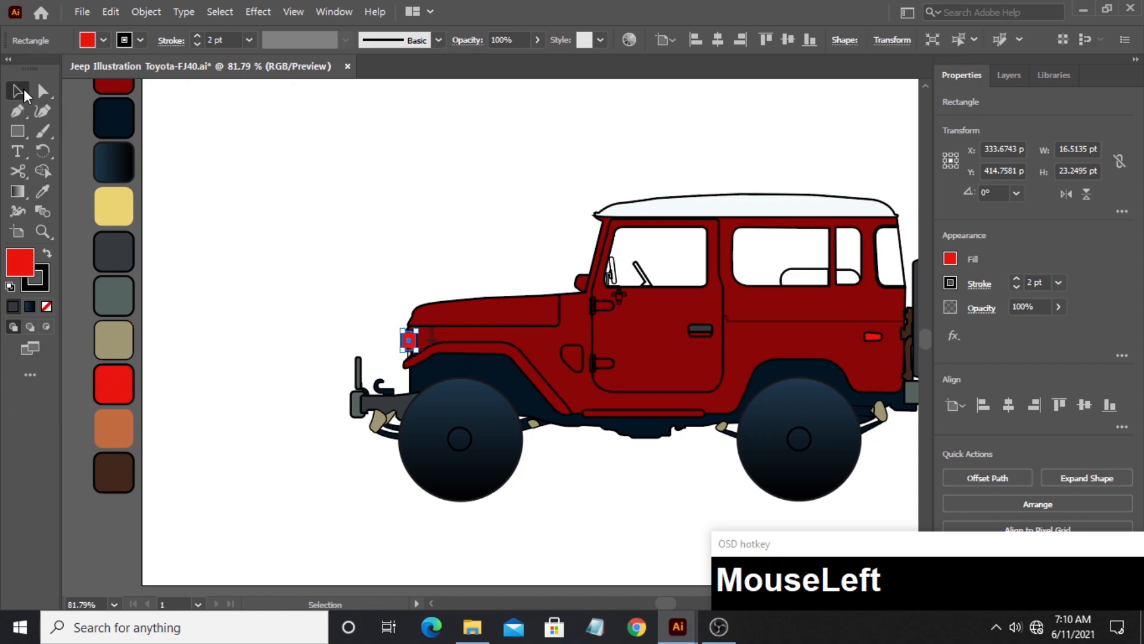
pyautogui.press('ctrl')
# - Fill the narrow hood latch rectangle and the curved piece at its base, behind the headlight, with the khaki palette swatch
pyautogui.click(42, 231)
pyautogui.moveTo(420, 335); pyautogui.dragTo(706, 329)
pyautogui.click(20, 91)
pyautogui.click(456, 335)
pyautogui.keyDown('shift'); pyautogui.click(444, 349); pyautogui.keyUp('shift')
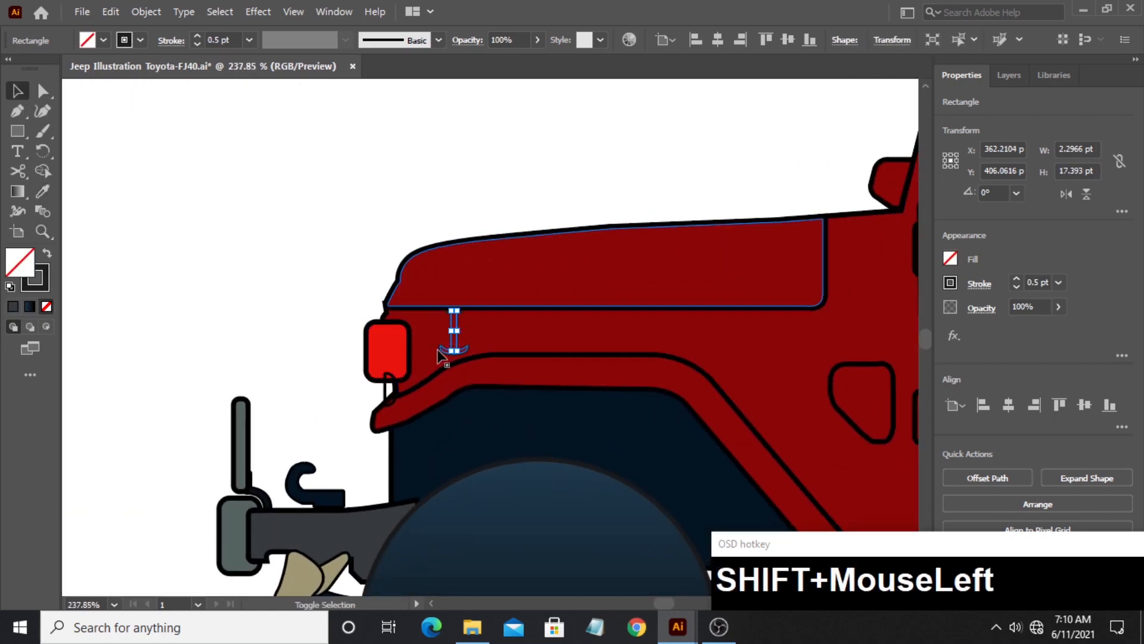
pyautogui.click(42, 231)
pyautogui.moveTo(472, 316); pyautogui.dragTo(146, 314)
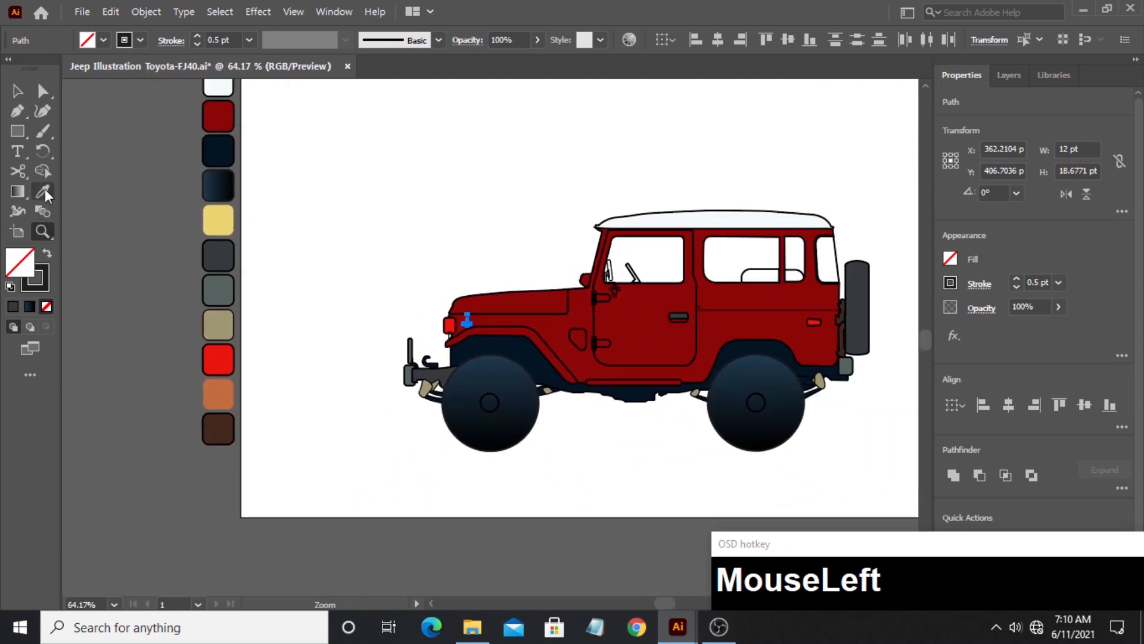
pyautogui.click(44, 192)
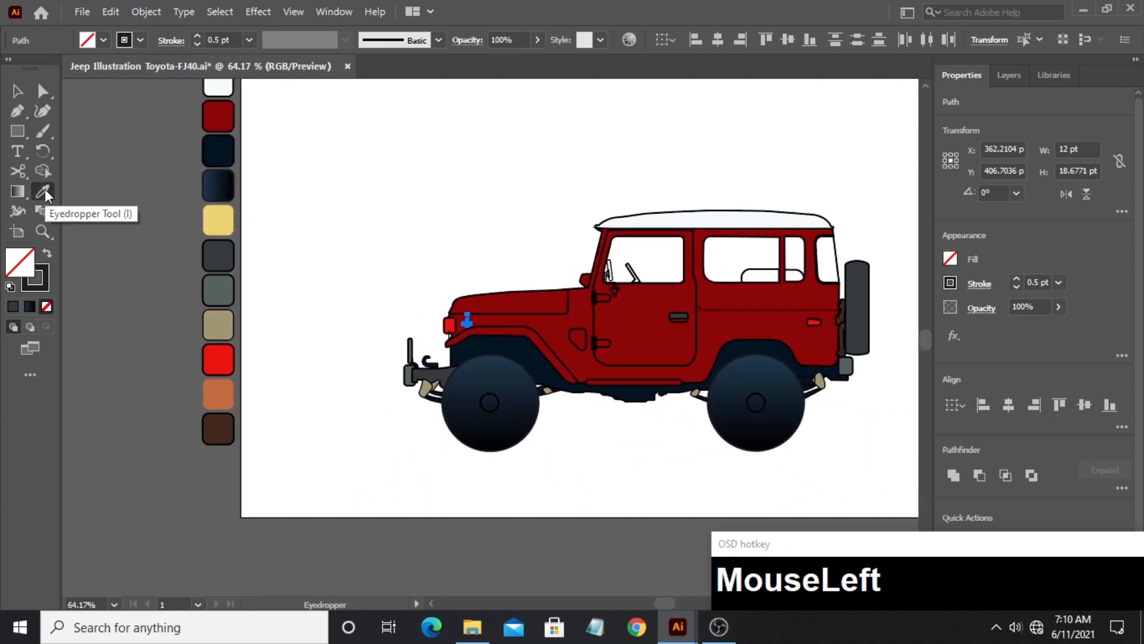
pyautogui.click(224, 318)
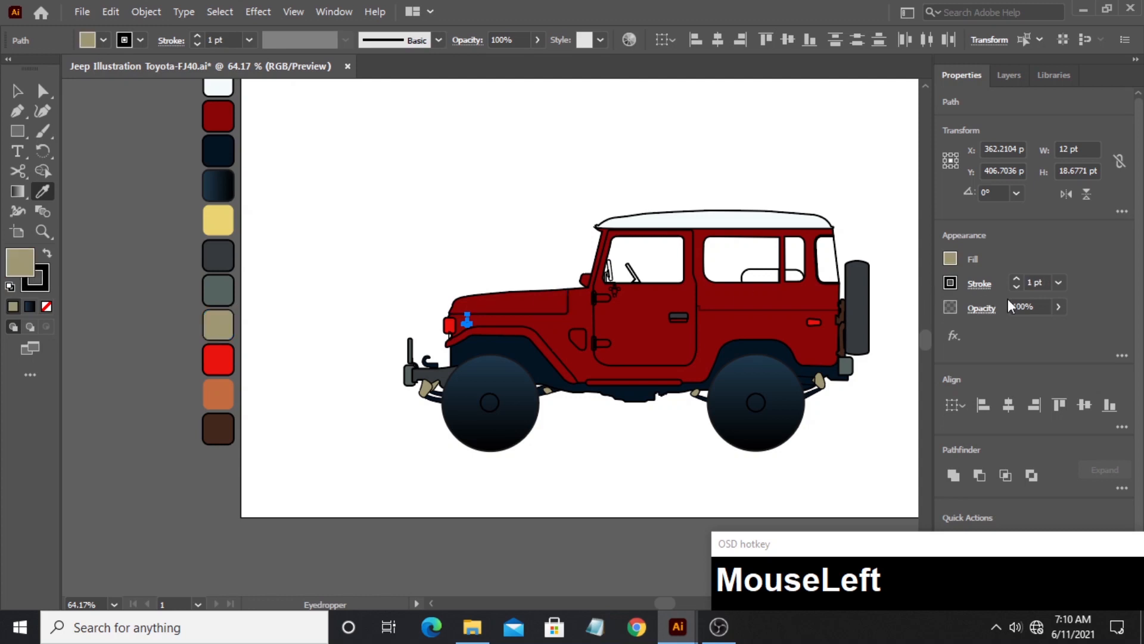
# - Try to set the stroke weight of the hood latch shapes to 0.5 pt
pyautogui.click(1047, 282)
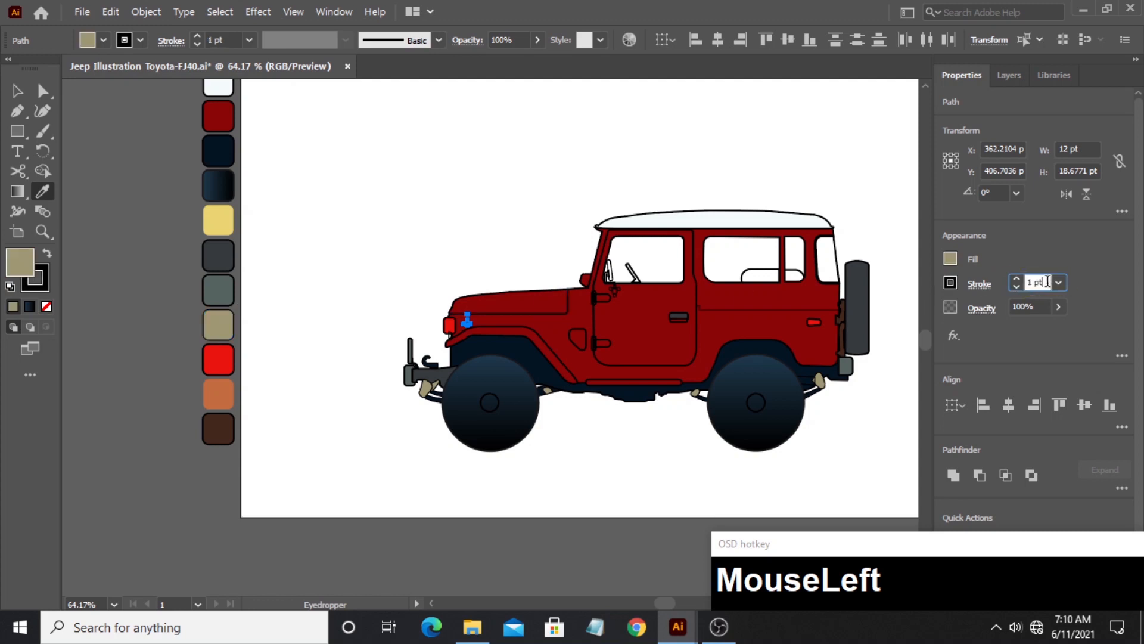
pyautogui.press('BackSpace')
pyautogui.press('BackSpace')
pyautogui.write('.5')
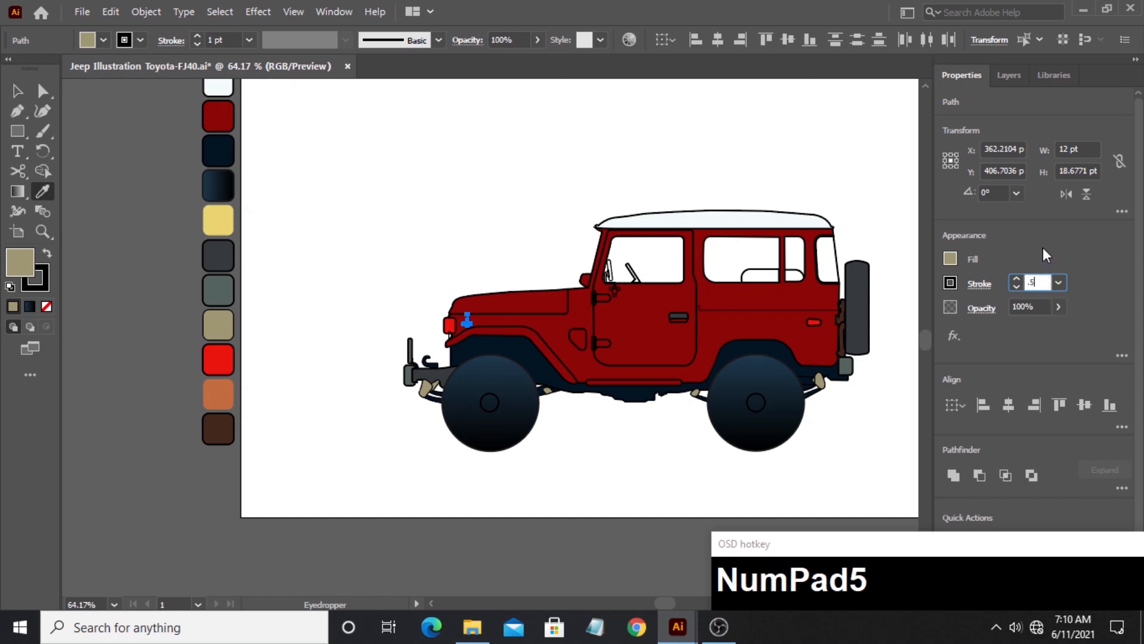
pyautogui.write('v')
pyautogui.click(1043, 248)
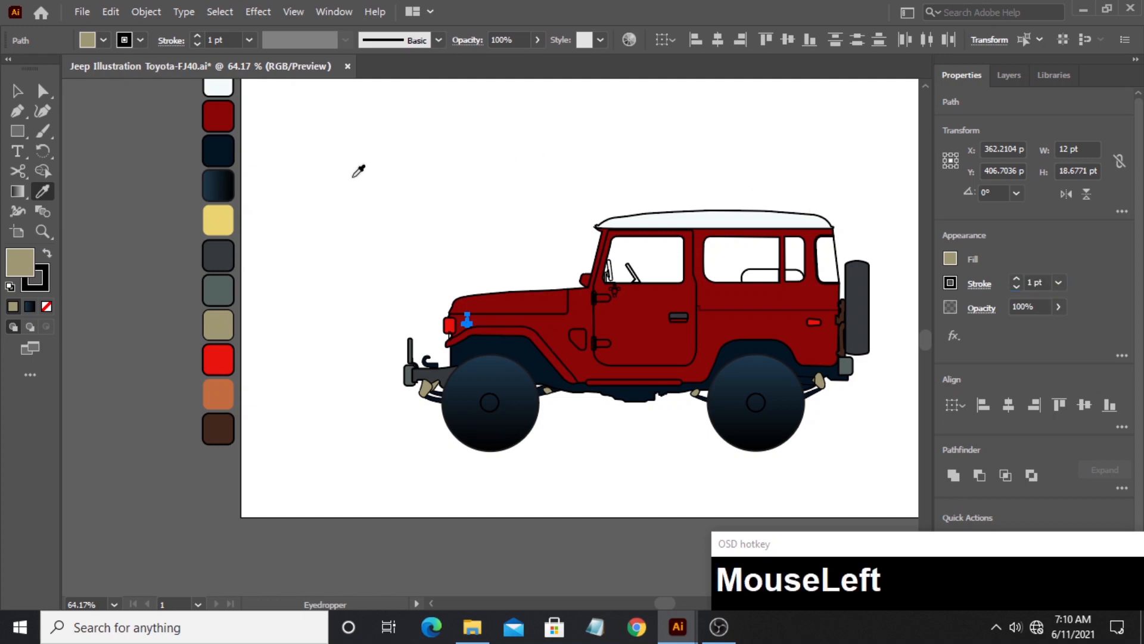
pyautogui.click(17, 90)
pyautogui.moveTo(554, 231); pyautogui.dragTo(427, 237)
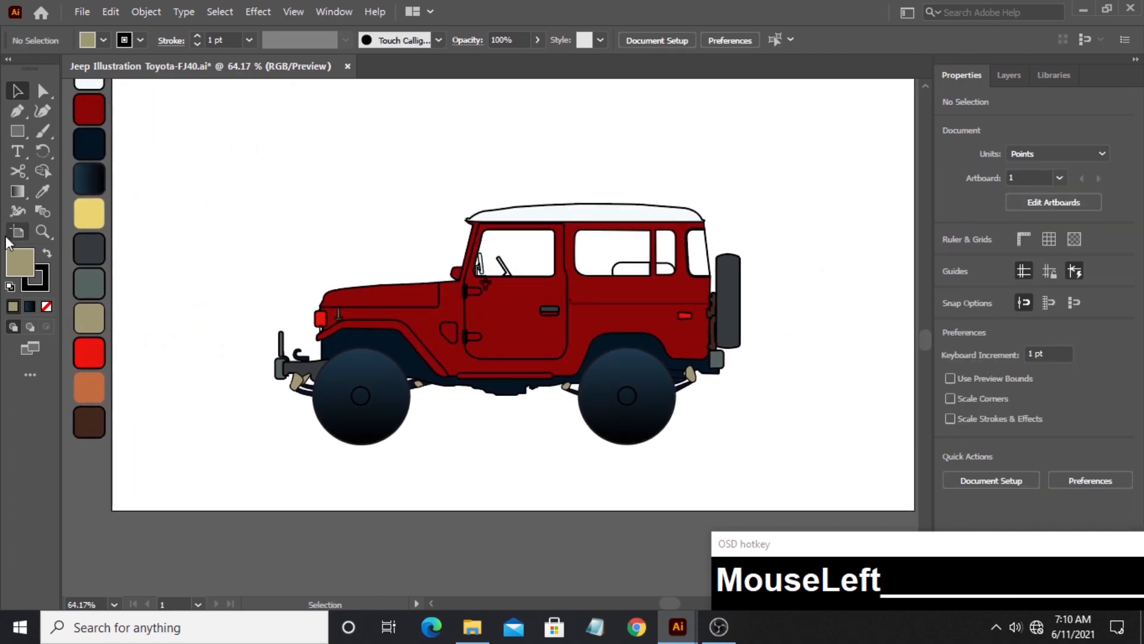
# - Fill the side mirror, its arm and all bracket pieces on the door with the slate gray sampled from the front bumper's upright post
pyautogui.click(40, 232)
pyautogui.moveTo(516, 252); pyautogui.dragTo(606, 250)
pyautogui.moveTo(460, 332); pyautogui.dragTo(673, 339)
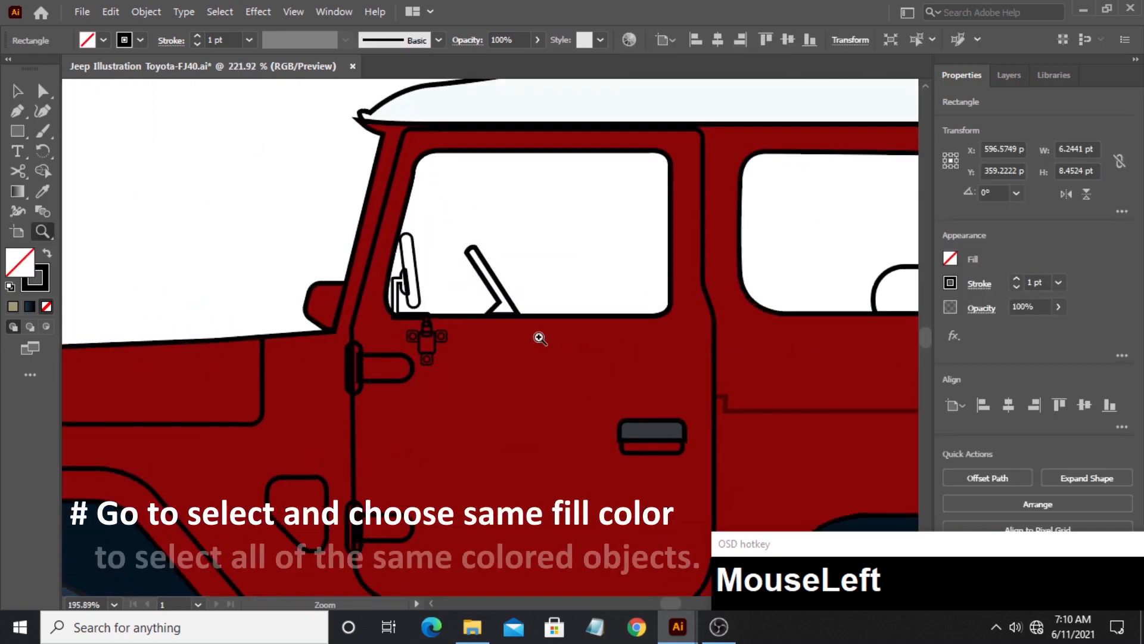
pyautogui.click(18, 91)
pyautogui.click(394, 346)
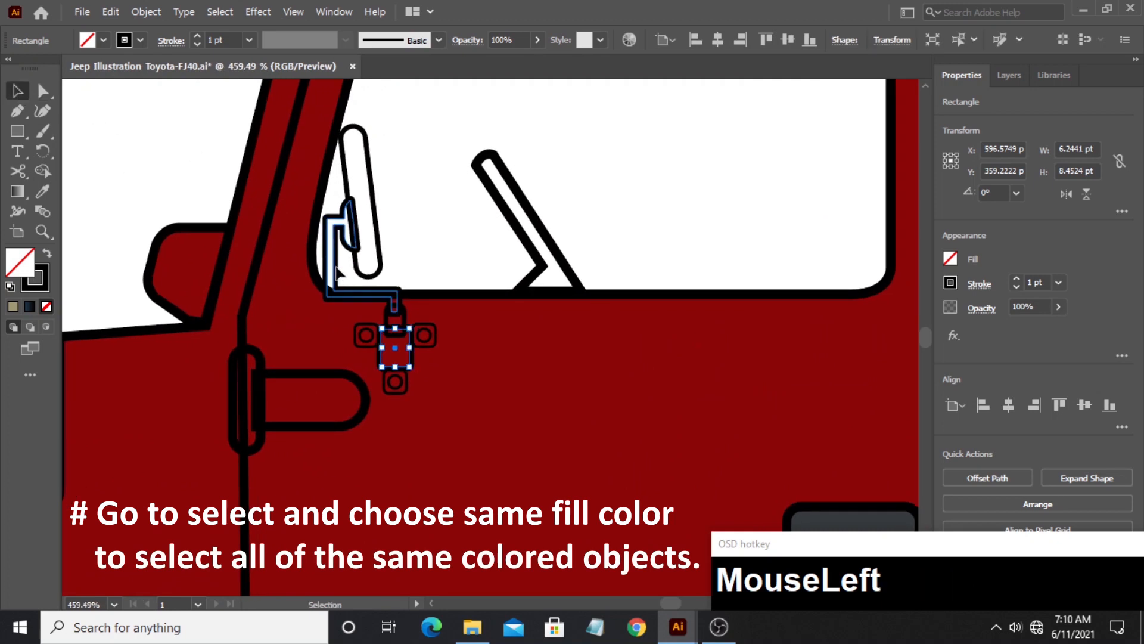
pyautogui.click(352, 301)
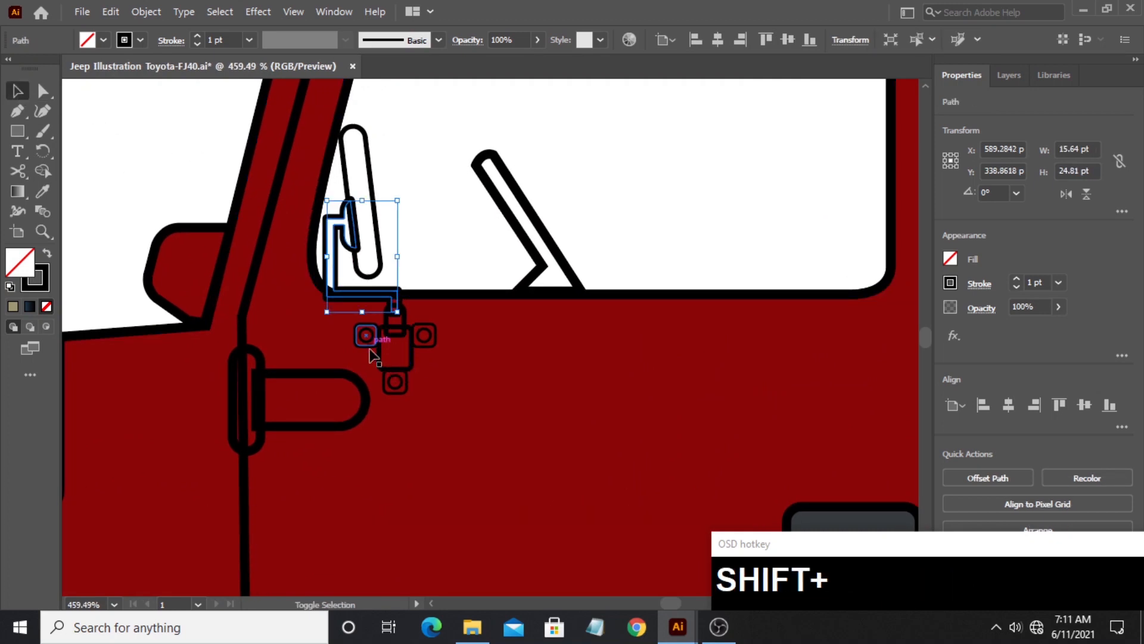
pyautogui.keyDown('shift'); pyautogui.click(396, 379); pyautogui.keyUp('shift')
pyautogui.keyDown('shift'); pyautogui.click(395, 321); pyautogui.keyUp('shift')
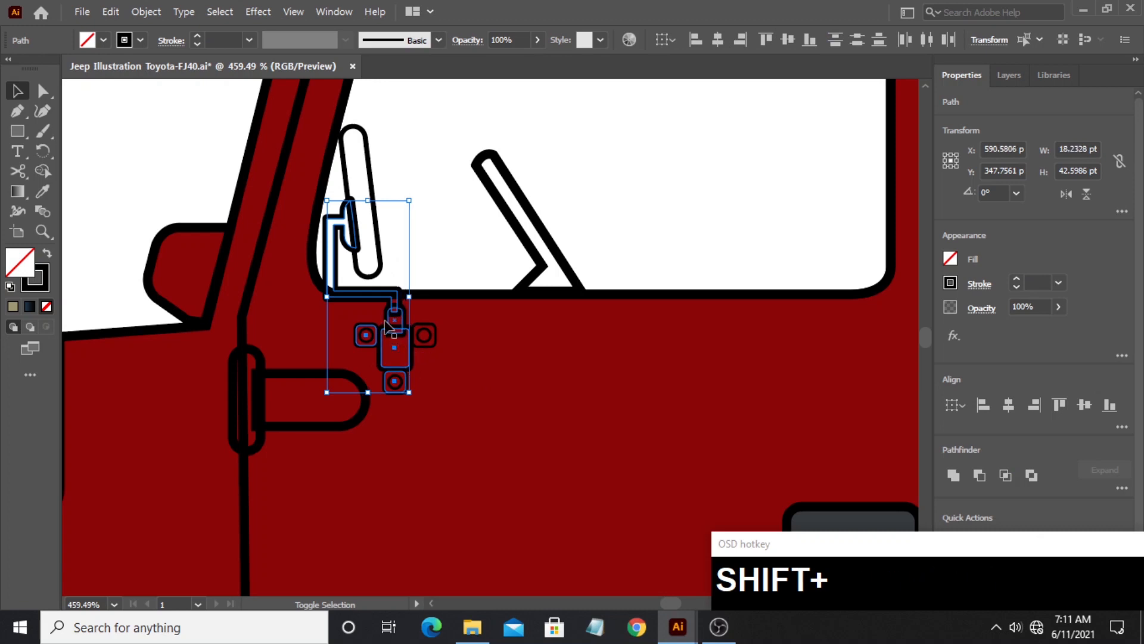
pyautogui.keyDown('shift'); pyautogui.click(423, 334); pyautogui.keyUp('shift')
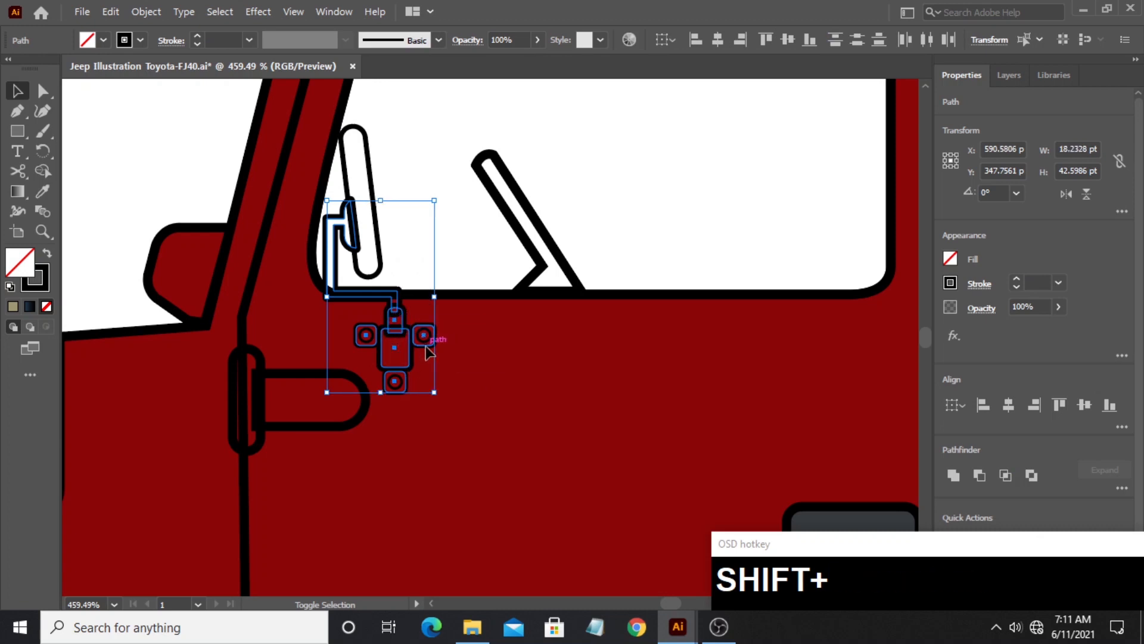
pyautogui.keyDown('shift'); pyautogui.click(368, 265); pyautogui.keyUp('shift')
pyautogui.press('z')
pyautogui.moveTo(391, 297); pyautogui.dragTo(457, 339)
pyautogui.moveTo(403, 339); pyautogui.dragTo(403, 338)
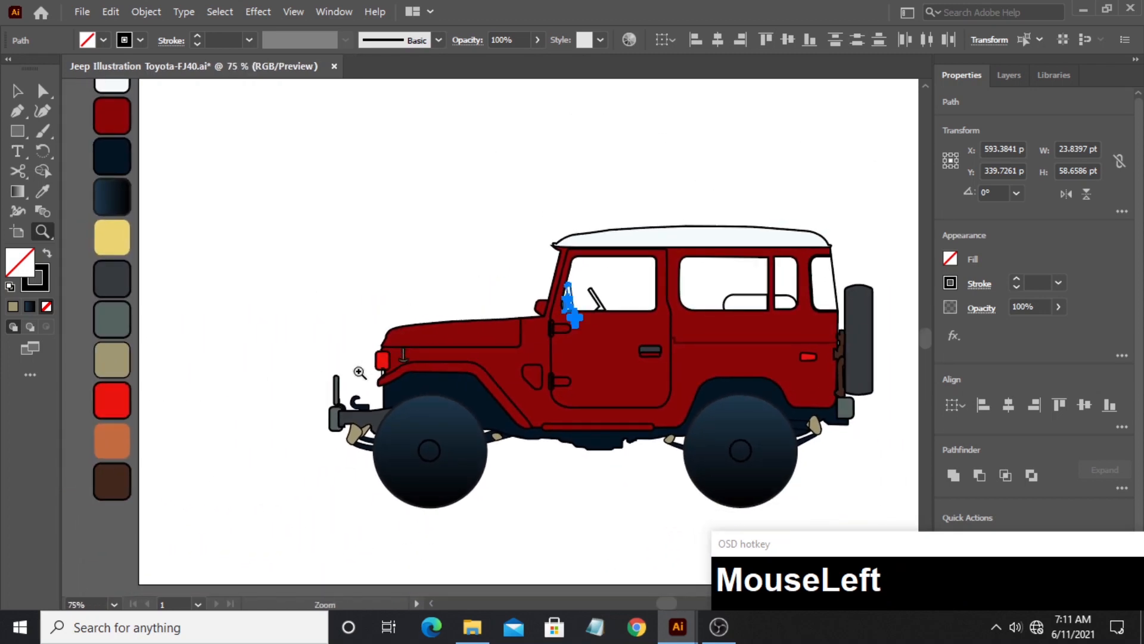
pyautogui.press('i')
pyautogui.click(334, 386)
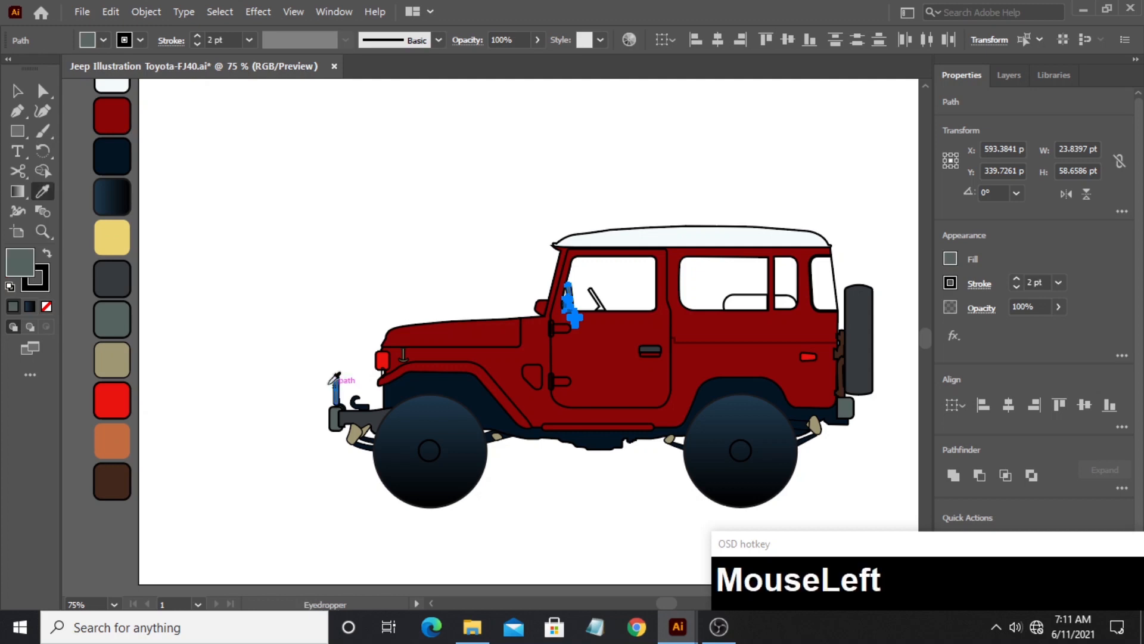
# - Change the fill of the side mirror and its bracket pieces to a lighter gray shade
pyautogui.click(42, 232)
pyautogui.moveTo(651, 332); pyautogui.dragTo(799, 294)
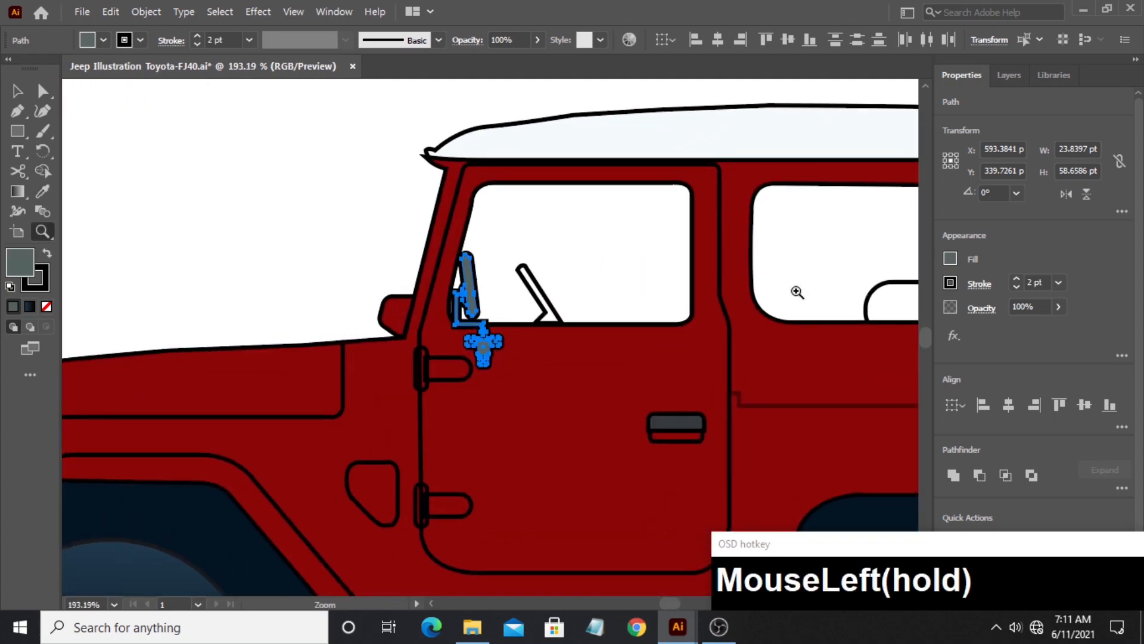
pyautogui.doubleClick(20, 262)
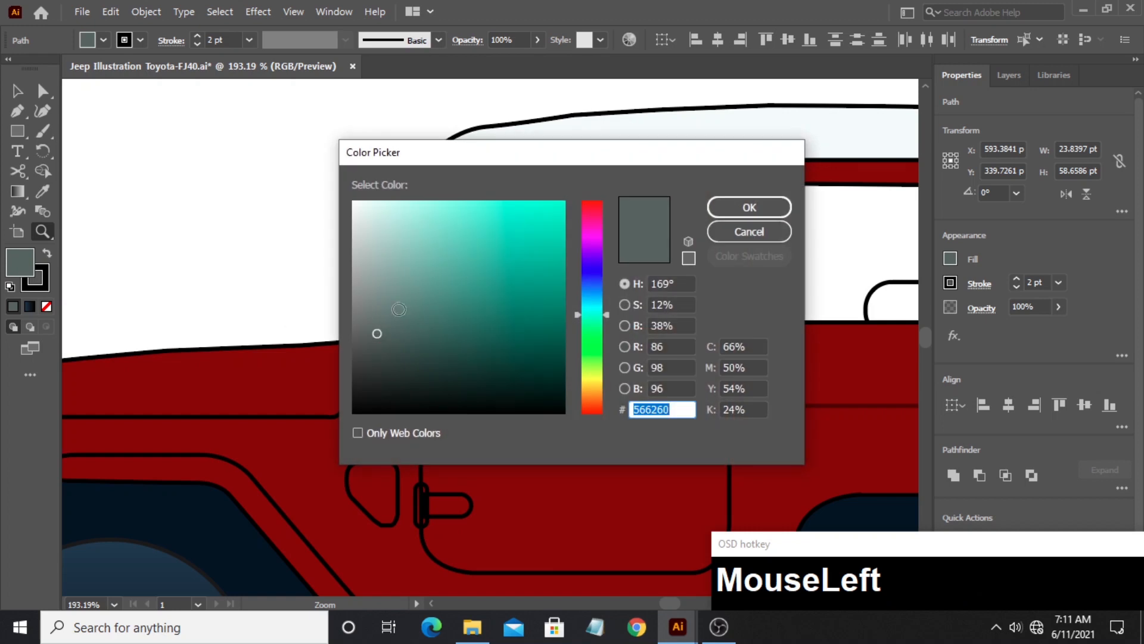
pyautogui.click(366, 296)
pyautogui.click(749, 207)
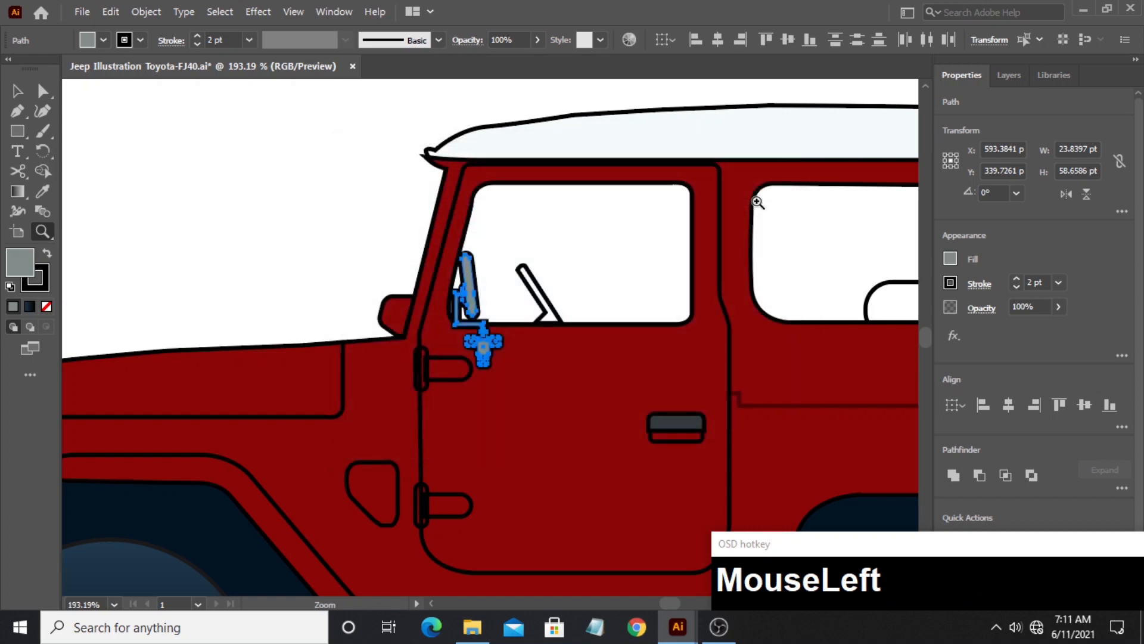
# - Set the stroke weight of the side mirror and bracket pieces to 1 pt and deselect them
pyautogui.click(18, 91)
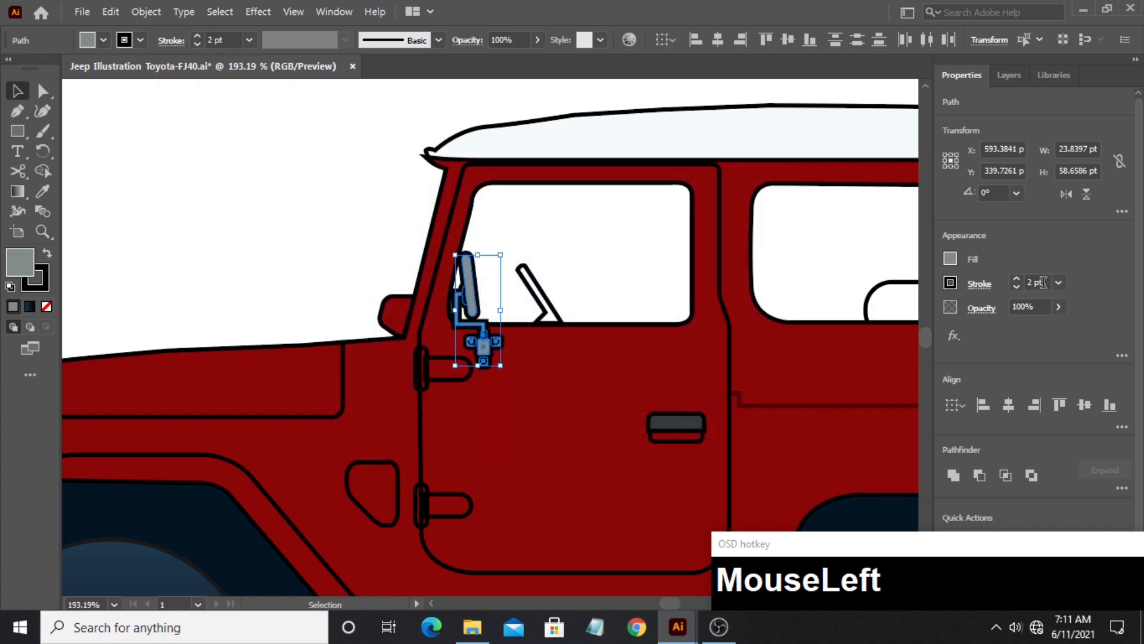
pyautogui.click(1046, 282)
pyautogui.press('BackSpace')
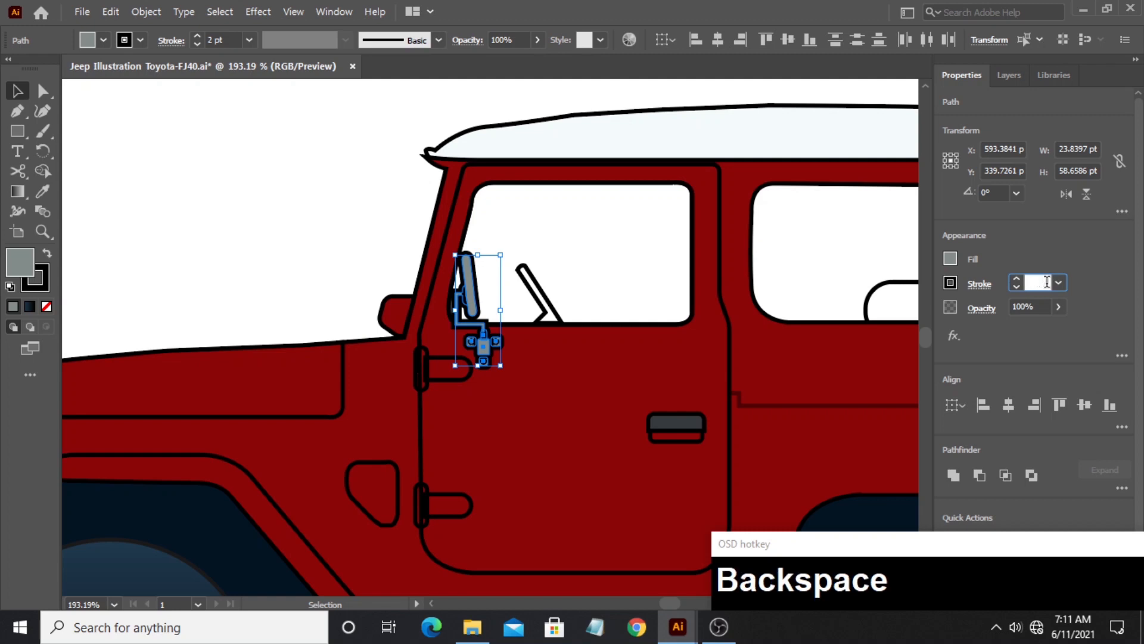
pyautogui.write('1')
pyautogui.click(1045, 258)
pyautogui.click(612, 278)
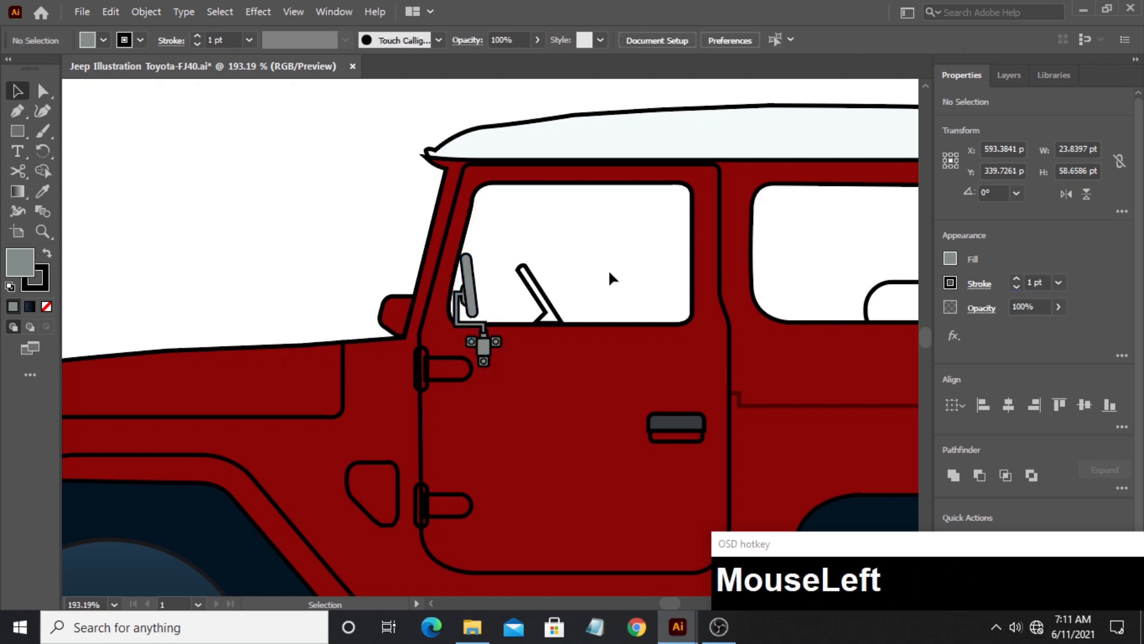
# - Fill the steering wheel in the door window and the seat in the large rear side window with the wheel arch's dark navy
pyautogui.click(536, 281)
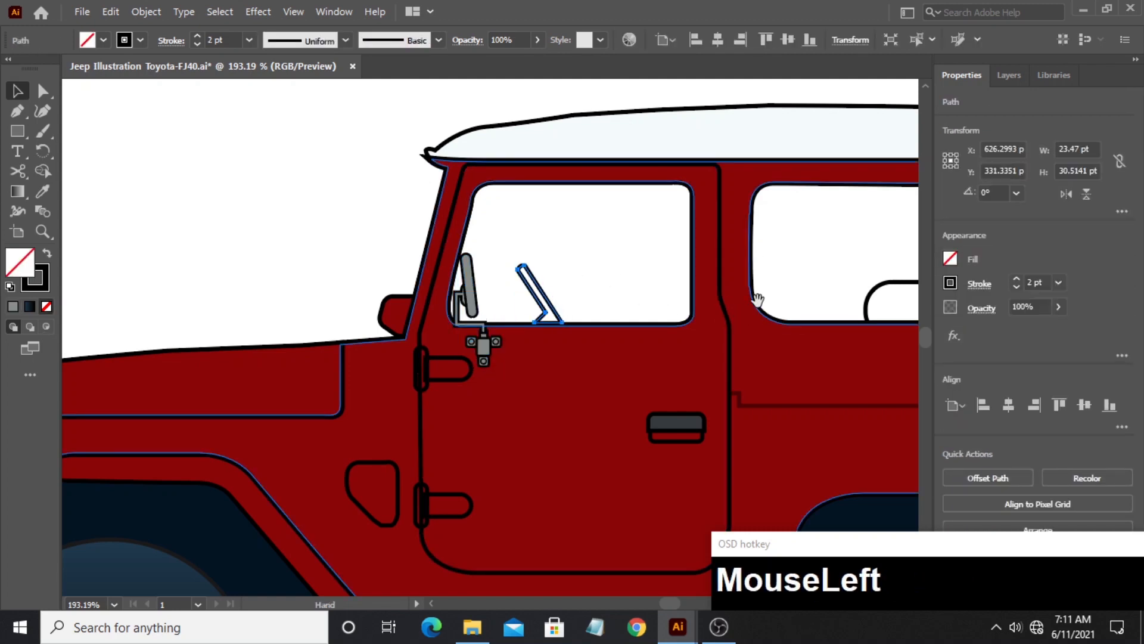
pyautogui.moveTo(757, 299); pyautogui.dragTo(543, 291)
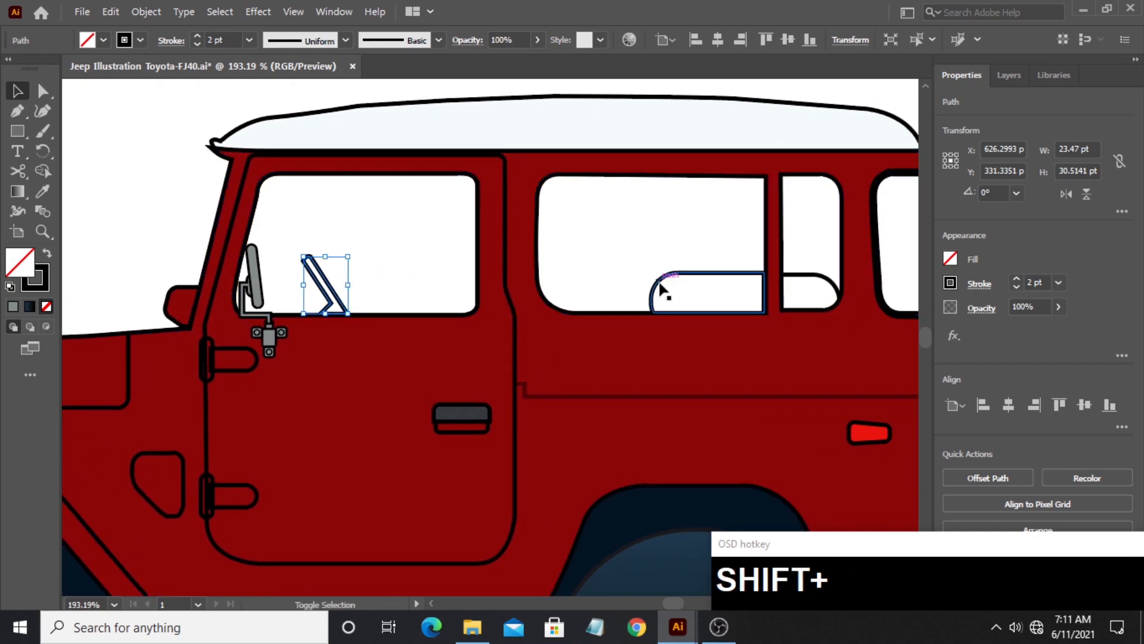
pyautogui.keyDown('shift'); pyautogui.click(661, 286); pyautogui.keyUp('shift')
pyautogui.hotkey('shift', 'i')
pyautogui.click(620, 517)
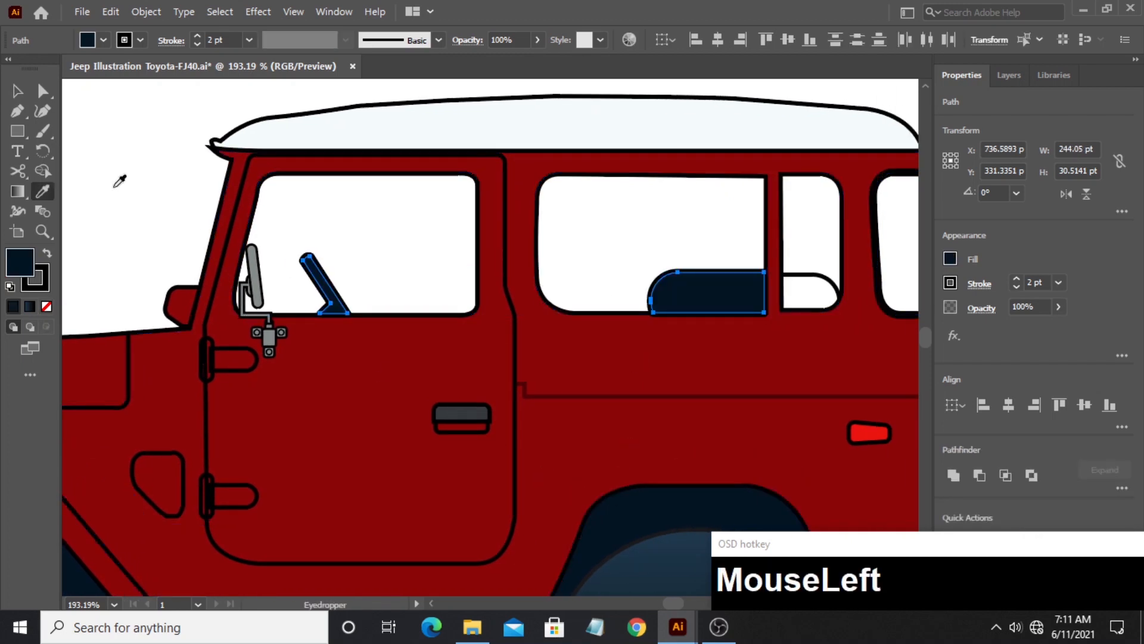
pyautogui.press('v')
pyautogui.click(131, 184)
pyautogui.press('z')
pyautogui.moveTo(590, 285); pyautogui.dragTo(343, 234)
pyautogui.moveTo(346, 244); pyautogui.dragTo(400, 280)
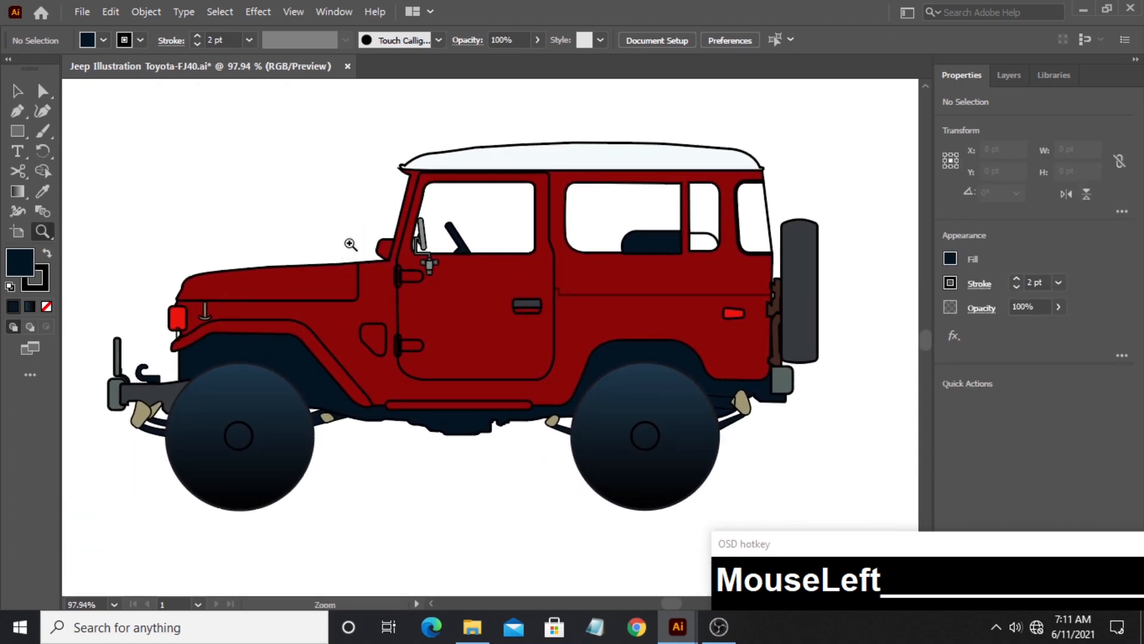
pyautogui.press('v')
pyautogui.click(115, 393)
pyautogui.click(139, 460)
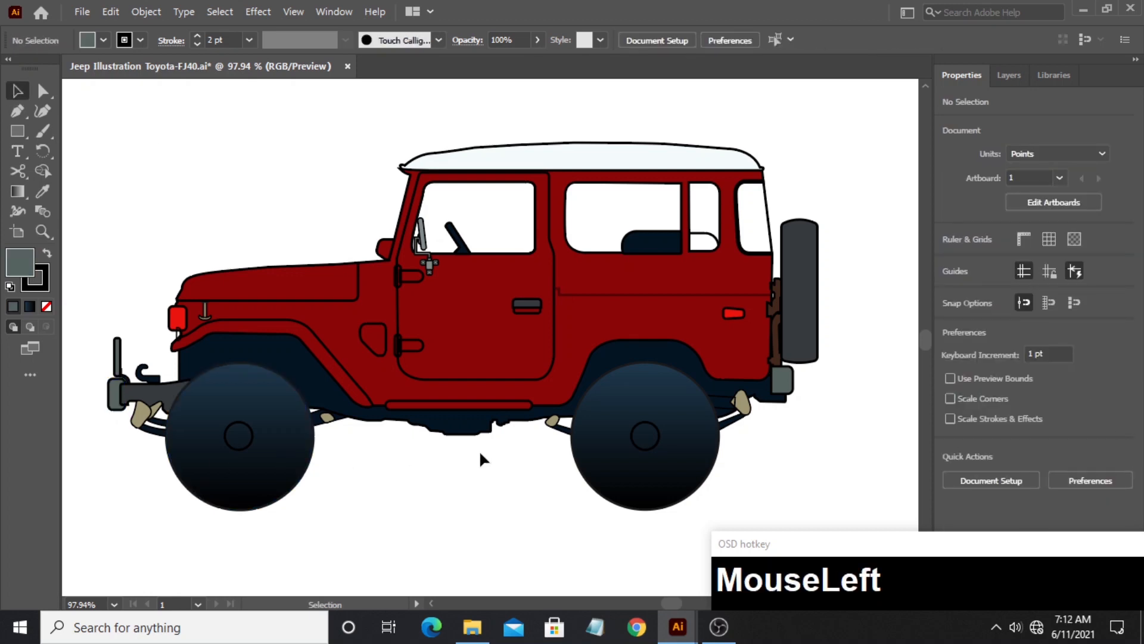
# - Fill the pipe behind the rear wheel with the light gray sampled from the side mirror
pyautogui.click(738, 408)
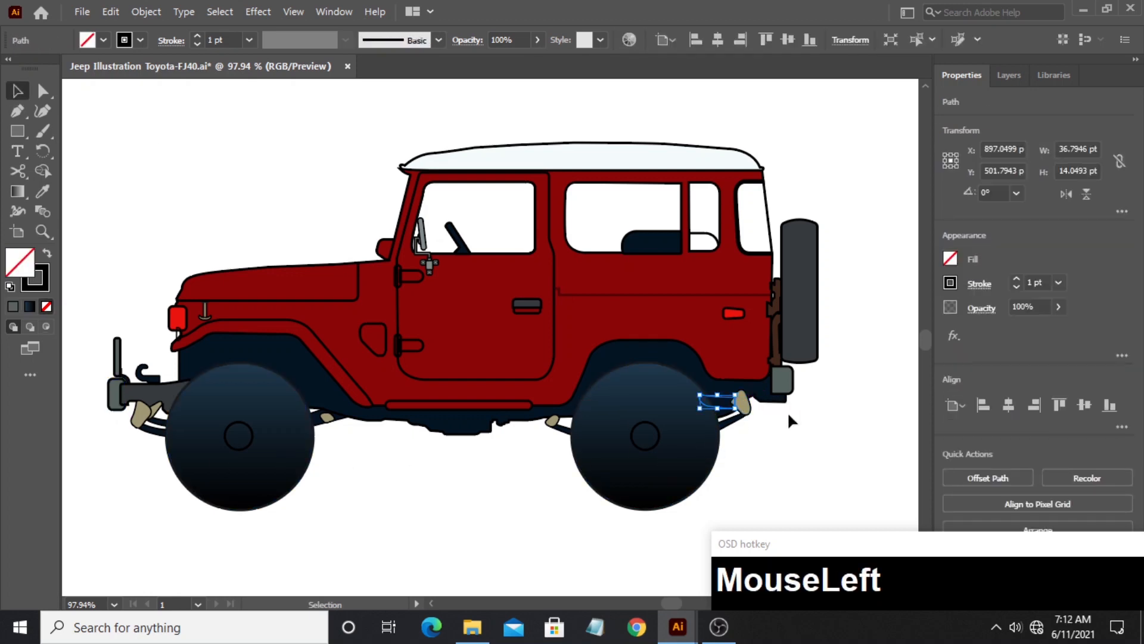
pyautogui.click(708, 401)
pyautogui.click(758, 442)
pyautogui.click(721, 406)
pyautogui.press('i')
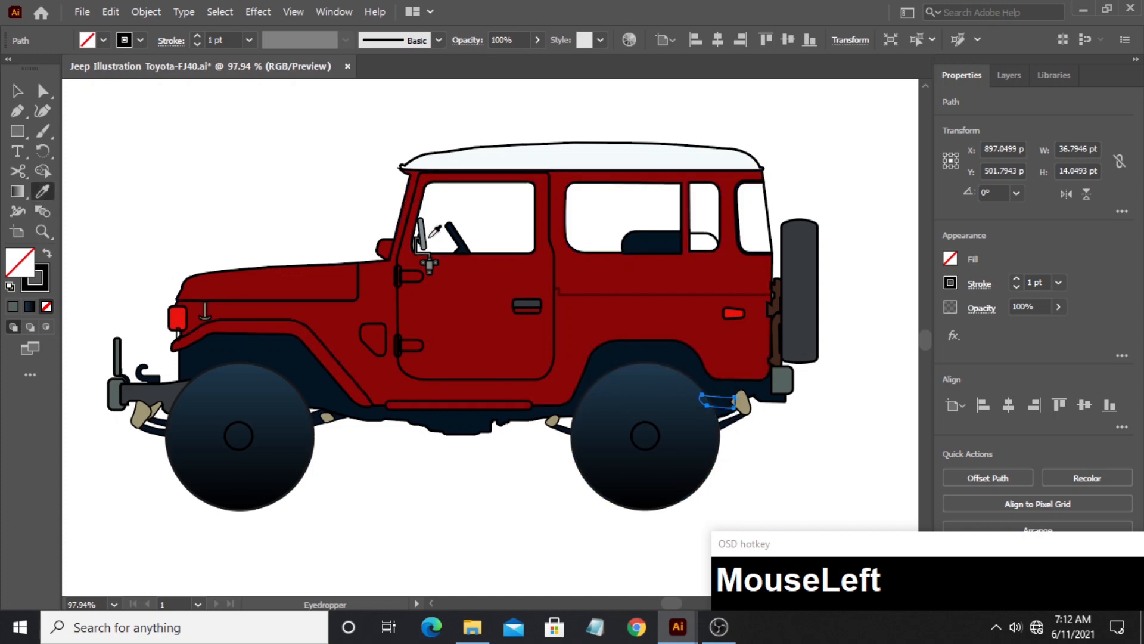
pyautogui.click(422, 239)
pyautogui.click(19, 91)
pyautogui.click(205, 182)
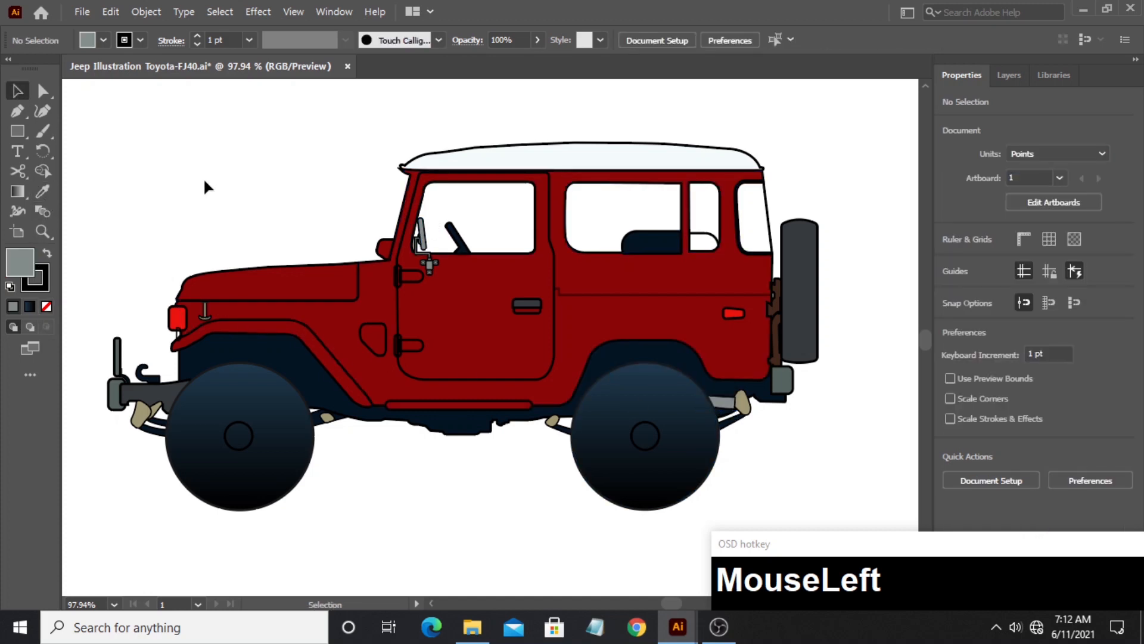
# - Draw a narrow vertical ellipse with the Ellipse tool over the open end of the pipe behind the rear wheel
pyautogui.click(48, 232)
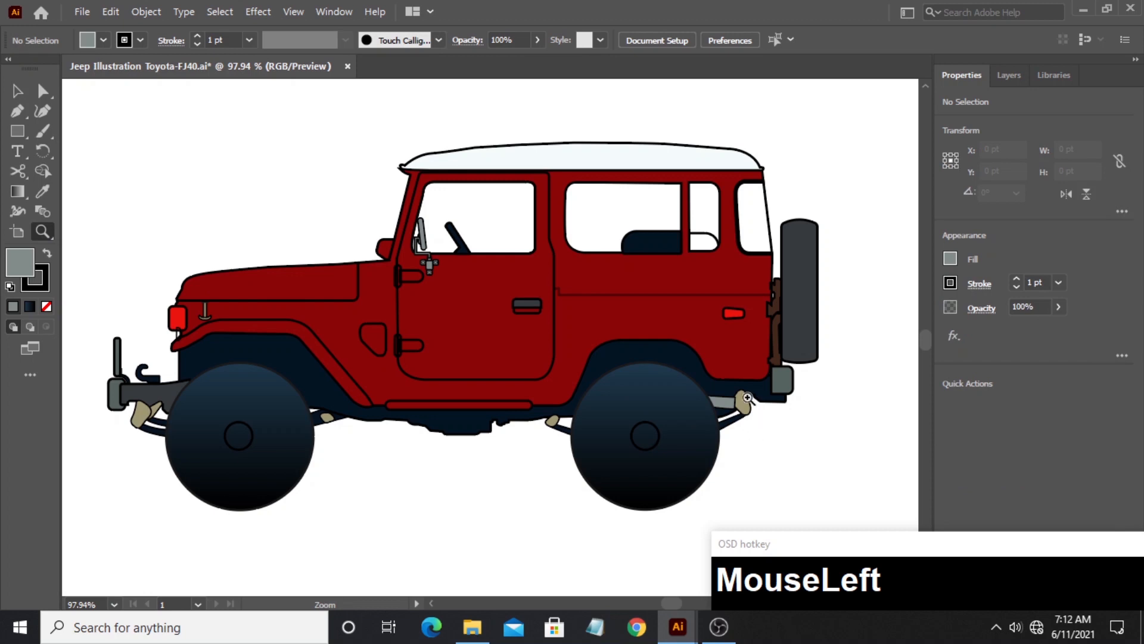
pyautogui.moveTo(769, 444); pyautogui.dragTo(387, 246)
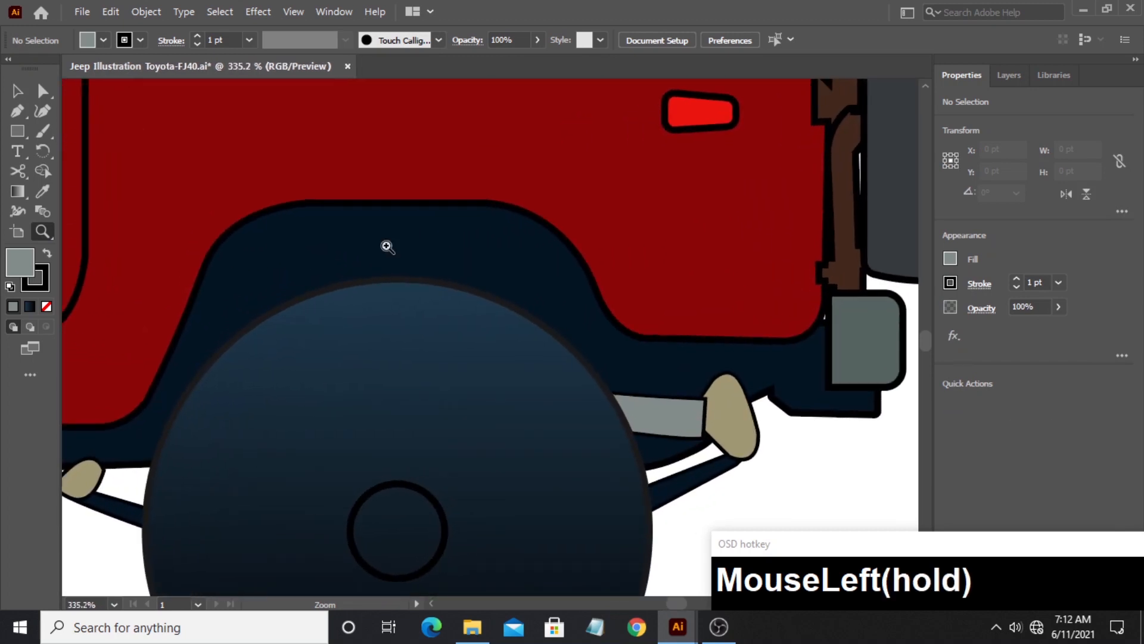
pyautogui.click(18, 130)
pyautogui.click(48, 157)
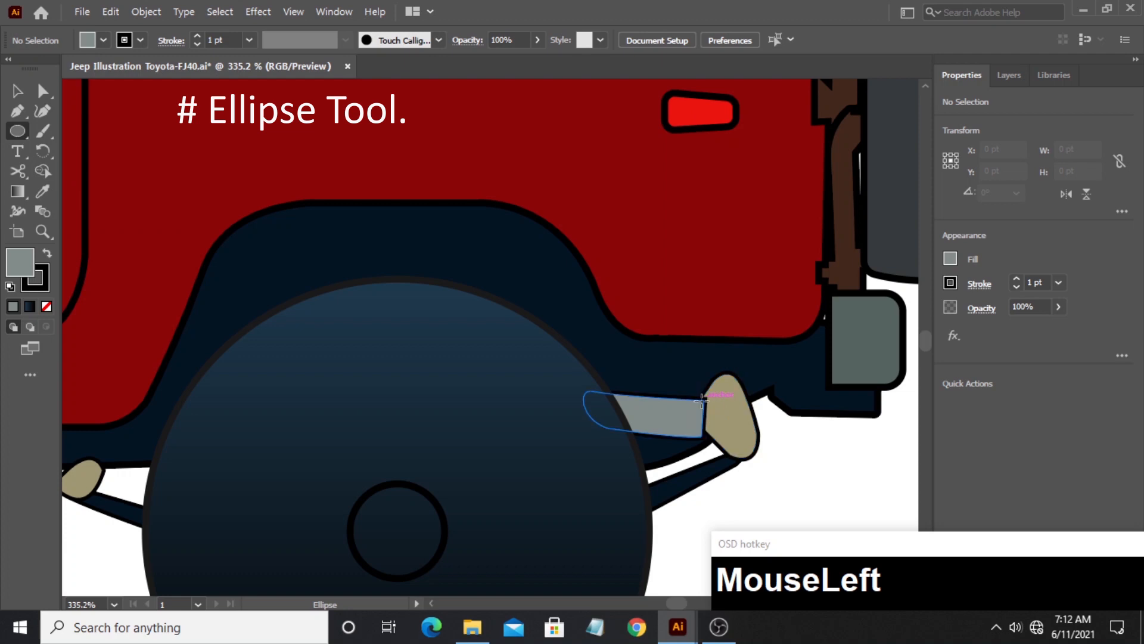
pyautogui.moveTo(702, 399); pyautogui.dragTo(697, 427)
# - Fill the ellipse at the pipe's end with a near-black gray and deselect it
pyautogui.press('v')
pyautogui.doubleClick(17, 261)
pyautogui.moveTo(351, 351); pyautogui.dragTo(353, 384)
pyautogui.click(739, 208)
pyautogui.click(774, 511)
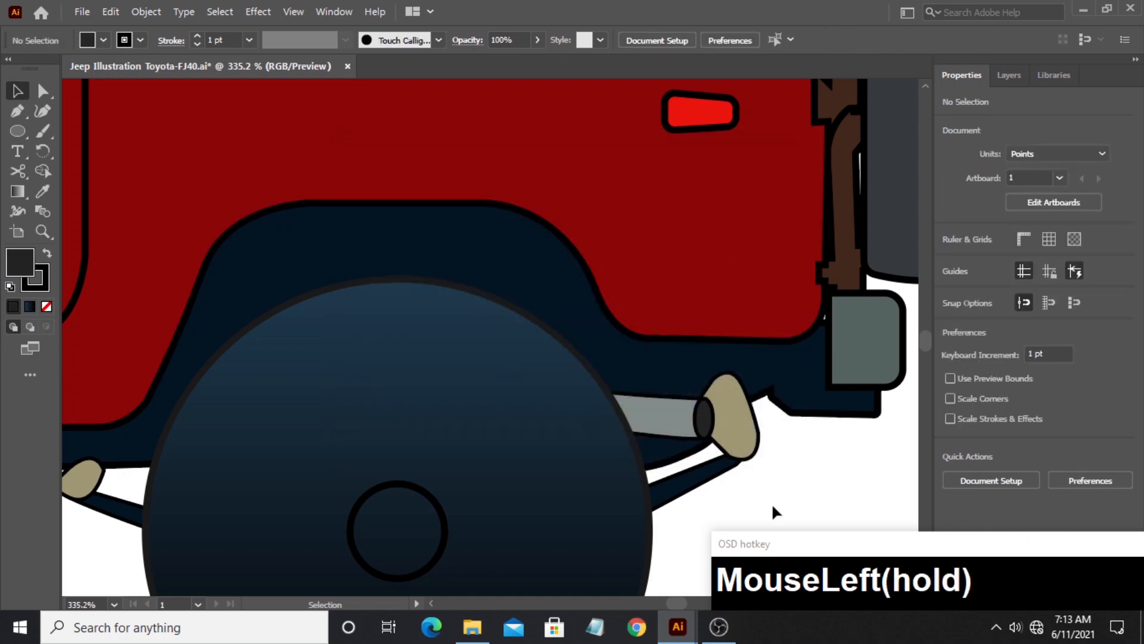
# - Fill the seat portion in the small rear side window with the dark navy of the adjoining seat shape
pyautogui.click(41, 231)
pyautogui.moveTo(635, 328); pyautogui.dragTo(624, 324)
pyautogui.click(17, 90)
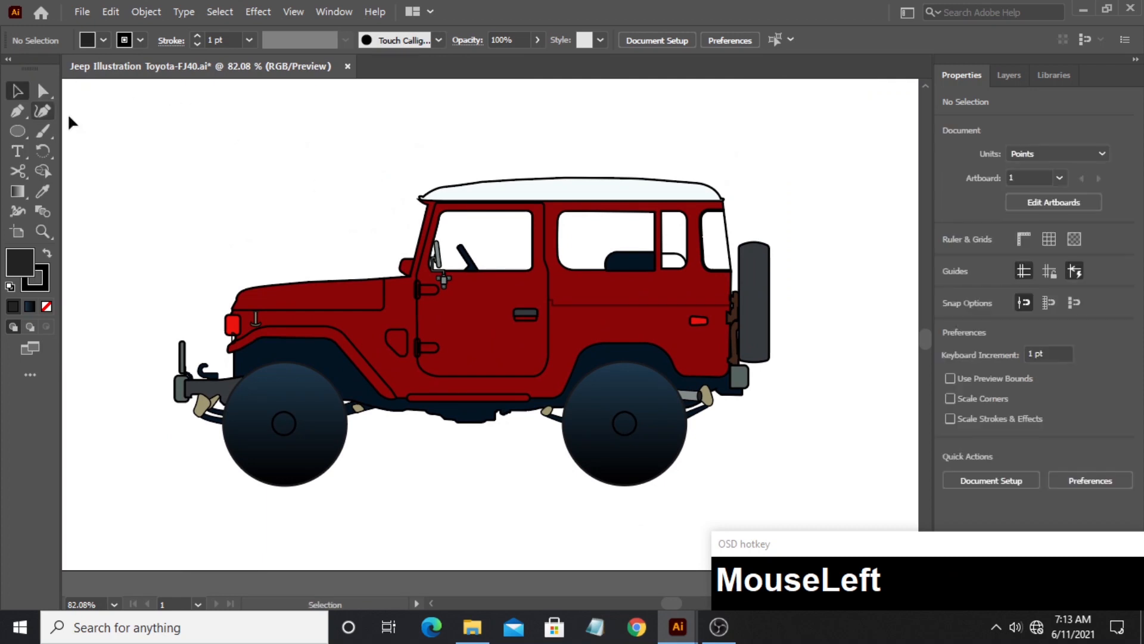
pyautogui.click(677, 260)
pyautogui.press('i')
pyautogui.click(629, 260)
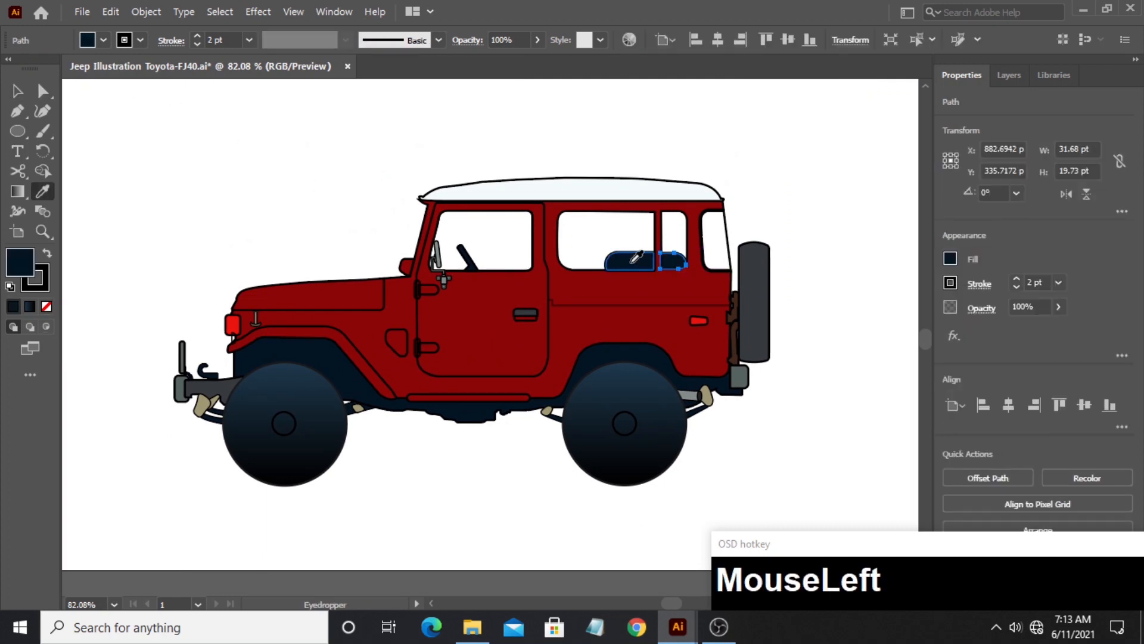
pyautogui.click(17, 91)
pyautogui.click(257, 211)
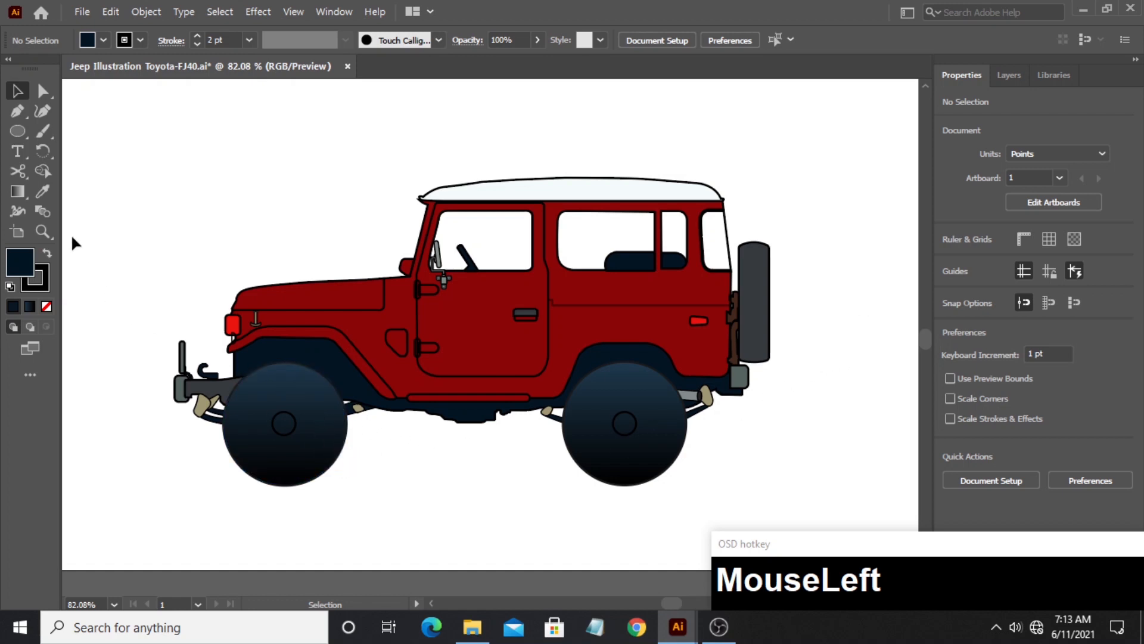
# - Place a duplicate of the rear tire circle straight below the artboard
pyautogui.click(42, 231)
pyautogui.moveTo(425, 279); pyautogui.dragTo(465, 318)
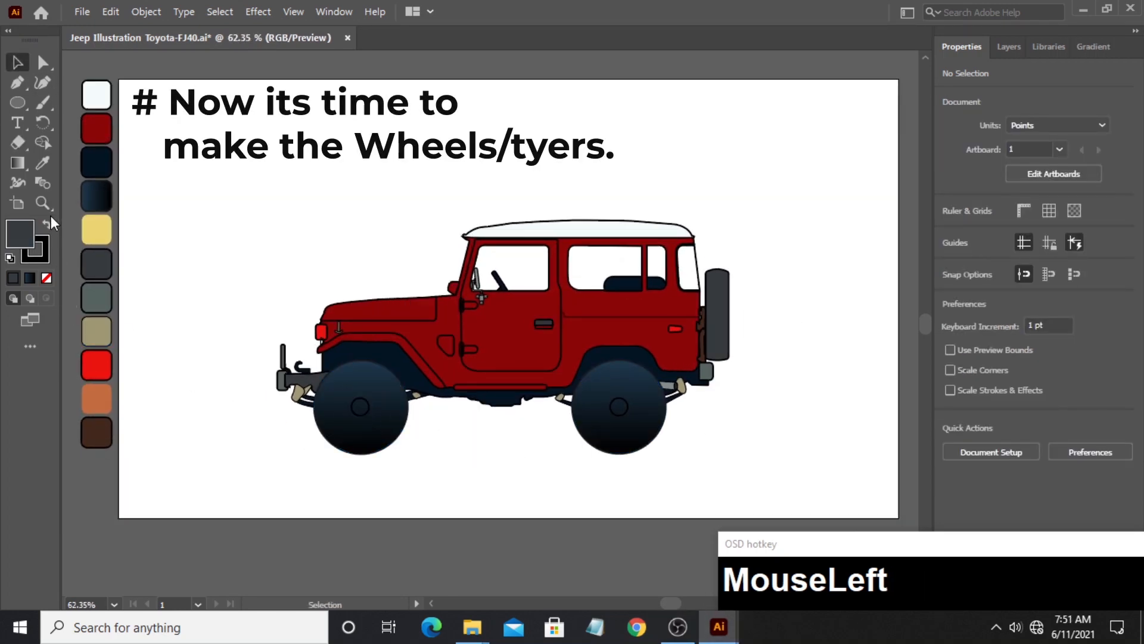
pyautogui.moveTo(398, 418); pyautogui.dragTo(410, 249)
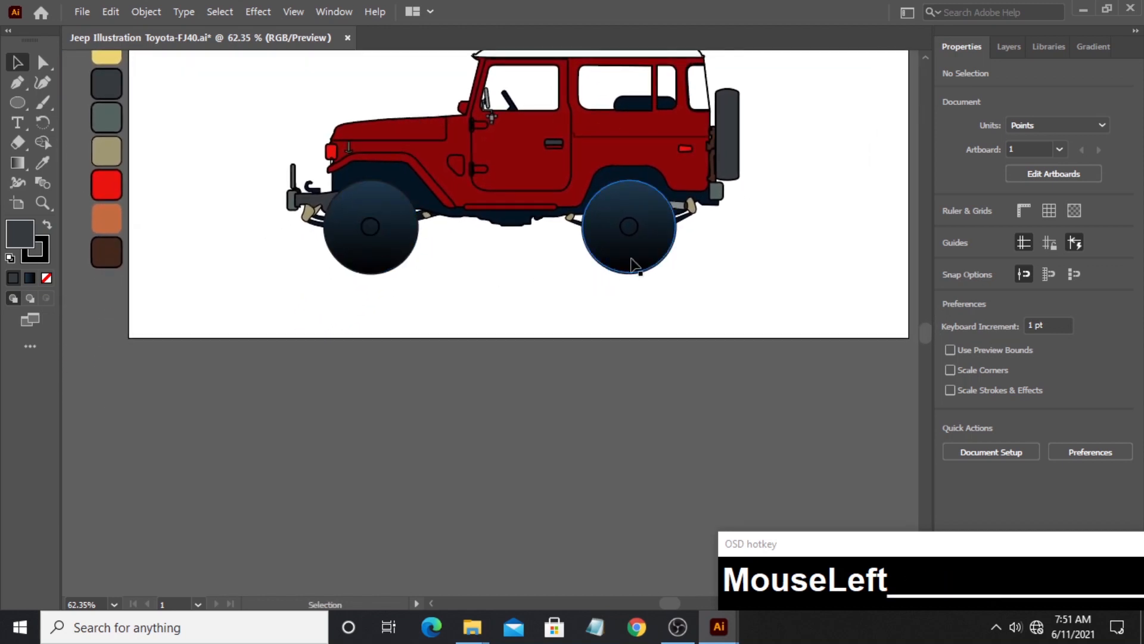
pyautogui.click(637, 262)
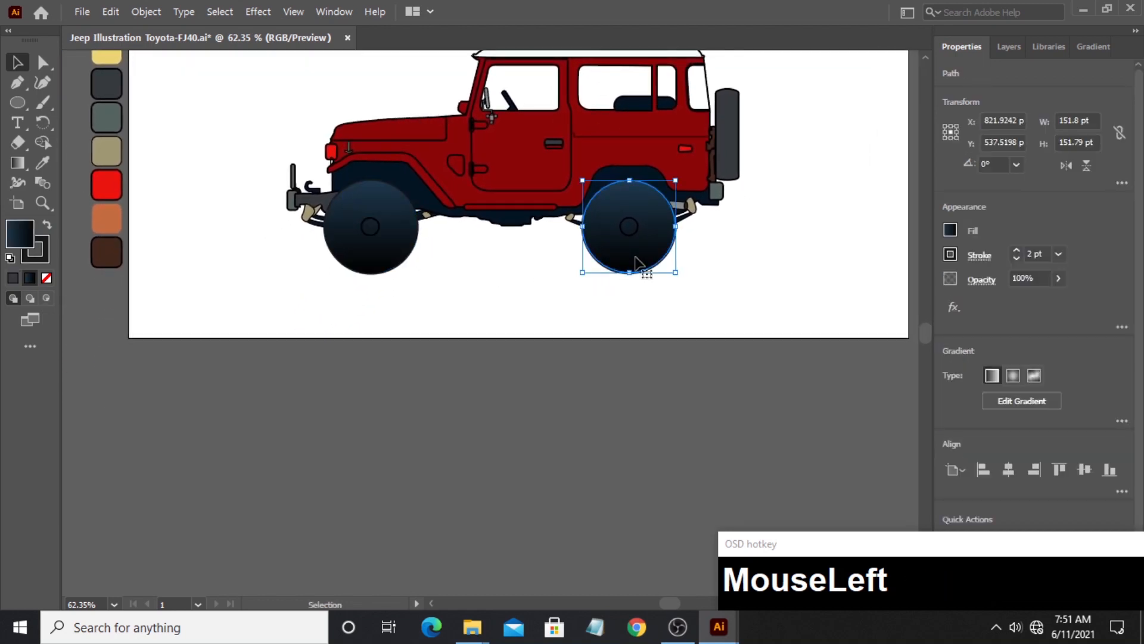
pyautogui.moveTo(637, 262); pyautogui.dragTo(635, 484)
pyautogui.click(731, 459)
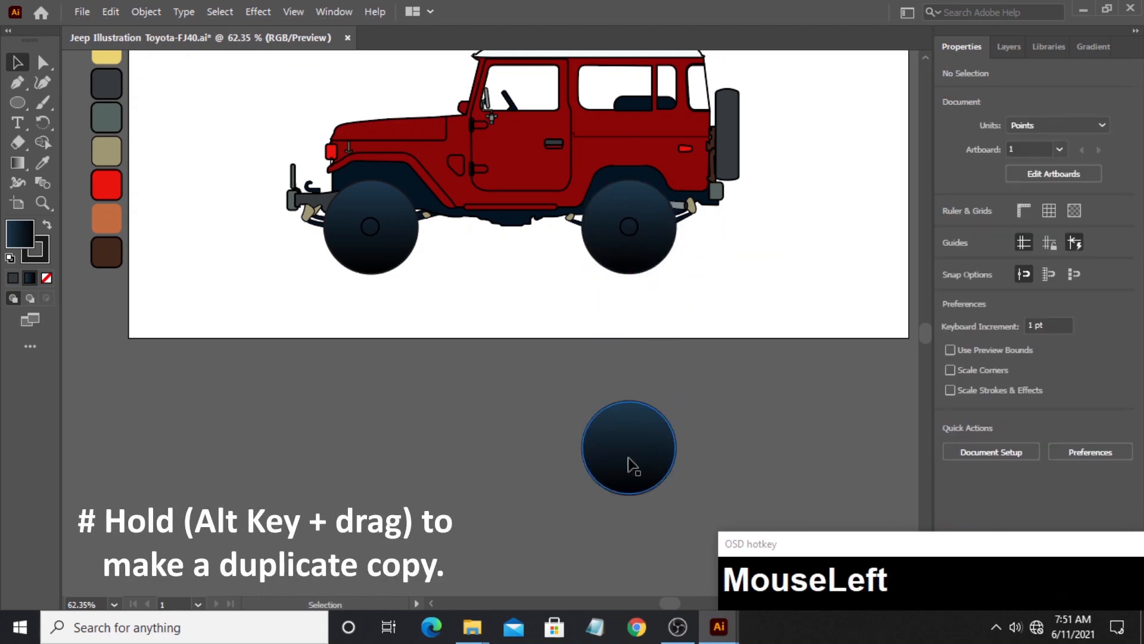
# - Duplicate the tire circle below the artboard horizontally to its left, leaving a small gap between the two
pyautogui.click(658, 448)
pyautogui.press('alt')
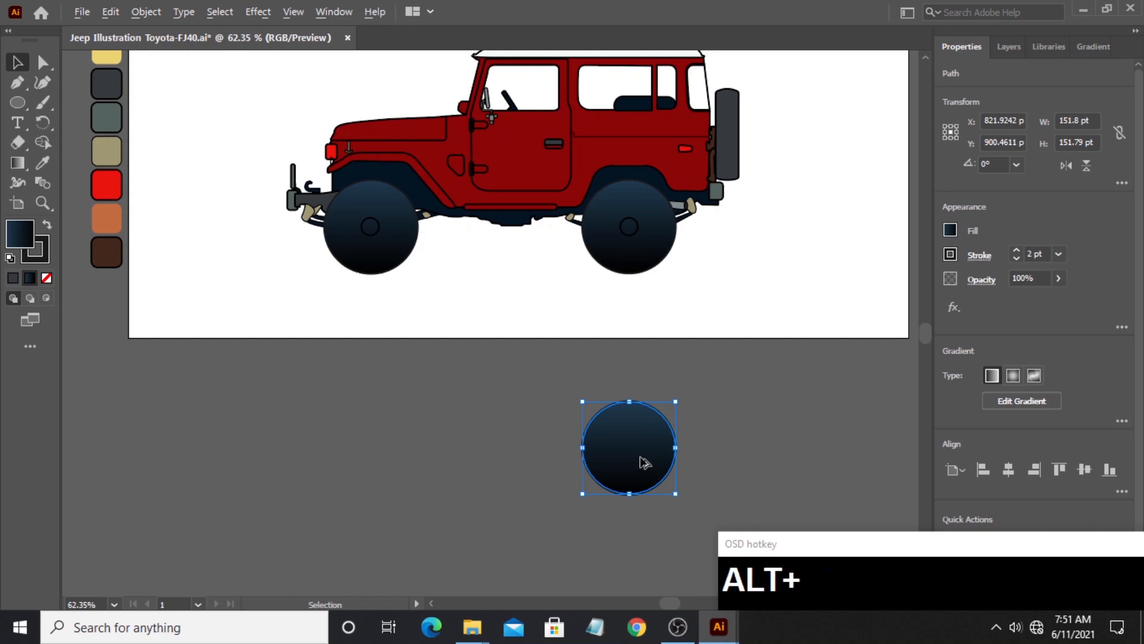
pyautogui.moveTo(645, 462); pyautogui.dragTo(512, 459)
pyautogui.press('shift')
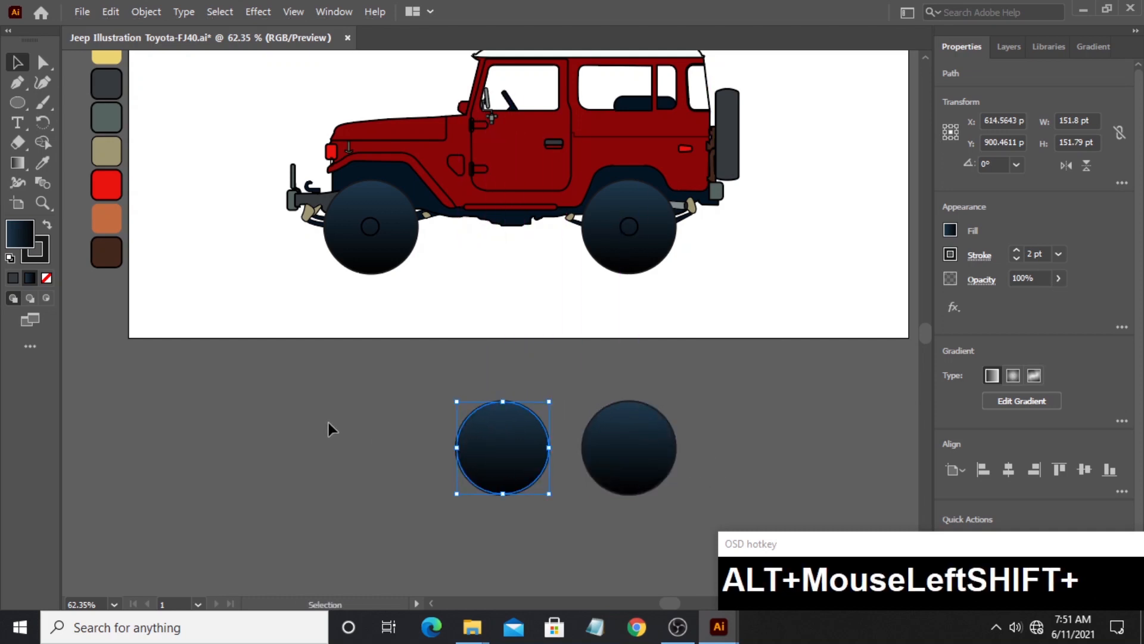
pyautogui.click(340, 429)
# - Offset the left duplicate tire circle's path inward by -5 pt with miter joins, then deselect it
pyautogui.click(519, 477)
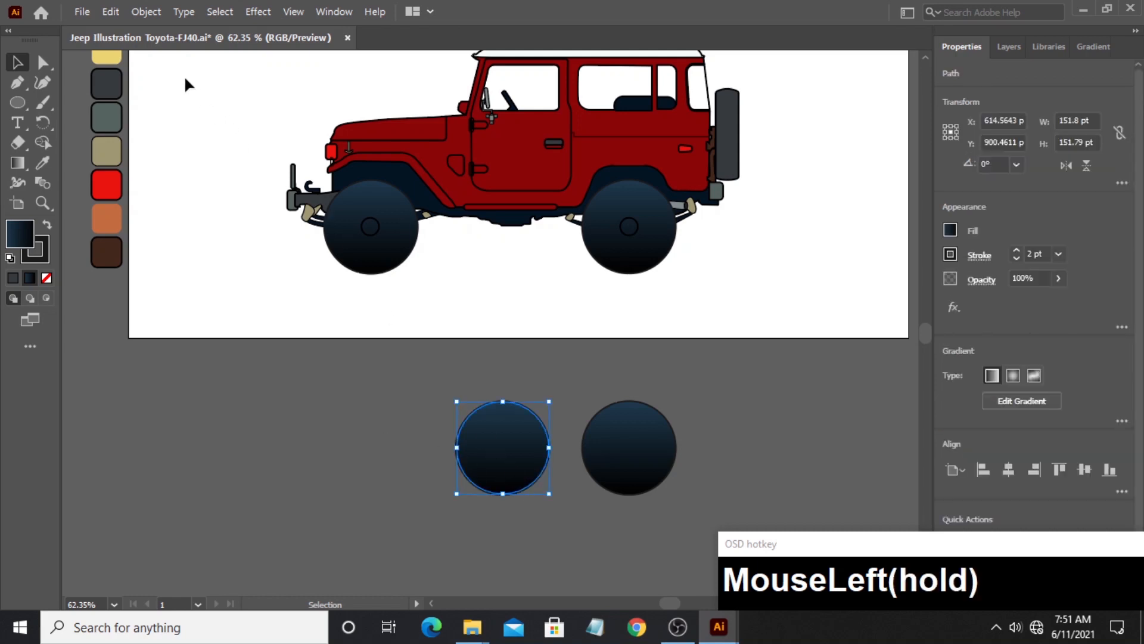
pyautogui.click(146, 12)
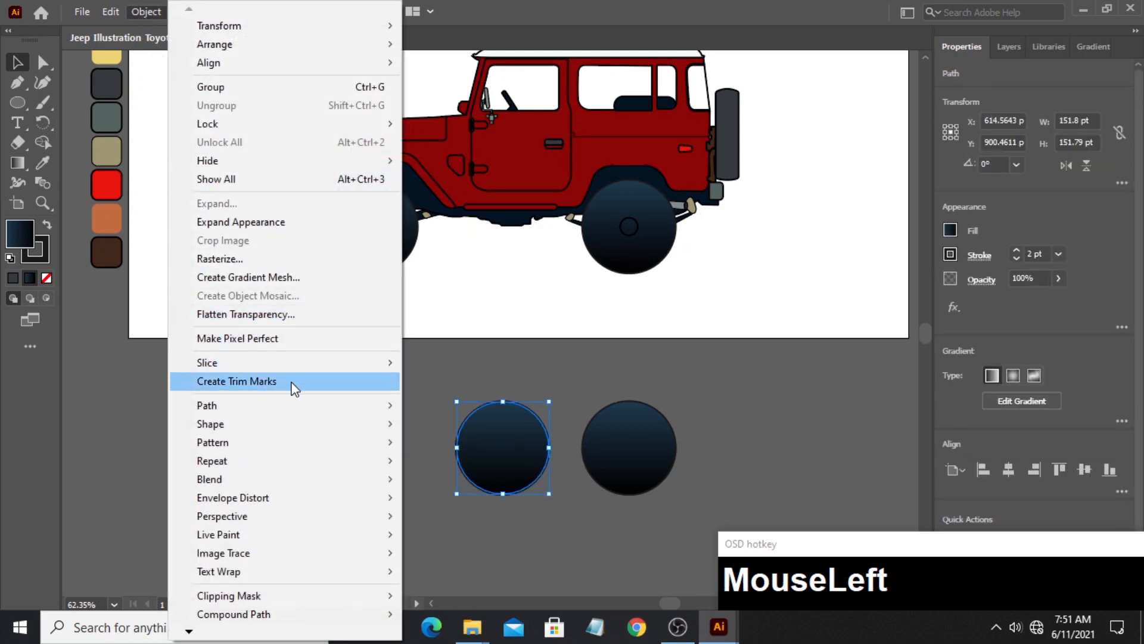
pyautogui.moveTo(312, 406)
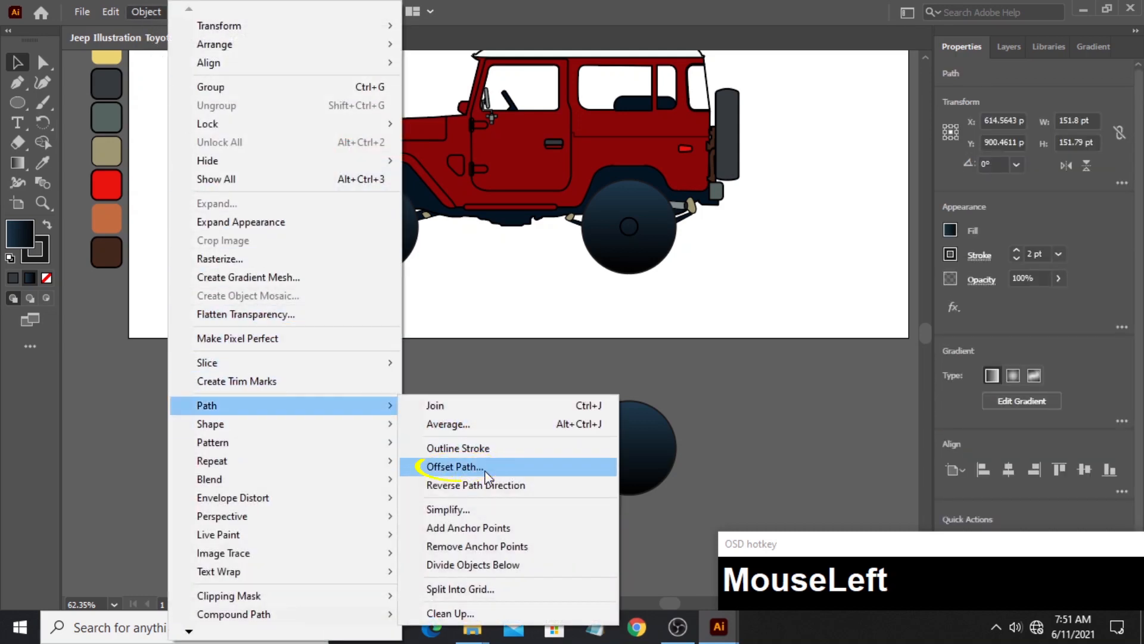
pyautogui.click(458, 466)
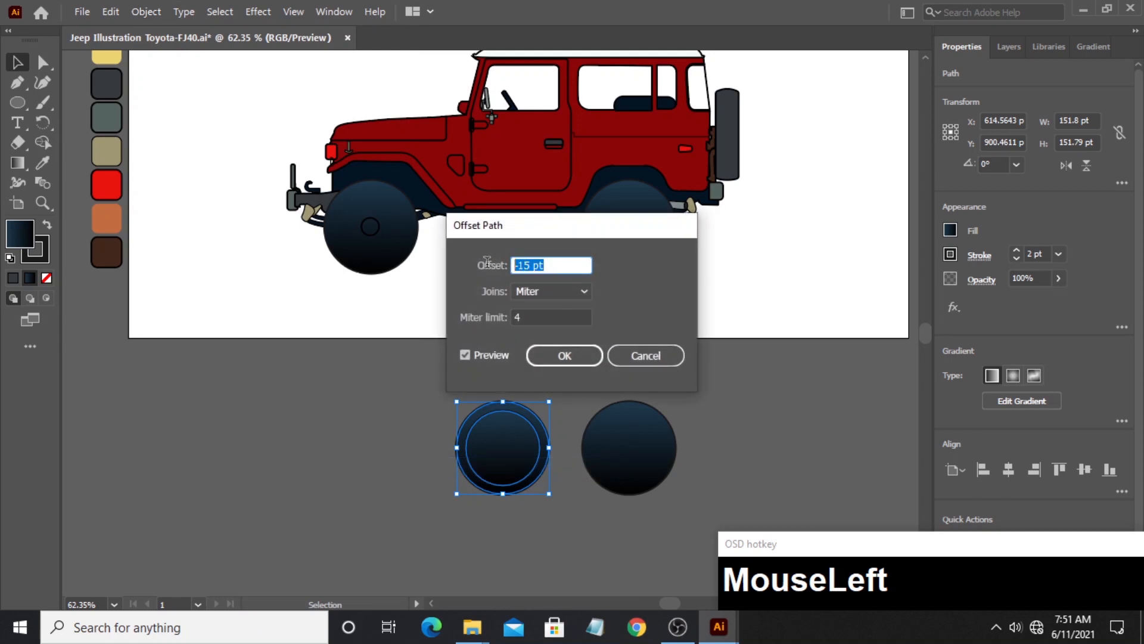
pyautogui.write('-5')
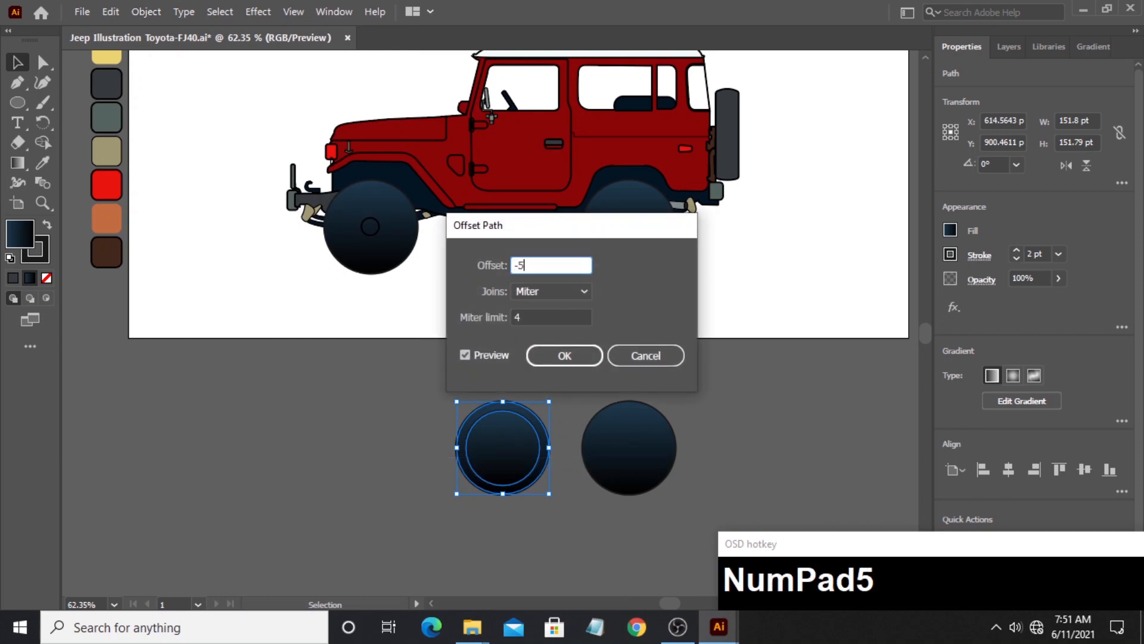
pyautogui.click(466, 354)
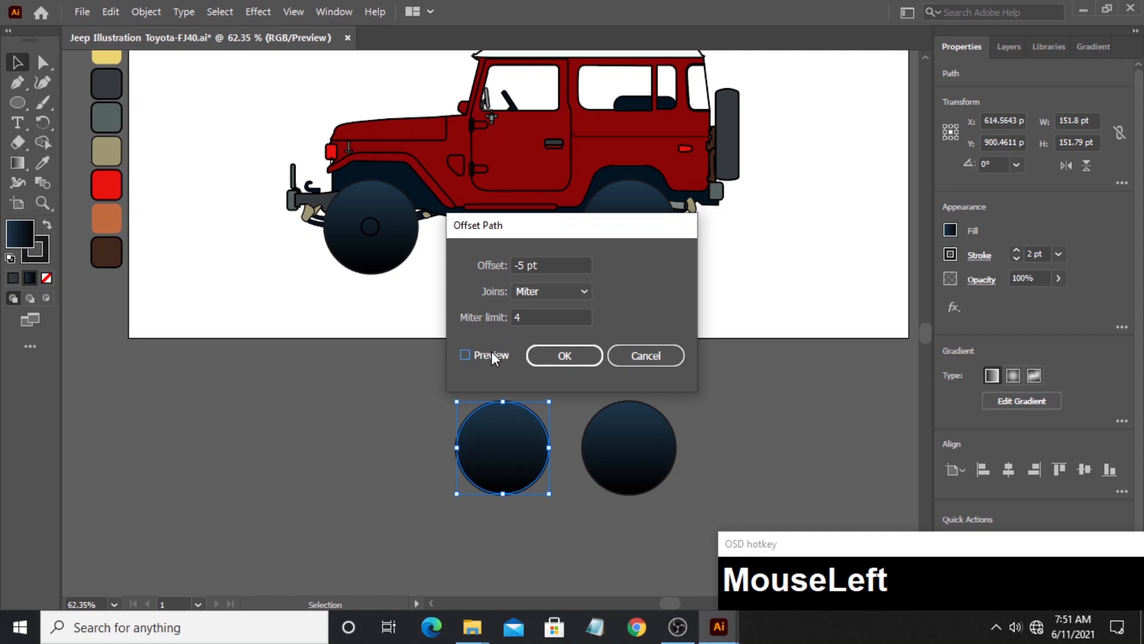
pyautogui.click(465, 355)
pyautogui.click(545, 360)
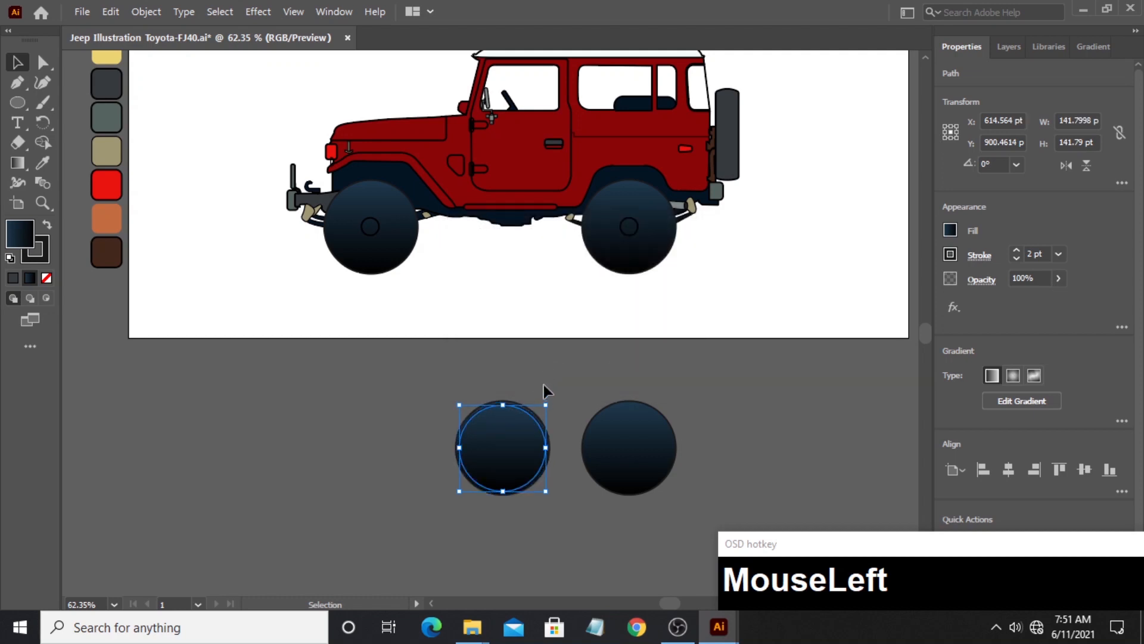
pyautogui.click(544, 384)
pyautogui.click(523, 416)
pyautogui.click(524, 385)
# - Delete the original outer circle around the offset copy on the left tire duplicate
pyautogui.click(45, 210)
pyautogui.moveTo(531, 438); pyautogui.dragTo(723, 439)
pyautogui.press('space')
pyautogui.moveTo(614, 454); pyautogui.dragTo(571, 354)
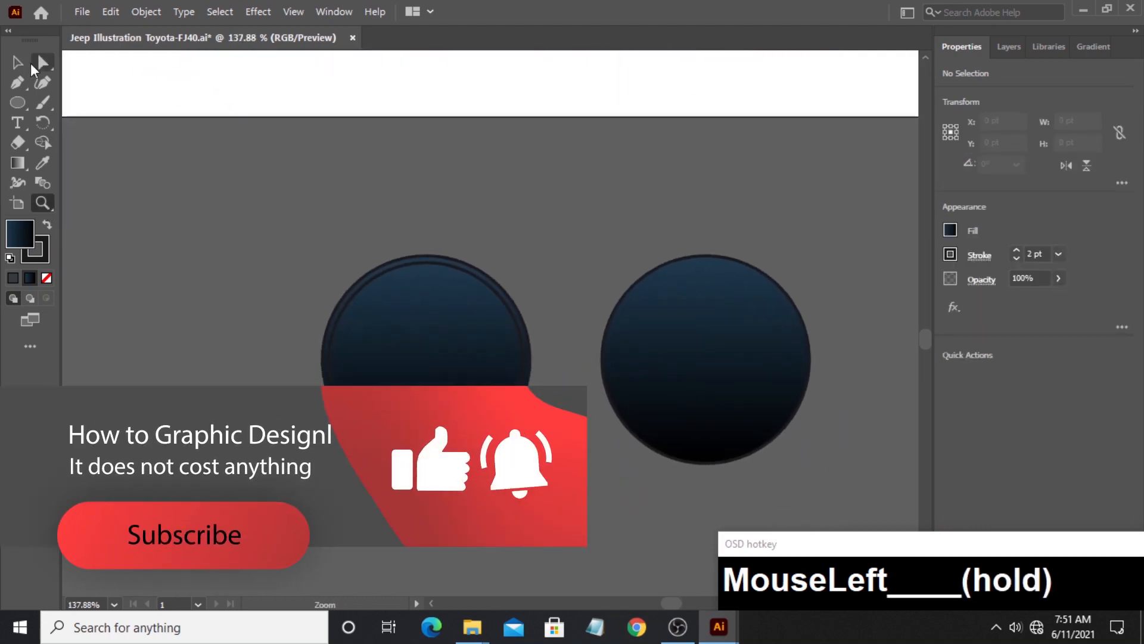
pyautogui.click(19, 64)
pyautogui.click(469, 270)
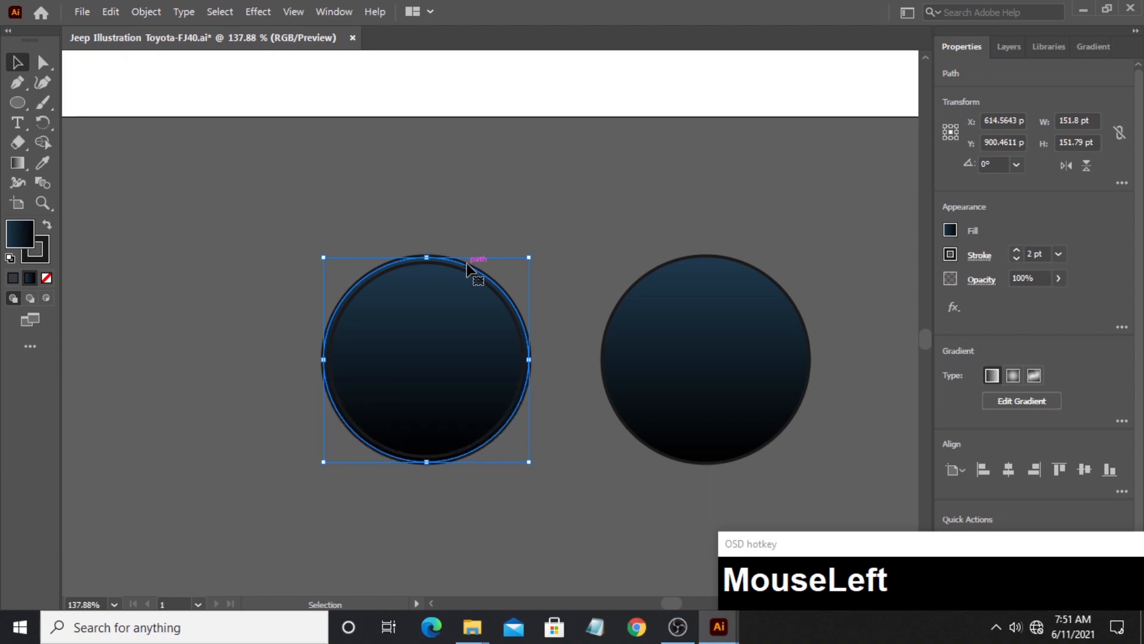
pyautogui.press('Delete')
# - Offset the remaining left circle's path inward by -17 pt with miter joins to add a smaller concentric circle
pyautogui.click(434, 335)
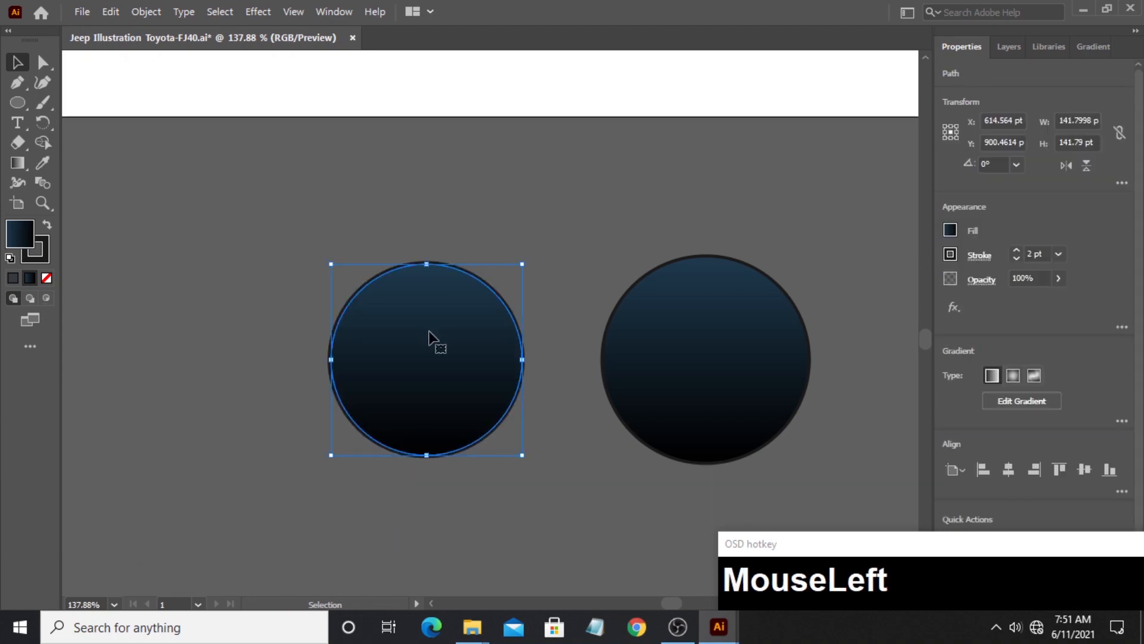
pyautogui.click(153, 14)
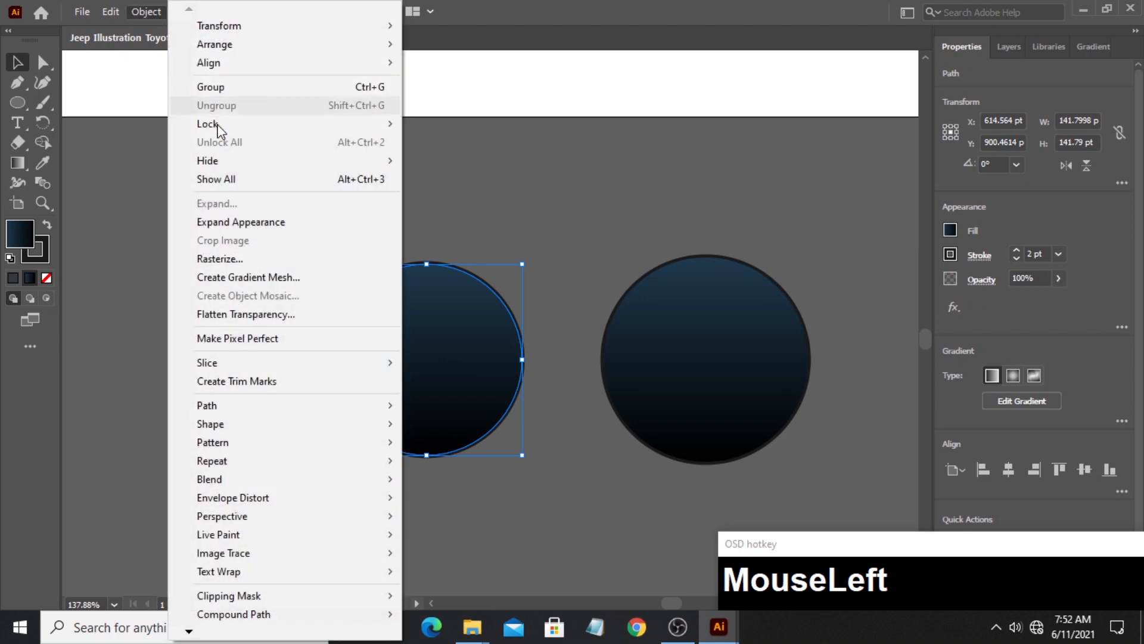
pyautogui.moveTo(314, 414)
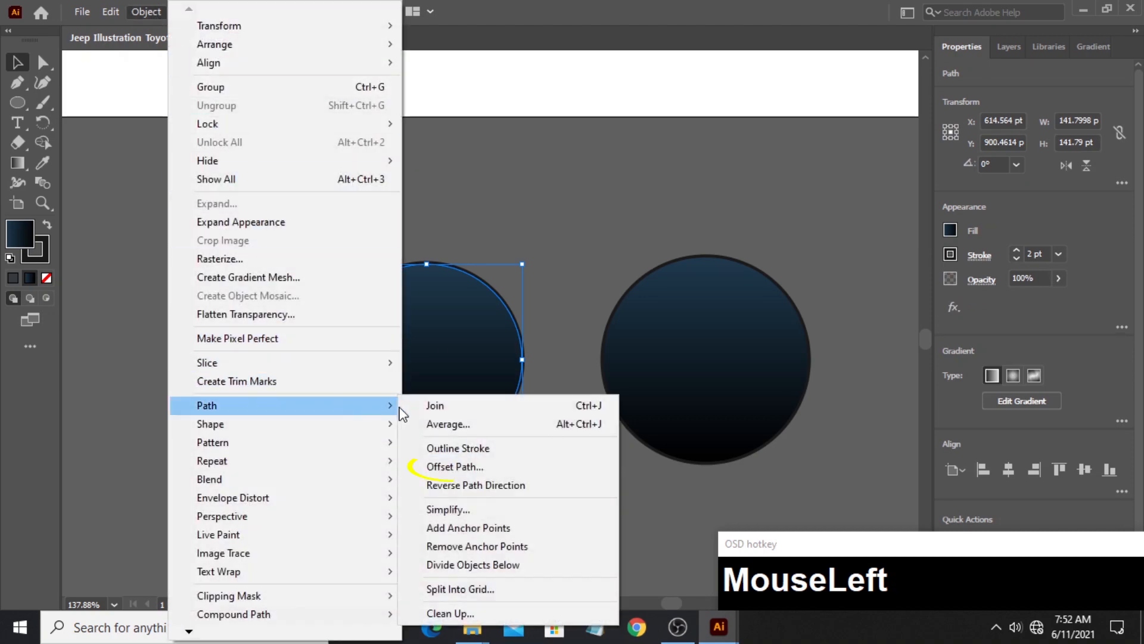
pyautogui.click(463, 465)
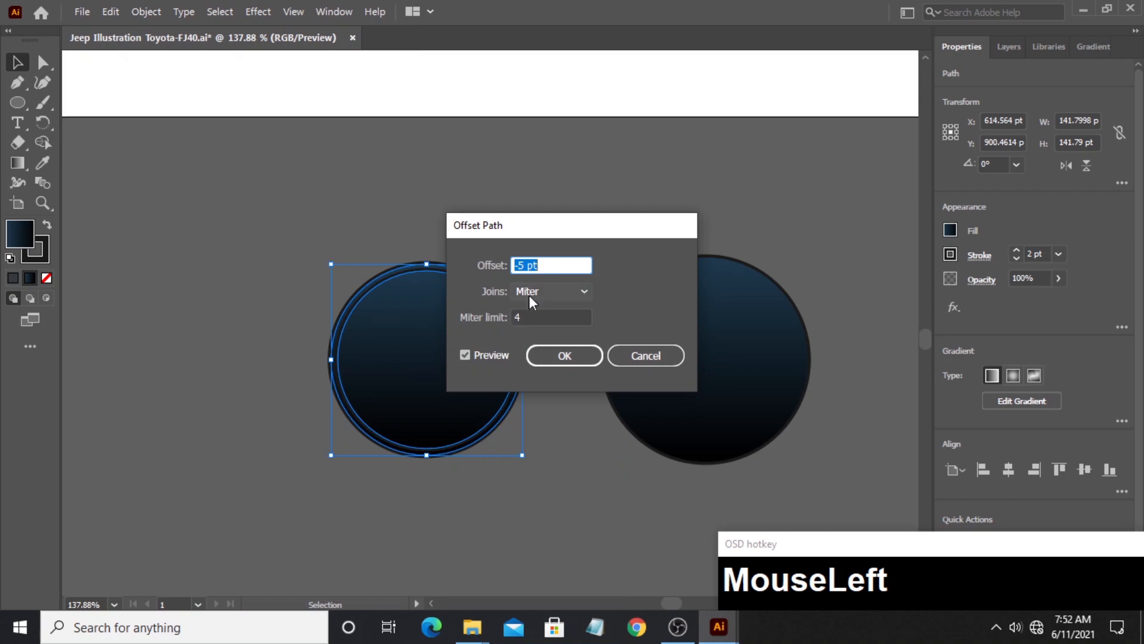
pyautogui.write('-')
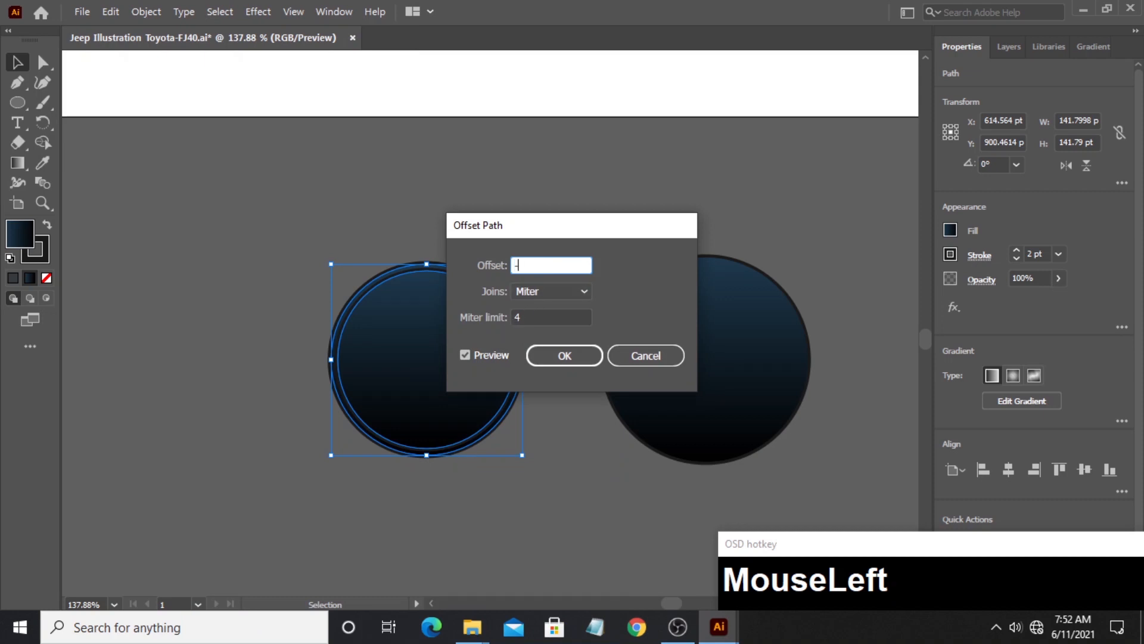
pyautogui.write('17')
pyautogui.click(496, 356)
pyautogui.click(497, 357)
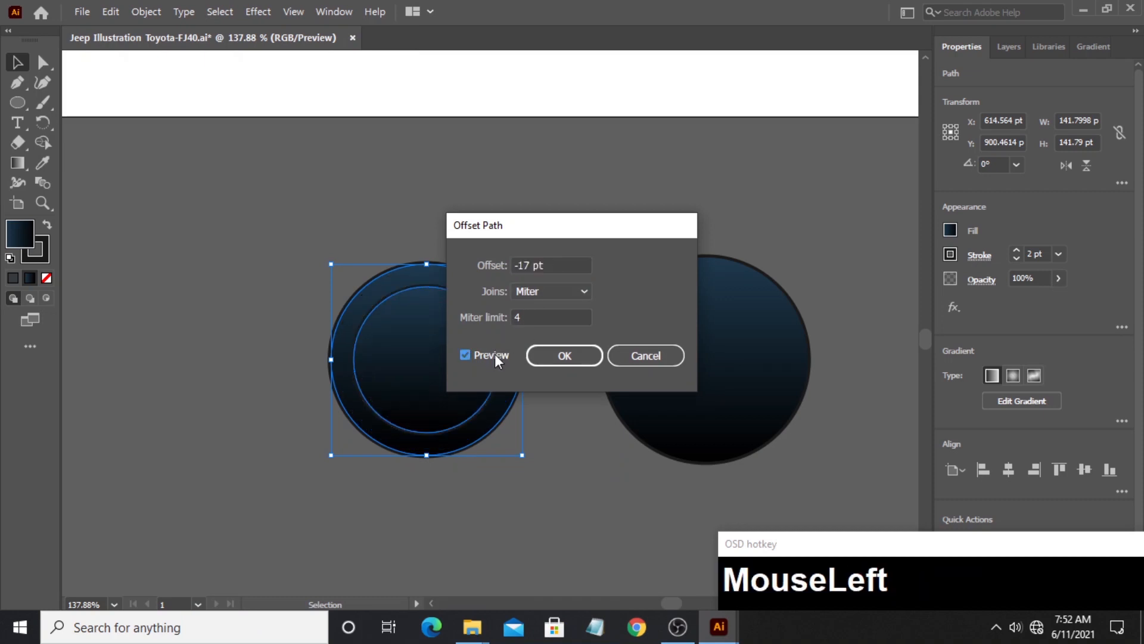
pyautogui.click(566, 362)
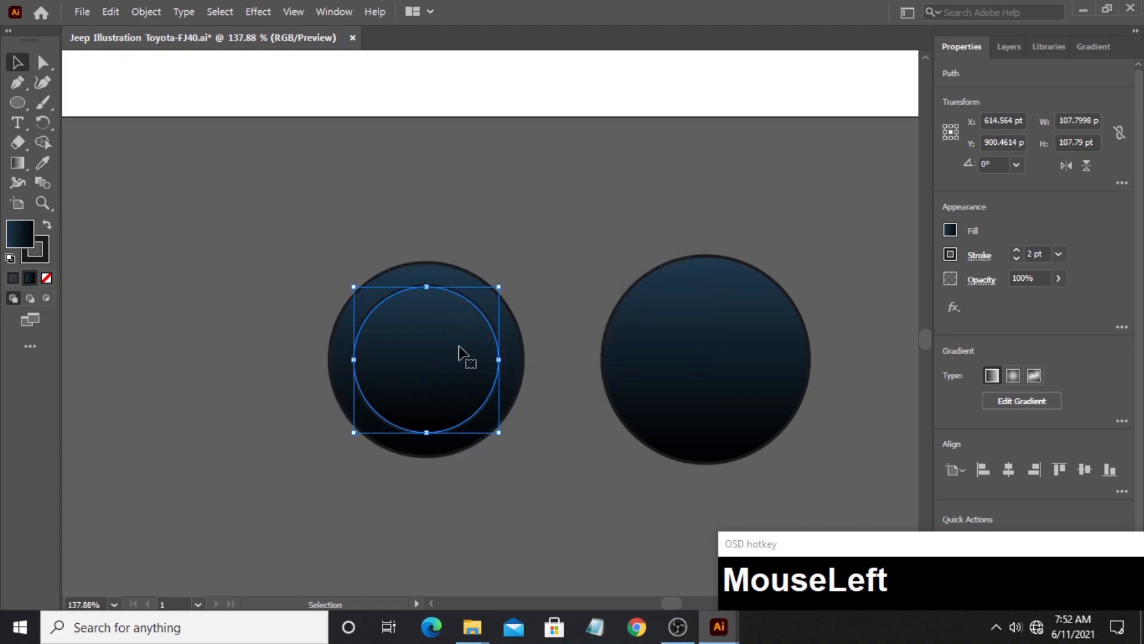
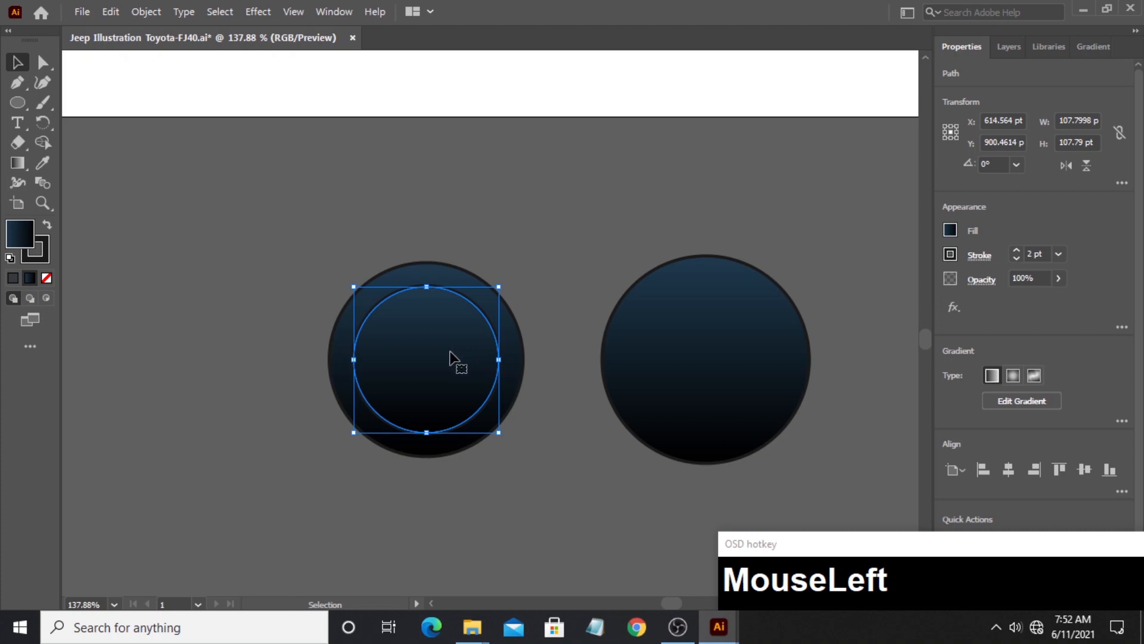
# - Subtract the inner circle from the left circle with the Shape Builder tool to make a ring, then deselect it
pyautogui.moveTo(282, 307); pyautogui.dragTo(400, 363)
pyautogui.click(370, 355)
pyautogui.press('v')
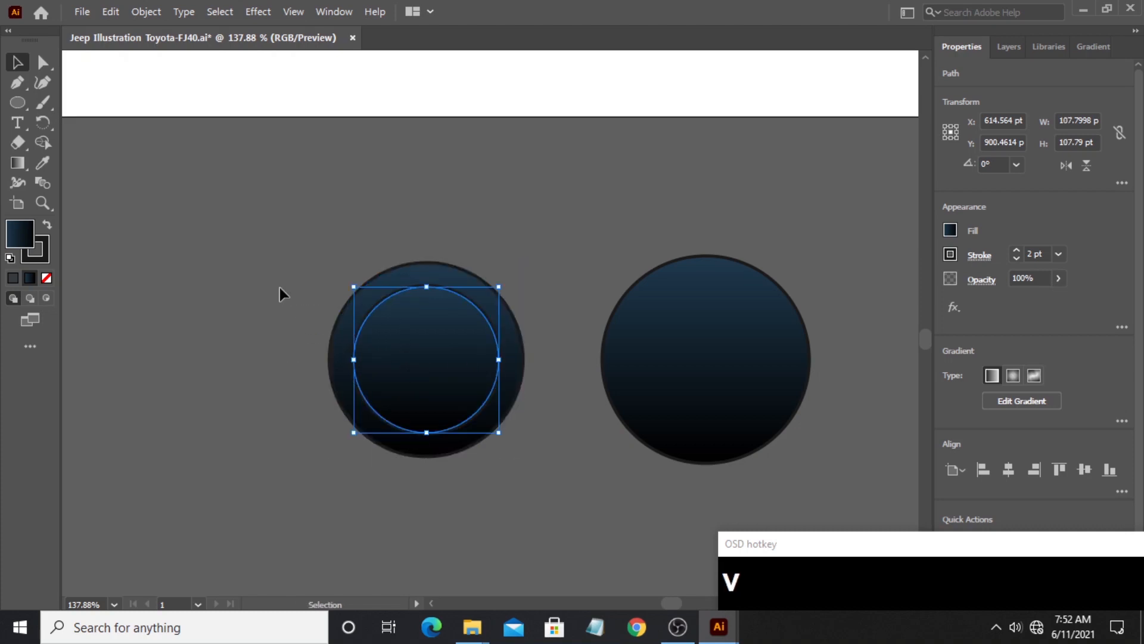
pyautogui.click(263, 243)
pyautogui.moveTo(263, 243); pyautogui.dragTo(476, 383)
pyautogui.click(42, 142)
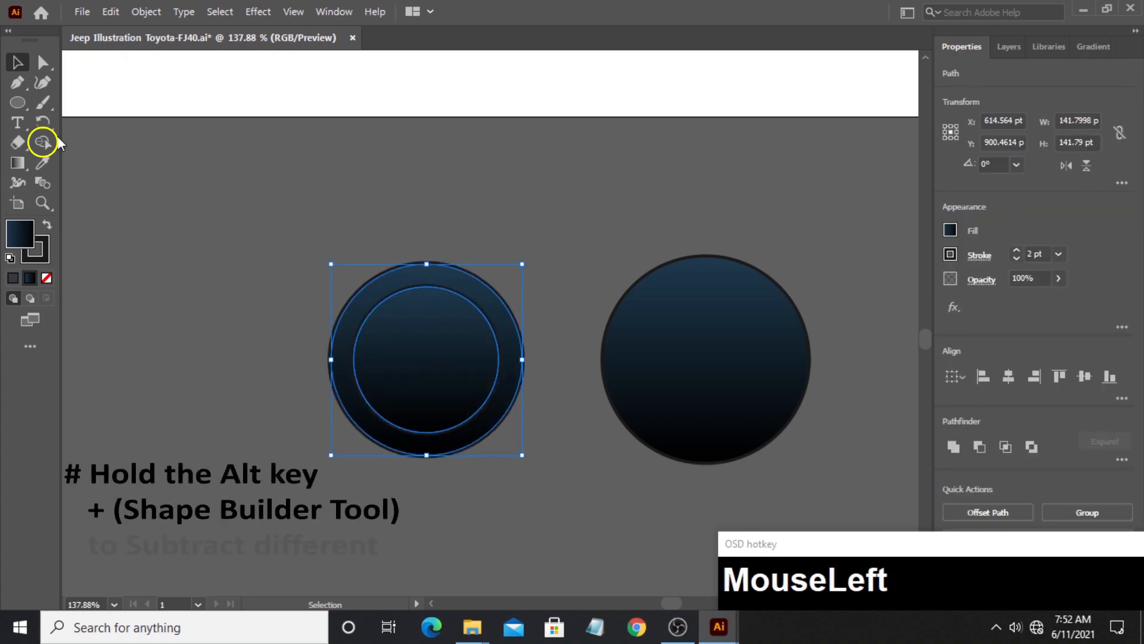
pyautogui.keyDown('alt'); pyautogui.click(410, 358); pyautogui.keyUp('alt')
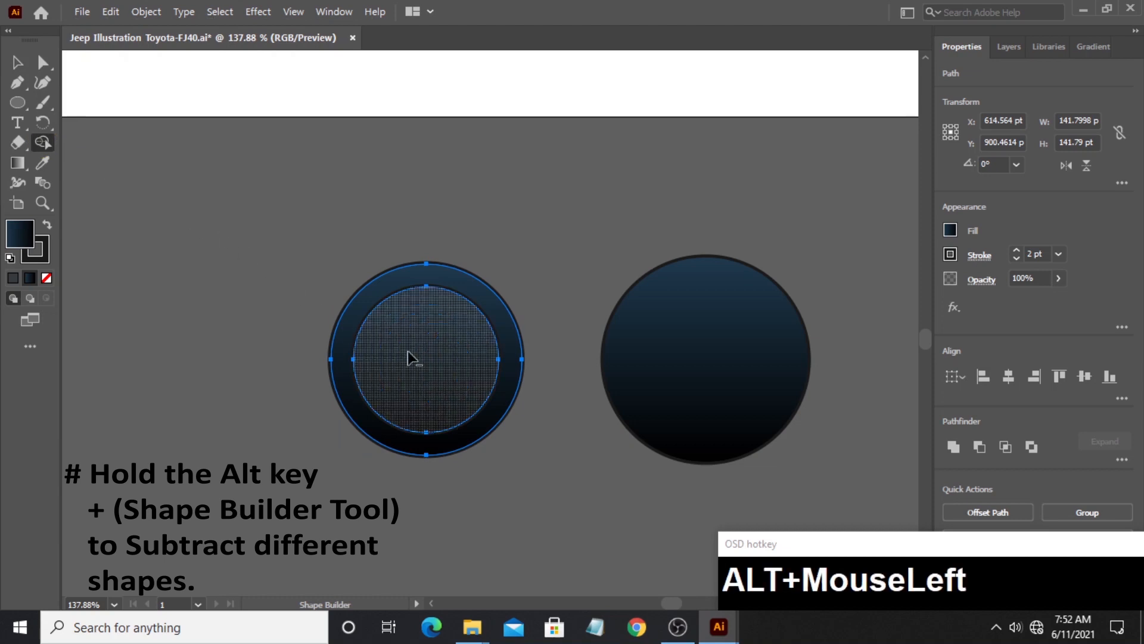
pyautogui.click(17, 62)
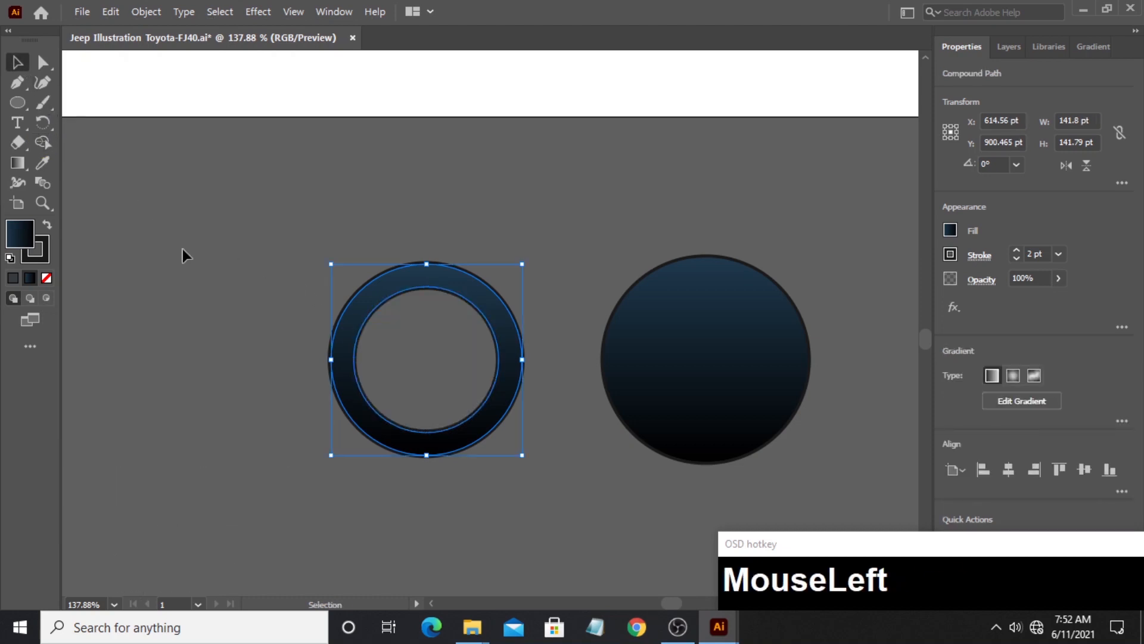
pyautogui.click(212, 280)
# - Set the left ring's linear gradient to run from black at the first stop to white at the last stop
pyautogui.click(341, 334)
pyautogui.click(1082, 48)
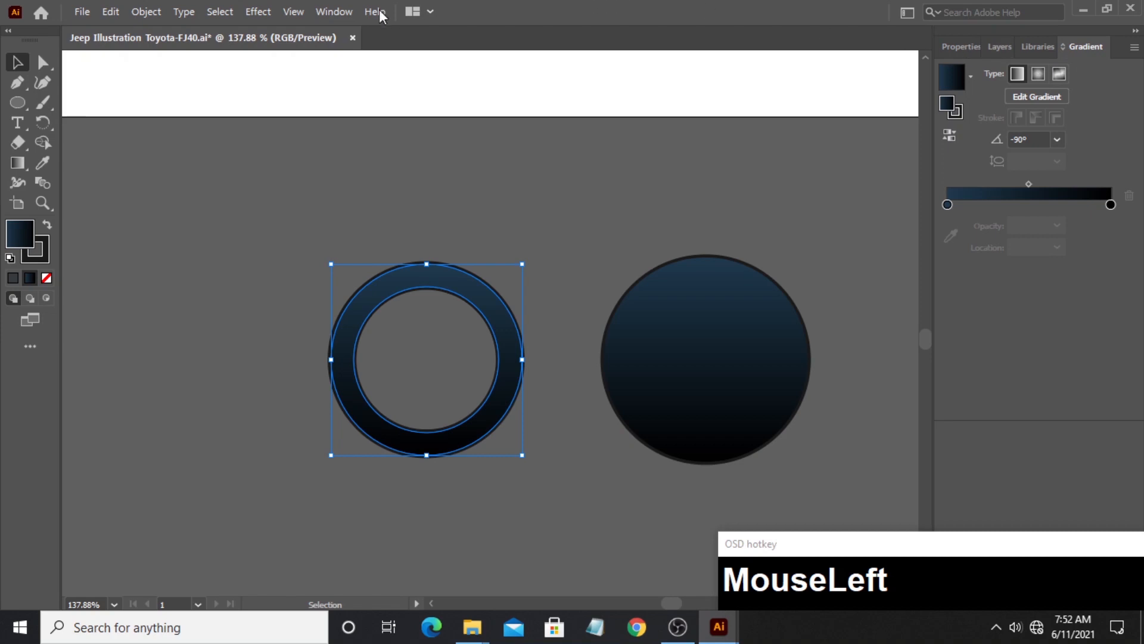
pyautogui.click(348, 18)
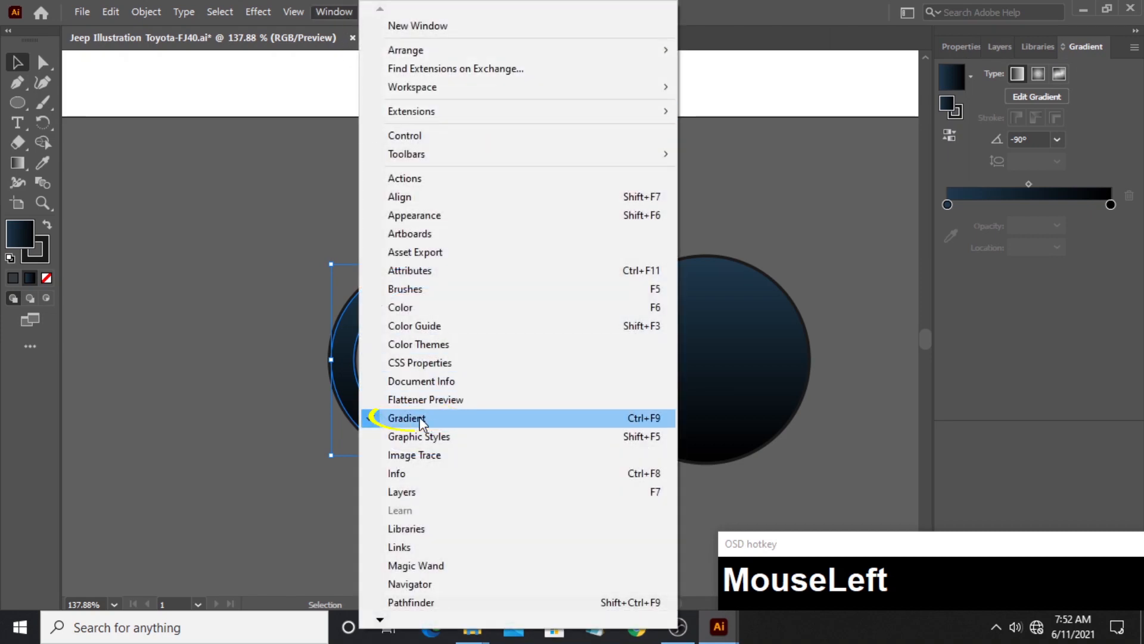
pyautogui.click(1081, 53)
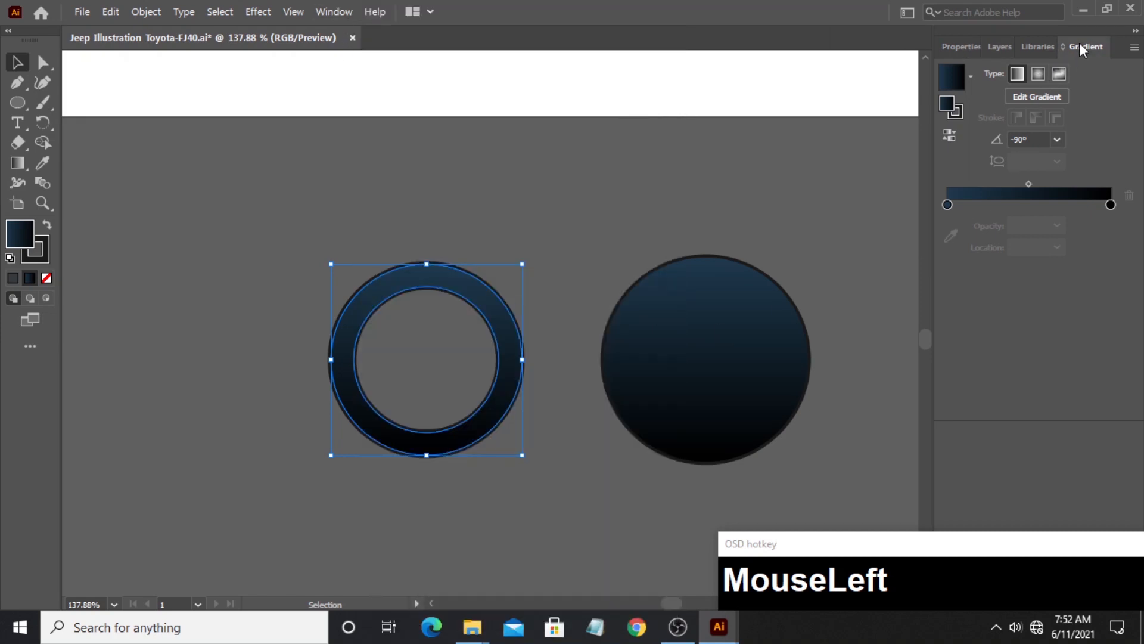
pyautogui.doubleClick(947, 205)
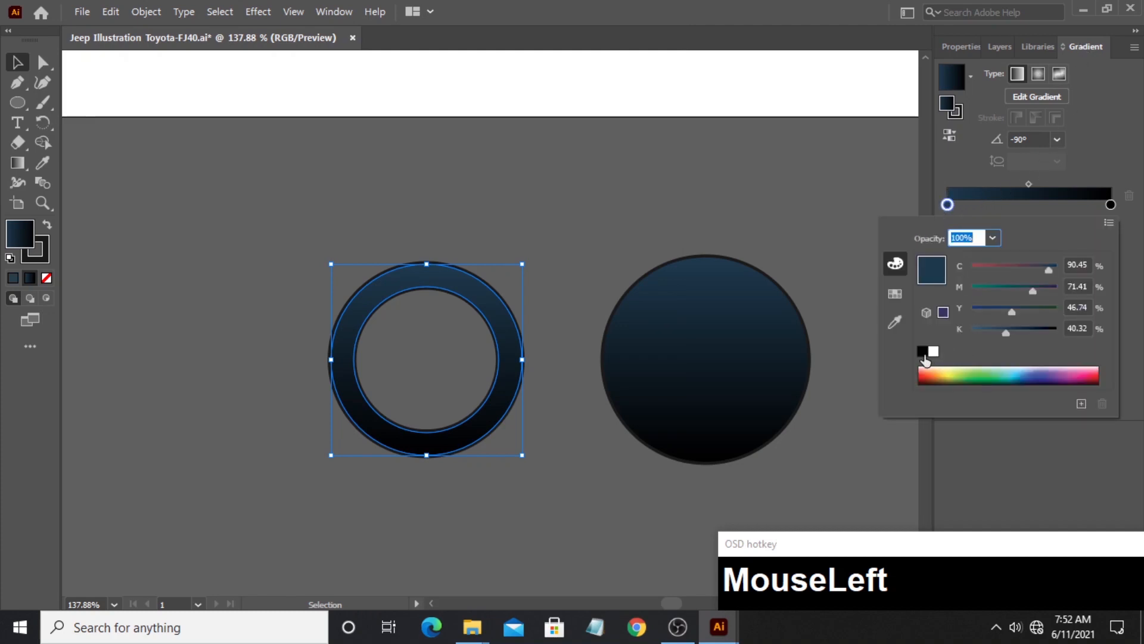
pyautogui.click(923, 352)
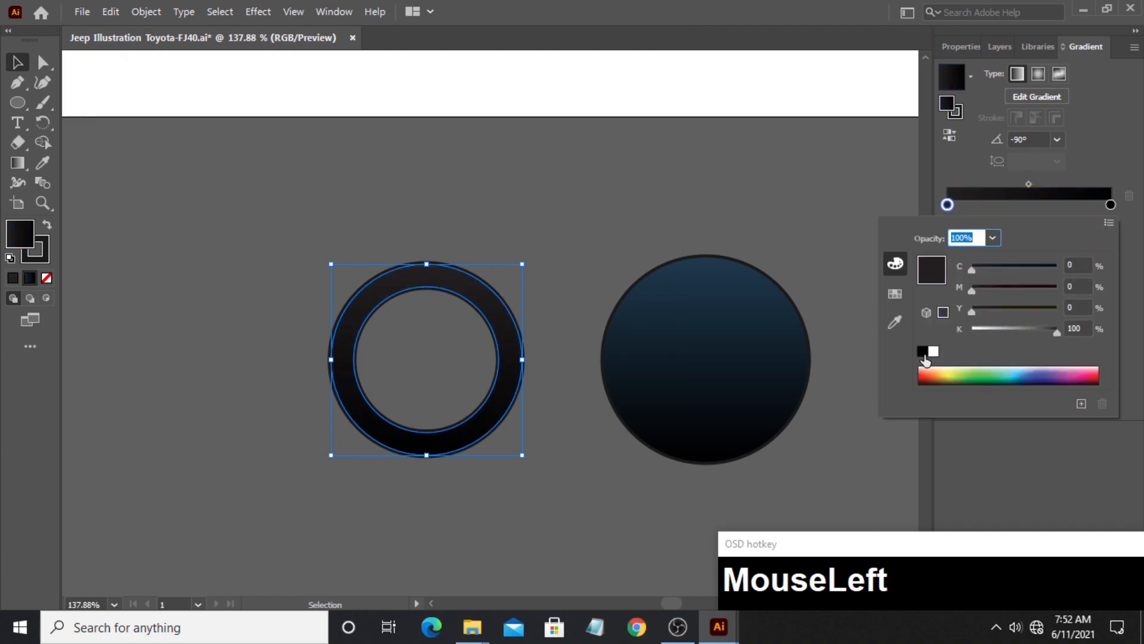
pyautogui.doubleClick(1110, 205)
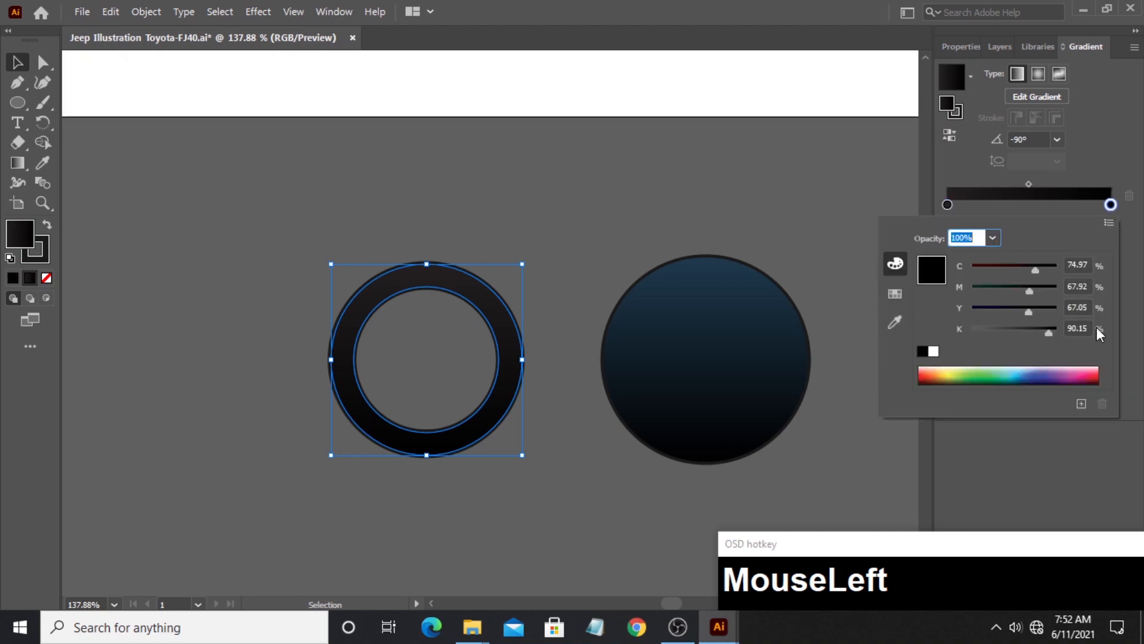
pyautogui.click(934, 353)
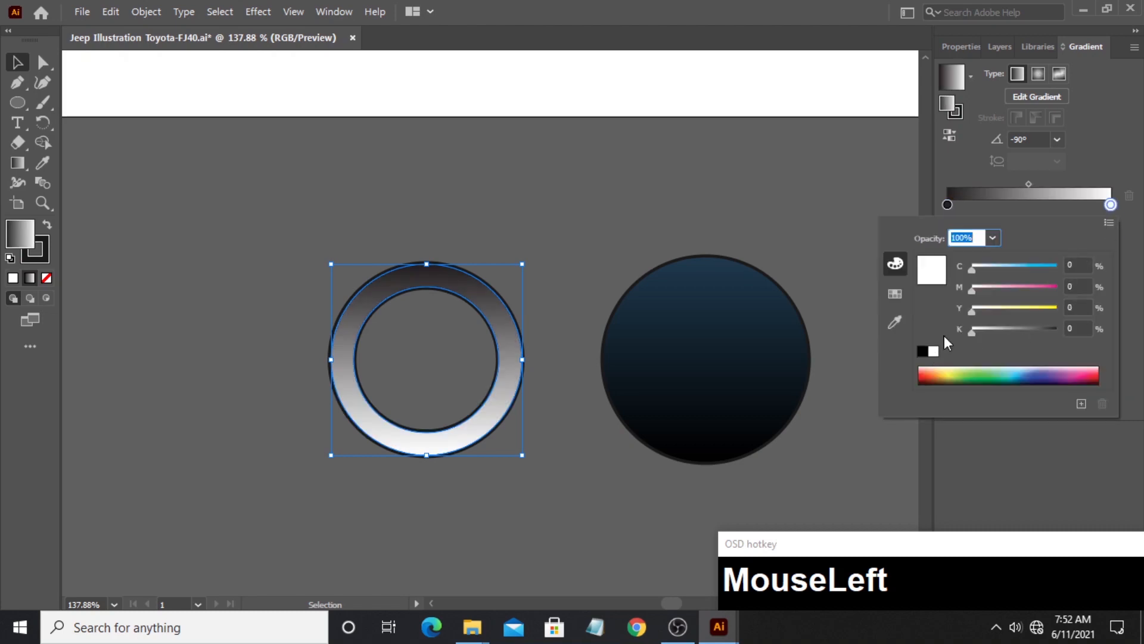
pyautogui.click(1111, 207)
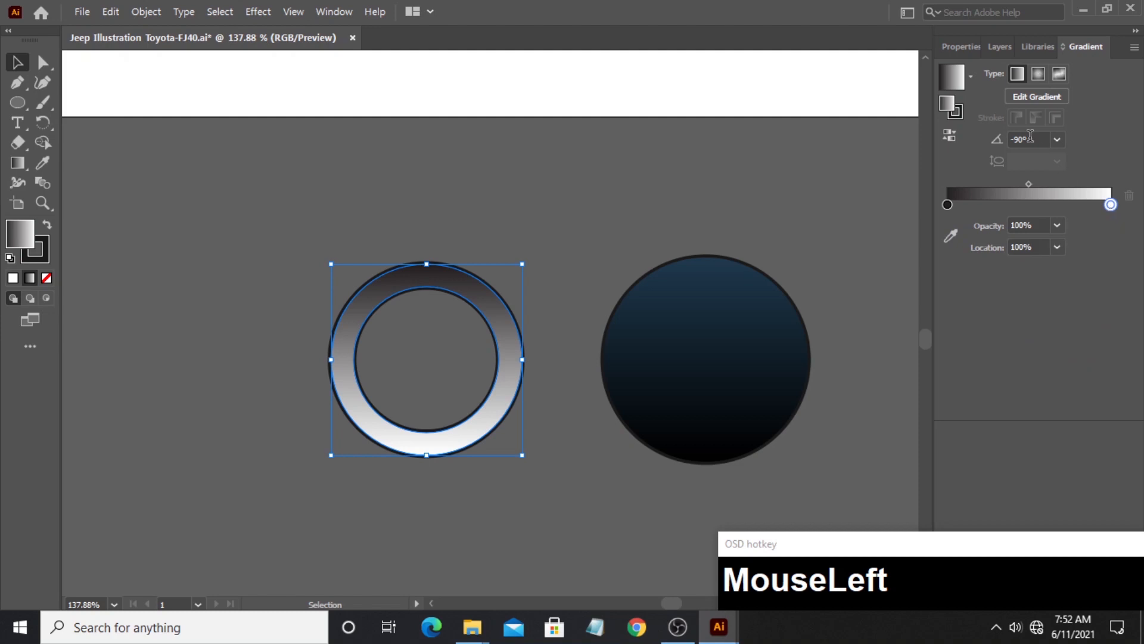
# - Remove the ring's stroke and lower its opacity to 39%, then deselect it
pyautogui.click(961, 46)
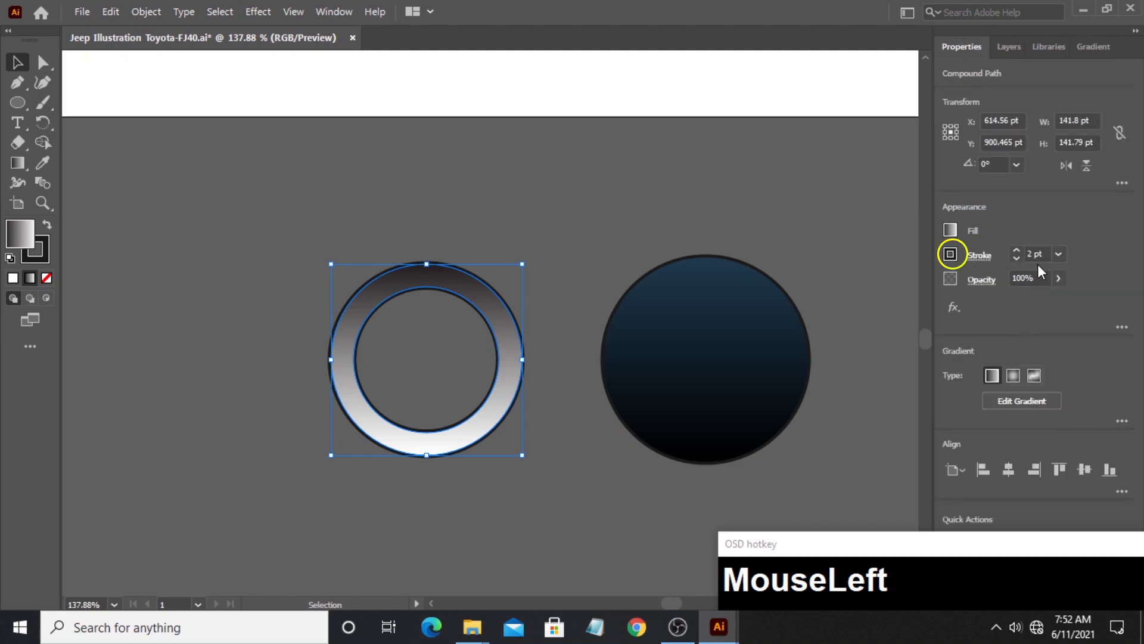
pyautogui.click(951, 257)
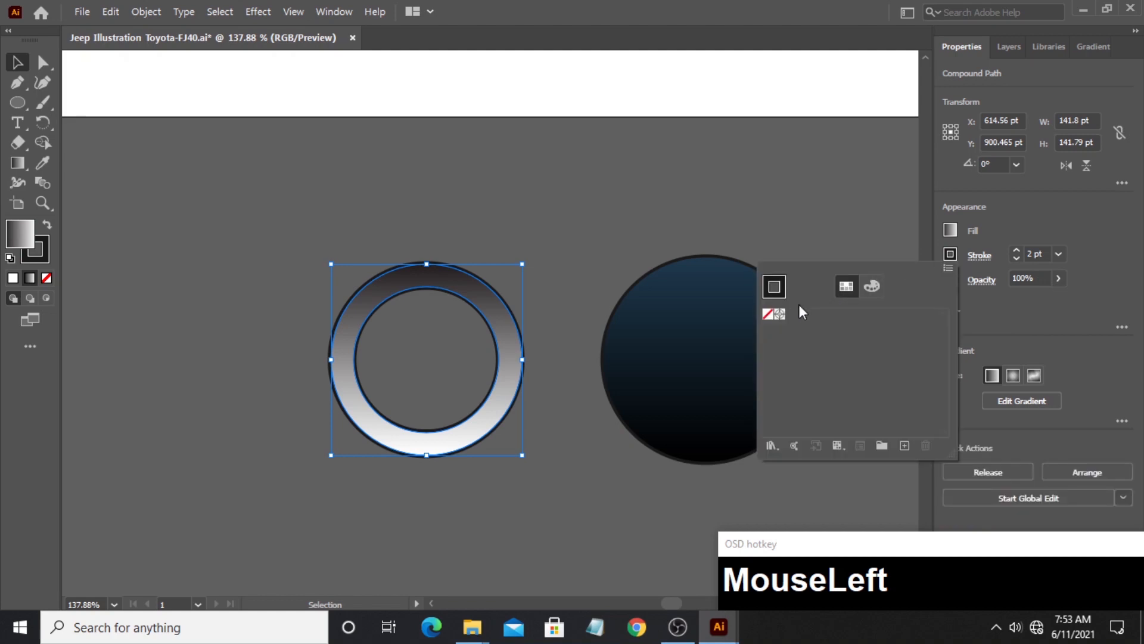
pyautogui.click(769, 316)
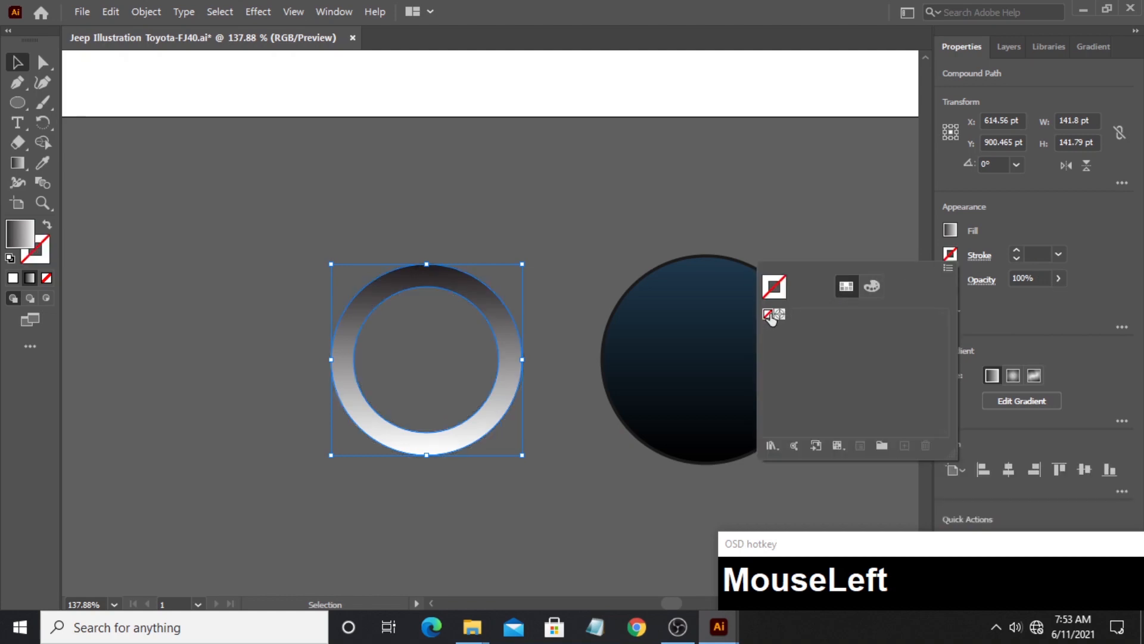
pyautogui.click(951, 256)
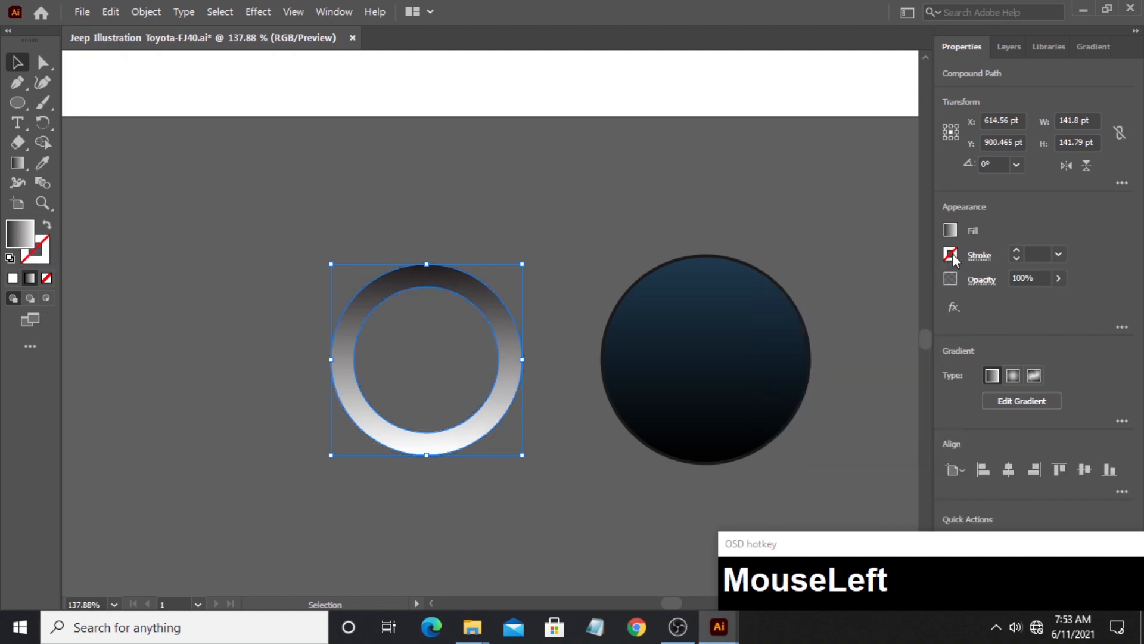
pyautogui.click(1056, 280)
pyautogui.moveTo(1056, 298); pyautogui.dragTo(1022, 298)
pyautogui.click(451, 232)
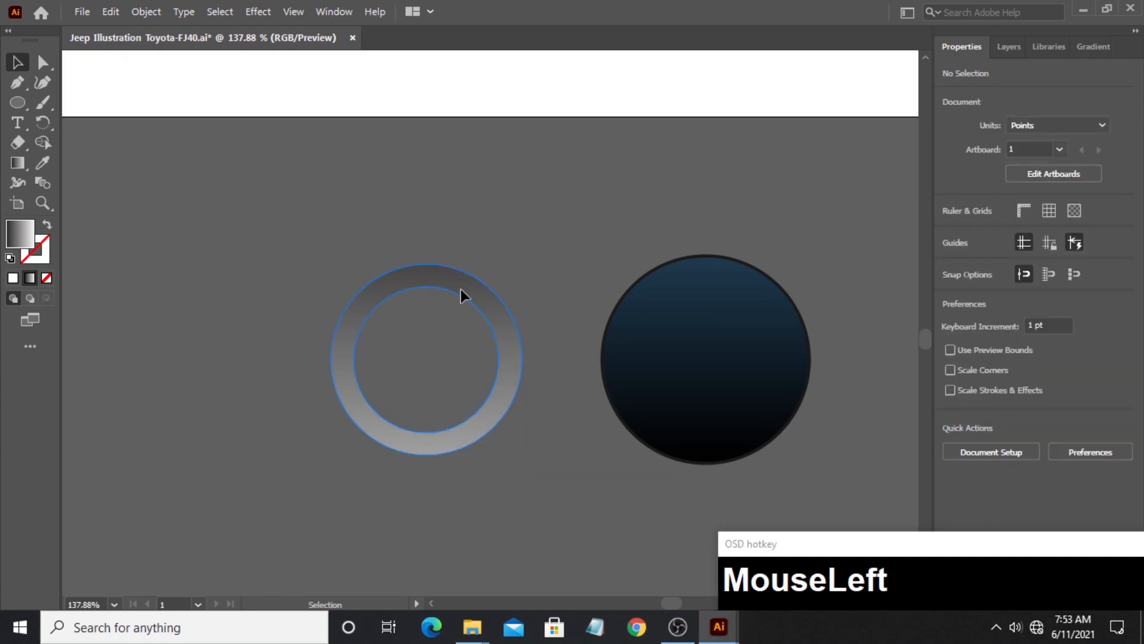
# - Move the ring onto the right tire circle, centered on it, and rotate it 180°, then deselect it
pyautogui.moveTo(462, 294); pyautogui.dragTo(747, 316)
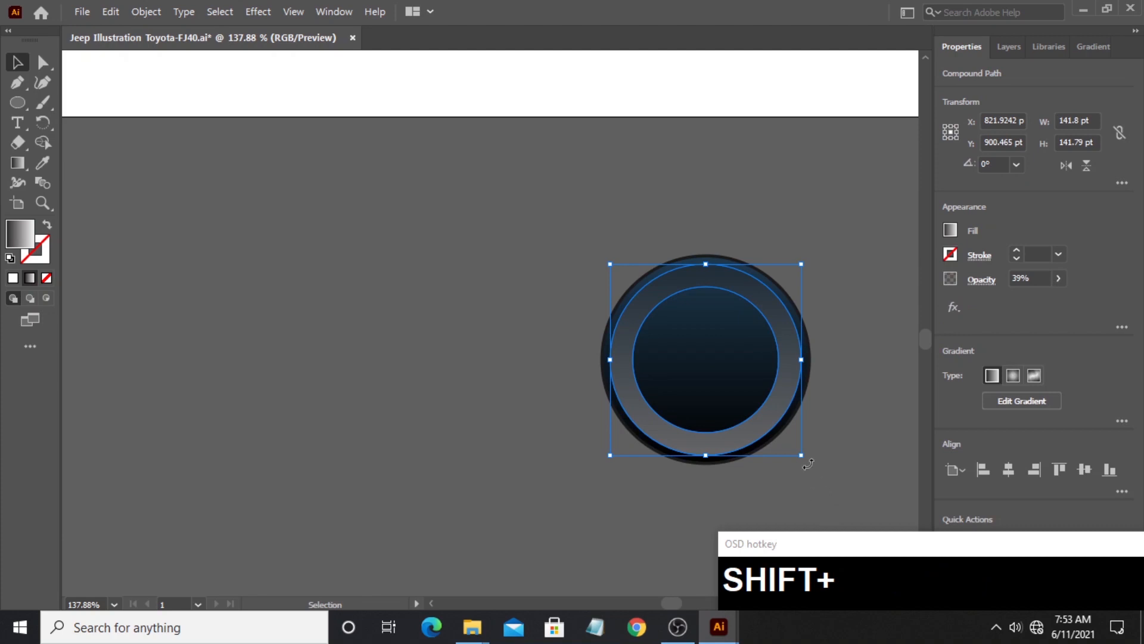
pyautogui.moveTo(808, 464); pyautogui.dragTo(572, 286)
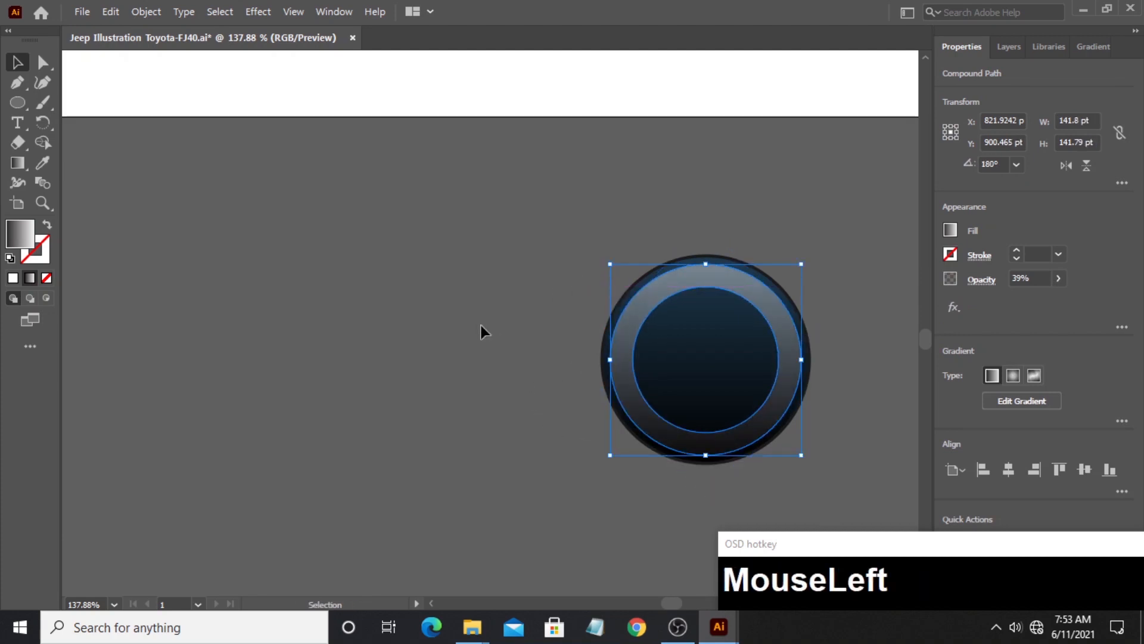
pyautogui.click(483, 330)
# - Duplicate the tire and its ring horizontally to the left, and subtract the copy's outer bands with Shape Builder, keeping only the inner circle
pyautogui.moveTo(582, 385); pyautogui.dragTo(302, 411)
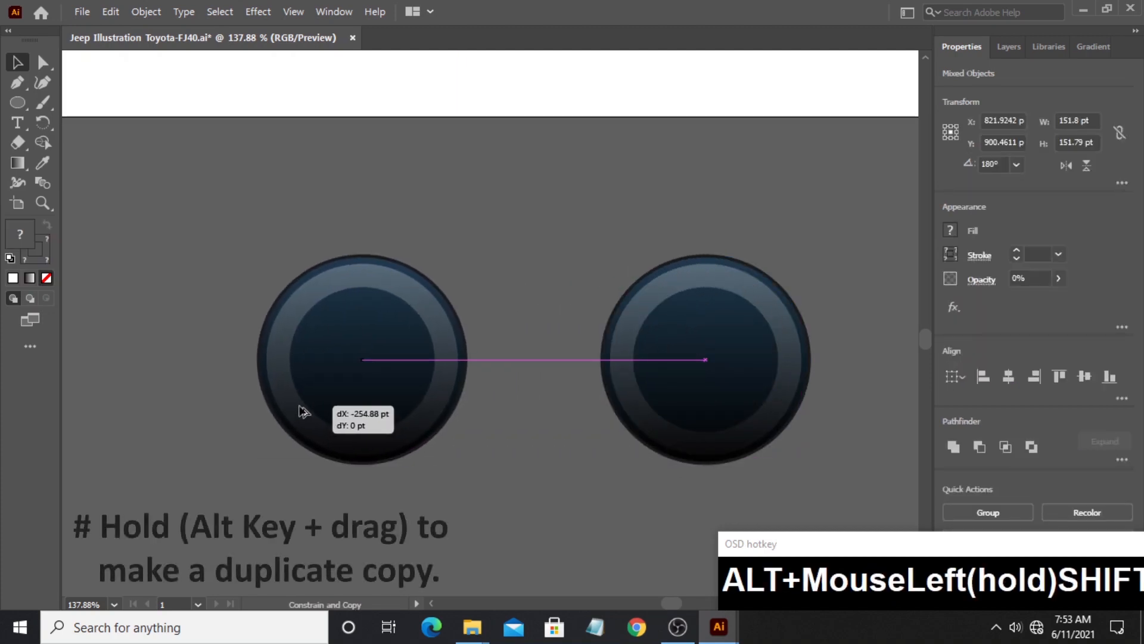
pyautogui.click(367, 503)
pyautogui.moveTo(280, 398); pyautogui.dragTo(354, 452)
pyautogui.click(49, 141)
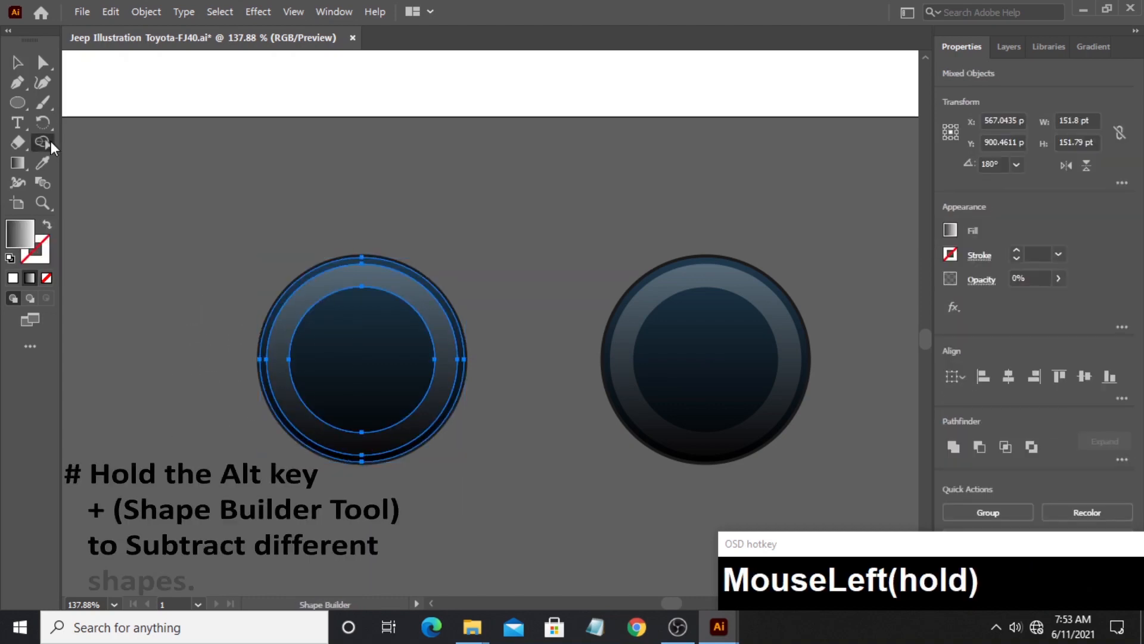
pyautogui.keyDown('alt'); pyautogui.click(270, 369); pyautogui.keyUp('alt')
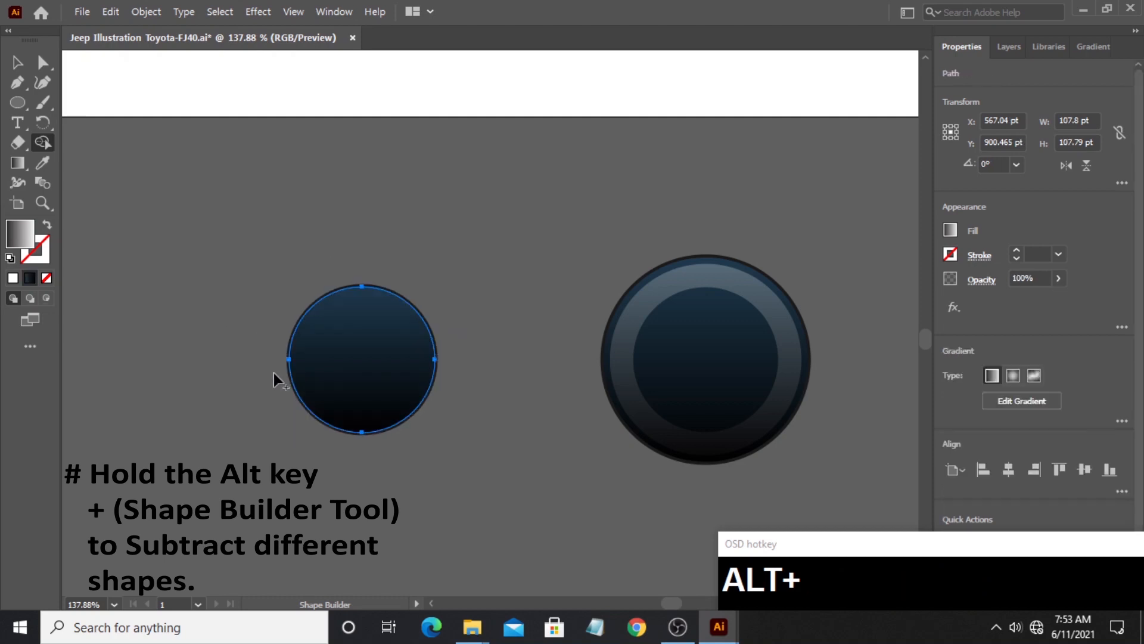
pyautogui.click(20, 66)
pyautogui.click(257, 318)
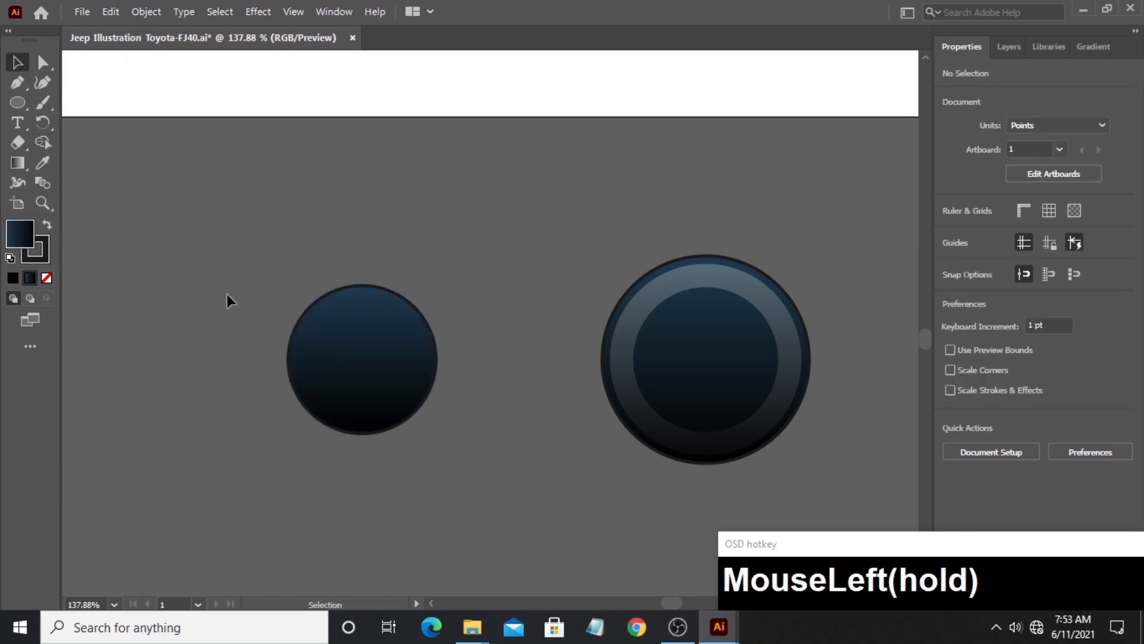
# - Draw a circle about 68 pt wide inside the left circle and align both shapes' centers horizontally and vertically
pyautogui.click(17, 102)
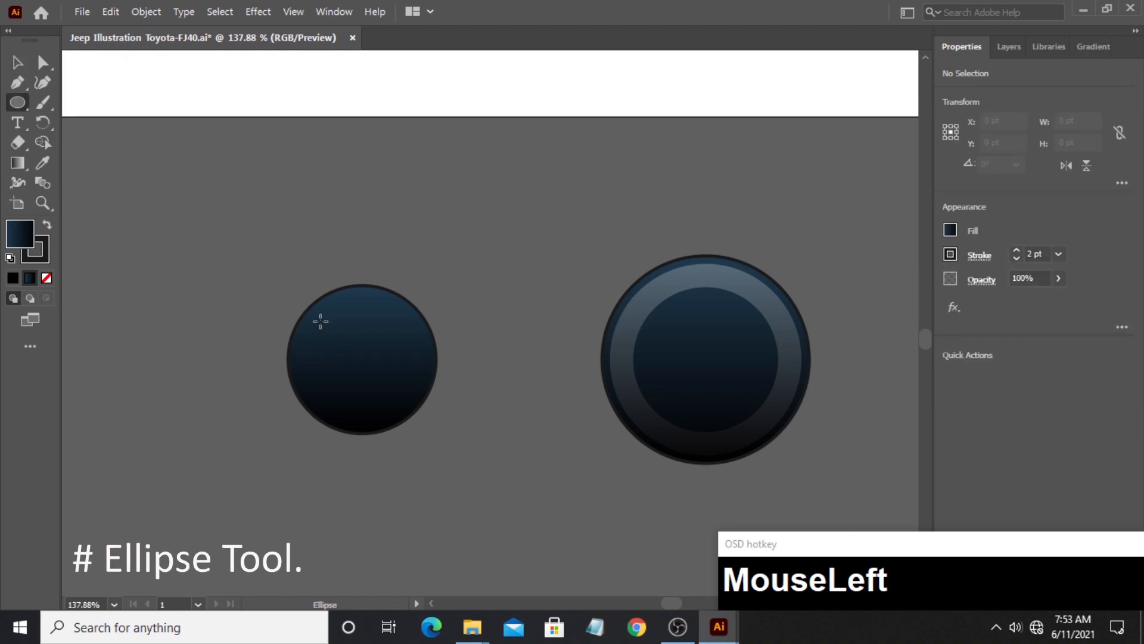
pyautogui.moveTo(316, 316)
pyautogui.mouseDown()
pyautogui.moveTo(399, 404)
pyautogui.moveTo(407, 396)
pyautogui.mouseUp()
pyautogui.press('space')
pyautogui.click(18, 62)
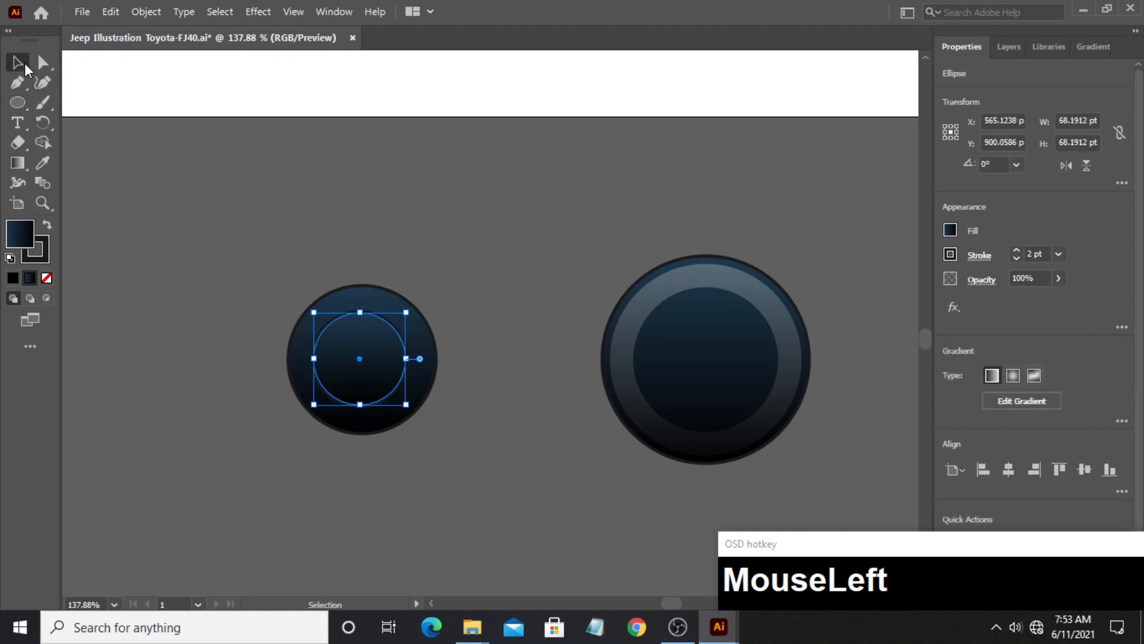
pyautogui.moveTo(300, 329); pyautogui.dragTo(357, 361)
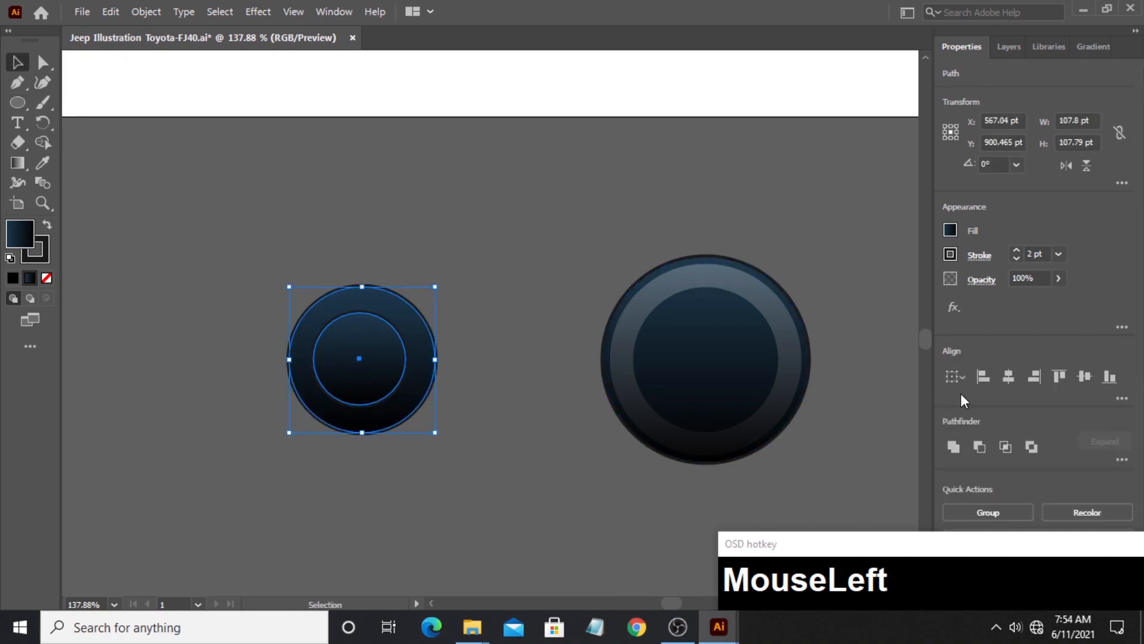
pyautogui.click(1007, 380)
pyautogui.click(1094, 386)
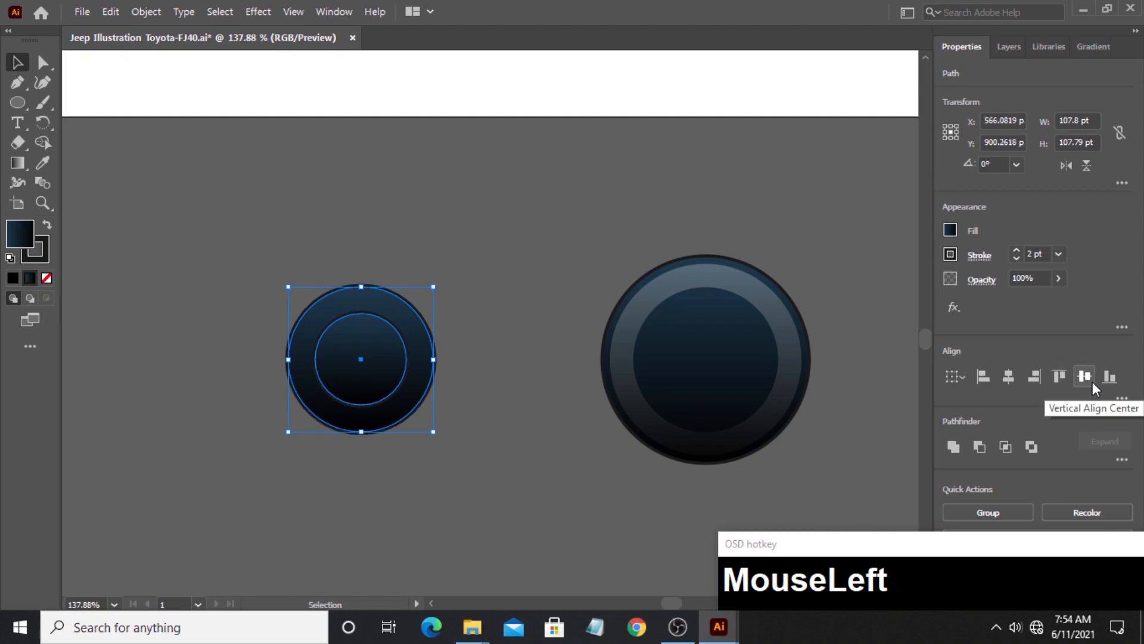
# - Subtract the small circle from the left circle with the Shape Builder tool to form a thinner ring
pyautogui.click(42, 142)
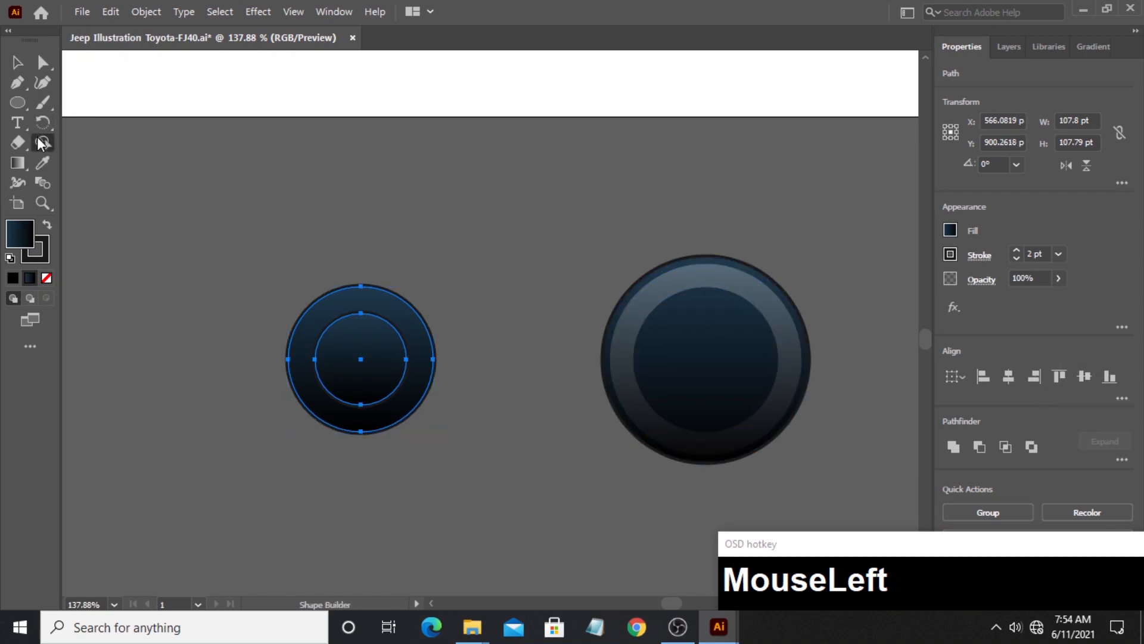
pyautogui.keyDown('alt'); pyautogui.click(369, 364); pyautogui.keyUp('alt')
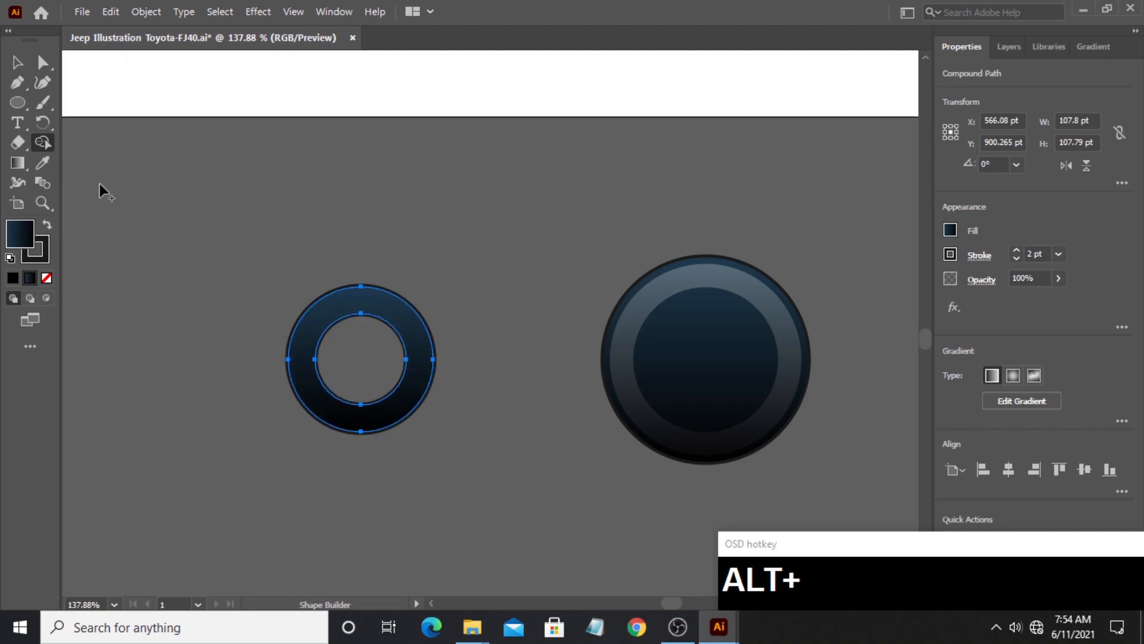
pyautogui.click(16, 61)
# - Copy the grey gradient appearance of the tire's highlight ring onto the small left ring with the Eyedropper, then deselect it
pyautogui.click(42, 162)
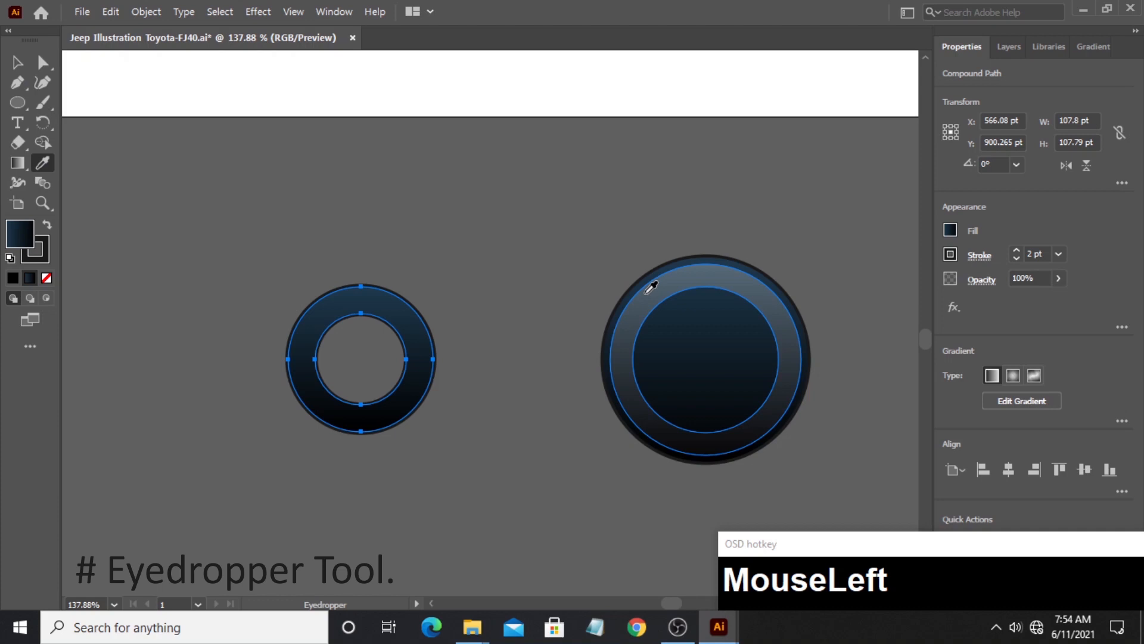
pyautogui.click(651, 287)
pyautogui.click(18, 63)
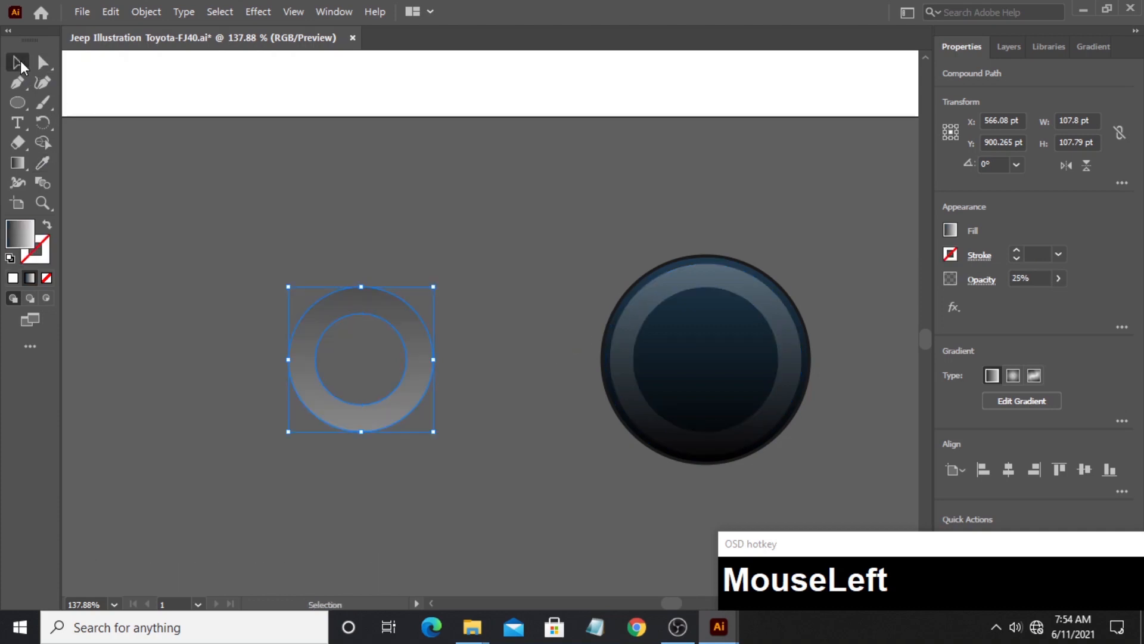
pyautogui.click(252, 225)
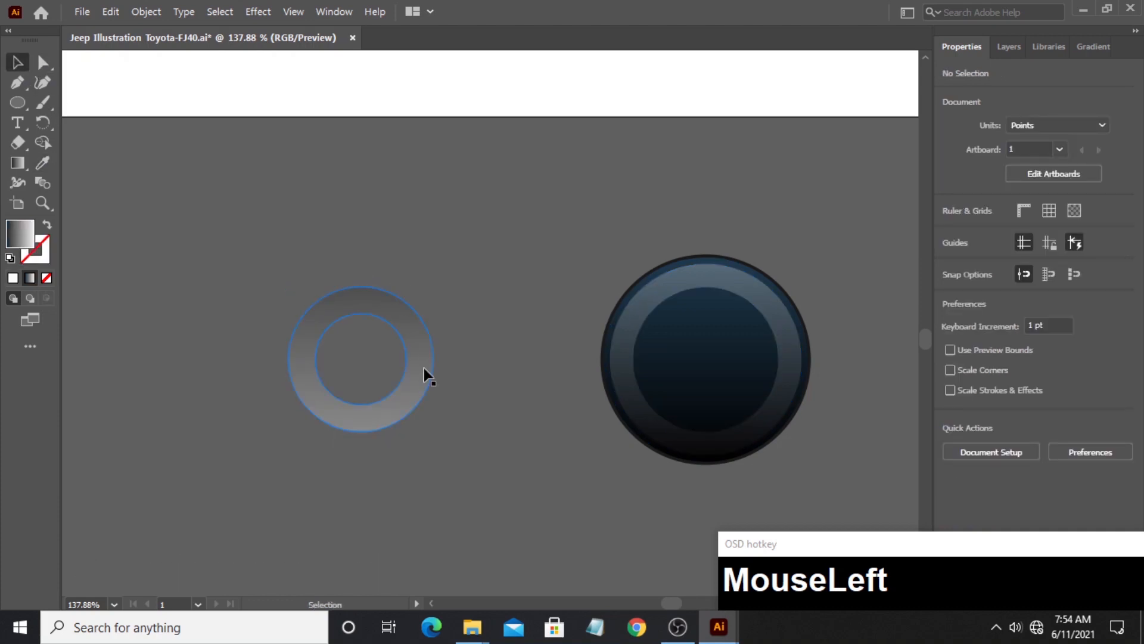
# - Move the small ring inside the tire's highlight ring and align all the tire shapes' centers horizontally and vertically
pyautogui.moveTo(424, 368); pyautogui.dragTo(773, 376)
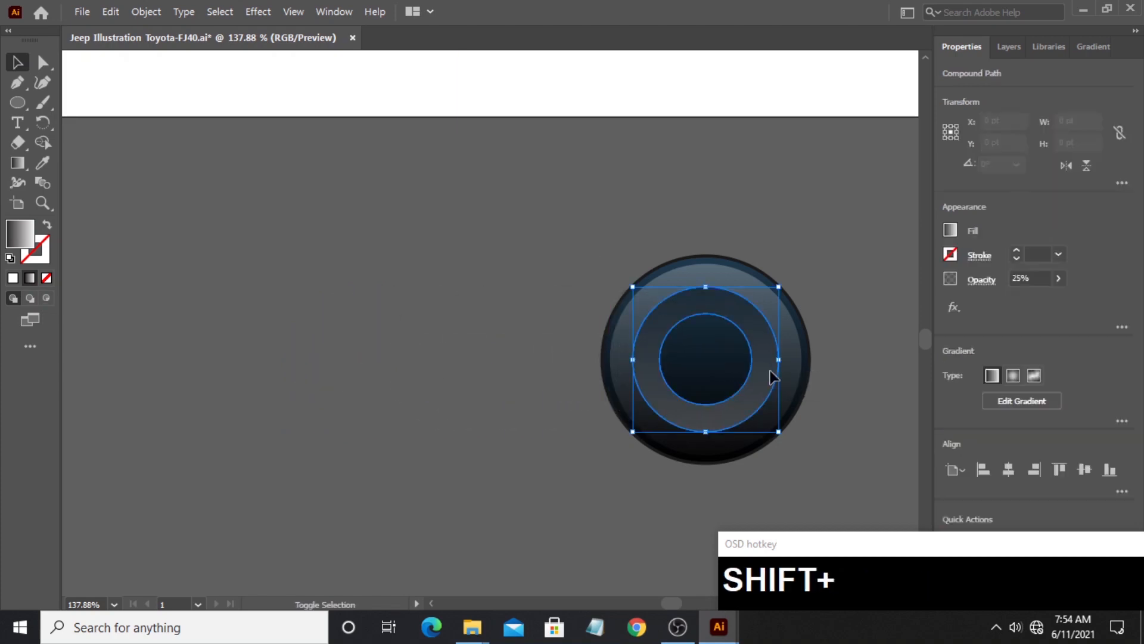
pyautogui.click(470, 327)
pyautogui.moveTo(698, 445); pyautogui.dragTo(778, 439)
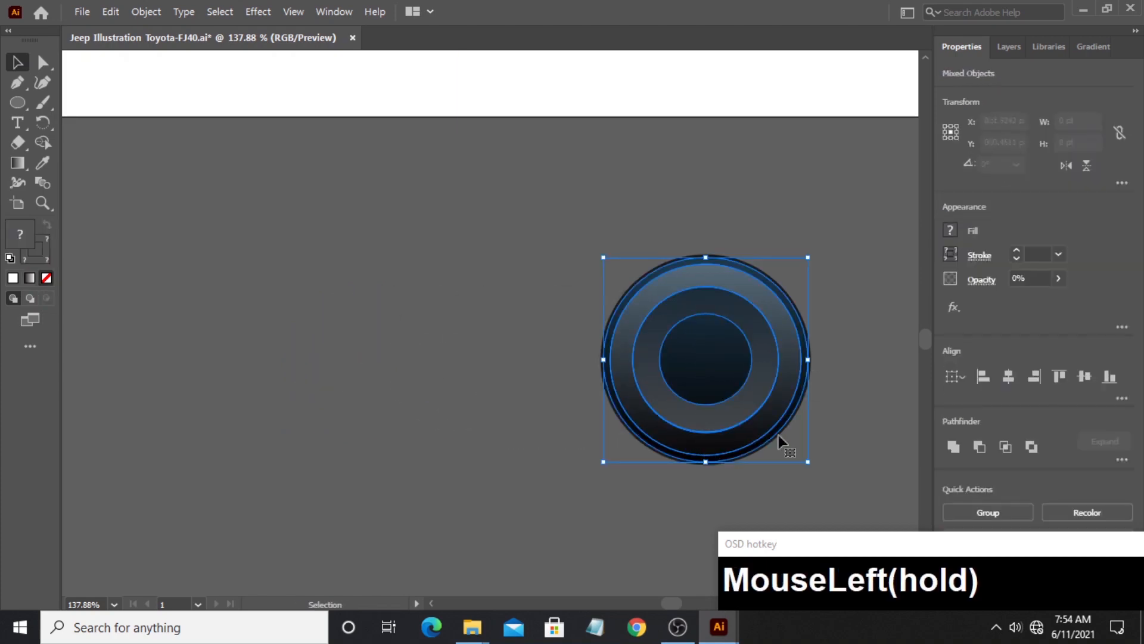
pyautogui.click(1009, 377)
pyautogui.click(1085, 376)
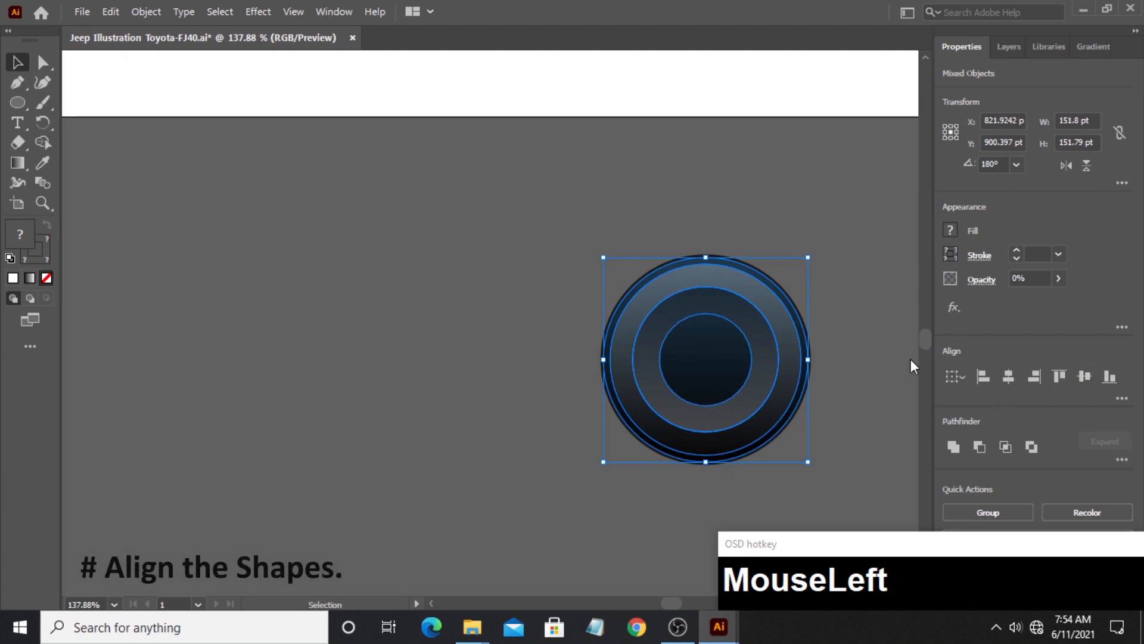
# - Check the gradient directions of the tire's highlight ring and inner ring with the Gradient tool
pyautogui.click(407, 318)
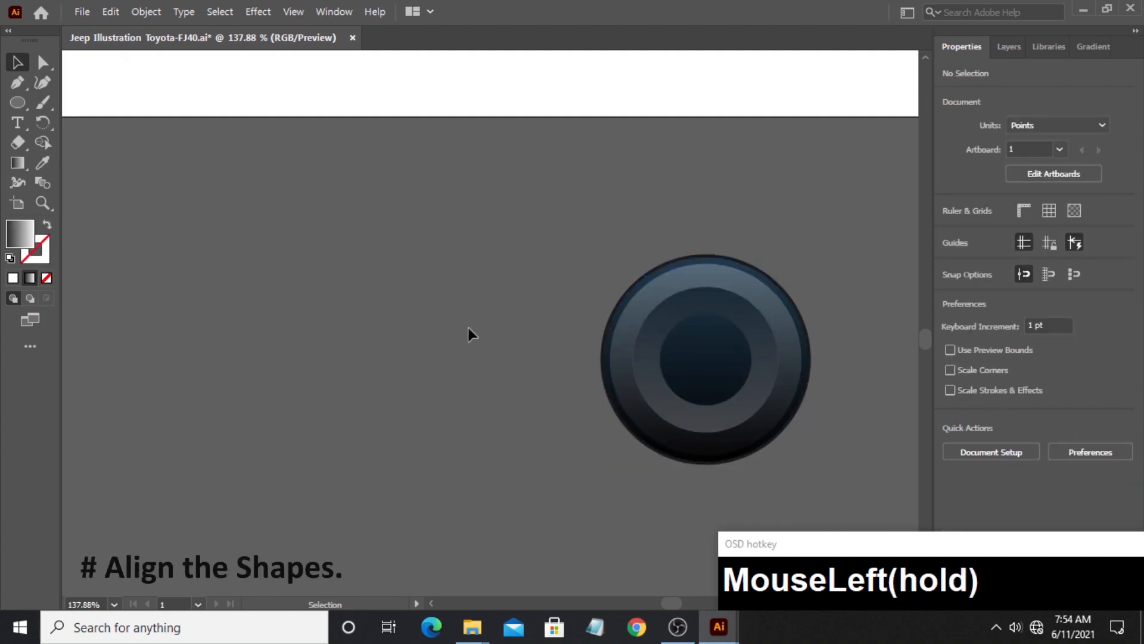
pyautogui.click(620, 333)
pyautogui.click(17, 163)
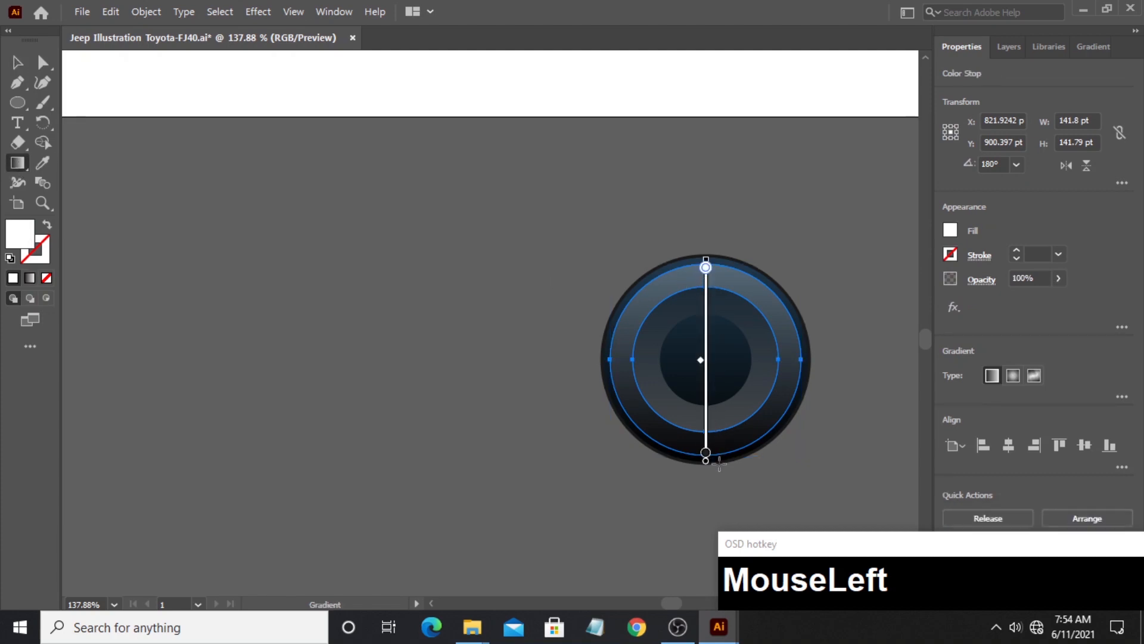
pyautogui.keyDown('ctrl'); pyautogui.click(659, 388); pyautogui.keyUp('ctrl')
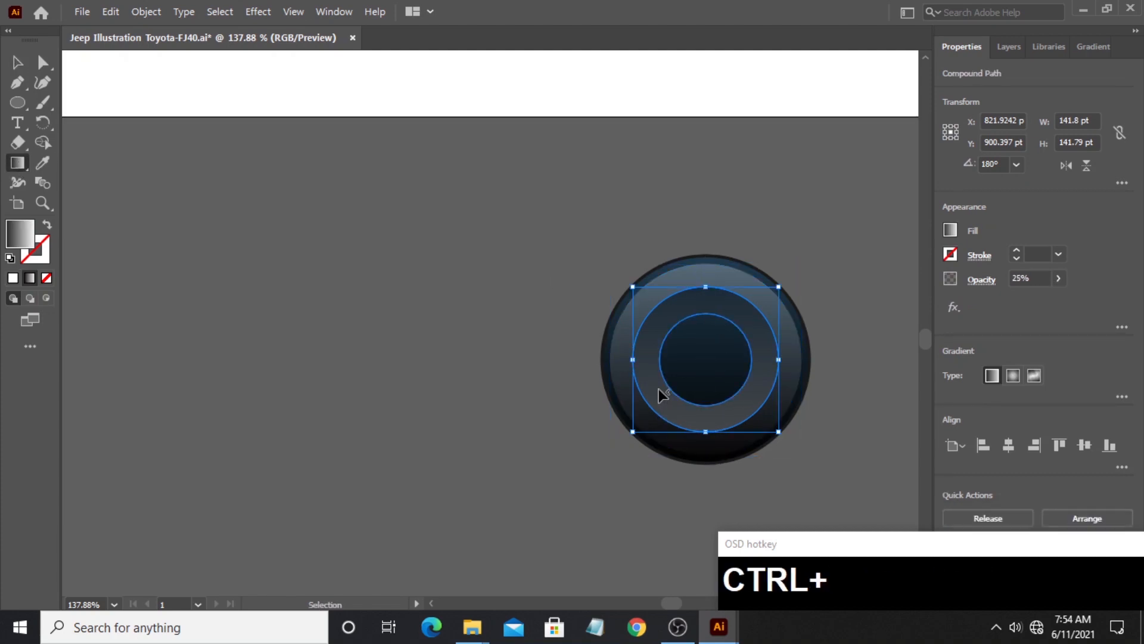
pyautogui.click(16, 62)
pyautogui.click(433, 294)
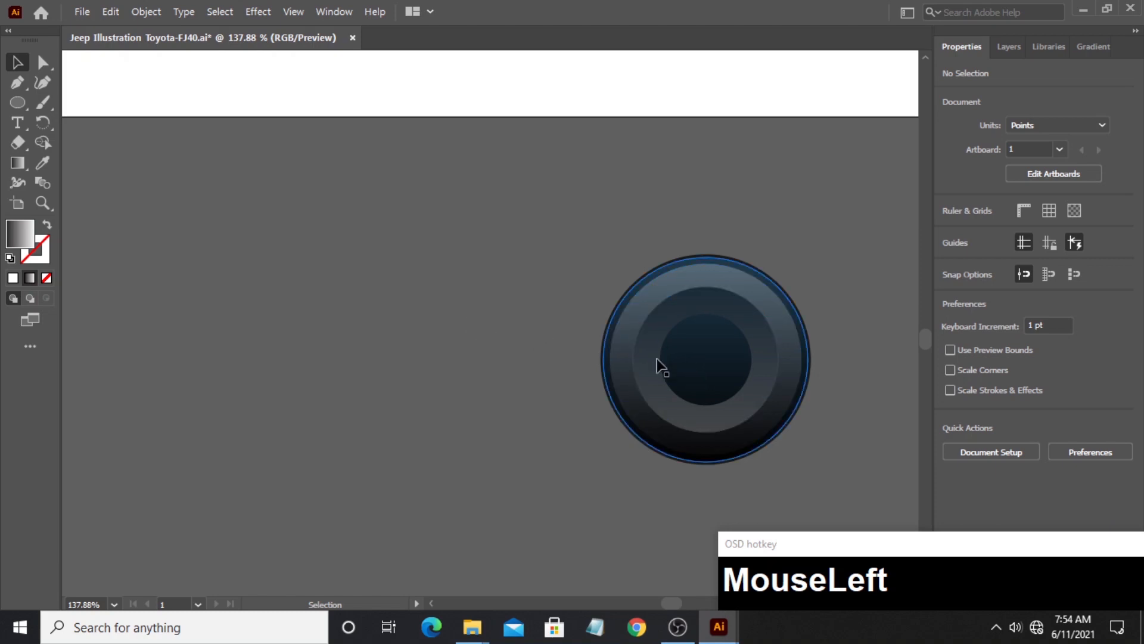
# - Duplicate the whole tire to its left and subtract the copy's outer rings with the Shape Builder tool, keeping only the center circle
pyautogui.moveTo(636, 360); pyautogui.dragTo(326, 404)
pyautogui.press('alt')
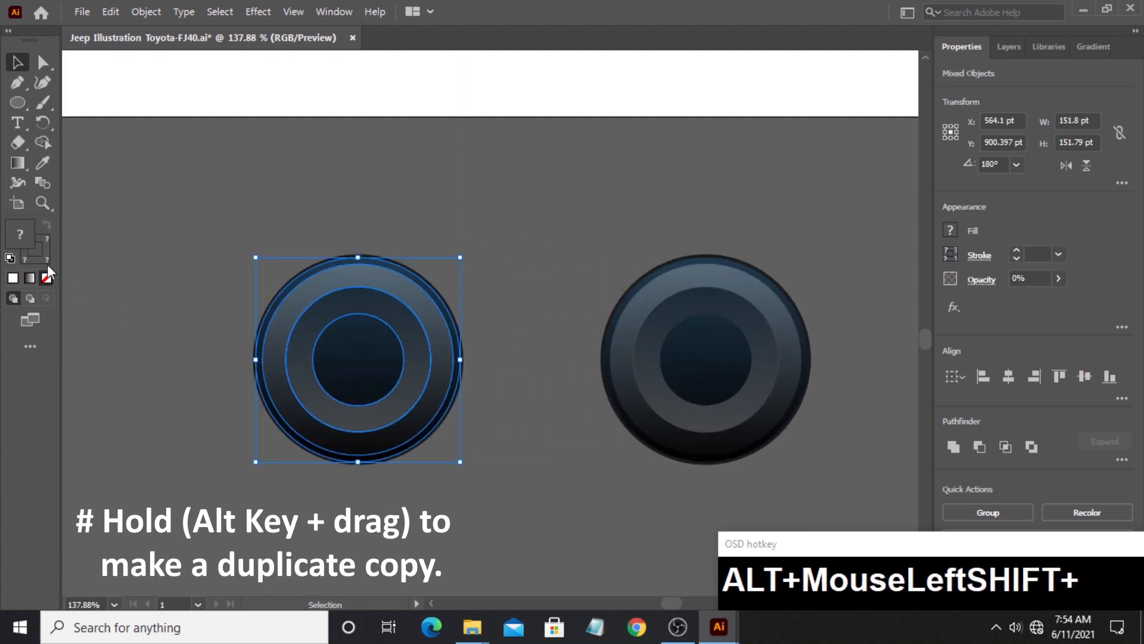
pyautogui.click(39, 141)
pyautogui.press('alt')
pyautogui.moveTo(170, 261); pyautogui.dragTo(302, 328)
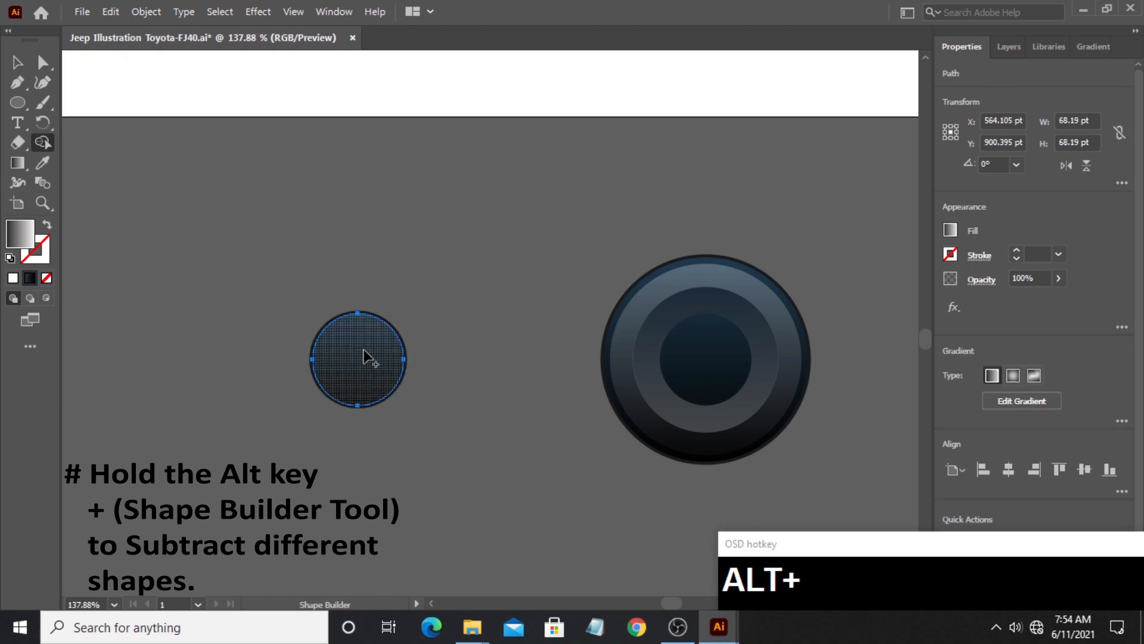
pyautogui.click(17, 62)
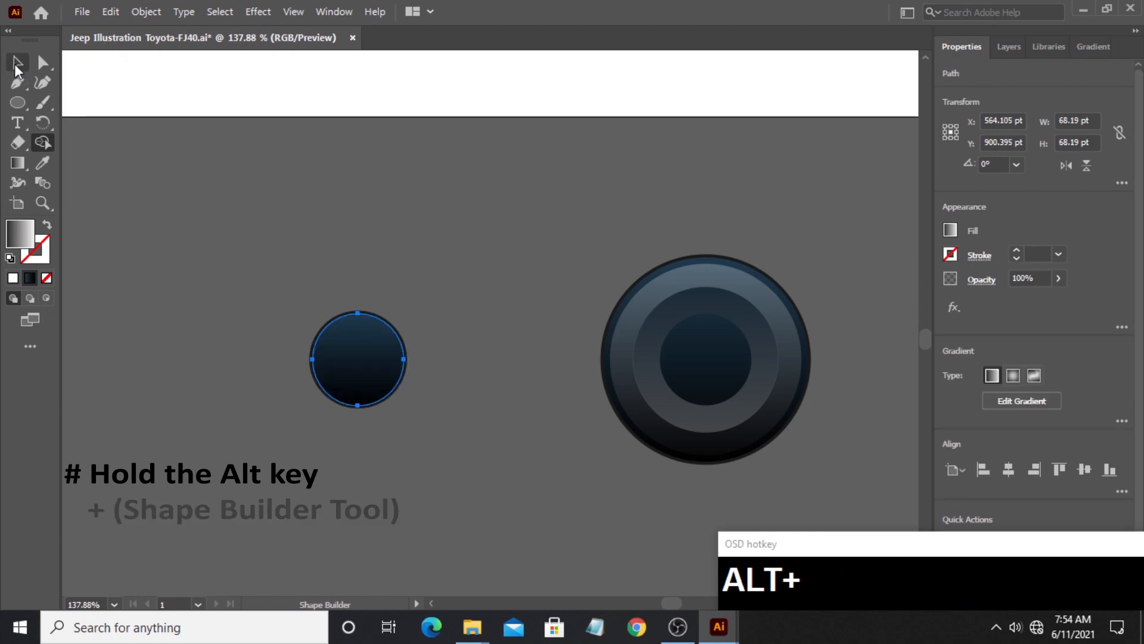
pyautogui.click(265, 236)
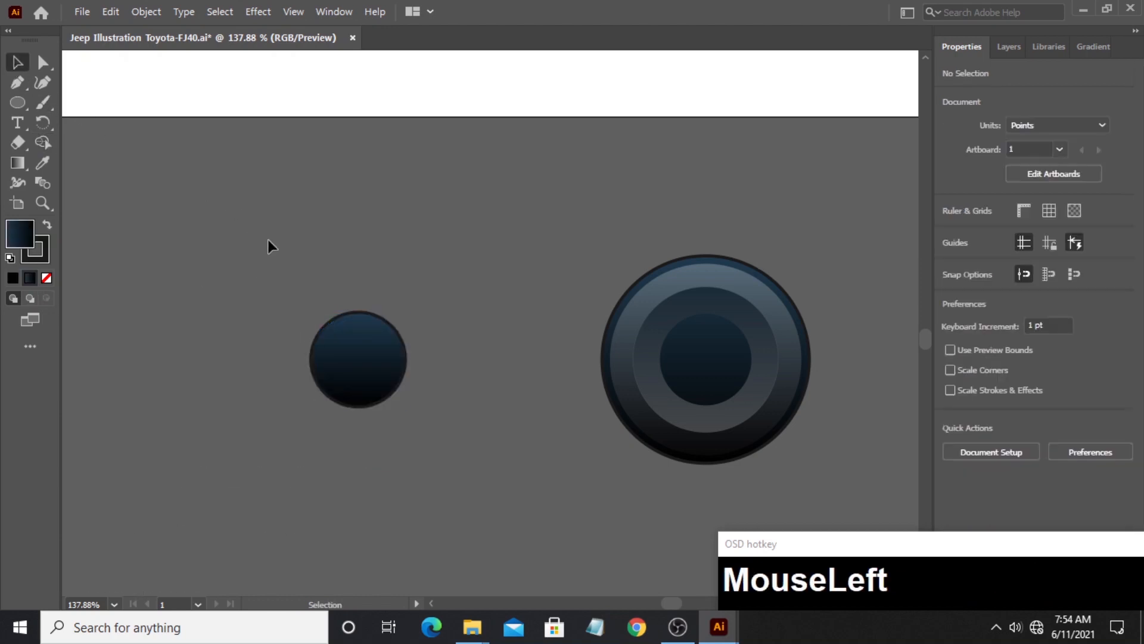
# - Draw a closed triangle about 35 pt wide and 82 pt tall with the Pen tool, its apex at the left circle's center and its base below
pyautogui.click(41, 202)
pyautogui.moveTo(315, 363); pyautogui.dragTo(428, 320)
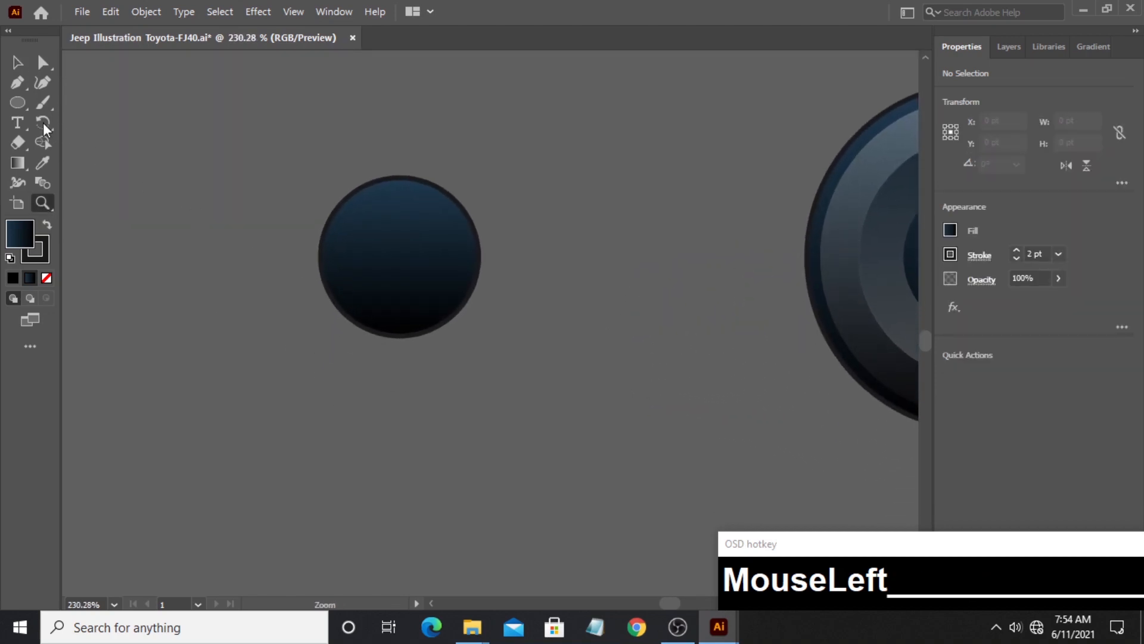
pyautogui.click(22, 88)
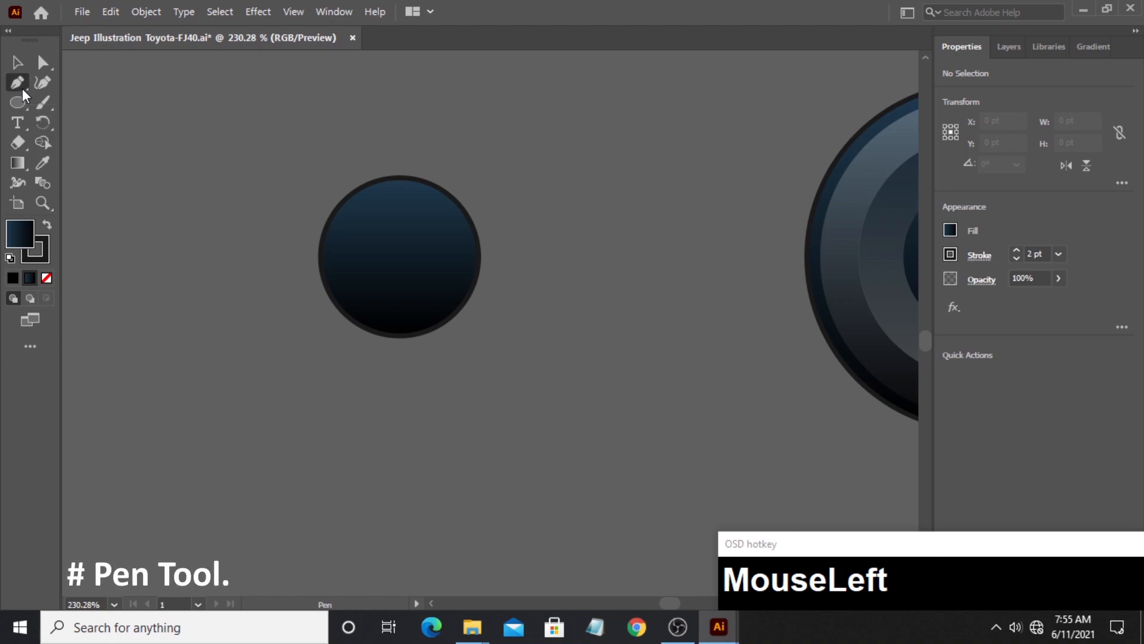
pyautogui.click(399, 257)
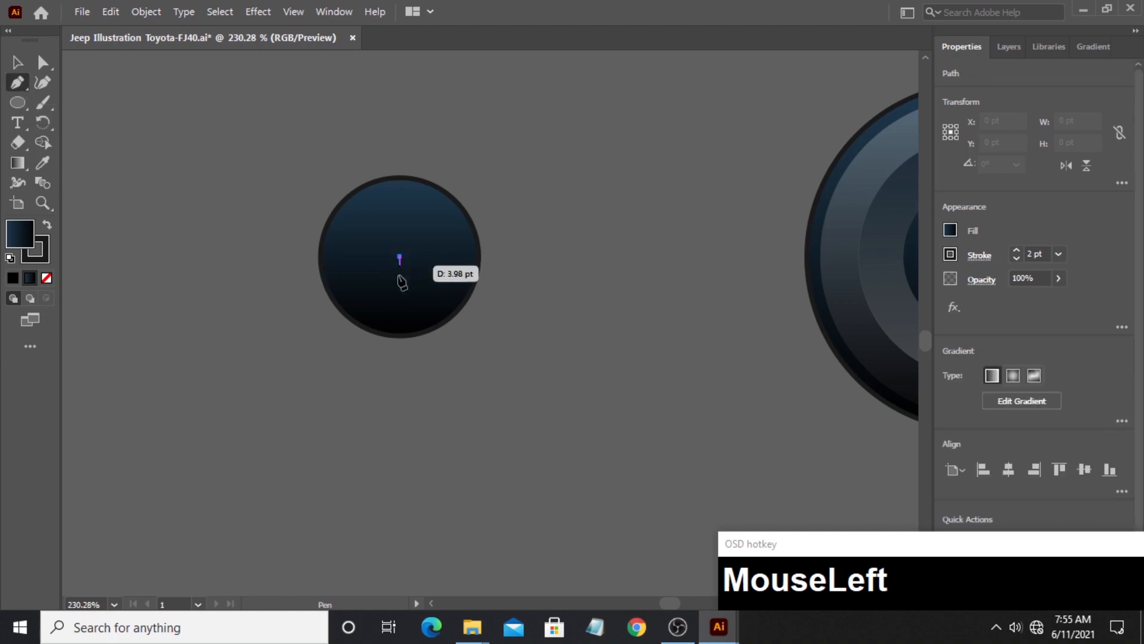
pyautogui.click(361, 441)
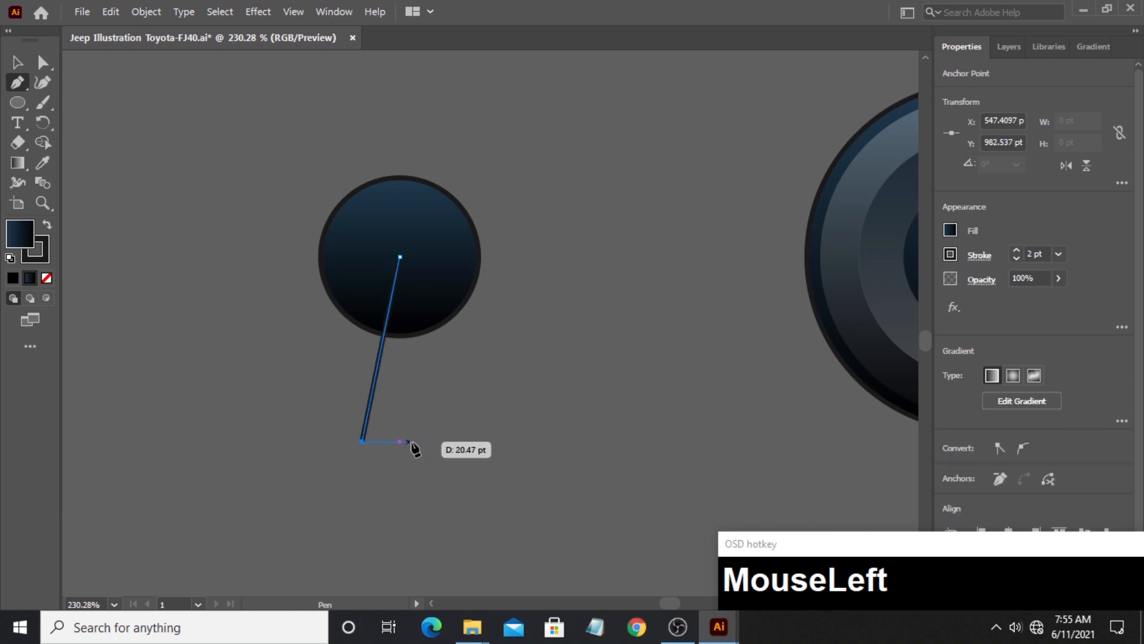
pyautogui.click(440, 441)
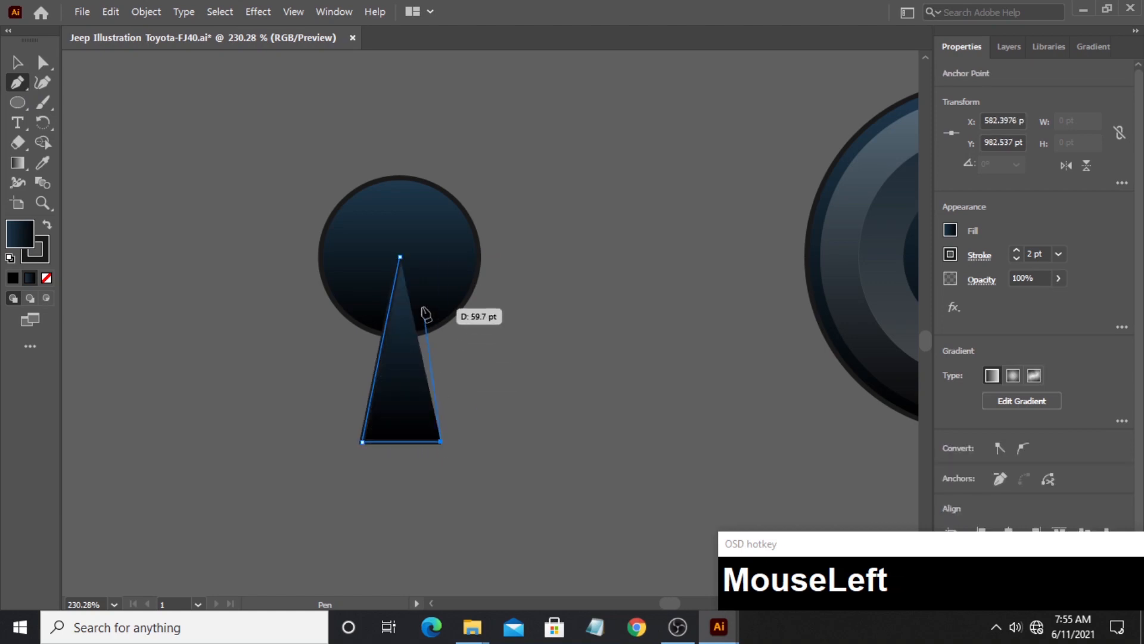
pyautogui.click(399, 257)
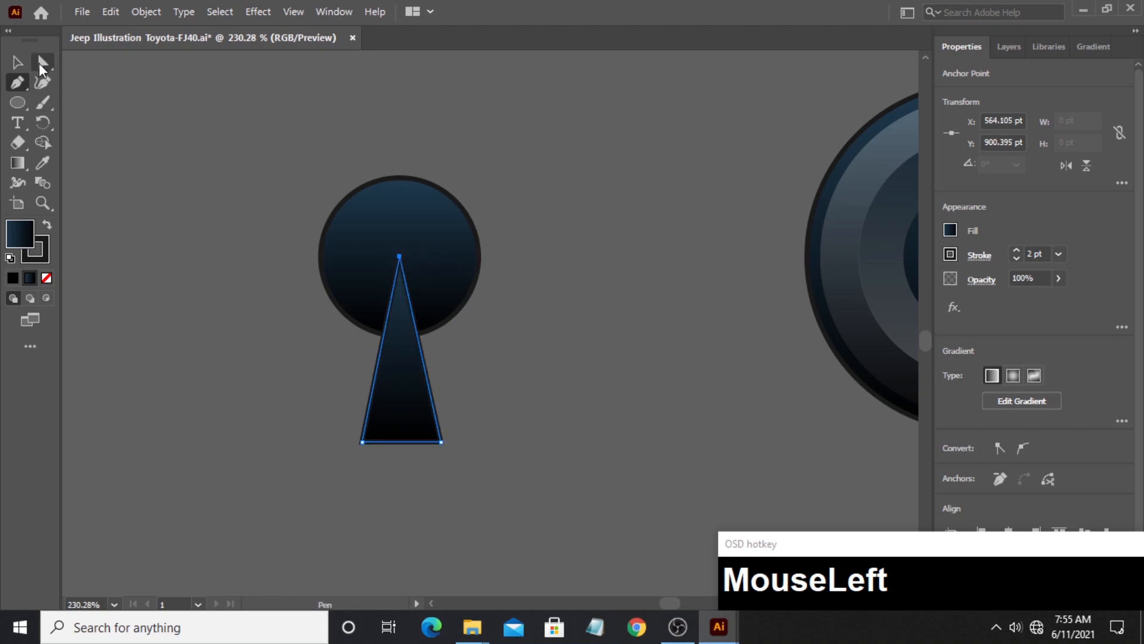
pyautogui.click(16, 62)
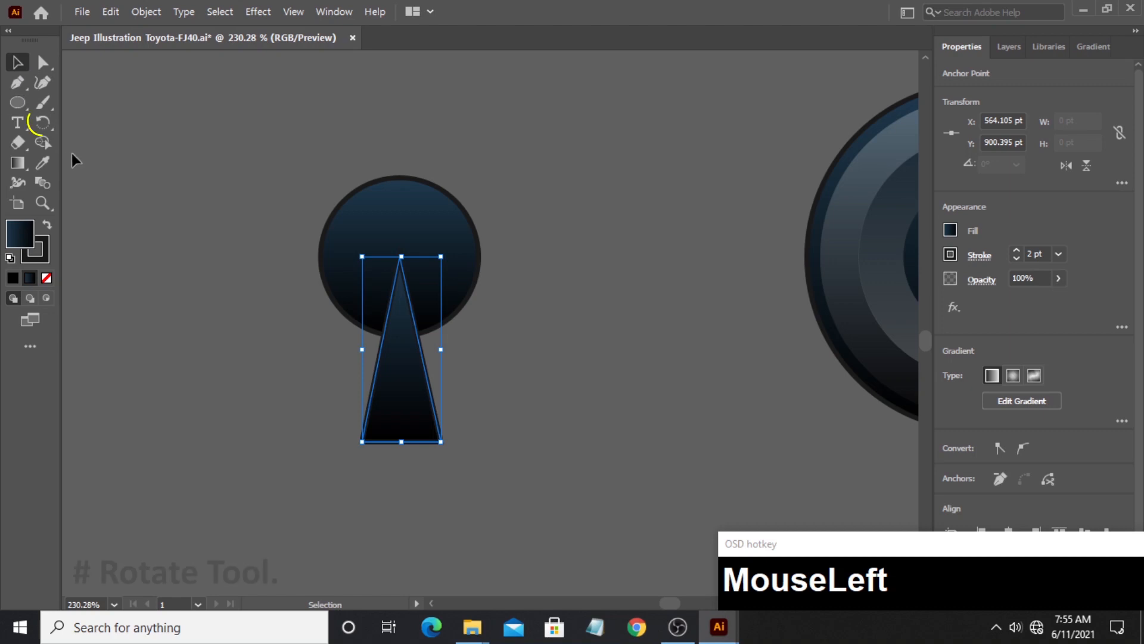
# - Make a copy of the triangle rotated 45° about its apex at the circle's center
pyautogui.click(42, 121)
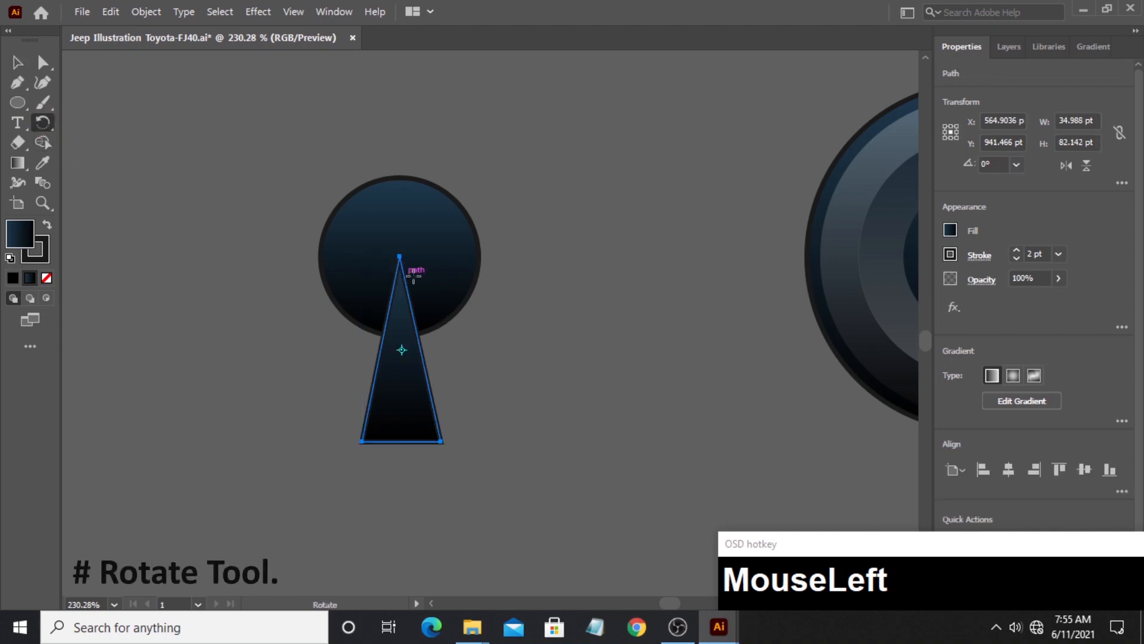
pyautogui.press('alt')
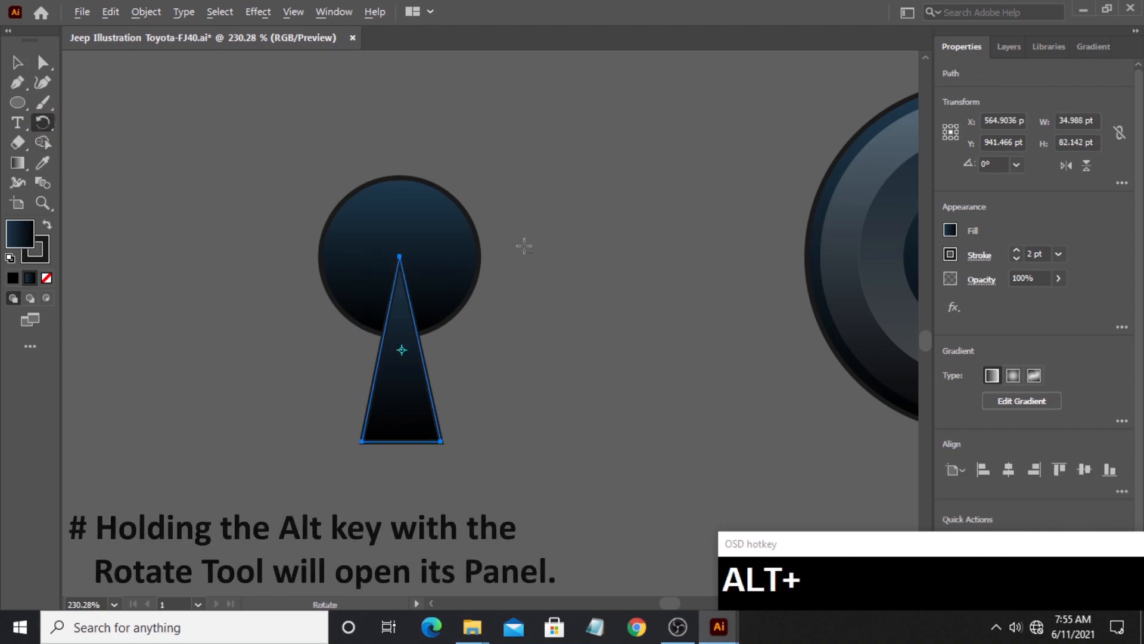
pyautogui.keyDown('alt'); pyautogui.click(401, 258); pyautogui.keyUp('alt')
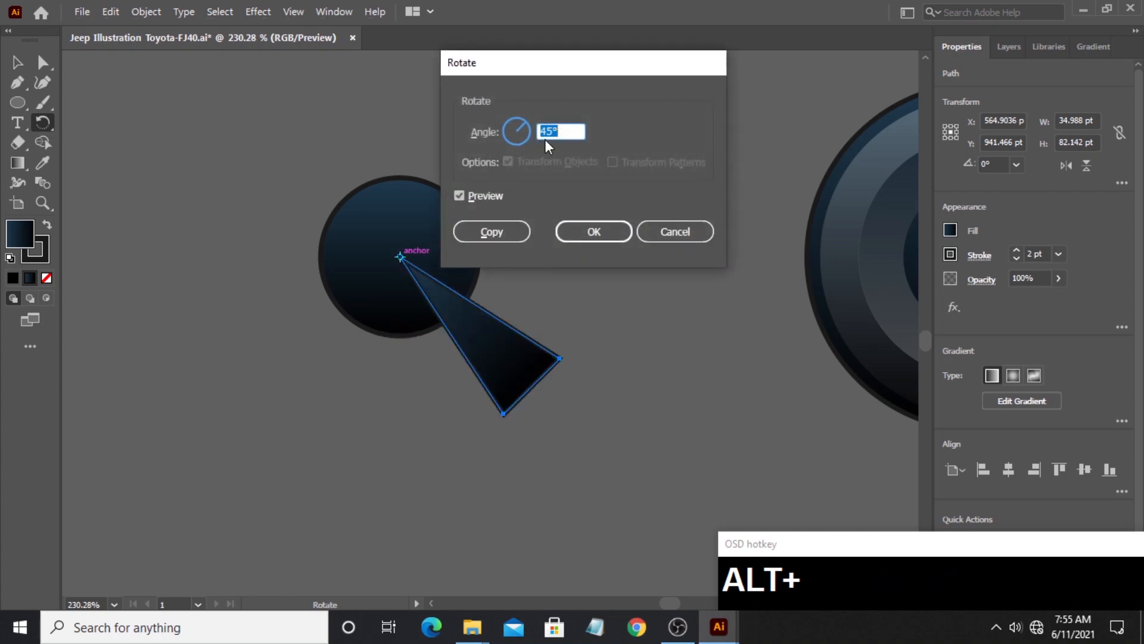
pyautogui.moveTo(526, 125)
pyautogui.mouseDown()
pyautogui.moveTo(528, 152)
pyautogui.moveTo(540, 126)
pyautogui.mouseUp()
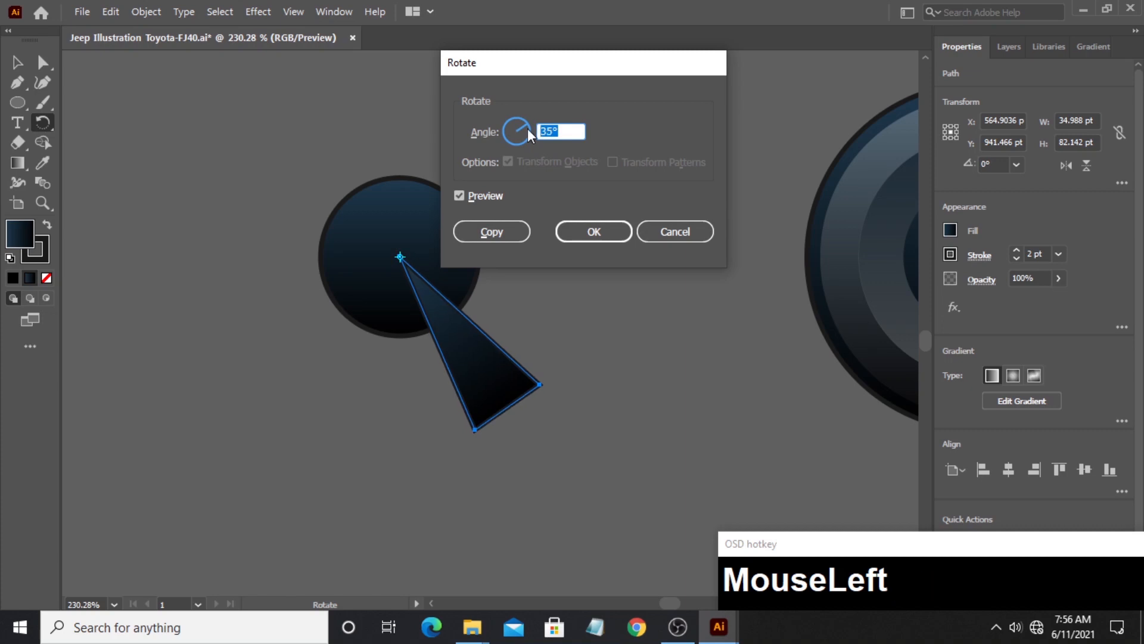
pyautogui.write('45')
pyautogui.click(474, 198)
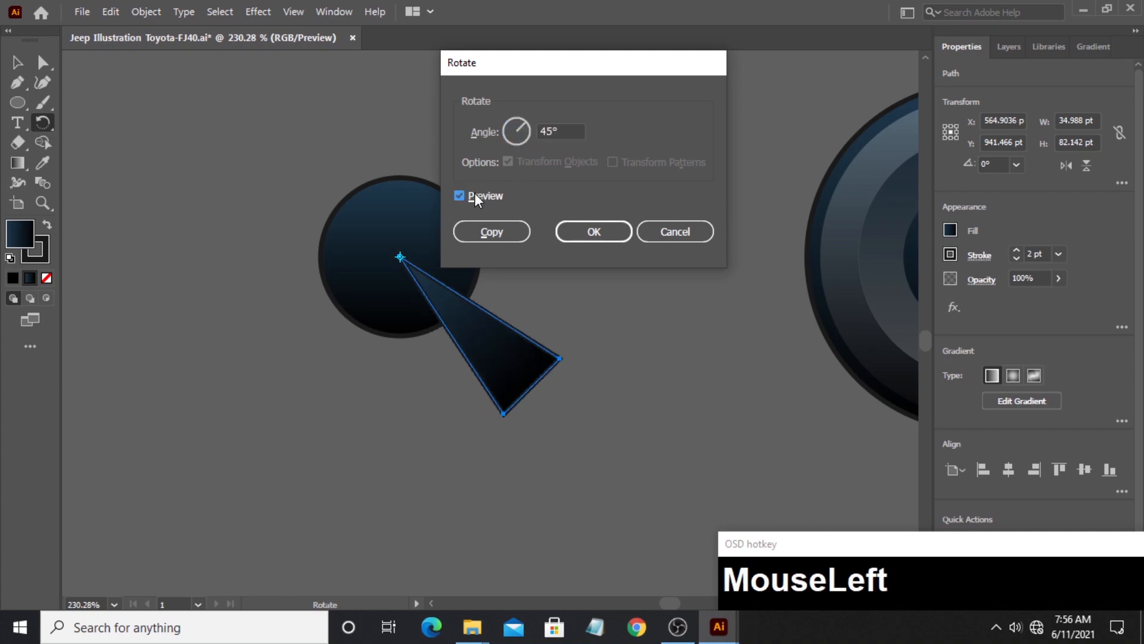
pyautogui.click(474, 198)
pyautogui.click(474, 198)
pyautogui.click(475, 198)
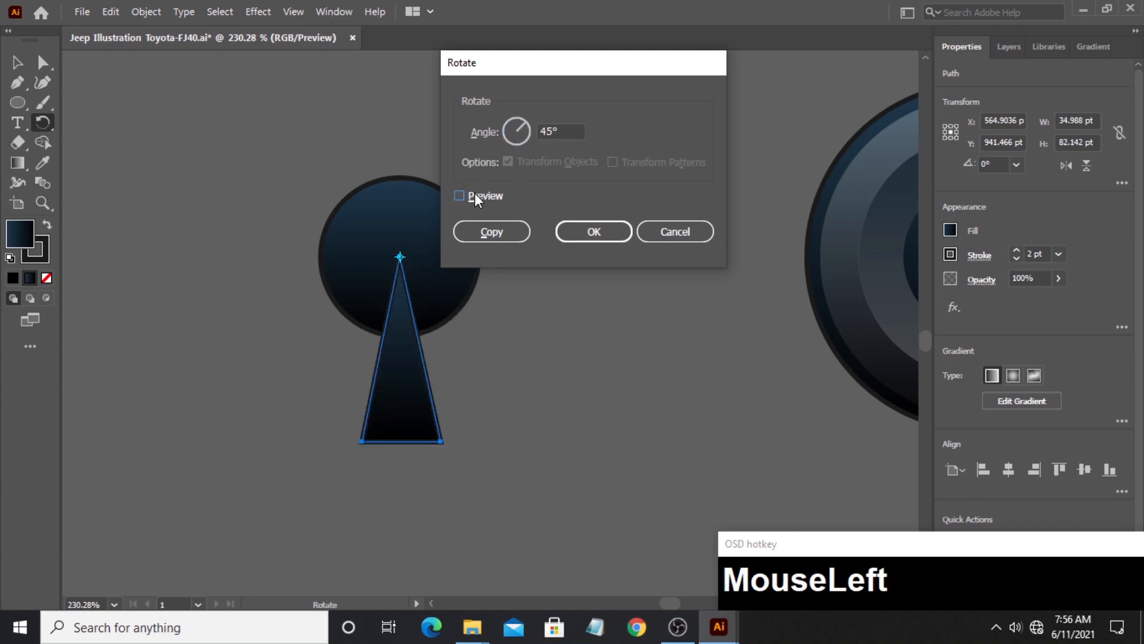
pyautogui.click(475, 198)
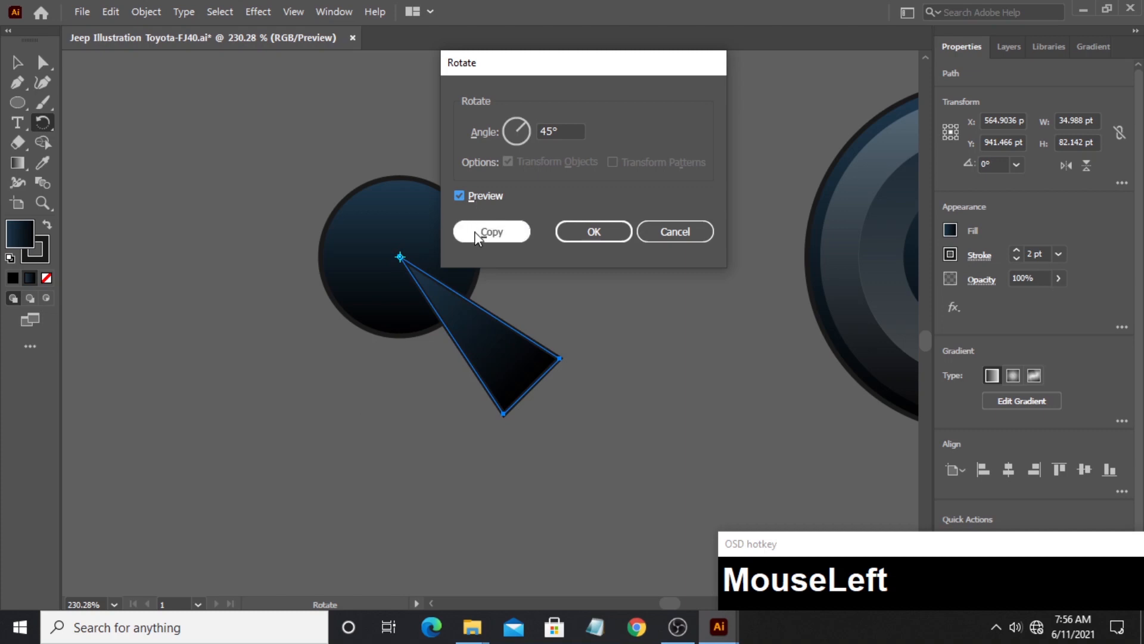
pyautogui.click(499, 238)
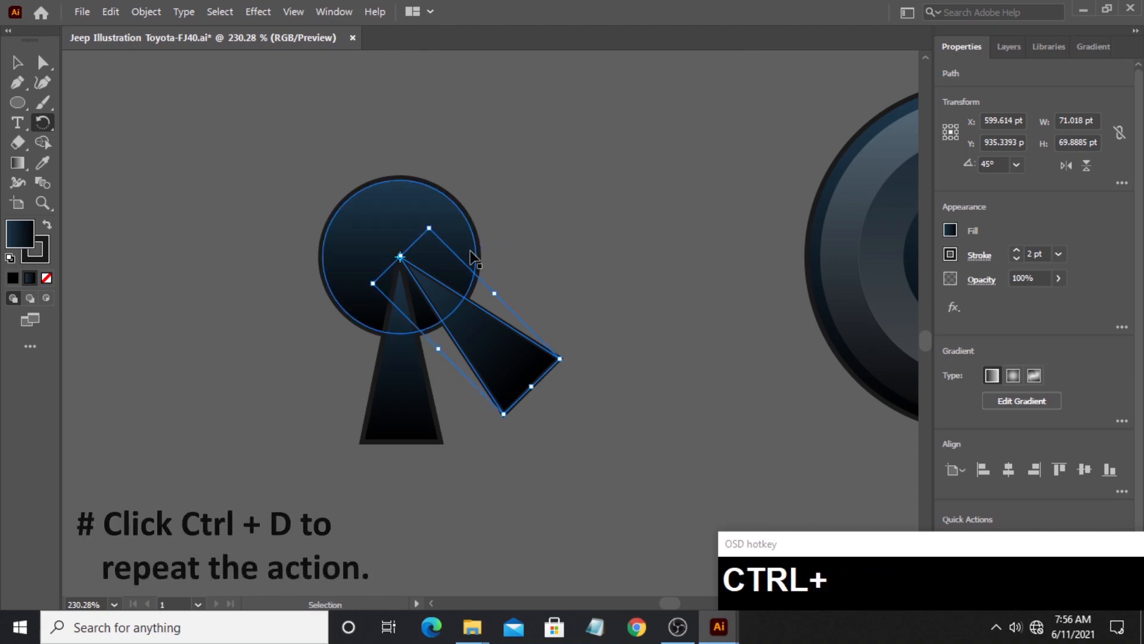
# - Repeat the rotated copy until eight triangles radiate around the circle's center, and deselect them
pyautogui.hotkey('ctrl', 'd')
pyautogui.hotkey('ctrl', 'd')
pyautogui.hotkey('ctrl', 'd')
pyautogui.hotkey('ctrl', 'd')
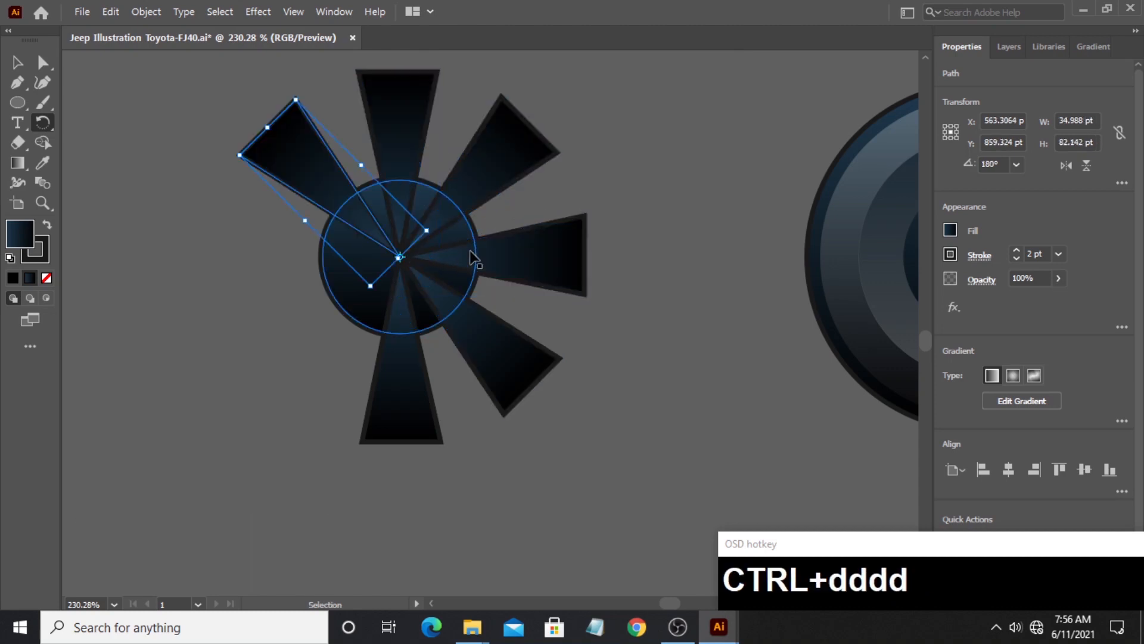
pyautogui.hotkey('ctrl', 'd')
pyautogui.hotkey('ctrl', 'd')
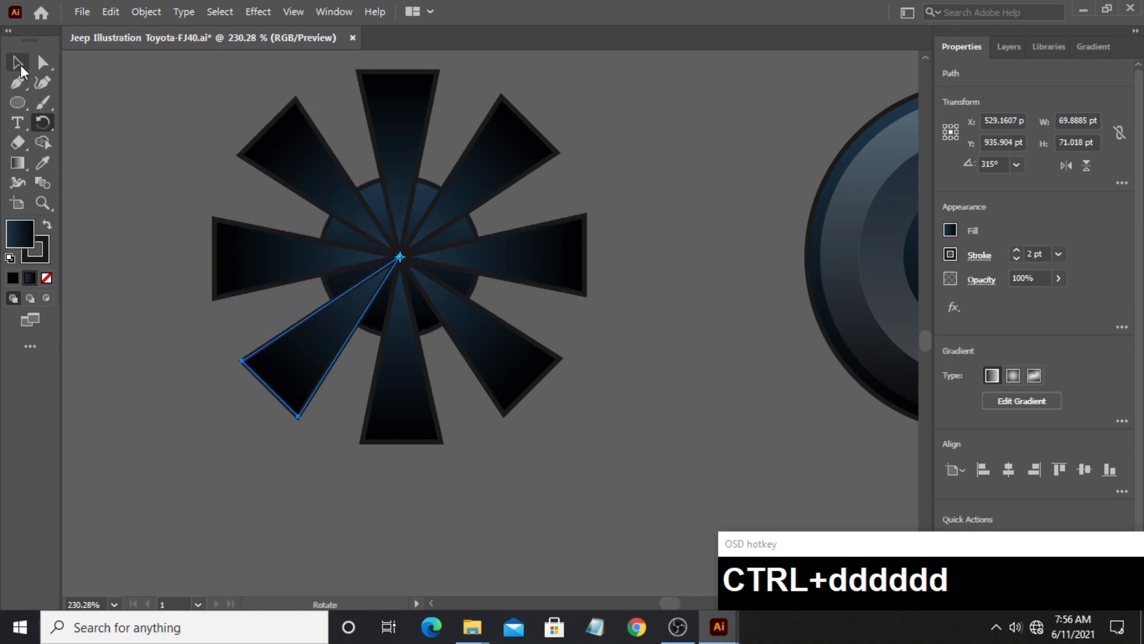
pyautogui.click(19, 68)
pyautogui.click(166, 209)
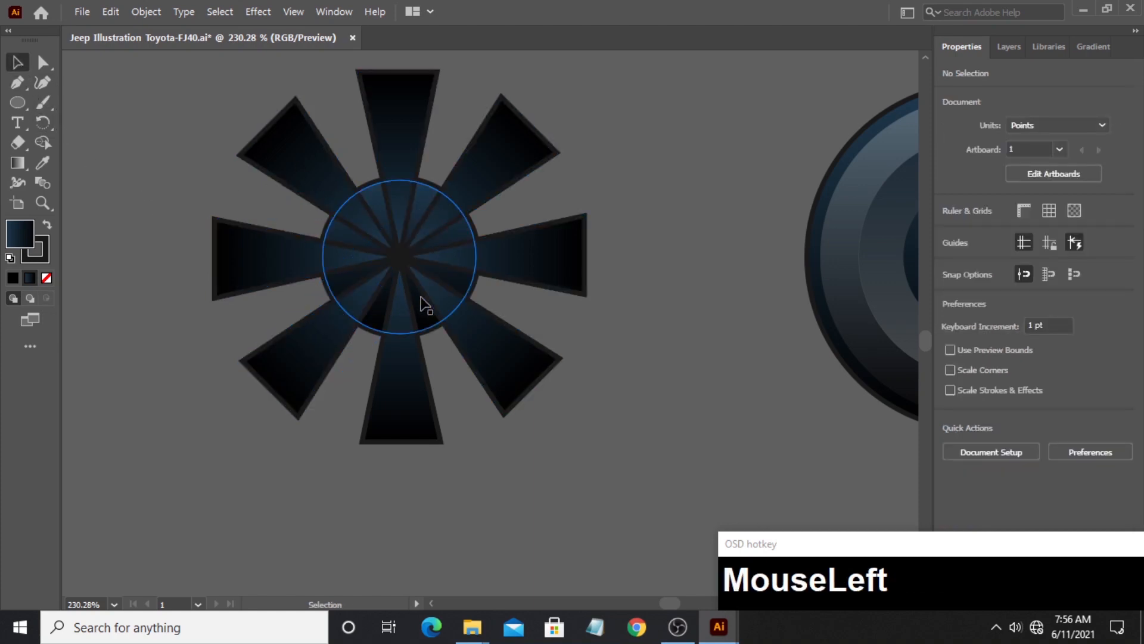
# - Draw a circle slightly smaller than the original circle over the point where the triangles meet
pyautogui.click(18, 102)
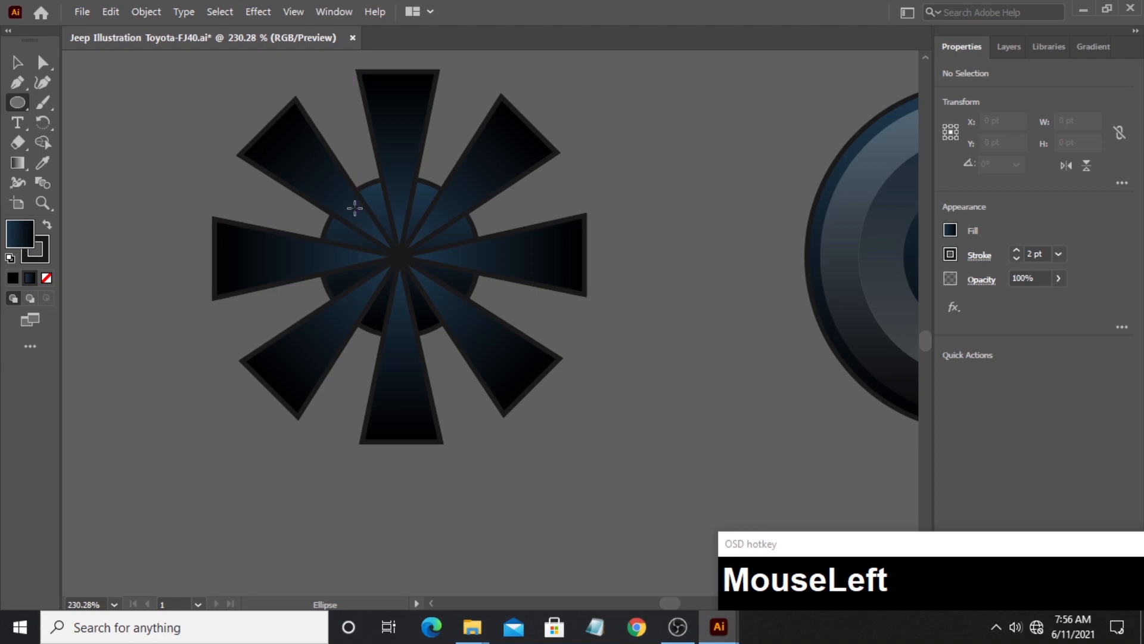
pyautogui.moveTo(354, 208)
pyautogui.mouseDown()
pyautogui.moveTo(424, 255)
pyautogui.moveTo(467, 319)
pyautogui.moveTo(449, 309)
pyautogui.moveTo(458, 312)
pyautogui.mouseUp()
pyautogui.press('space')
pyautogui.click(17, 62)
pyautogui.click(132, 224)
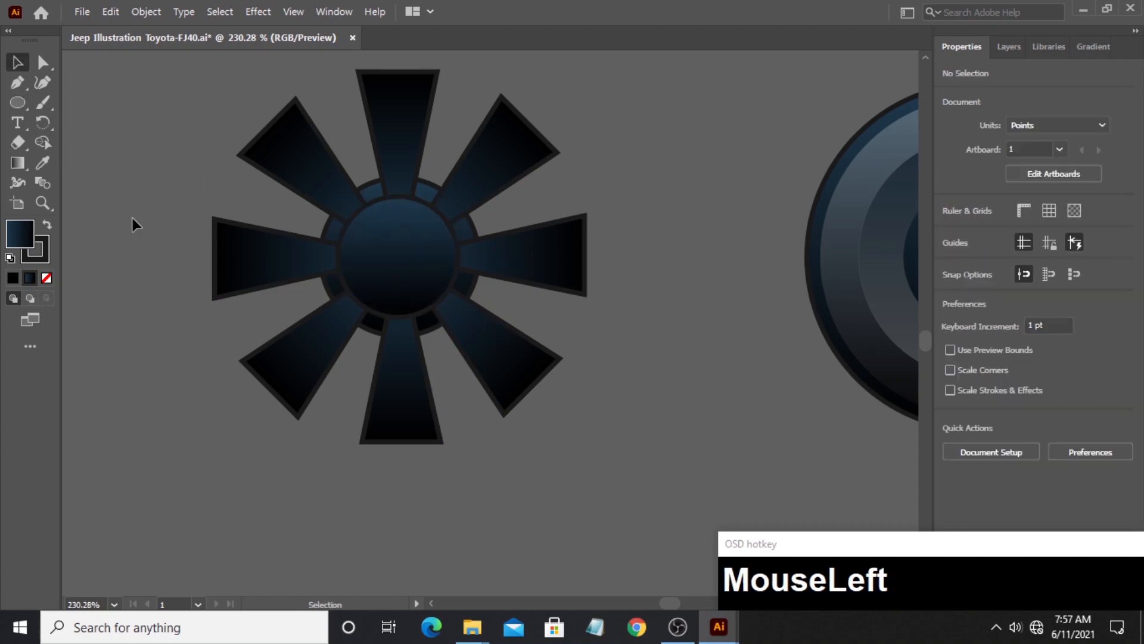
# - Draw a circle about 22 pt wide in the middle of the new hub circle and nudge it slightly to center it
pyautogui.click(17, 102)
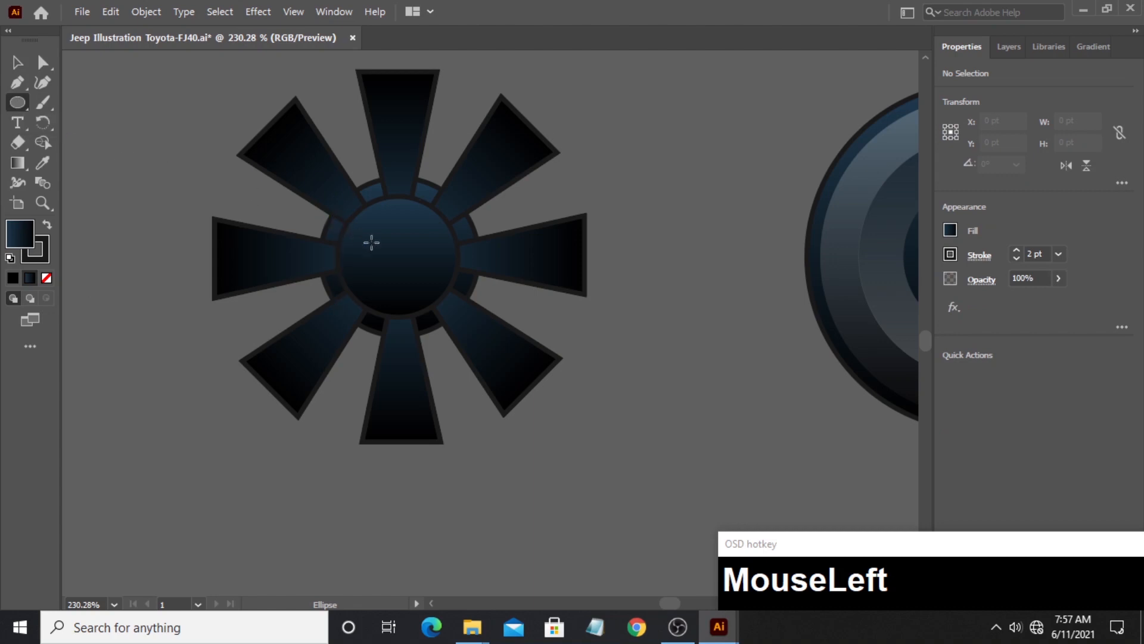
pyautogui.moveTo(375, 230); pyautogui.dragTo(426, 274)
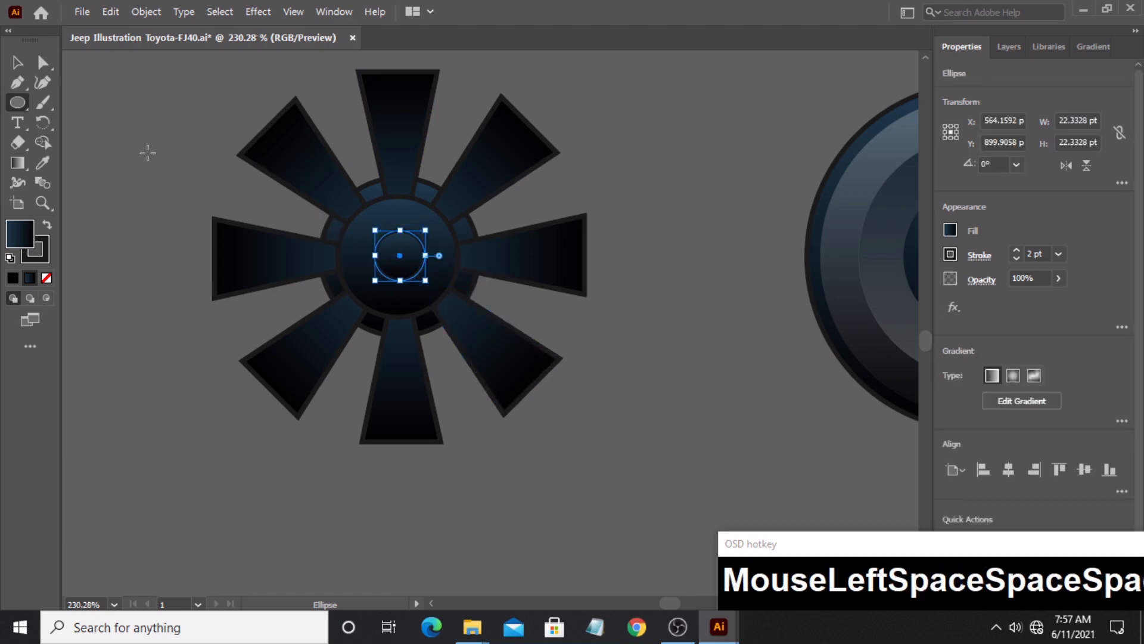
pyautogui.click(18, 62)
pyautogui.click(249, 220)
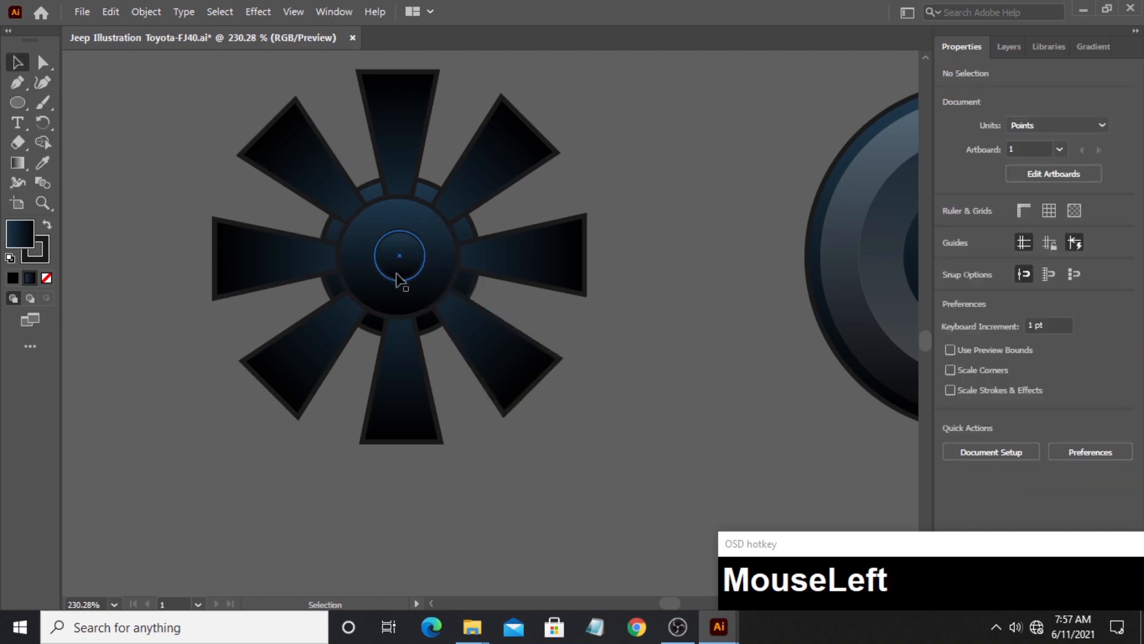
pyautogui.moveTo(397, 281); pyautogui.dragTo(397, 277)
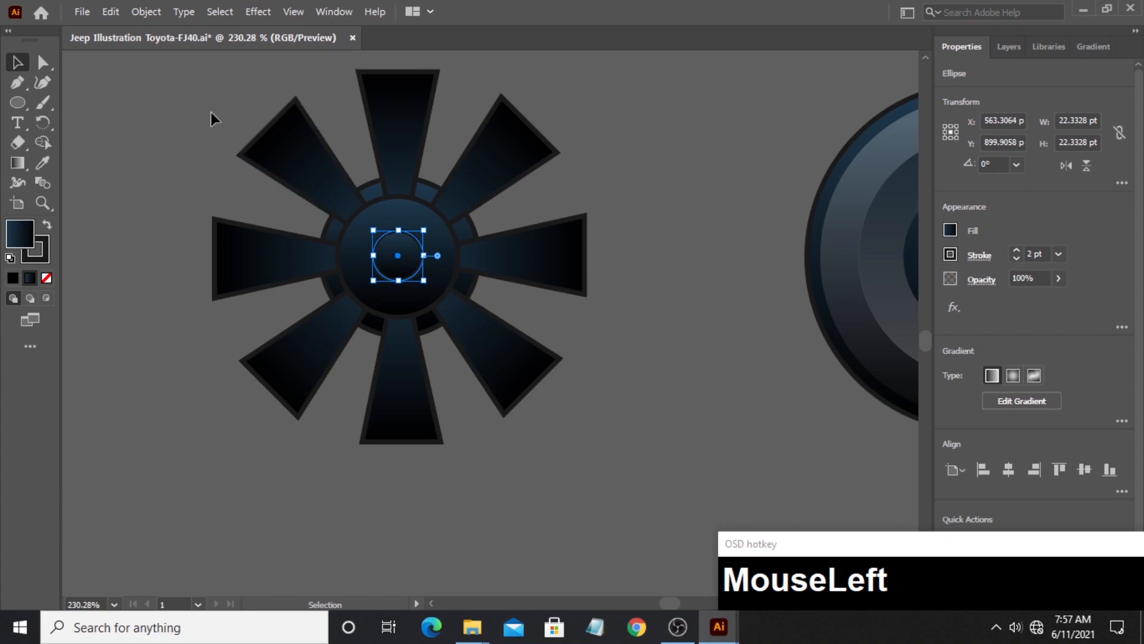
# - Trim away the parts of the eight triangles outside the hub circle with Shape Builder, excluding the larger base circle
pyautogui.moveTo(546, 383); pyautogui.dragTo(493, 357)
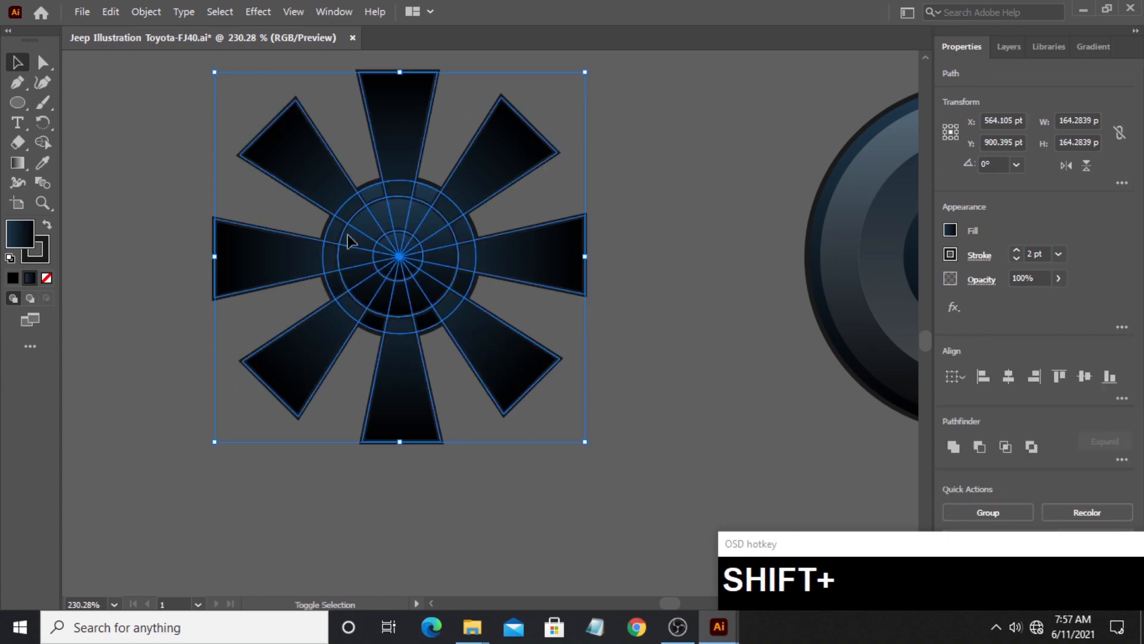
pyautogui.keyDown('shift'); pyautogui.click(329, 309); pyautogui.keyUp('shift')
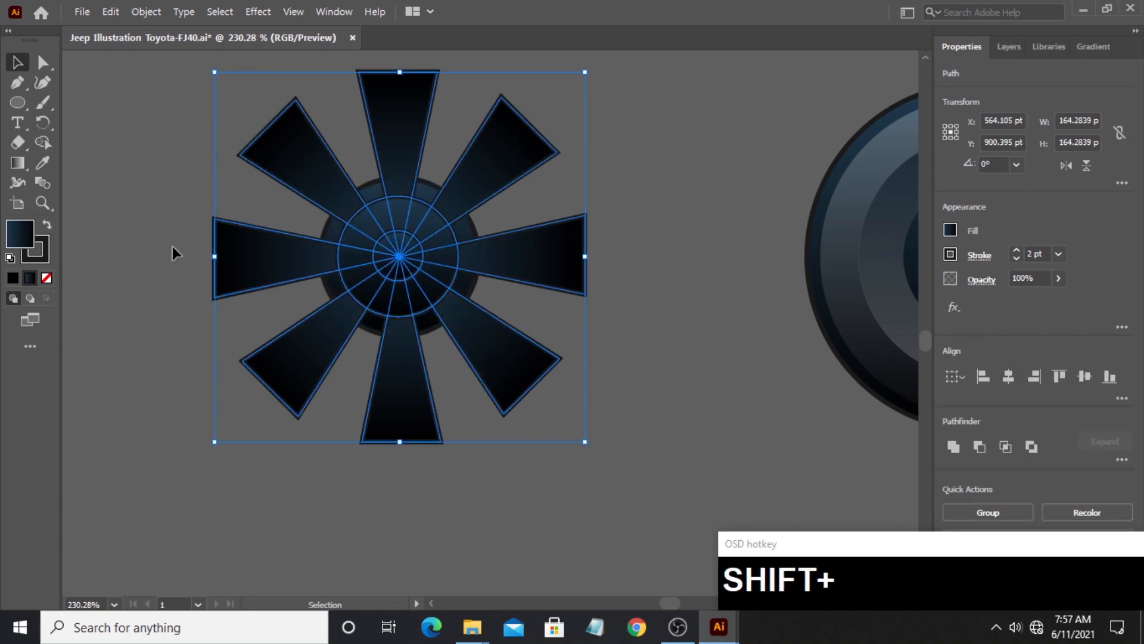
pyautogui.click(38, 144)
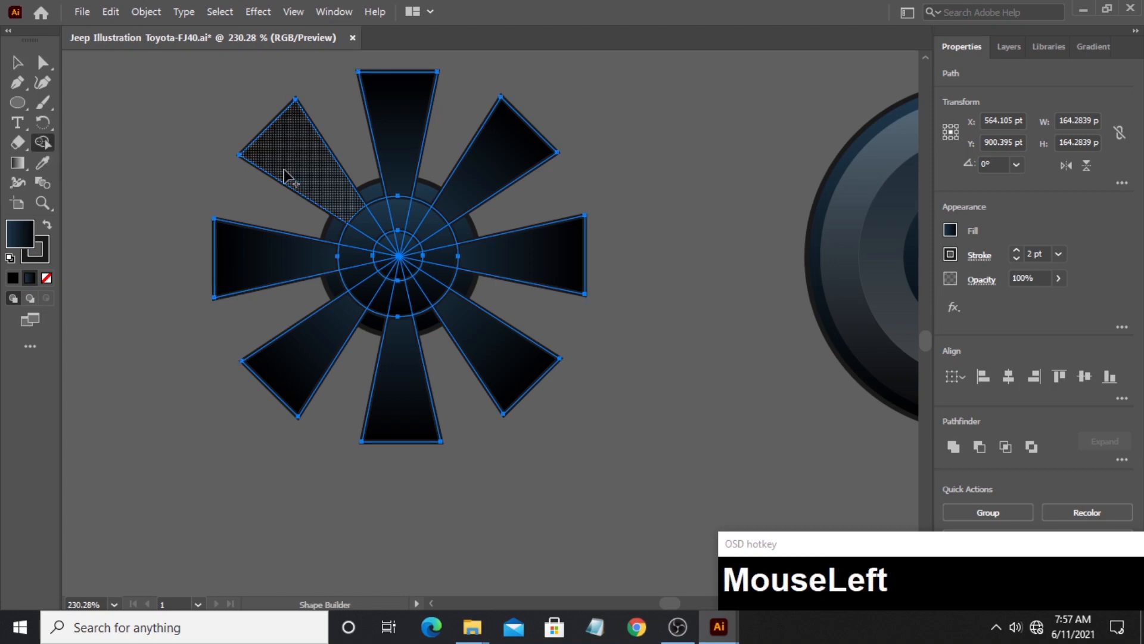
pyautogui.moveTo(322, 167)
pyautogui.mouseDown()
pyautogui.moveTo(277, 238)
pyautogui.moveTo(296, 320)
pyautogui.moveTo(335, 350)
pyautogui.moveTo(475, 394)
pyautogui.moveTo(533, 336)
pyautogui.moveTo(541, 274)
pyautogui.moveTo(520, 184)
pyautogui.moveTo(391, 116)
pyautogui.mouseUp()
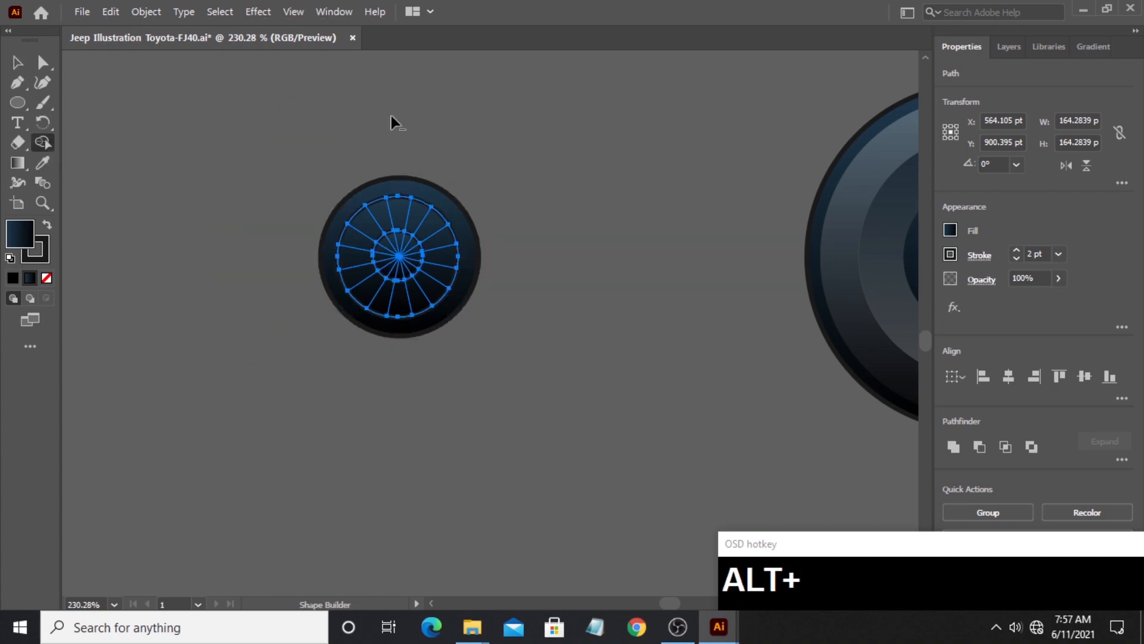
# - Remove the wedges between the spokes and all pieces inside the small center circle, leaving eight slot shapes, and deselect
pyautogui.keyDown('alt'); pyautogui.click(383, 216); pyautogui.keyUp('alt')
pyautogui.keyDown('alt'); pyautogui.click(354, 235); pyautogui.keyUp('alt')
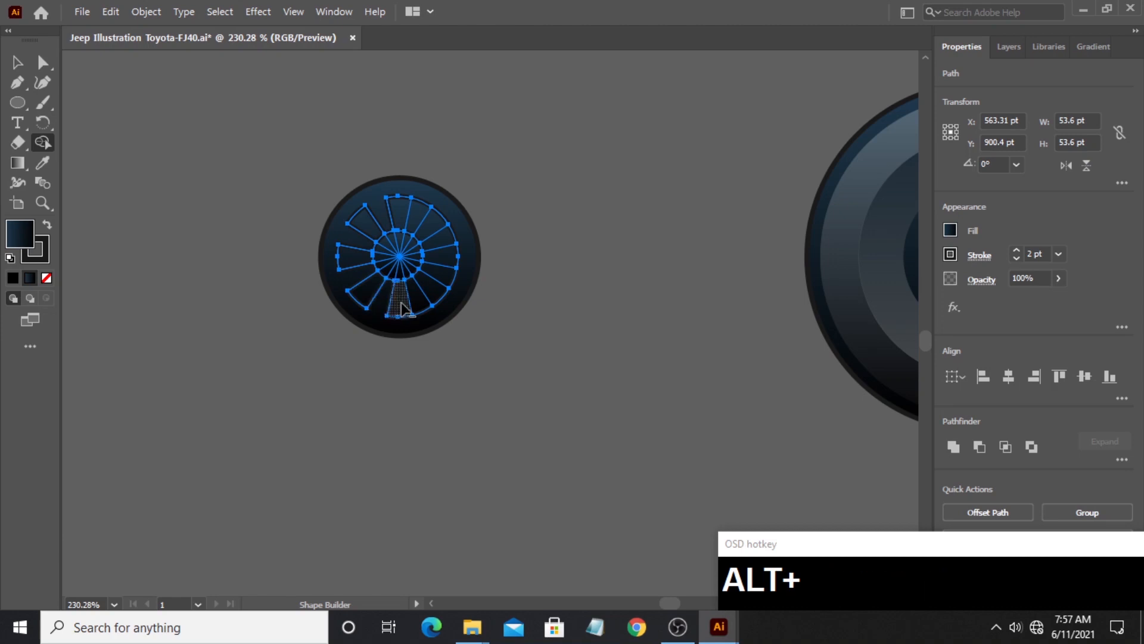
pyautogui.keyDown('alt'); pyautogui.click(418, 302); pyautogui.keyUp('alt')
pyautogui.keyDown('alt'); pyautogui.click(441, 274); pyautogui.keyUp('alt')
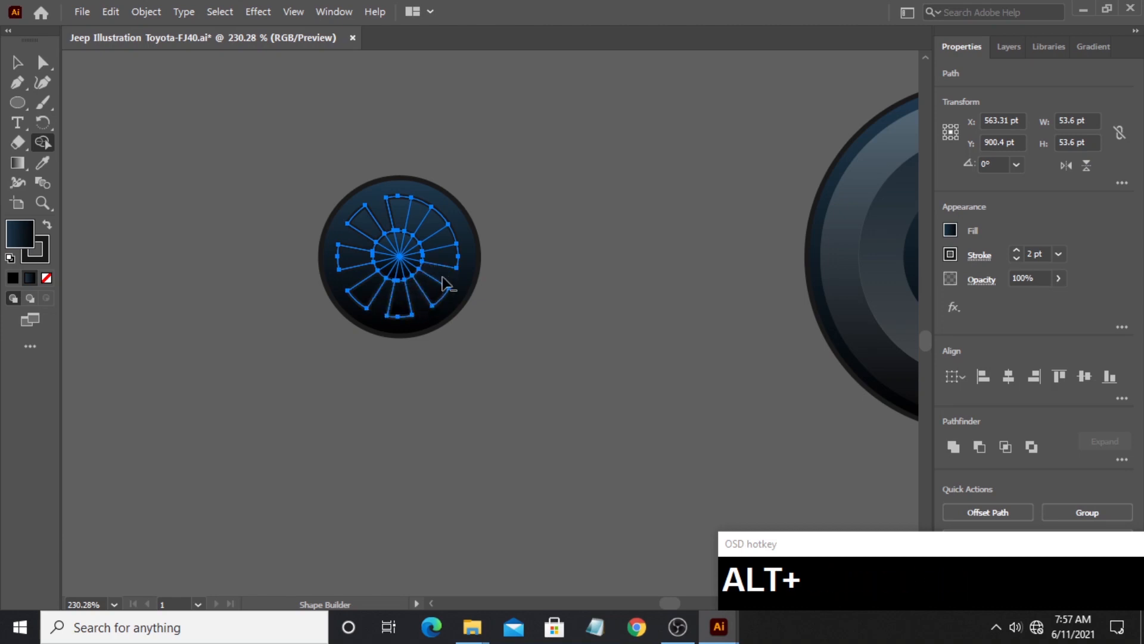
pyautogui.keyDown('alt'); pyautogui.click(442, 241); pyautogui.keyUp('alt')
pyautogui.keyDown('alt'); pyautogui.click(417, 223); pyautogui.keyUp('alt')
pyautogui.moveTo(406, 246)
pyautogui.mouseDown()
pyautogui.moveTo(385, 263)
pyautogui.moveTo(397, 274)
pyautogui.moveTo(421, 260)
pyautogui.moveTo(406, 251)
pyautogui.mouseUp()
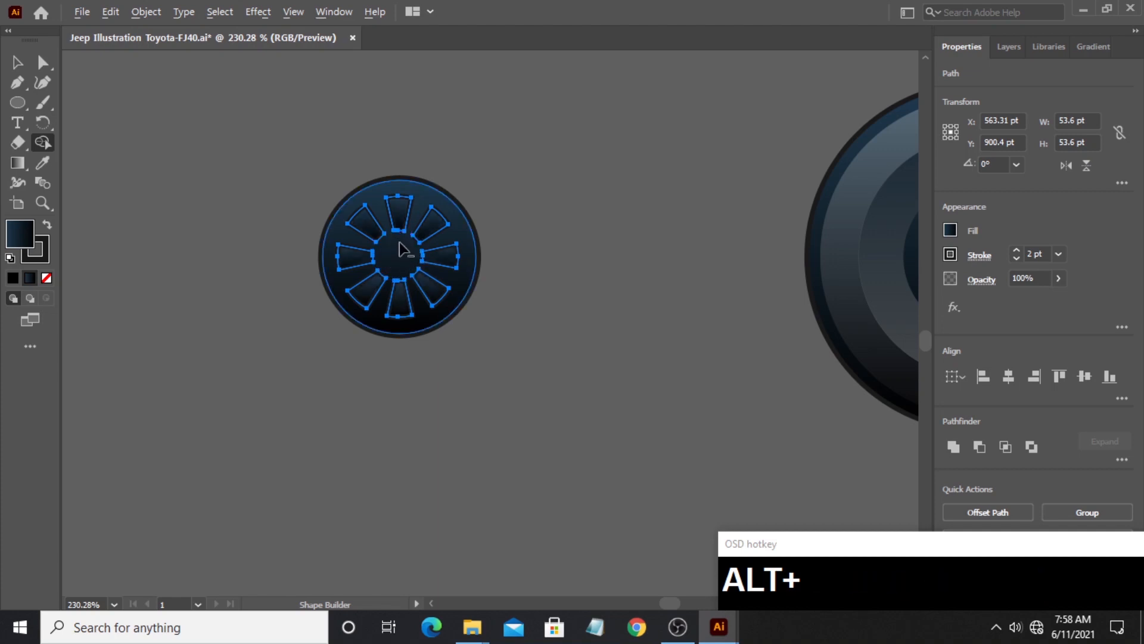
pyautogui.click(13, 64)
pyautogui.click(267, 292)
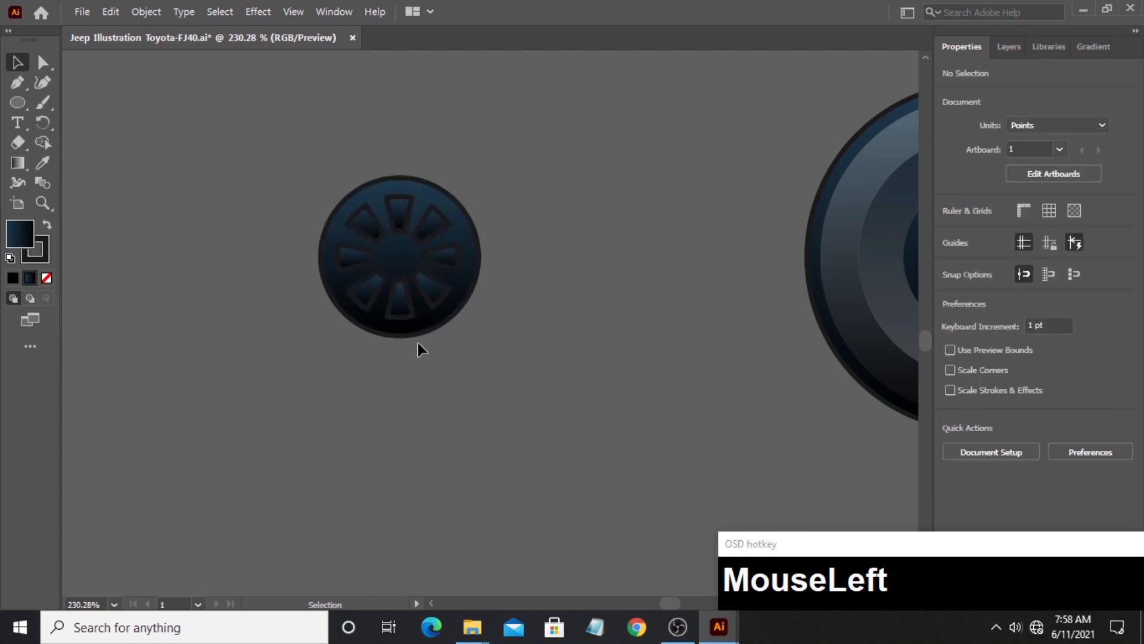
# - Copy the base circle with its eight slots to the left, cut the slots out of the copy, and deselect
pyautogui.click(373, 214)
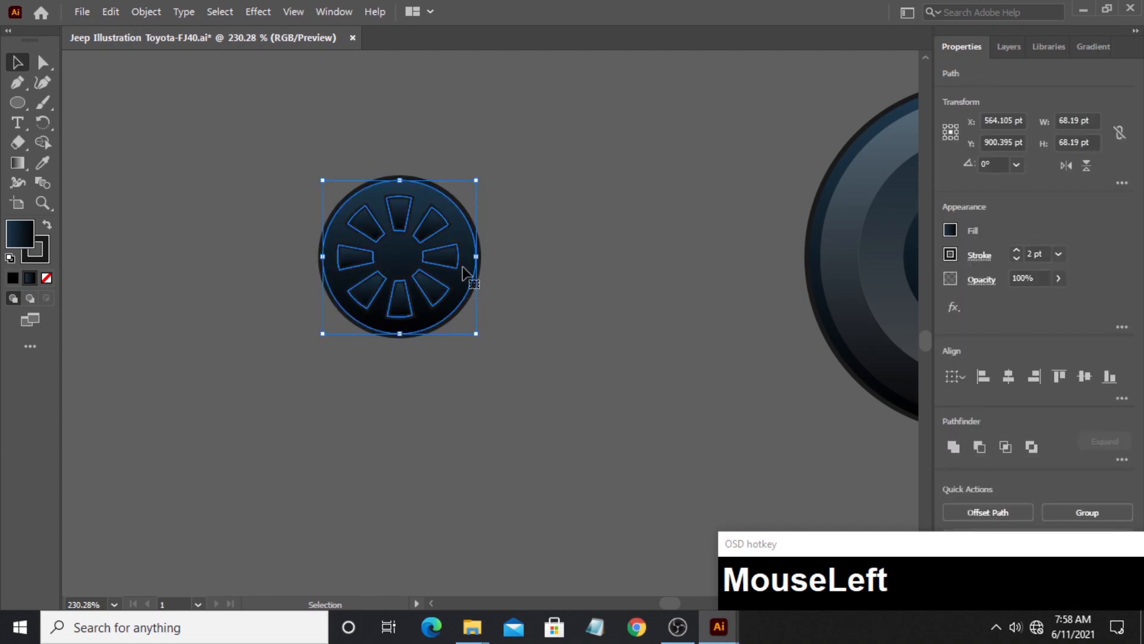
pyautogui.moveTo(463, 273); pyautogui.dragTo(269, 264)
pyautogui.click(40, 144)
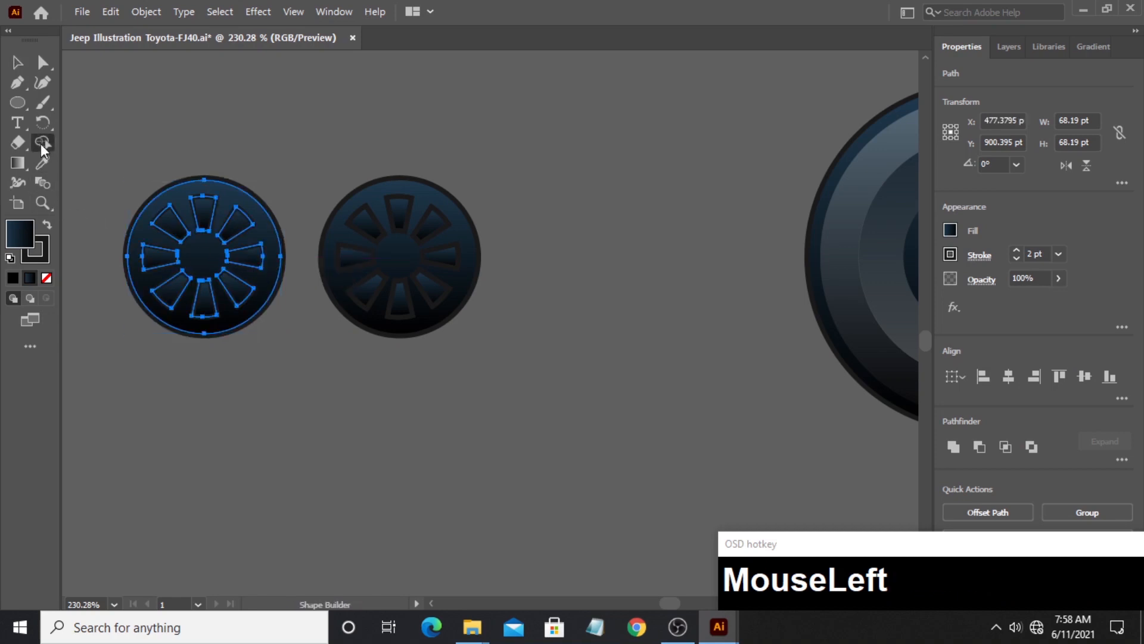
pyautogui.keyDown('alt'); pyautogui.click(170, 225); pyautogui.keyUp('alt')
pyautogui.keyDown('alt'); pyautogui.click(200, 222); pyautogui.keyUp('alt')
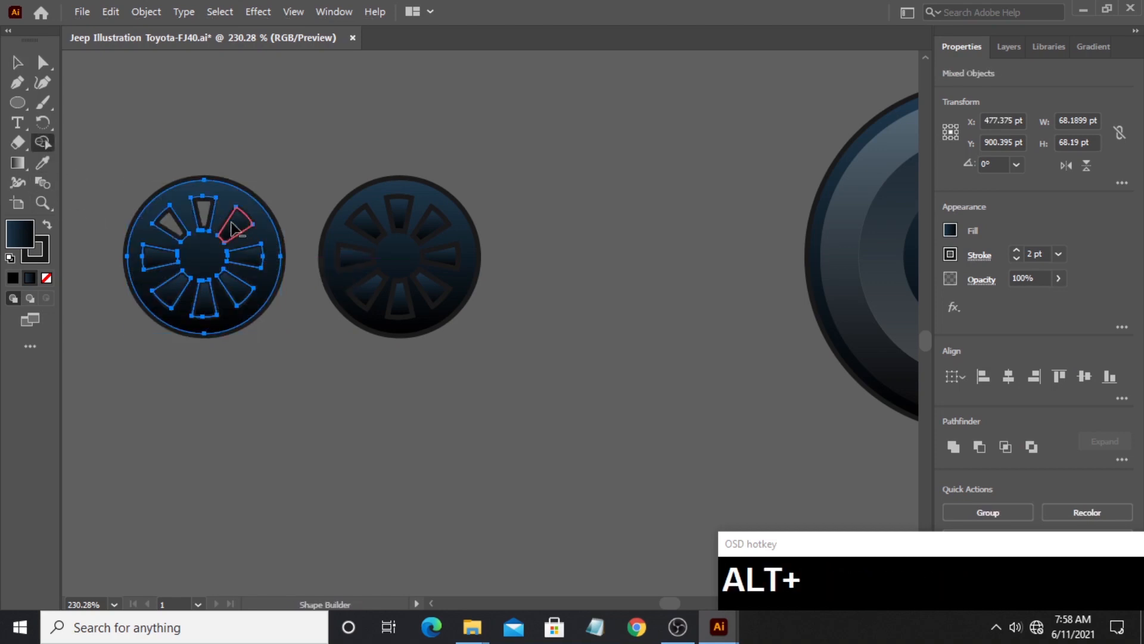
pyautogui.keyDown('alt'); pyautogui.click(235, 226); pyautogui.keyUp('alt')
pyautogui.keyDown('alt'); pyautogui.click(244, 288); pyautogui.keyUp('alt')
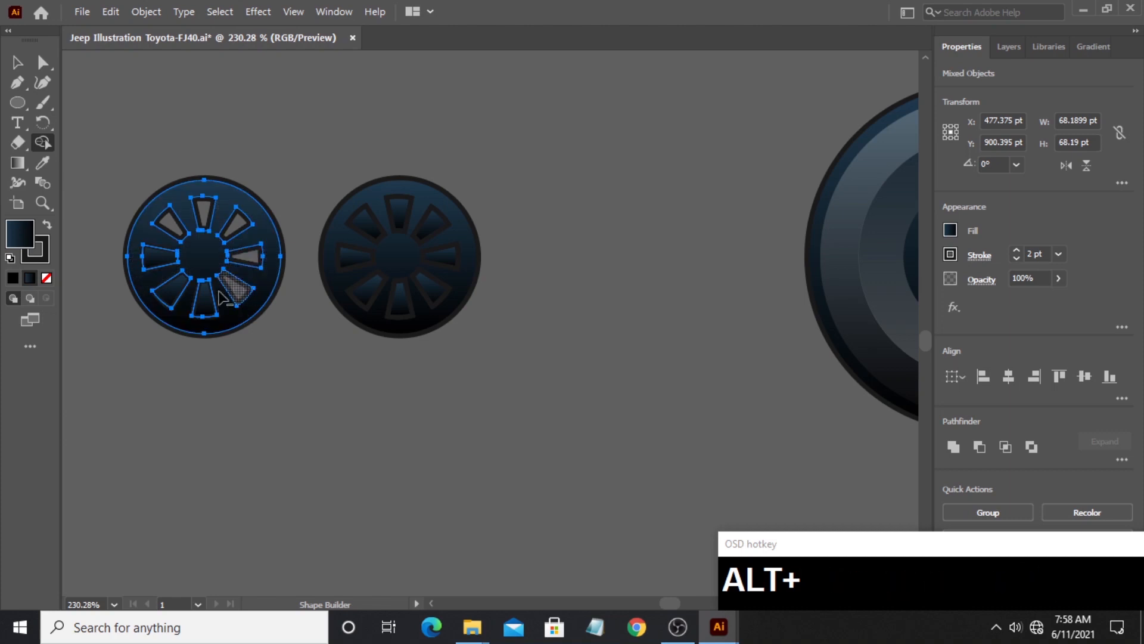
pyautogui.keyDown('alt'); pyautogui.click(204, 298); pyautogui.keyUp('alt')
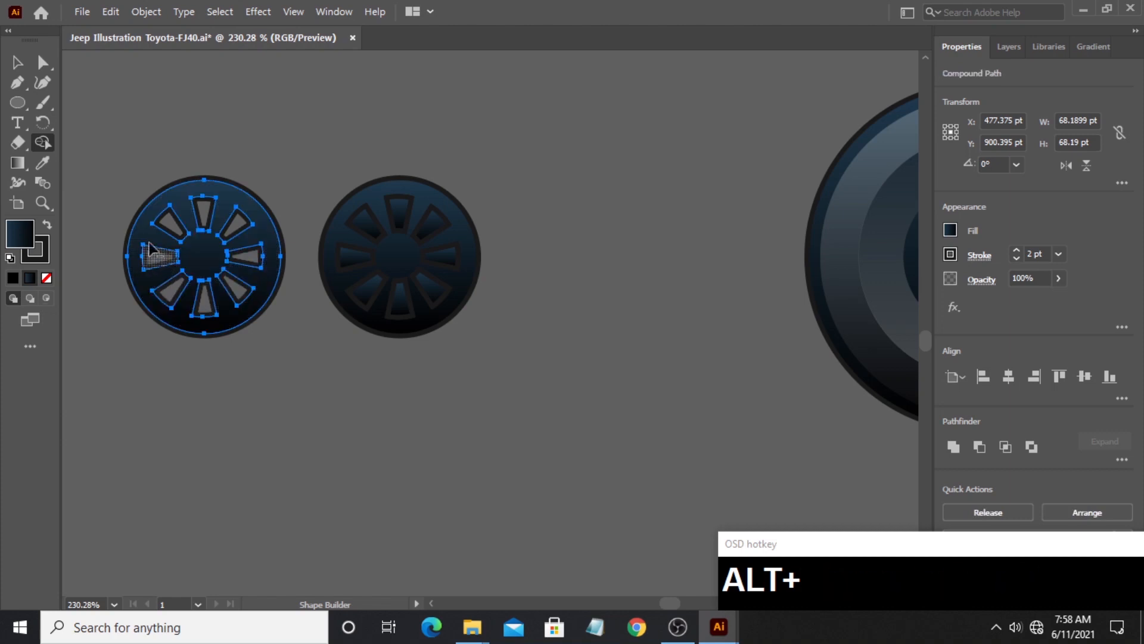
pyautogui.click(20, 67)
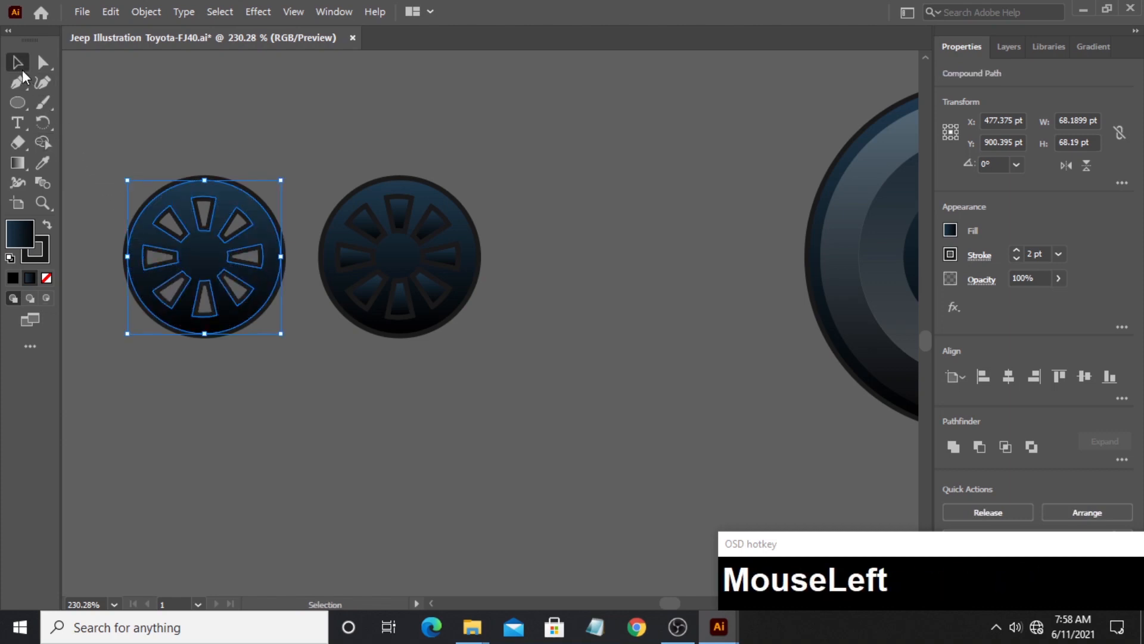
pyautogui.click(301, 116)
# - Move the original base circle out from under its slot shapes onto the center of the wheel
pyautogui.click(40, 203)
pyautogui.moveTo(592, 304); pyautogui.dragTo(417, 297)
pyautogui.press('space')
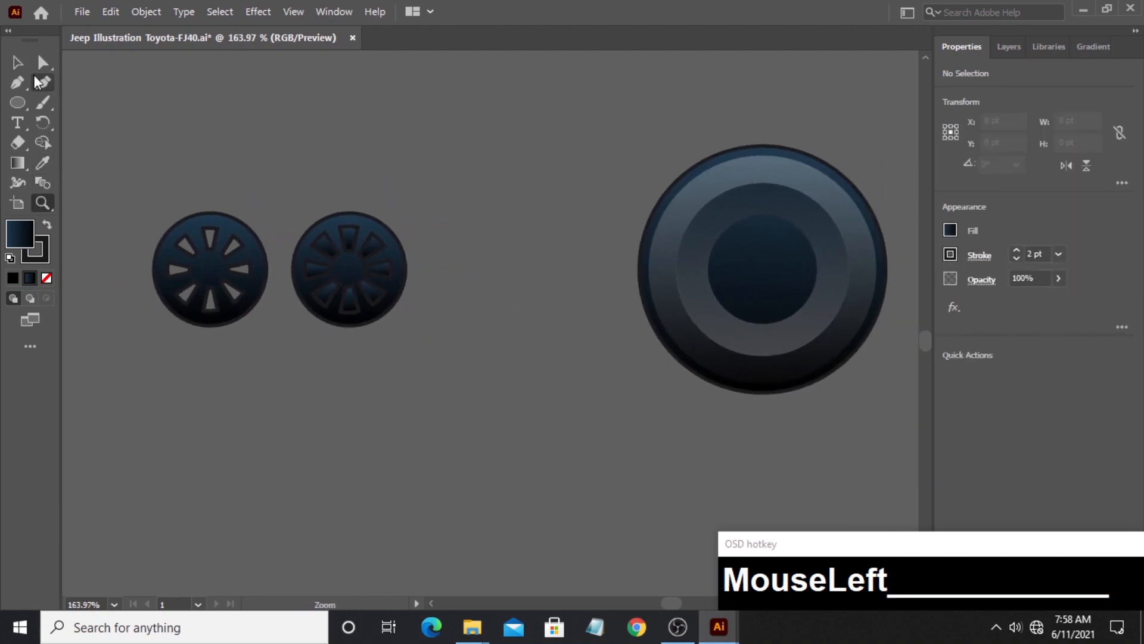
pyautogui.click(17, 62)
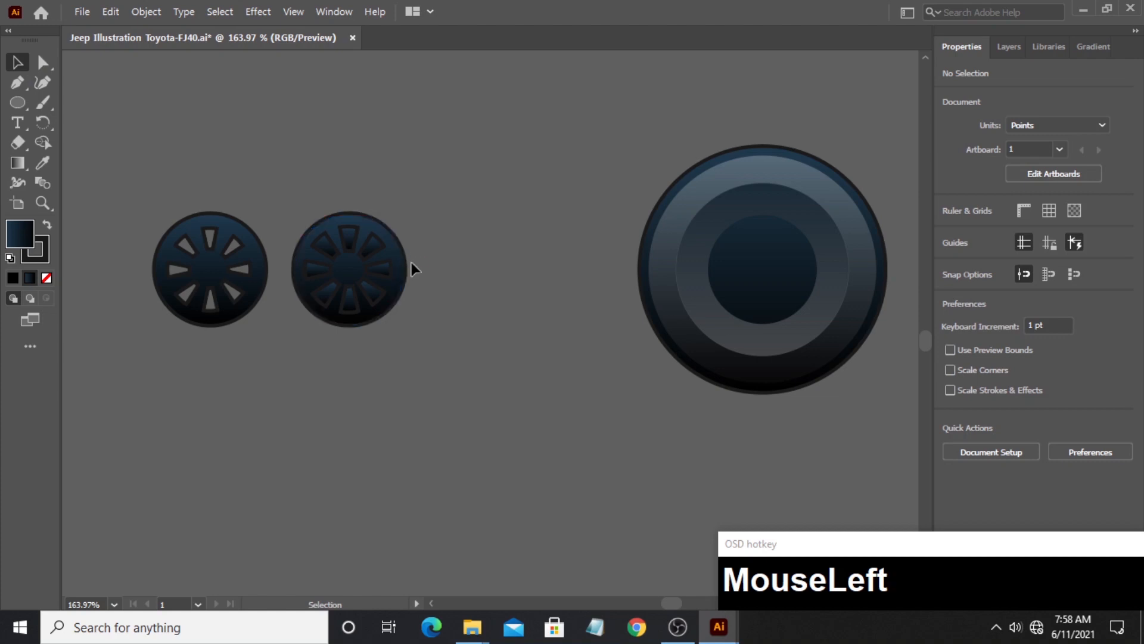
pyautogui.moveTo(406, 263); pyautogui.dragTo(815, 303)
pyautogui.scroll(-1, 600, 286)
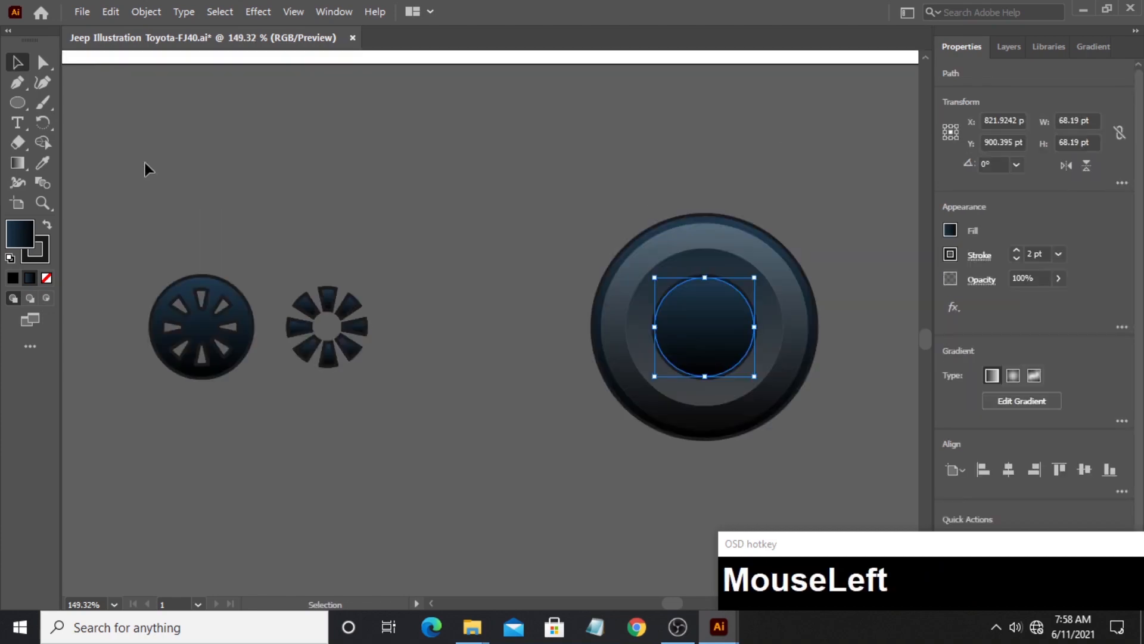
# - Fill the circle at the wheel's center with light grey C9C9C9 and deselect it
pyautogui.doubleClick(20, 236)
pyautogui.moveTo(385, 266); pyautogui.dragTo(352, 246)
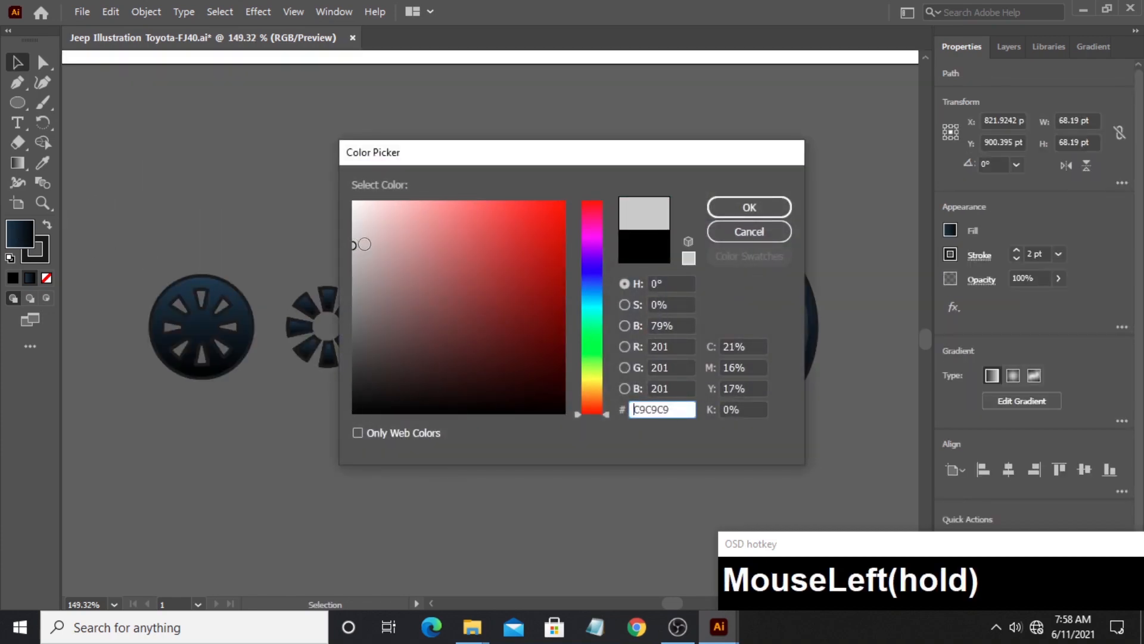
pyautogui.click(748, 212)
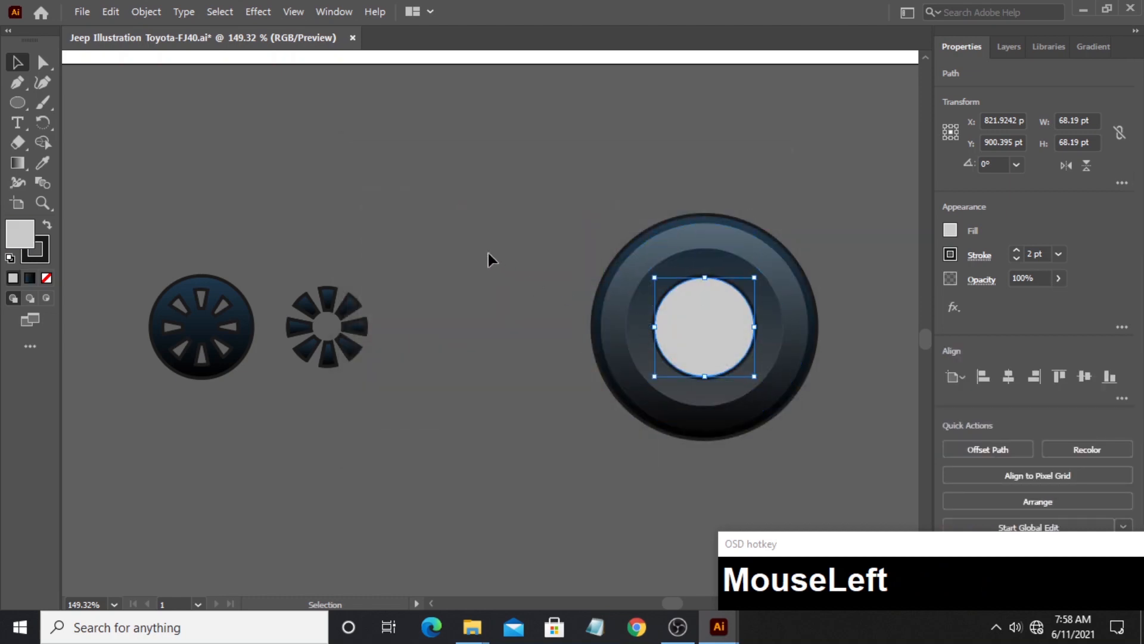
pyautogui.click(448, 264)
# - Place the slotted disc copy over the wheel's light grey circle, with no fill and a 1 pt stroke
pyautogui.click(238, 305)
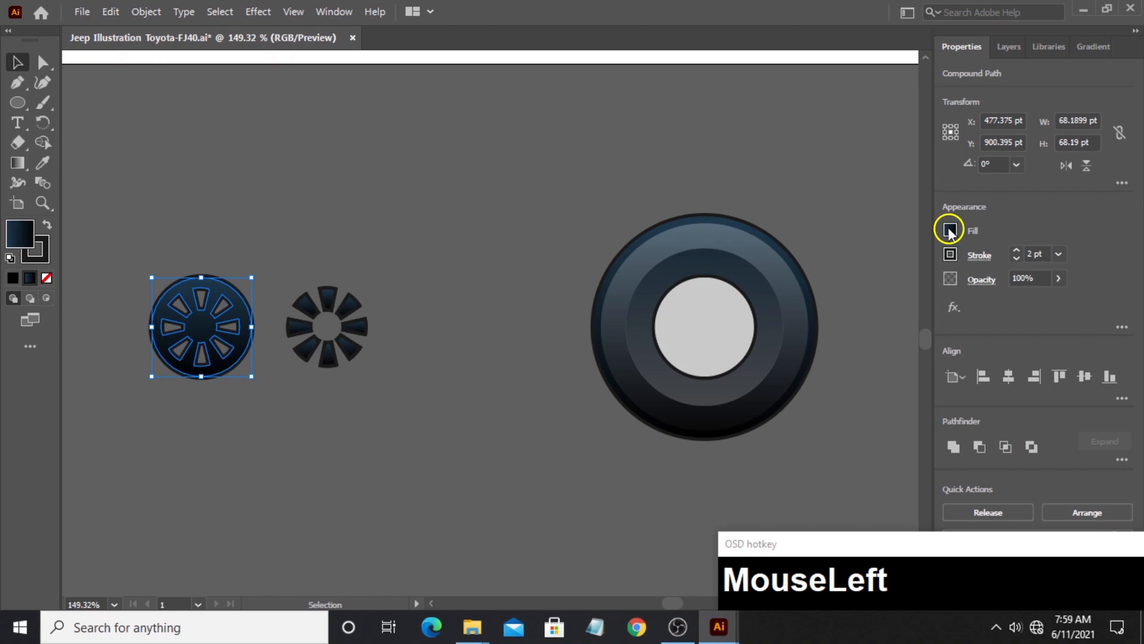
pyautogui.click(949, 231)
pyautogui.click(770, 289)
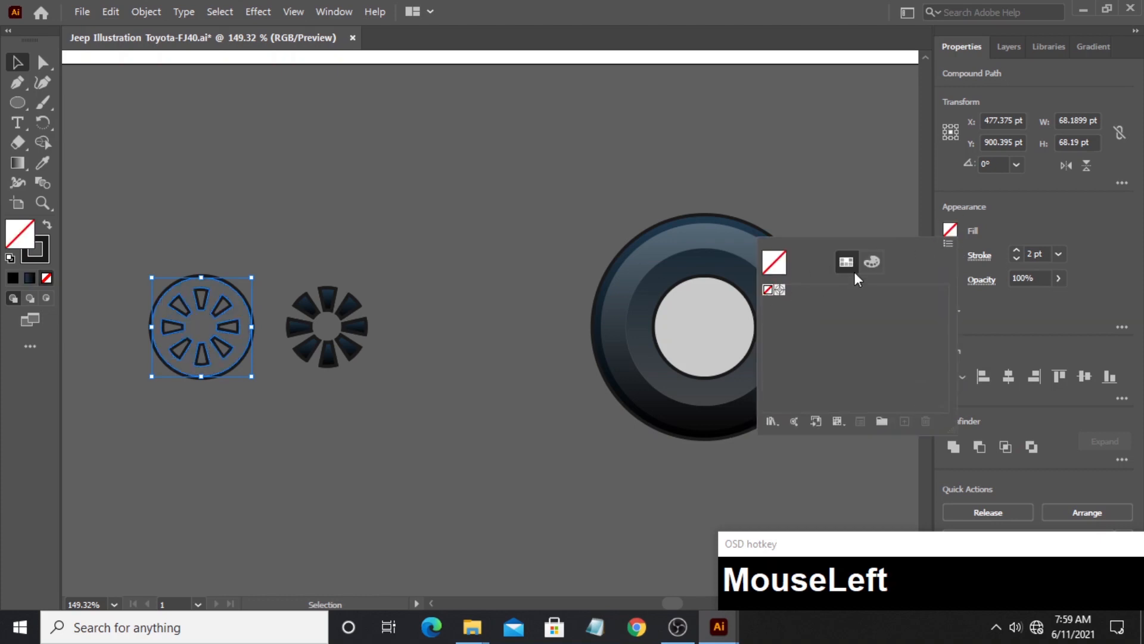
pyautogui.click(556, 241)
pyautogui.click(256, 306)
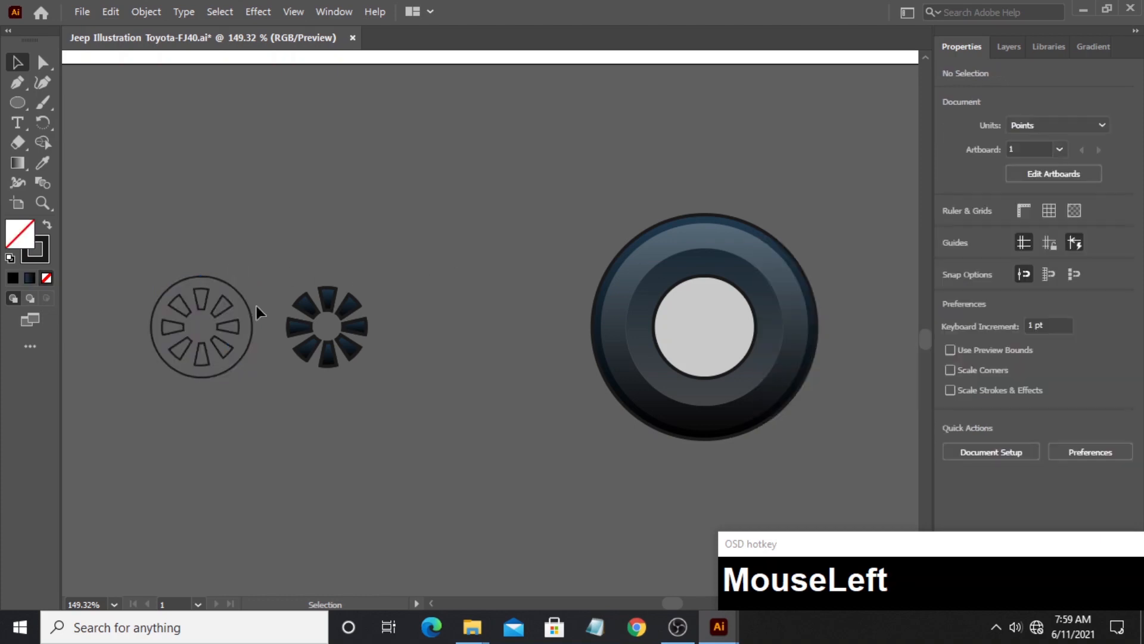
pyautogui.moveTo(256, 319); pyautogui.dragTo(754, 315)
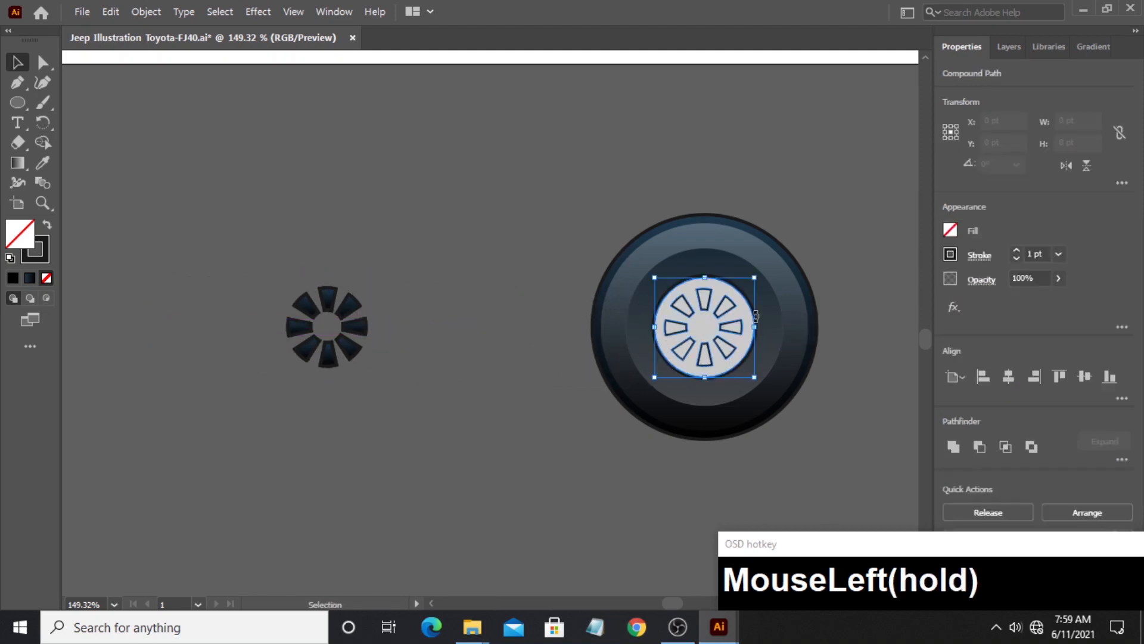
# - Delete the eight leftover slot shapes beside the wheel
pyautogui.click(255, 262)
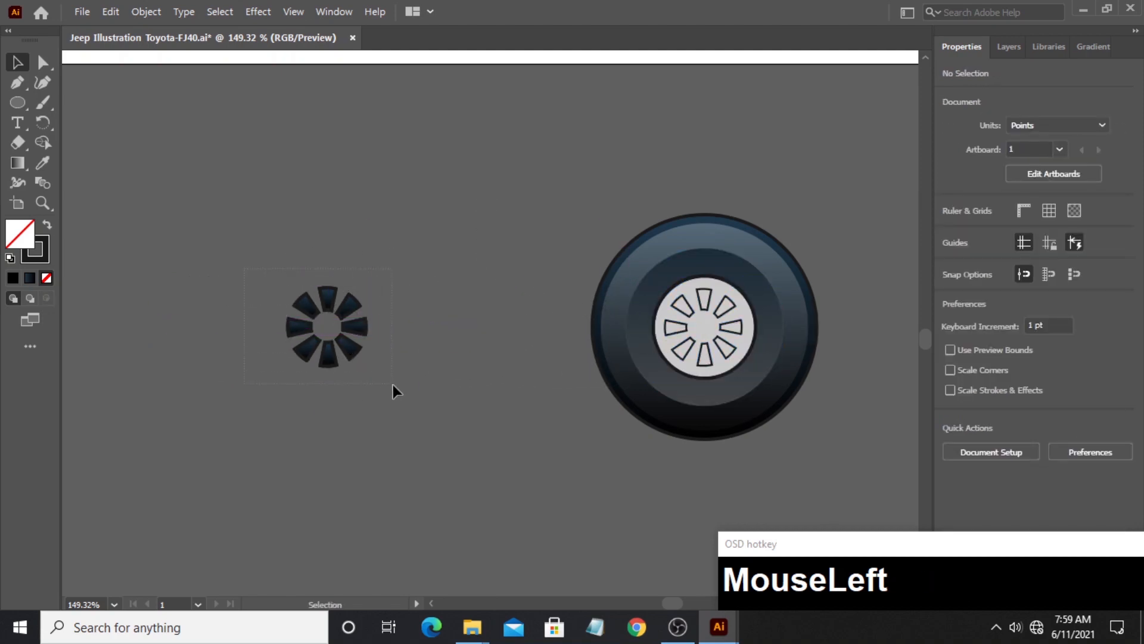
pyautogui.moveTo(392, 385); pyautogui.dragTo(393, 385)
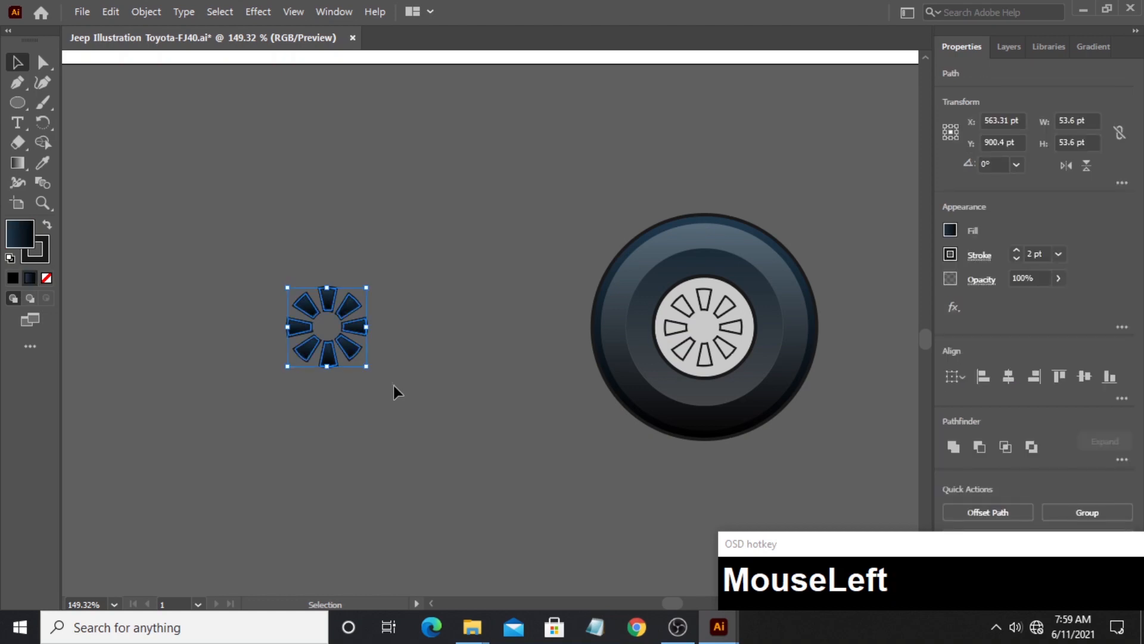
pyautogui.press('Delete')
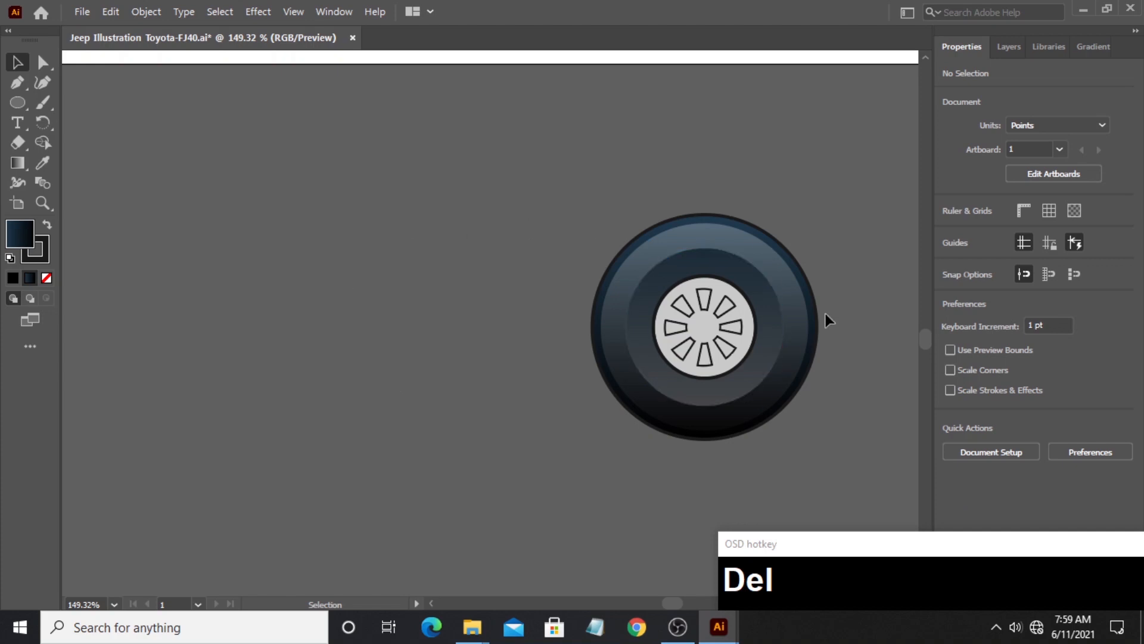
# - Draw a circle about 15 pt wide in the middle of the rim, between the slots
pyautogui.moveTo(844, 382); pyautogui.dragTo(608, 391)
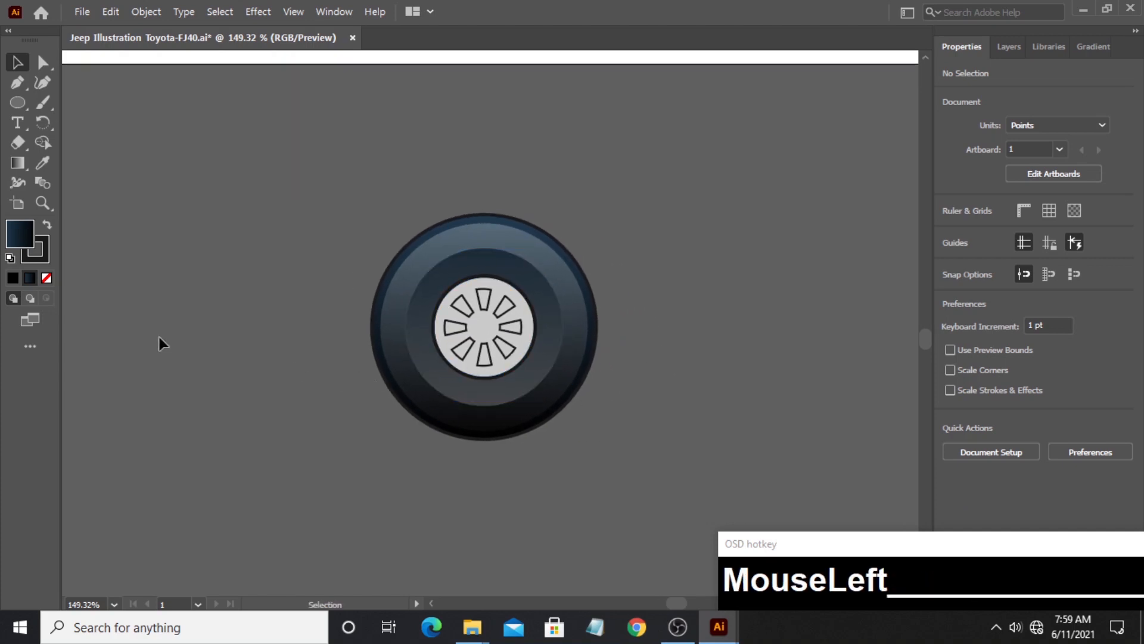
pyautogui.click(42, 203)
pyautogui.moveTo(529, 385); pyautogui.dragTo(692, 340)
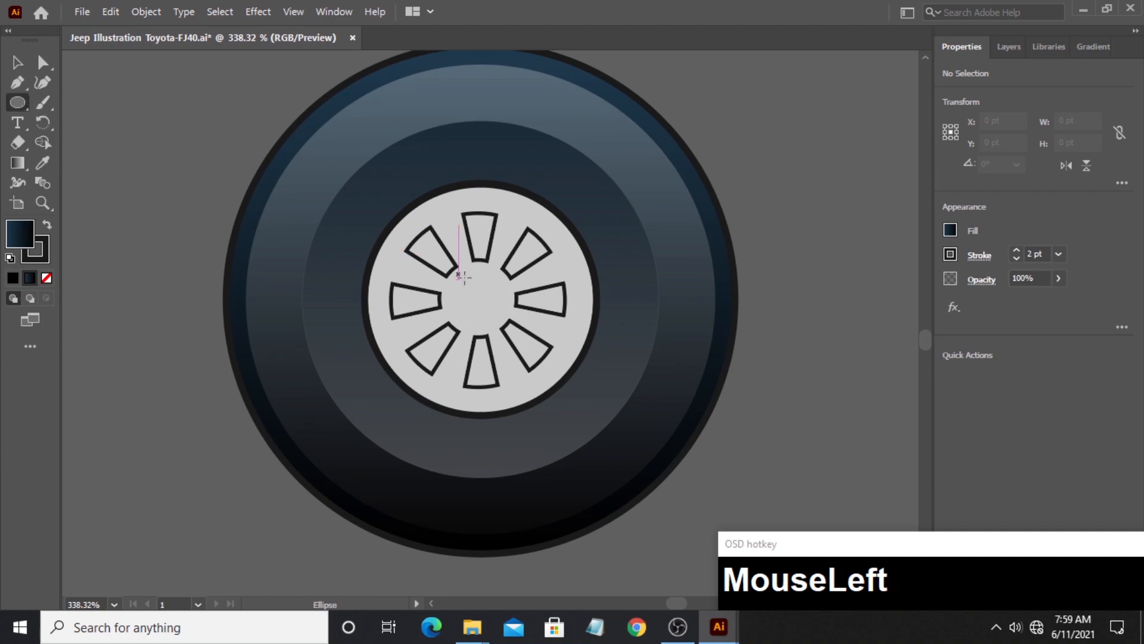
pyautogui.moveTo(480, 295); pyautogui.dragTo(504, 323)
pyautogui.press('space')
pyautogui.click(18, 62)
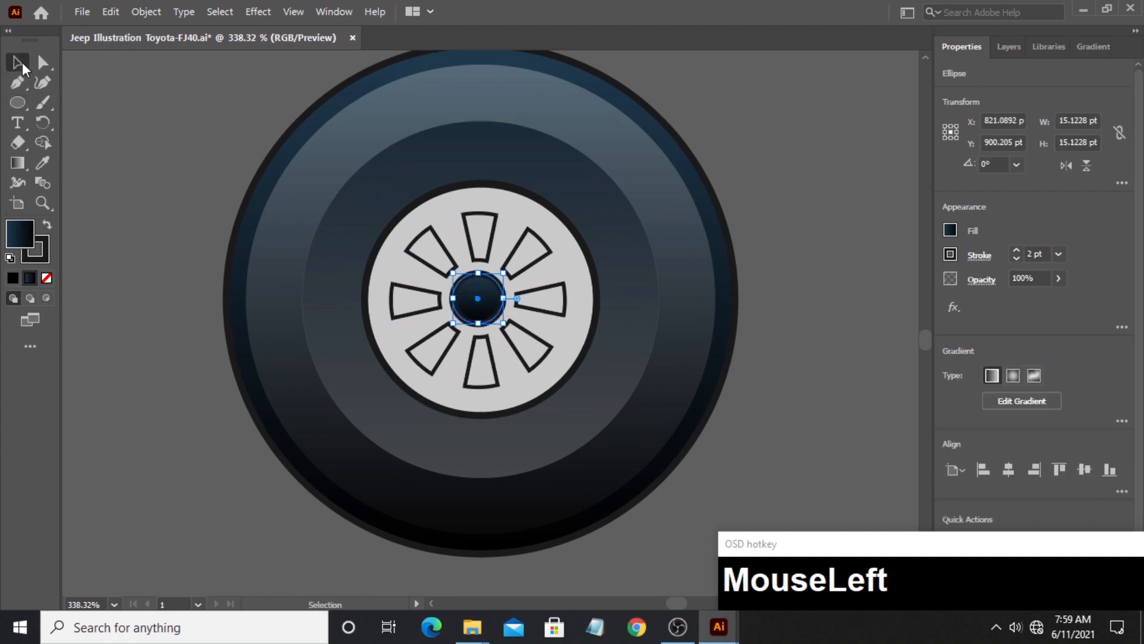
# - Remove the fill from the small center circle, keeping its 2 pt stroke, and deselect it
pyautogui.click(951, 230)
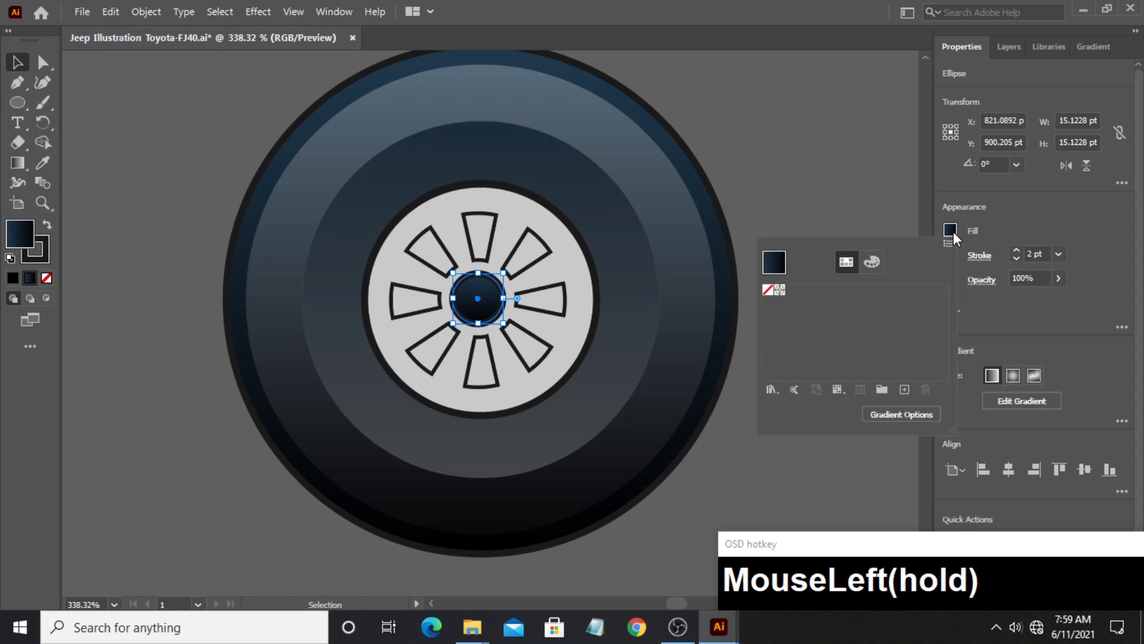
pyautogui.click(771, 287)
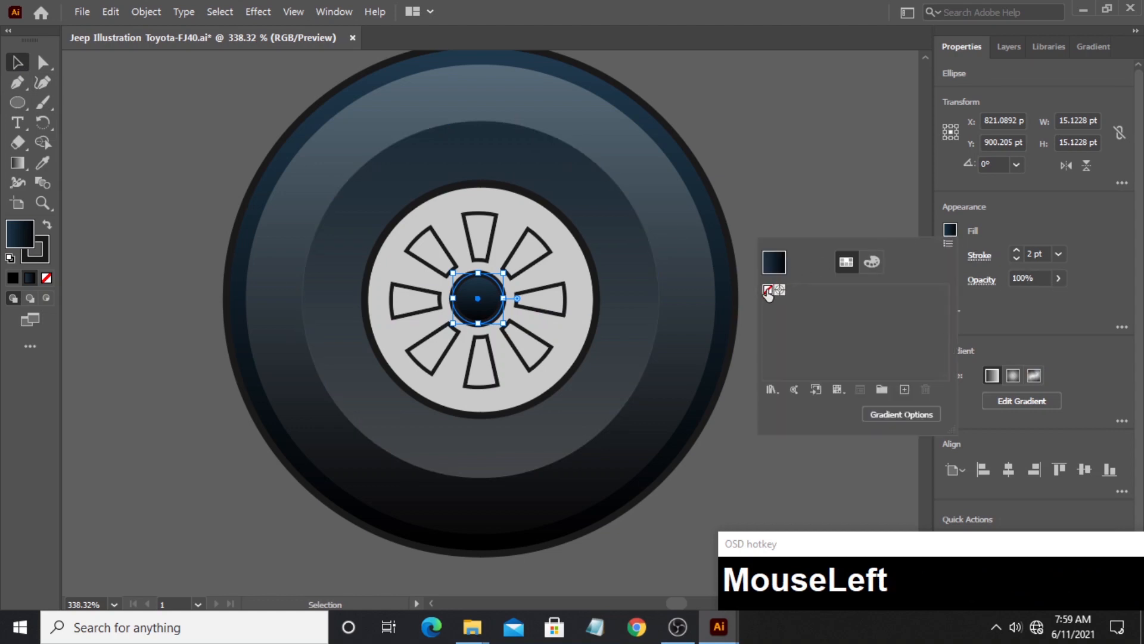
pyautogui.click(763, 167)
# - Align all of the wheel's shapes to their horizontal and vertical centers and deselect them
pyautogui.moveTo(204, 73); pyautogui.dragTo(666, 402)
pyautogui.click(1007, 378)
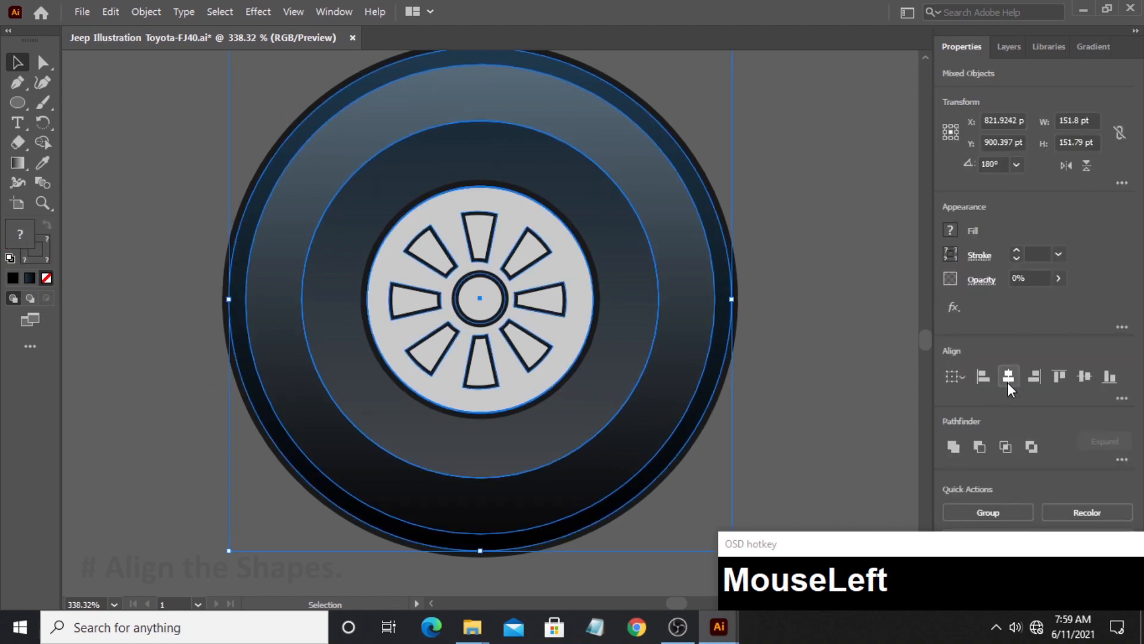
pyautogui.click(1083, 378)
pyautogui.click(809, 233)
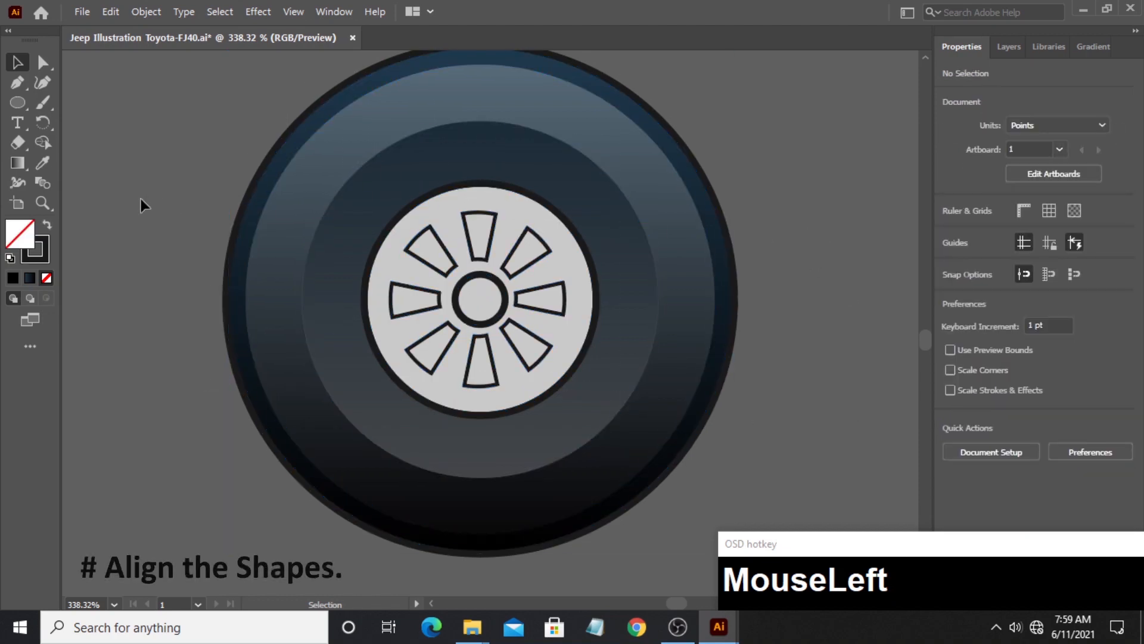
# - Draw an unfilled circle about 115 pt wide around the wheel's center, just outside the inner sidewall ring of the tyre
pyautogui.click(41, 201)
pyautogui.moveTo(627, 207); pyautogui.dragTo(522, 213)
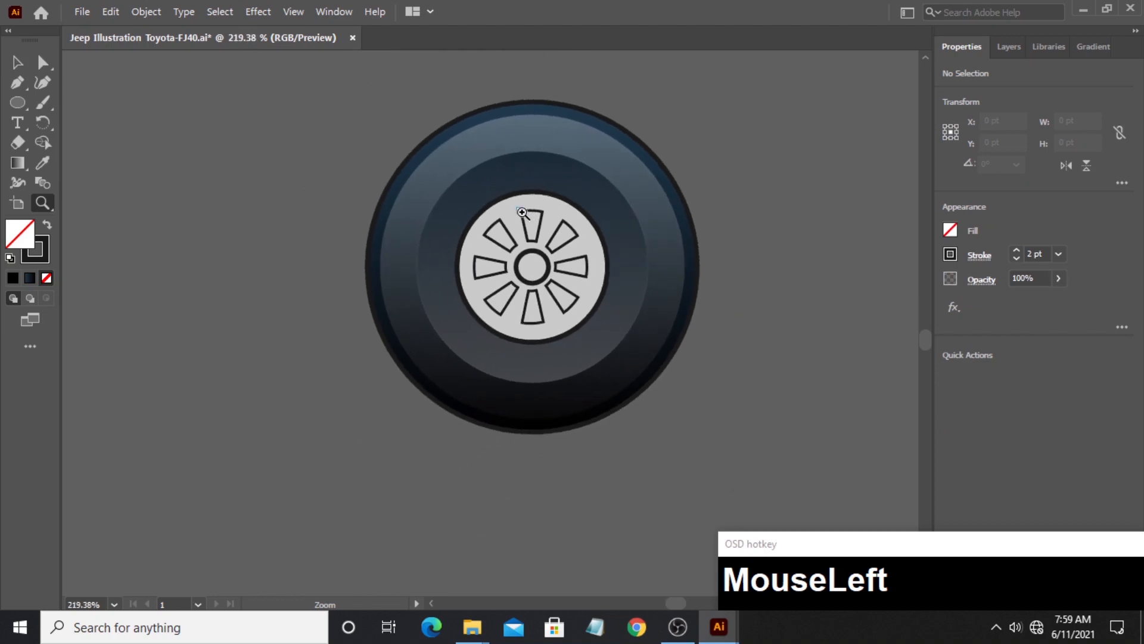
pyautogui.click(24, 106)
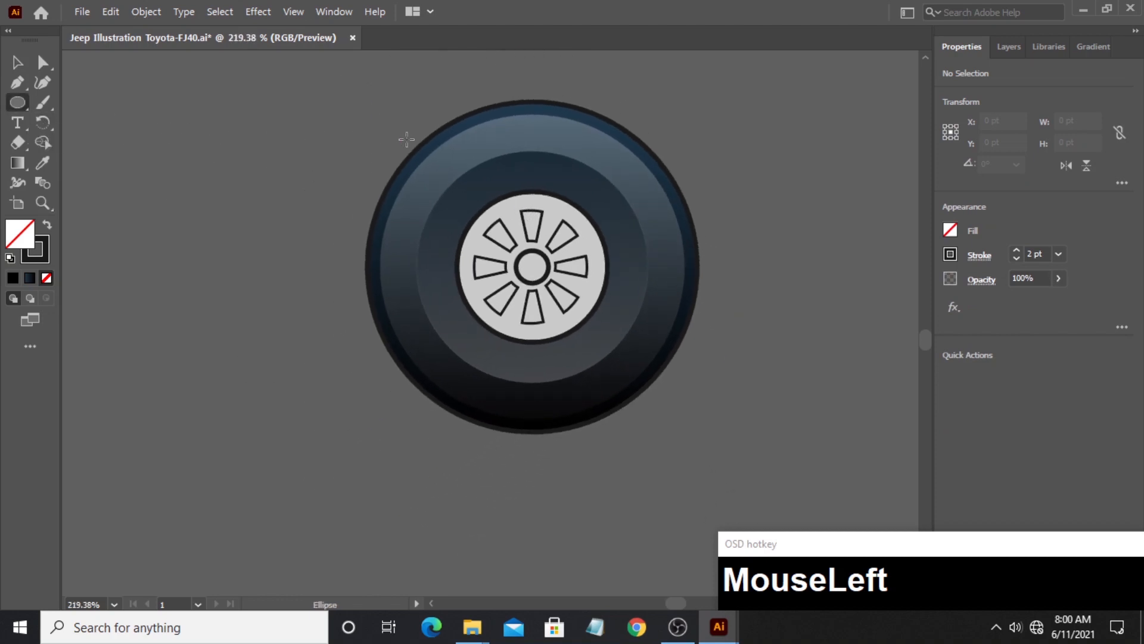
pyautogui.moveTo(365, 109); pyautogui.dragTo(655, 338)
pyautogui.press('space')
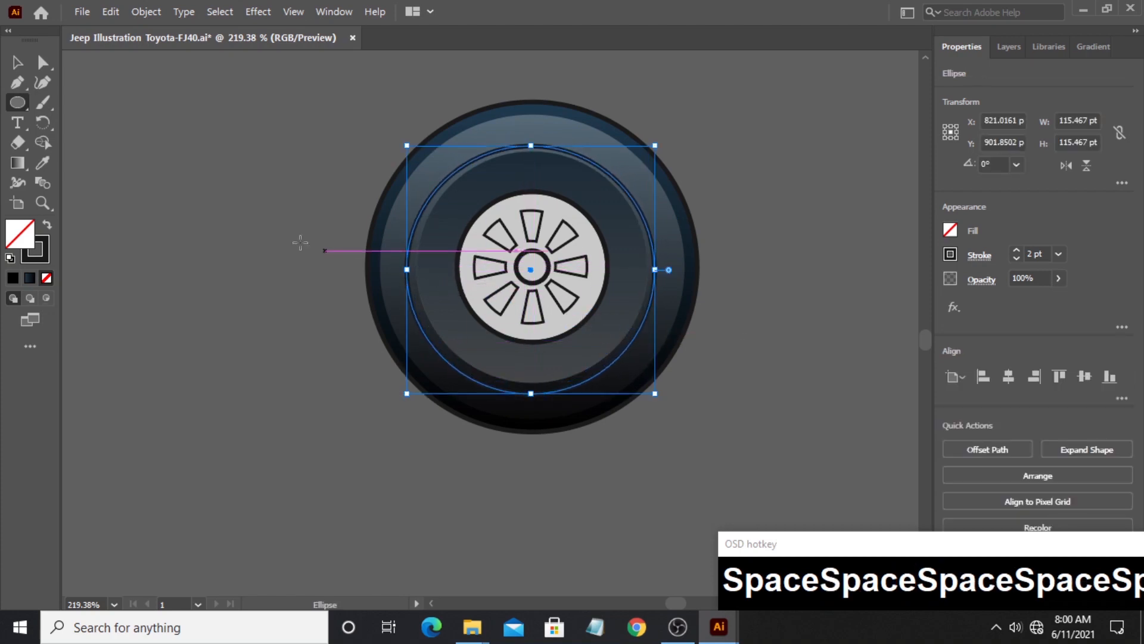
# - Add the text "How to Graphic Design" along the path of the new circle
pyautogui.click(17, 122)
pyautogui.click(19, 129)
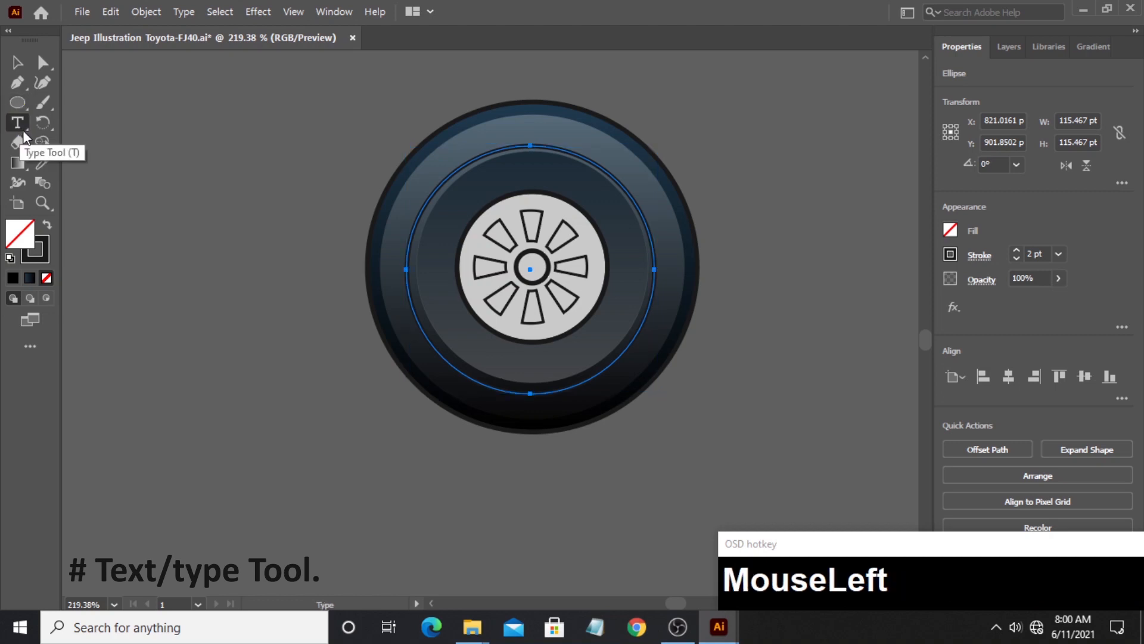
pyautogui.keyDown('alt'); pyautogui.click(414, 230); pyautogui.keyUp('alt')
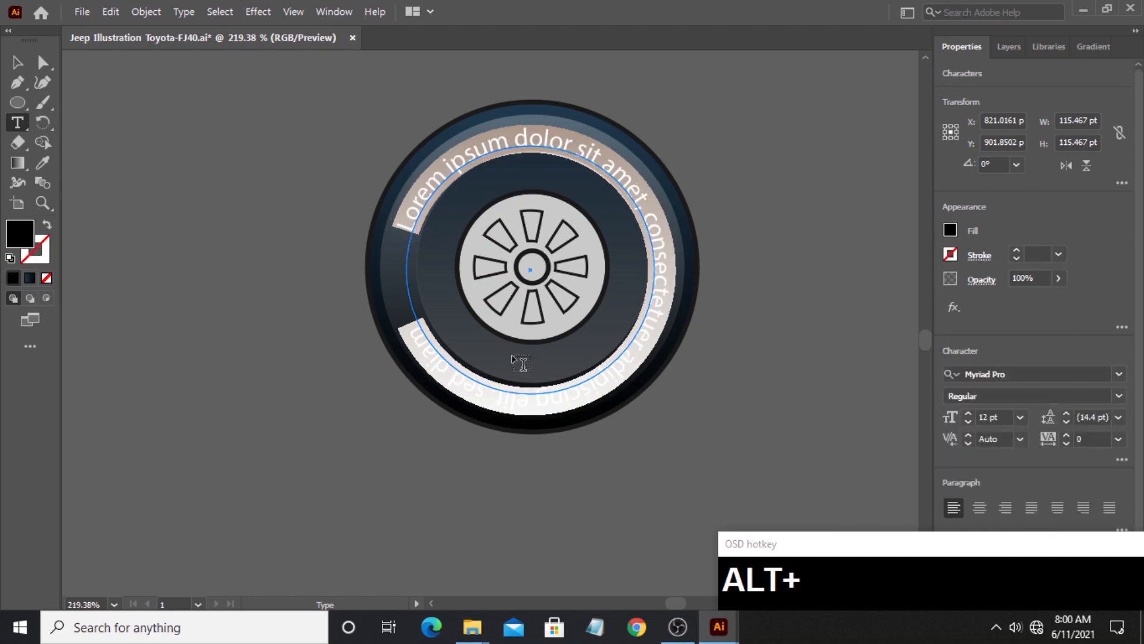
pyautogui.write('H')
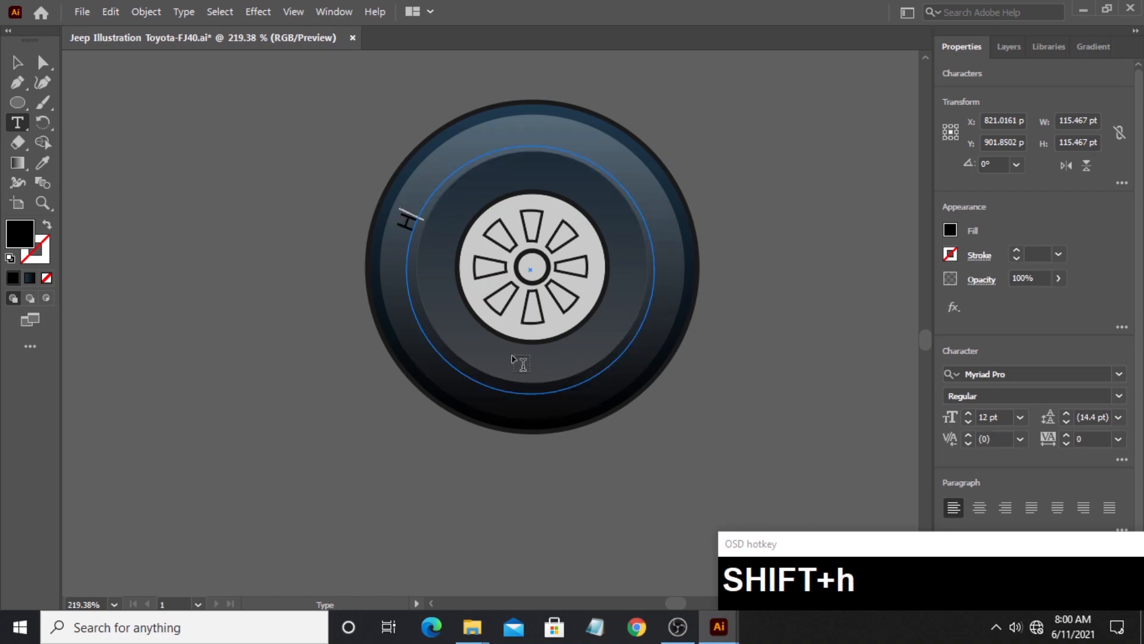
pyautogui.write('ow o')
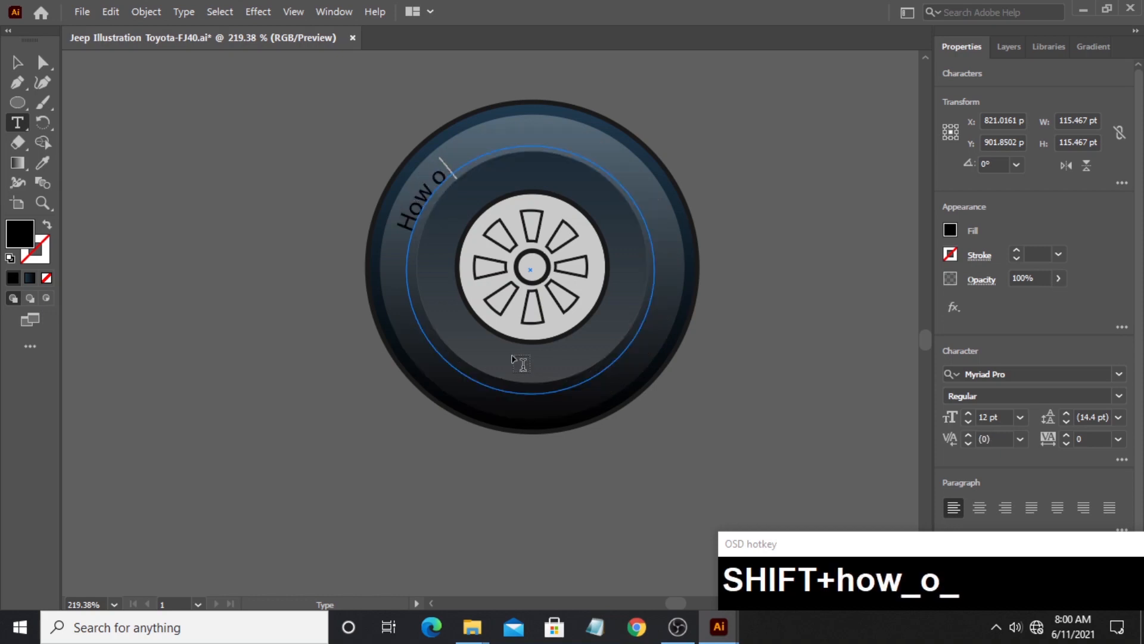
pyautogui.press('BackSpace')
pyautogui.write('to Gra')
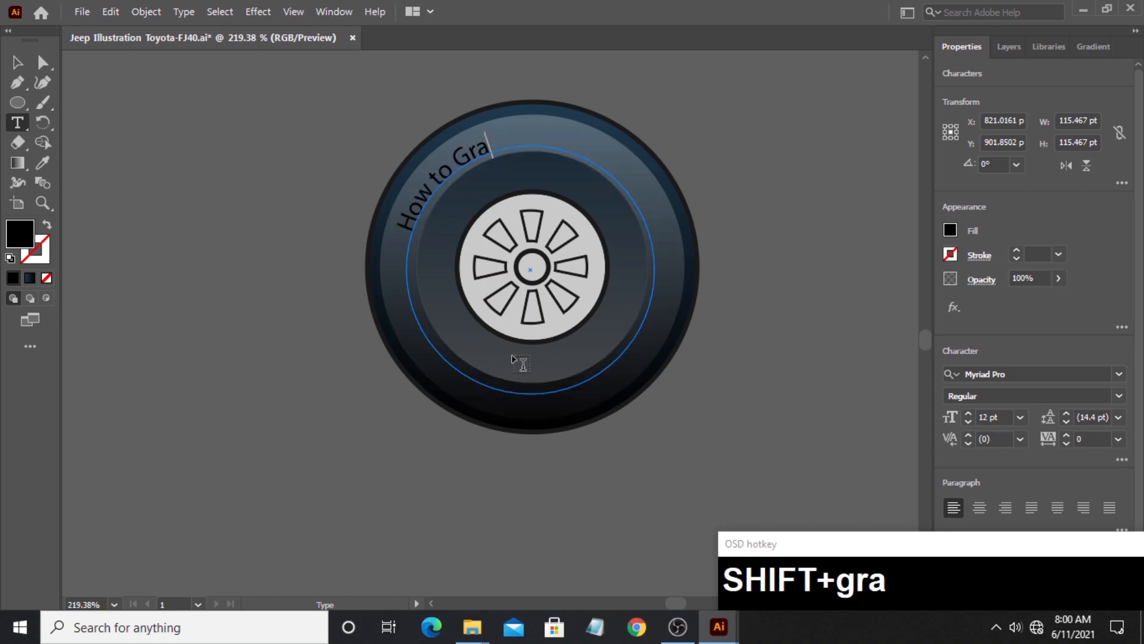
pyautogui.write('phic Des')
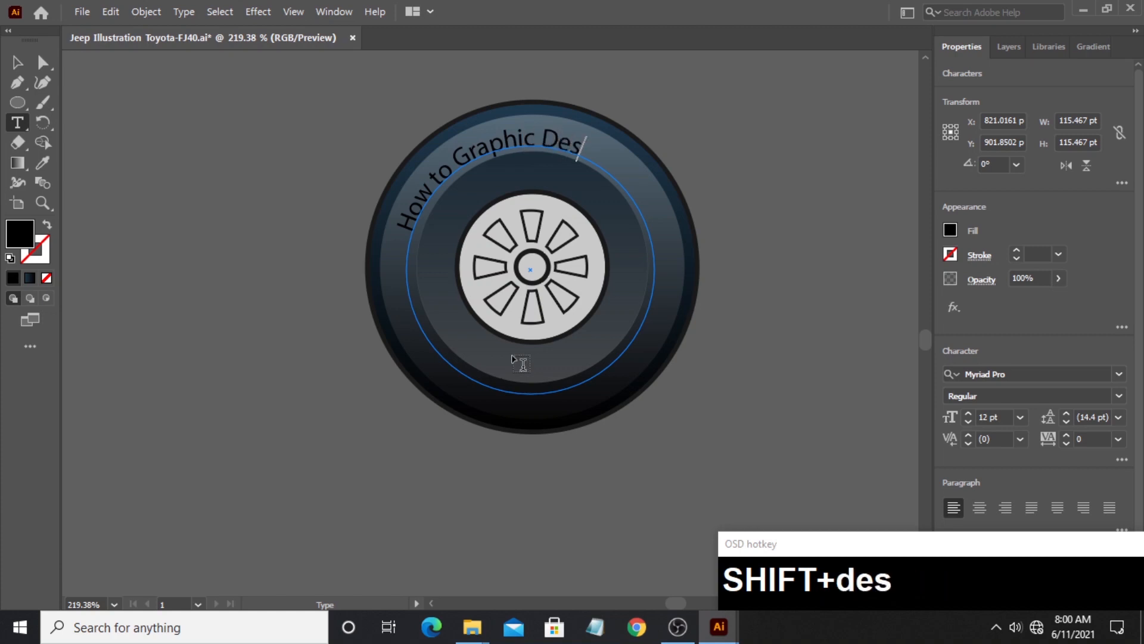
pyautogui.write('ign')
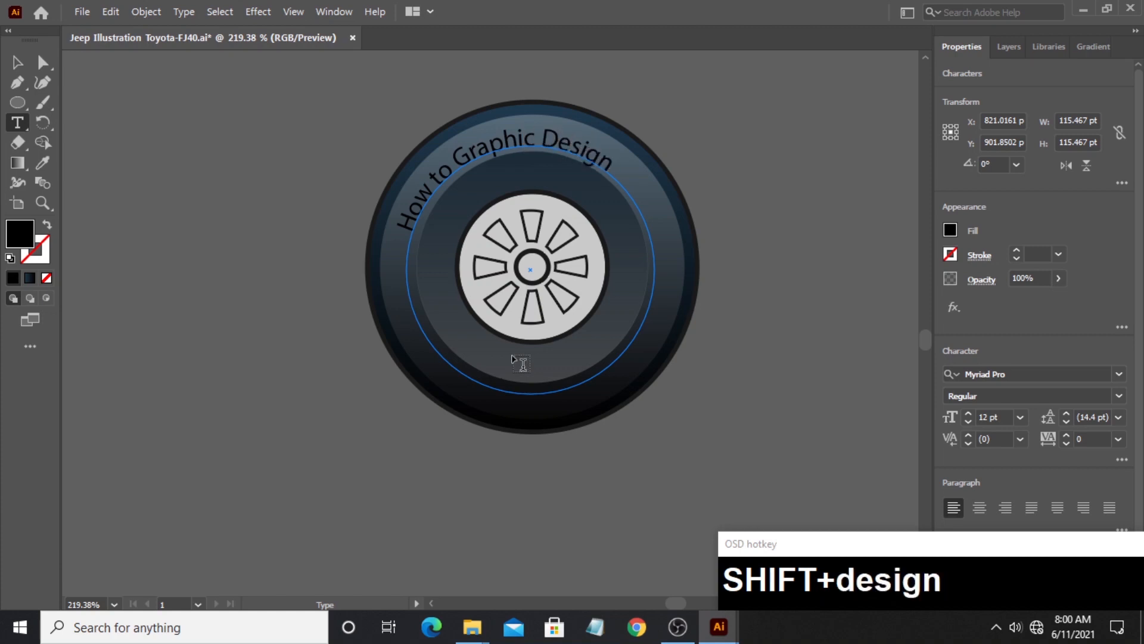
# - Set the curved text's font to Montserrat Bold
pyautogui.click(16, 67)
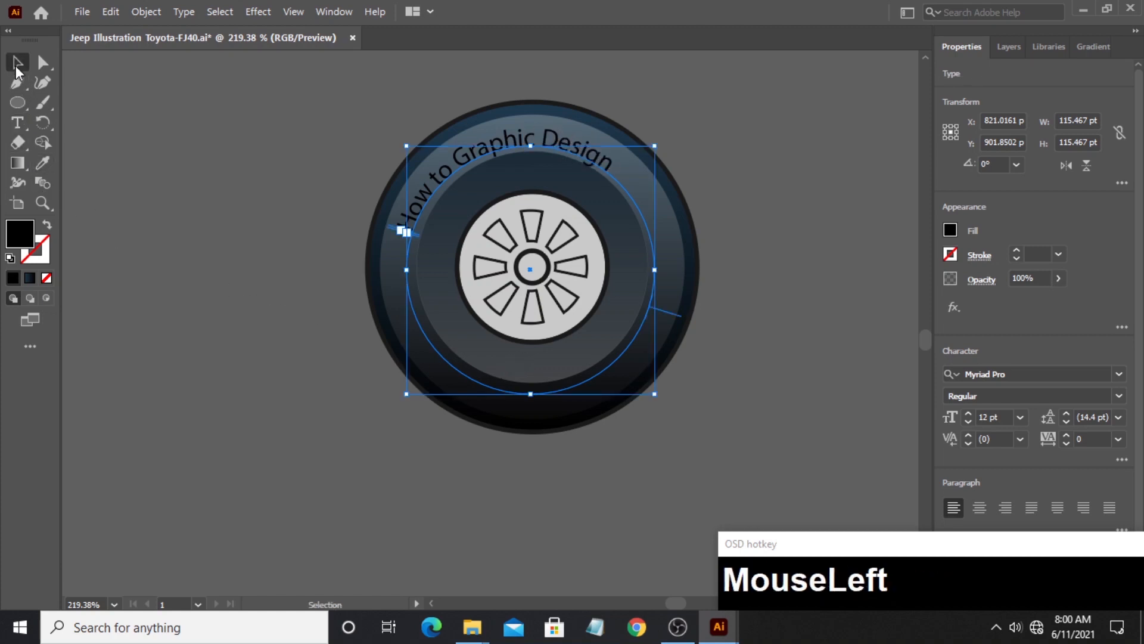
pyautogui.click(1040, 373)
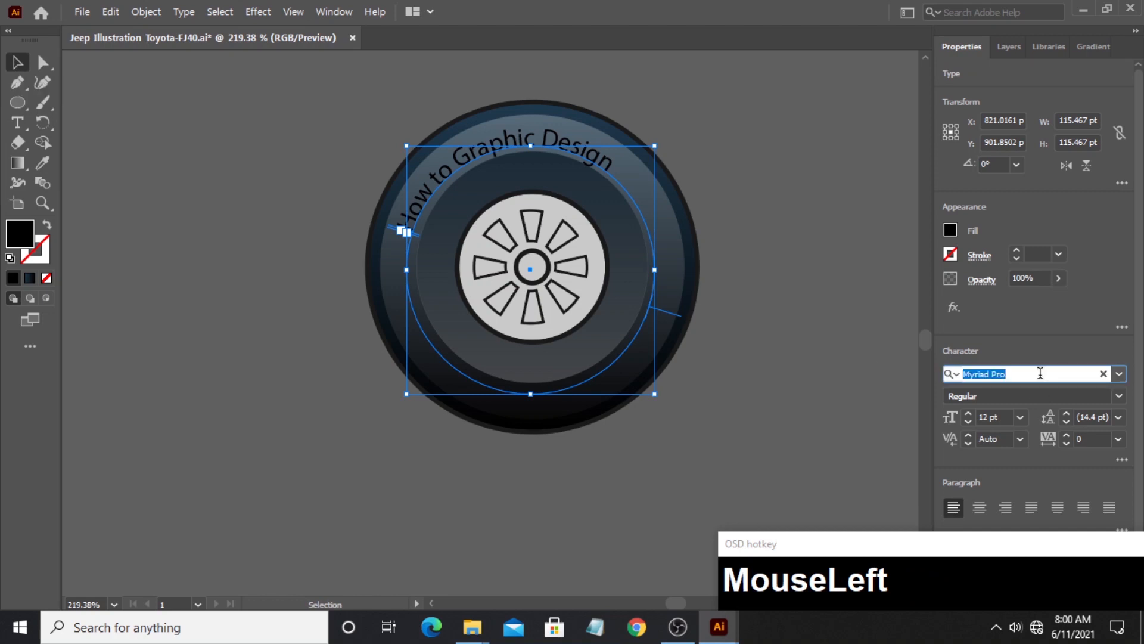
pyautogui.write('mo')
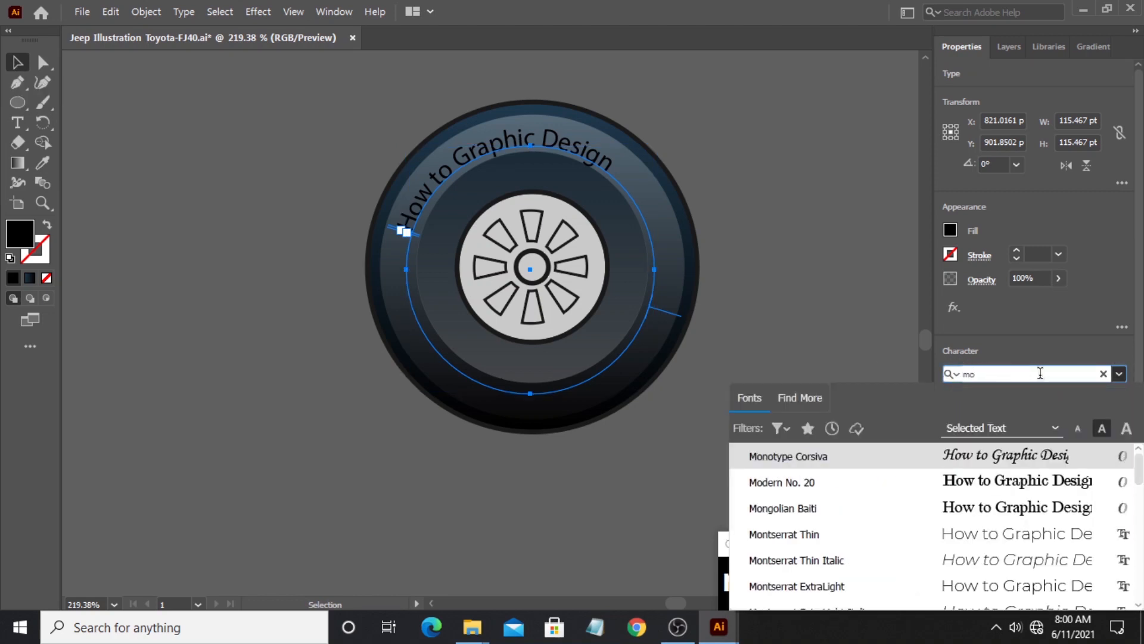
pyautogui.click(813, 533)
pyautogui.click(1119, 396)
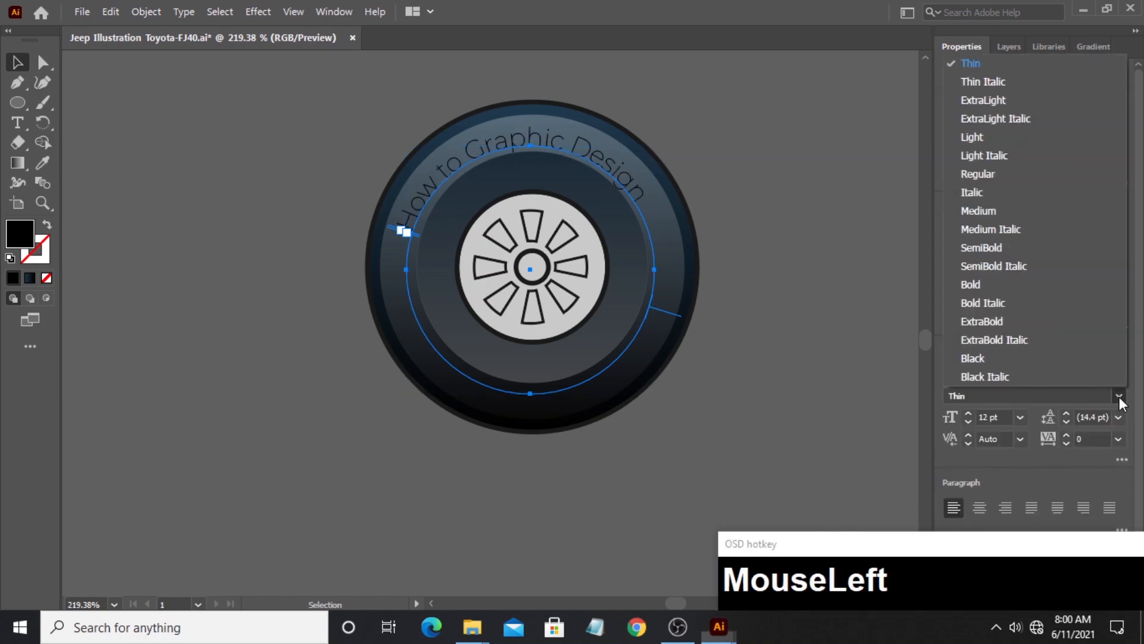
pyautogui.click(971, 285)
# - Shift the curved text clockwise along its circle so it sits across the top of the tyre, and deselect it
pyautogui.click(366, 237)
pyautogui.click(406, 233)
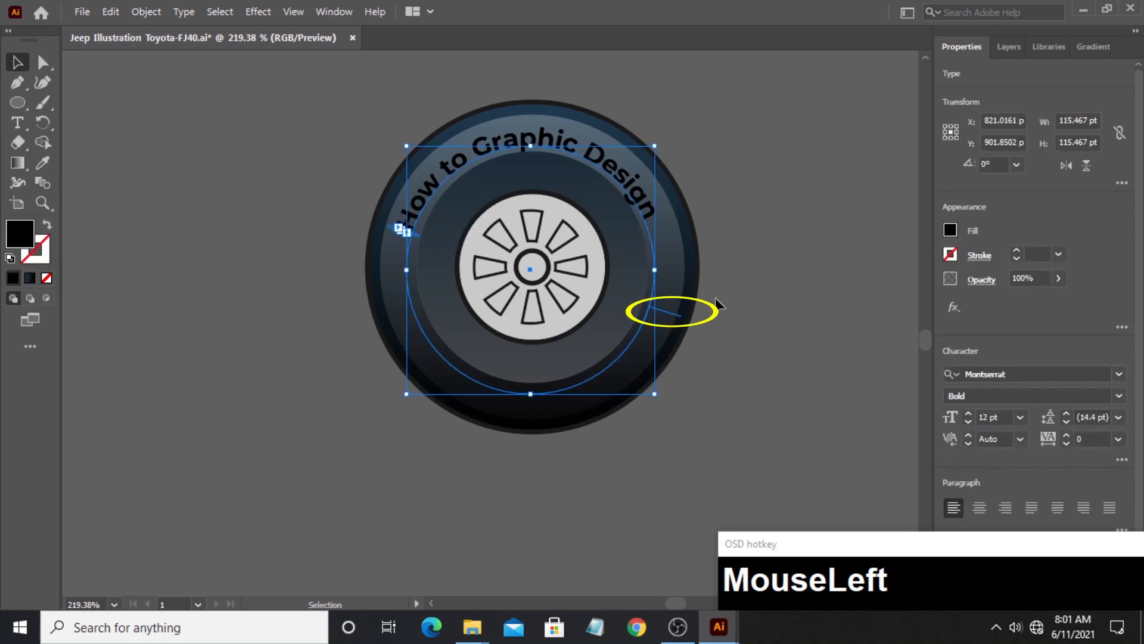
pyautogui.moveTo(669, 319); pyautogui.dragTo(690, 343)
pyautogui.hotkey('ctrl', 'z')
pyautogui.click(777, 299)
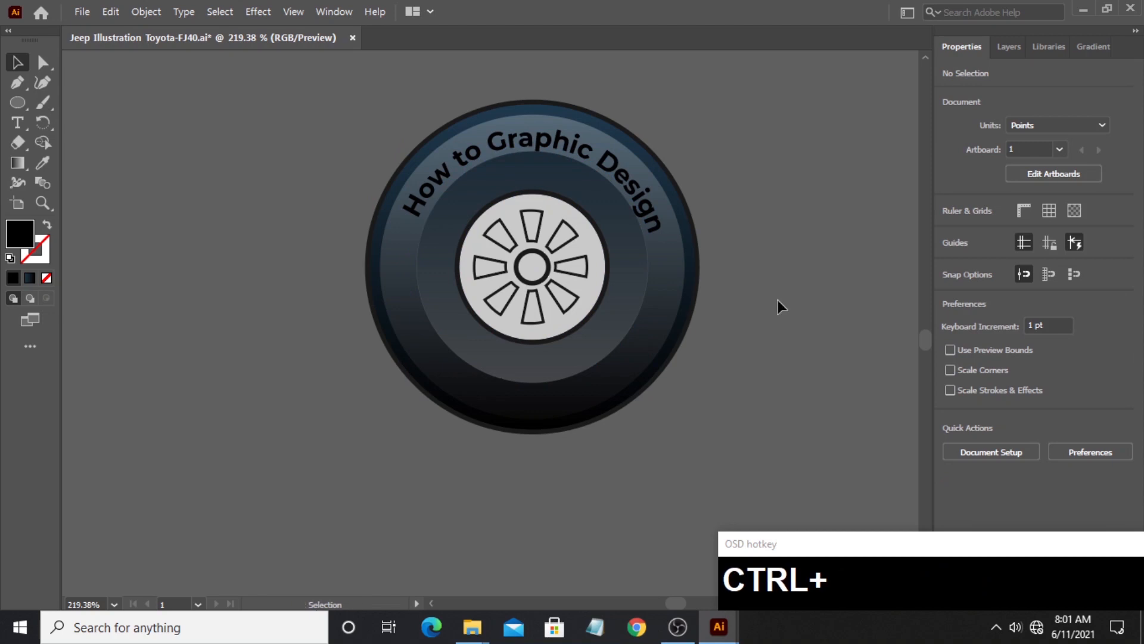
# - Recolor the tyre lettering with the yellow sampled from the palette swatches beside the artboard, and deselect it
pyautogui.click(42, 203)
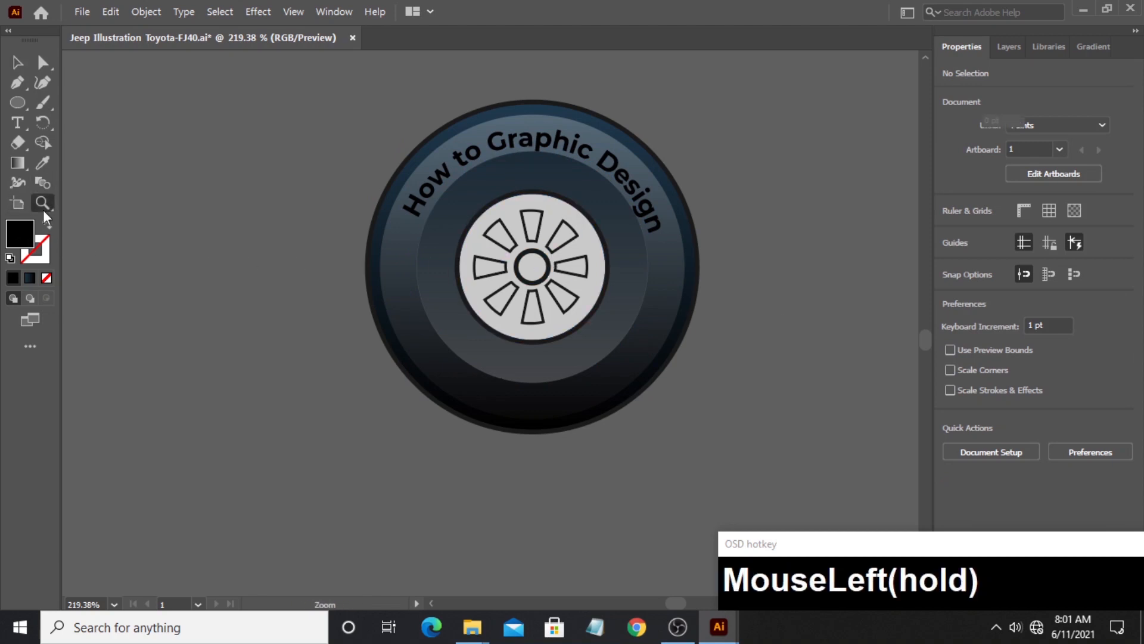
pyautogui.moveTo(607, 197); pyautogui.dragTo(441, 307)
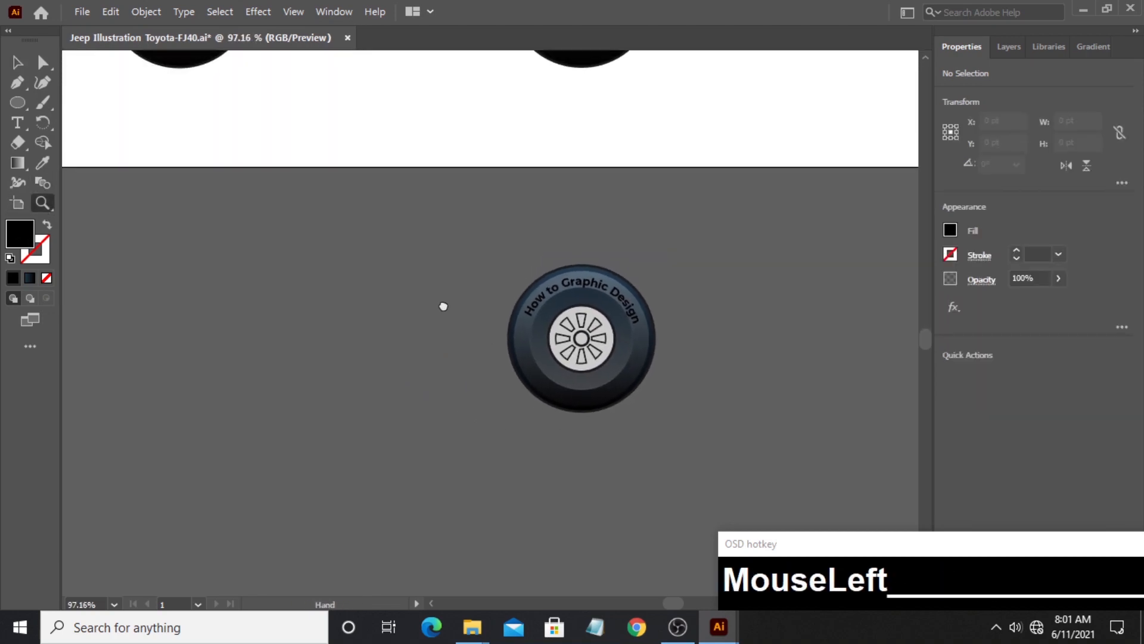
pyautogui.moveTo(539, 286); pyautogui.dragTo(408, 368)
pyautogui.moveTo(560, 289); pyautogui.dragTo(466, 304)
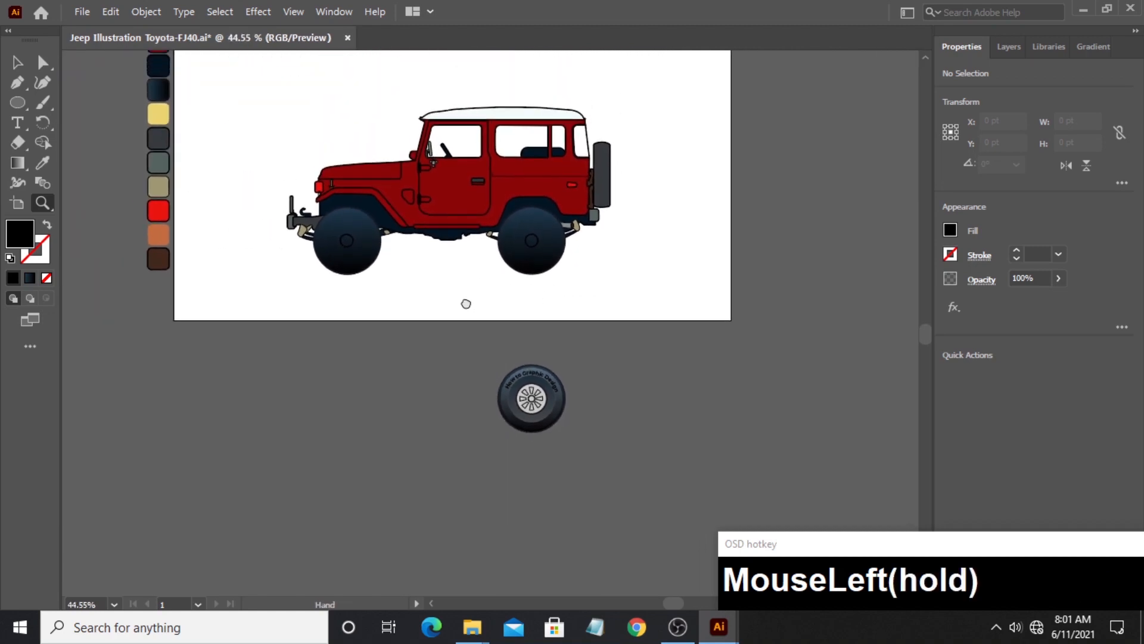
pyautogui.click(17, 62)
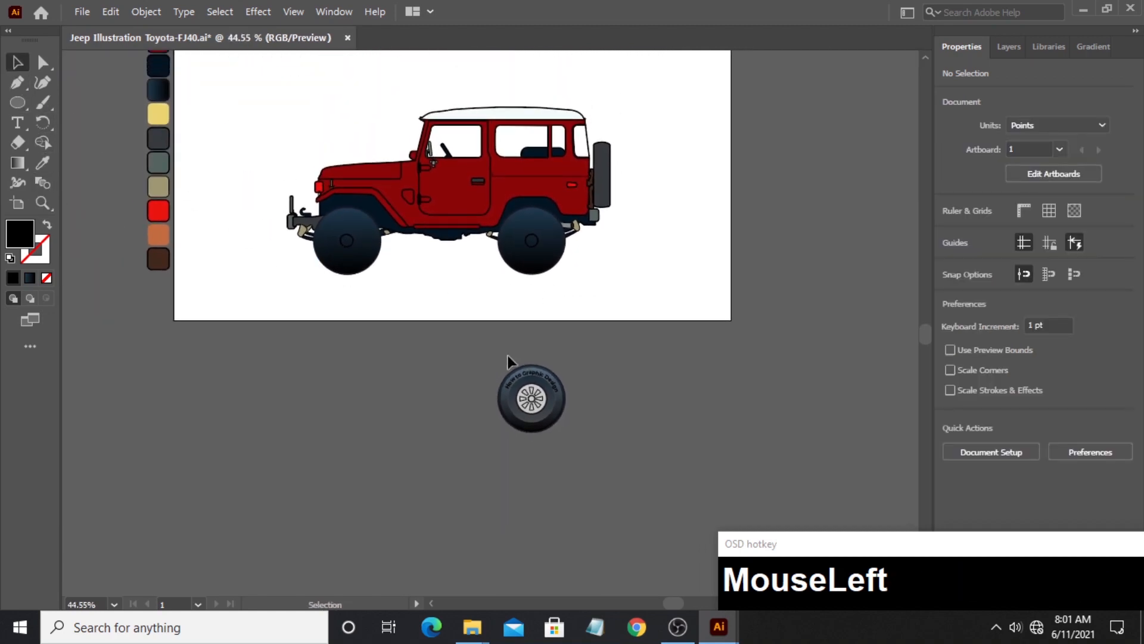
pyautogui.click(515, 382)
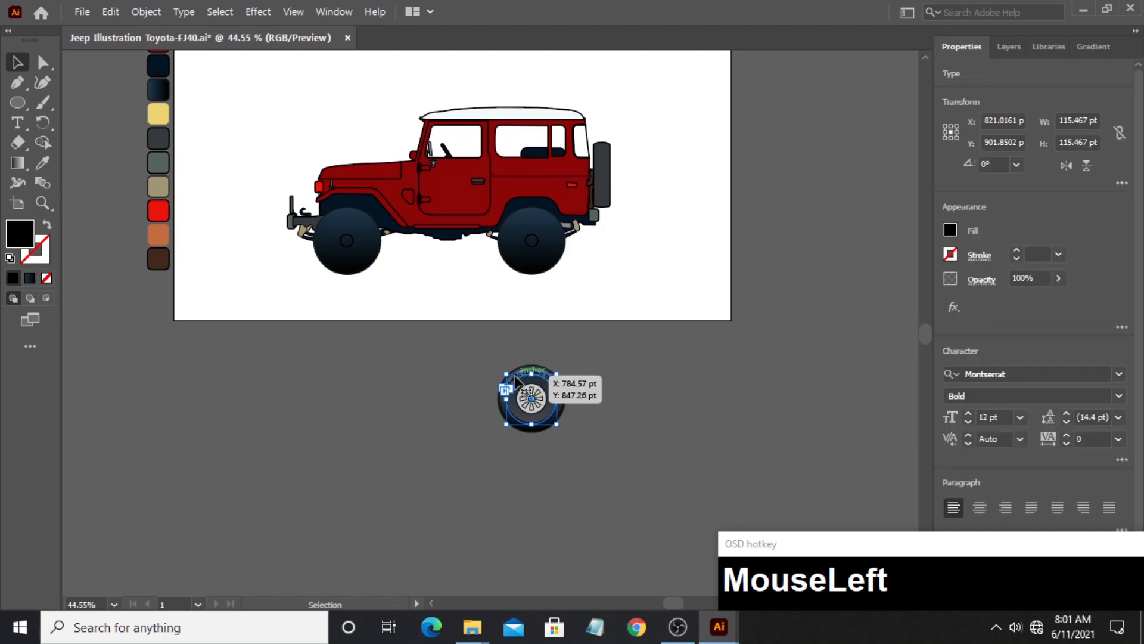
pyautogui.click(38, 161)
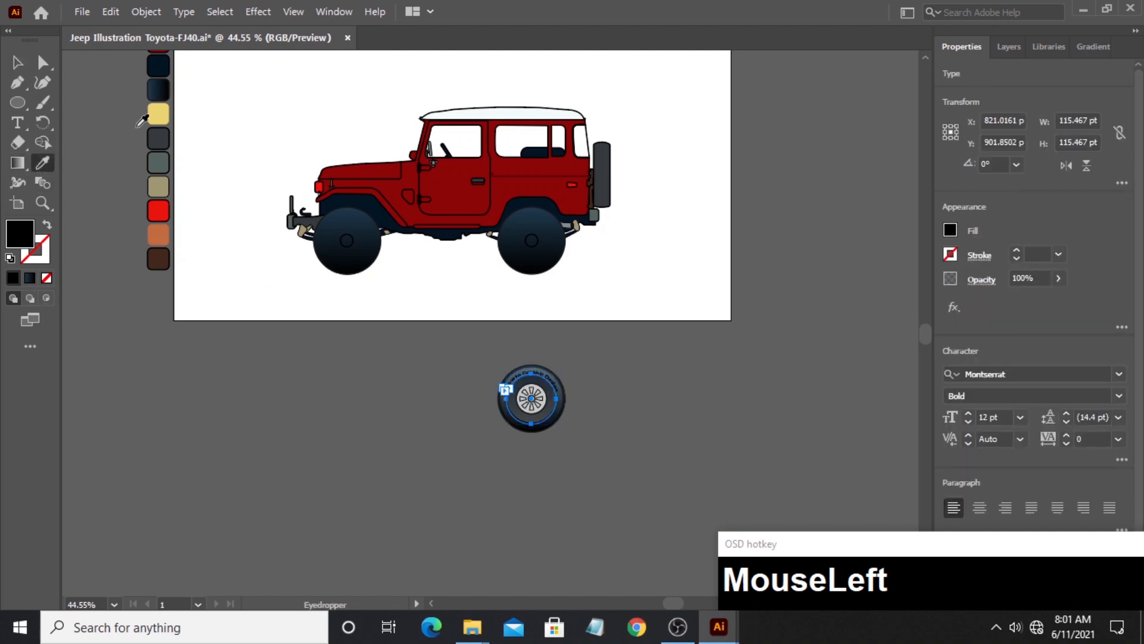
pyautogui.click(155, 113)
pyautogui.click(18, 62)
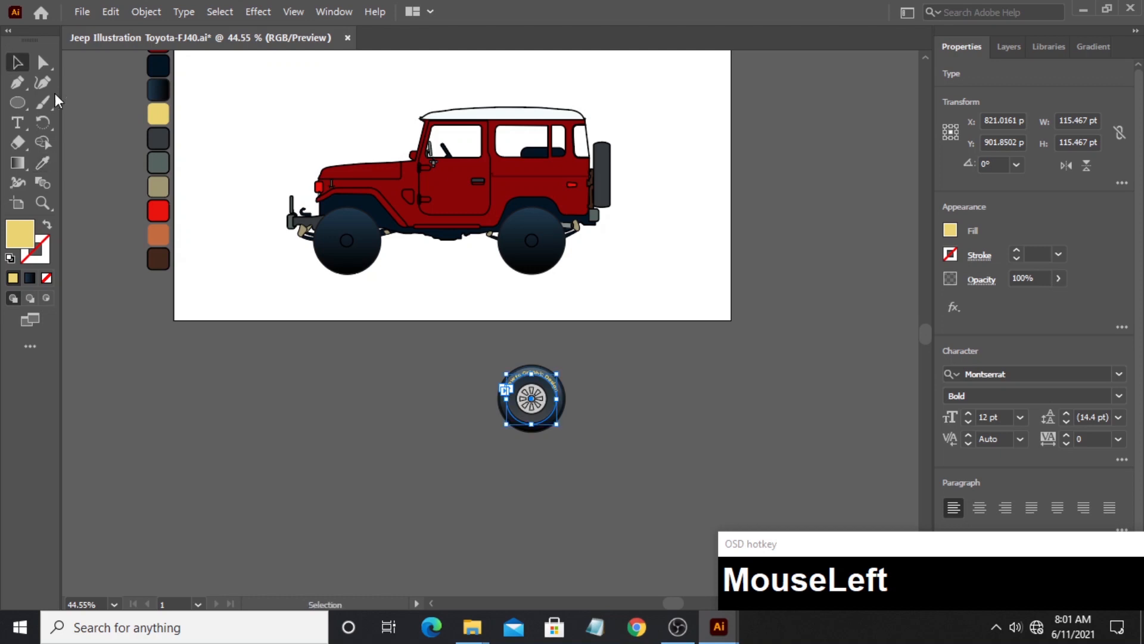
pyautogui.click(357, 344)
# - Select the whole detailed wheel and move it up to just below the jeep's rear wheel
pyautogui.moveTo(486, 355); pyautogui.dragTo(608, 469)
pyautogui.moveTo(550, 420); pyautogui.dragTo(833, 307)
pyautogui.click(37, 206)
pyautogui.press('space')
pyautogui.moveTo(634, 257); pyautogui.dragTo(623, 321)
pyautogui.click(17, 61)
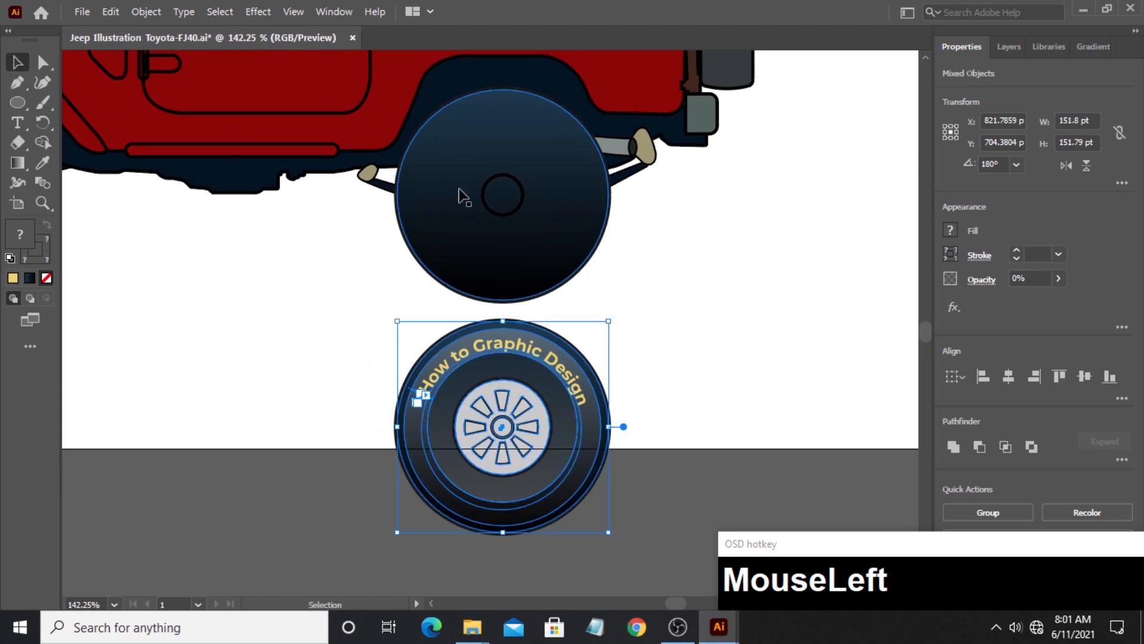
# - Delete the jeep's plain rear tyre and its small center circle
pyautogui.click(502, 219)
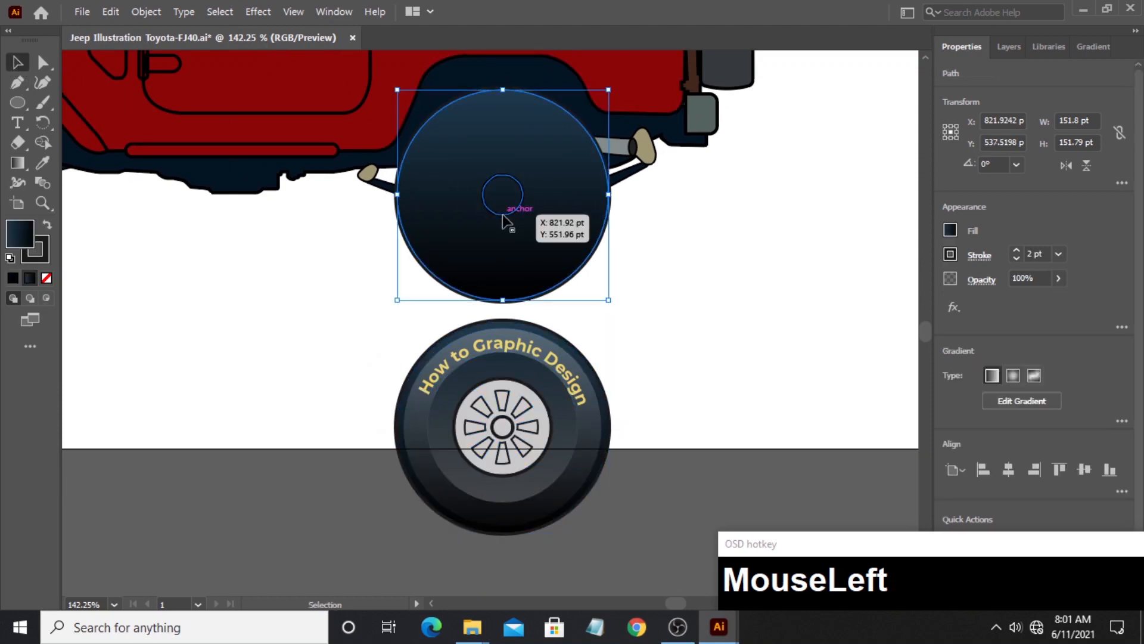
pyautogui.press('Delete')
pyautogui.click(514, 212)
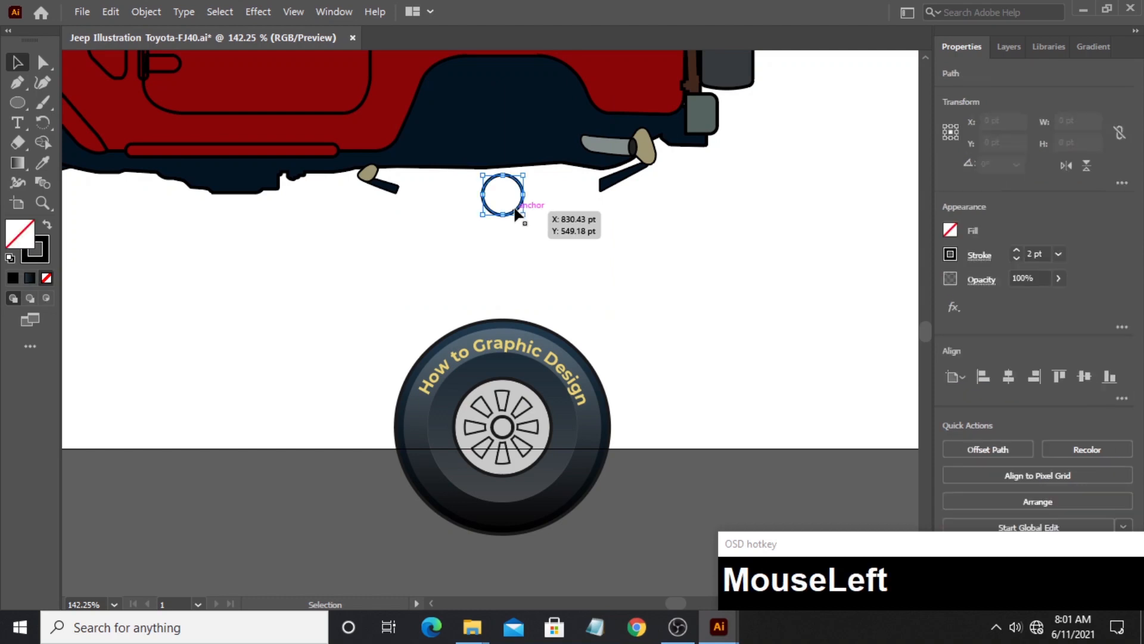
pyautogui.press('Delete')
# - Move the detailed wheel straight up into the rear wheel arch and group all of its shapes
pyautogui.moveTo(416, 316); pyautogui.dragTo(582, 504)
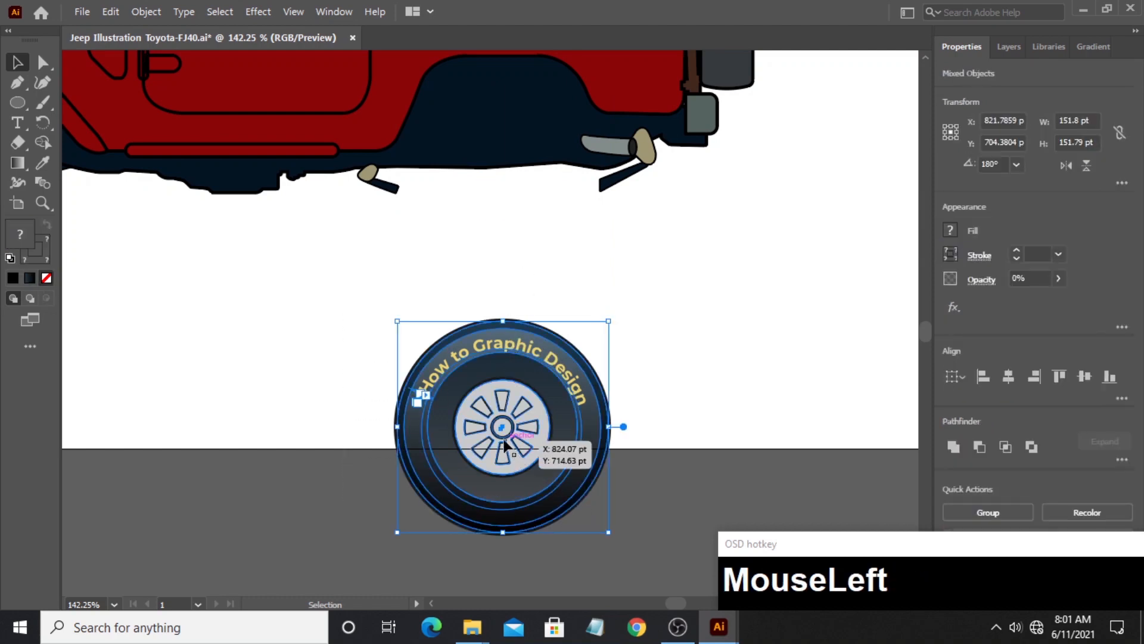
pyautogui.moveTo(503, 446); pyautogui.dragTo(487, 206)
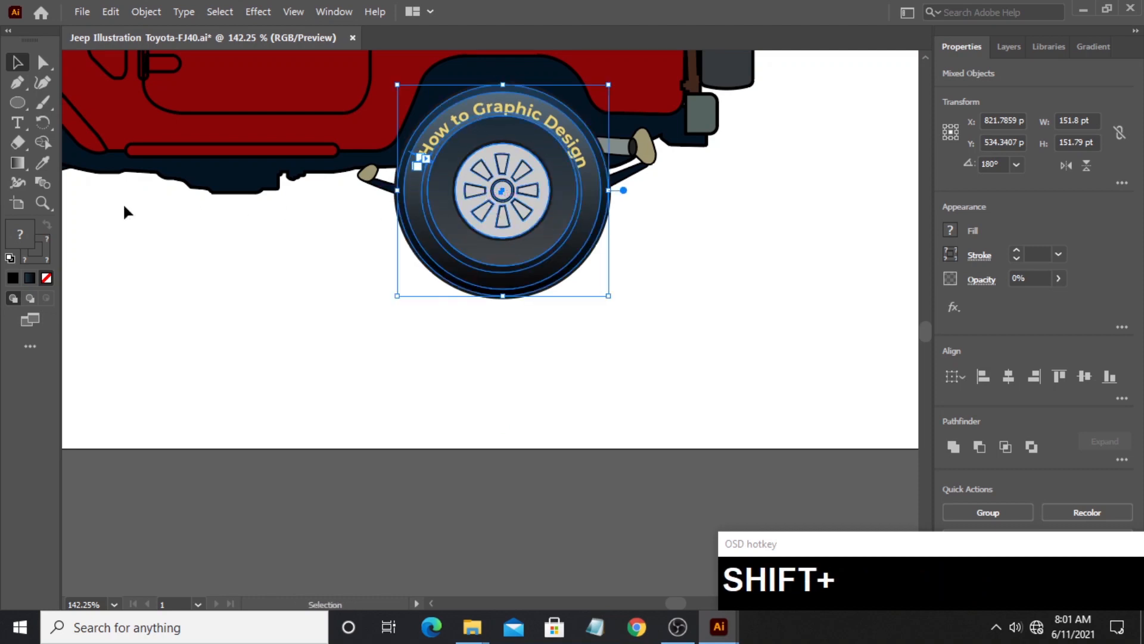
pyautogui.click(46, 199)
pyautogui.moveTo(402, 191); pyautogui.dragTo(268, 257)
pyautogui.press('space')
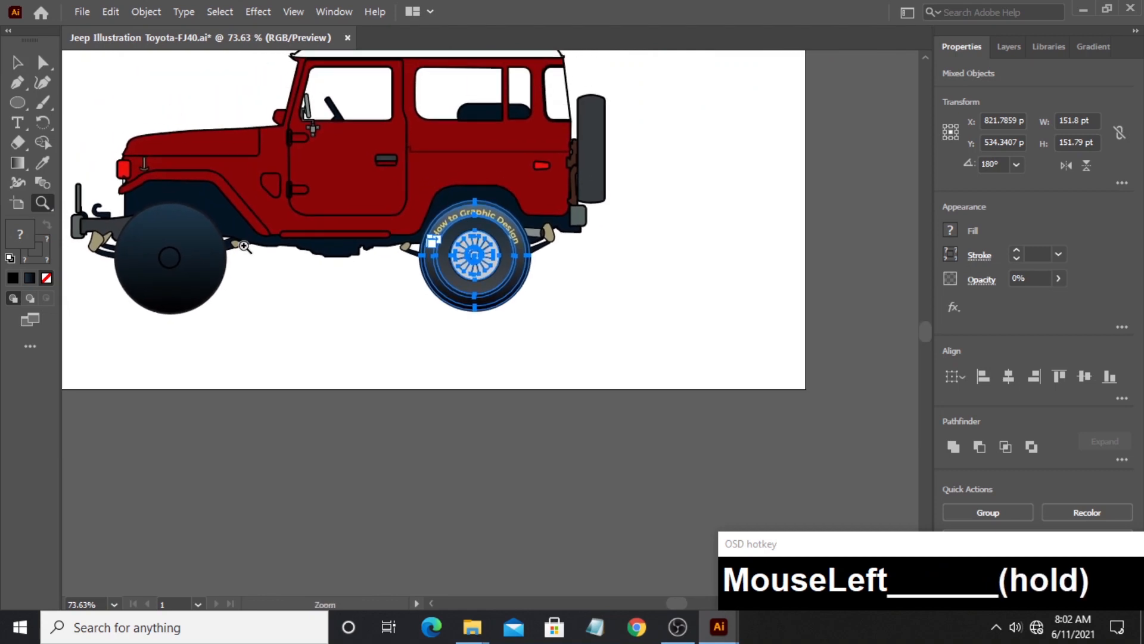
pyautogui.click(17, 62)
pyautogui.hotkey('ctrl', 'g')
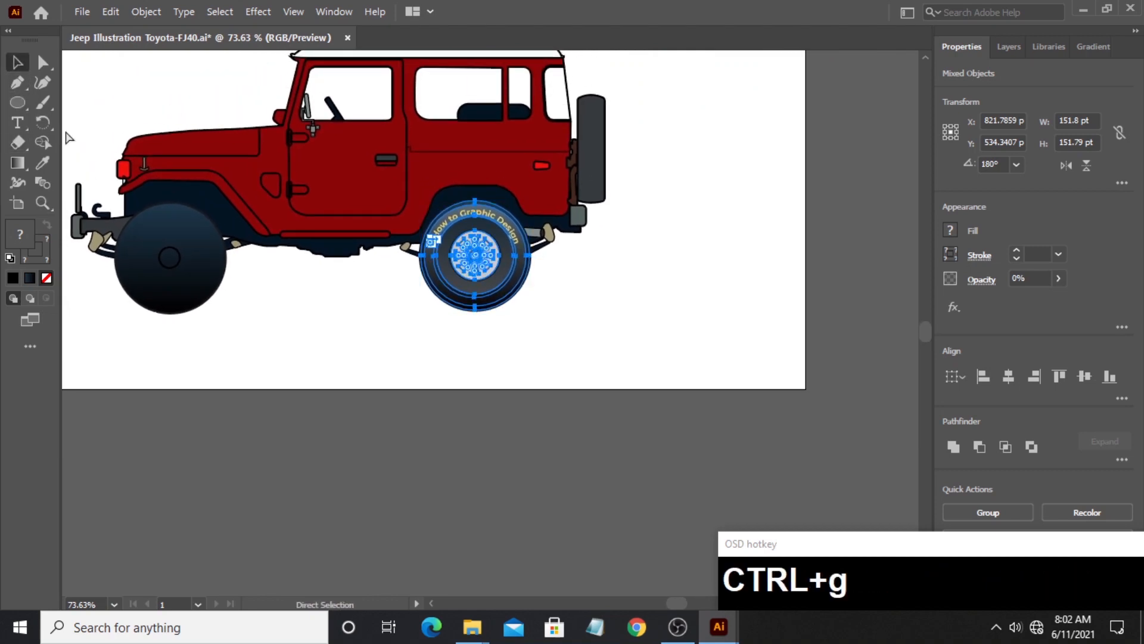
# - Delete the jeep's plain front tyre and its small center circle
pyautogui.click(172, 303)
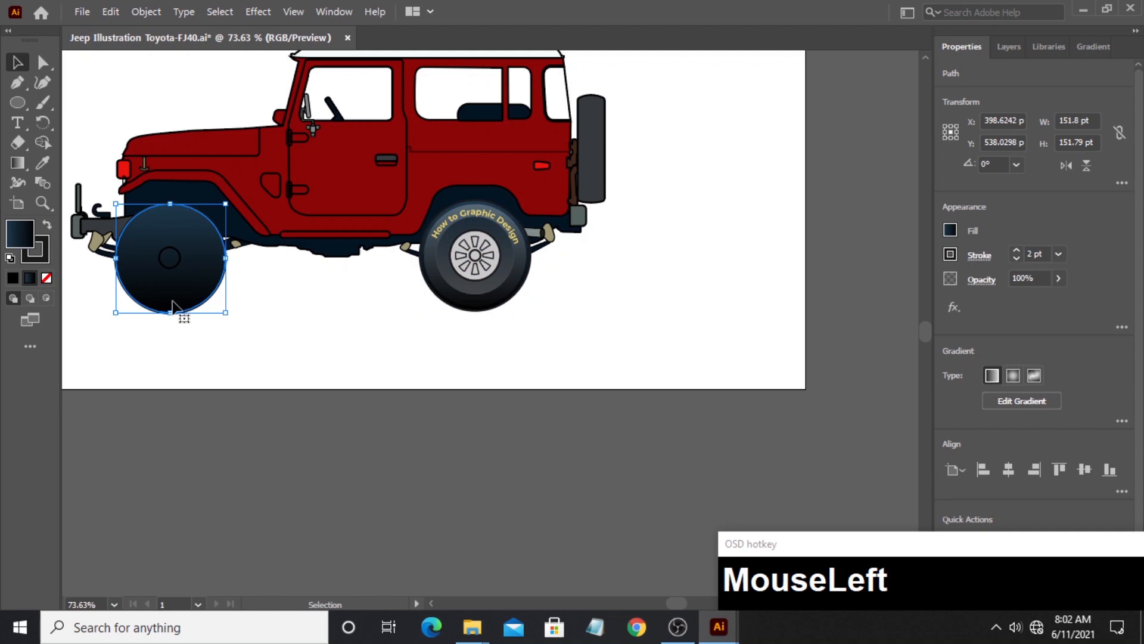
pyautogui.press('Delete')
pyautogui.click(180, 255)
pyautogui.press('Delete')
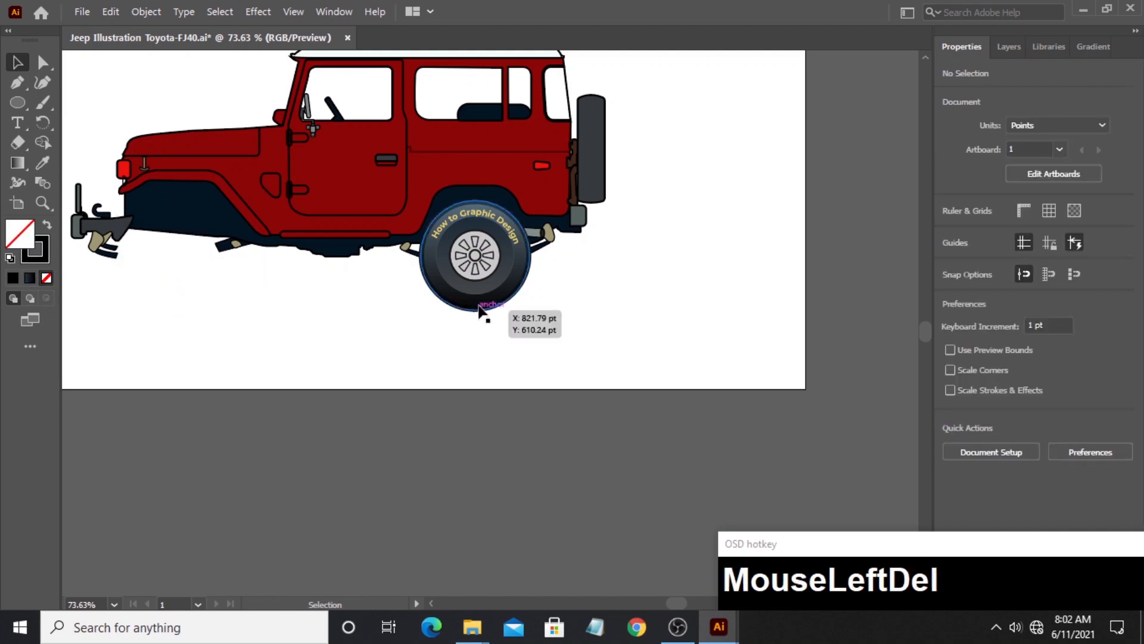
# - Duplicate the grouped rear wheel horizontally into the front wheel arch and deselect it
pyautogui.click(482, 292)
pyautogui.moveTo(482, 292); pyautogui.dragTo(173, 291)
pyautogui.press('shift')
pyautogui.click(306, 328)
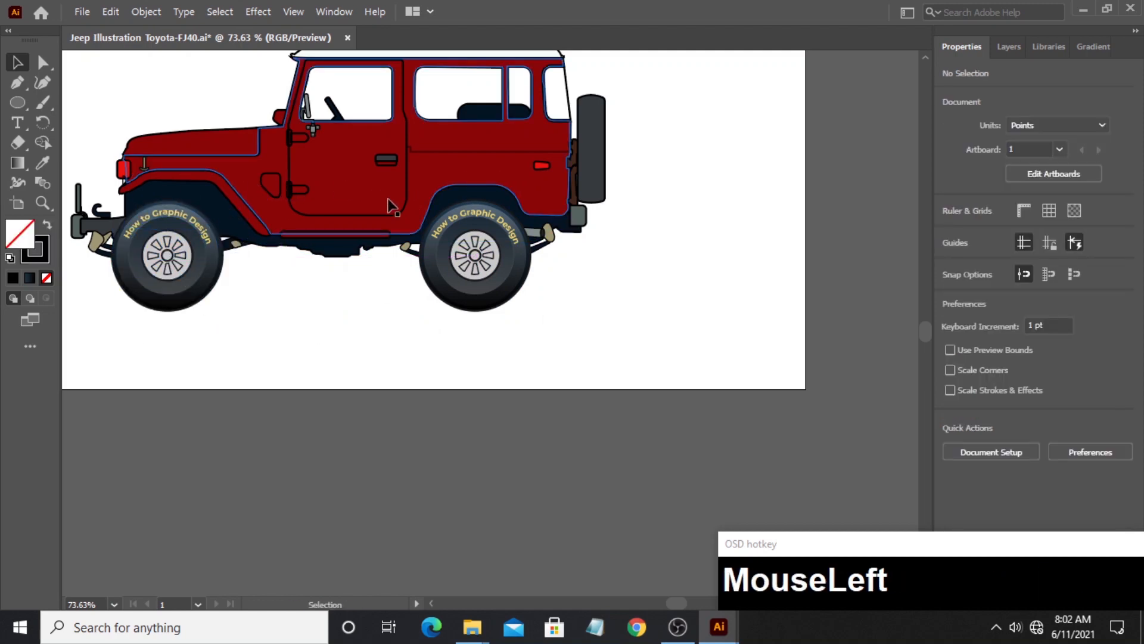
pyautogui.click(42, 203)
pyautogui.moveTo(515, 204); pyautogui.dragTo(384, 303)
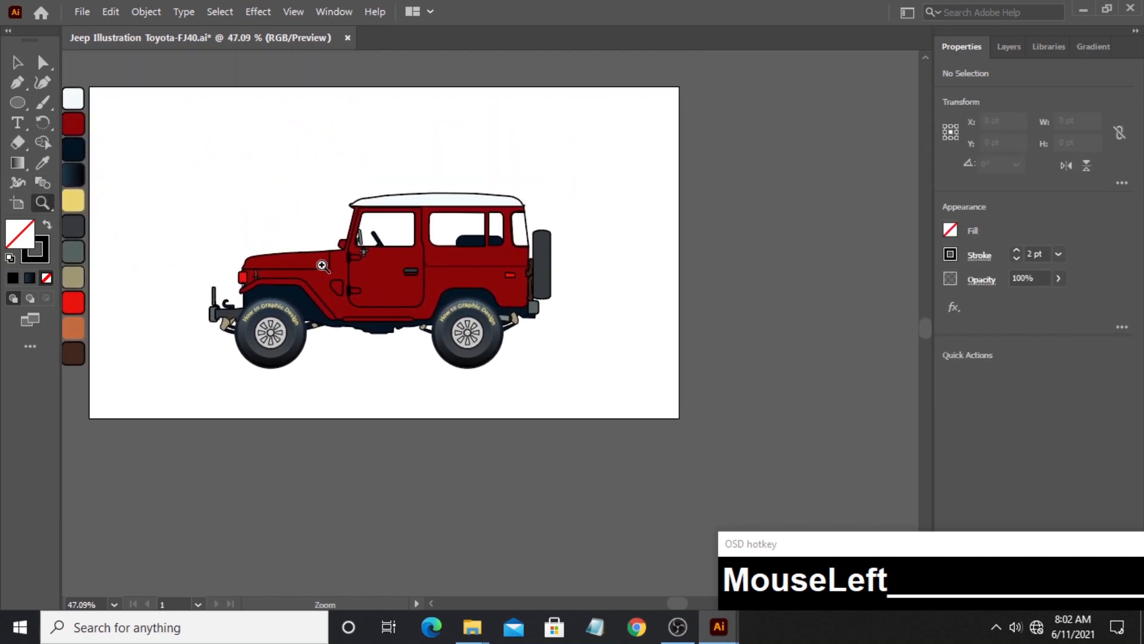
pyautogui.moveTo(322, 265); pyautogui.dragTo(354, 290)
pyautogui.moveTo(446, 293); pyautogui.dragTo(389, 276)
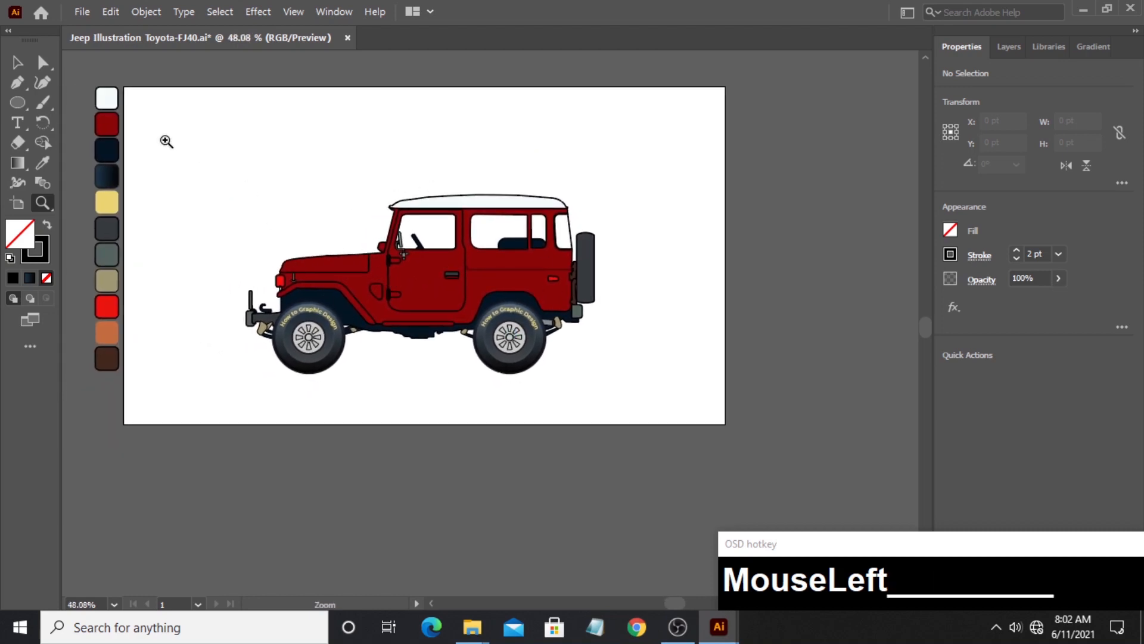
# - Draw a closed wavy Pen shape across the rear half of the jeep's white roof, overhanging its lower and rear edges
pyautogui.press('v')
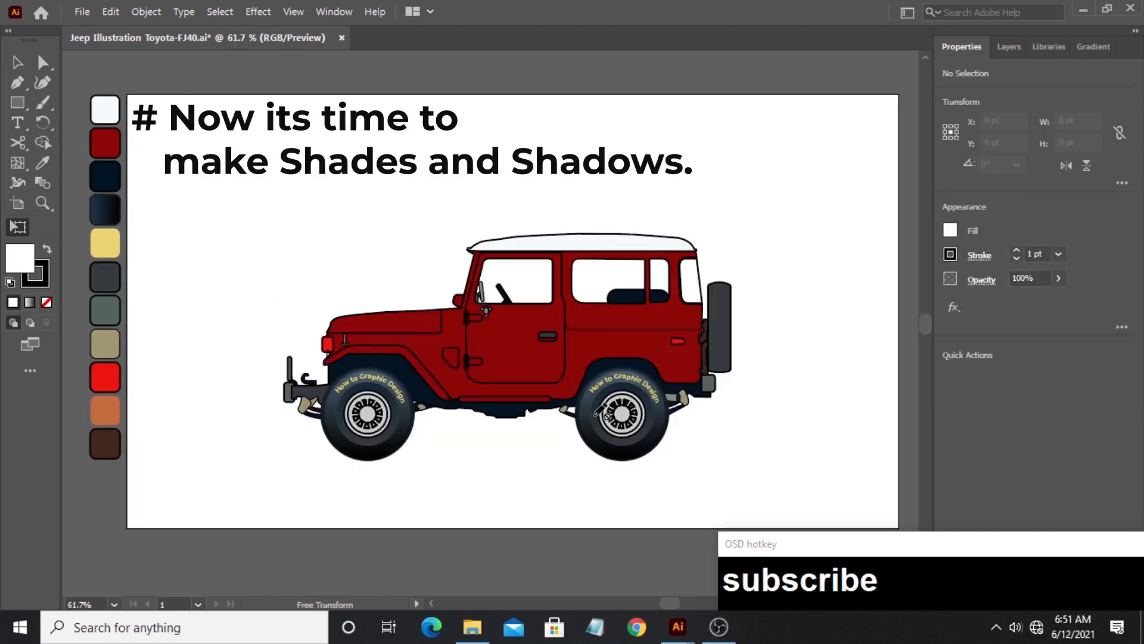
pyautogui.click(22, 62)
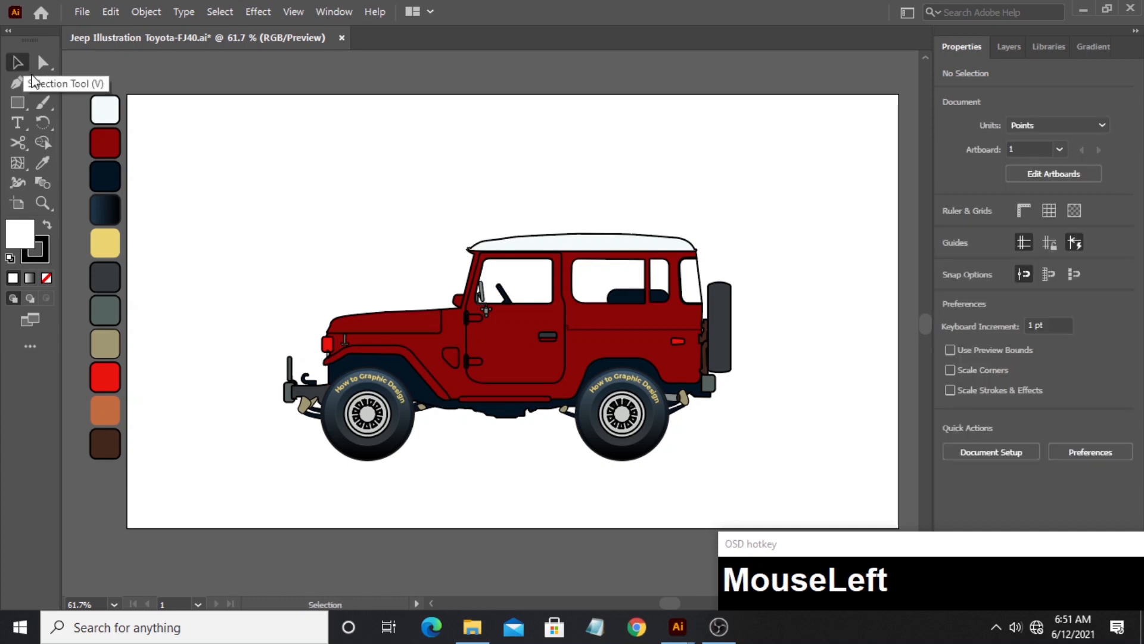
pyautogui.click(43, 202)
pyautogui.moveTo(601, 239); pyautogui.dragTo(774, 284)
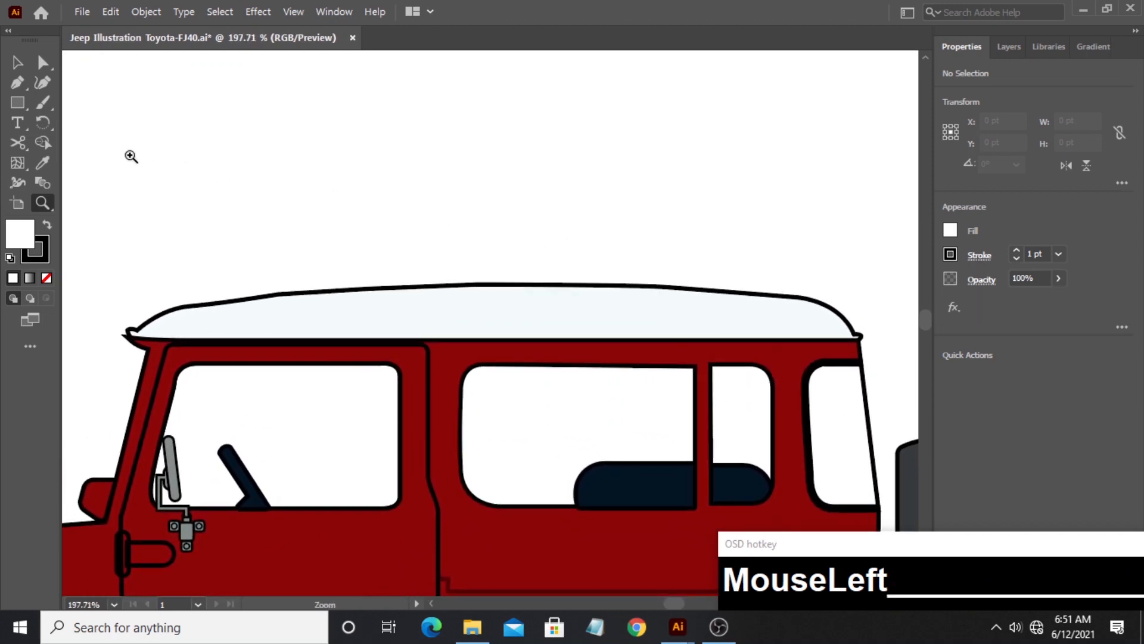
pyautogui.click(20, 84)
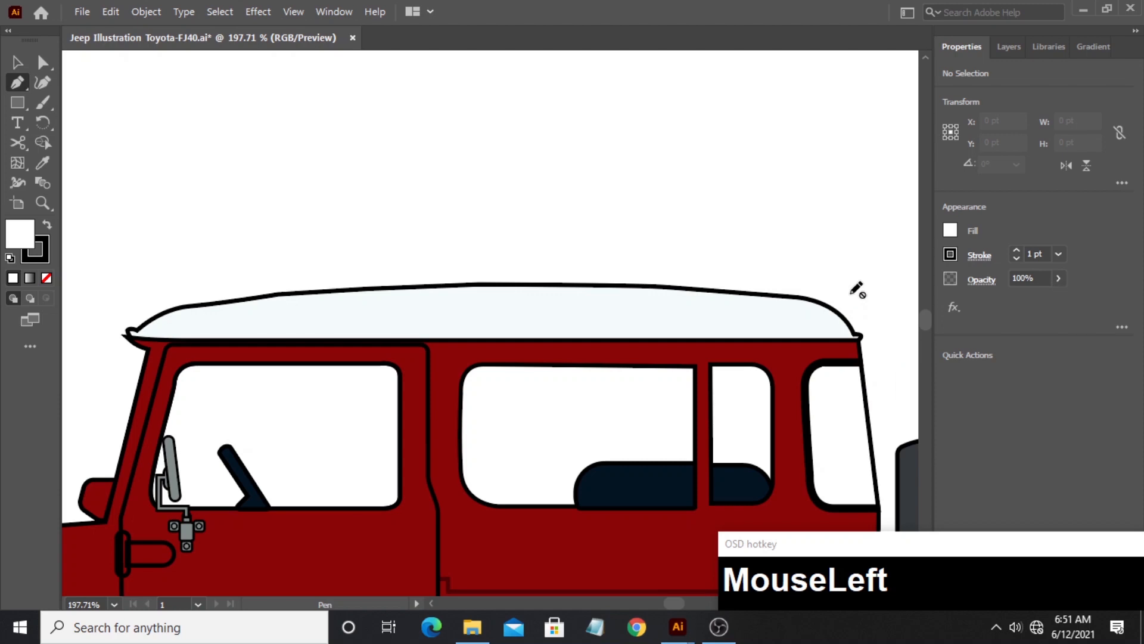
pyautogui.press('ctrl')
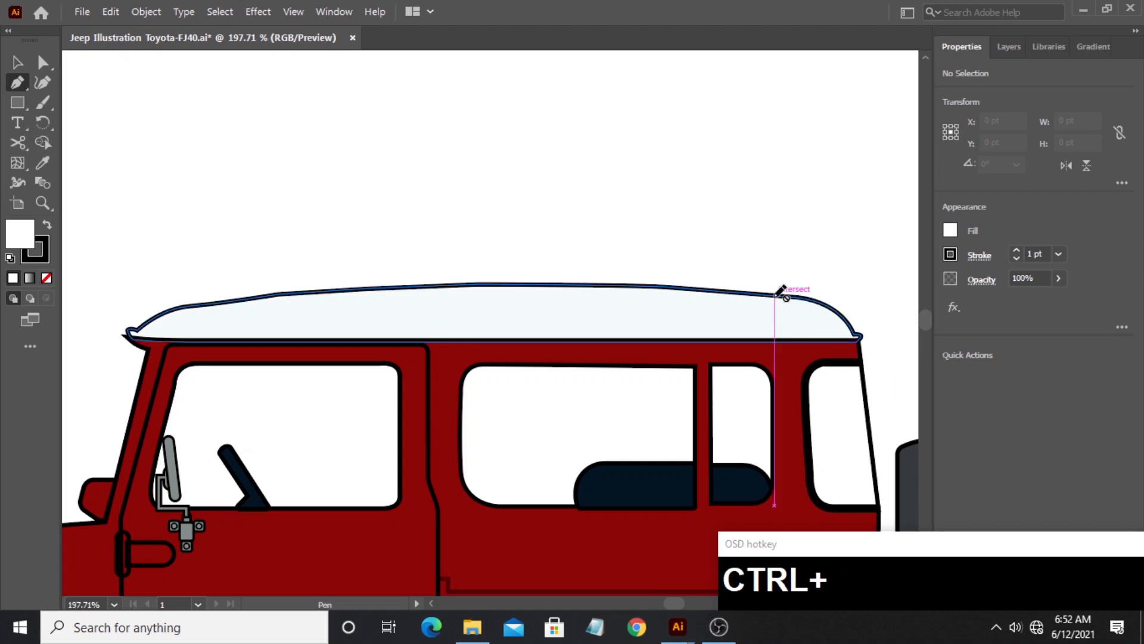
pyautogui.keyDown('ctrl'); pyautogui.click(774, 302); pyautogui.keyUp('ctrl')
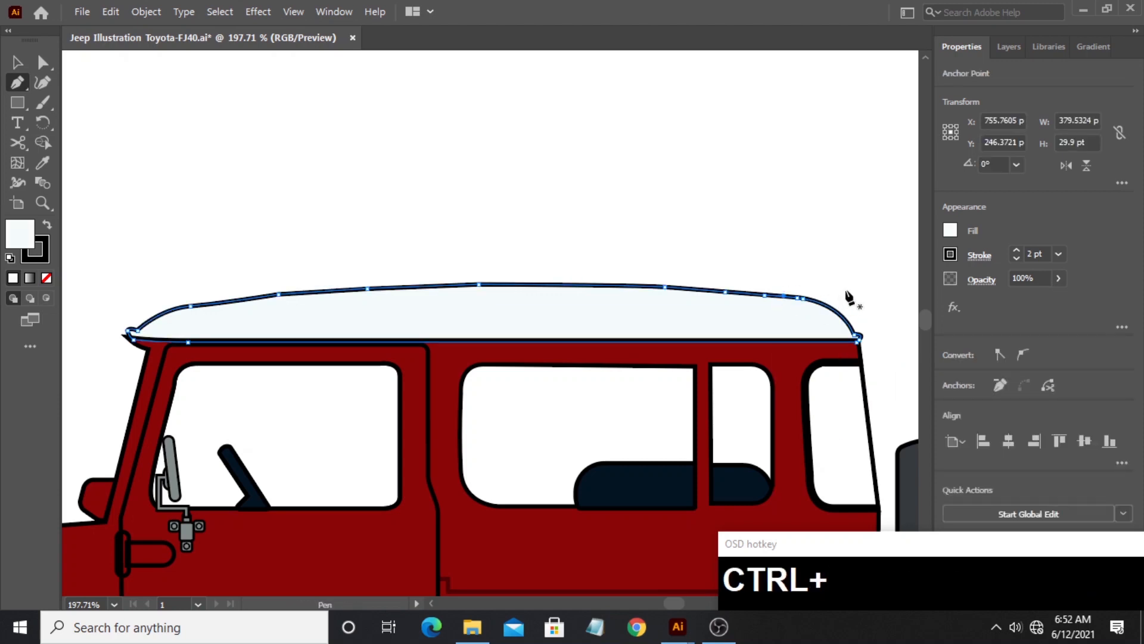
pyautogui.moveTo(855, 284); pyautogui.dragTo(554, 327)
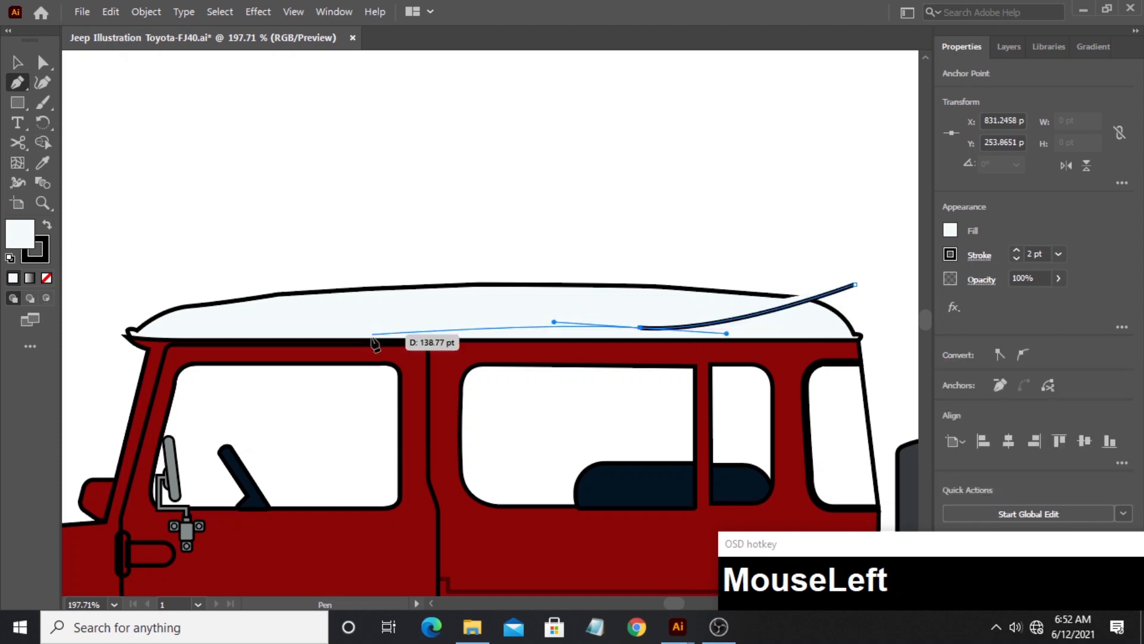
pyautogui.moveTo(411, 345); pyautogui.dragTo(422, 401)
pyautogui.click(884, 370)
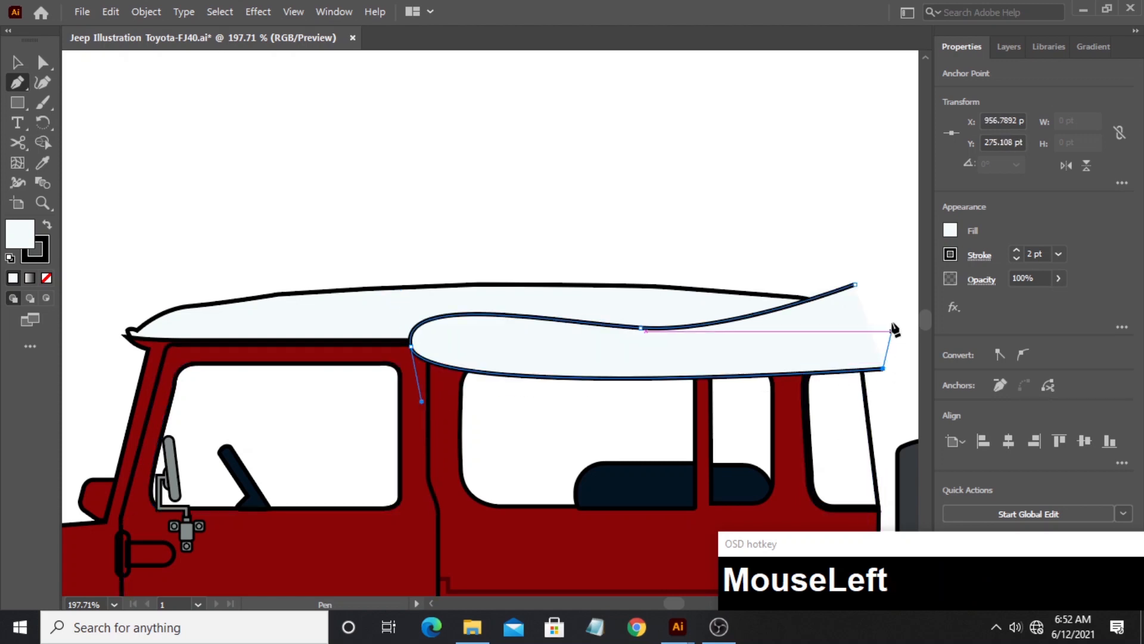
pyautogui.moveTo(855, 285); pyautogui.dragTo(857, 291)
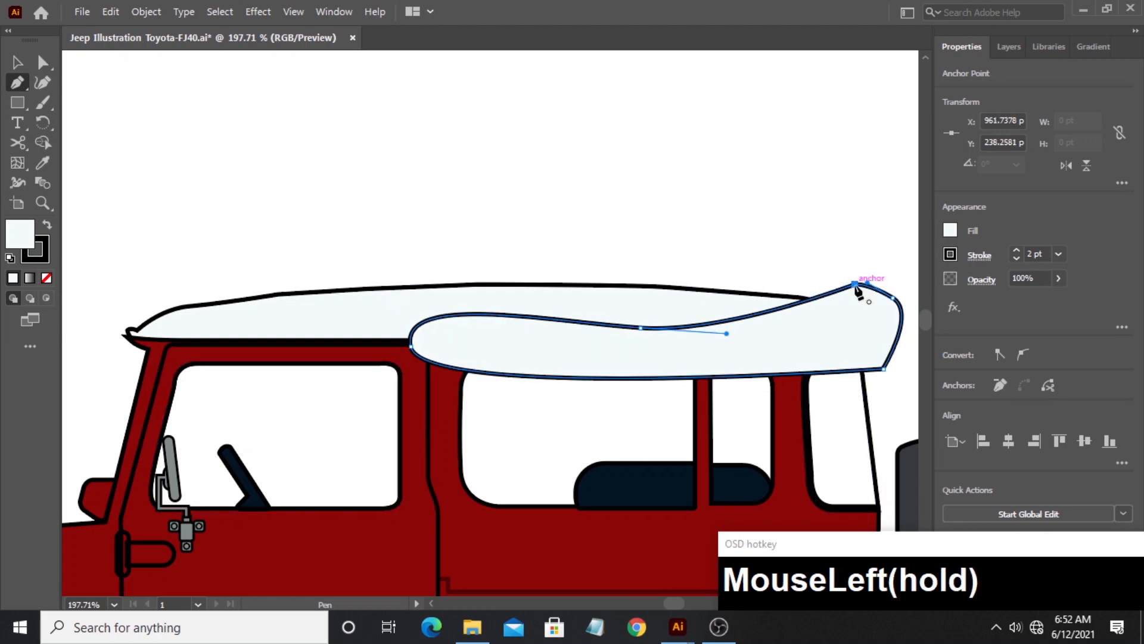
# - Draw a second, longer closed wavy Pen shape over the roof, starting above the front door window and enclosing the first shape
pyautogui.click(703, 263)
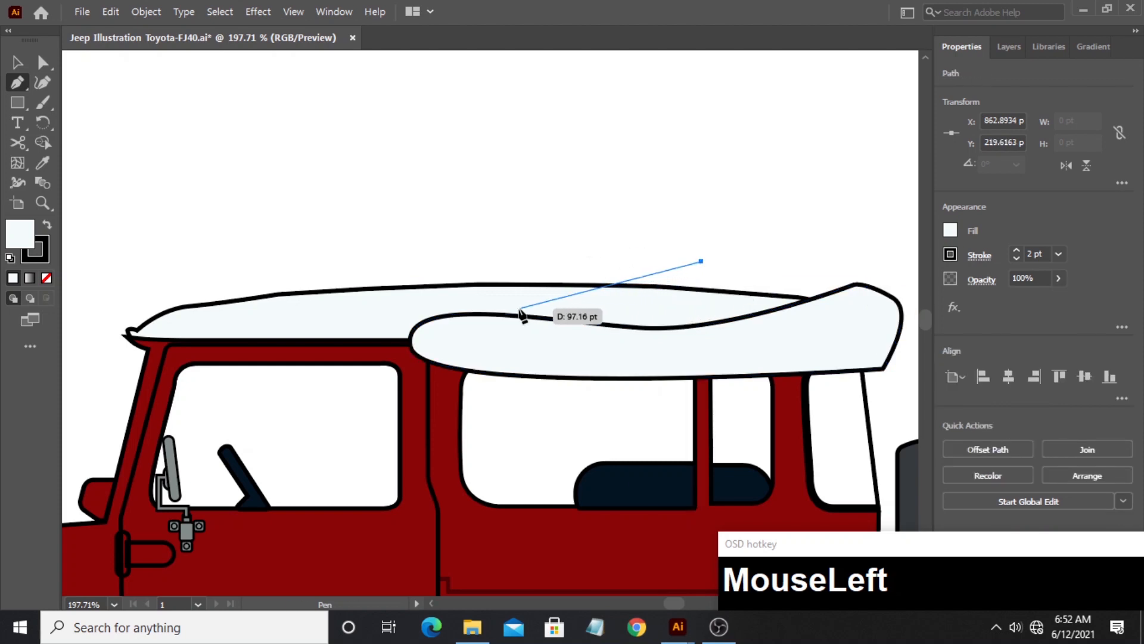
pyautogui.moveTo(486, 303); pyautogui.dragTo(276, 280)
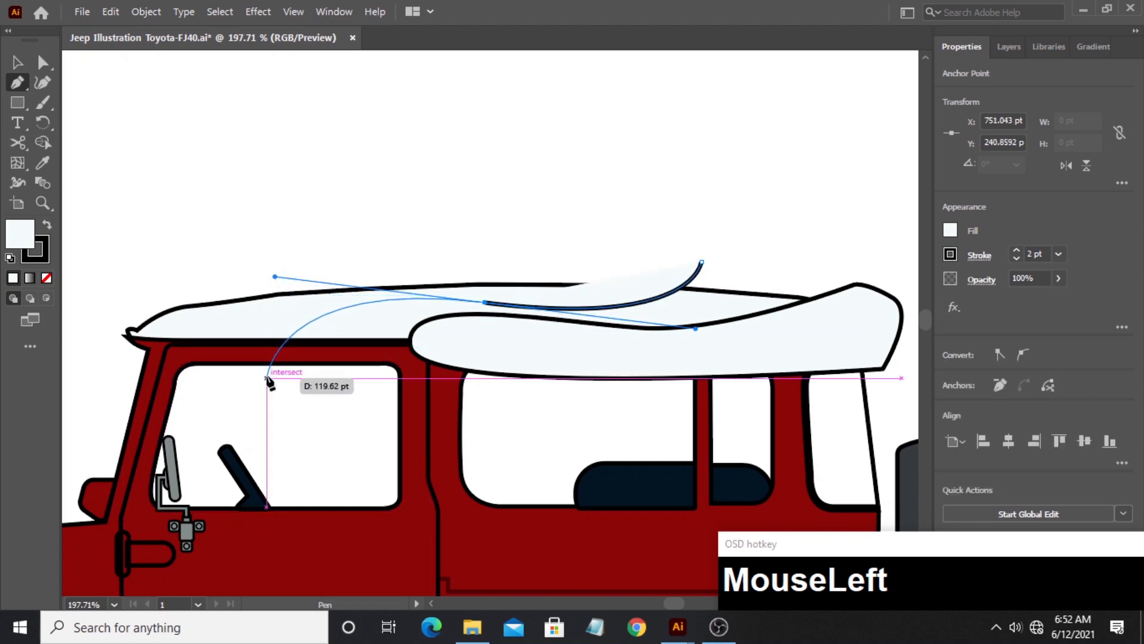
pyautogui.moveTo(266, 378); pyautogui.dragTo(481, 407)
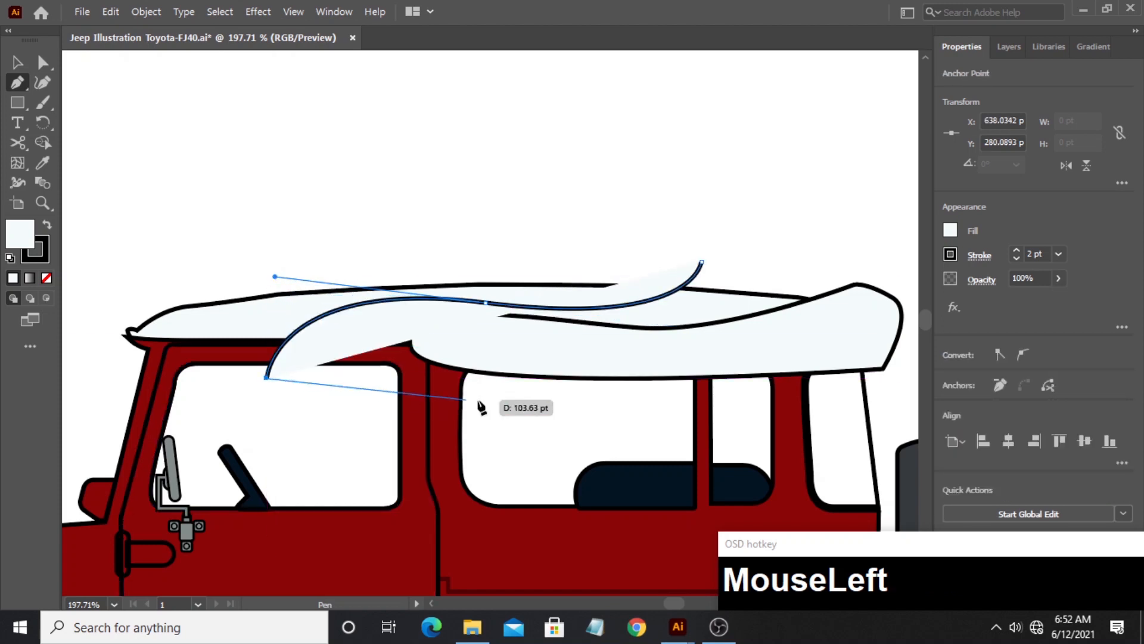
pyautogui.click(903, 386)
pyautogui.moveTo(904, 386); pyautogui.dragTo(729, 401)
pyautogui.moveTo(763, 281); pyautogui.dragTo(747, 254)
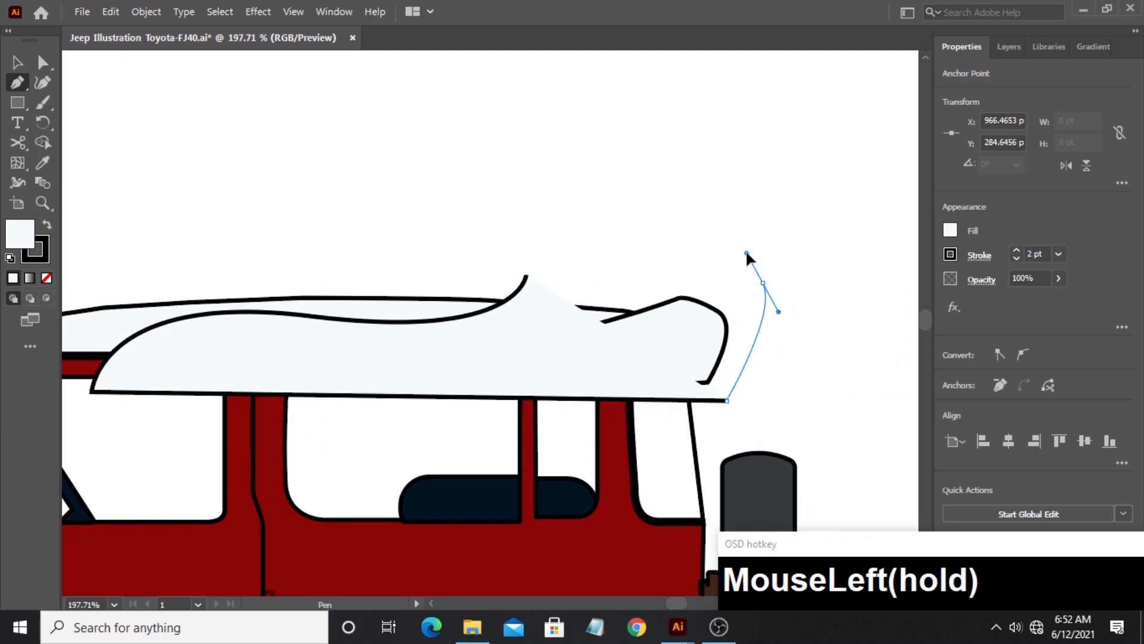
pyautogui.moveTo(525, 278); pyautogui.dragTo(517, 311)
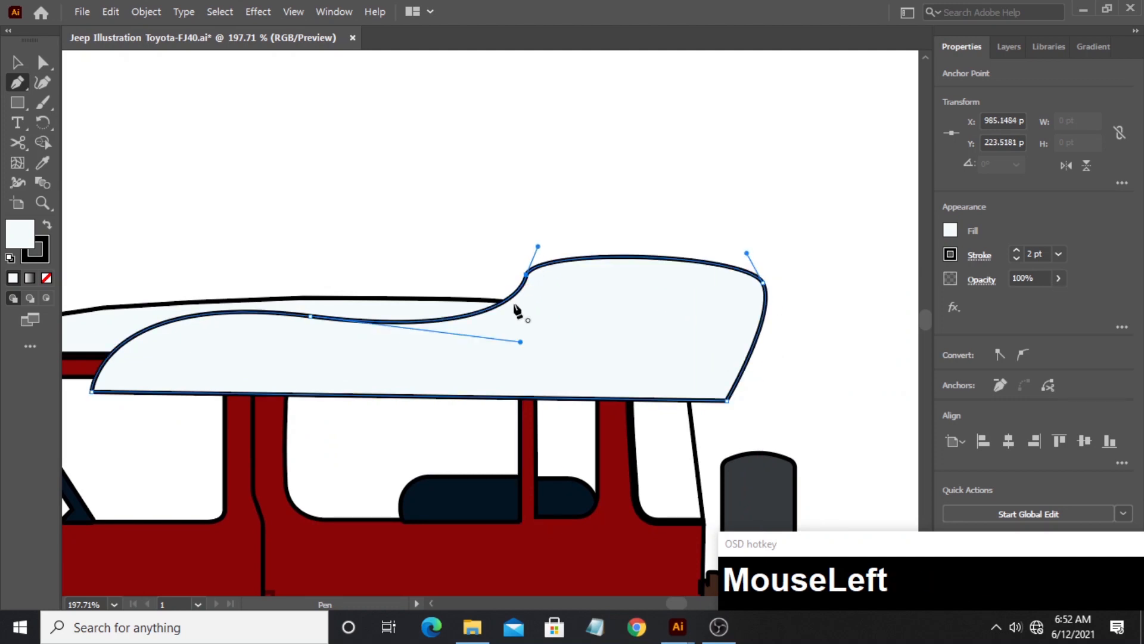
# - Trim away the parts of both wavy shapes outside the roof outline with the Shape Builder tool and deselect the result
pyautogui.click(15, 58)
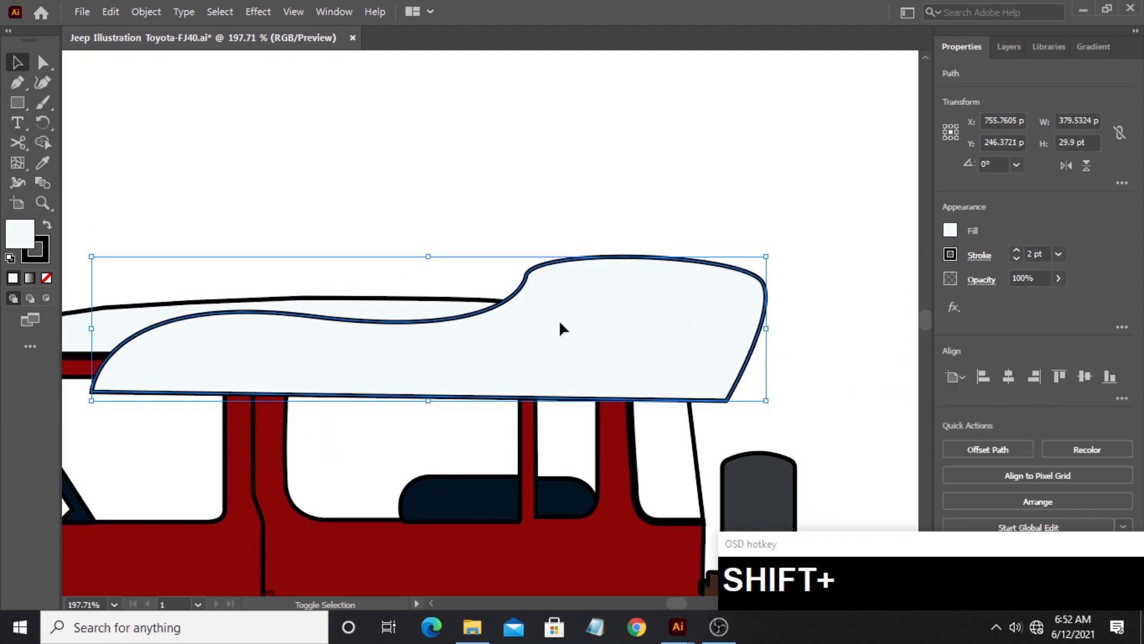
pyautogui.click(511, 250)
pyautogui.moveTo(560, 317); pyautogui.dragTo(566, 333)
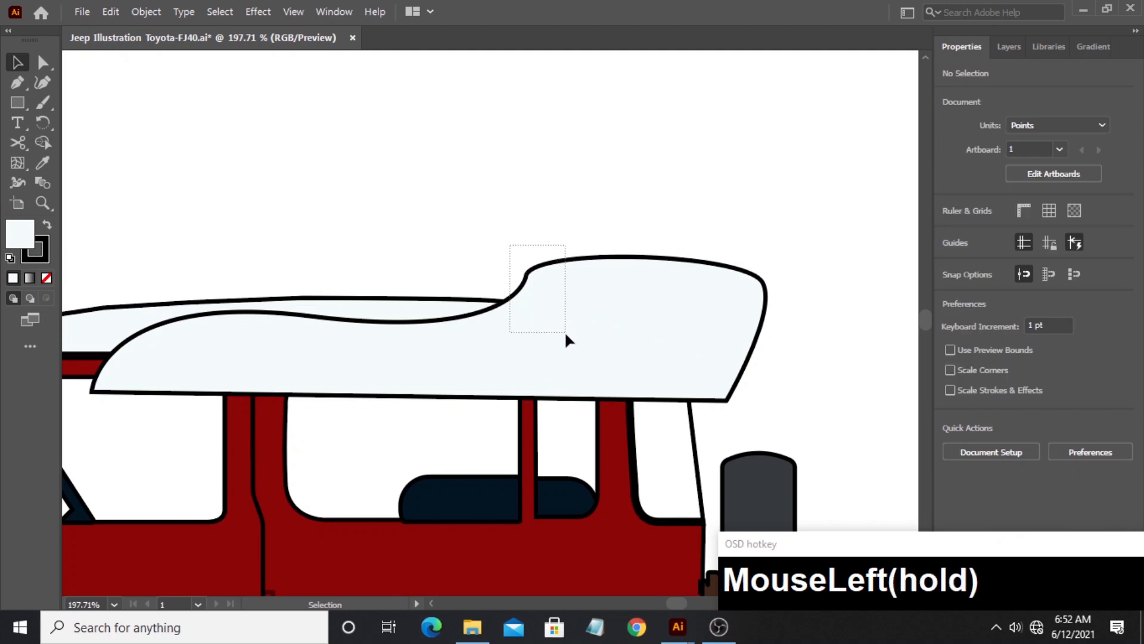
pyautogui.moveTo(648, 339); pyautogui.dragTo(663, 339)
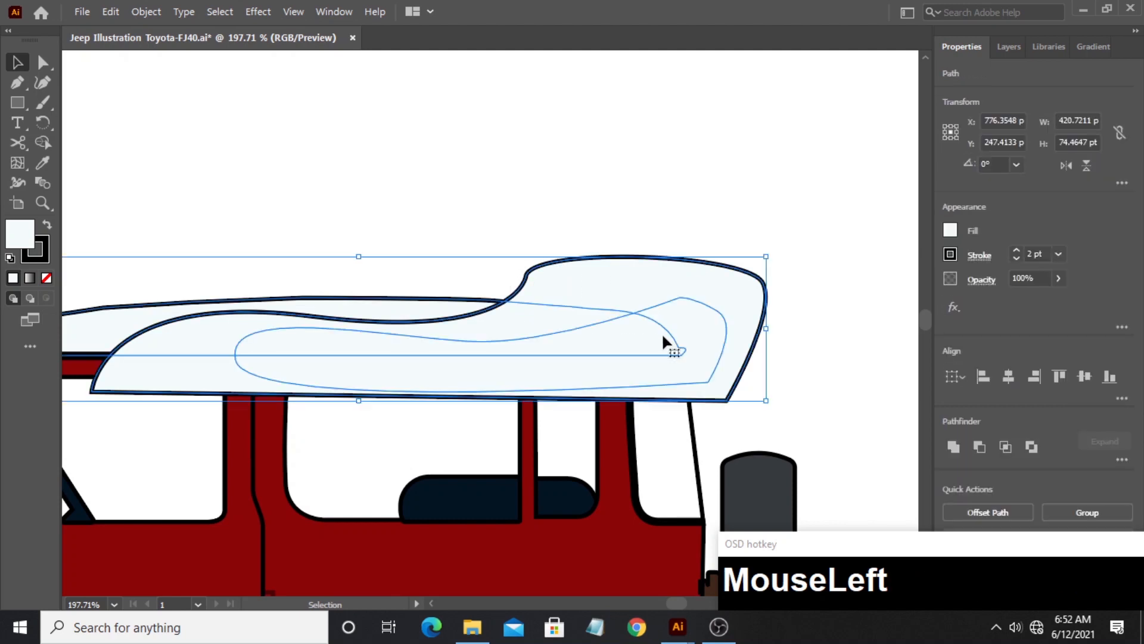
pyautogui.click(44, 144)
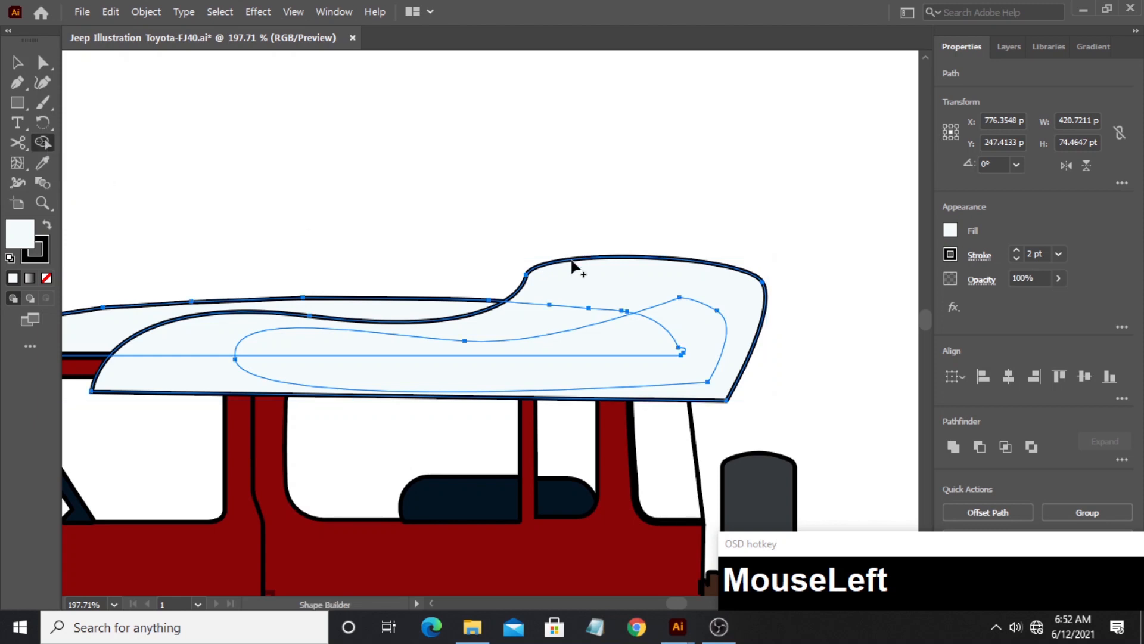
pyautogui.keyDown('alt'); pyautogui.click(634, 283); pyautogui.keyUp('alt')
pyautogui.keyDown('alt'); pyautogui.click(517, 383); pyautogui.keyUp('alt')
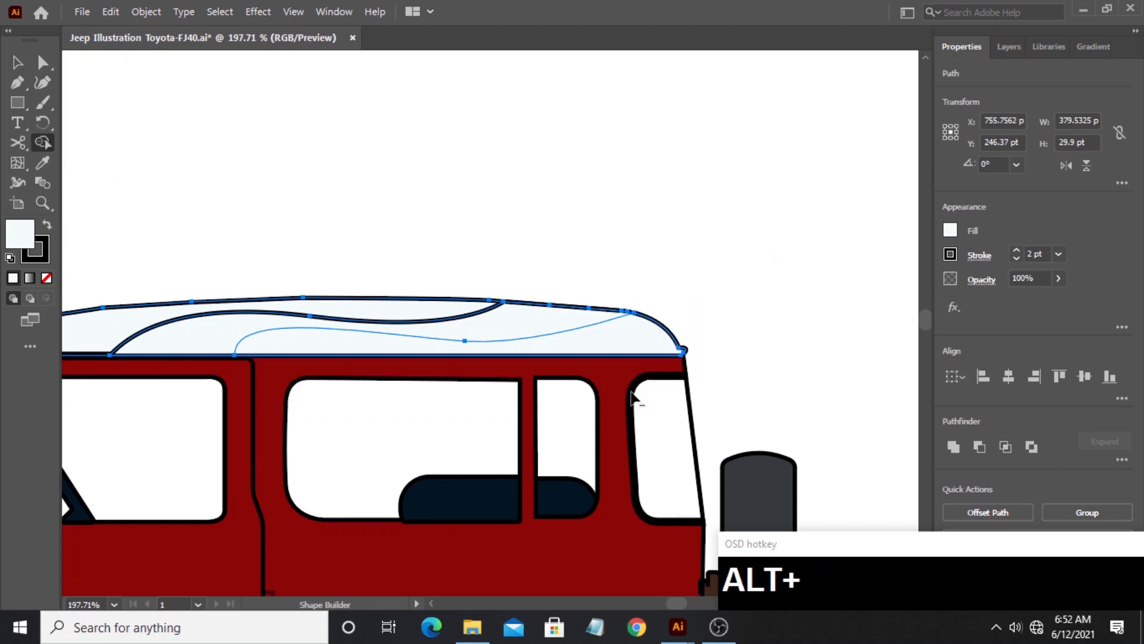
pyautogui.click(17, 62)
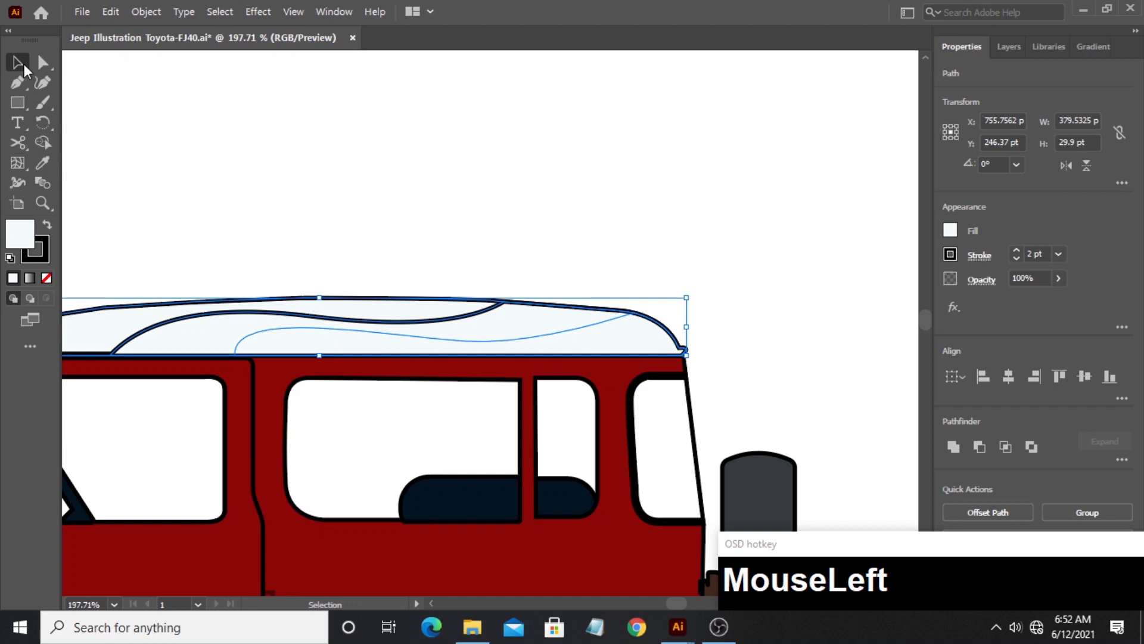
pyautogui.click(531, 179)
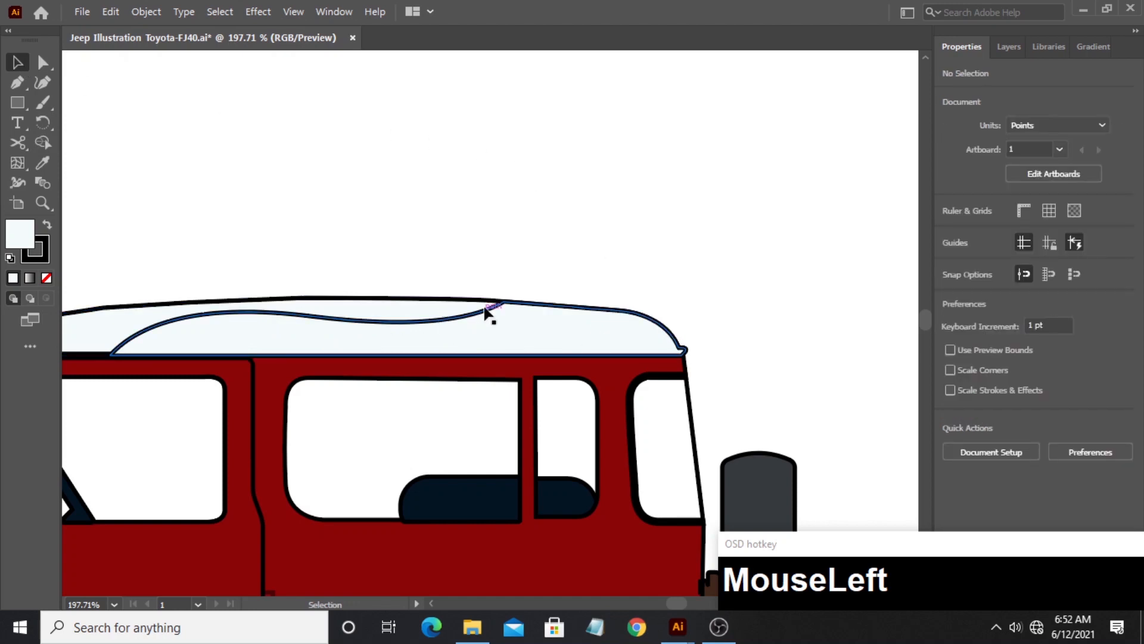
# - Fill the two wavy roof shapes, without the base roof, with black (000000)
pyautogui.moveTo(468, 278); pyautogui.dragTo(547, 340)
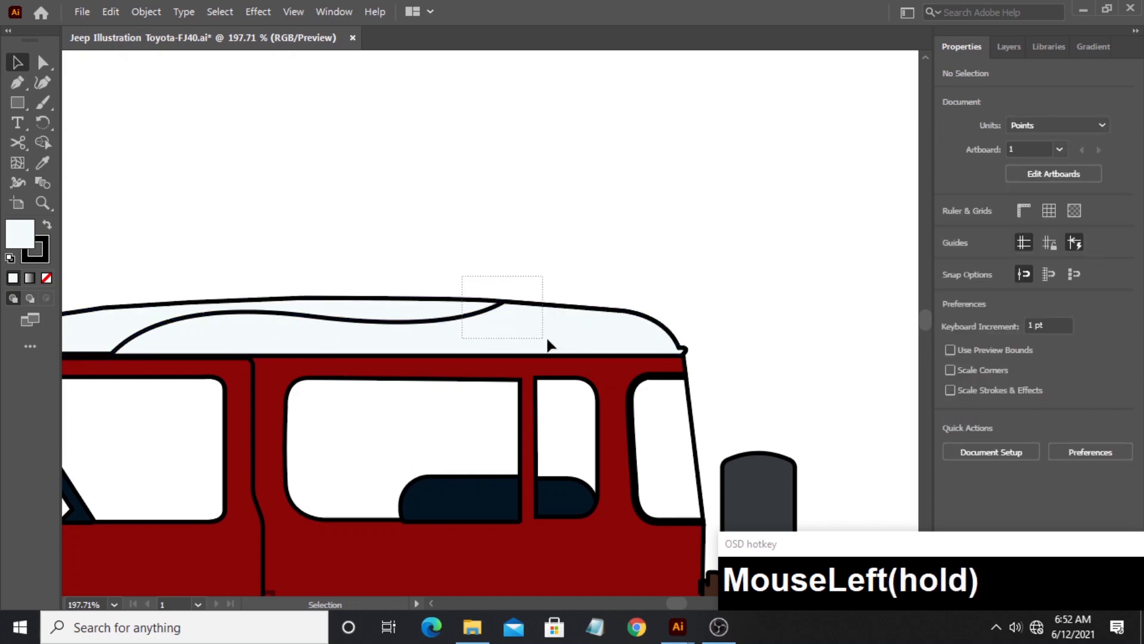
pyautogui.keyDown('shift'); pyautogui.click(394, 308); pyautogui.keyUp('shift')
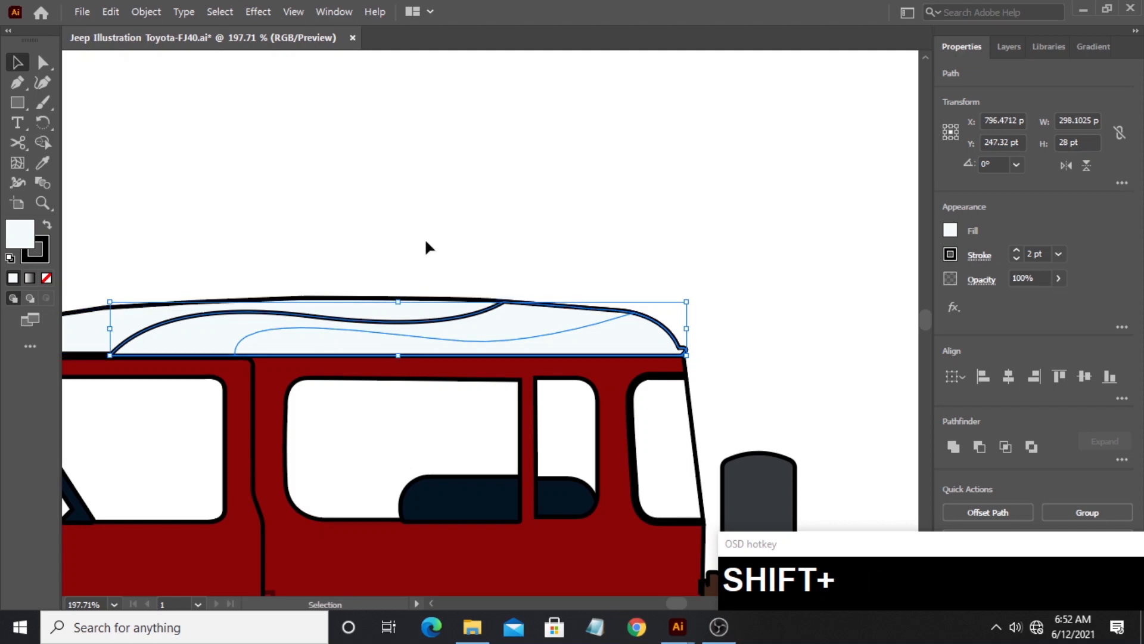
pyautogui.doubleClick(29, 238)
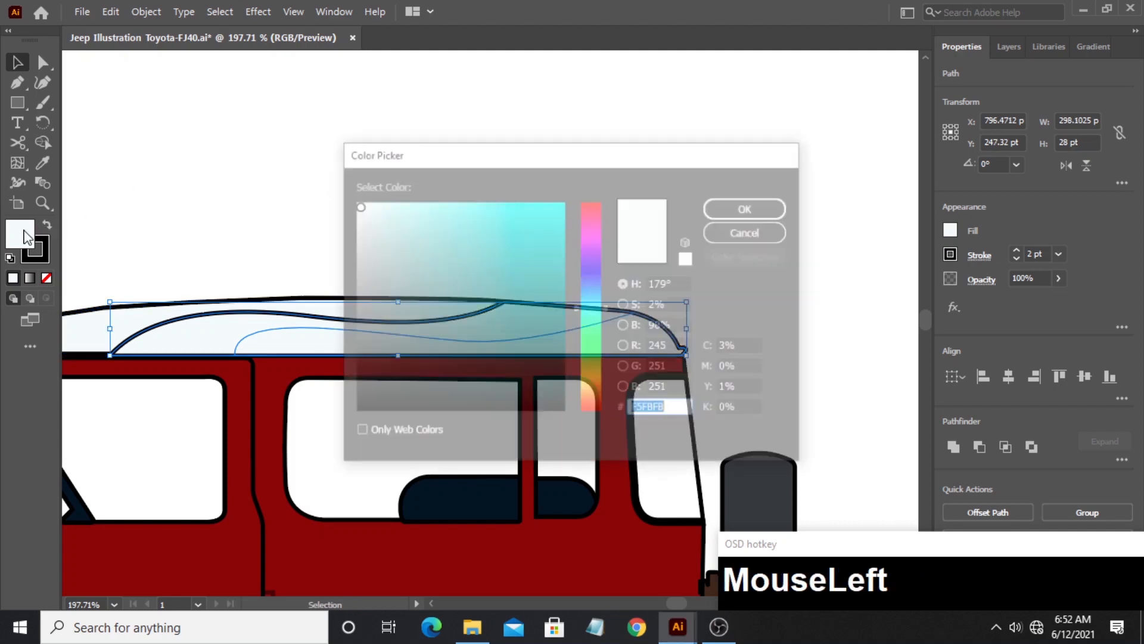
pyautogui.click(383, 348)
pyautogui.moveTo(383, 348); pyautogui.dragTo(334, 413)
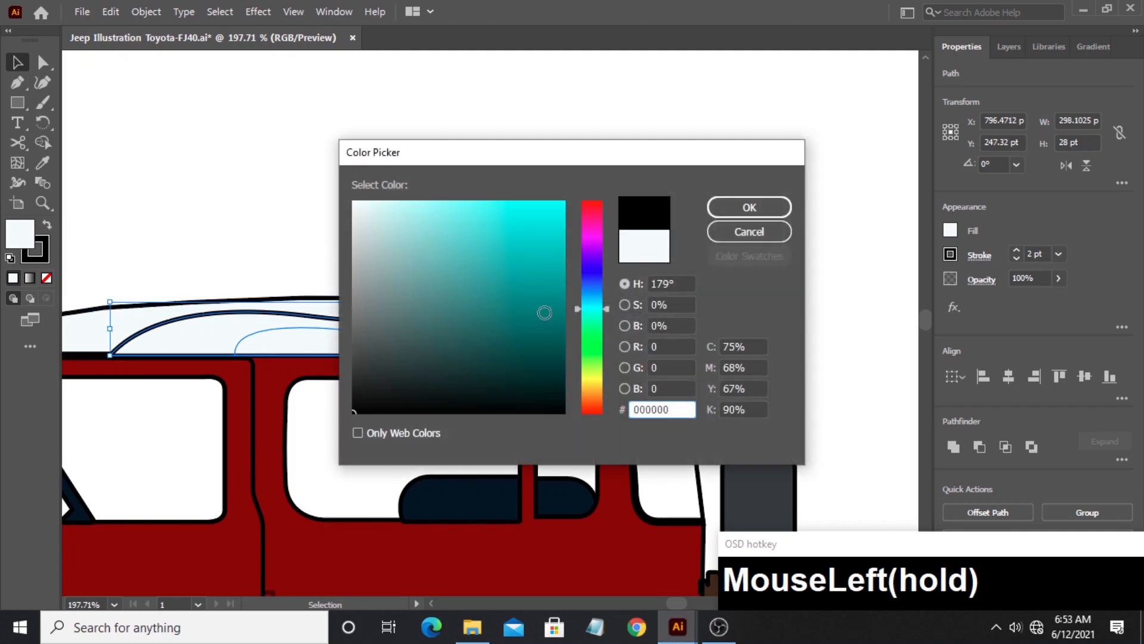
pyautogui.click(737, 208)
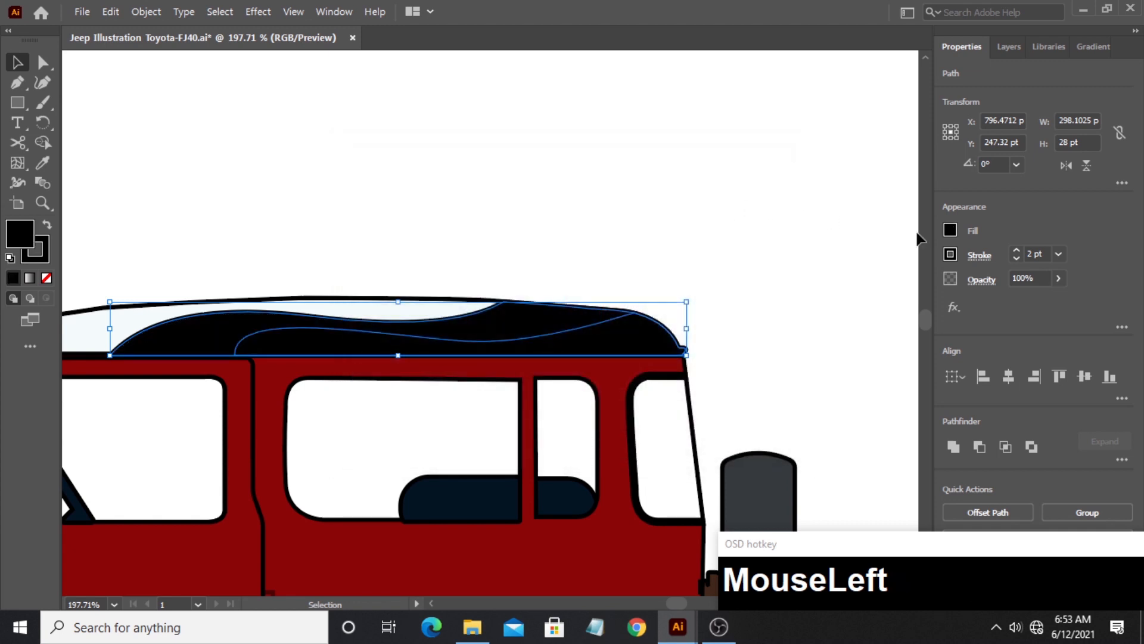
# - Remove the stroke from both wavy roof shapes, set their opacity to 15% and deselect them
pyautogui.click(950, 255)
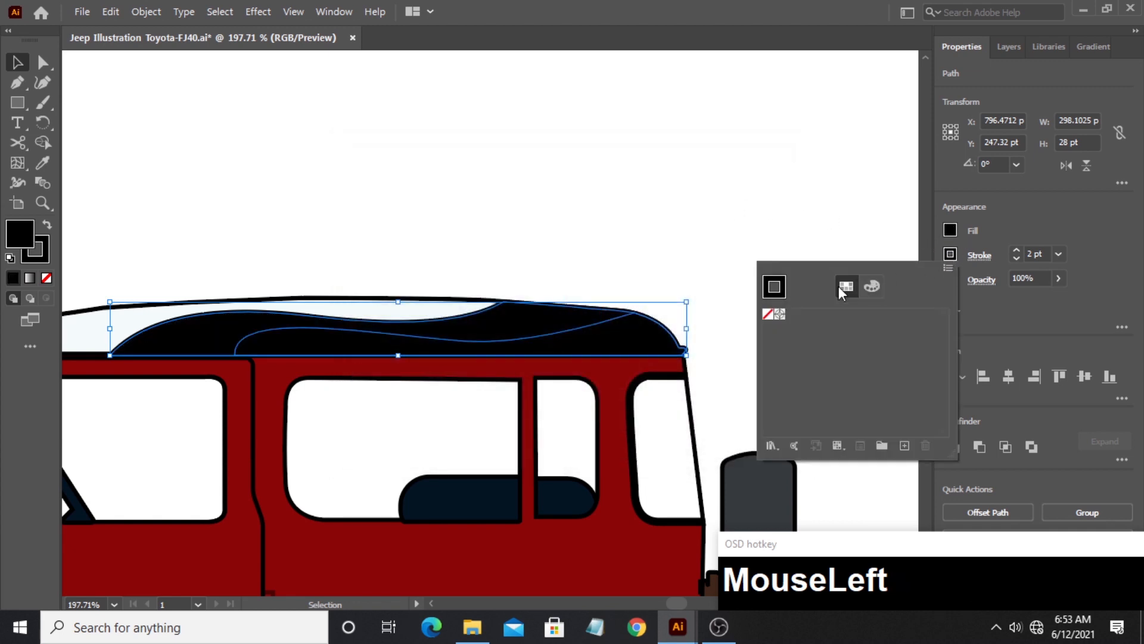
pyautogui.click(768, 314)
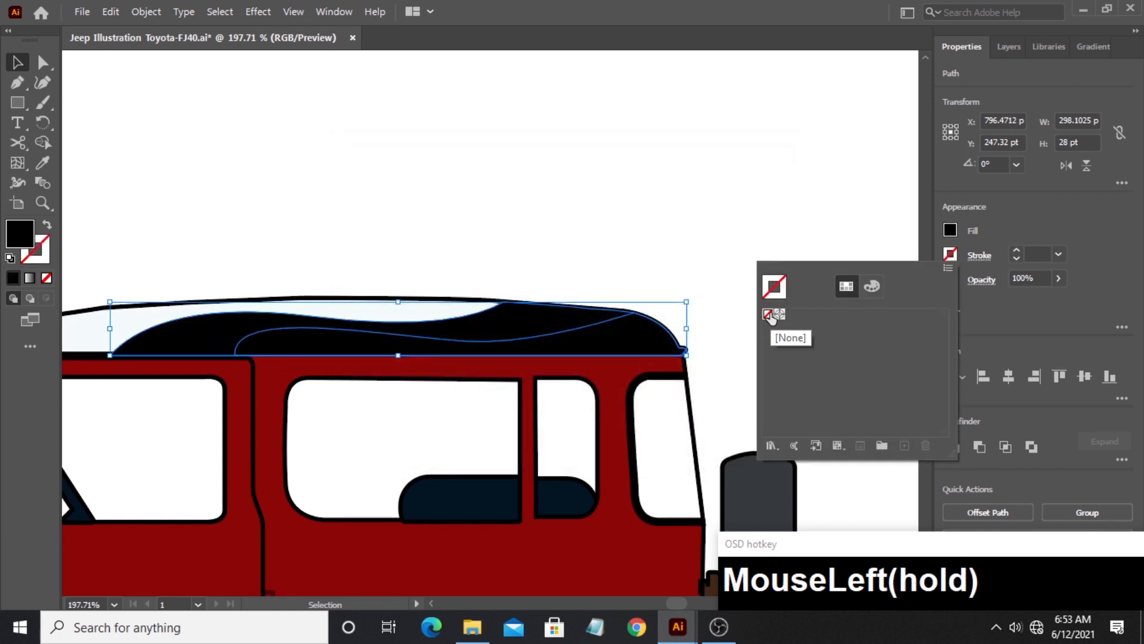
pyautogui.click(951, 256)
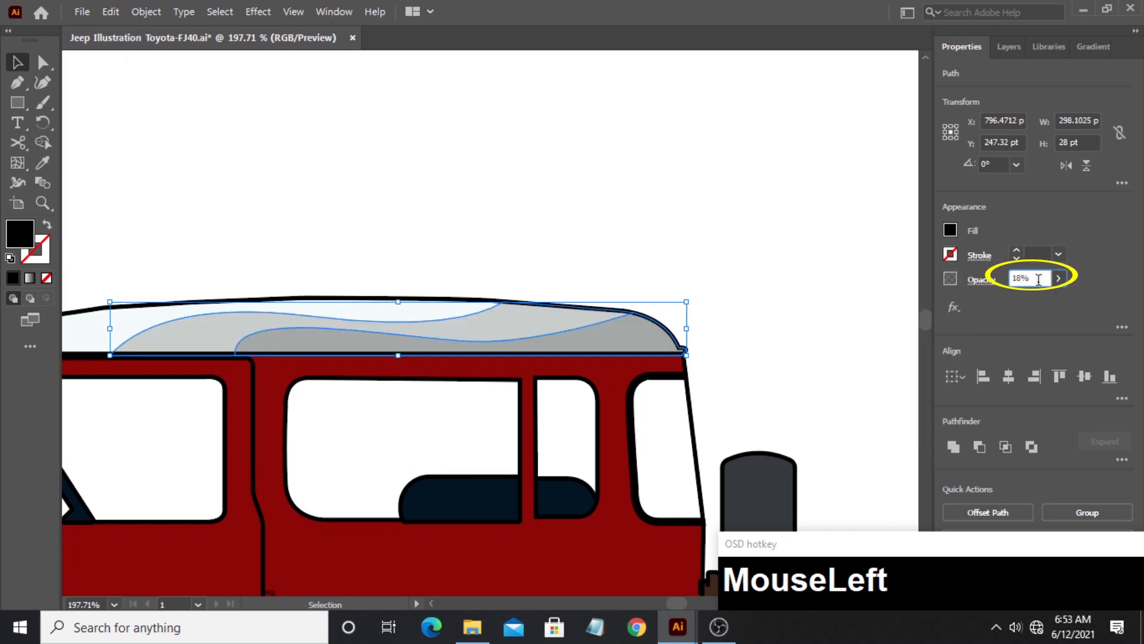
pyautogui.press('BackSpace')
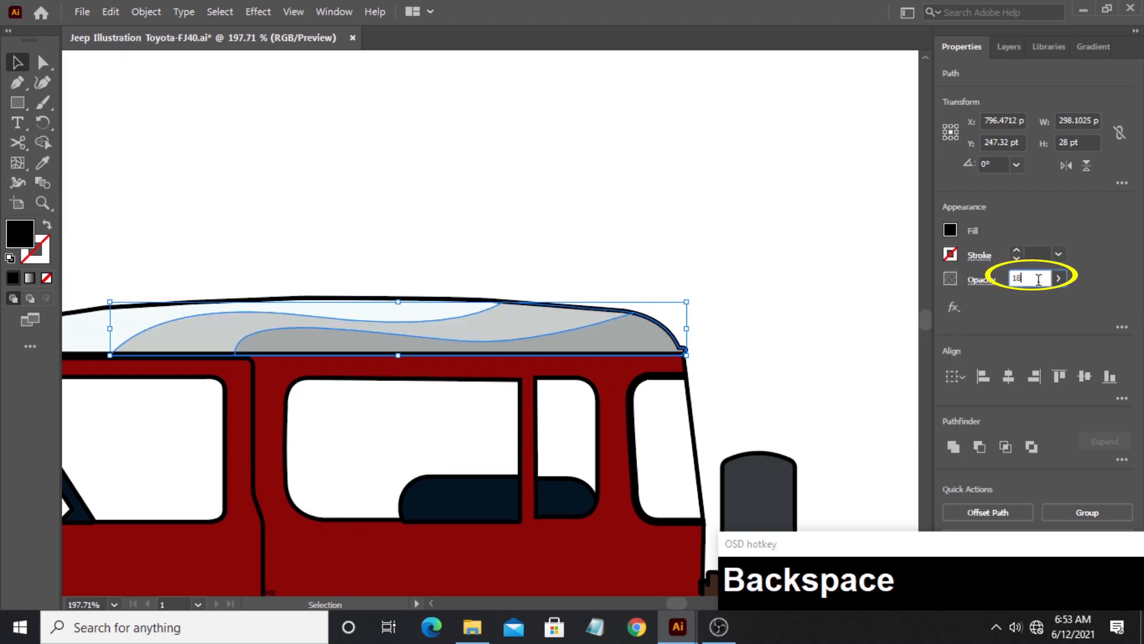
pyautogui.write('1')
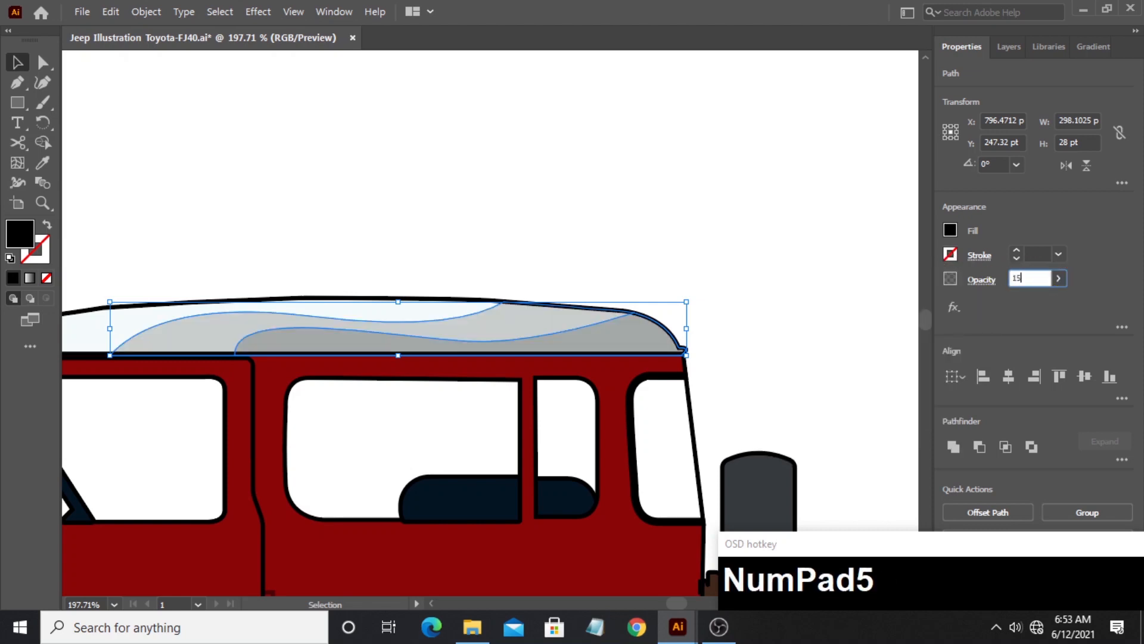
pyautogui.write('5')
pyautogui.click(734, 222)
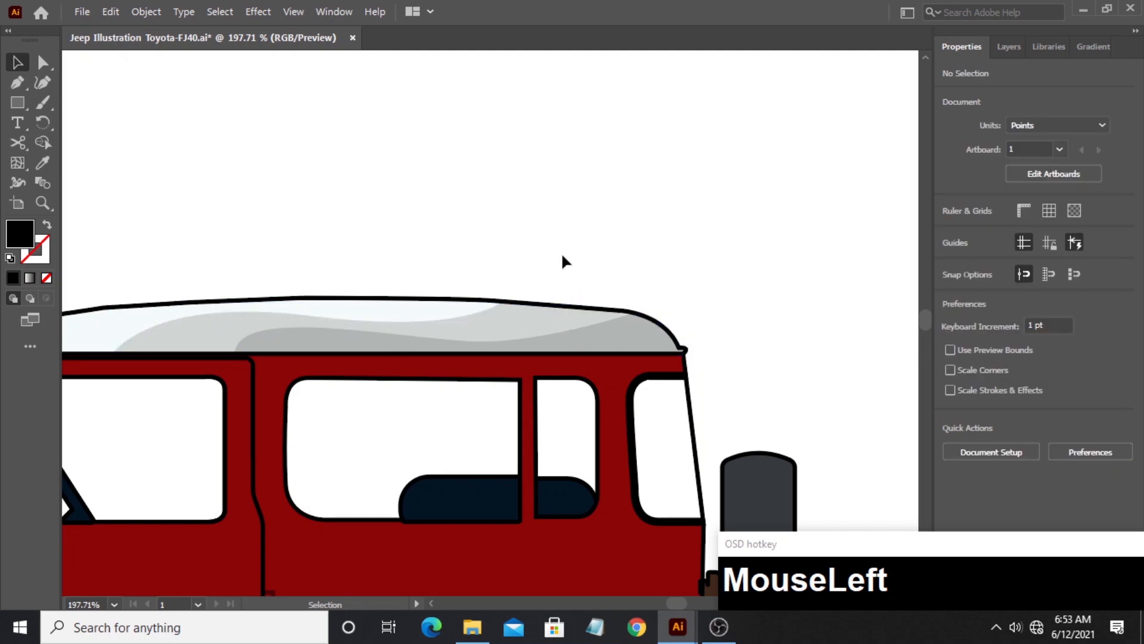
# - Draw the wavy upper edge of a Pen shape from the spare tyre, dipping at the rear body corner and rising over the rear wheel arch
pyautogui.click(47, 204)
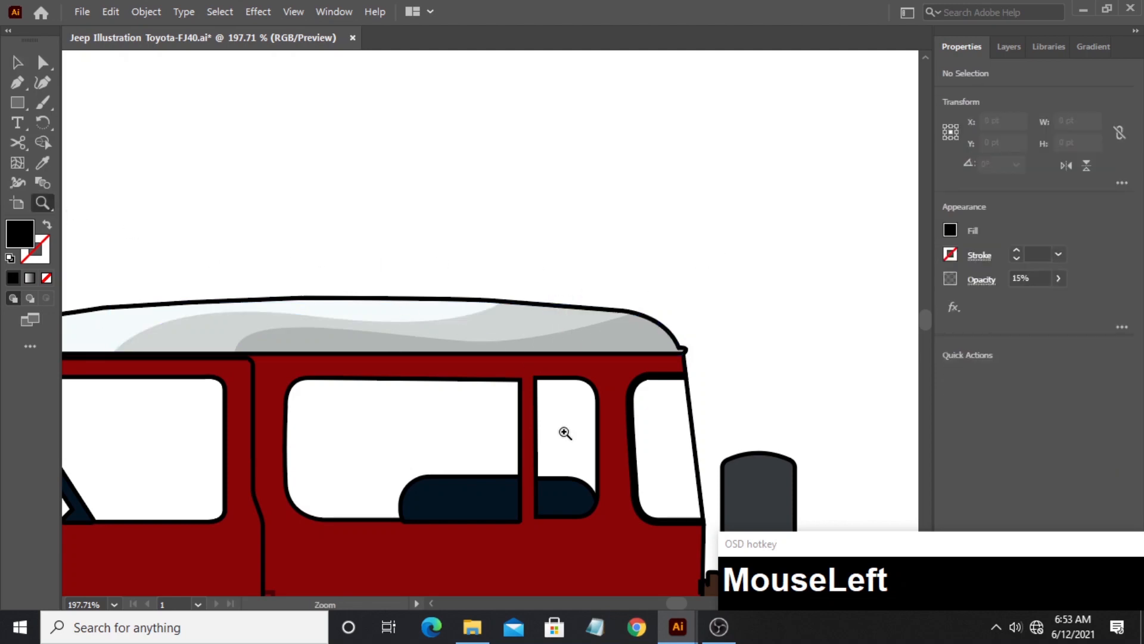
pyautogui.moveTo(565, 434); pyautogui.dragTo(483, 301)
pyautogui.moveTo(598, 376); pyautogui.dragTo(631, 319)
pyautogui.moveTo(654, 372); pyautogui.dragTo(672, 329)
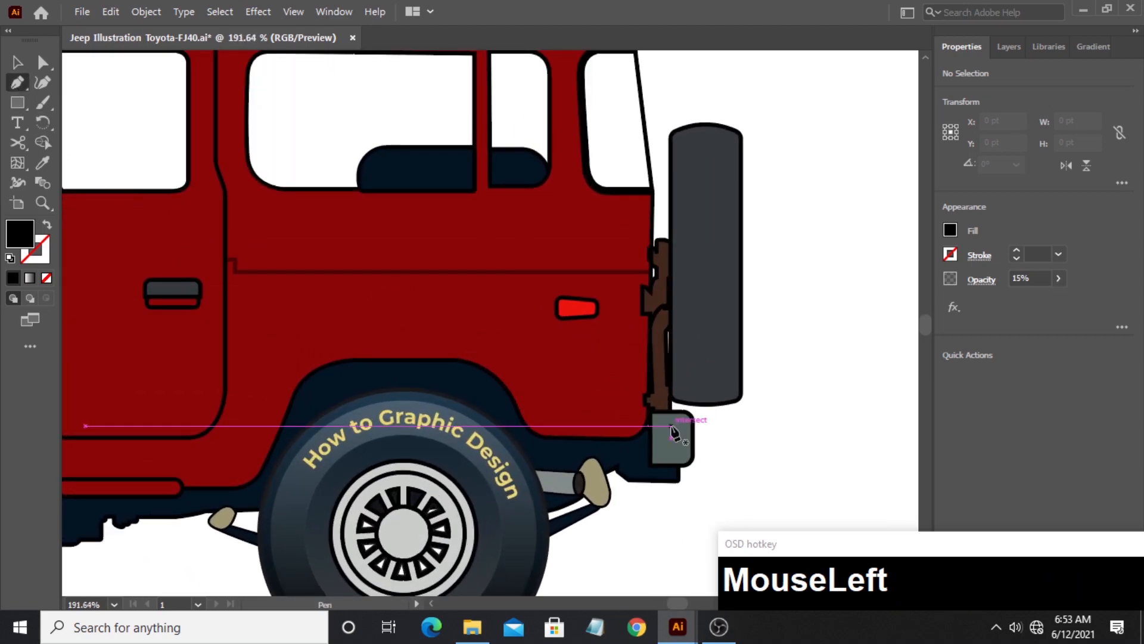
pyautogui.click(695, 317)
pyautogui.moveTo(615, 378); pyautogui.dragTo(631, 454)
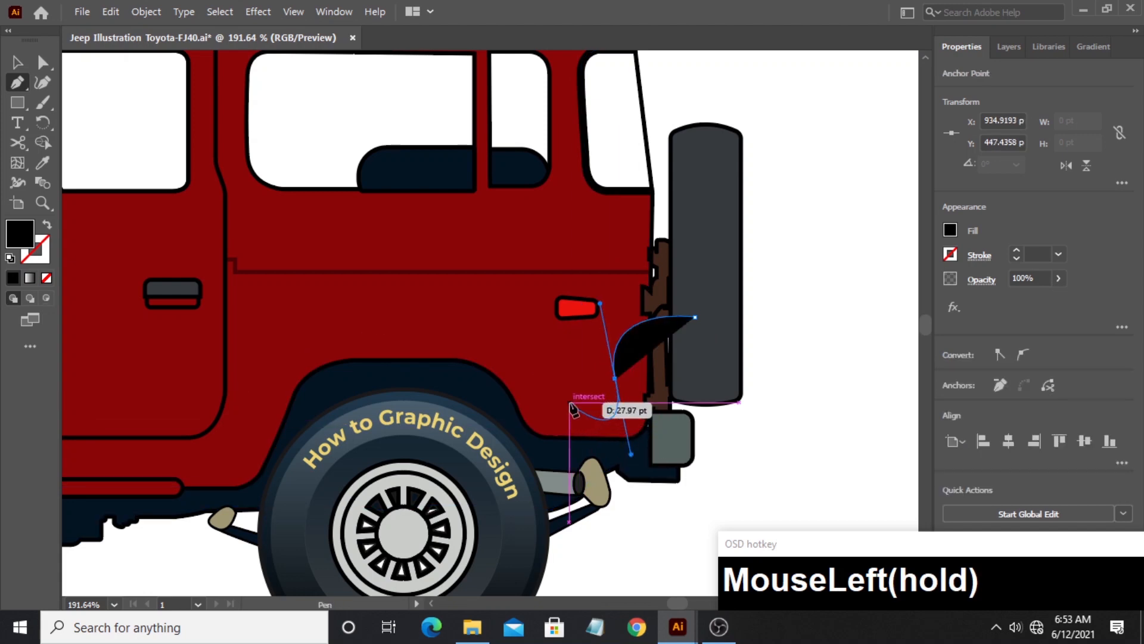
pyautogui.moveTo(555, 391); pyautogui.dragTo(544, 361)
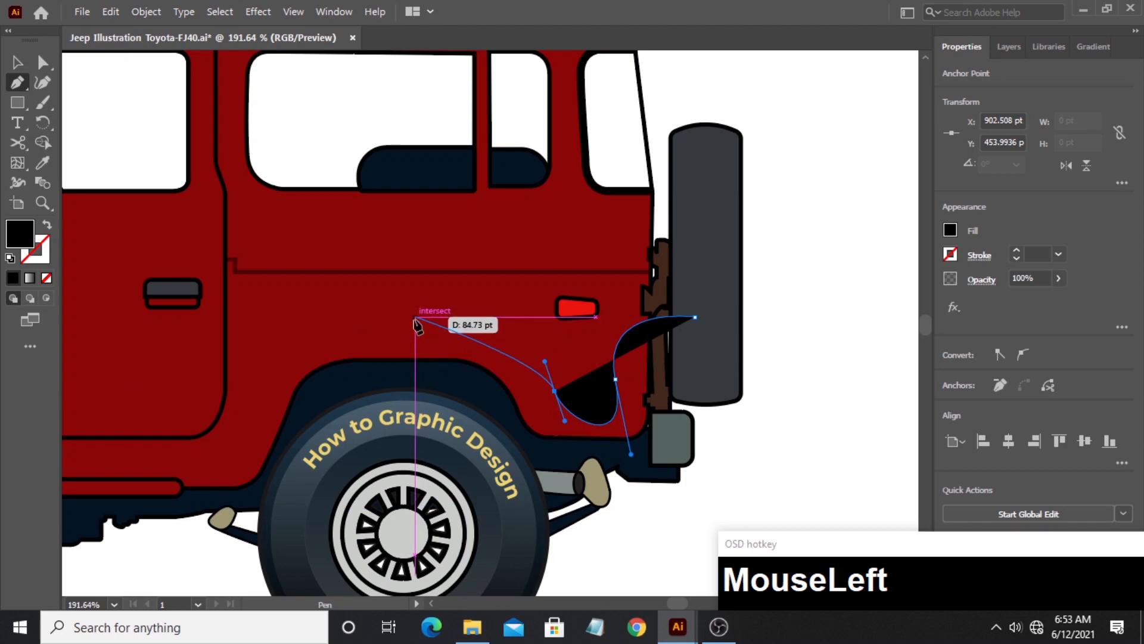
pyautogui.moveTo(415, 317); pyautogui.dragTo(342, 334)
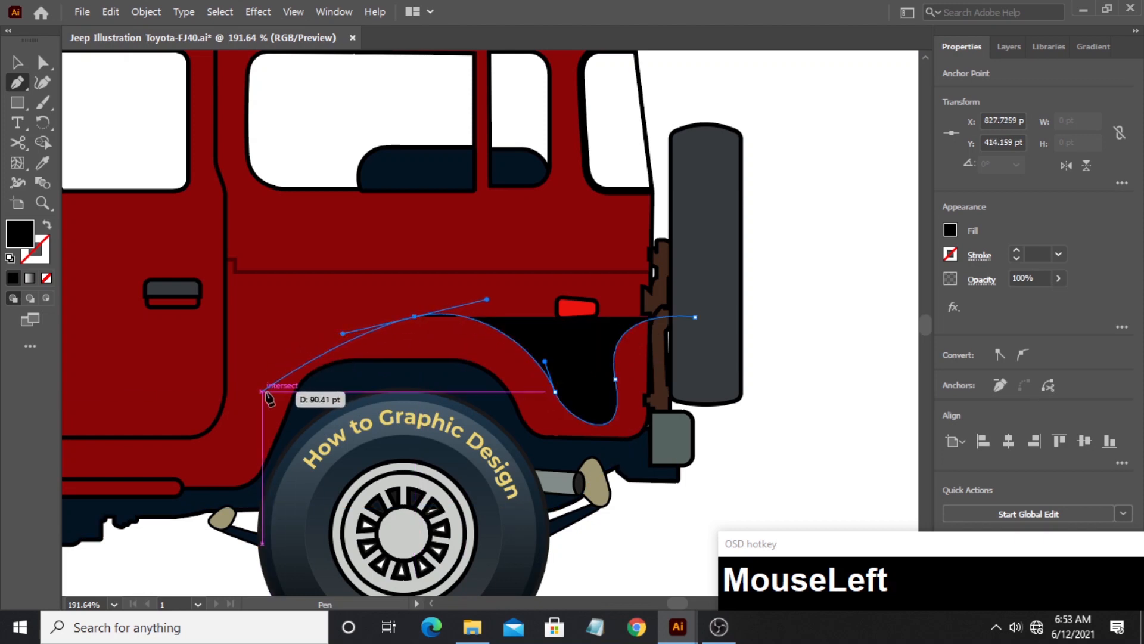
pyautogui.moveTo(263, 392); pyautogui.dragTo(388, 433)
# - Extend the wavy path forward along the door's lower edge and close it with a line across the rear wheel back to the spare tyre
pyautogui.press('space')
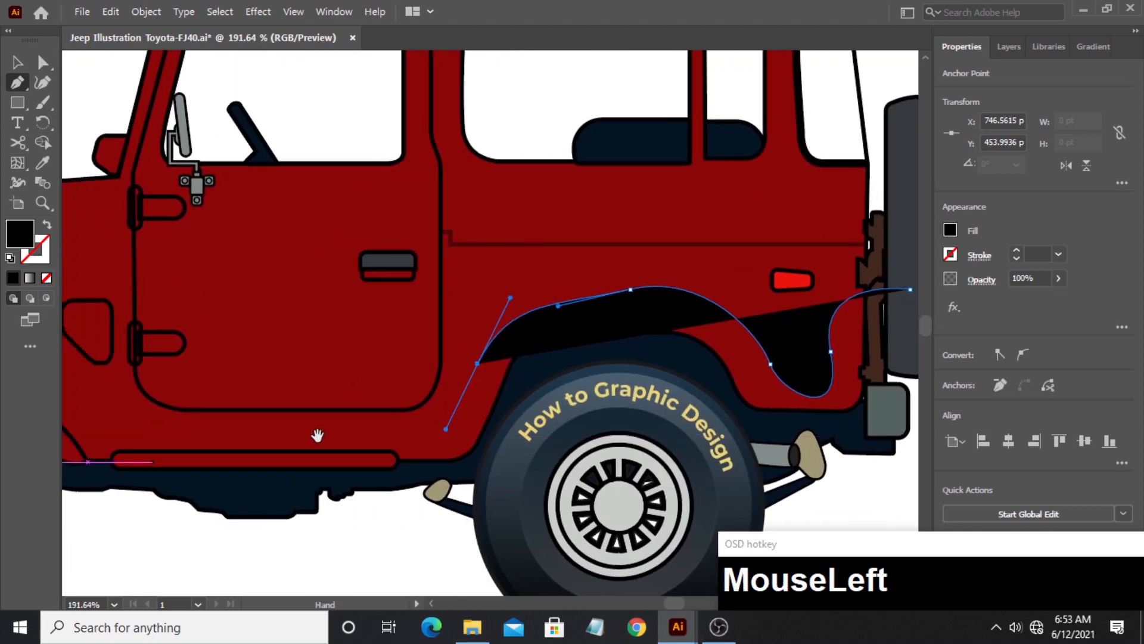
pyautogui.moveTo(294, 436); pyautogui.dragTo(225, 418)
pyautogui.moveTo(197, 474); pyautogui.dragTo(229, 515)
pyautogui.press('space')
pyautogui.moveTo(545, 523); pyautogui.dragTo(284, 480)
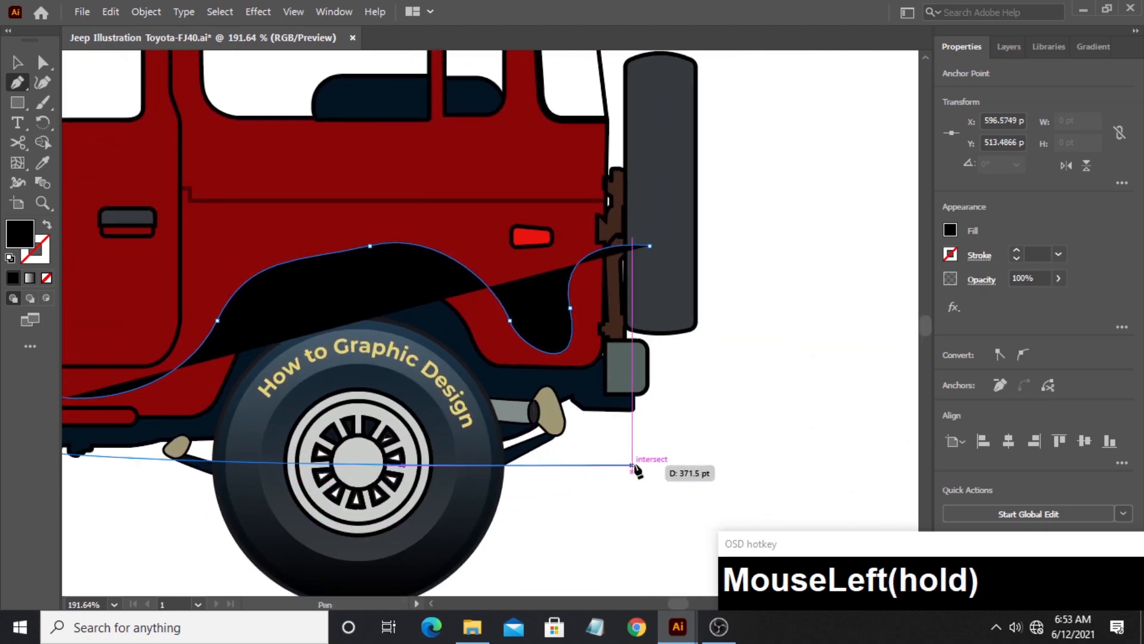
pyautogui.click(700, 464)
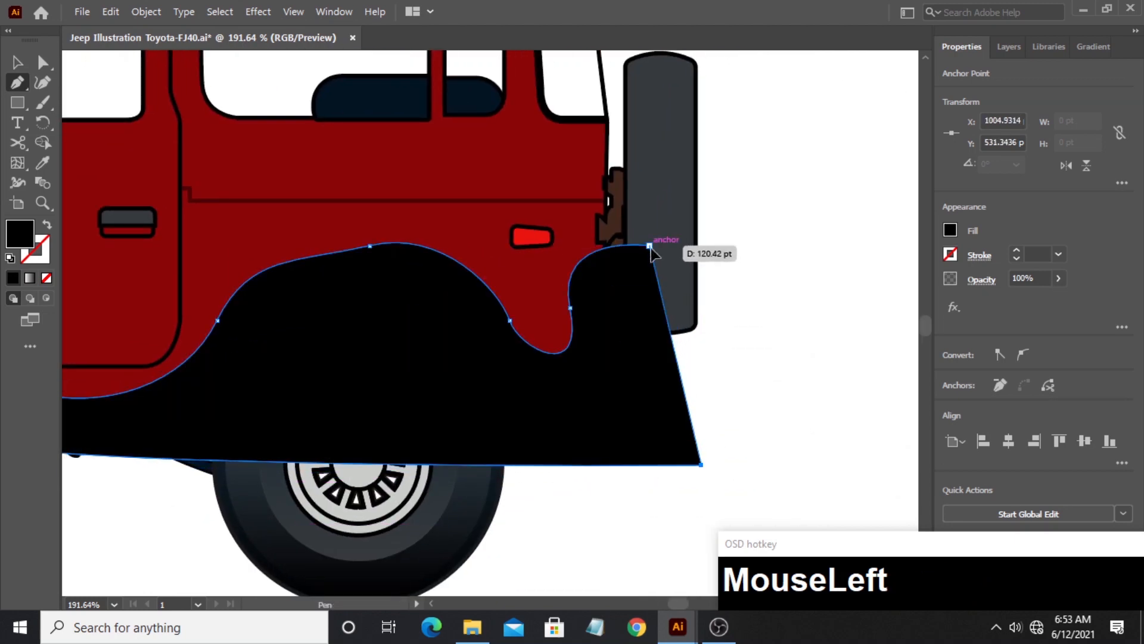
pyautogui.click(650, 246)
# - Trim away the part of the wavy shape outside the red body with the Shape Builder tool and deselect the result
pyautogui.click(18, 62)
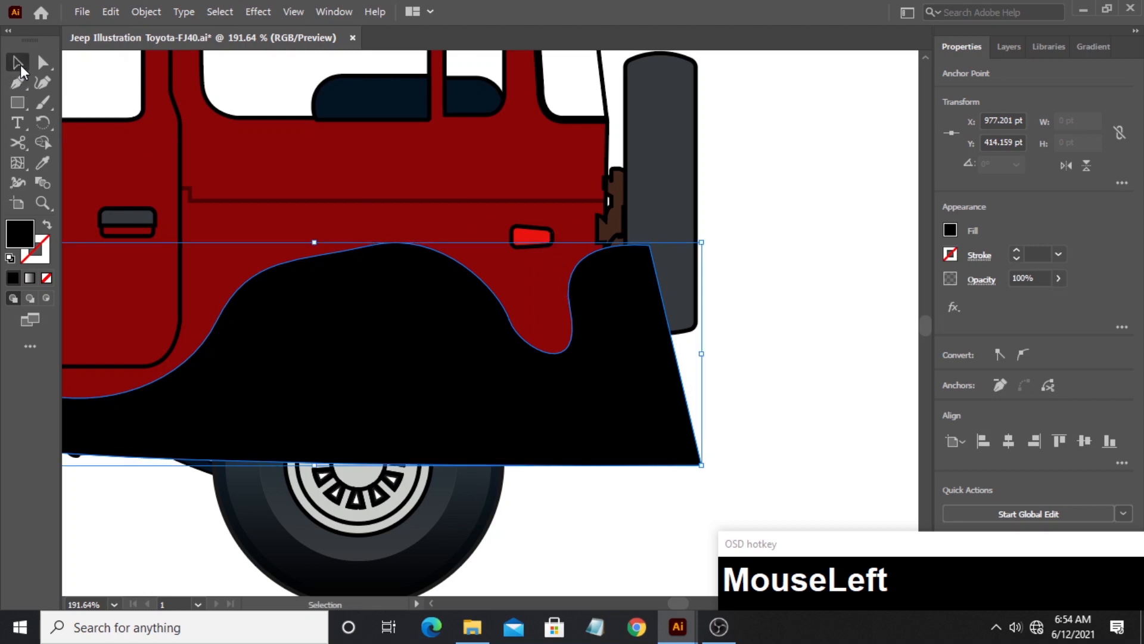
pyautogui.keyDown('shift'); pyautogui.click(506, 268); pyautogui.keyUp('shift')
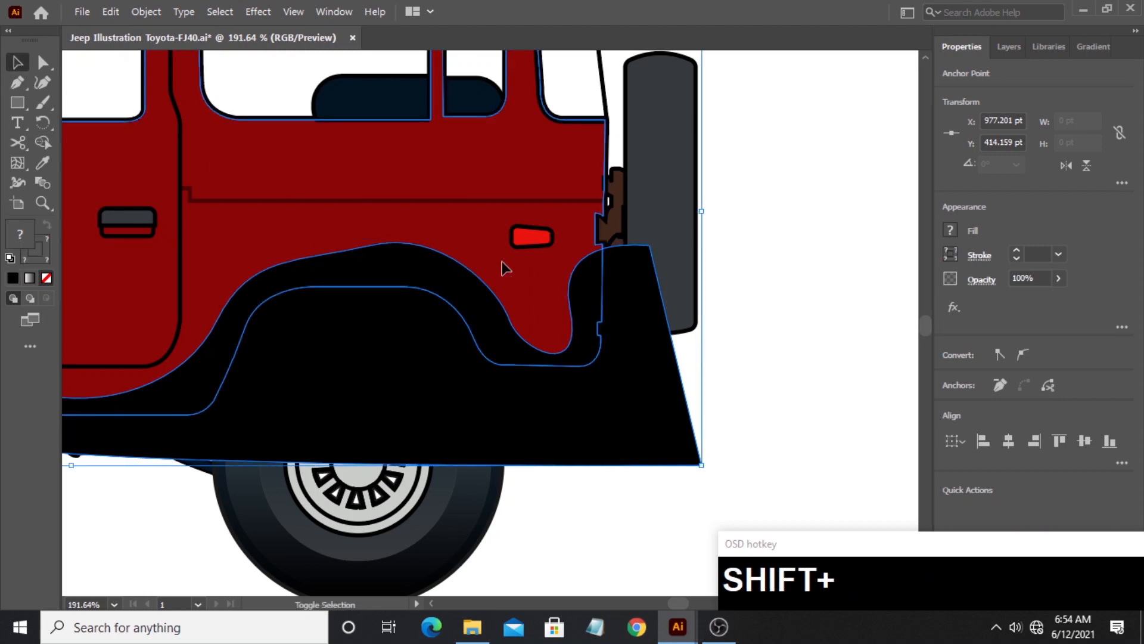
pyautogui.click(48, 143)
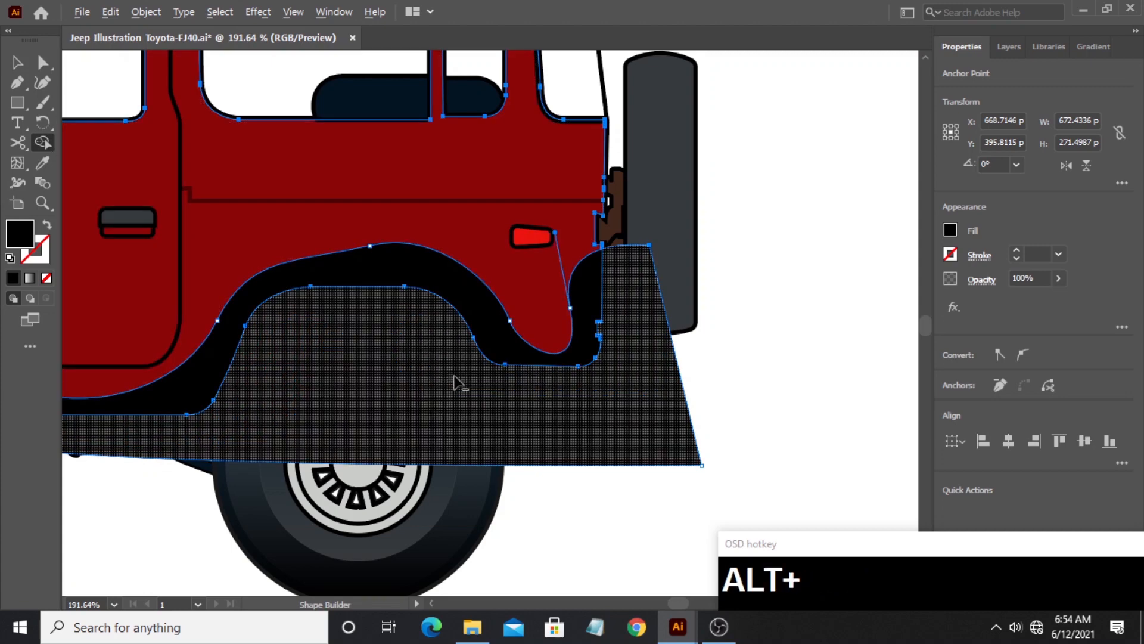
pyautogui.keyDown('alt'); pyautogui.click(457, 382); pyautogui.keyUp('alt')
pyautogui.click(18, 62)
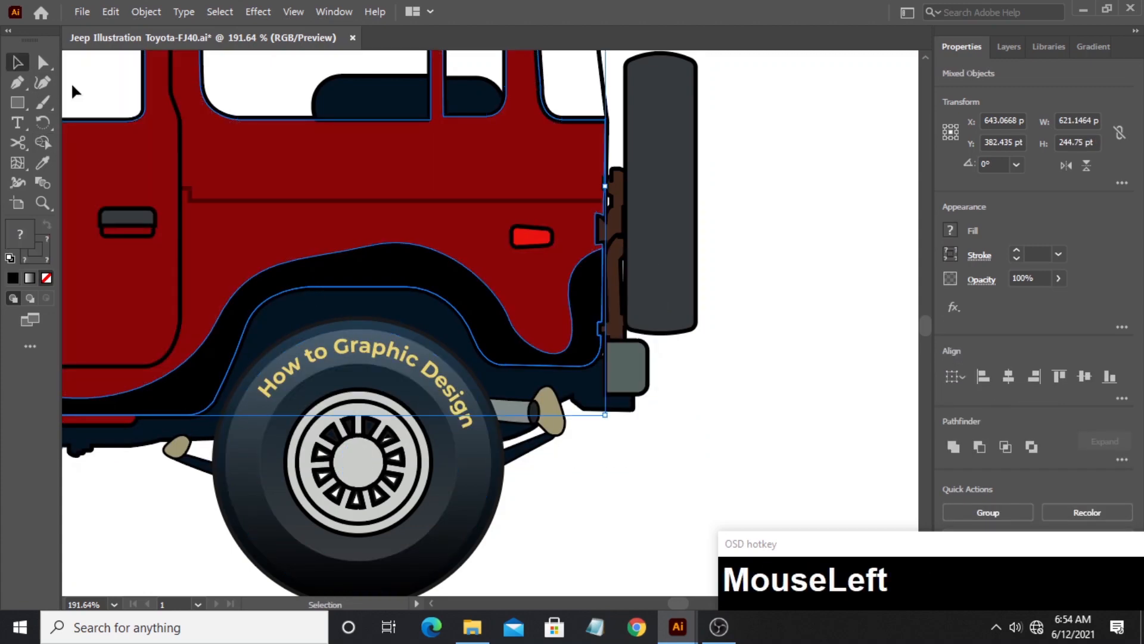
pyautogui.click(774, 244)
# - Copy the roof shading's black 15% opacity appearance to the wheel arch shape with the Eyedropper and deselect it
pyautogui.moveTo(774, 244); pyautogui.dragTo(789, 388)
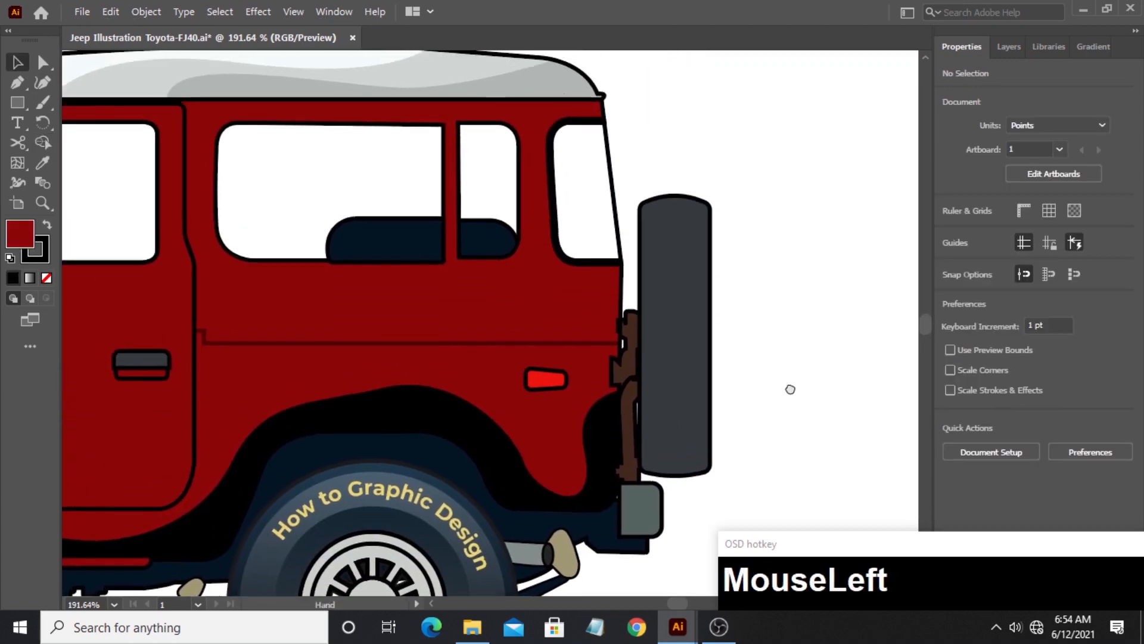
pyautogui.click(453, 414)
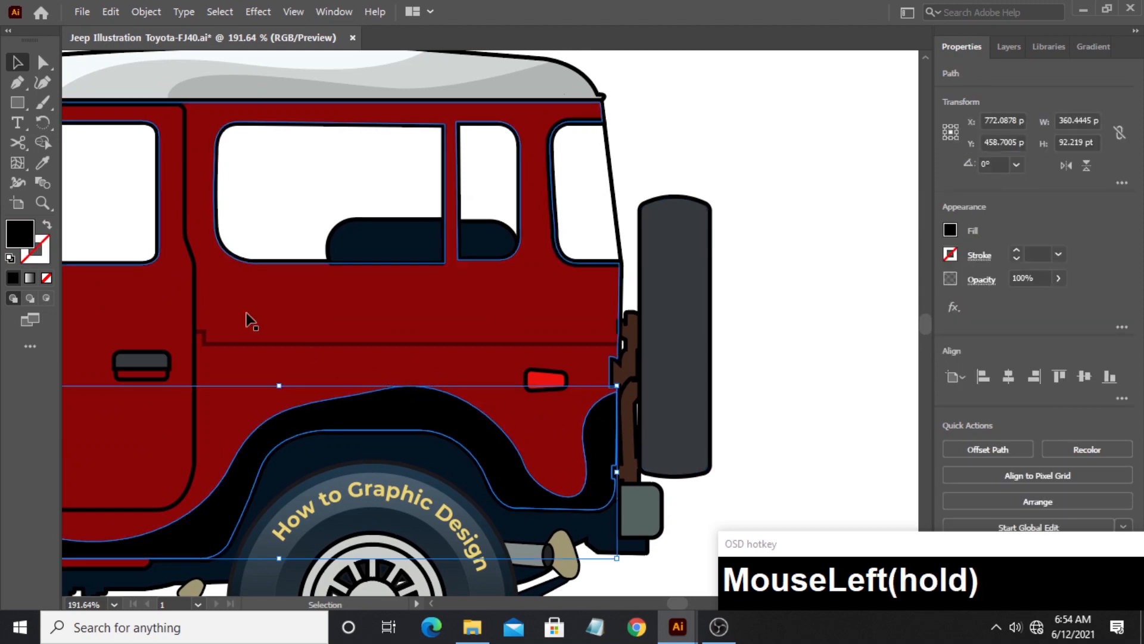
pyautogui.click(44, 162)
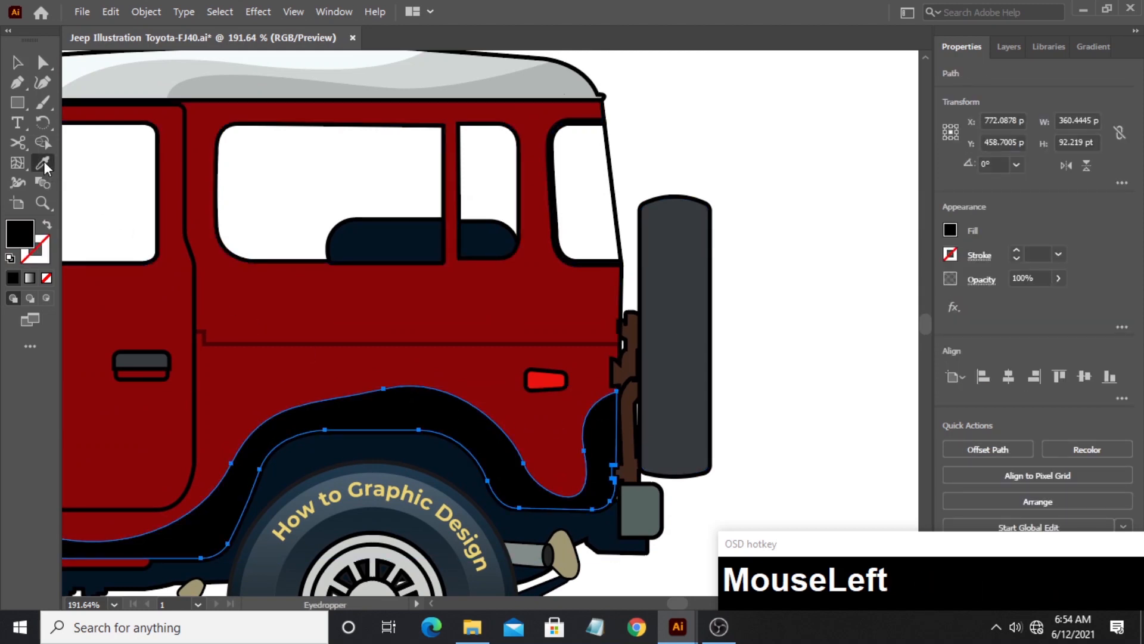
pyautogui.click(516, 85)
pyautogui.click(22, 69)
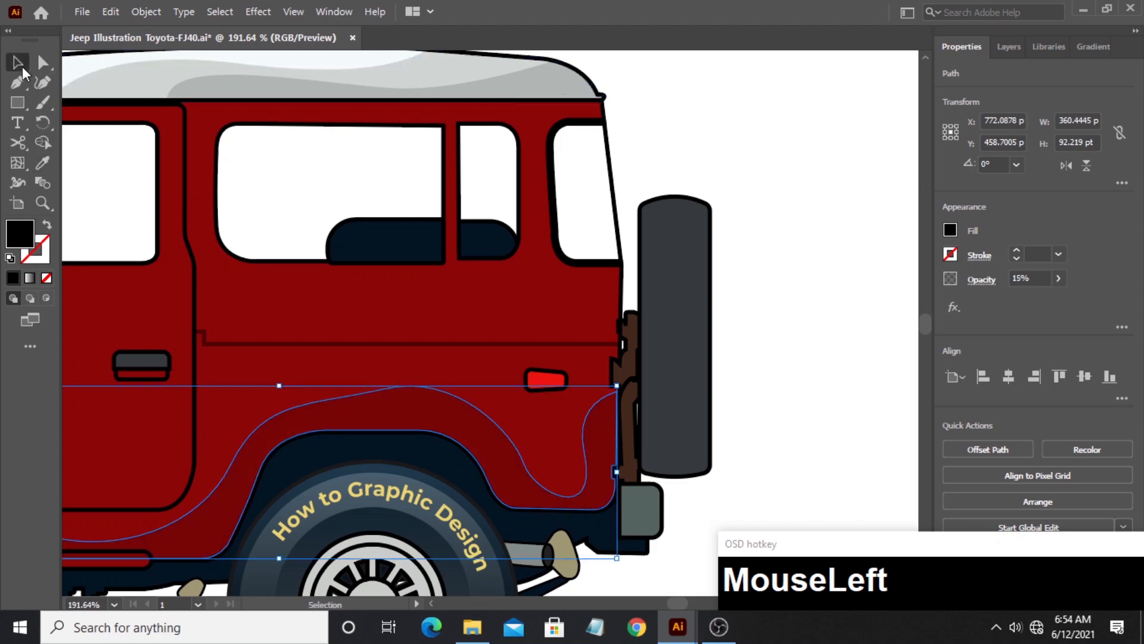
pyautogui.click(800, 353)
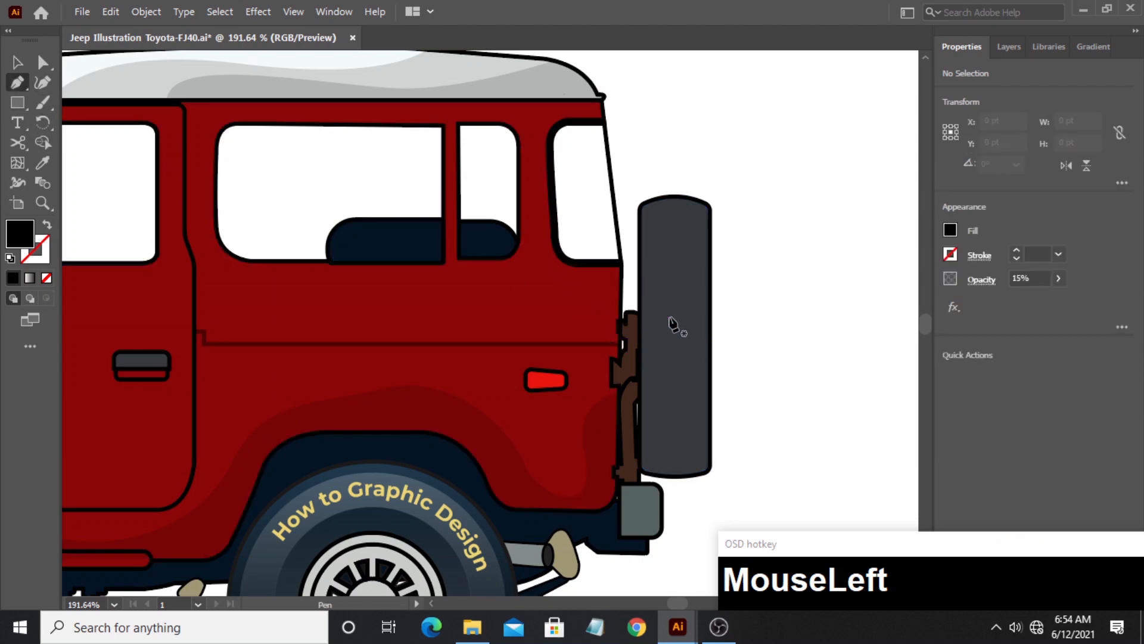
# - Draw a higher wavy Pen path from the spare tyre across the rear panel, door and front fender to just beyond the hood's front
pyautogui.moveTo(521, 367)
pyautogui.mouseDown()
pyautogui.moveTo(498, 383)
pyautogui.moveTo(456, 379)
pyautogui.mouseUp()
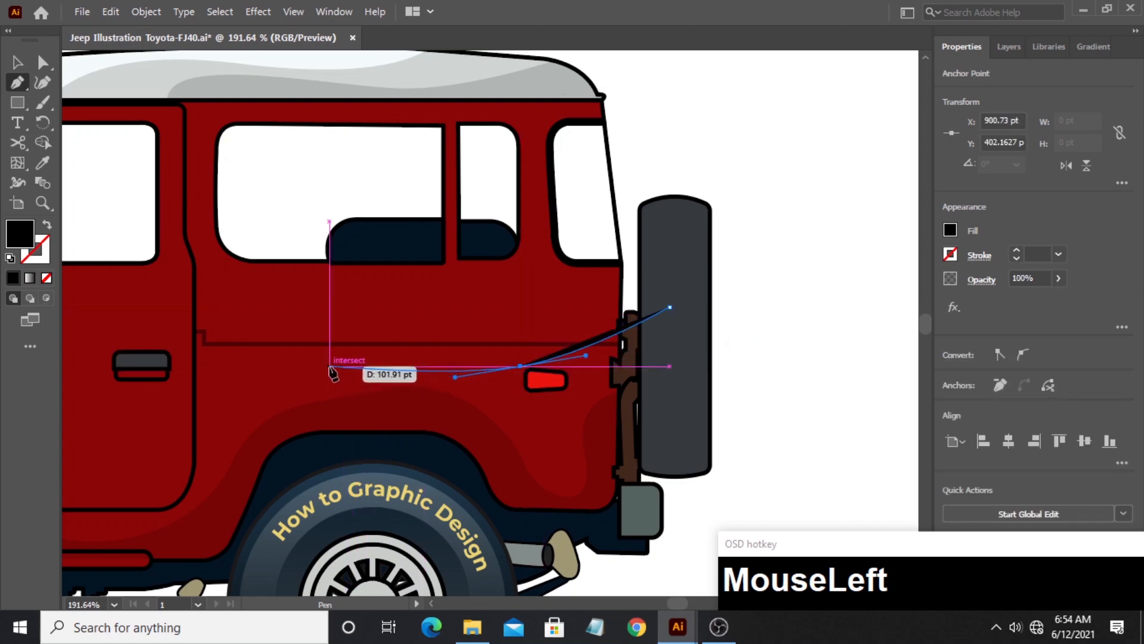
pyautogui.moveTo(204, 425)
pyautogui.mouseDown()
pyautogui.moveTo(207, 482)
pyautogui.moveTo(165, 512)
pyautogui.moveTo(135, 509)
pyautogui.moveTo(533, 492)
pyautogui.moveTo(619, 519)
pyautogui.mouseUp()
pyautogui.press('space')
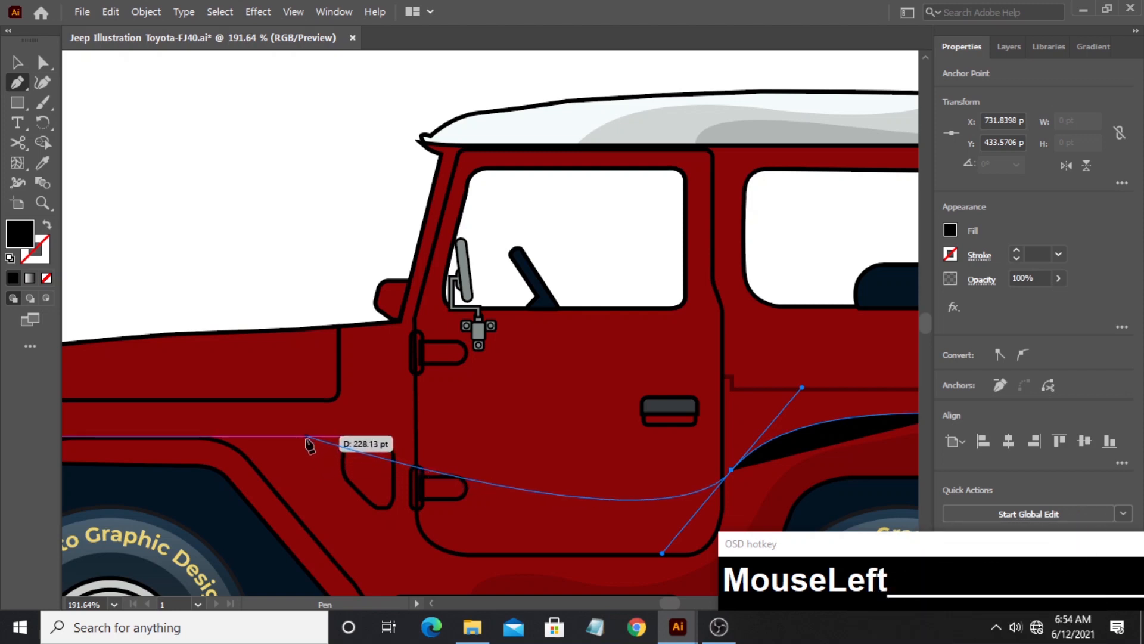
pyautogui.moveTo(316, 448); pyautogui.dragTo(475, 353)
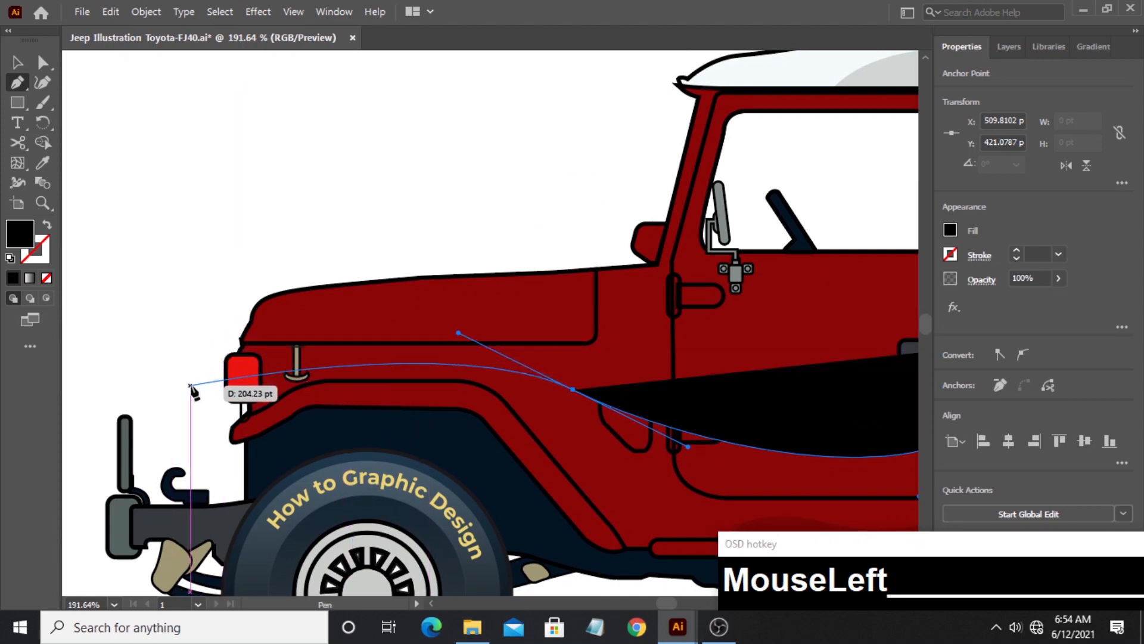
pyautogui.moveTo(195, 340); pyautogui.dragTo(177, 380)
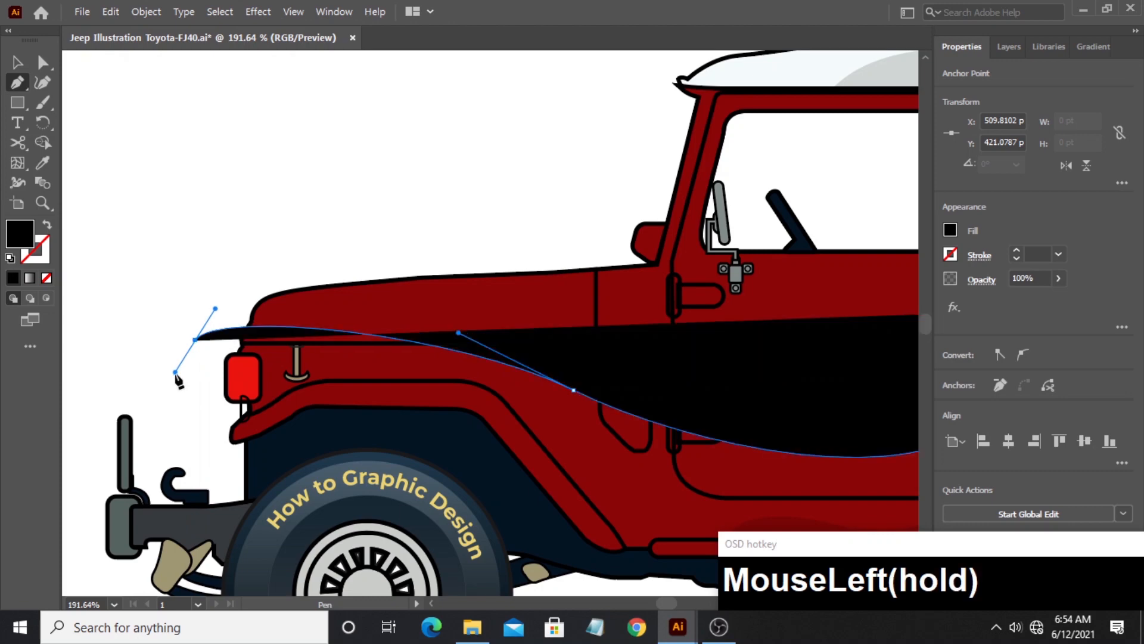
# - Close the long wavy path with straight segments running below both wheels and up behind the spare tyre
pyautogui.moveTo(208, 468); pyautogui.dragTo(154, 241)
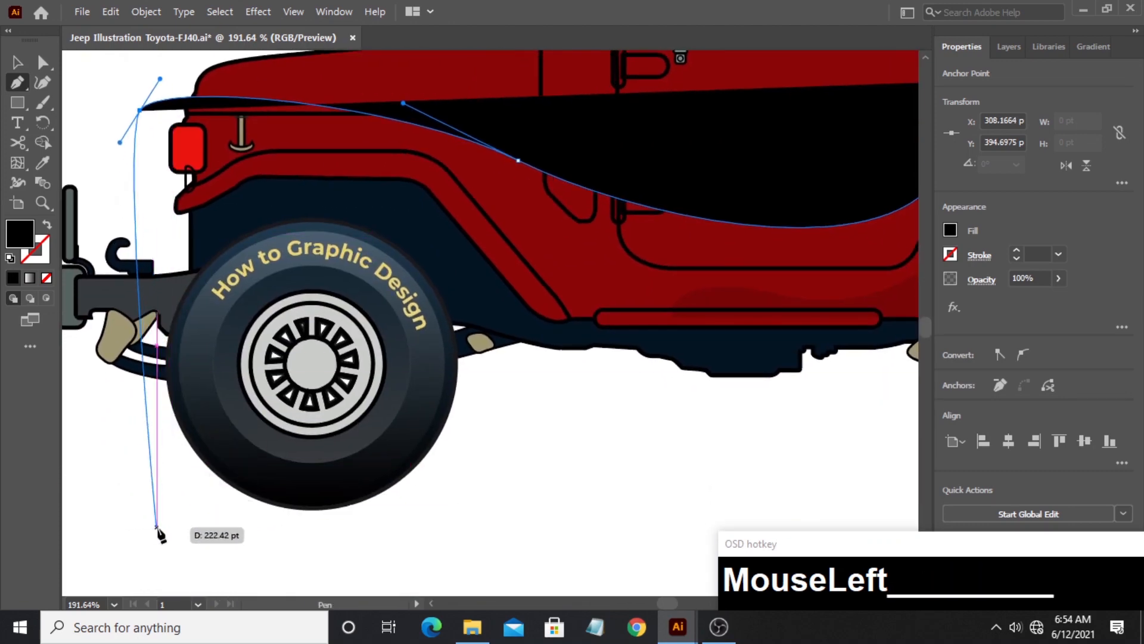
pyautogui.click(157, 528)
pyautogui.moveTo(799, 512); pyautogui.dragTo(278, 511)
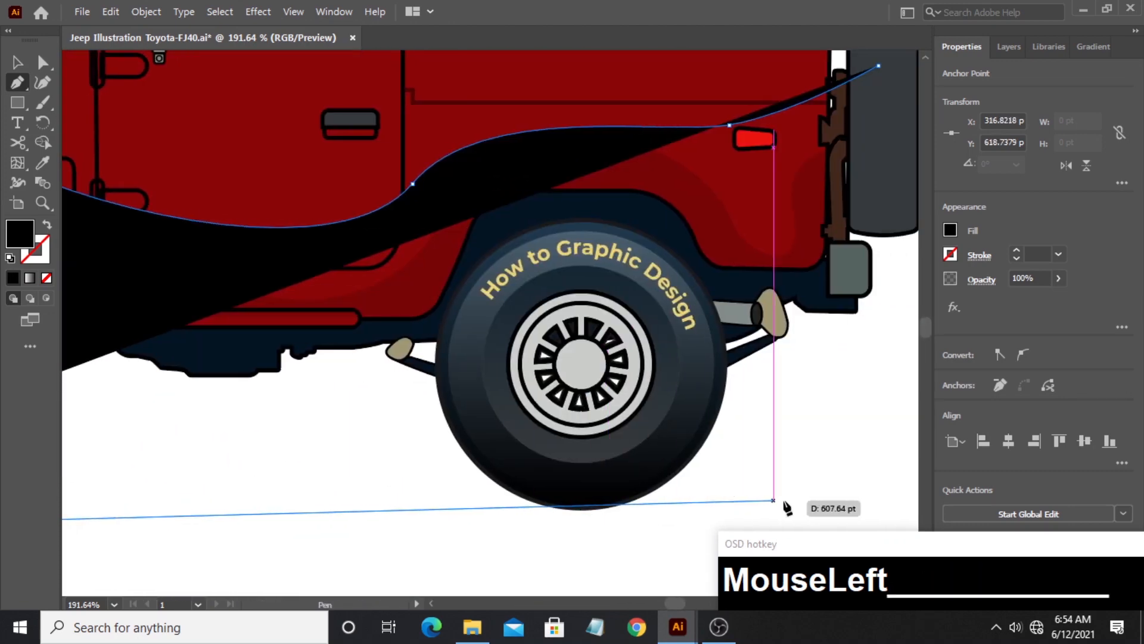
pyautogui.click(862, 510)
pyautogui.moveTo(868, 480); pyautogui.dragTo(598, 546)
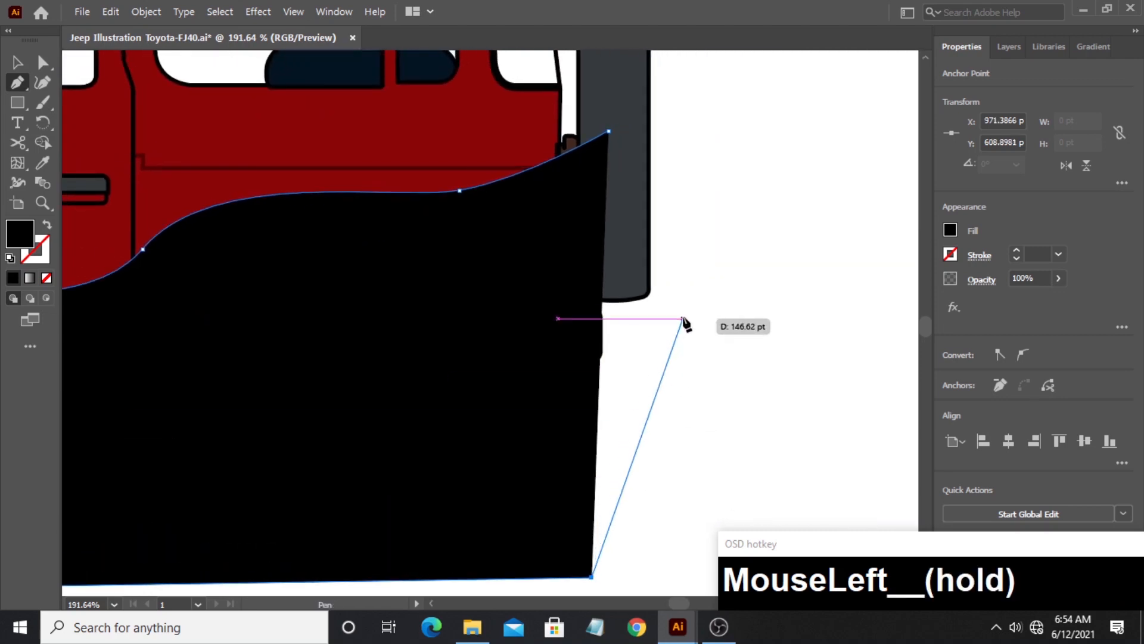
pyautogui.moveTo(683, 321); pyautogui.dragTo(683, 298)
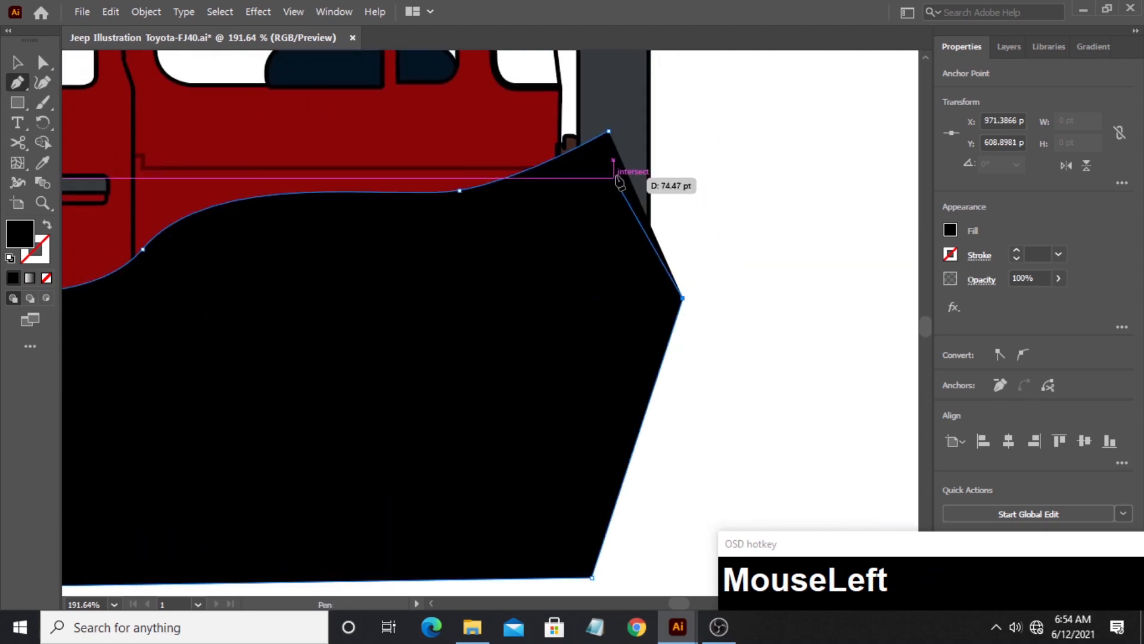
pyautogui.click(611, 136)
# - Trim away the parts of the long wavy shape outside the red body with the Shape Builder tool and deselect the result
pyautogui.click(43, 203)
pyautogui.keyDown('alt'); pyautogui.click(701, 210); pyautogui.keyUp('alt')
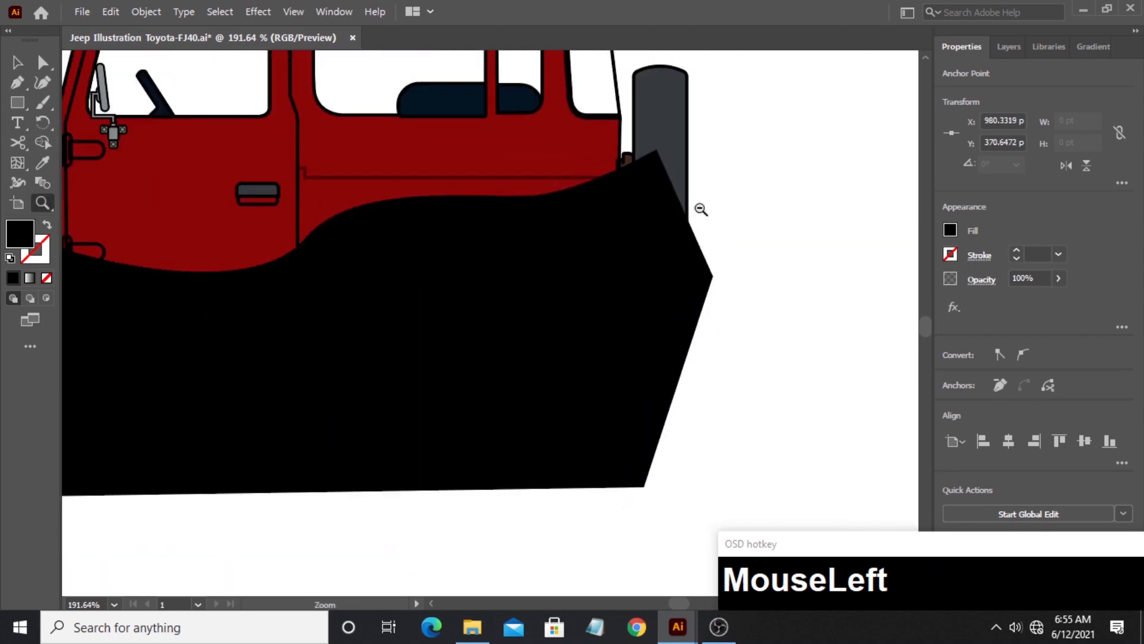
pyautogui.moveTo(700, 209); pyautogui.dragTo(638, 209)
pyautogui.moveTo(573, 268); pyautogui.dragTo(520, 328)
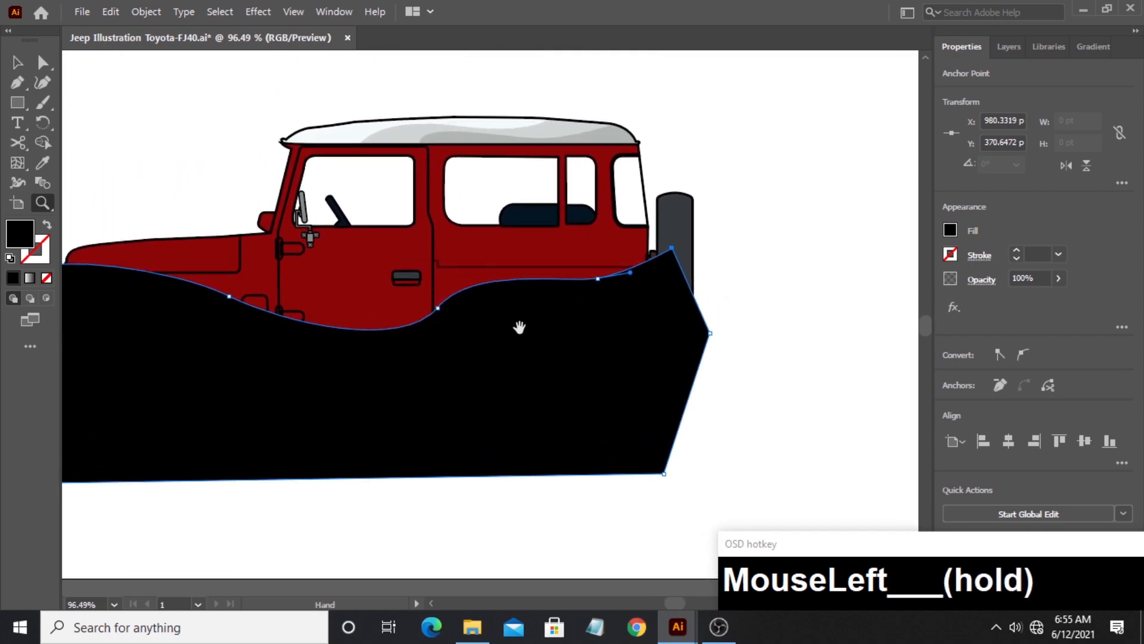
pyautogui.click(17, 62)
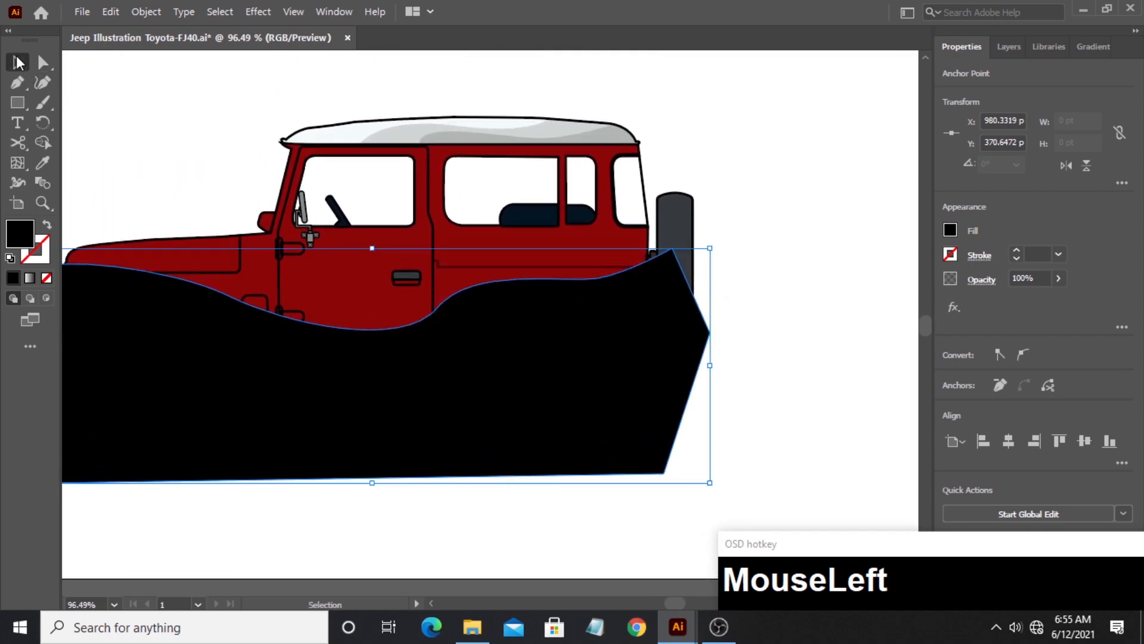
pyautogui.keyDown('shift'); pyautogui.click(502, 253); pyautogui.keyUp('shift')
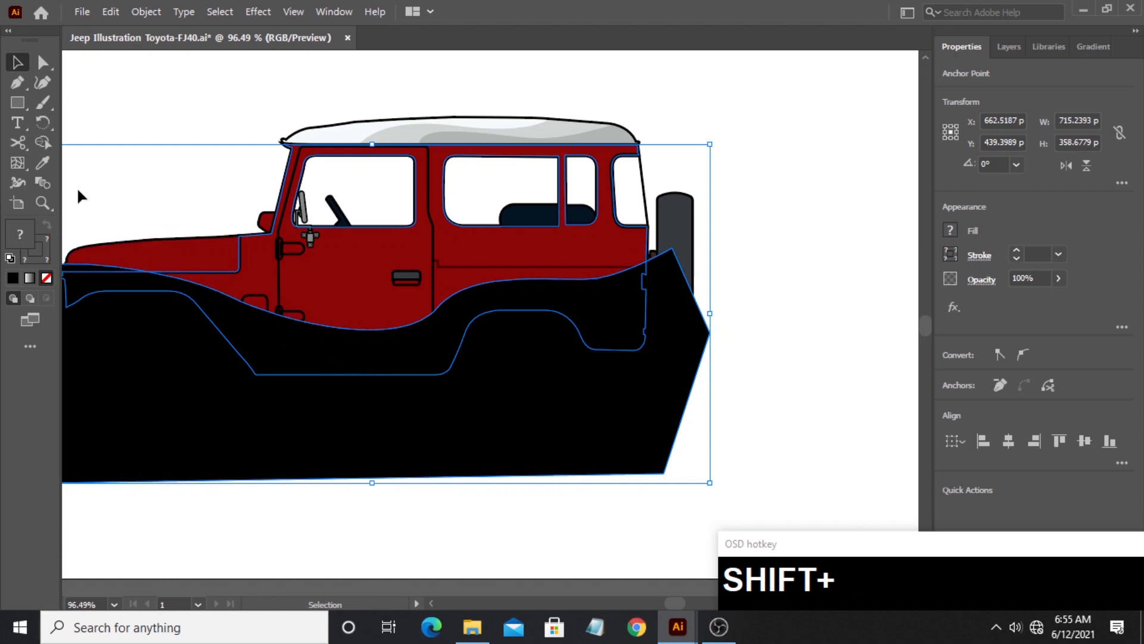
pyautogui.click(43, 142)
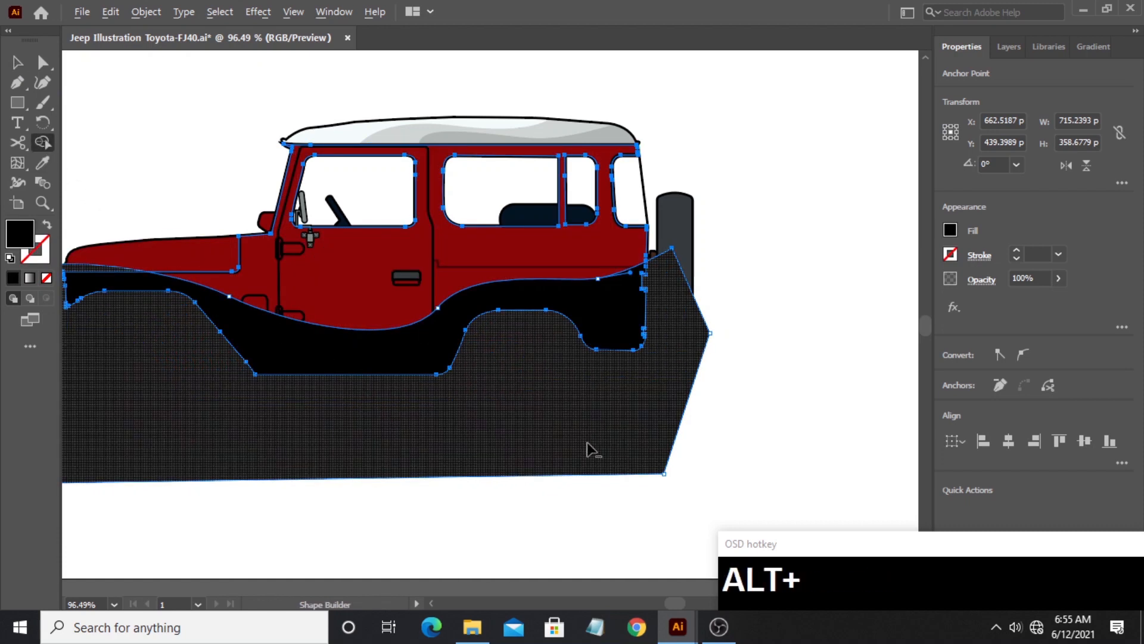
pyautogui.keyDown('alt'); pyautogui.click(588, 443); pyautogui.keyUp('alt')
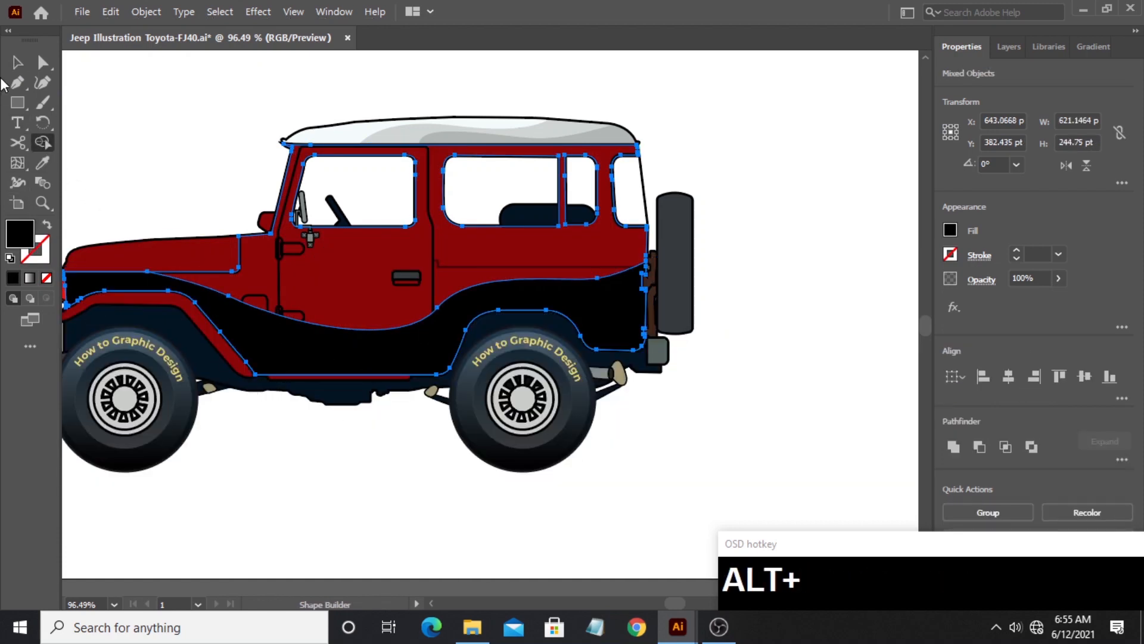
pyautogui.click(20, 64)
pyautogui.click(150, 113)
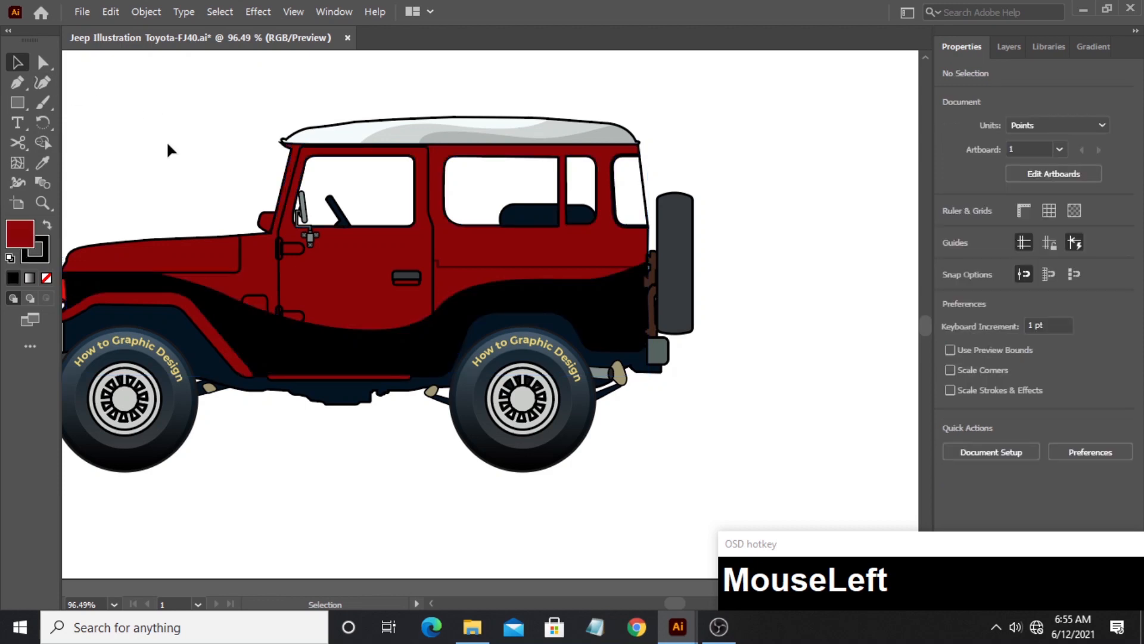
# - Copy the roof shading's black 15% opacity appearance to the long wavy body shape with the Eyedropper
pyautogui.click(267, 340)
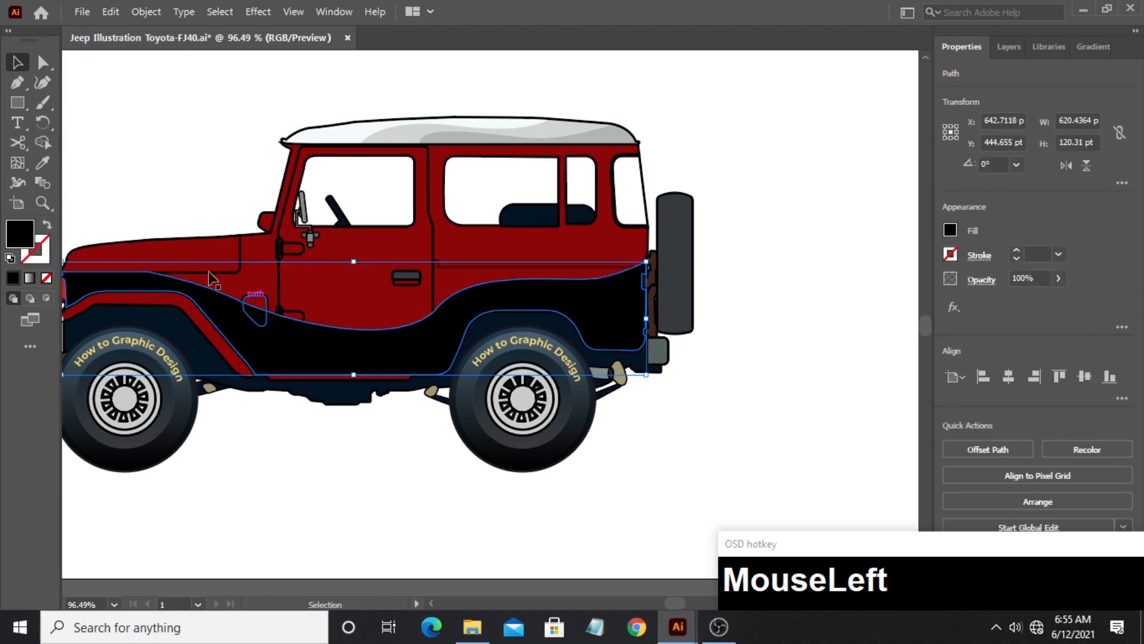
pyautogui.click(38, 161)
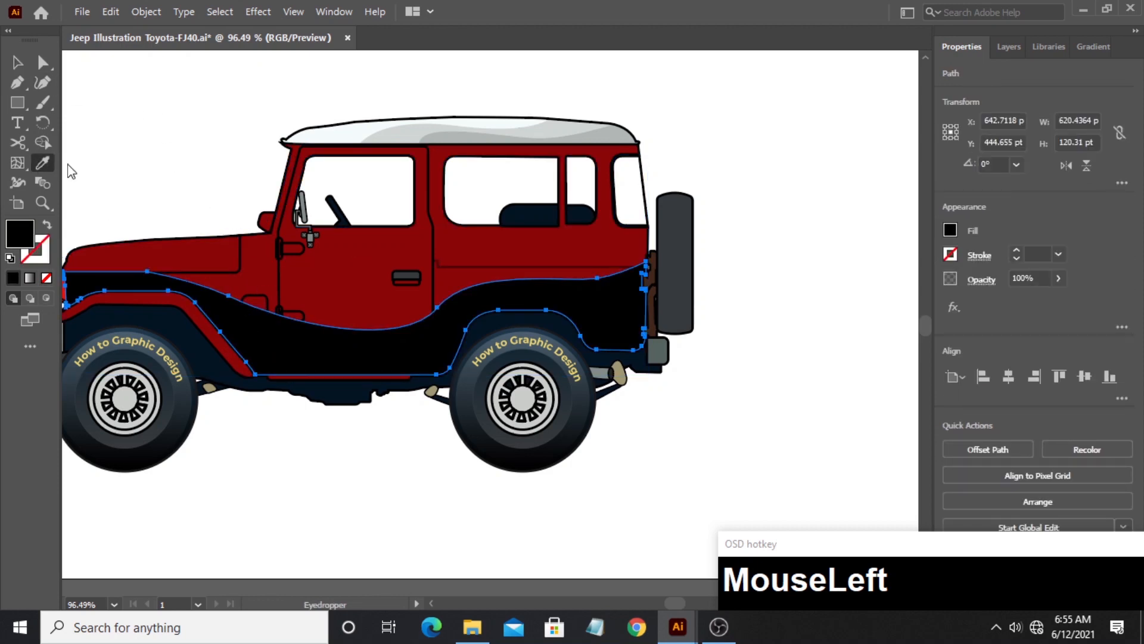
pyautogui.click(556, 131)
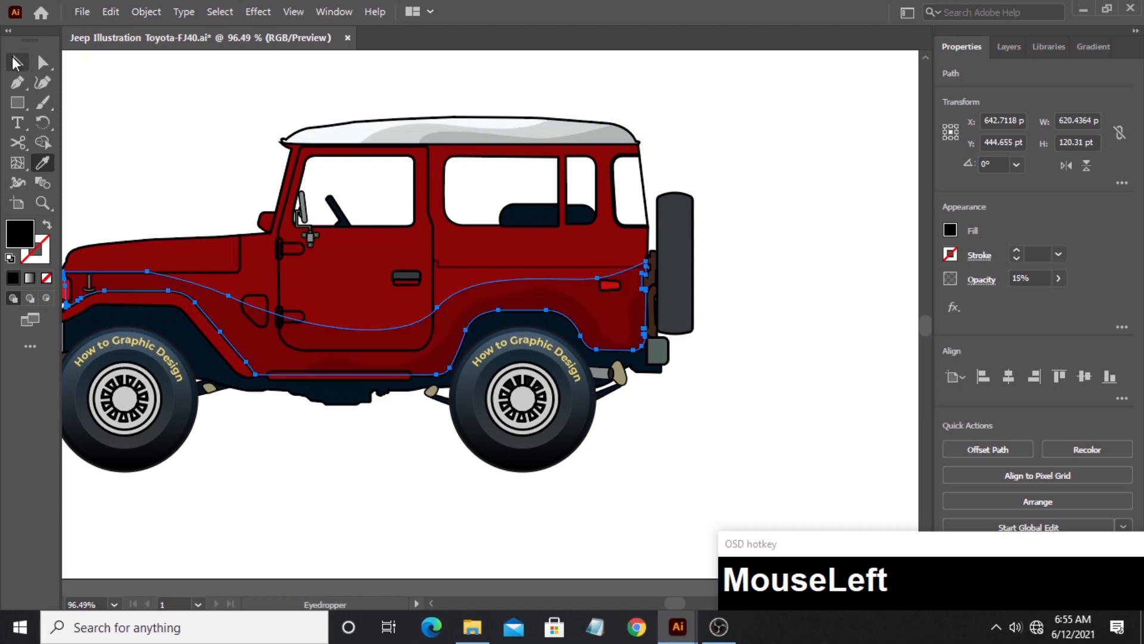
# - Place a copy of the front wheel's inner hub circle outline in the empty area beside the wheel
pyautogui.click(17, 62)
pyautogui.click(142, 108)
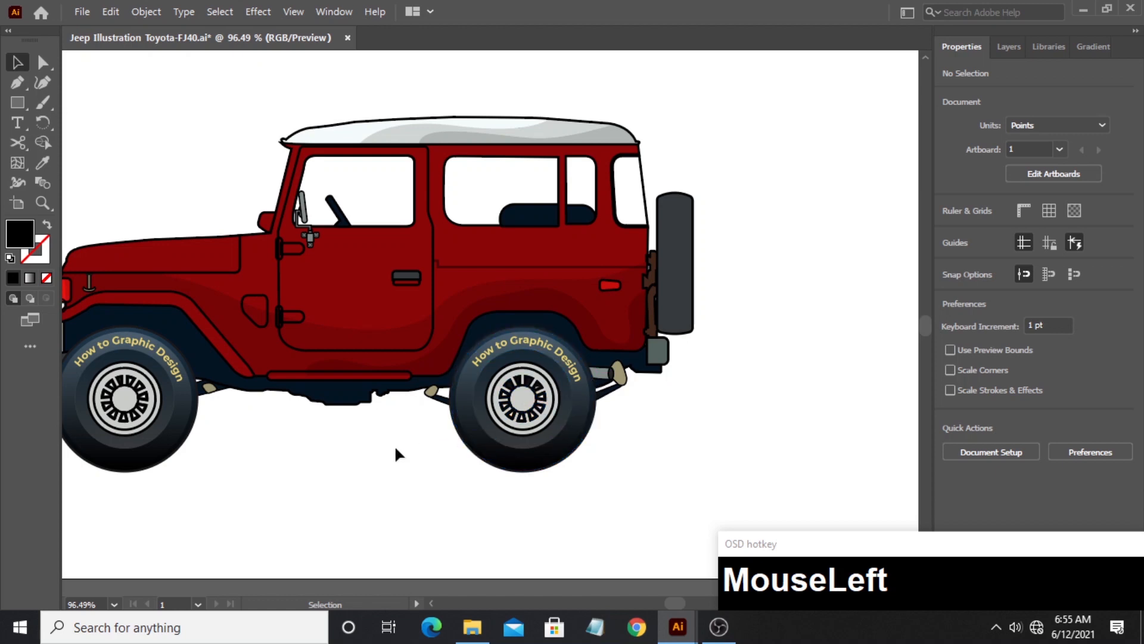
pyautogui.click(38, 204)
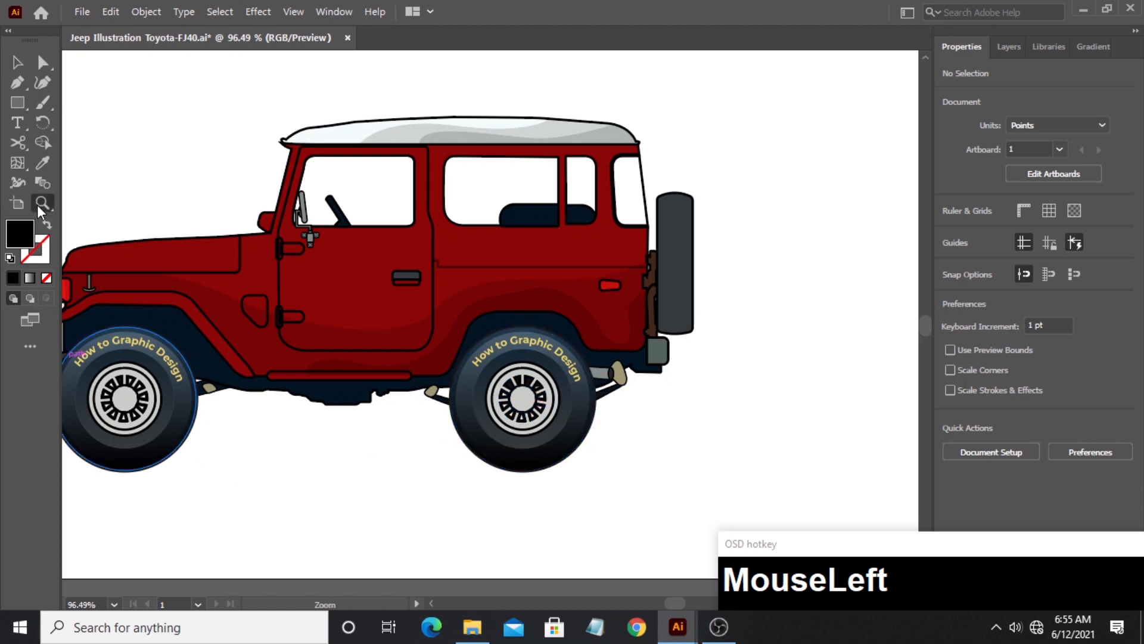
pyautogui.moveTo(114, 416); pyautogui.dragTo(493, 334)
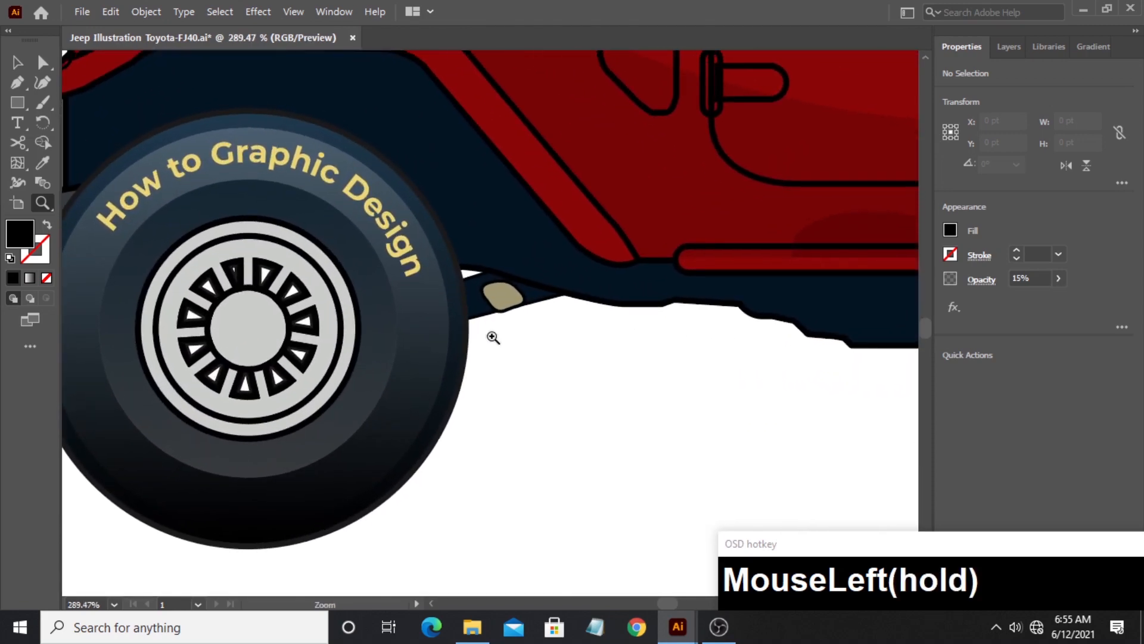
pyautogui.moveTo(327, 401); pyautogui.dragTo(333, 332)
pyautogui.click(17, 61)
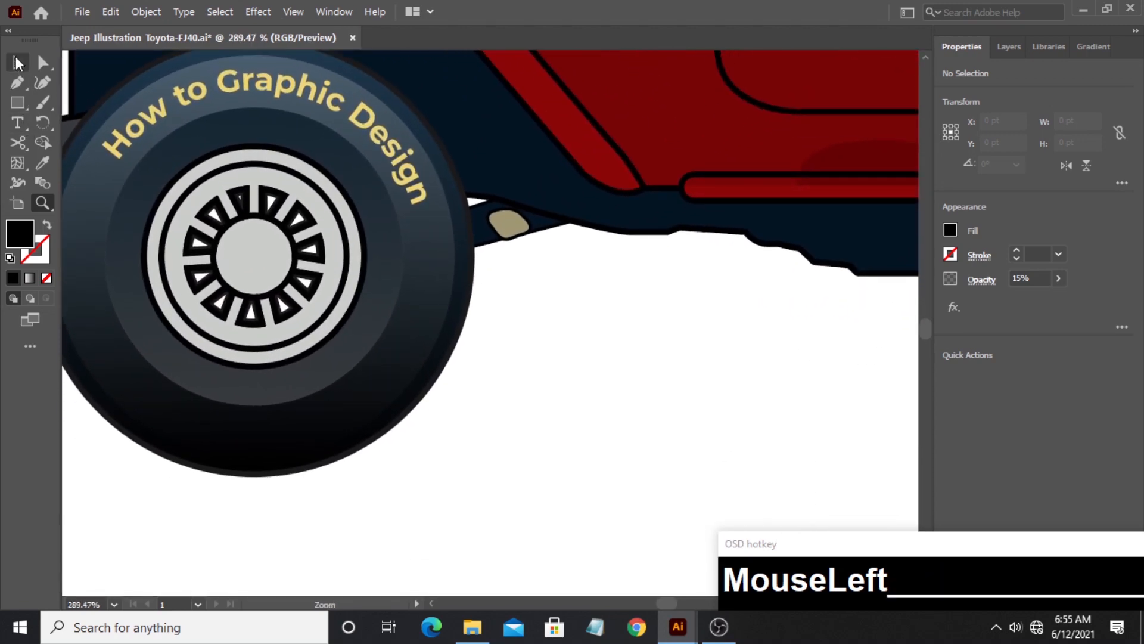
pyautogui.click(280, 279)
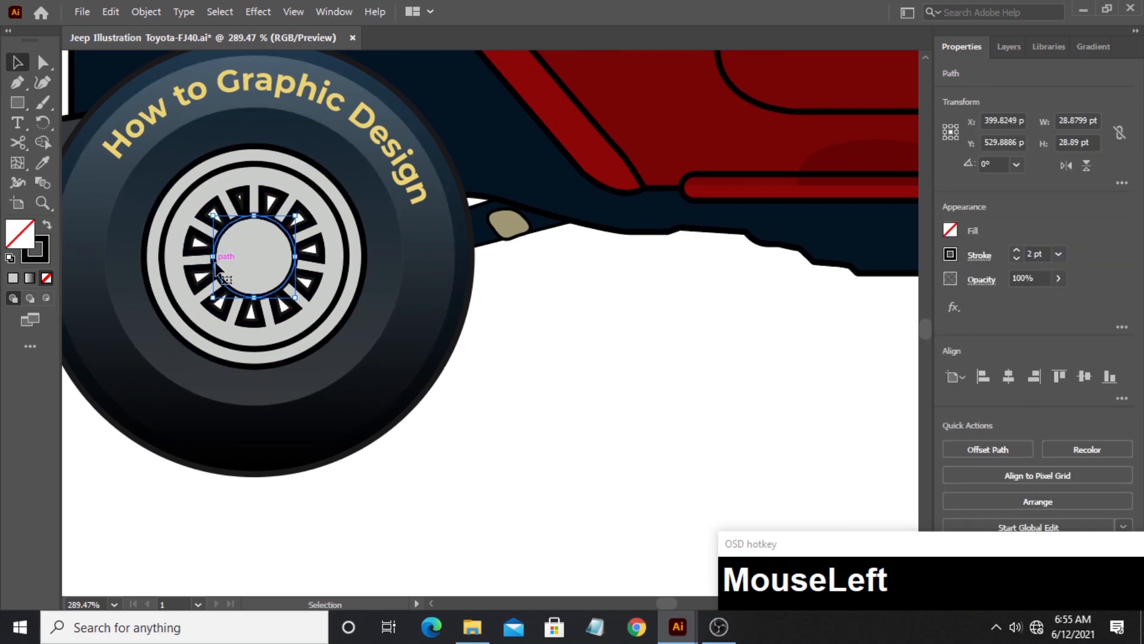
pyautogui.moveTo(216, 265); pyautogui.dragTo(562, 351)
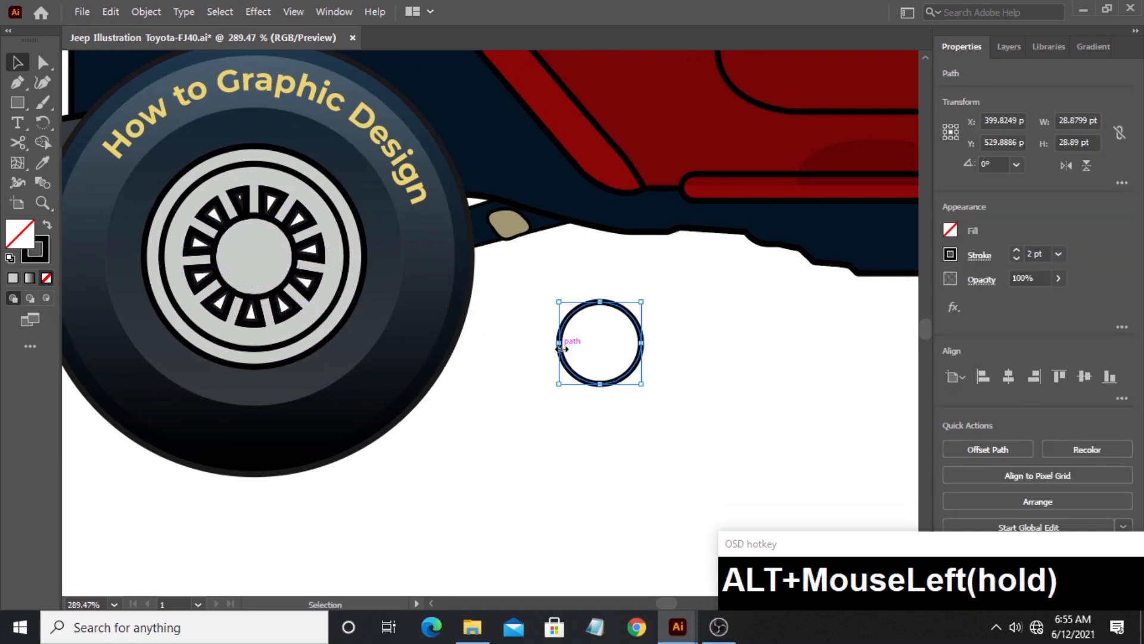
# - Duplicate the hub circle slightly lower and trim the overlapping pair to an upper crescent with the Shape Builder tool
pyautogui.click(626, 379)
pyautogui.moveTo(640, 354); pyautogui.dragTo(643, 373)
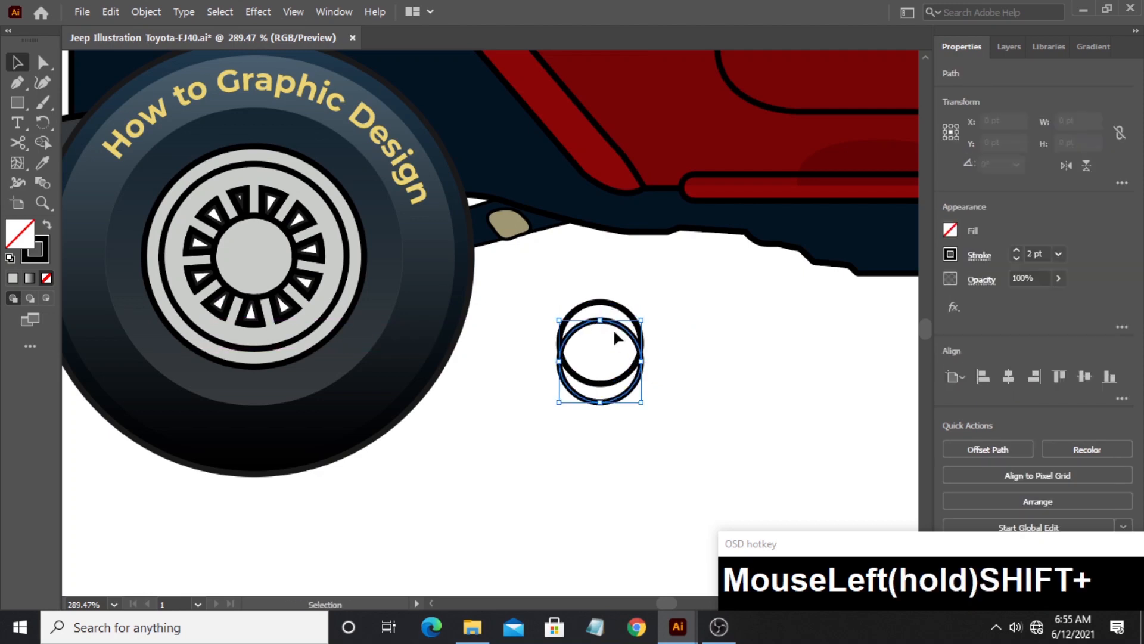
pyautogui.moveTo(590, 343); pyautogui.dragTo(589, 340)
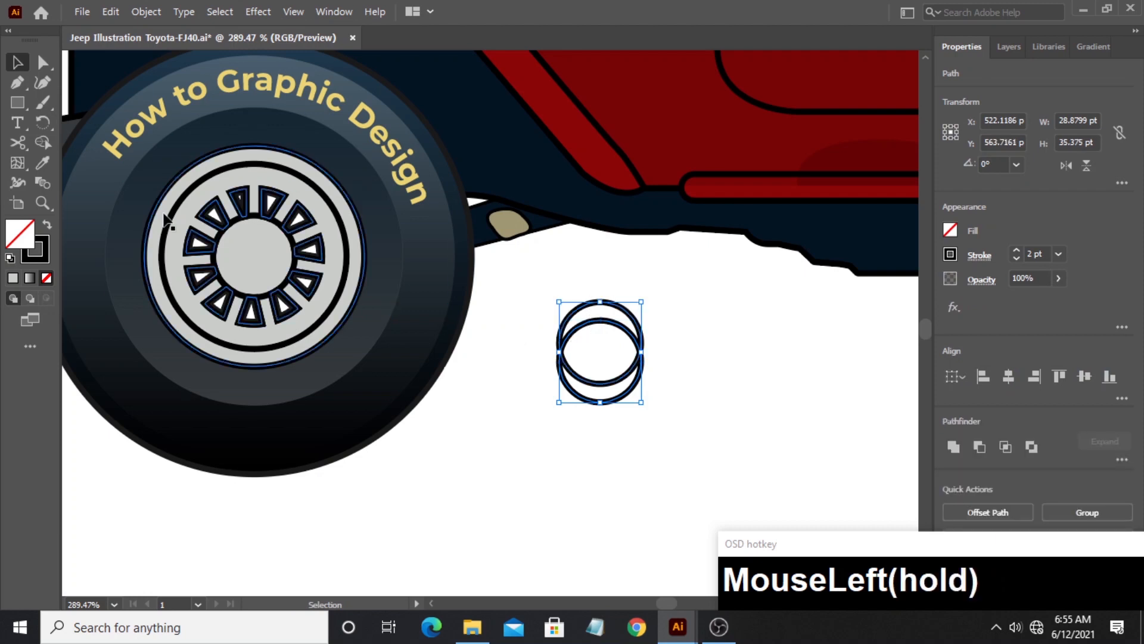
pyautogui.click(42, 144)
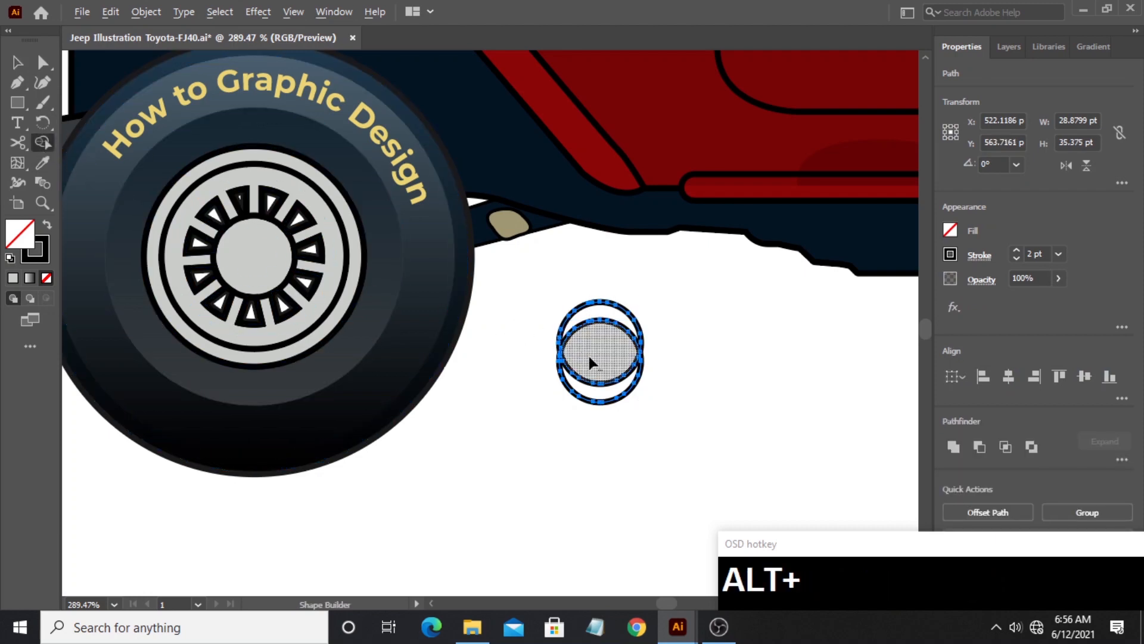
pyautogui.keyDown('alt'); pyautogui.moveTo(588, 357); pyautogui.dragTo(592, 405); pyautogui.keyUp('alt')
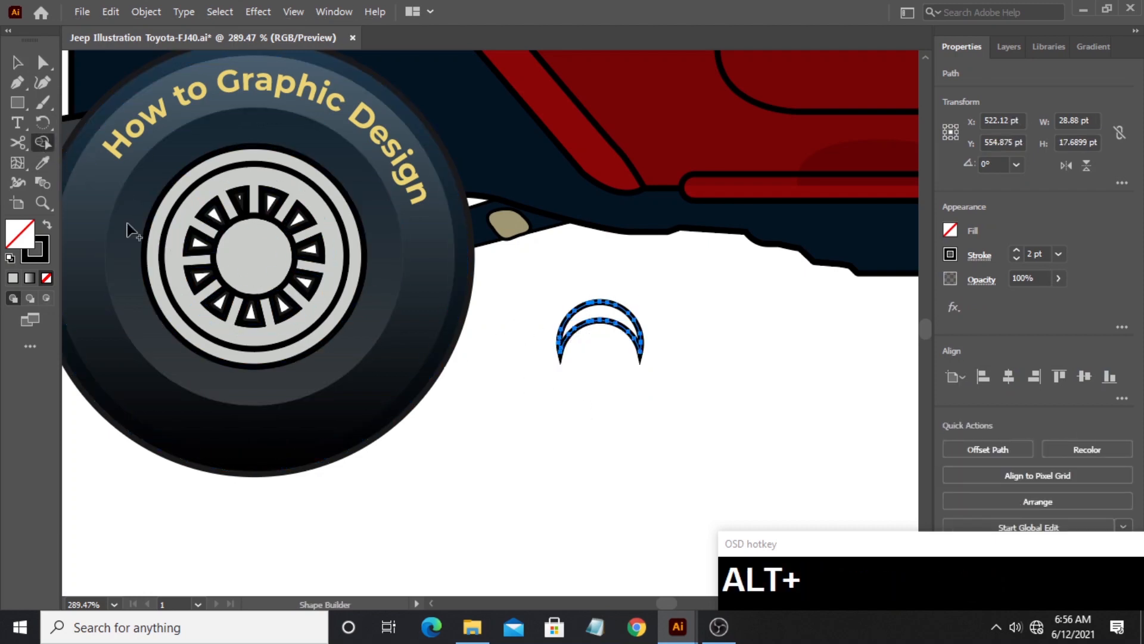
# - Copy the body shading's black 15% opacity appearance to the crescent with the Eyedropper and deselect it
pyautogui.click(41, 157)
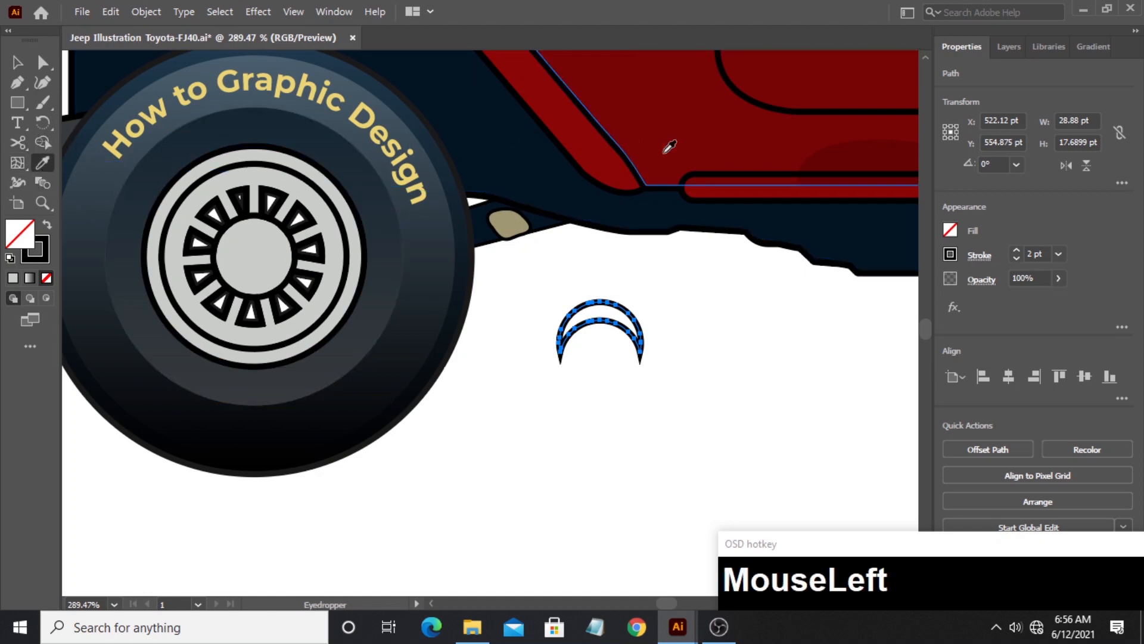
pyautogui.click(845, 145)
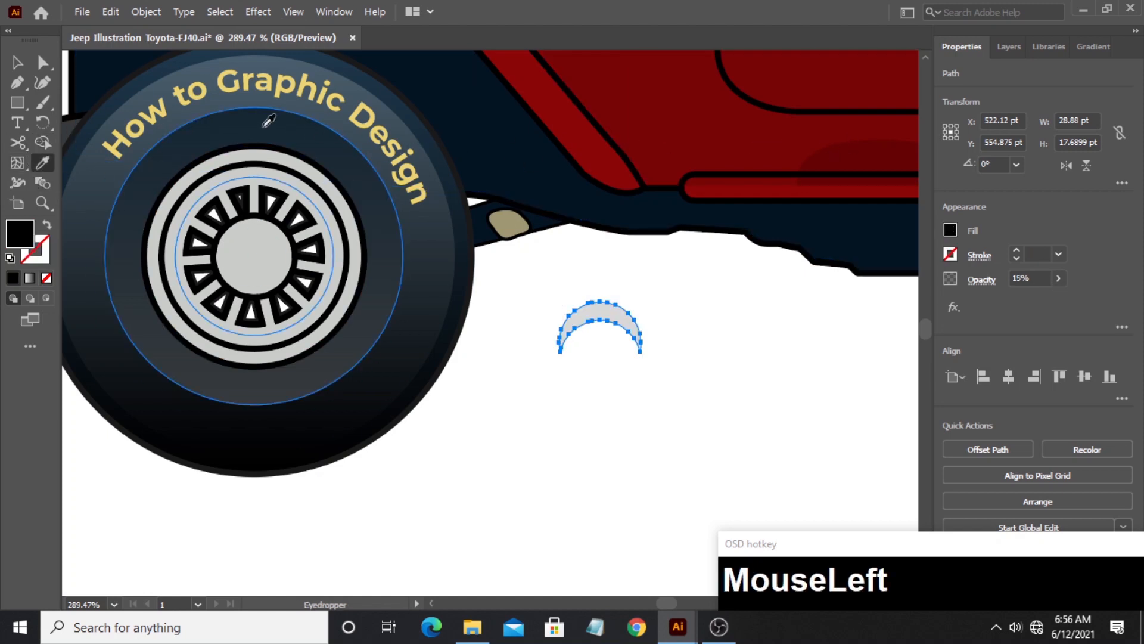
pyautogui.click(16, 62)
pyautogui.click(567, 420)
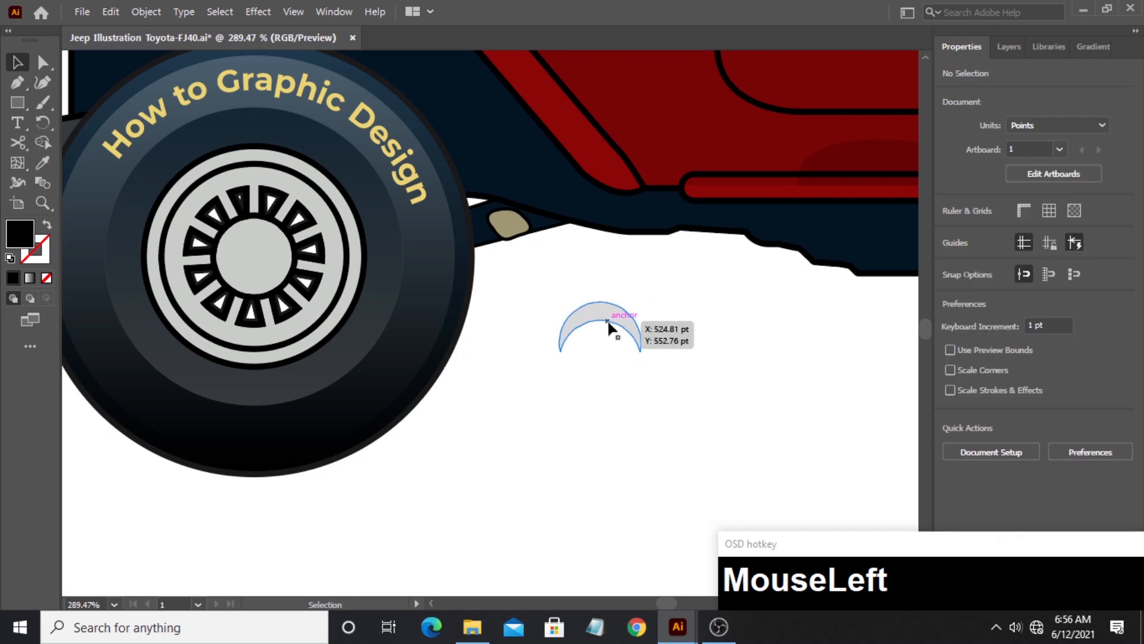
# - Move the crescent onto the upper part of the front wheel's hub and place a copy on the rear wheel's hub
pyautogui.moveTo(606, 320); pyautogui.dragTo(260, 238)
pyautogui.moveTo(750, 357); pyautogui.dragTo(654, 362)
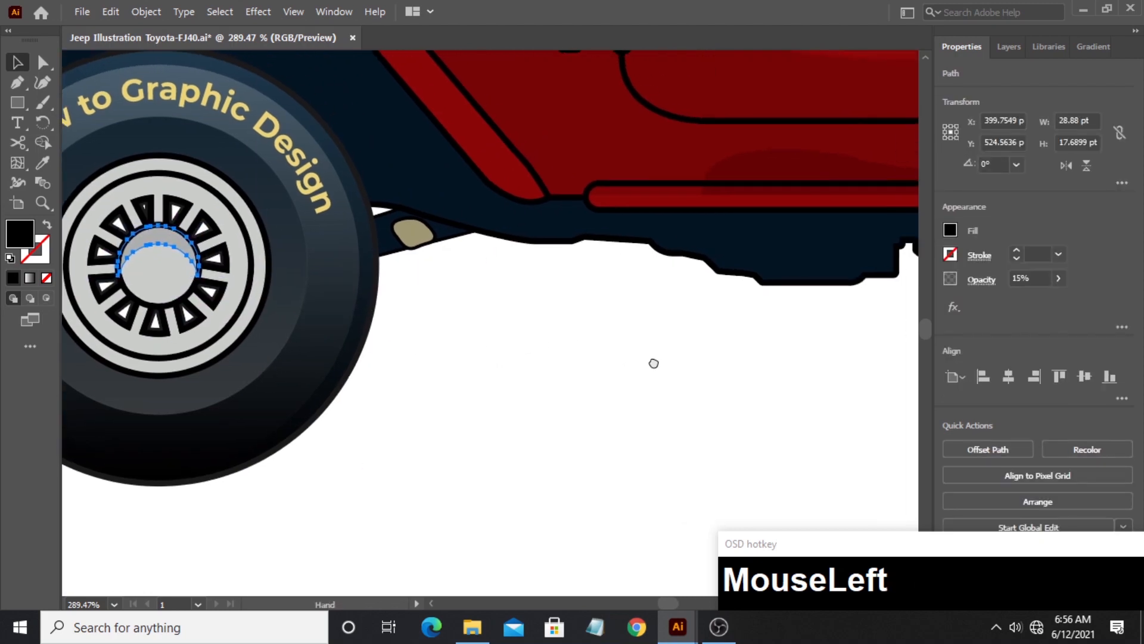
pyautogui.click(405, 320)
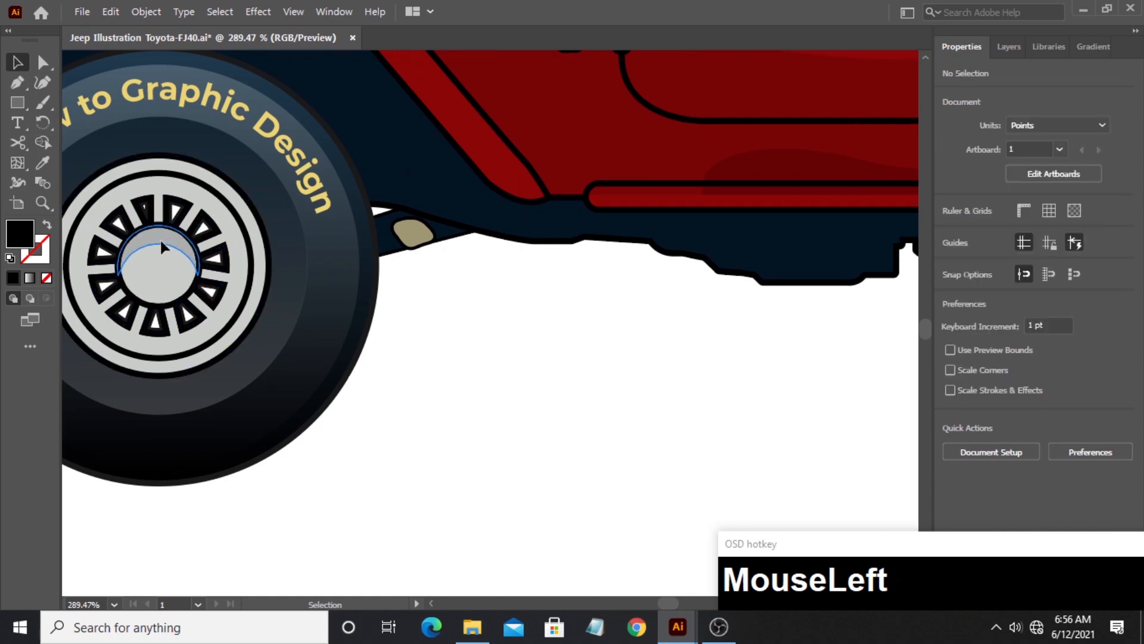
pyautogui.moveTo(158, 241); pyautogui.dragTo(843, 379)
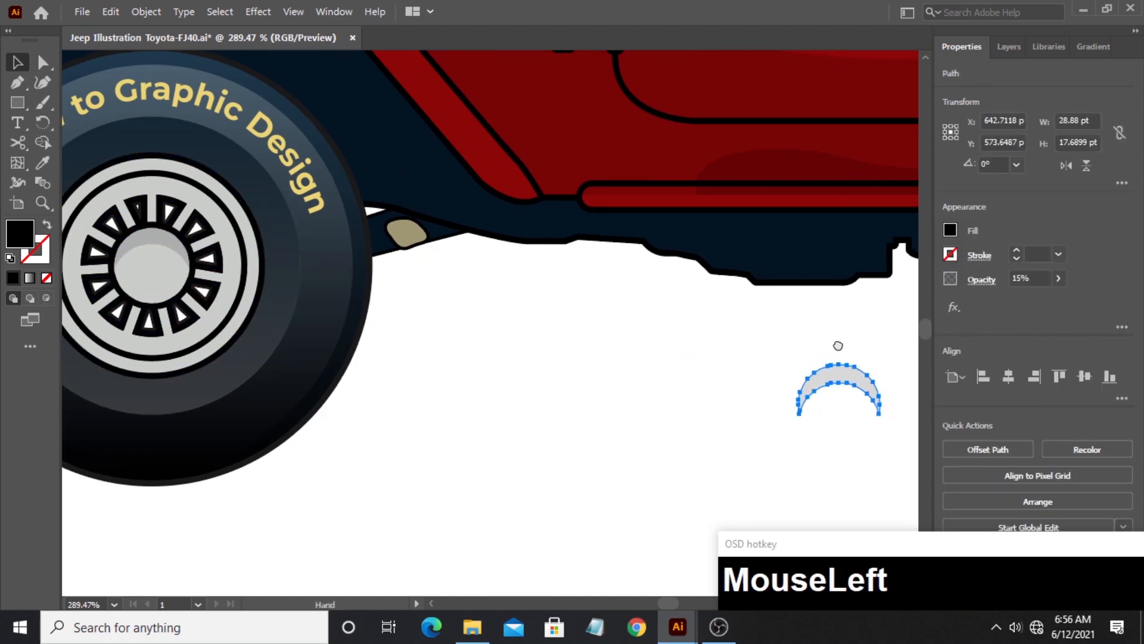
pyautogui.moveTo(837, 340); pyautogui.dragTo(797, 226)
pyautogui.click(326, 344)
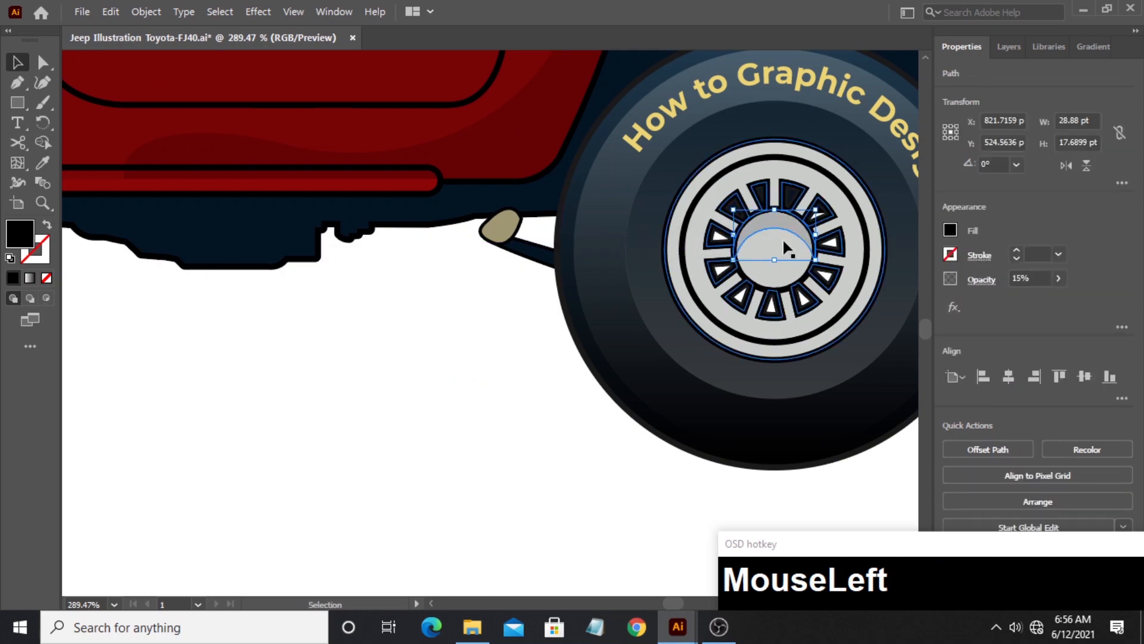
pyautogui.click(398, 345)
# - Place two overlapping, vertically offset copies of the grey rear bumper block in the empty area behind the jeep
pyautogui.click(43, 209)
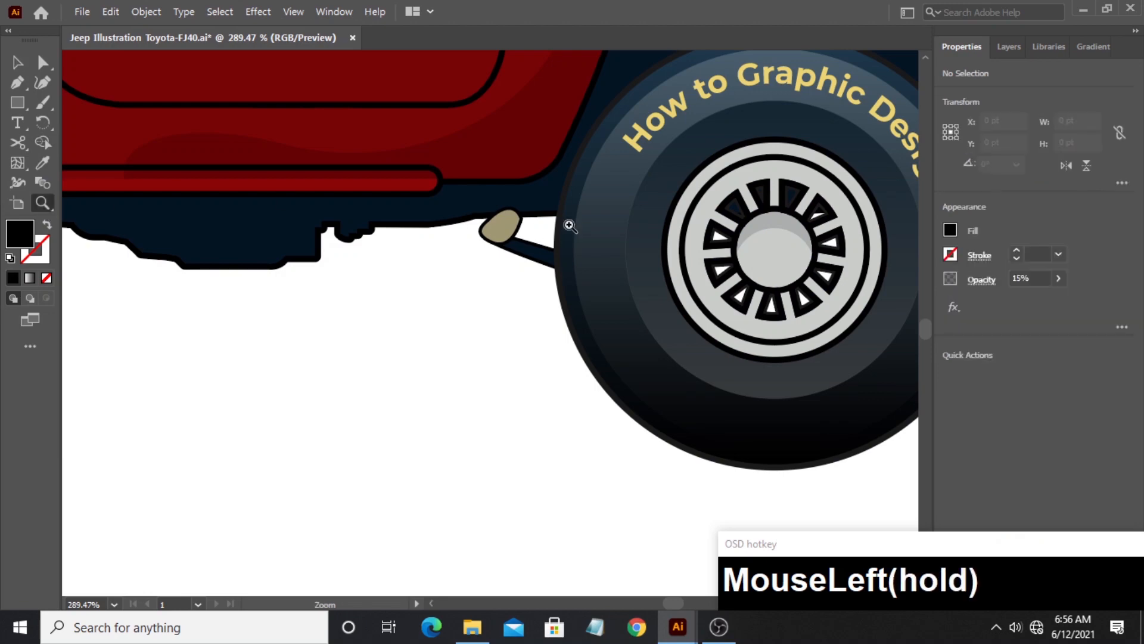
pyautogui.moveTo(591, 223); pyautogui.dragTo(464, 365)
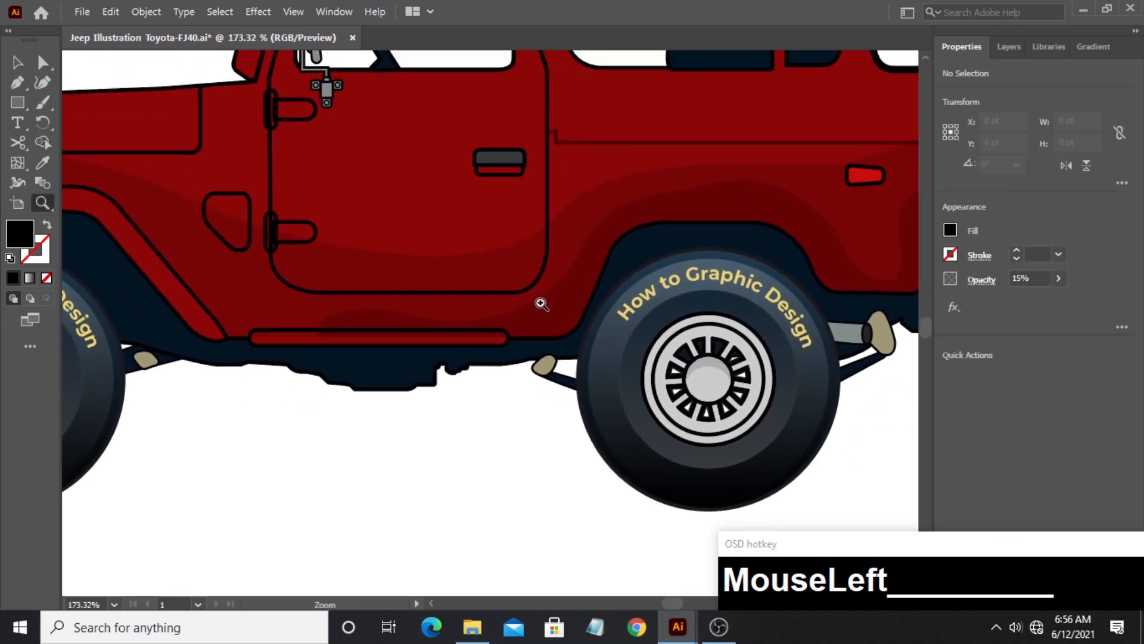
pyautogui.moveTo(571, 285); pyautogui.dragTo(225, 308)
pyautogui.moveTo(554, 238); pyautogui.dragTo(475, 281)
pyautogui.moveTo(461, 383); pyautogui.dragTo(679, 339)
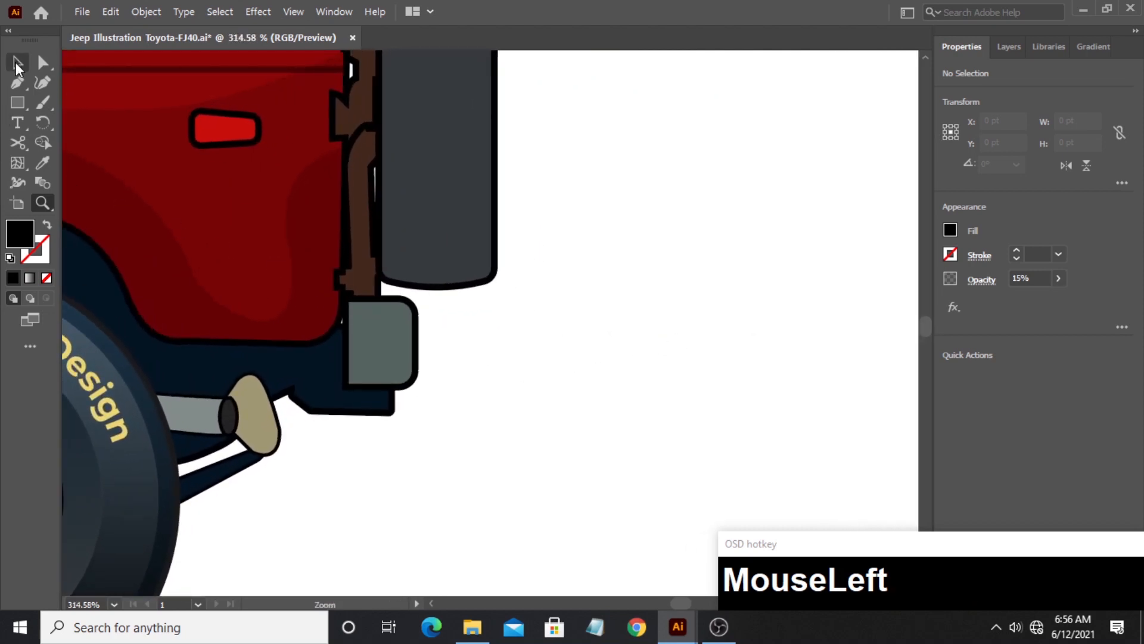
pyautogui.click(17, 63)
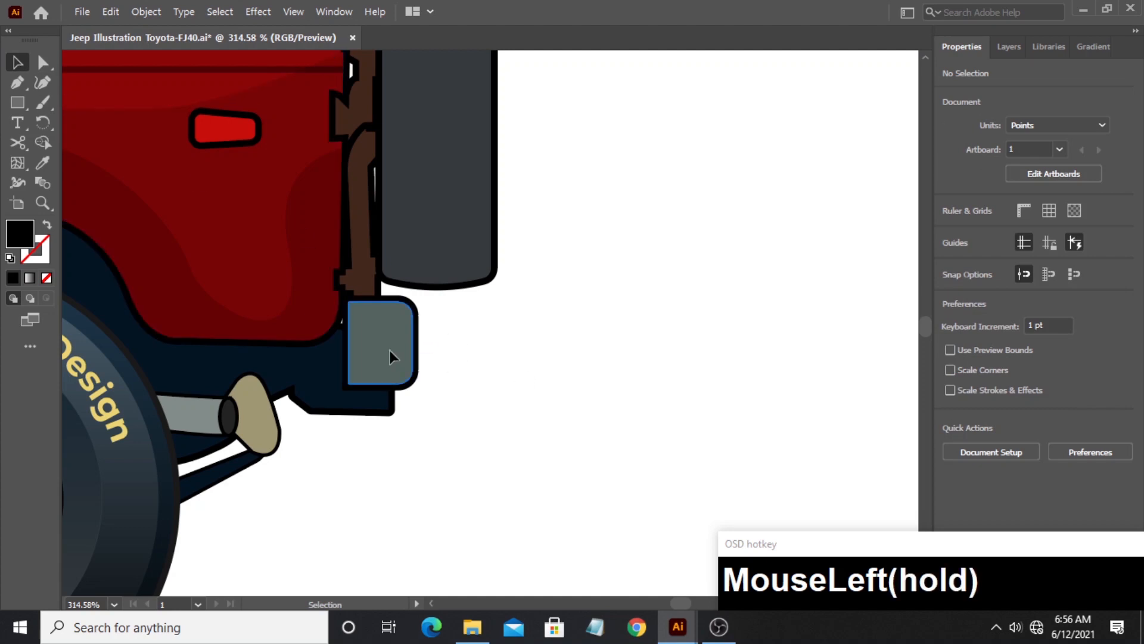
pyautogui.moveTo(389, 352); pyautogui.dragTo(605, 334)
pyautogui.click(718, 345)
# - Remove the overlap of the two bumper block copies with the Shape Builder tool, leaving an upper and a lower strip
pyautogui.moveTo(713, 323); pyautogui.dragTo(565, 393)
pyautogui.click(44, 143)
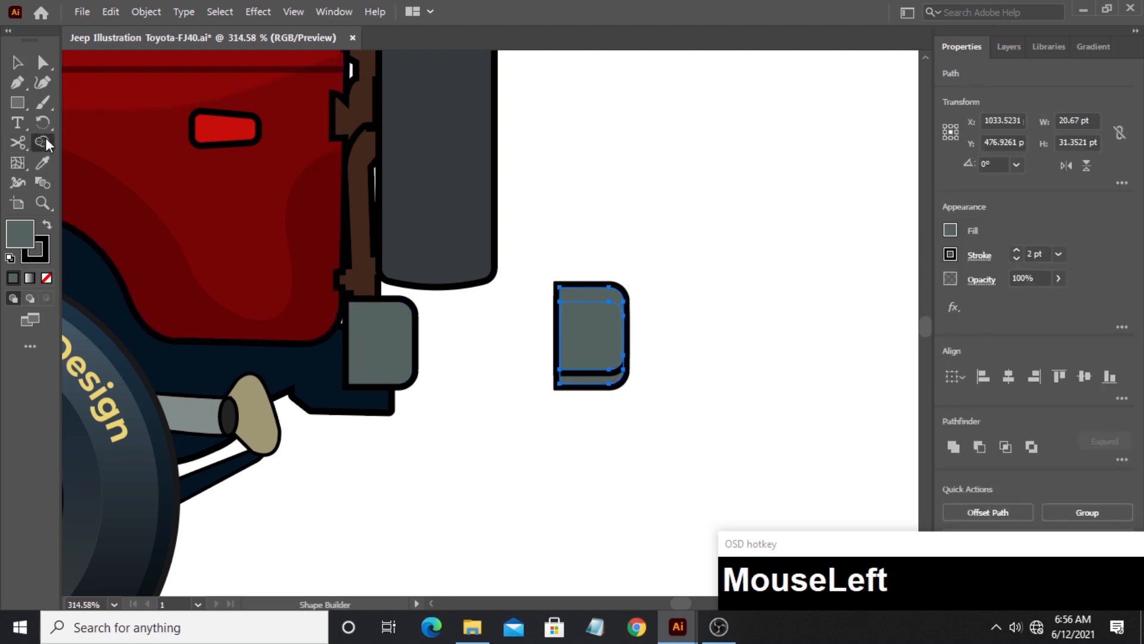
pyautogui.keyDown('alt'); pyautogui.click(574, 343); pyautogui.keyUp('alt')
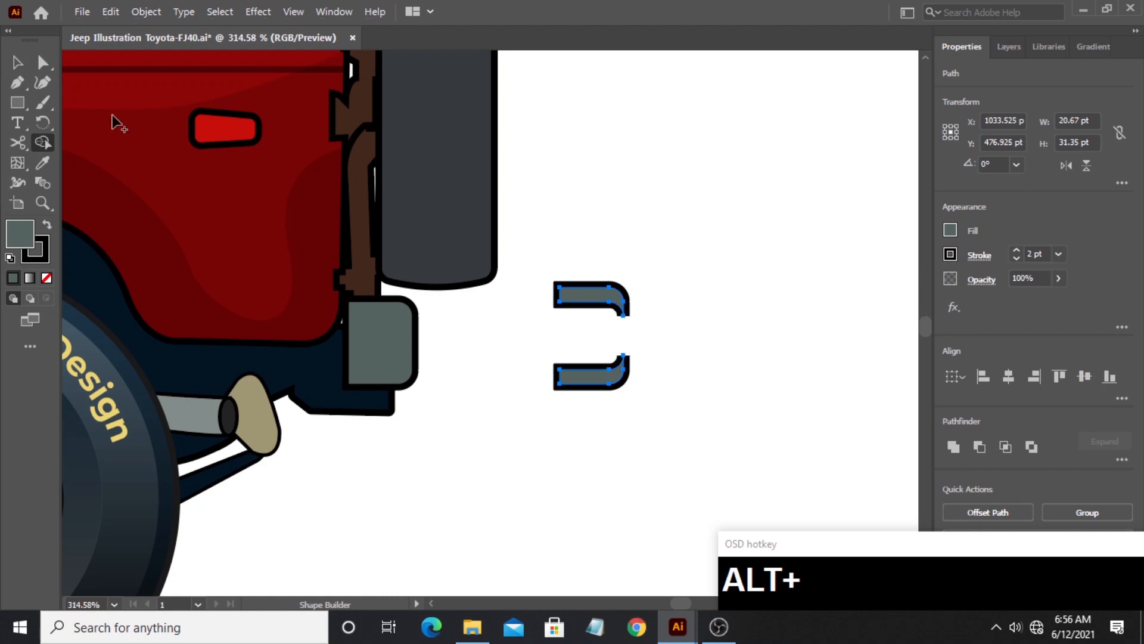
# - Copy the body shading's black 15% opacity appearance to both bumper strips with the Eyedropper and deselect them
pyautogui.click(41, 164)
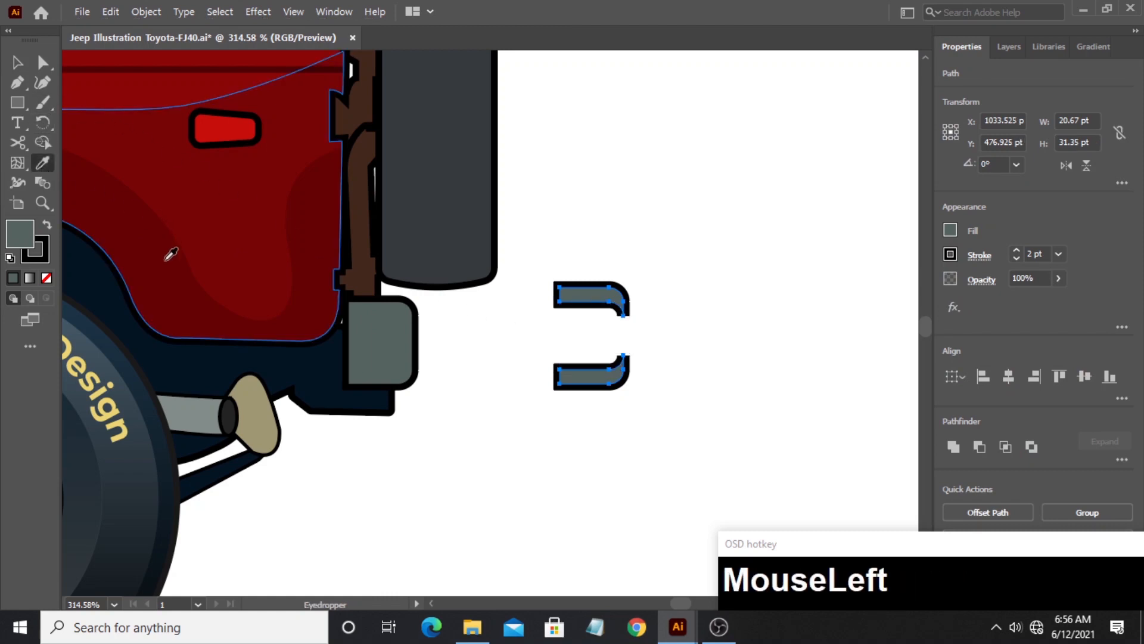
pyautogui.click(158, 235)
pyautogui.click(17, 63)
pyautogui.click(695, 406)
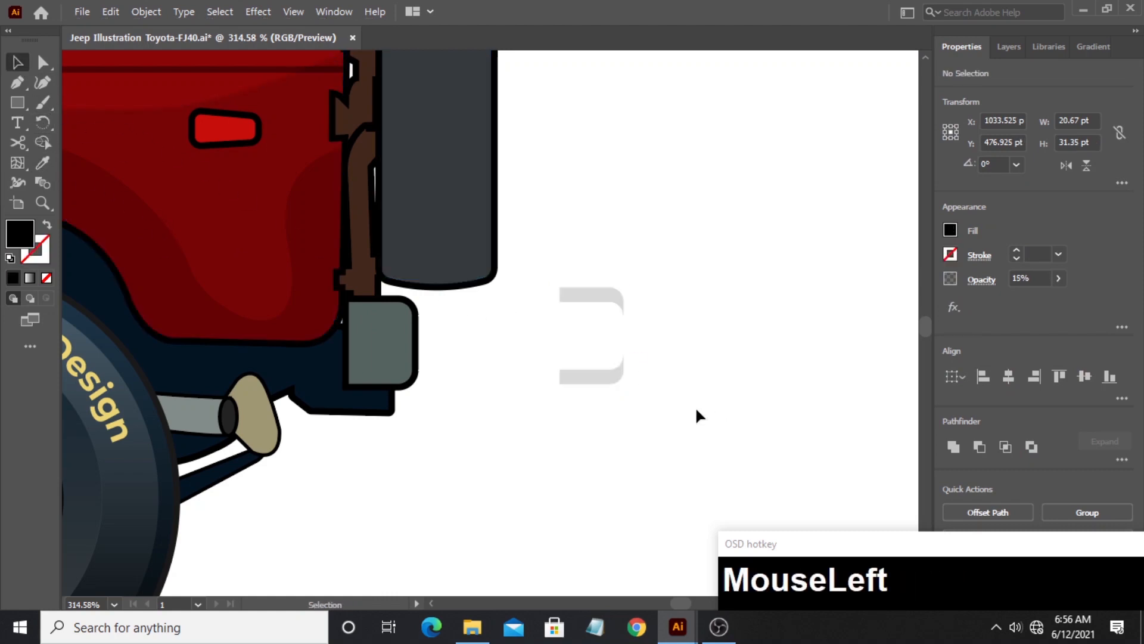
# - Move the lower strip onto the rear bumper block's lower edge and the upper strip onto its upper edge
pyautogui.moveTo(605, 382); pyautogui.dragTo(392, 383)
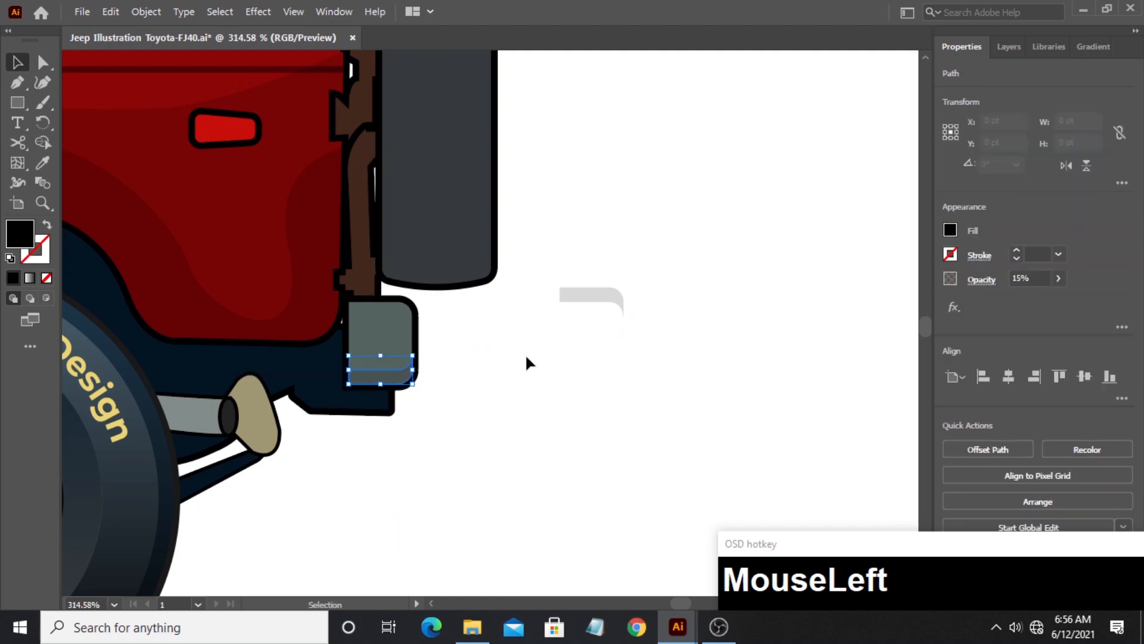
pyautogui.click(533, 352)
pyautogui.moveTo(595, 307); pyautogui.dragTo(388, 316)
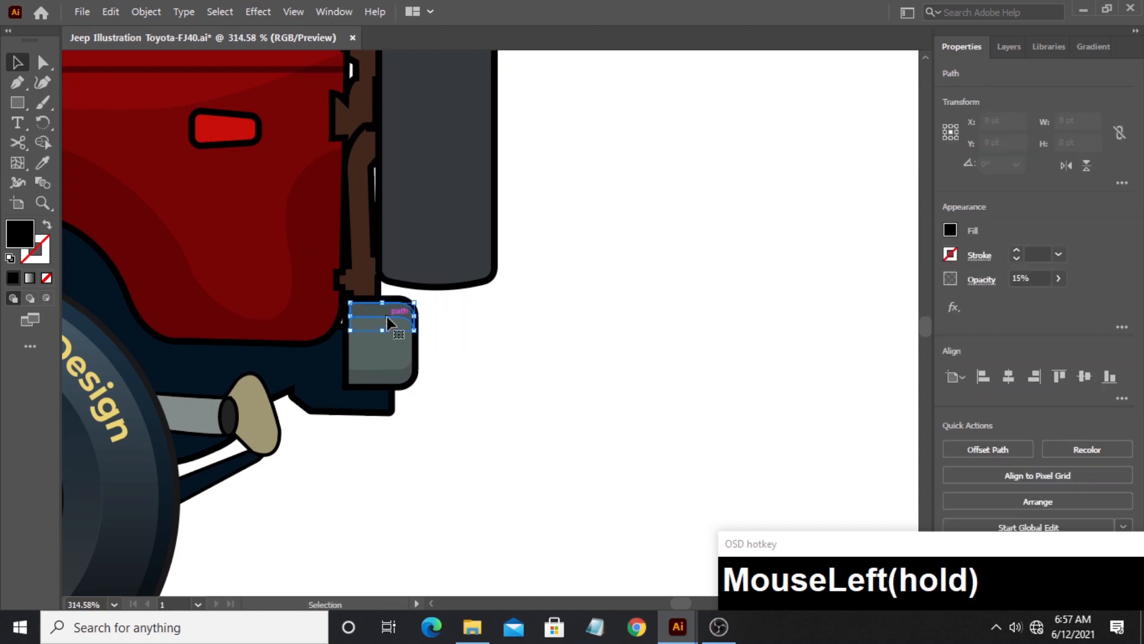
# - Change the upper bumper strip's fill to white (FFFFFF) and deselect it
pyautogui.doubleClick(18, 239)
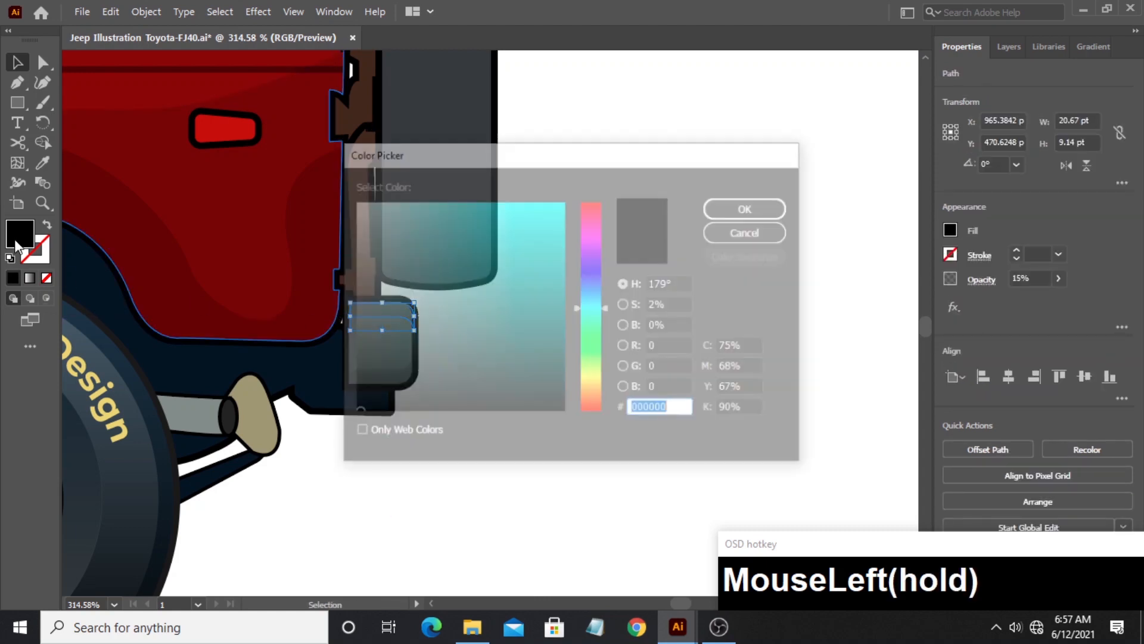
pyautogui.moveTo(355, 232); pyautogui.dragTo(353, 202)
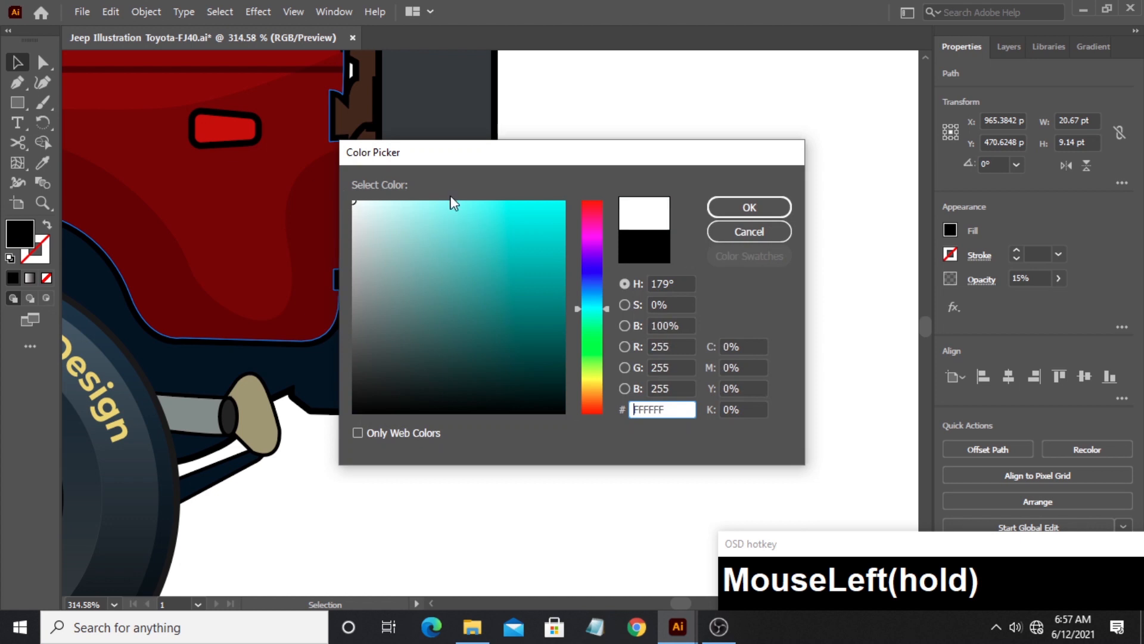
pyautogui.click(774, 205)
pyautogui.click(513, 328)
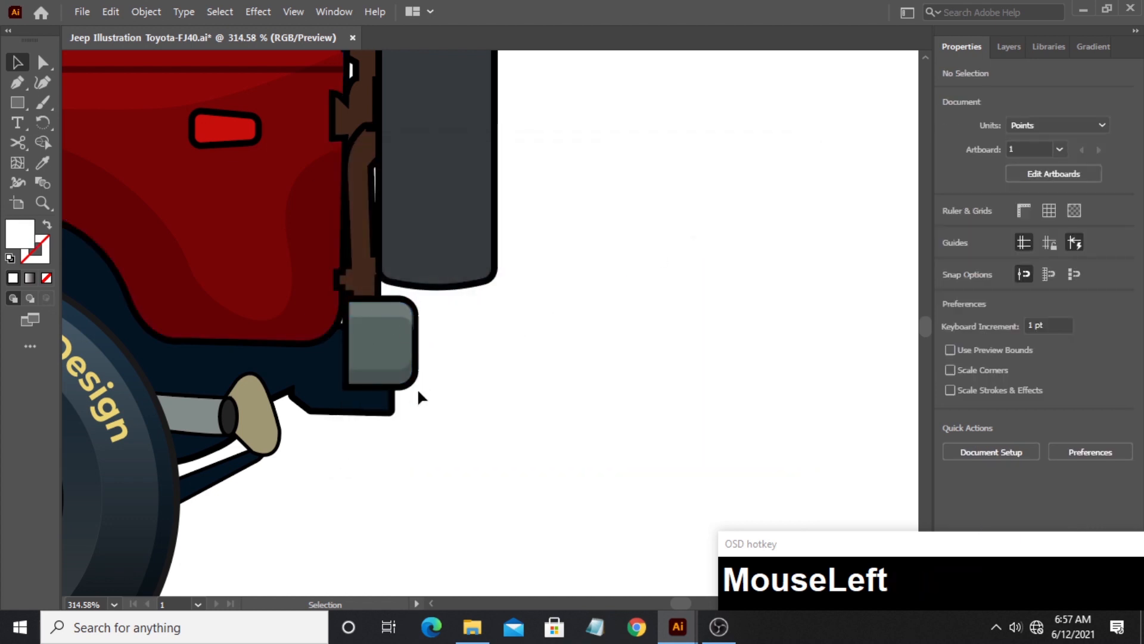
pyautogui.click(43, 203)
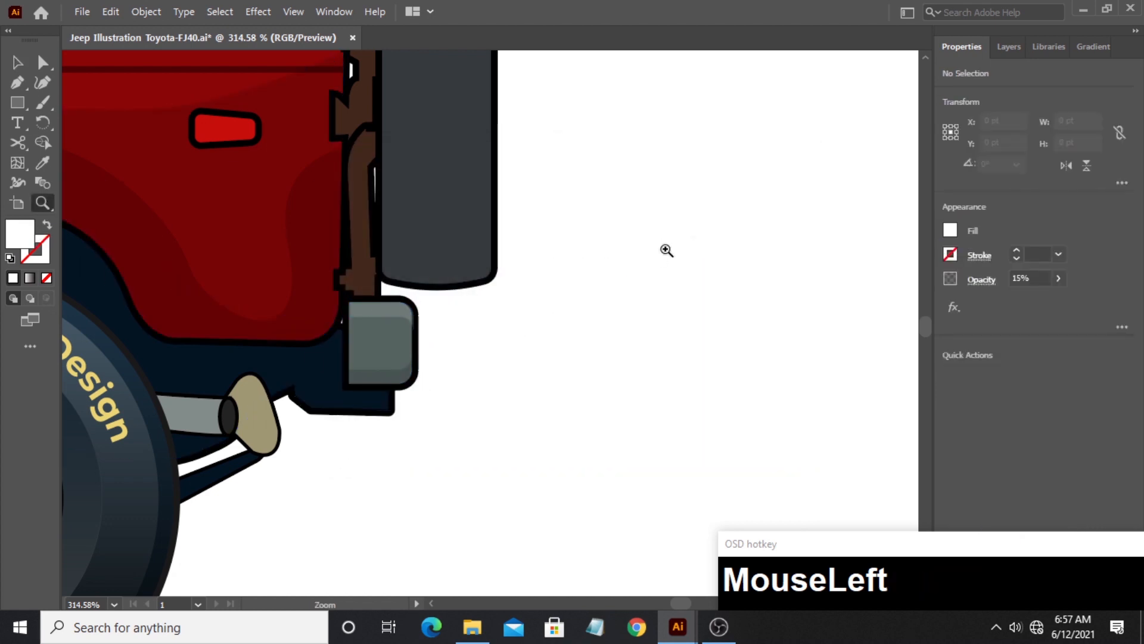
pyautogui.moveTo(666, 250); pyautogui.dragTo(547, 334)
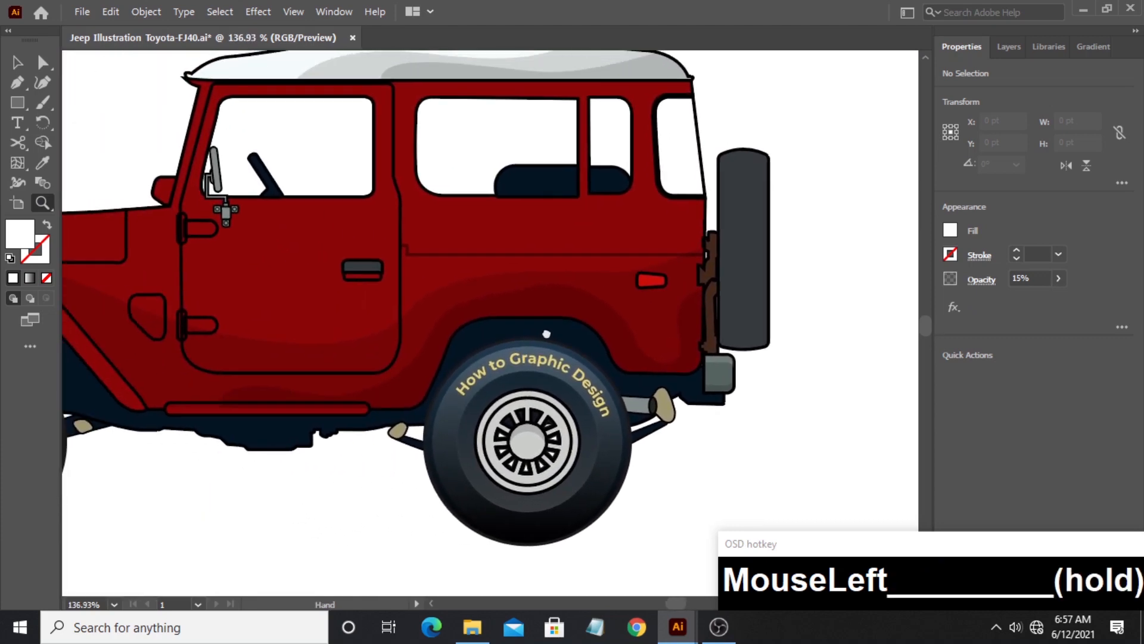
pyautogui.moveTo(479, 297); pyautogui.dragTo(548, 303)
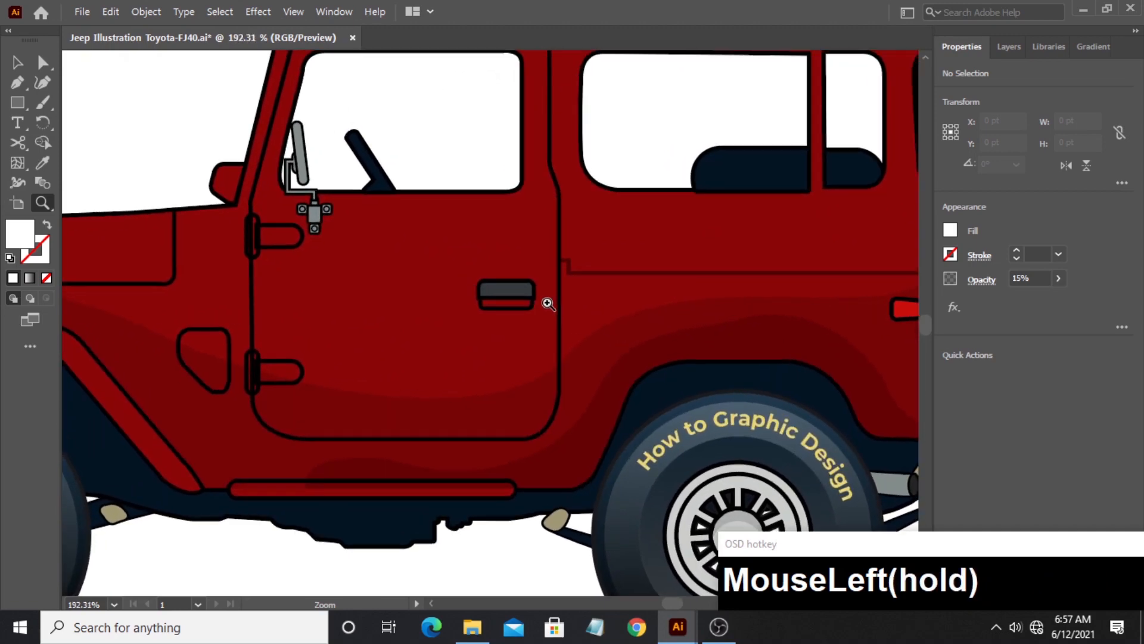
pyautogui.moveTo(468, 289); pyautogui.dragTo(497, 292)
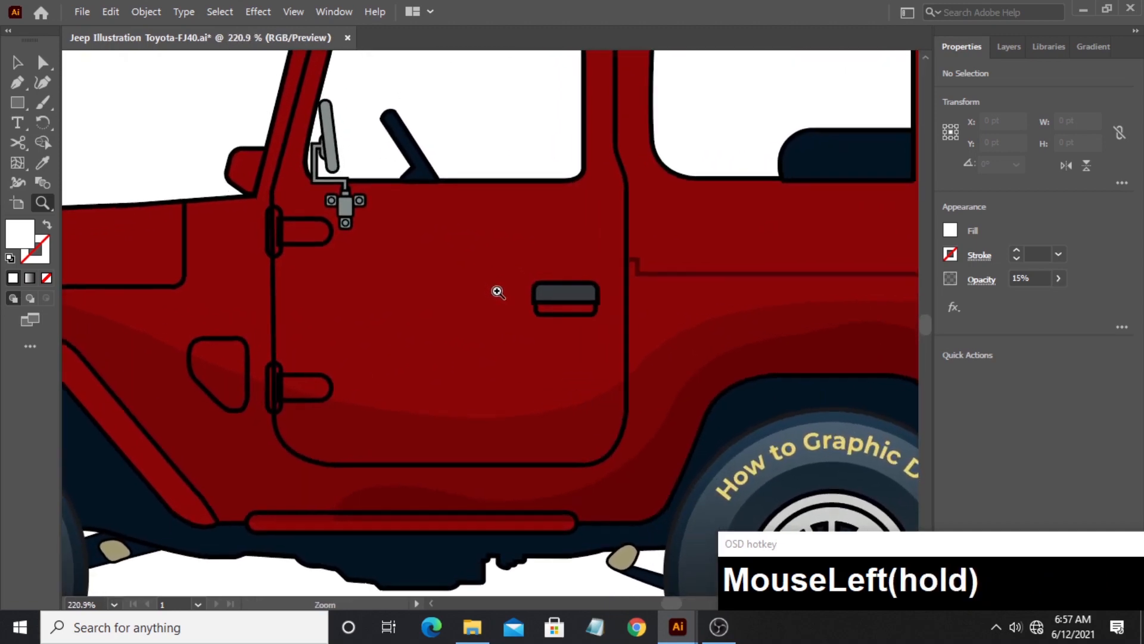
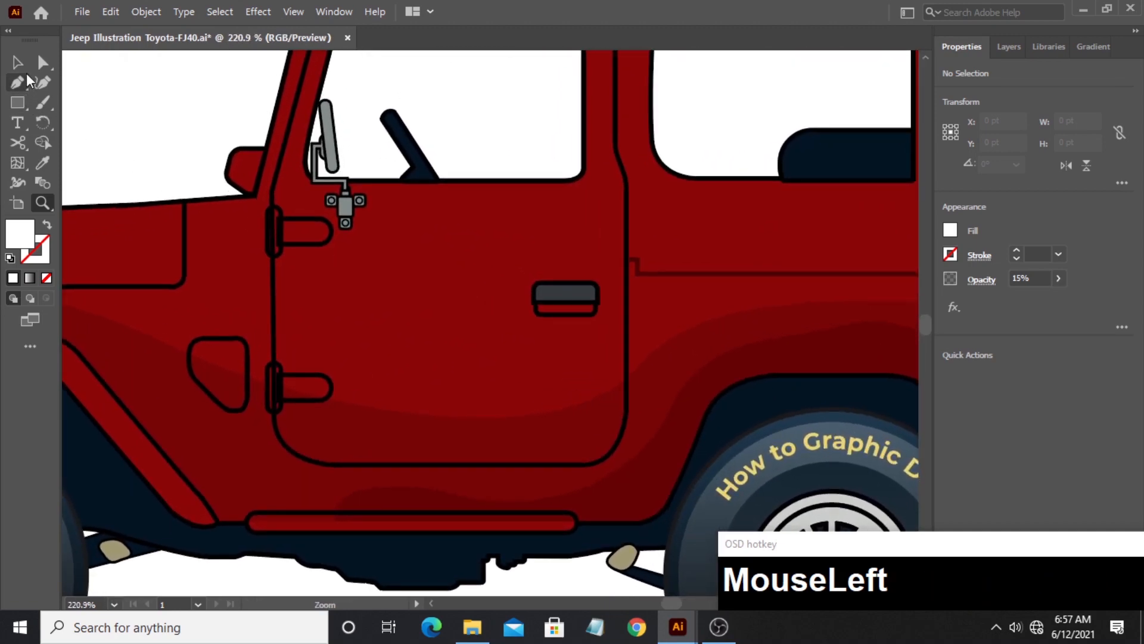
# - Draw a white bar about 137 by 10.5 pt across the door at handle height and fully round its corners
pyautogui.click(17, 102)
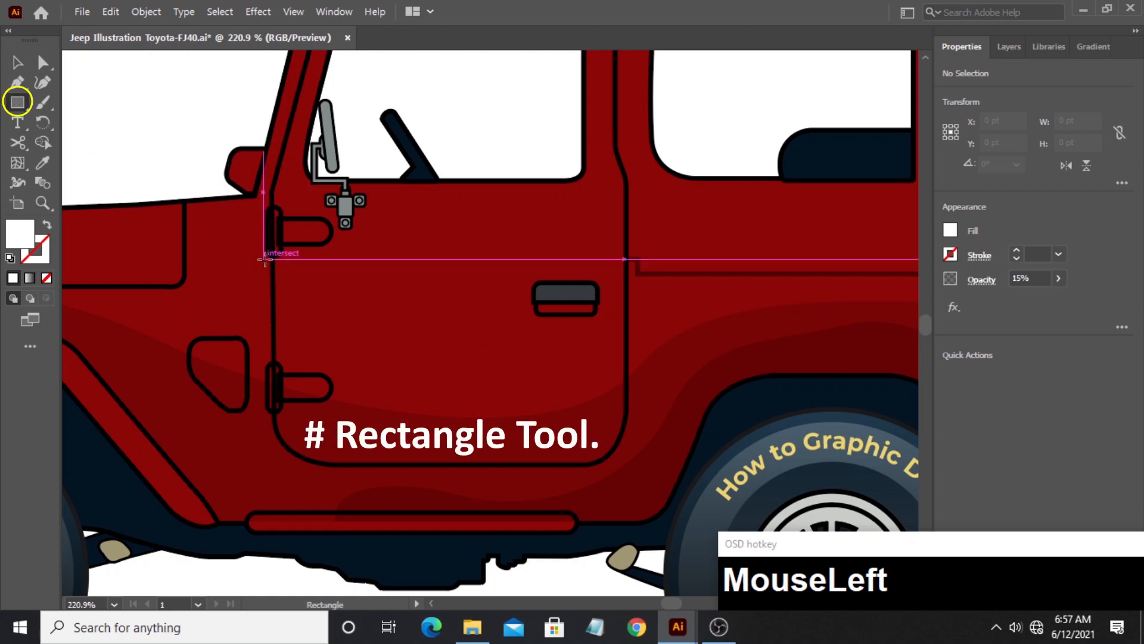
pyautogui.moveTo(304, 269); pyautogui.dragTo(602, 292)
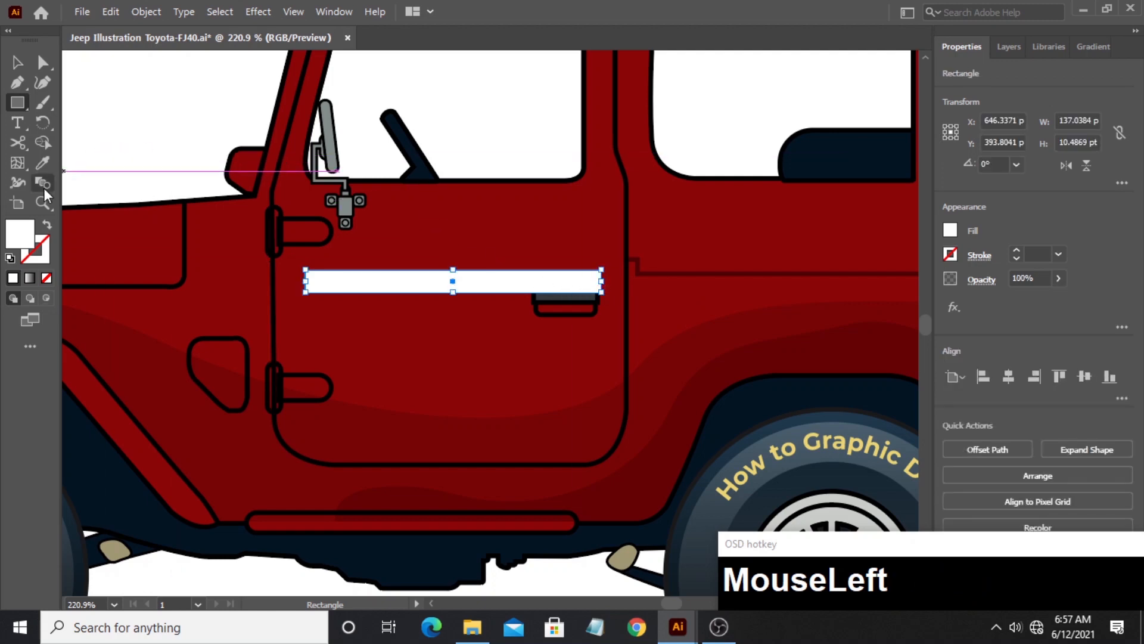
pyautogui.click(39, 206)
pyautogui.moveTo(381, 286); pyautogui.dragTo(497, 278)
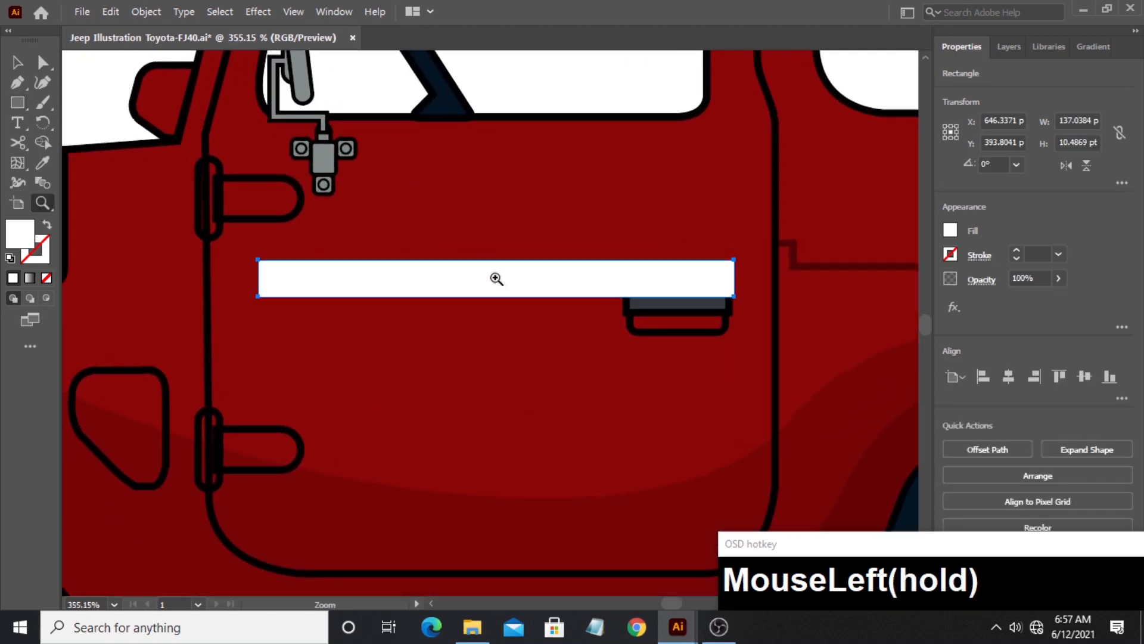
pyautogui.click(42, 62)
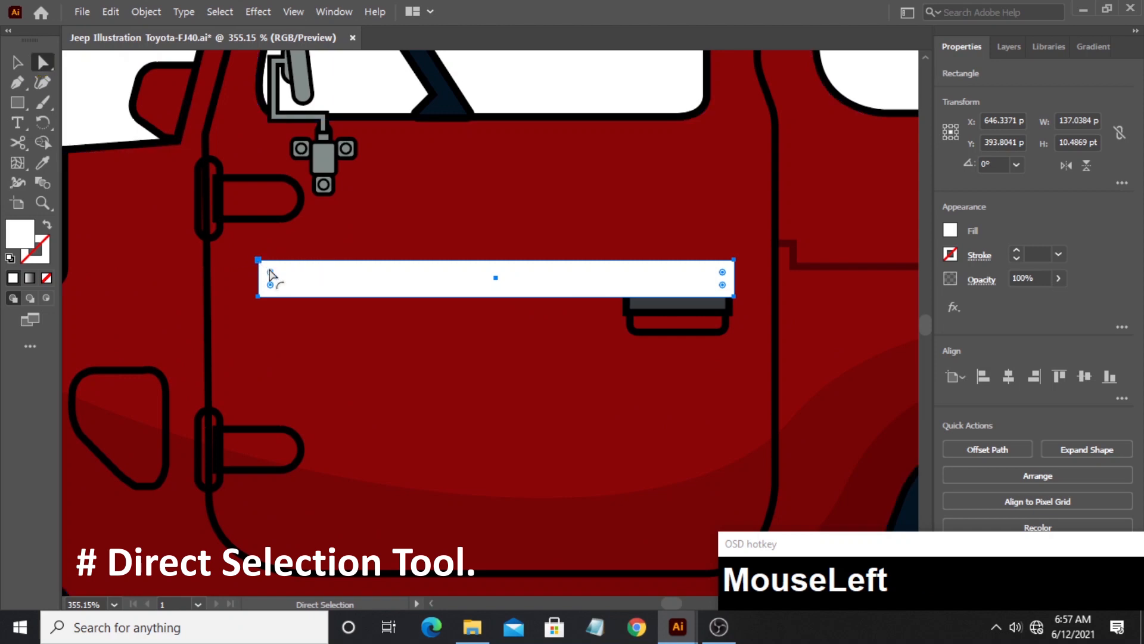
pyautogui.moveTo(273, 275); pyautogui.dragTo(268, 276)
# - Duplicate the bar slightly downward and remove the two bars' overlap with the Shape Builder tool, leaving an upper and a lower strip
pyautogui.click(17, 65)
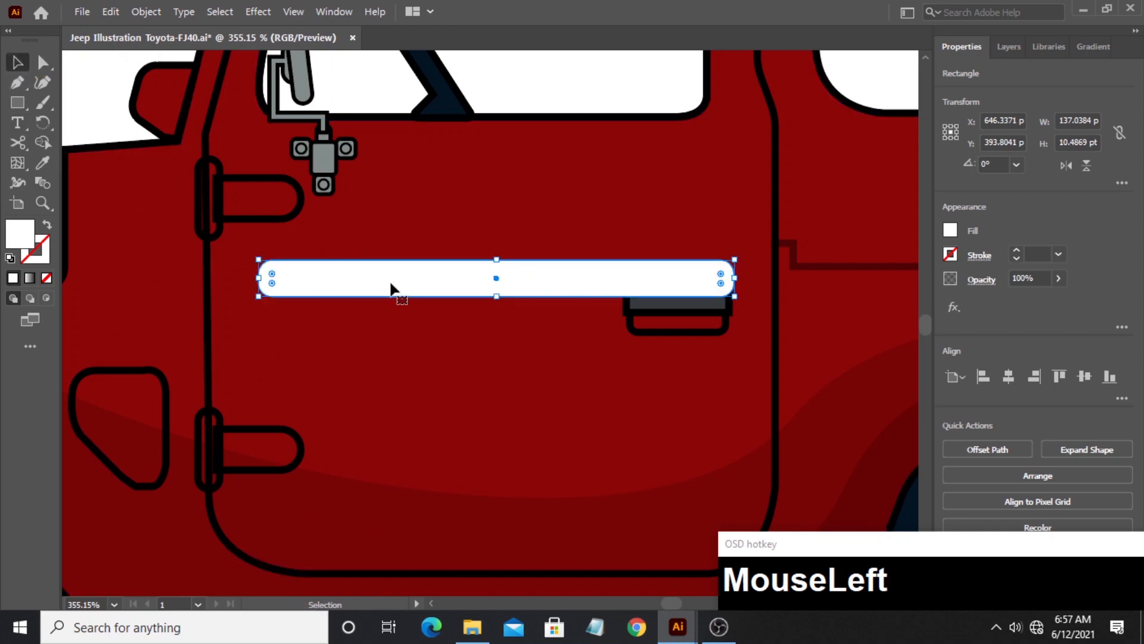
pyautogui.moveTo(391, 288); pyautogui.dragTo(394, 291)
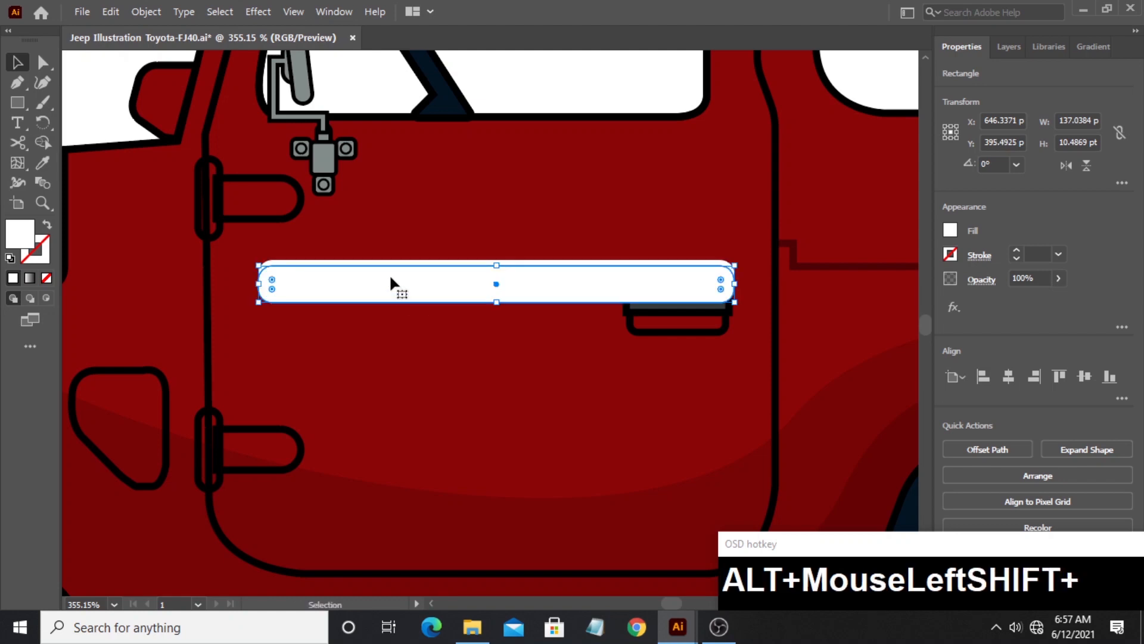
pyautogui.keyDown('shift'); pyautogui.click(390, 266); pyautogui.keyUp('shift')
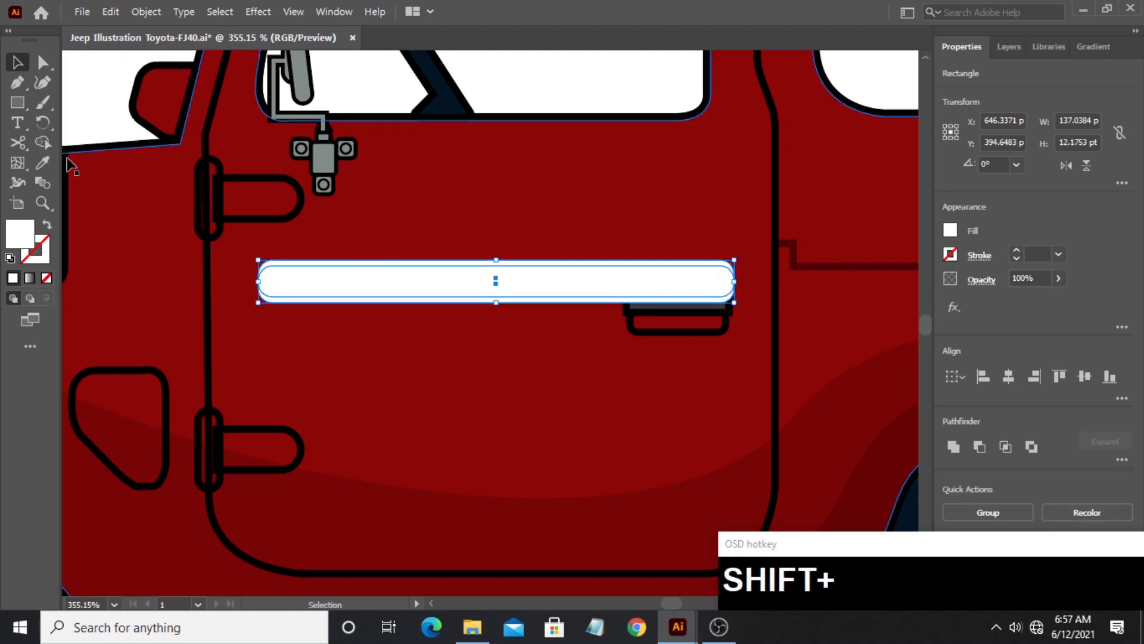
pyautogui.click(40, 144)
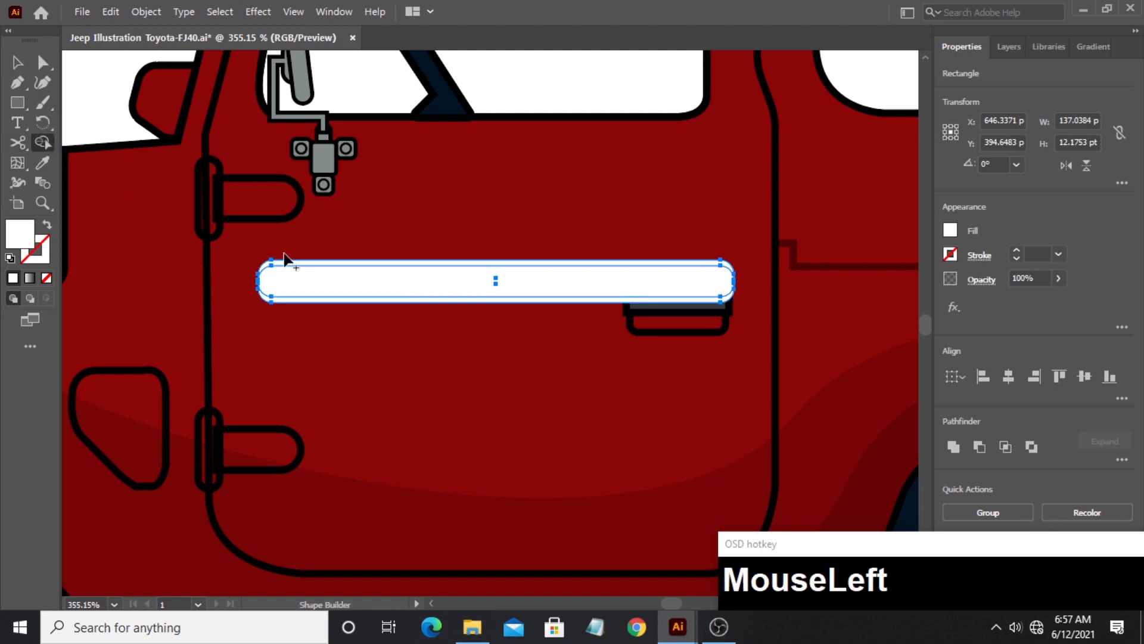
pyautogui.keyDown('alt'); pyautogui.click(323, 284); pyautogui.keyUp('alt')
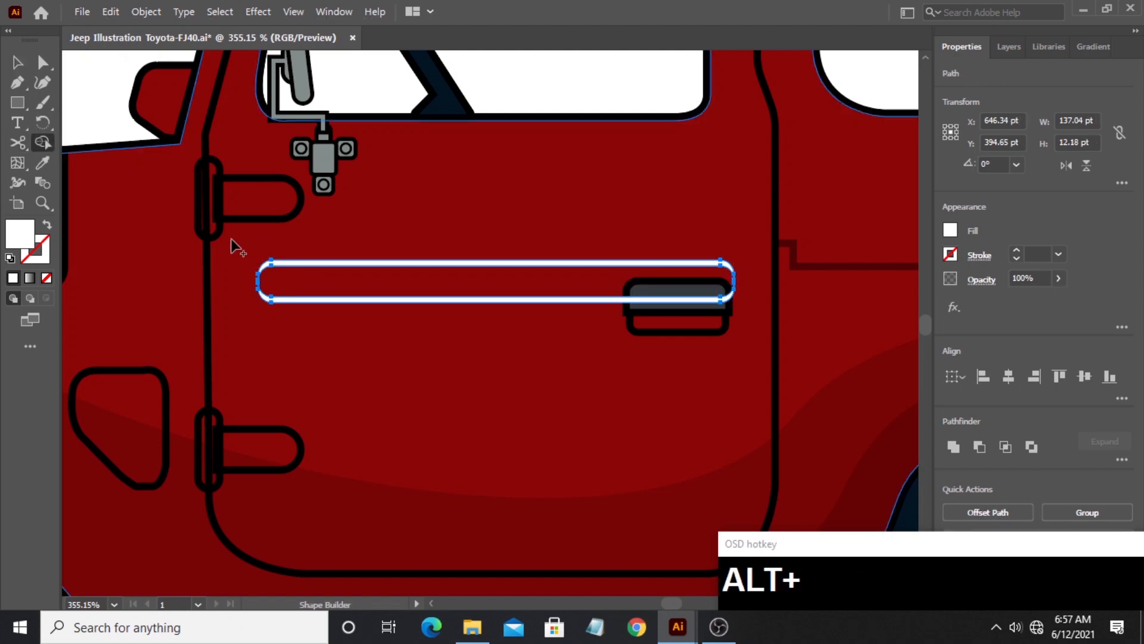
pyautogui.click(16, 65)
pyautogui.click(117, 118)
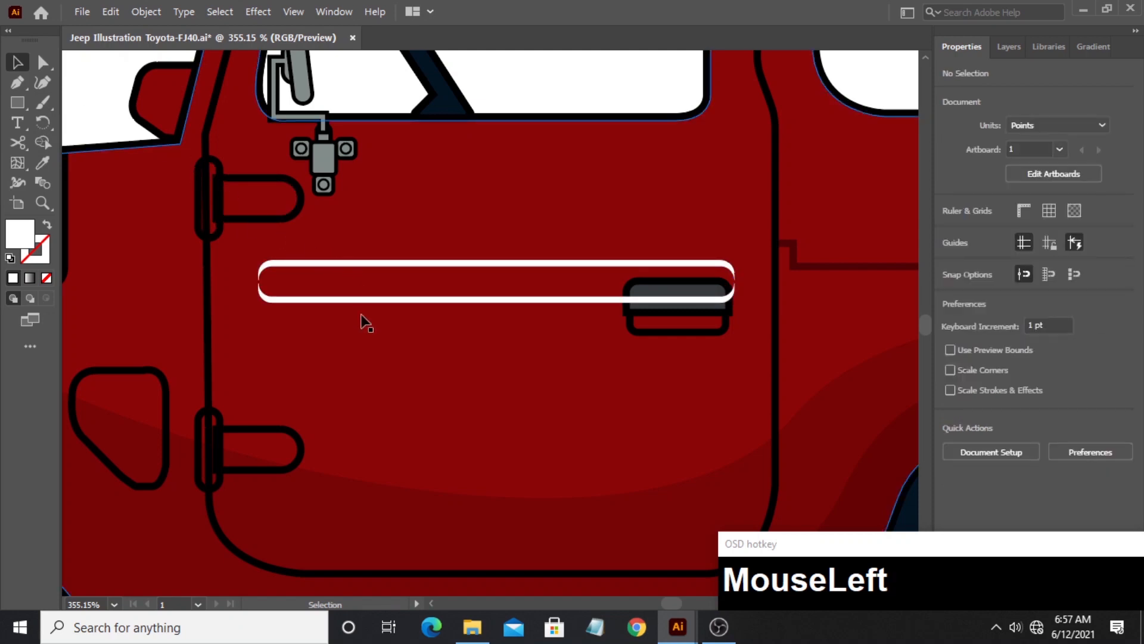
# - Copy the body shading's black appearance to the lower door strip with the Eyedropper and set its opacity to 30%
pyautogui.click(372, 301)
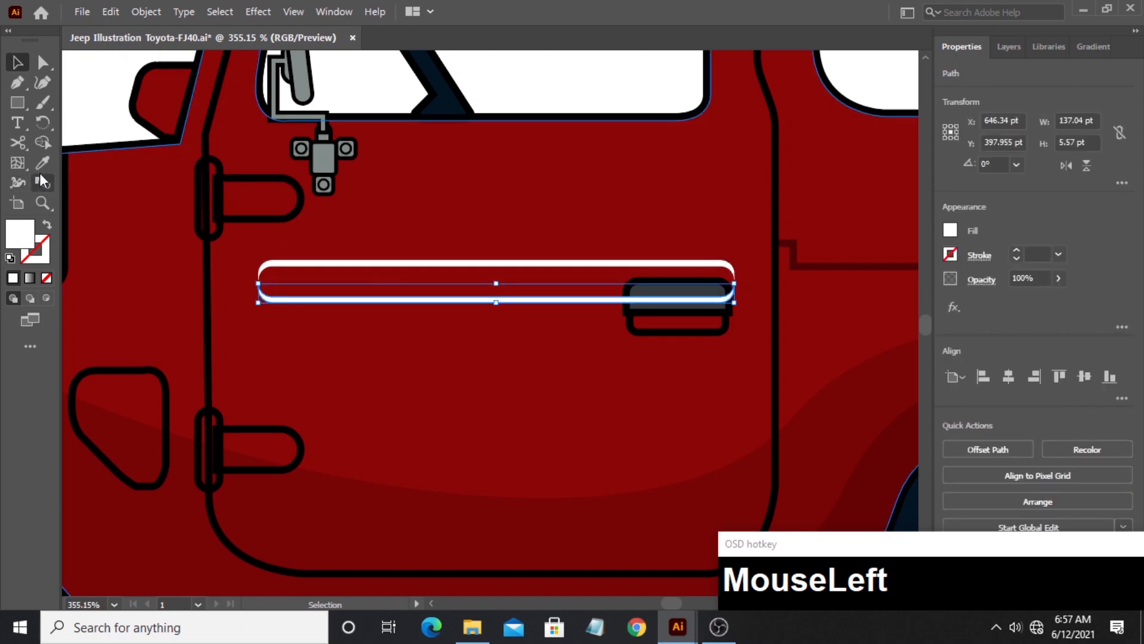
pyautogui.click(42, 164)
pyautogui.click(331, 493)
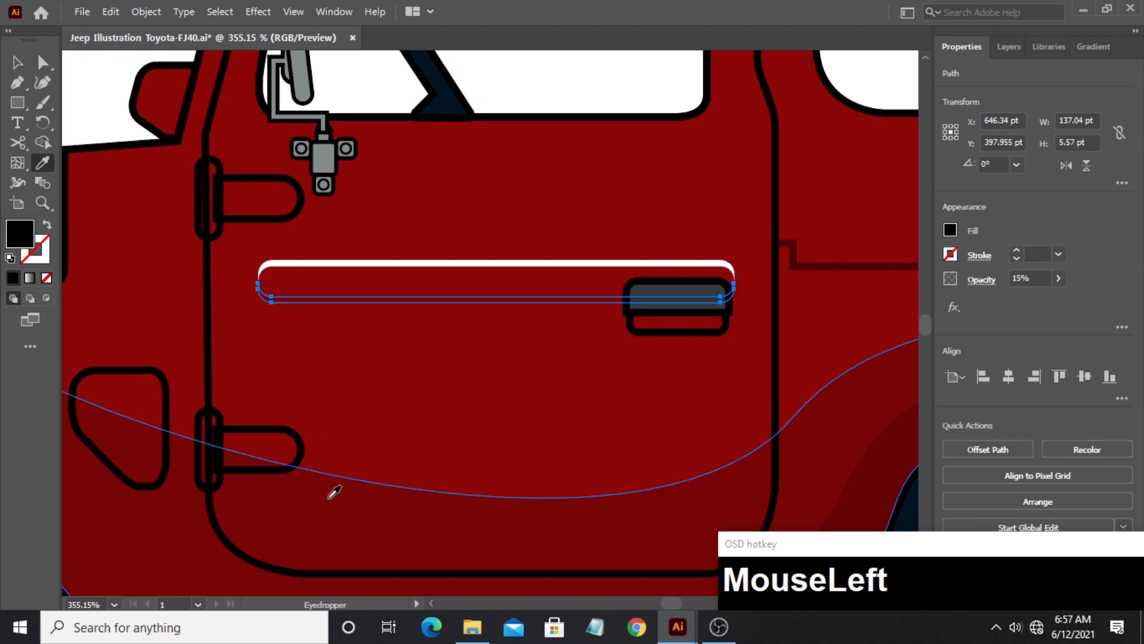
pyautogui.click(17, 63)
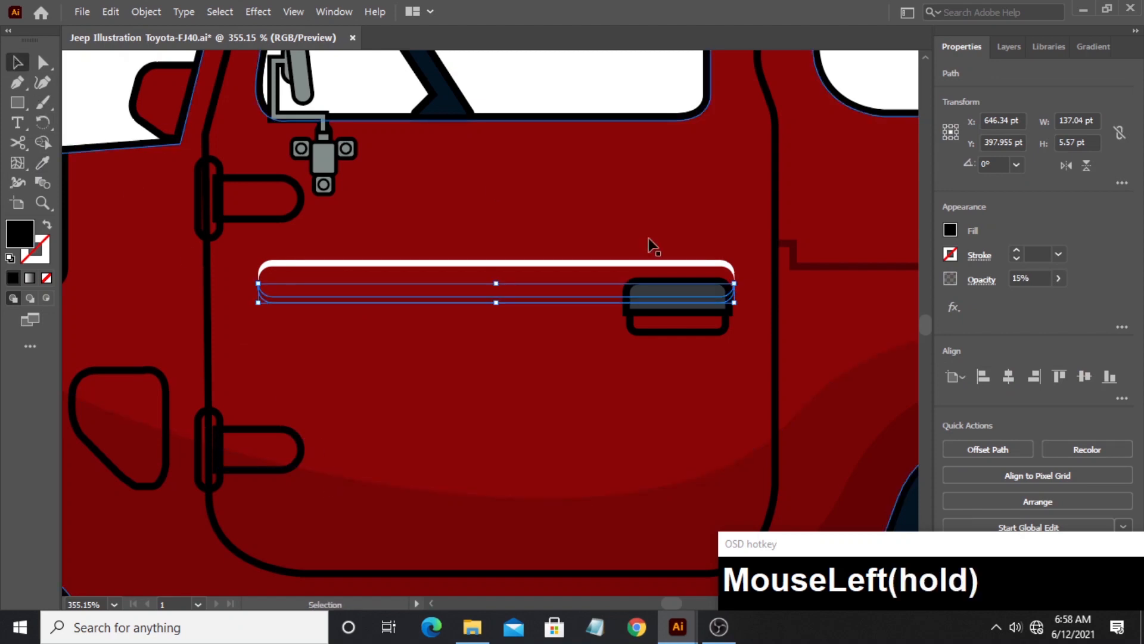
pyautogui.click(1020, 280)
pyautogui.moveTo(1035, 278); pyautogui.dragTo(999, 276)
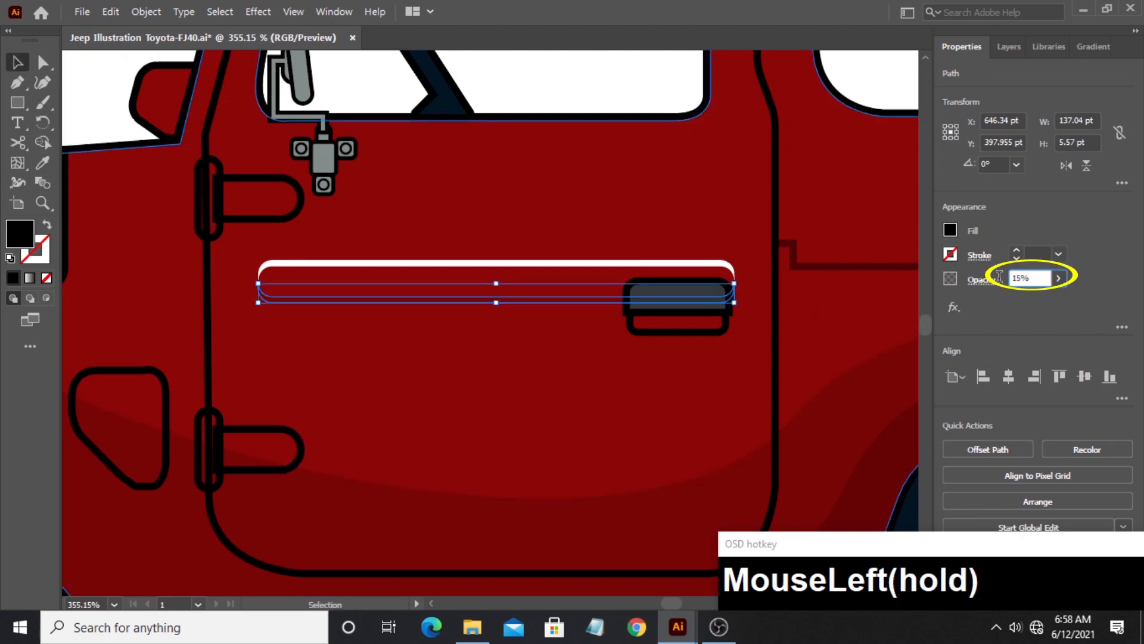
pyautogui.press('BackSpace')
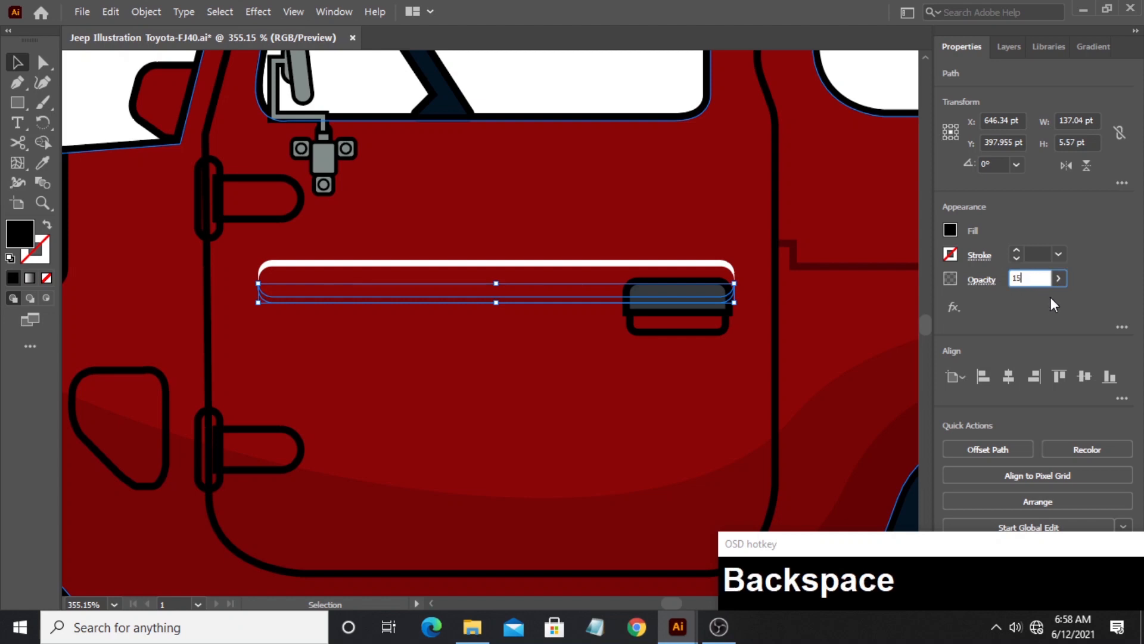
pyautogui.write('30')
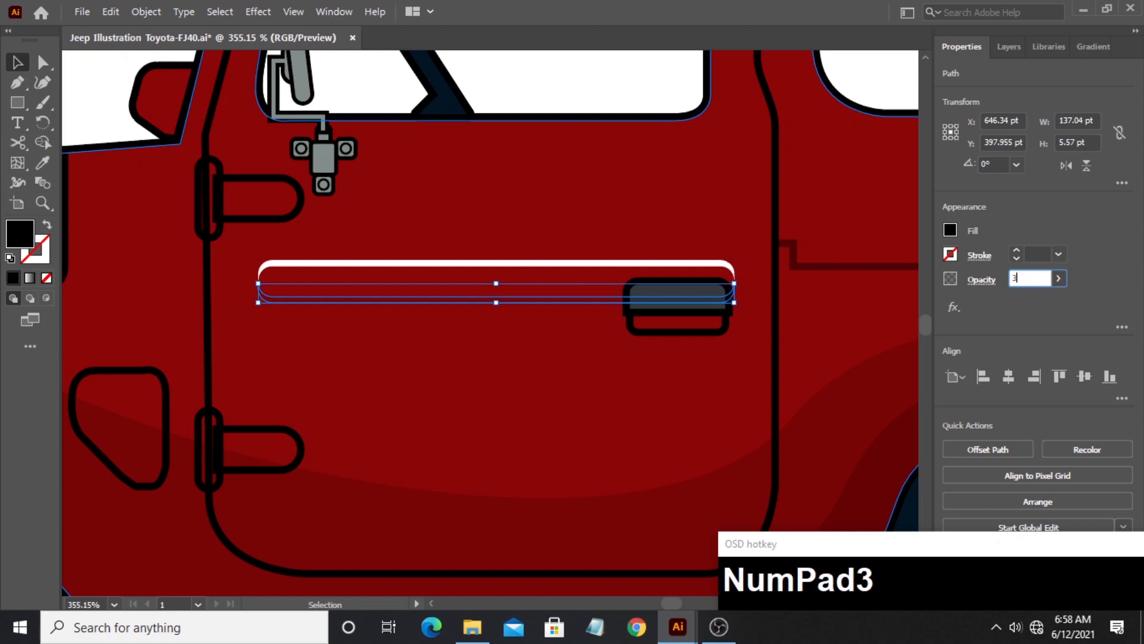
pyautogui.click(1044, 304)
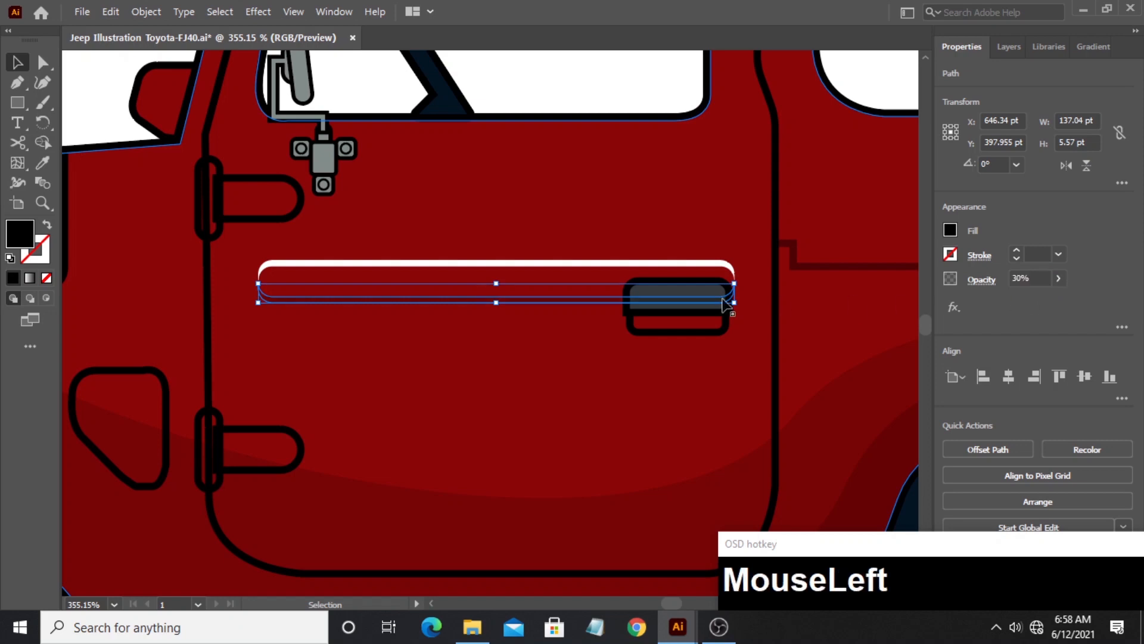
# - Set the white upper door strip's opacity to 50%
pyautogui.click(564, 277)
pyautogui.click(1022, 278)
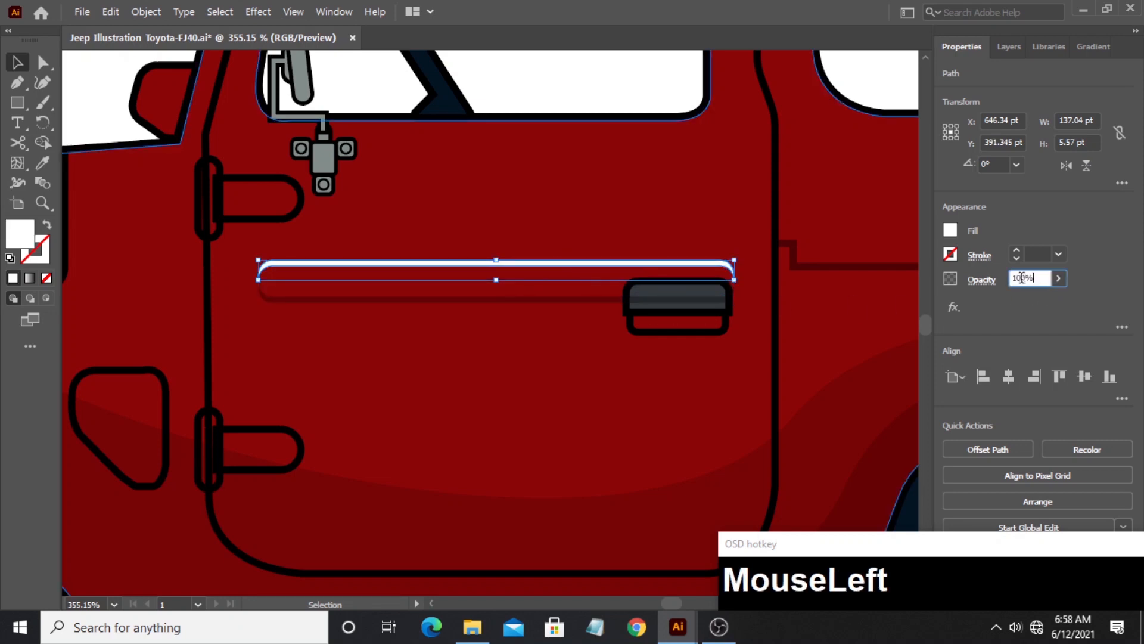
pyautogui.press('BackSpace')
pyautogui.press('BackSpace')
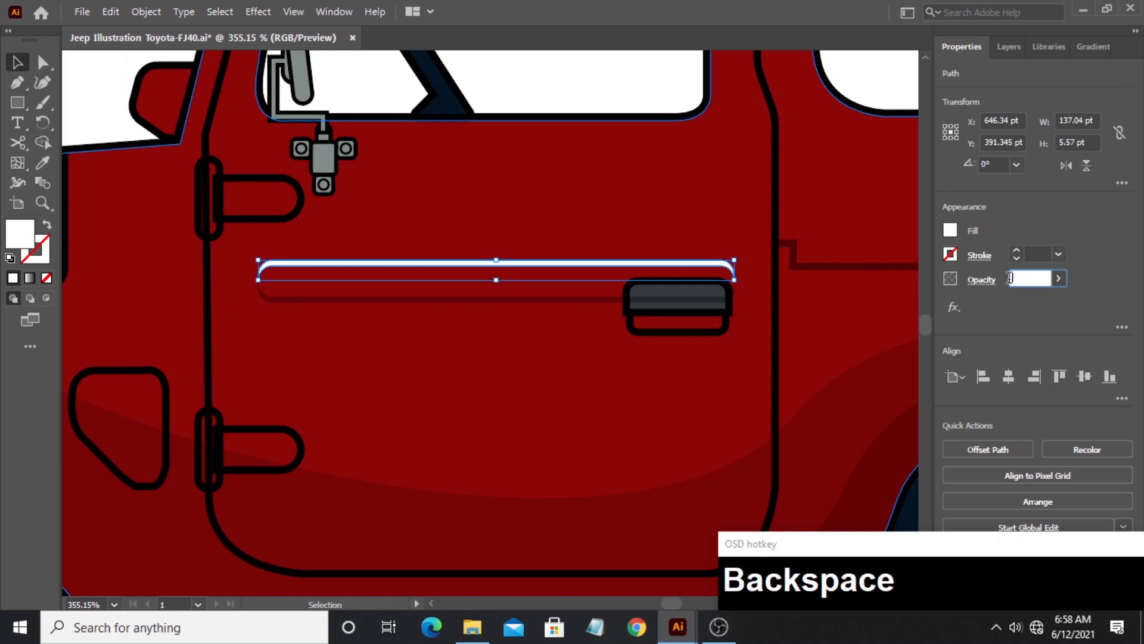
pyautogui.write('50')
pyautogui.press('Return')
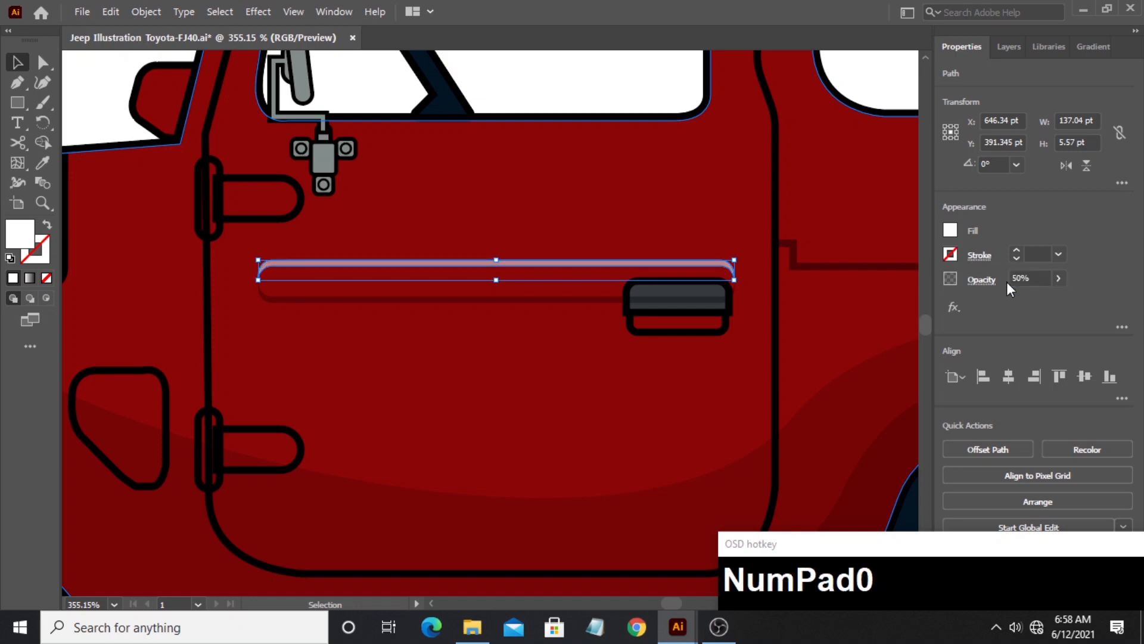
pyautogui.click(609, 390)
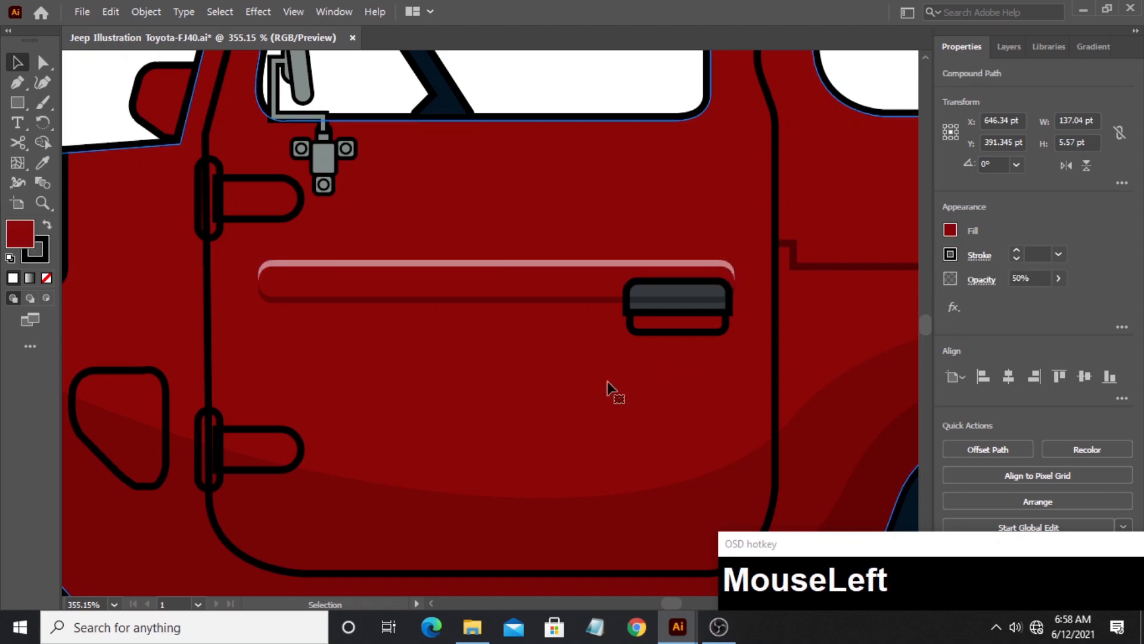
# - Bring both parts of the door handle to the front, above the door strips
pyautogui.click(656, 310)
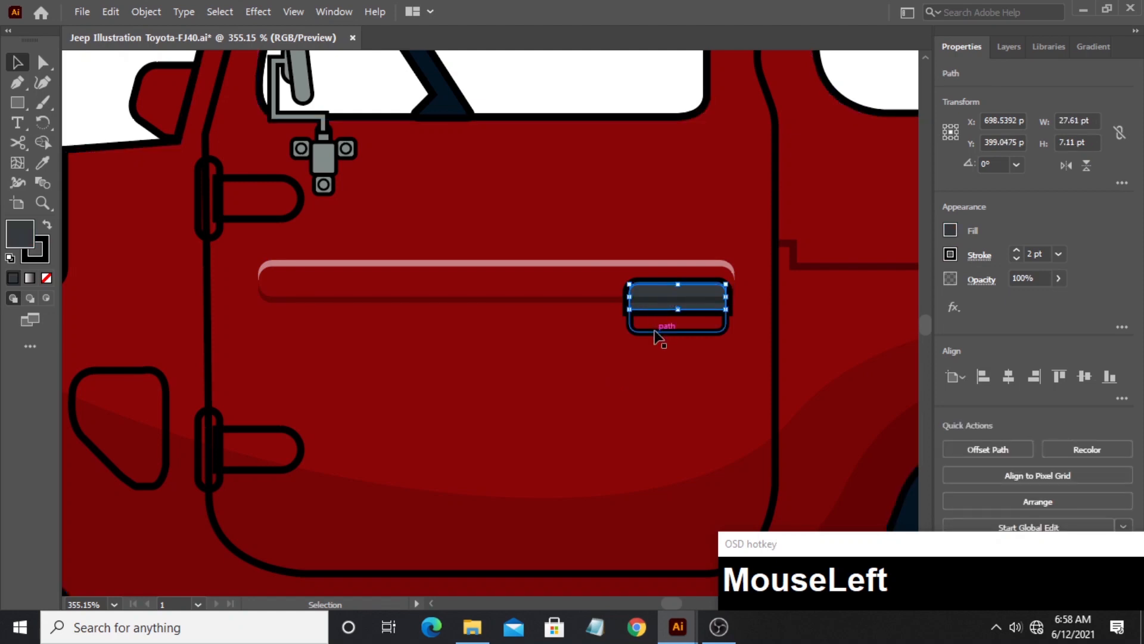
pyautogui.keyDown('shift'); pyautogui.click(658, 333); pyautogui.keyUp('shift')
pyautogui.rightClick(658, 337)
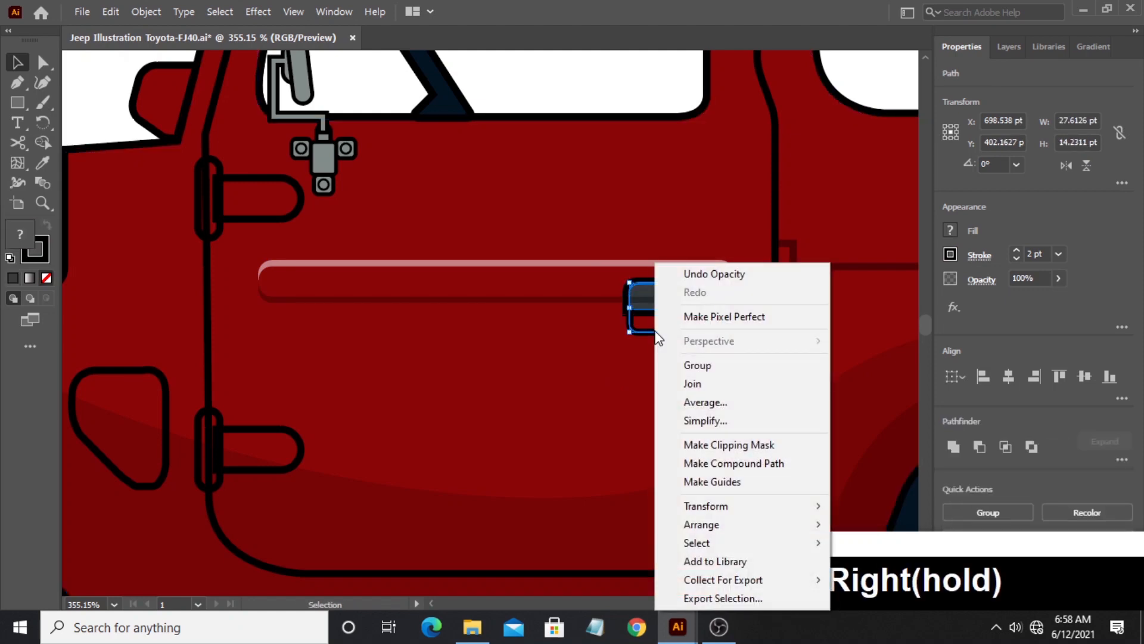
pyautogui.moveTo(700, 524)
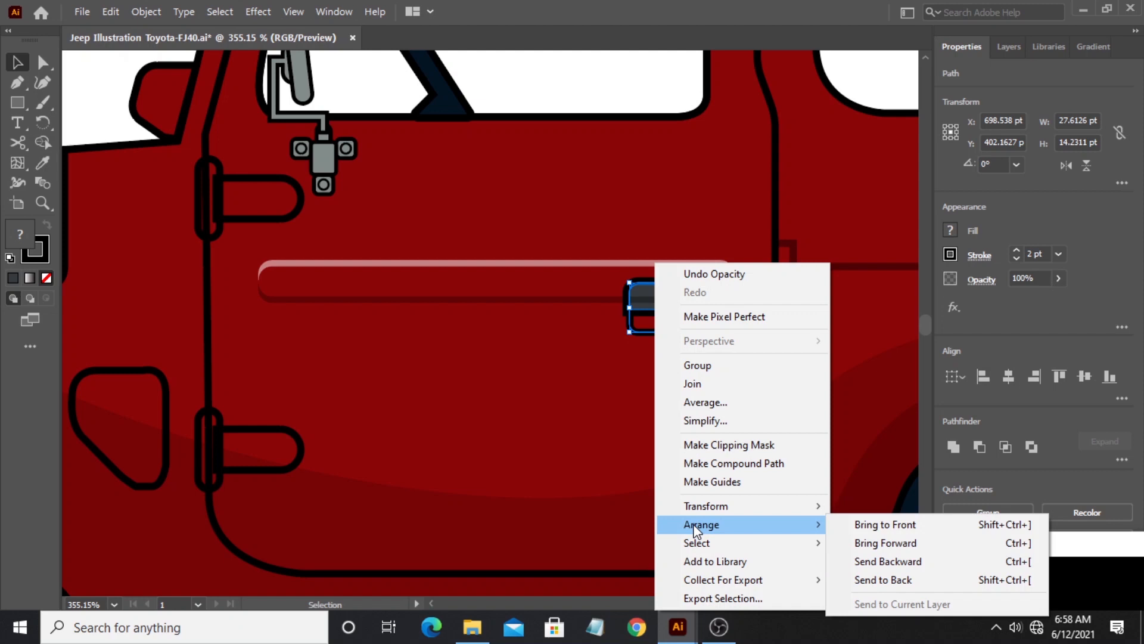
pyautogui.click(852, 526)
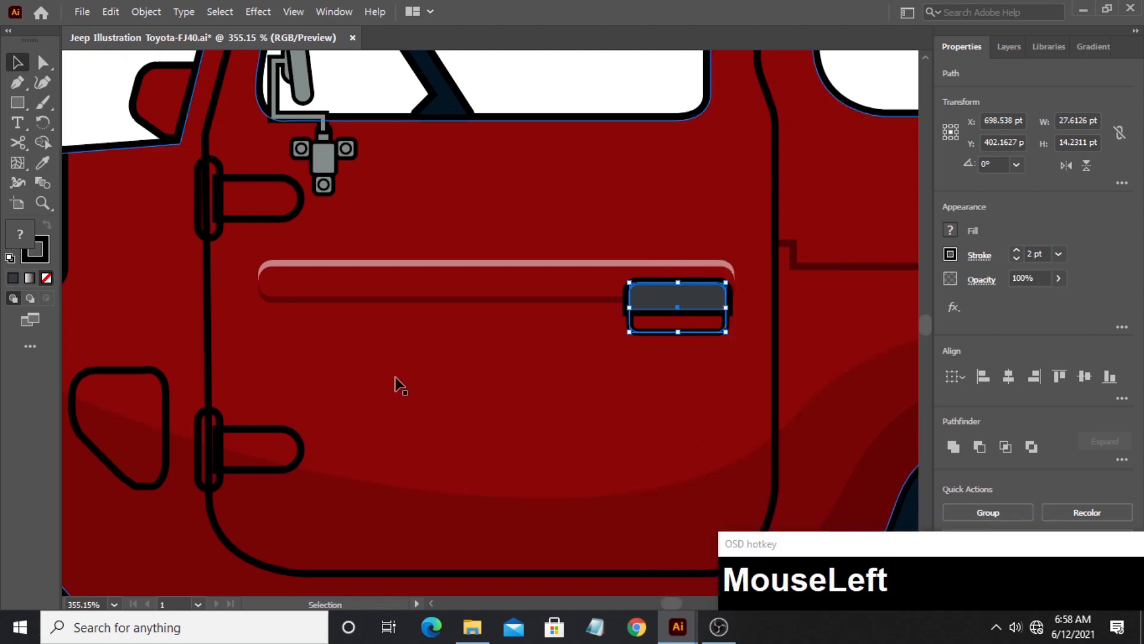
# - Duplicate the door outline and place the copy in the empty area below the jeep, between the wheels
pyautogui.click(44, 204)
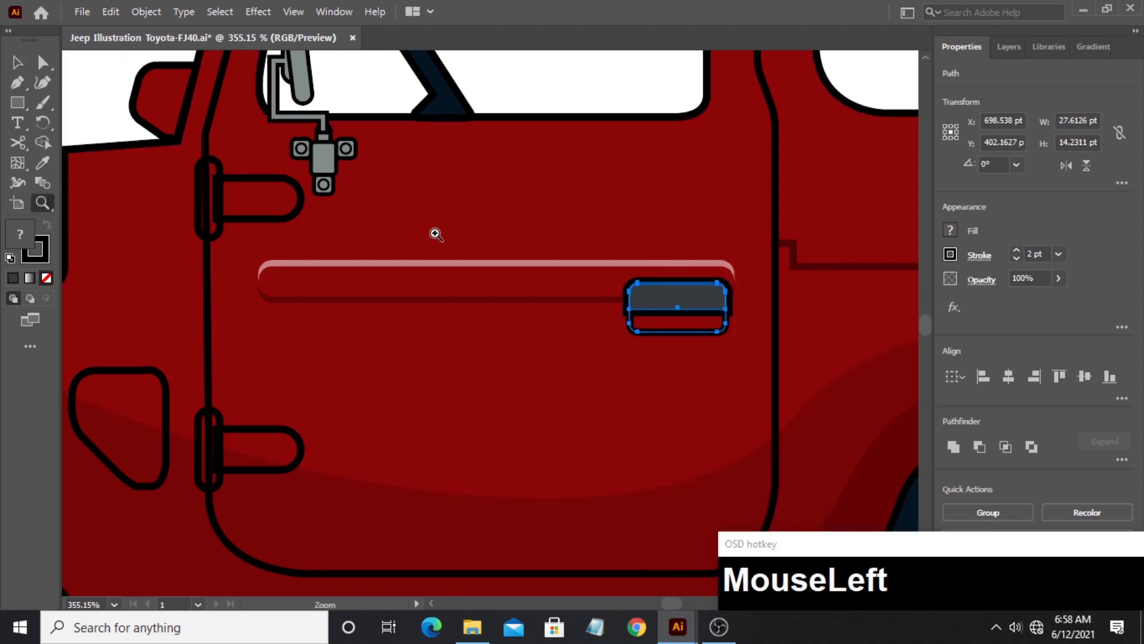
pyautogui.moveTo(435, 234); pyautogui.dragTo(623, 261)
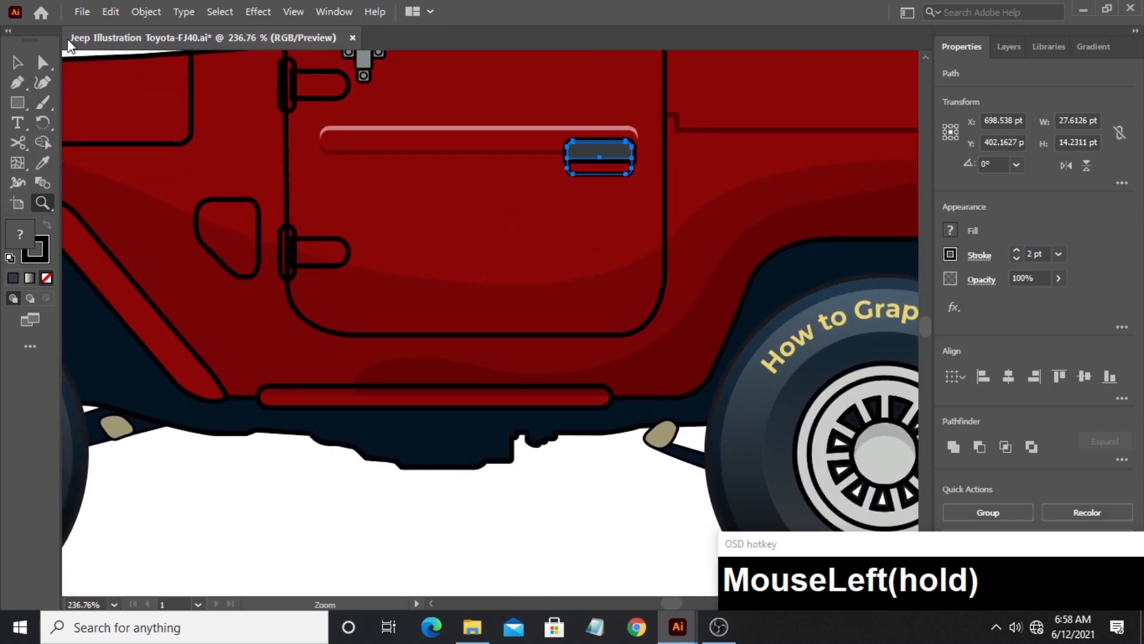
pyautogui.click(18, 62)
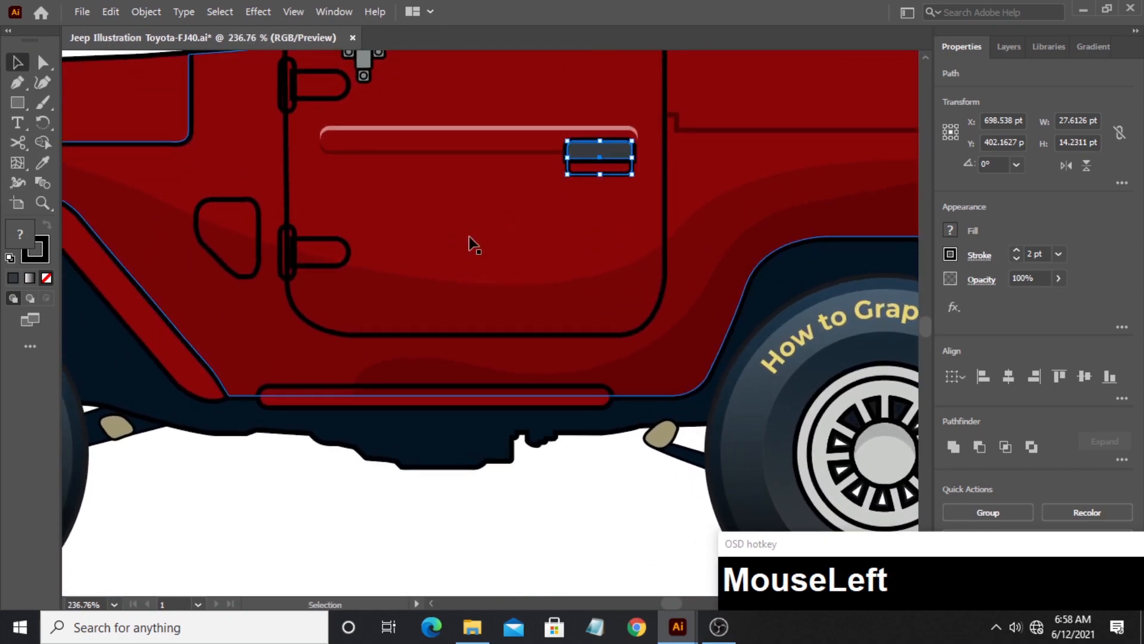
pyautogui.click(292, 203)
pyautogui.moveTo(298, 189); pyautogui.dragTo(300, 500)
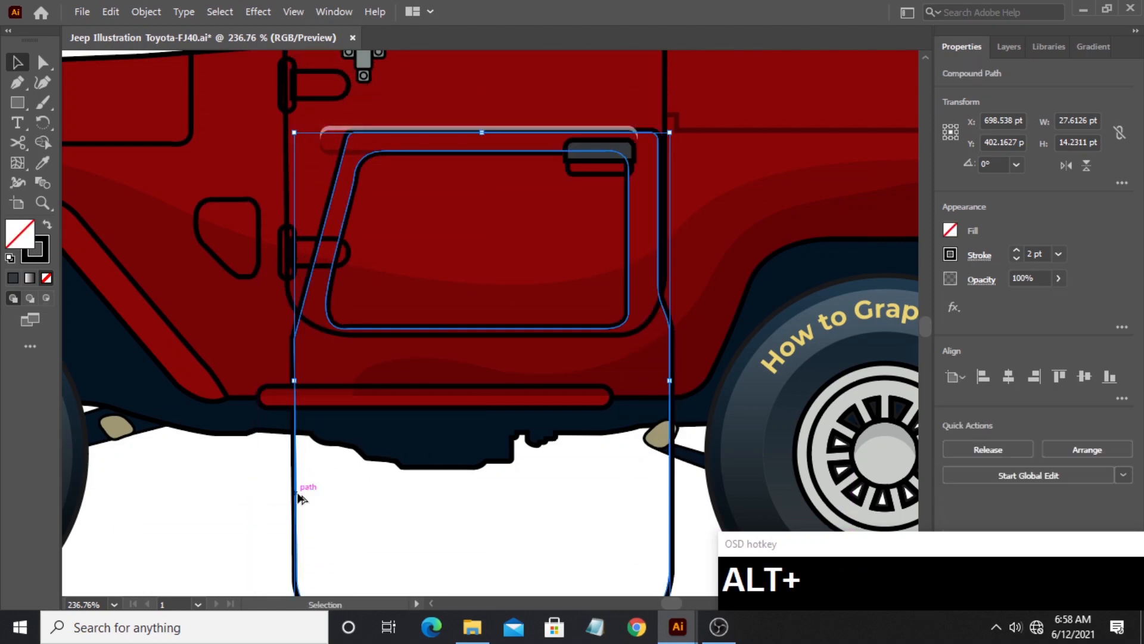
pyautogui.click(43, 203)
pyautogui.moveTo(354, 267); pyautogui.dragTo(186, 147)
pyautogui.press('v')
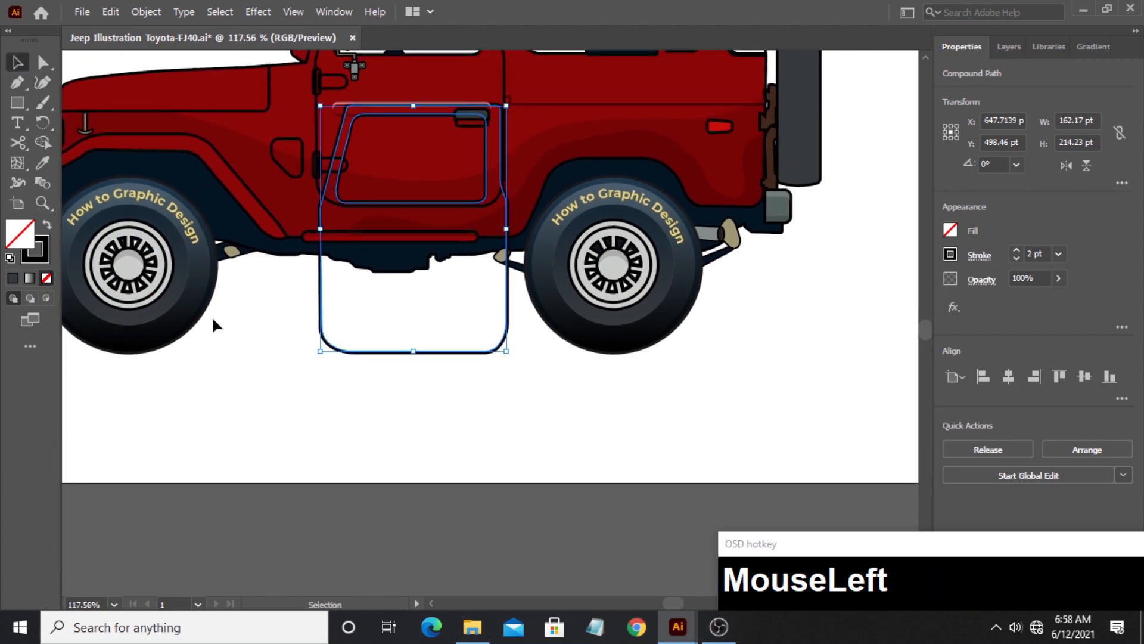
pyautogui.click(302, 315)
pyautogui.moveTo(319, 300); pyautogui.dragTo(221, 488)
pyautogui.click(416, 467)
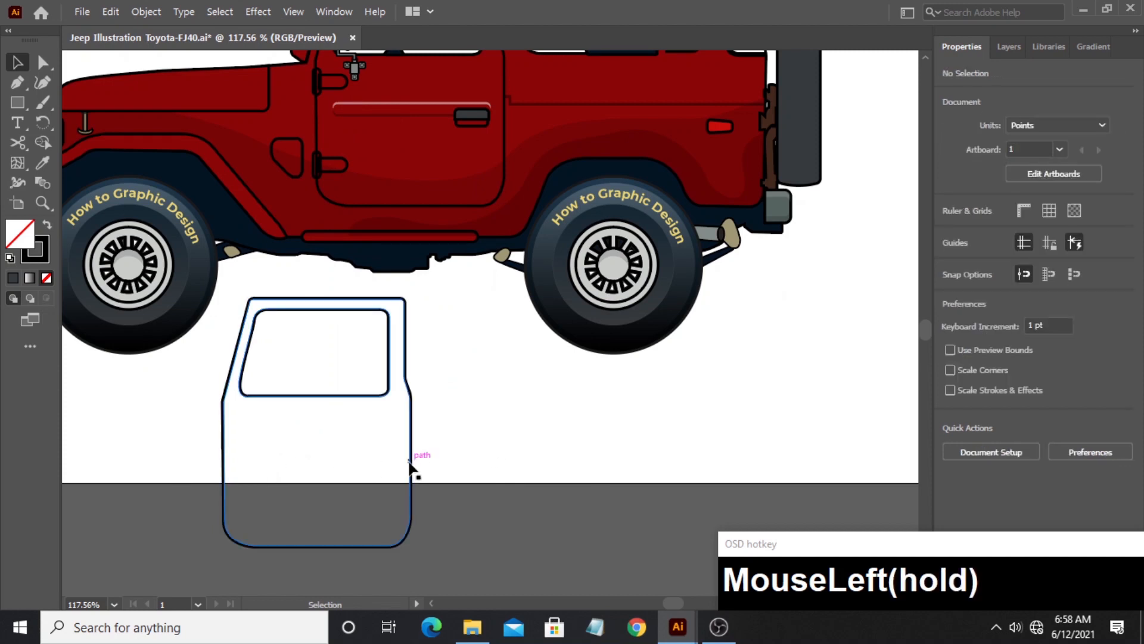
# - Duplicate the separate door outline slightly upward and nudge the new copy up another 3 pt
pyautogui.moveTo(409, 466); pyautogui.dragTo(411, 458)
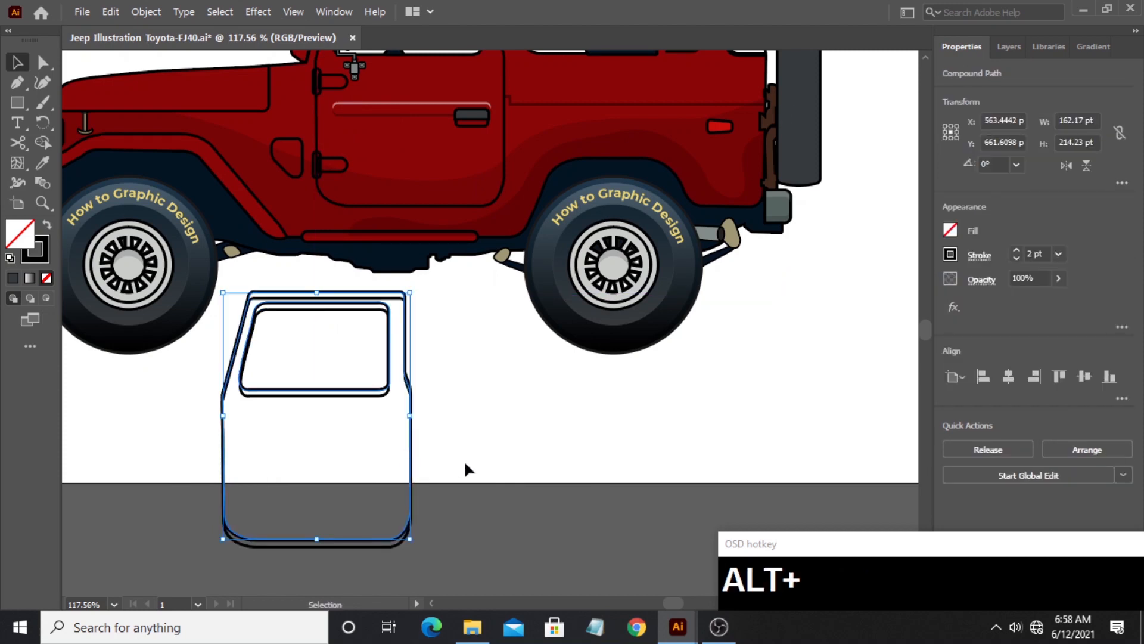
pyautogui.press('Up')
pyautogui.press('Up')
pyautogui.press('Up')
# - Trim the two overlapping door outlines with Shape Builder, keeping only the thin strip along the lower and rear edges
pyautogui.click(543, 493)
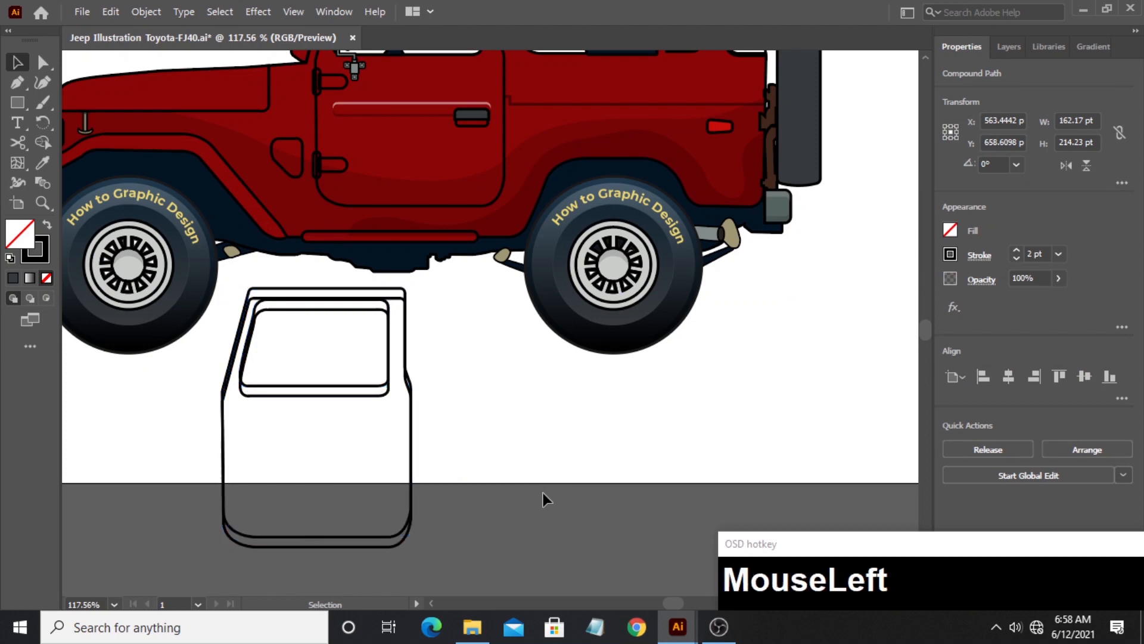
pyautogui.moveTo(409, 514); pyautogui.dragTo(349, 566)
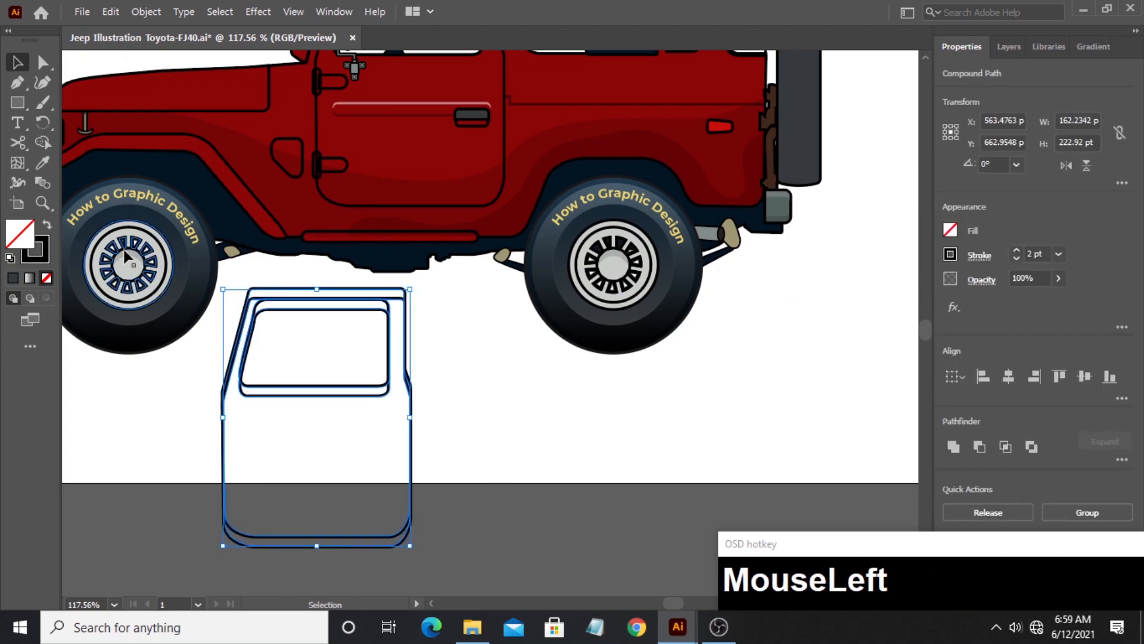
pyautogui.click(43, 143)
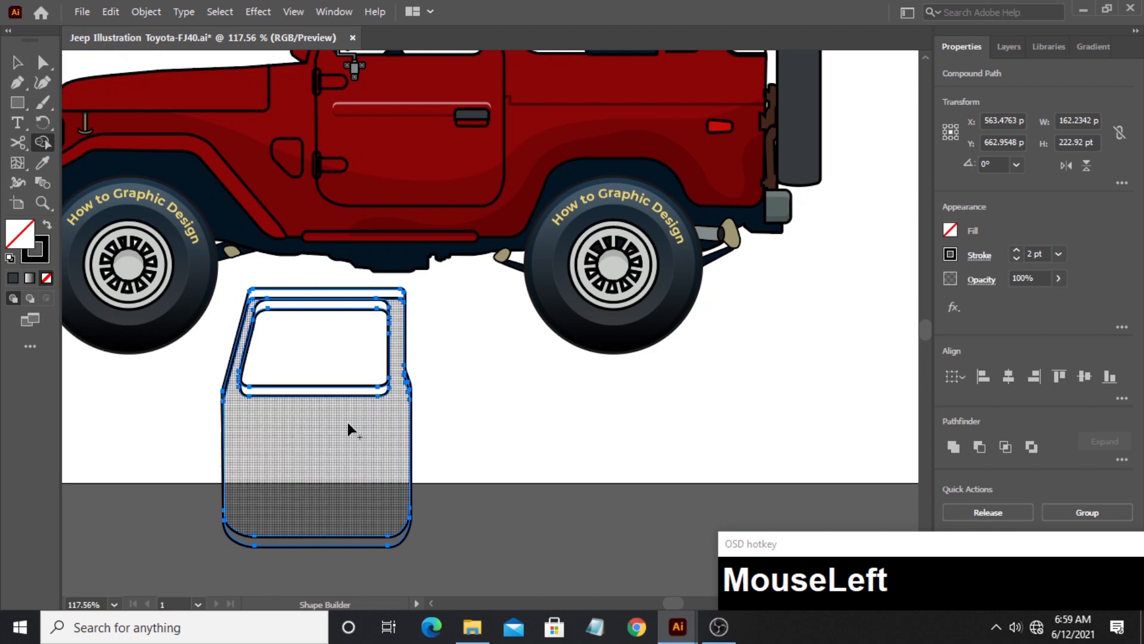
pyautogui.moveTo(343, 460)
pyautogui.mouseDown()
pyautogui.moveTo(319, 355)
pyautogui.moveTo(266, 293)
pyautogui.mouseUp()
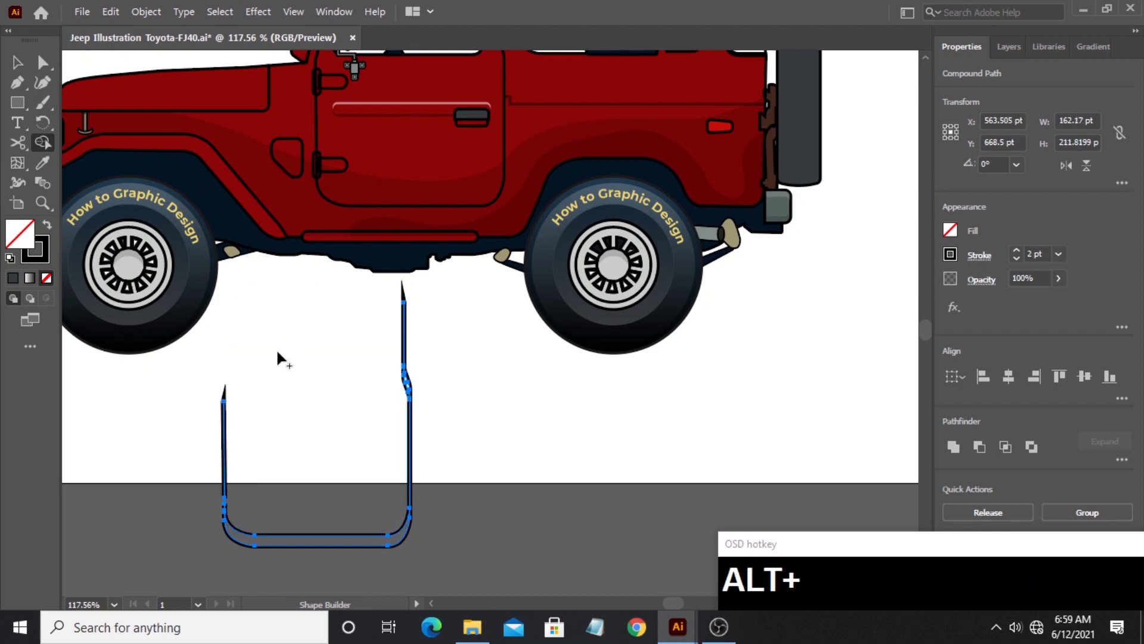
pyautogui.moveTo(365, 361)
pyautogui.mouseDown()
pyautogui.moveTo(427, 334)
pyautogui.moveTo(391, 394)
pyautogui.mouseUp()
pyautogui.moveTo(284, 406)
pyautogui.mouseDown()
pyautogui.moveTo(268, 426)
pyautogui.moveTo(207, 445)
pyautogui.moveTo(209, 506)
pyautogui.mouseUp()
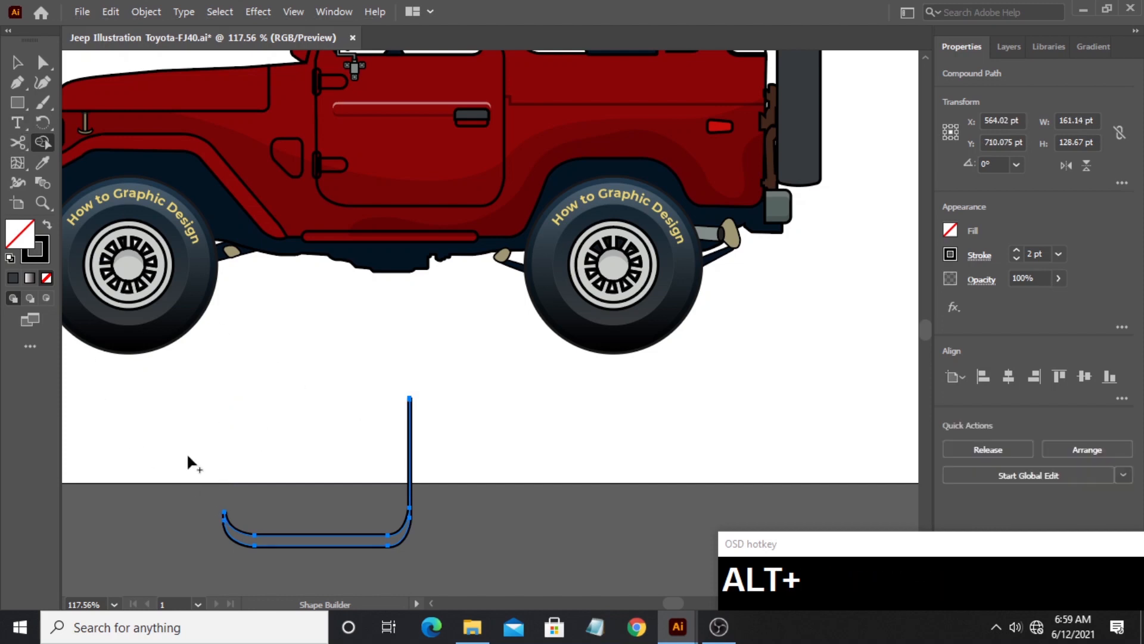
# - Give the door strip the body shadow's 15% opacity black fill and place it along the door's lower edge on the jeep
pyautogui.click(19, 63)
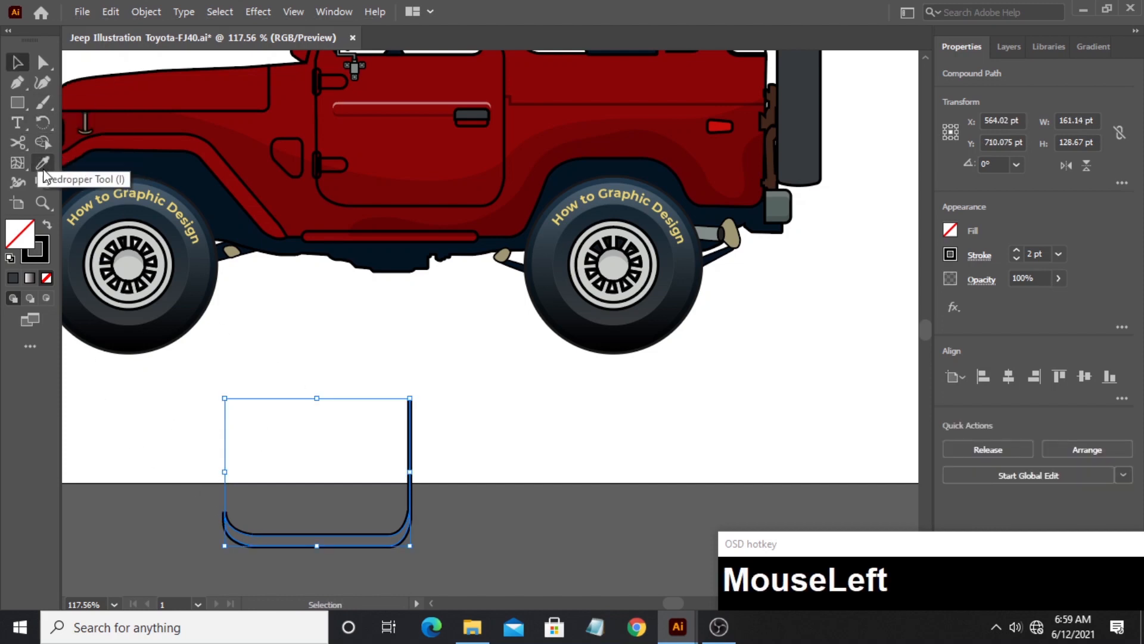
pyautogui.click(42, 163)
pyautogui.click(337, 183)
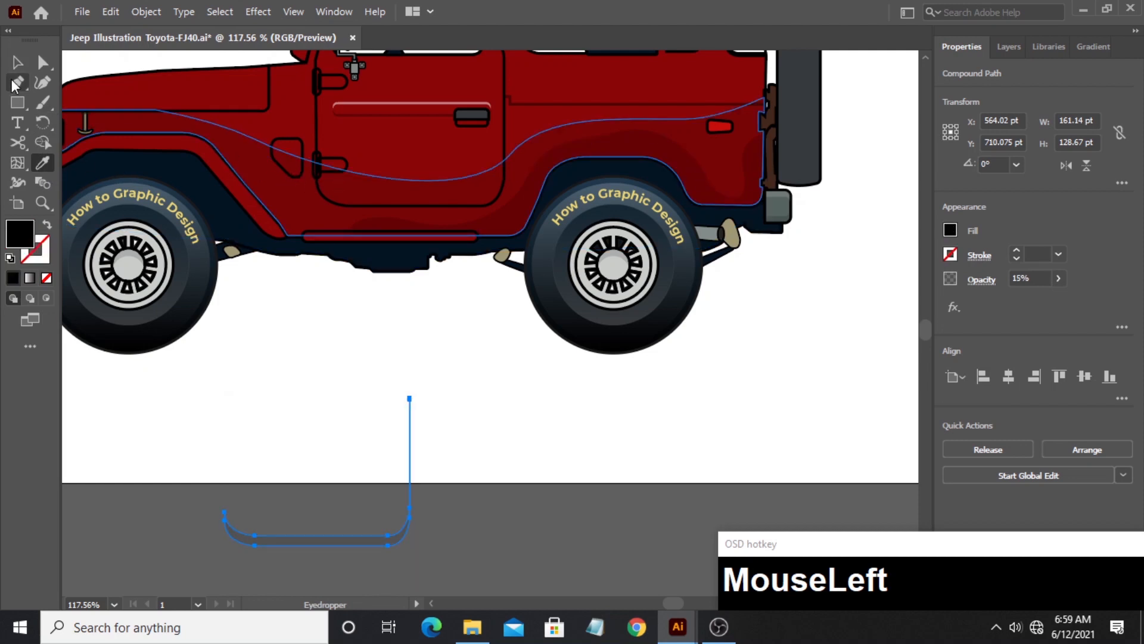
pyautogui.click(17, 63)
pyautogui.click(283, 442)
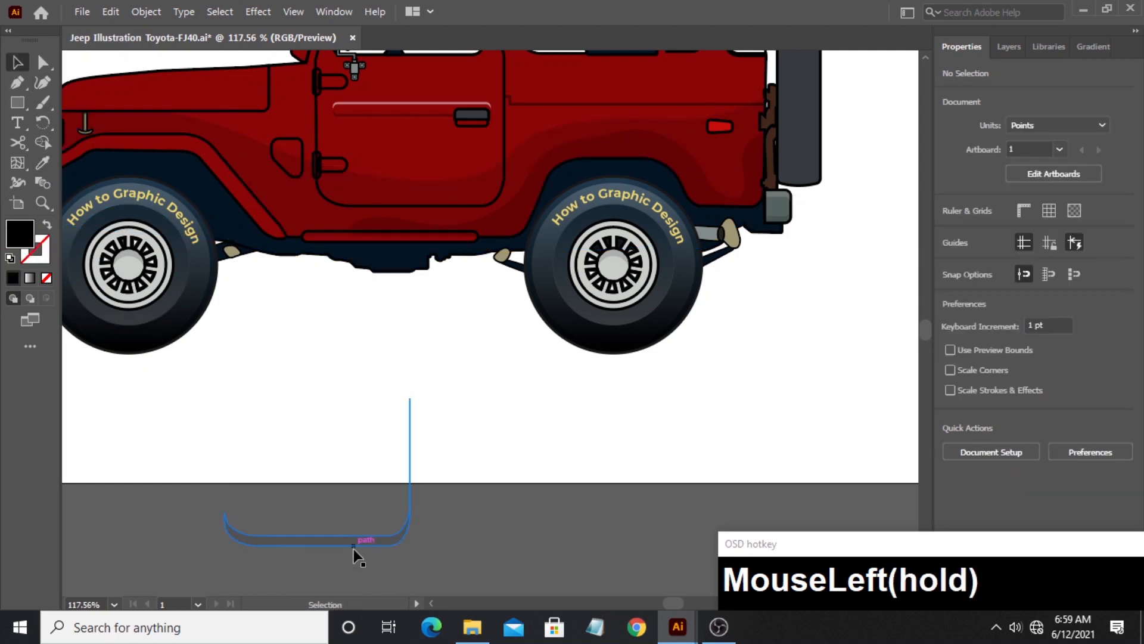
pyautogui.moveTo(356, 556); pyautogui.dragTo(448, 213)
pyautogui.click(426, 374)
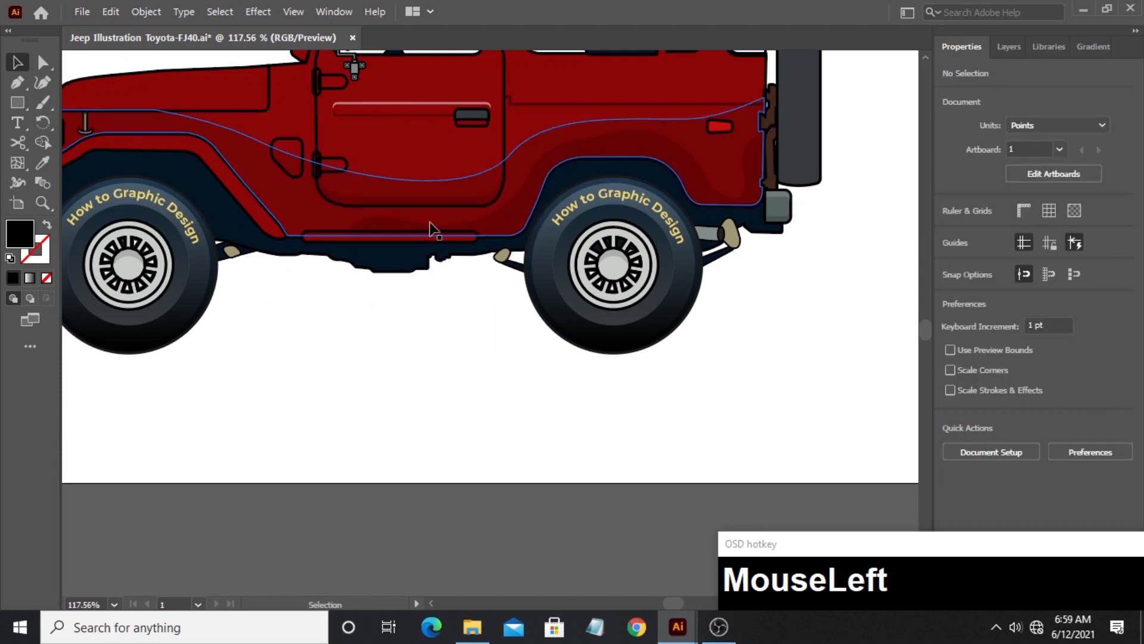
# - Draw a narrow upright black rectangle about 2 × 9.6 pt on the side panel of the hood
pyautogui.click(42, 203)
pyautogui.moveTo(321, 138); pyautogui.dragTo(647, 387)
pyautogui.press('space')
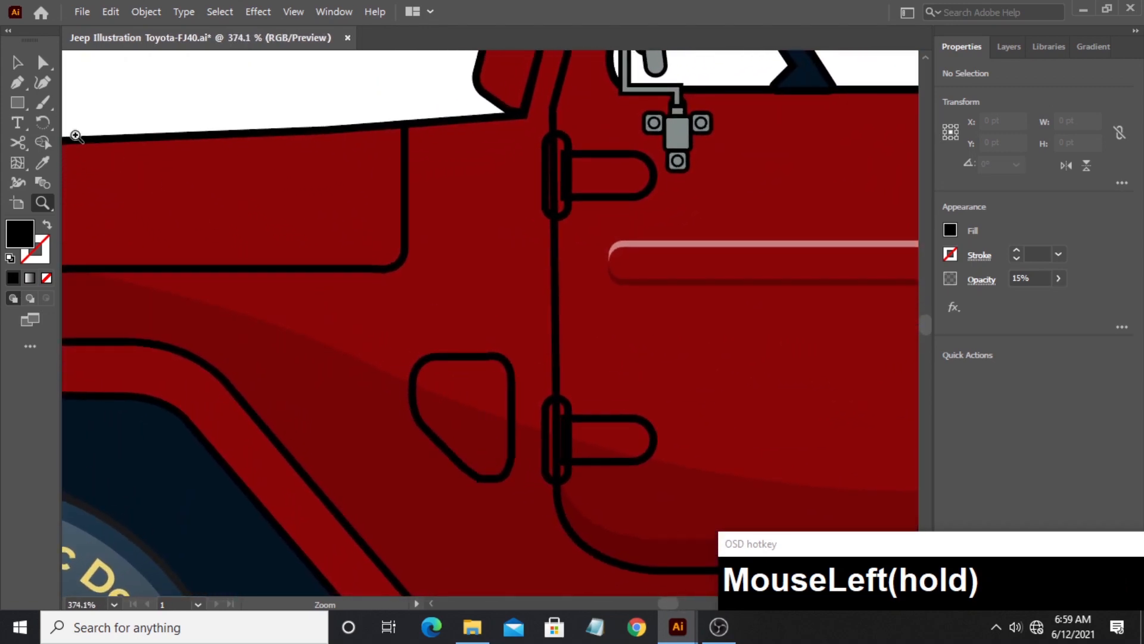
pyautogui.click(19, 103)
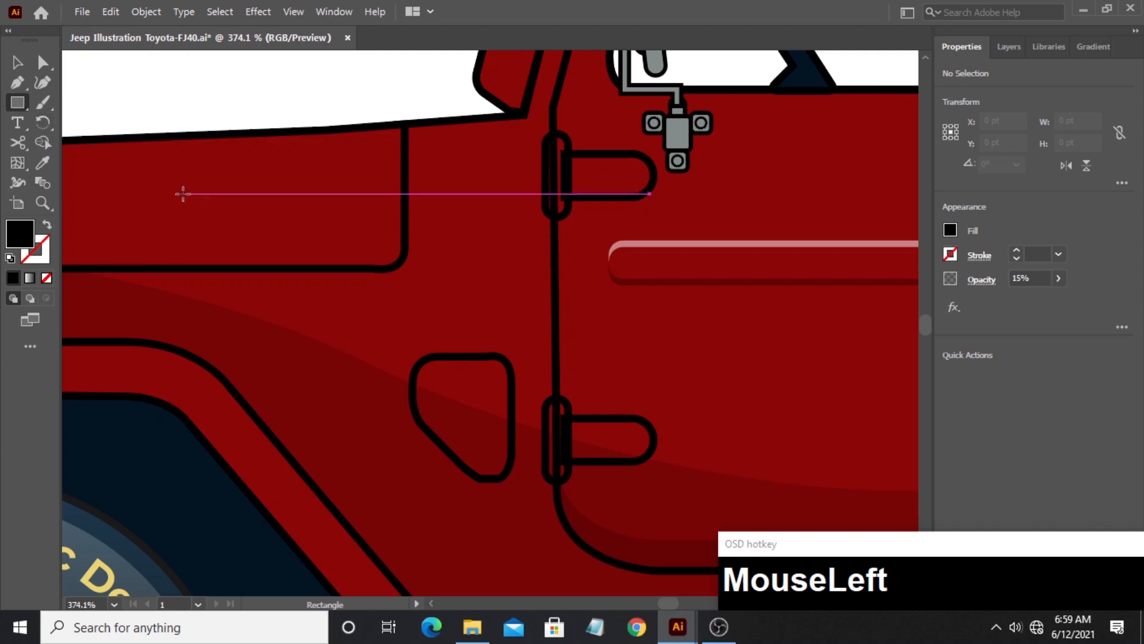
pyautogui.moveTo(174, 161); pyautogui.dragTo(182, 193)
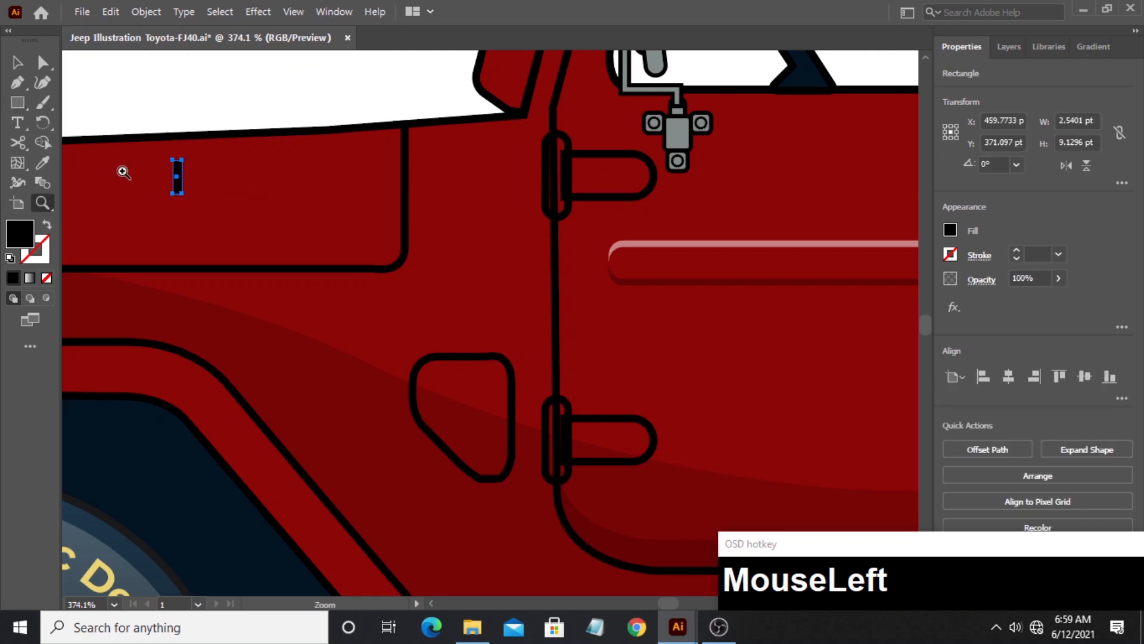
pyautogui.moveTo(138, 142); pyautogui.dragTo(307, 161)
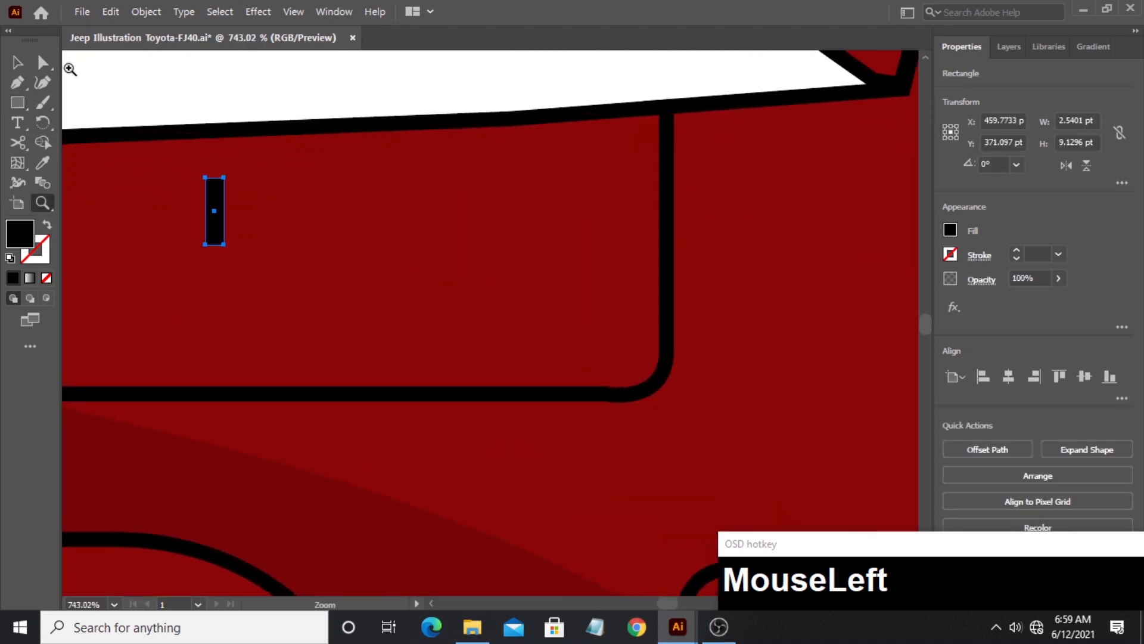
pyautogui.moveTo(207, 190); pyautogui.dragTo(218, 259)
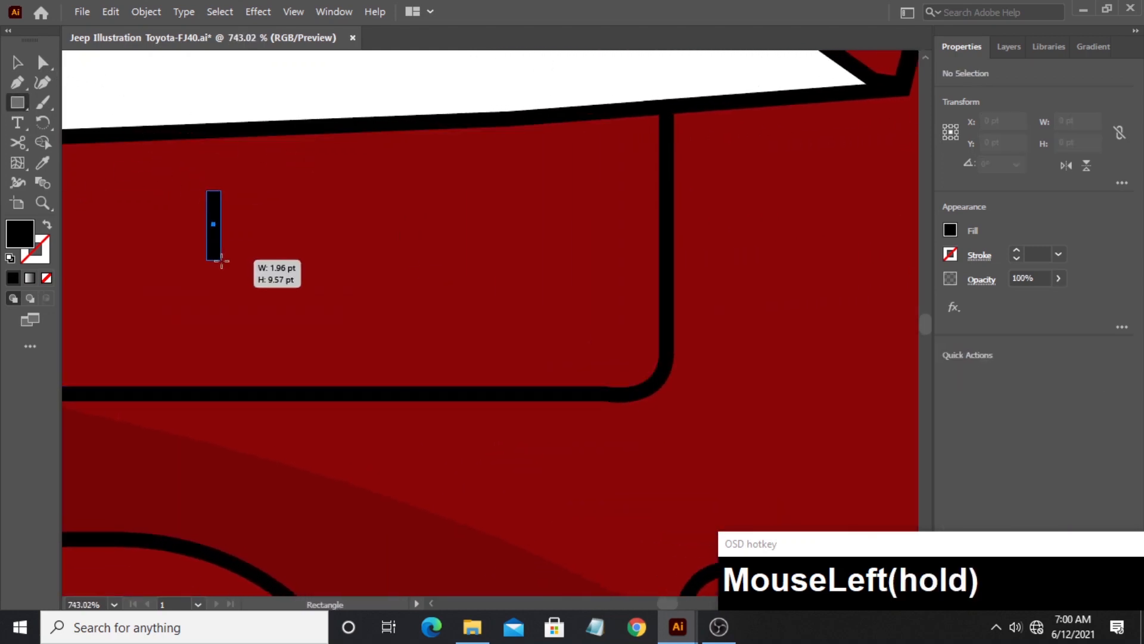
pyautogui.moveTo(221, 261); pyautogui.dragTo(221, 261)
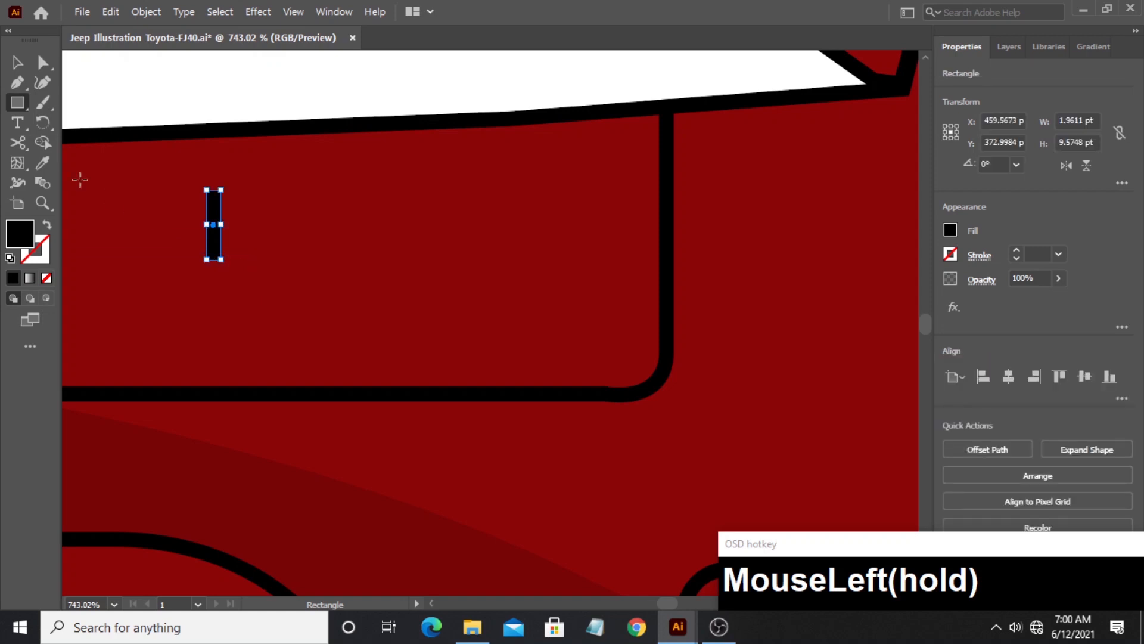
# - Fully round the corners of the narrow black rectangle to form a vent bar
pyautogui.click(43, 61)
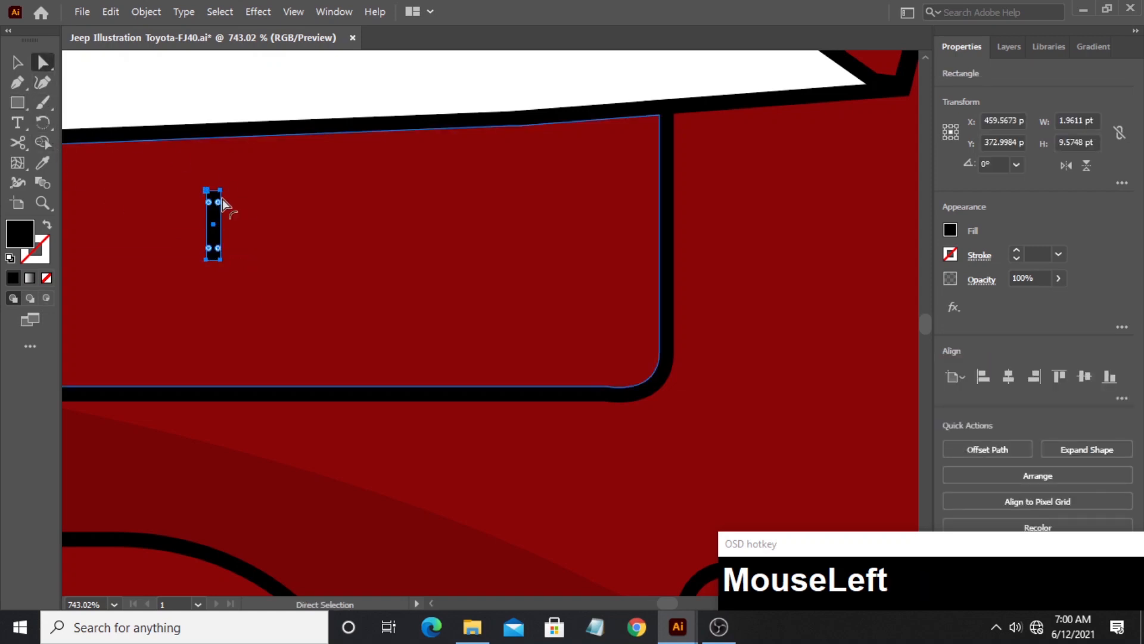
pyautogui.moveTo(217, 202); pyautogui.dragTo(213, 219)
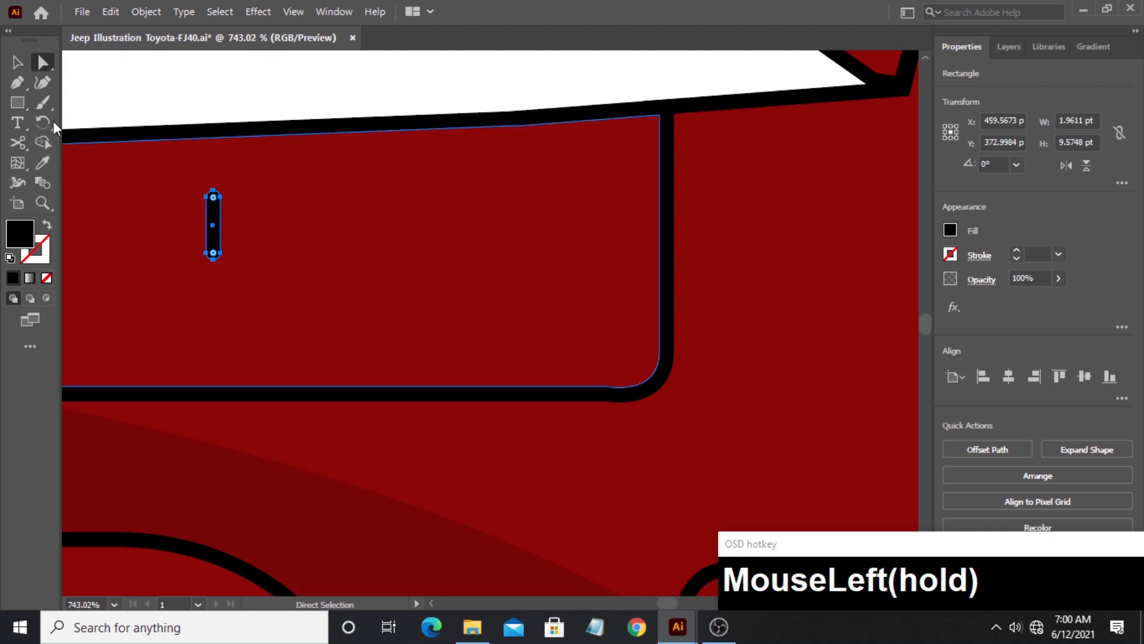
pyautogui.click(18, 63)
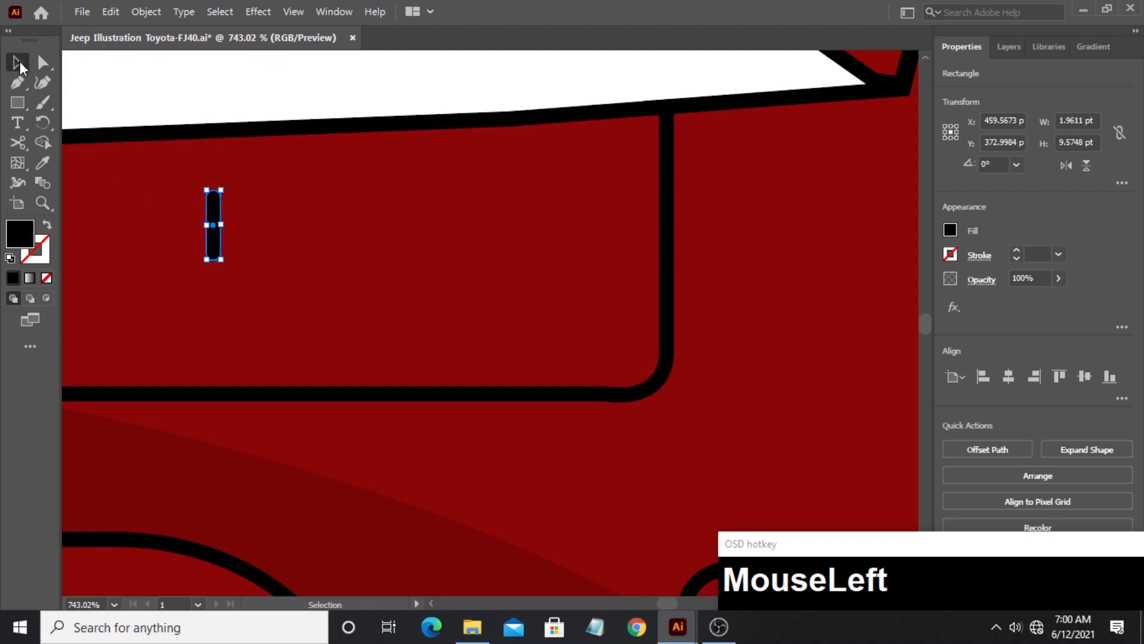
pyautogui.click(234, 118)
# - Duplicate the vent bar about 3.1 pt toward the door and repeat the copy to make an evenly spaced row of eleven bars
pyautogui.click(219, 246)
pyautogui.moveTo(218, 249); pyautogui.dragTo(245, 248)
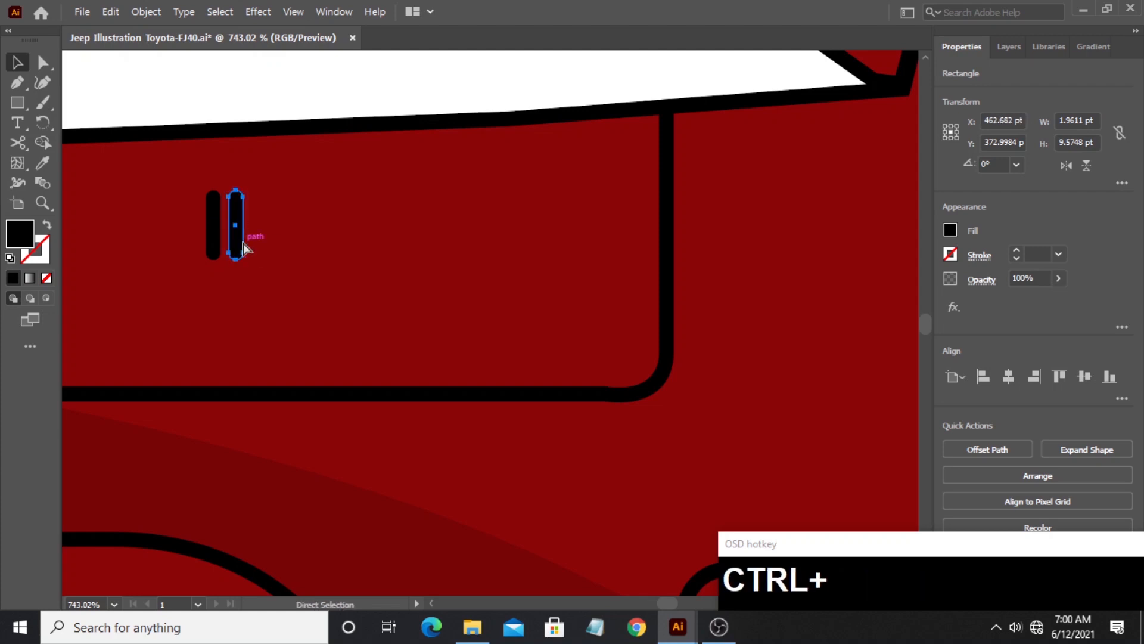
pyautogui.hotkey('ctrl', 'd')
pyautogui.hotkey('ctrl', 'd')
pyautogui.hotkey('ctrl', 'd')
pyautogui.hotkey('ctrl', 'd')
pyautogui.hotkey('ctrl', 'd')
pyautogui.hotkey('ctrl', 'd')
pyautogui.hotkey('ctrl', 'd')
pyautogui.hotkey('ctrl', 'd')
pyautogui.hotkey('ctrl', 'd')
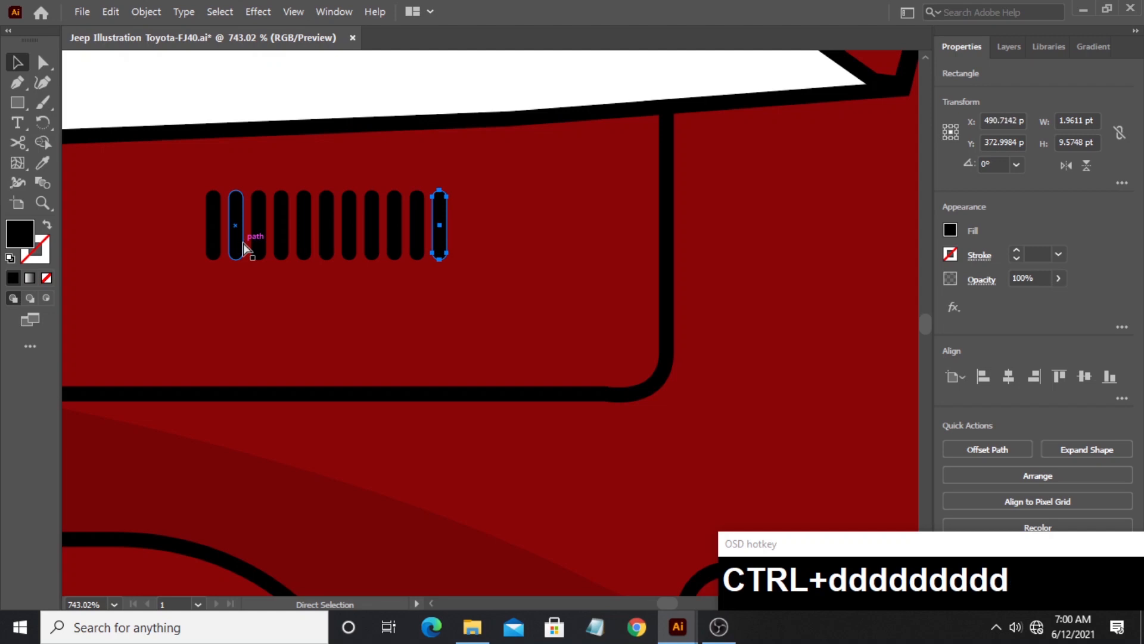
pyautogui.click(174, 84)
# - Resize the vent bars from their upper ends so they grow progressively taller toward the door, the tallest about 14.65 pt
pyautogui.click(440, 225)
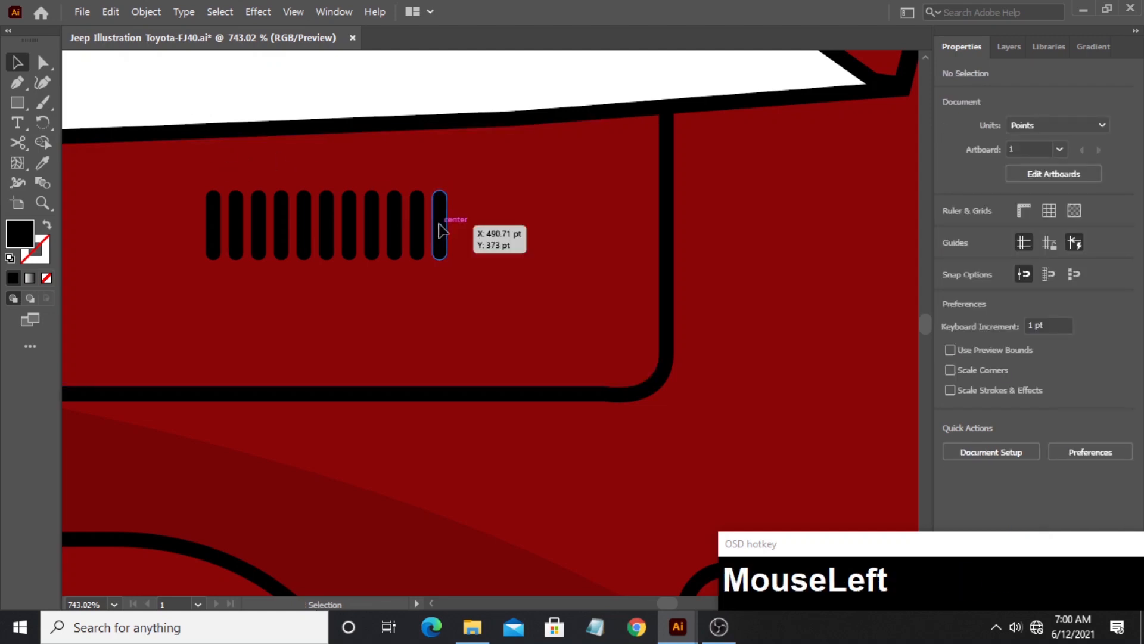
pyautogui.moveTo(447, 190); pyautogui.dragTo(380, 183)
pyautogui.click(419, 208)
pyautogui.click(395, 207)
pyautogui.click(373, 208)
pyautogui.click(396, 206)
pyautogui.moveTo(402, 184); pyautogui.dragTo(425, 173)
pyautogui.click(418, 203)
pyautogui.click(349, 212)
pyautogui.click(213, 213)
pyautogui.moveTo(220, 190); pyautogui.dragTo(244, 197)
pyautogui.click(236, 209)
pyautogui.click(259, 209)
pyautogui.click(305, 209)
pyautogui.click(353, 208)
pyautogui.moveTo(357, 190); pyautogui.dragTo(357, 183)
pyautogui.click(327, 207)
pyautogui.moveTo(333, 190); pyautogui.dragTo(356, 178)
pyautogui.click(304, 207)
pyautogui.click(282, 208)
pyautogui.click(305, 205)
pyautogui.click(350, 209)
pyautogui.click(327, 208)
pyautogui.moveTo(334, 183); pyautogui.dragTo(379, 173)
pyautogui.click(372, 208)
pyautogui.click(394, 206)
pyautogui.moveTo(401, 177); pyautogui.dragTo(447, 153)
pyautogui.click(417, 206)
pyautogui.click(439, 206)
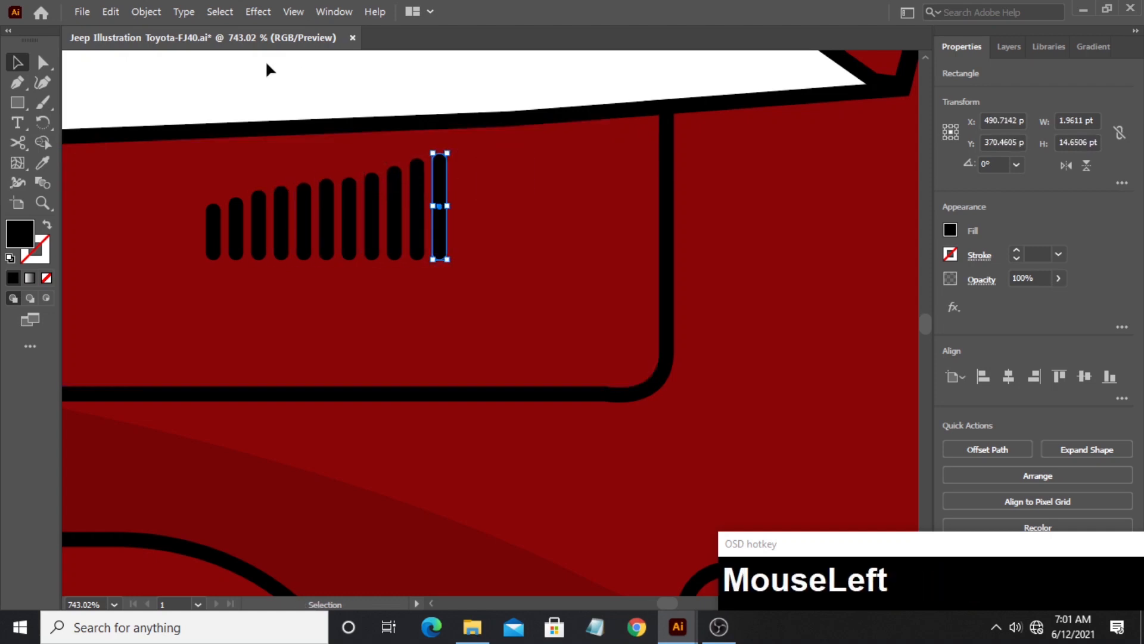
# - Set the opacity of all eleven vent bars to 60%
pyautogui.keyDown('shift'); pyautogui.click(213, 247); pyautogui.keyUp('shift')
pyautogui.keyDown('shift'); pyautogui.click(236, 246); pyautogui.keyUp('shift')
pyautogui.keyDown('shift'); pyautogui.click(258, 246); pyautogui.keyUp('shift')
pyautogui.keyDown('shift'); pyautogui.click(281, 244); pyautogui.keyUp('shift')
pyautogui.keyDown('shift'); pyautogui.click(304, 241); pyautogui.keyUp('shift')
pyautogui.keyDown('shift'); pyautogui.click(327, 238); pyautogui.keyUp('shift')
pyautogui.keyDown('shift'); pyautogui.click(348, 234); pyautogui.keyUp('shift')
pyautogui.keyDown('shift'); pyautogui.click(372, 232); pyautogui.keyUp('shift')
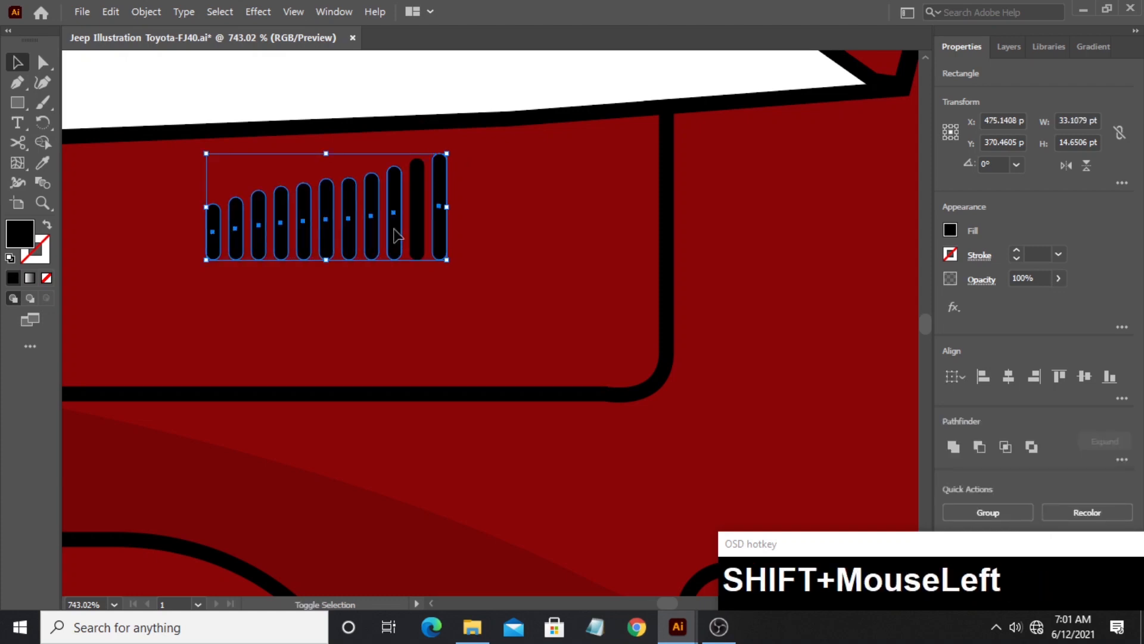
pyautogui.keyDown('shift'); pyautogui.click(417, 236); pyautogui.keyUp('shift')
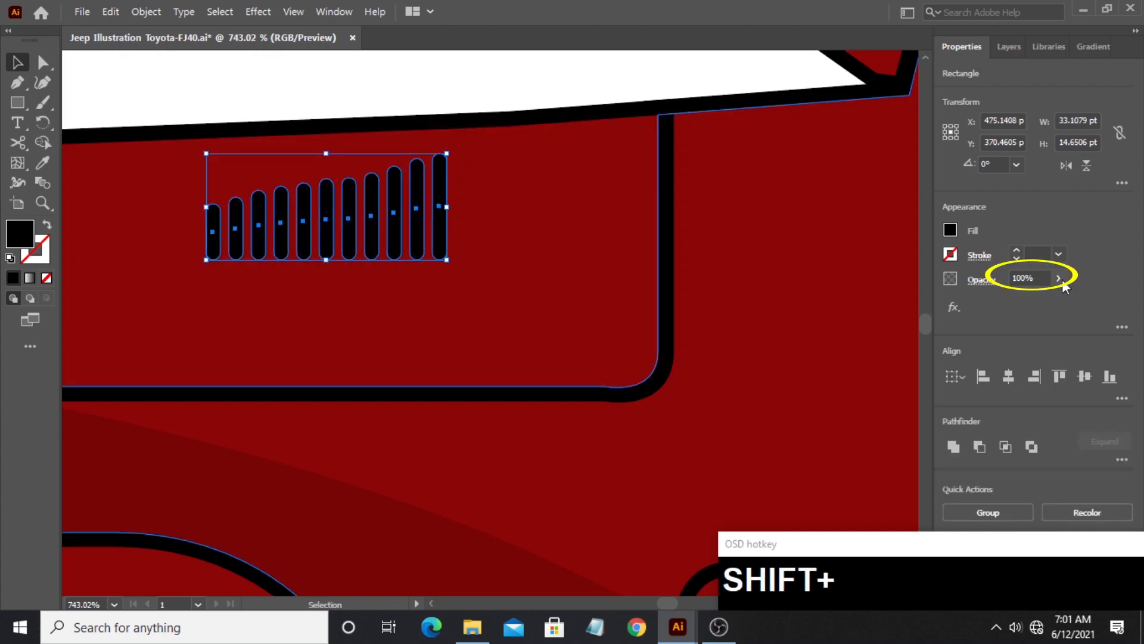
pyautogui.moveTo(1059, 278); pyautogui.dragTo(1057, 298)
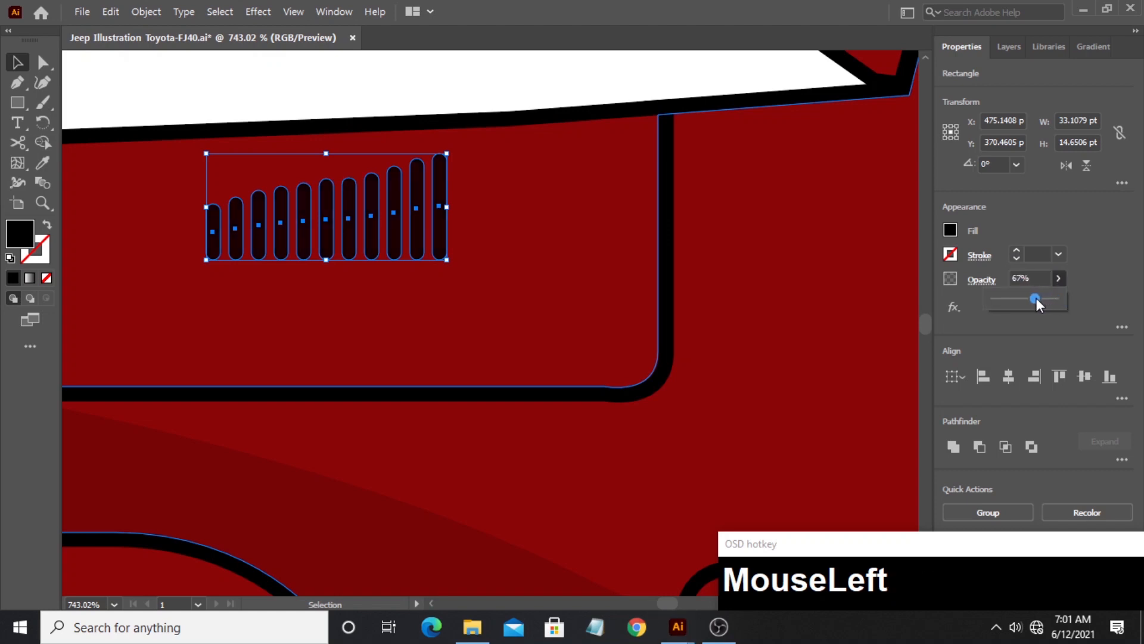
pyautogui.moveTo(1031, 298); pyautogui.dragTo(1031, 298)
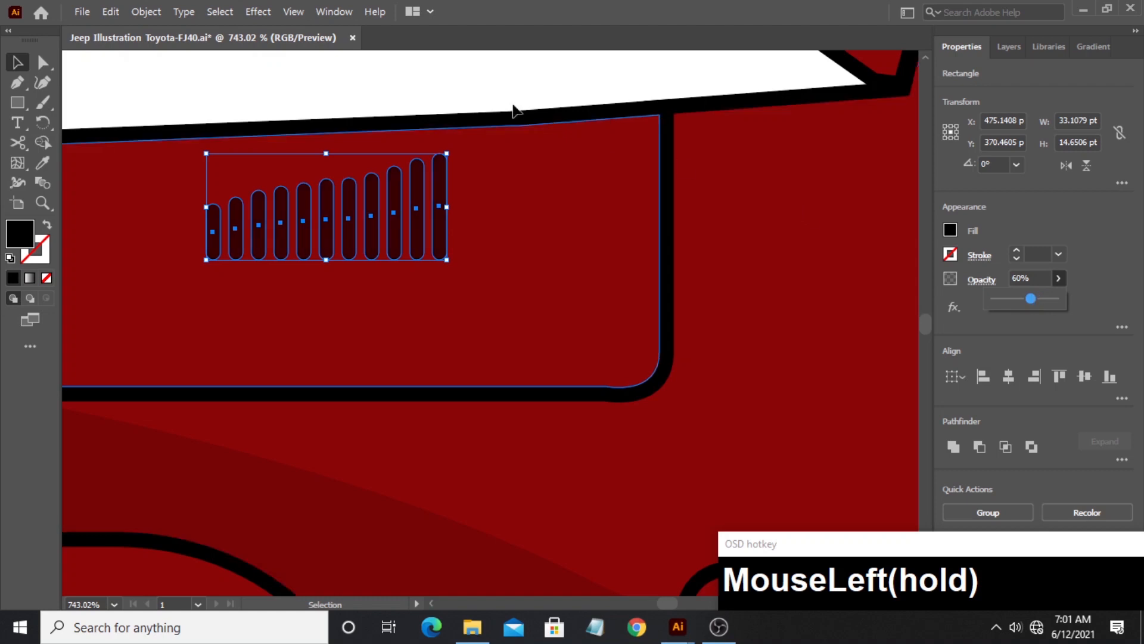
pyautogui.click(380, 84)
# - Place two slightly offset copies of the small rounded panel outline on the body area in front of it
pyautogui.click(41, 204)
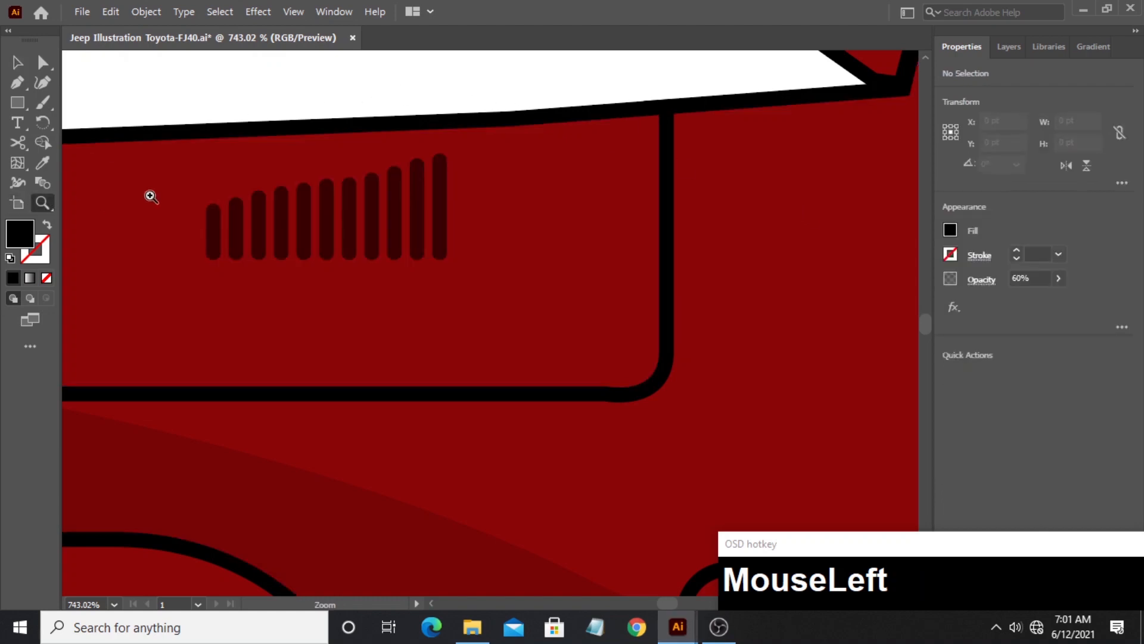
pyautogui.moveTo(377, 183); pyautogui.dragTo(54, 285)
pyautogui.press('space')
pyautogui.moveTo(383, 225); pyautogui.dragTo(187, 211)
pyautogui.moveTo(225, 324); pyautogui.dragTo(369, 338)
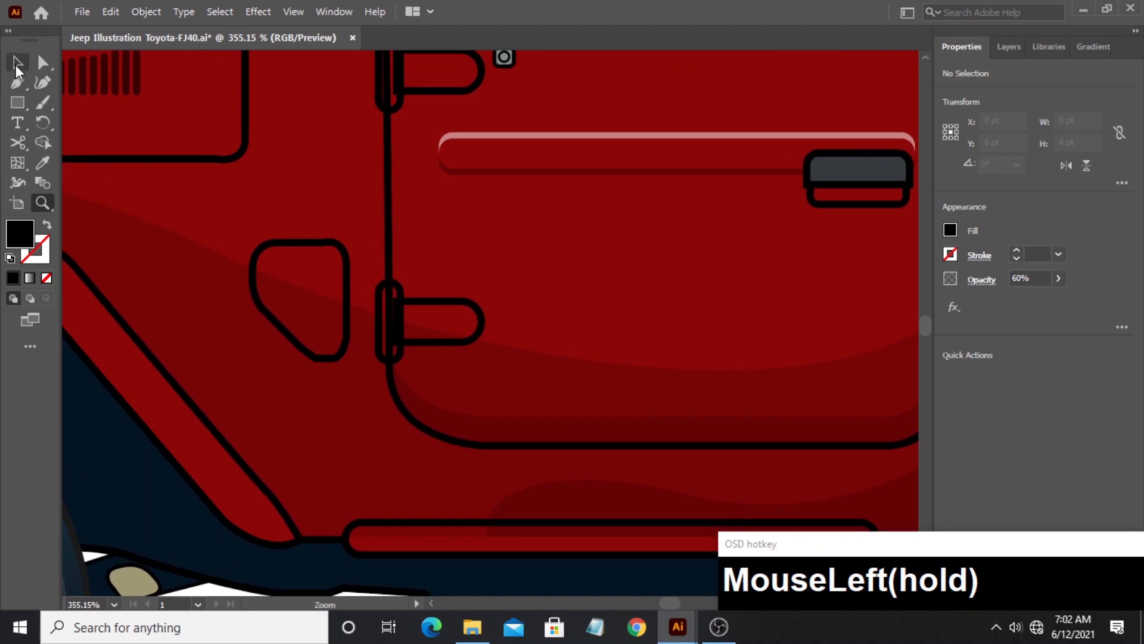
pyautogui.click(16, 65)
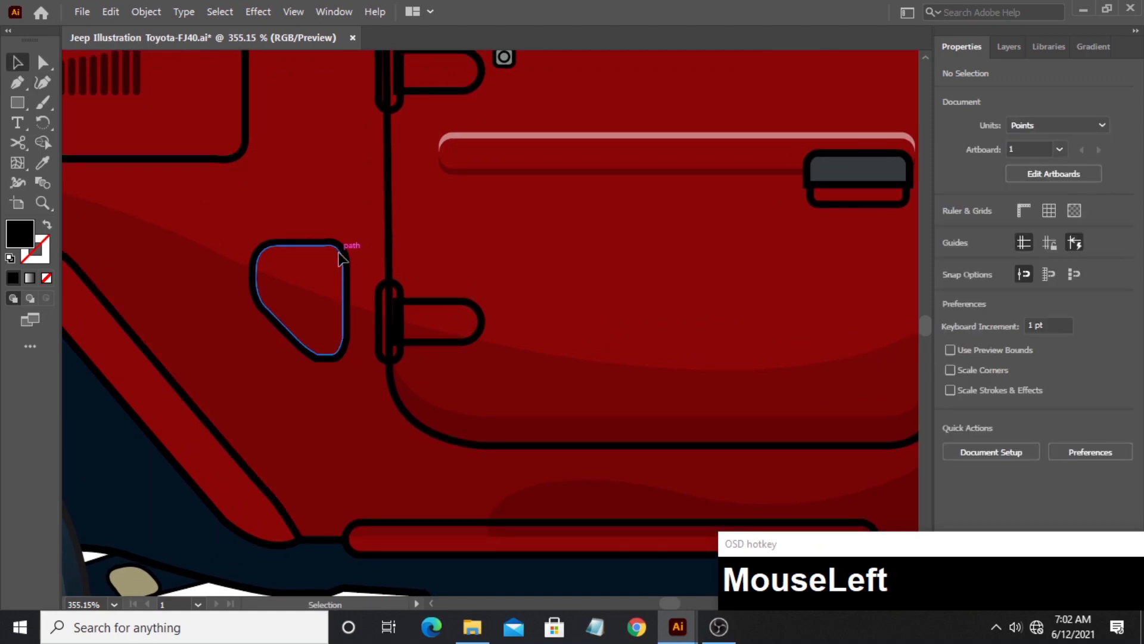
pyautogui.moveTo(338, 258); pyautogui.dragTo(179, 183)
# - Trim the two overlapping panel outlines with Shape Builder, keeping only the strip along the rear and lower edges
pyautogui.keyDown('shift'); pyautogui.click(199, 215); pyautogui.keyUp('shift')
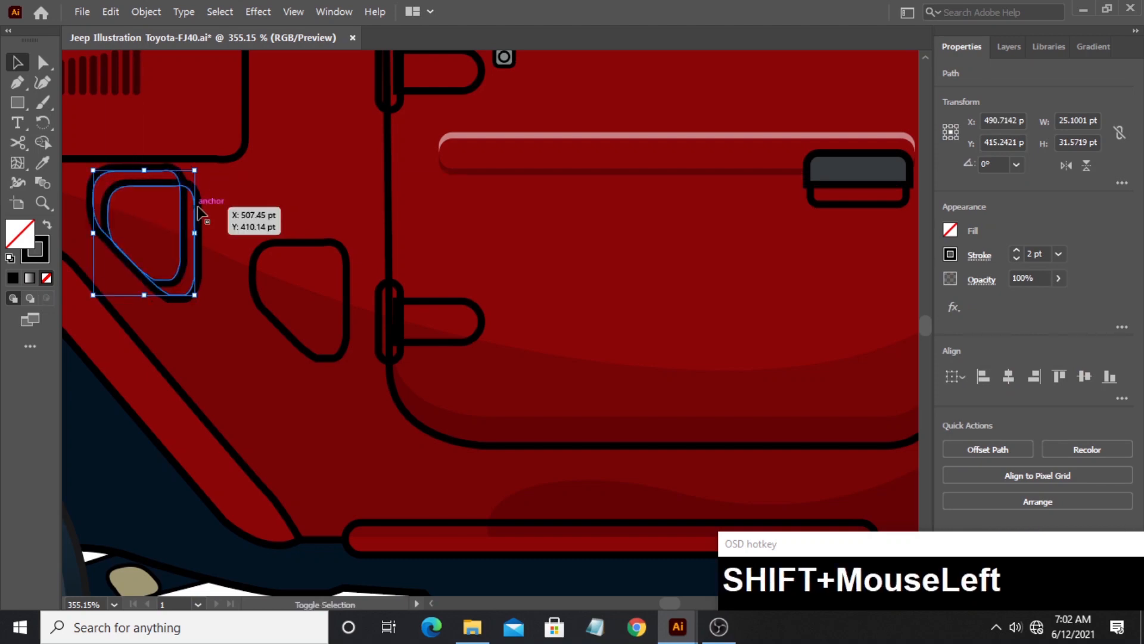
pyautogui.click(42, 142)
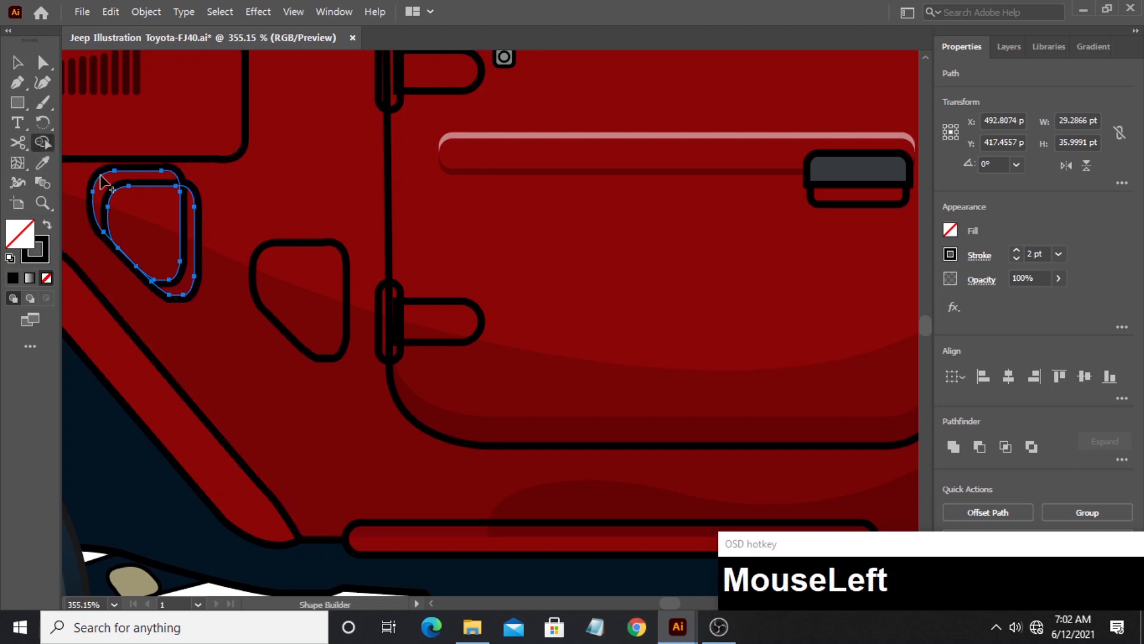
pyautogui.keyDown('alt'); pyautogui.click(108, 198); pyautogui.keyUp('alt')
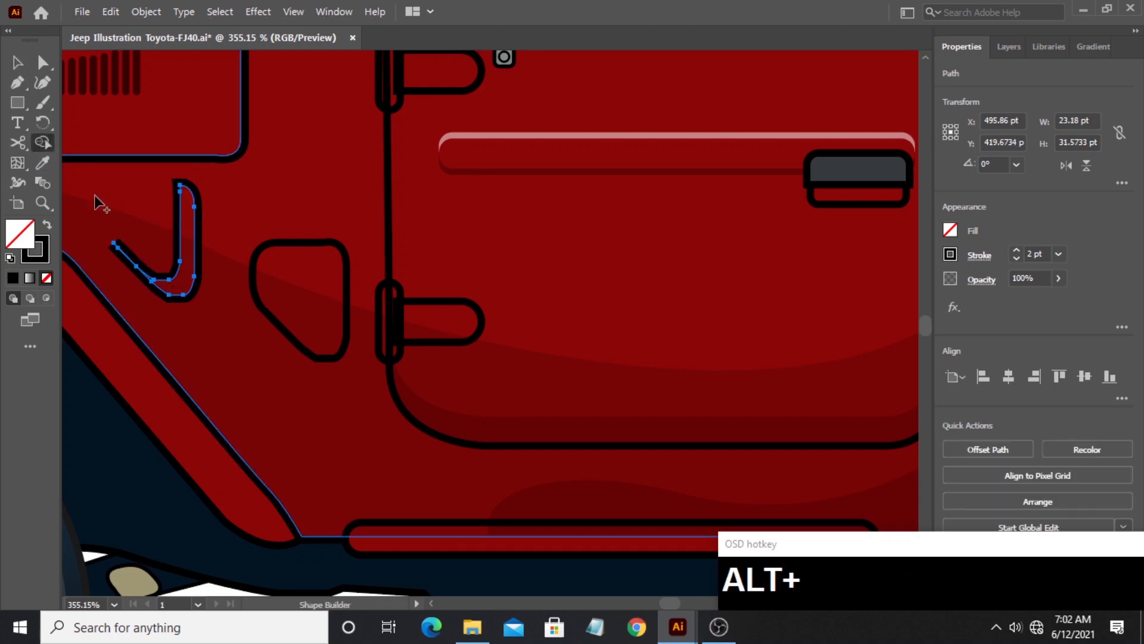
# - Give the panel strip the body shadow's 15% opacity black fill and place it inside the small panel's rear and lower edges
pyautogui.click(42, 162)
pyautogui.click(222, 309)
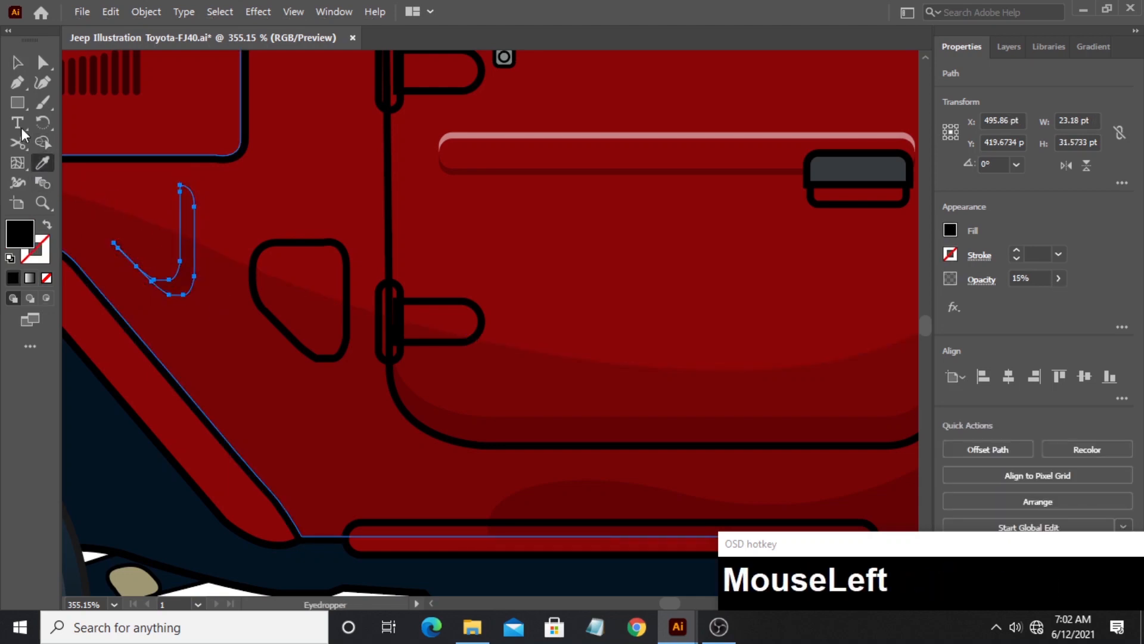
pyautogui.click(18, 63)
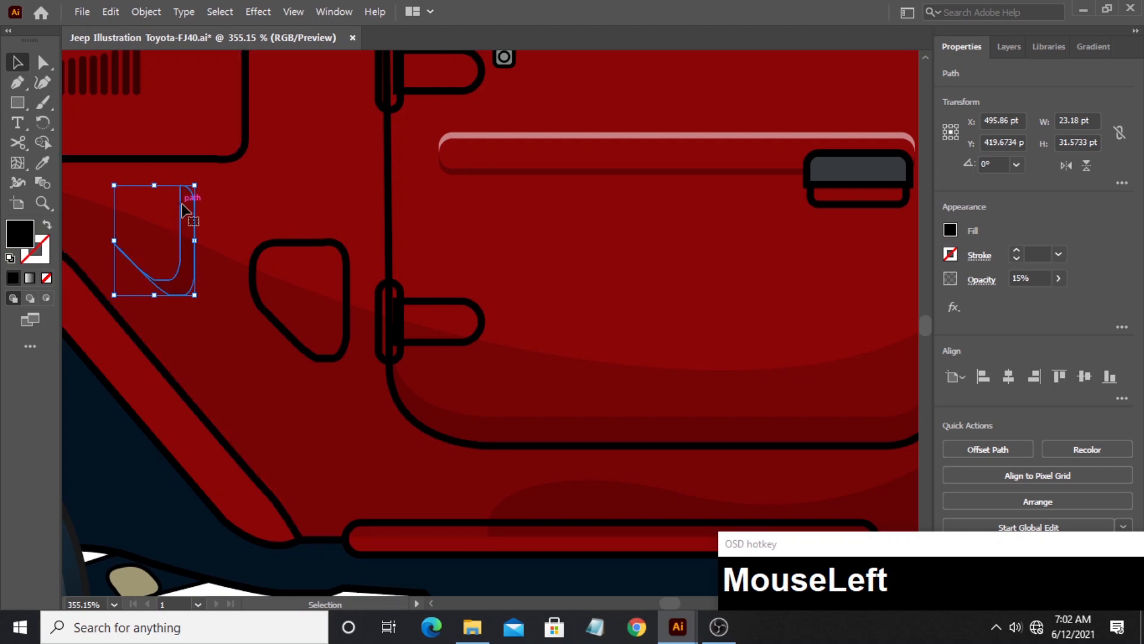
pyautogui.moveTo(183, 209); pyautogui.dragTo(331, 273)
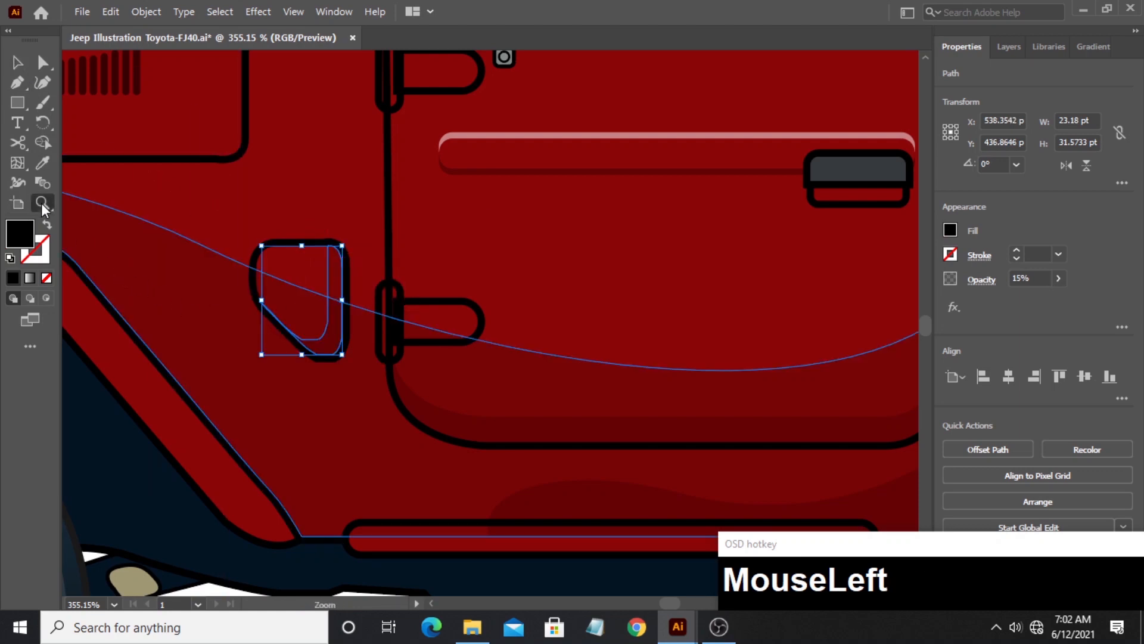
# - Draw a black rectangle about 18 by 27 pt on the body ahead of the small panel and set its opacity to 28%
pyautogui.moveTo(185, 219); pyautogui.dragTo(444, 233)
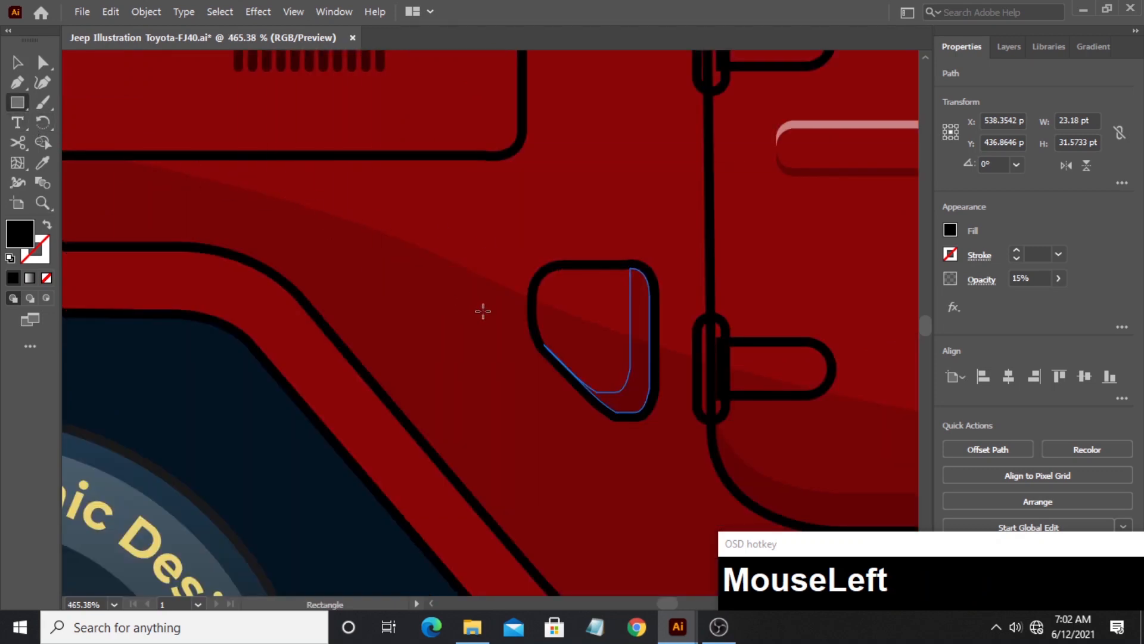
pyautogui.moveTo(487, 314); pyautogui.dragTo(403, 193)
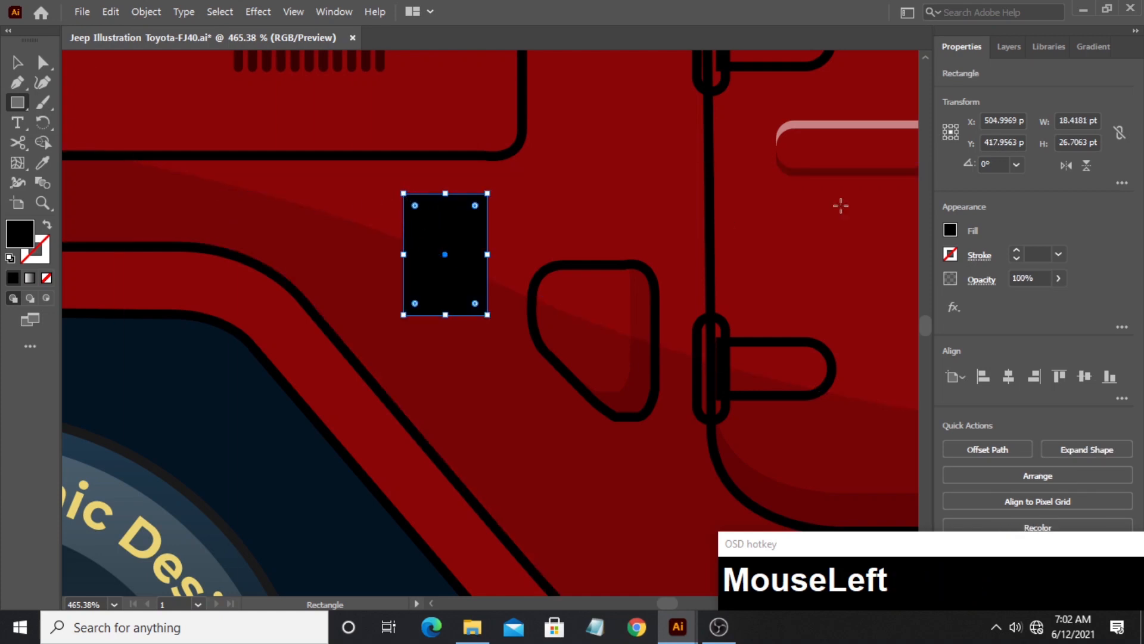
pyautogui.click(1058, 279)
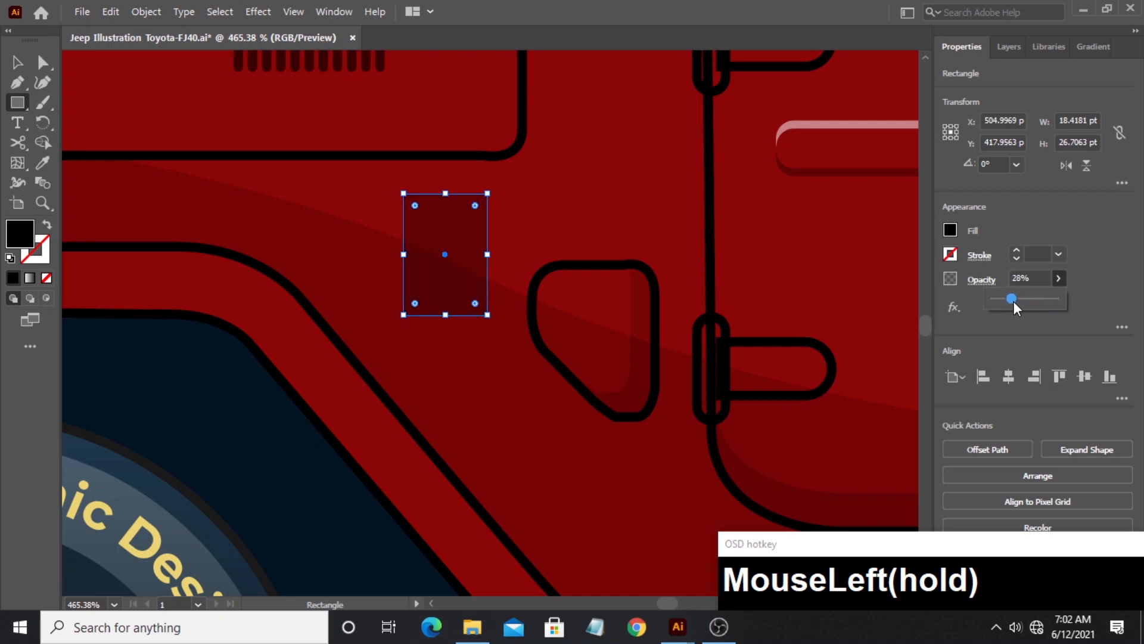
pyautogui.click(18, 67)
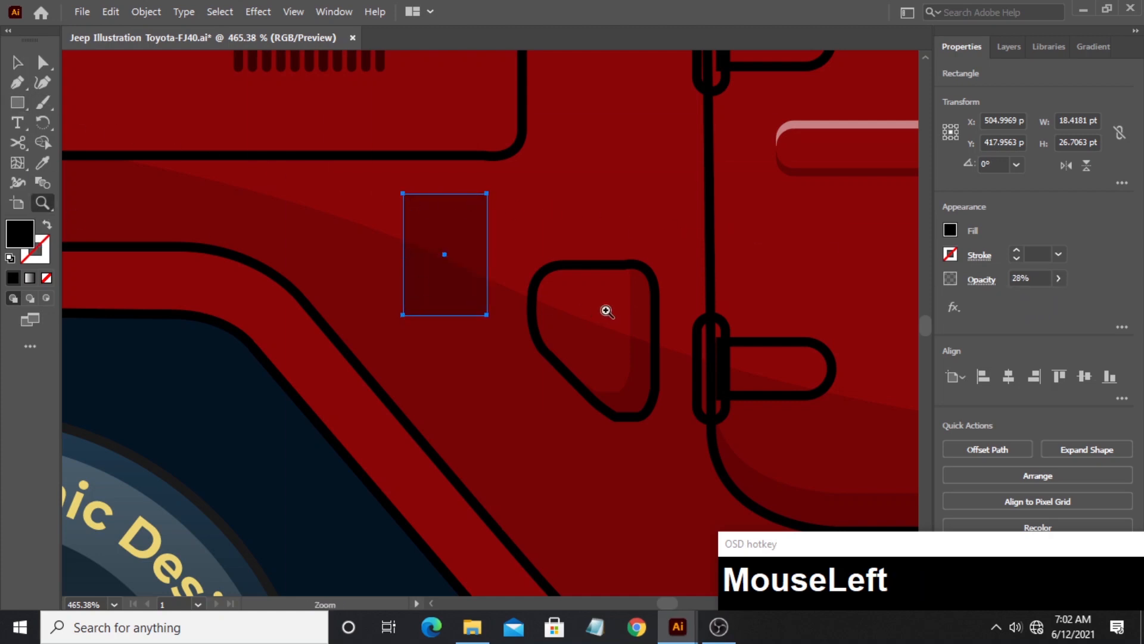
# - Place a copy of the spare wheel shape level with the original on the empty canvas behind the jeep
pyautogui.moveTo(607, 311); pyautogui.dragTo(370, 304)
pyautogui.press('space')
pyautogui.moveTo(597, 301); pyautogui.dragTo(384, 265)
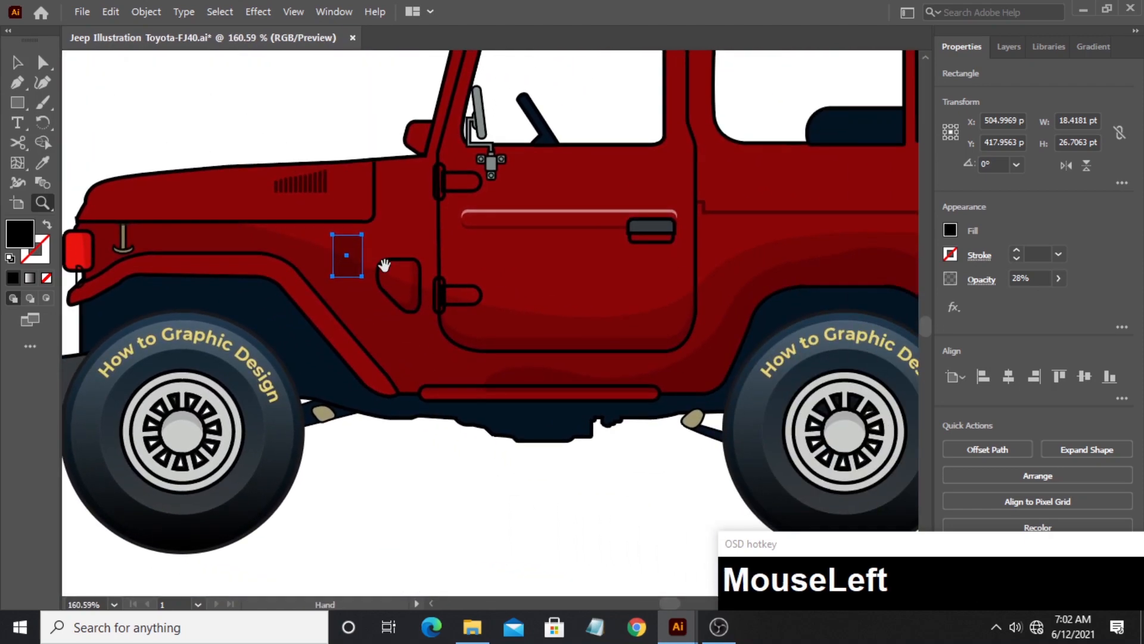
pyautogui.moveTo(684, 262); pyautogui.dragTo(816, 226)
pyautogui.press('space')
pyautogui.moveTo(733, 261); pyautogui.dragTo(572, 261)
pyautogui.click(19, 61)
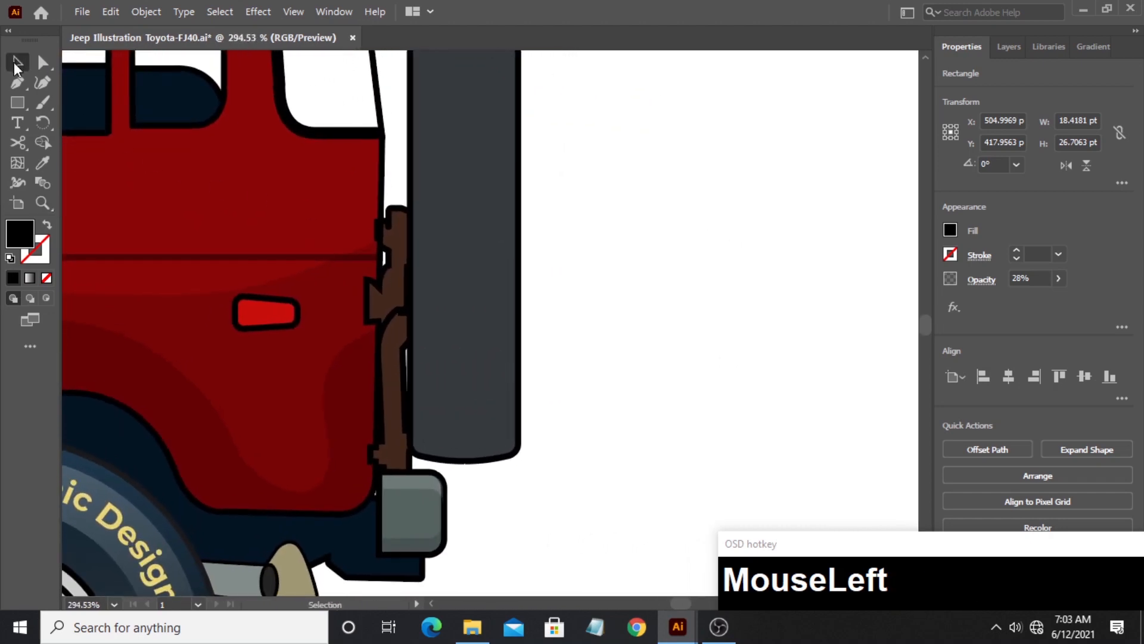
pyautogui.click(731, 266)
pyautogui.moveTo(509, 311); pyautogui.dragTo(743, 314)
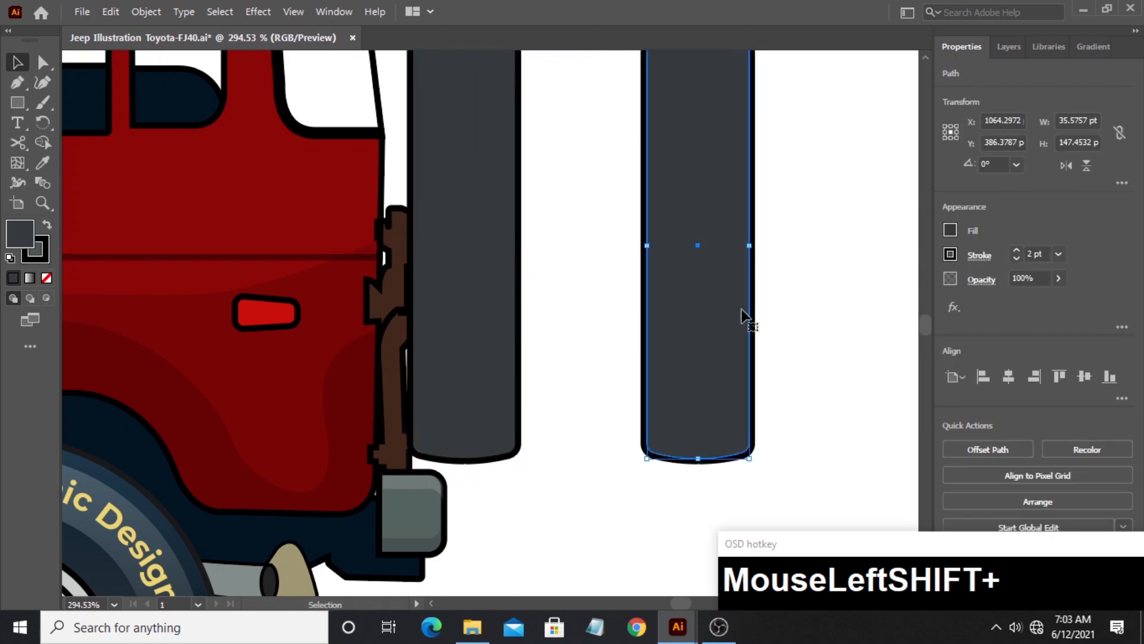
# - Duplicate the copied spare wheel shape directly upward by about 14 pt so that the two copies overlap
pyautogui.click(828, 323)
pyautogui.moveTo(830, 322); pyautogui.dragTo(621, 352)
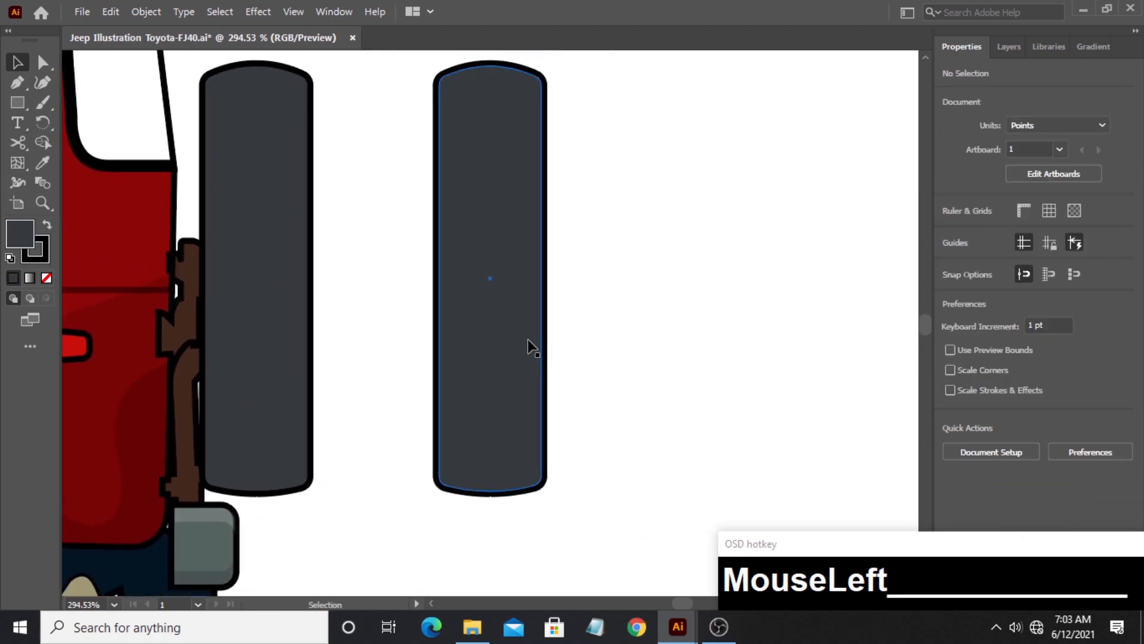
pyautogui.moveTo(527, 339); pyautogui.dragTo(525, 302)
pyautogui.scroll(2, 594, 419)
pyautogui.click(577, 393)
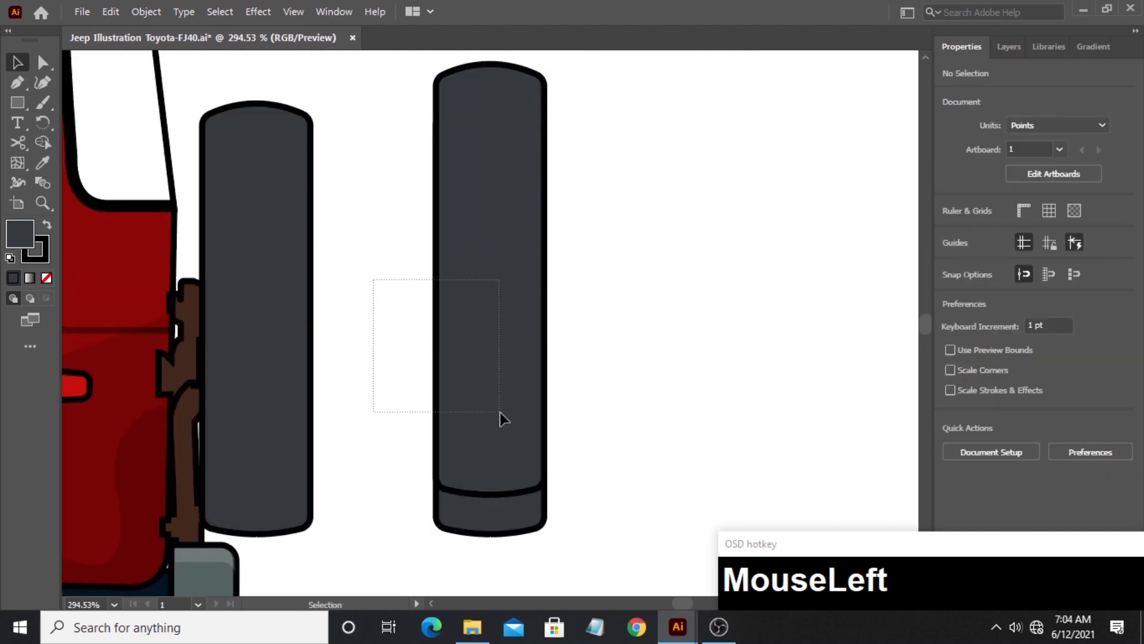
# - Remove the shared middle area of the two overlapping wheel copies with Shape Builder, keeping only the upper and lower end pieces
pyautogui.moveTo(500, 414); pyautogui.dragTo(501, 413)
pyautogui.hotkey('shift', 'm')
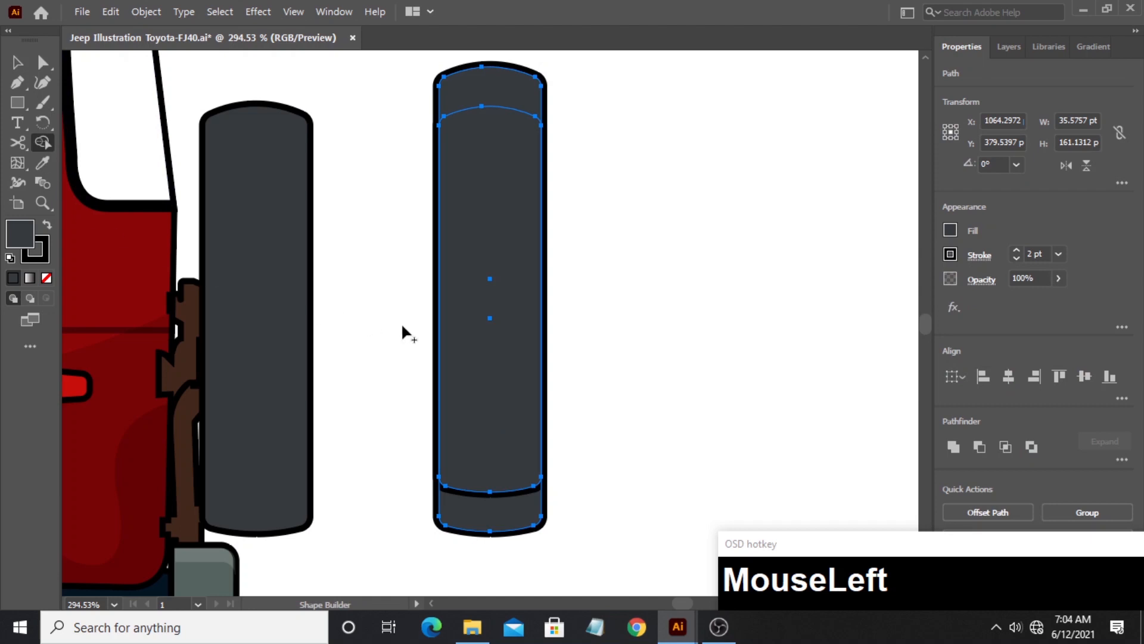
pyautogui.keyDown('alt'); pyautogui.click(481, 335); pyautogui.keyUp('alt')
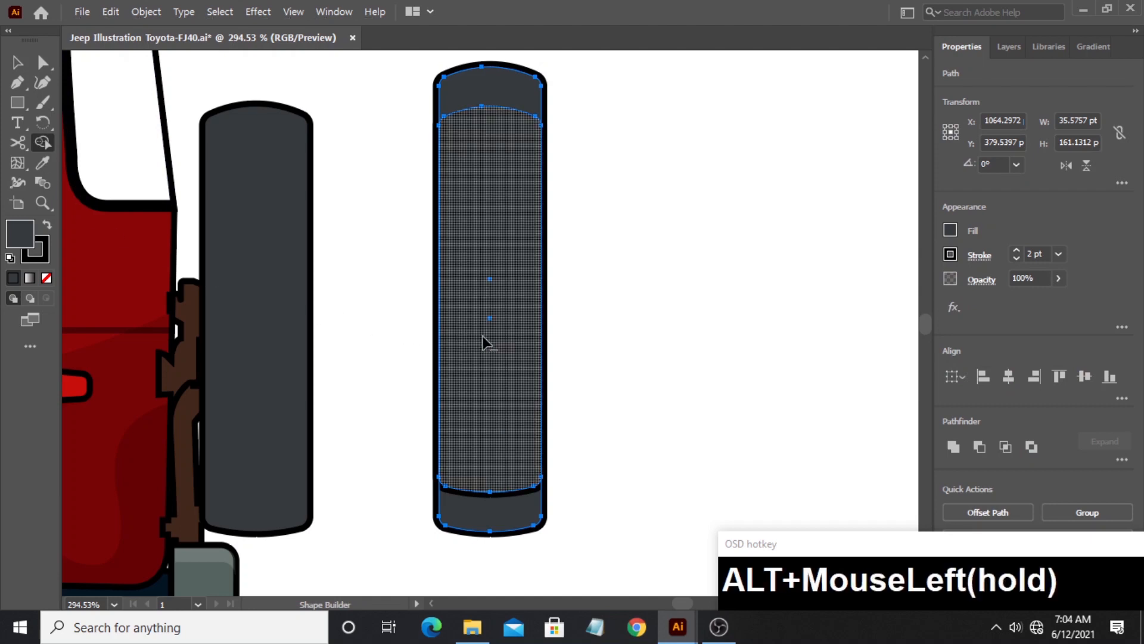
# - Give both curved end pieces the body shadow's 15% opacity black fill without a stroke
pyautogui.click(42, 163)
pyautogui.click(149, 421)
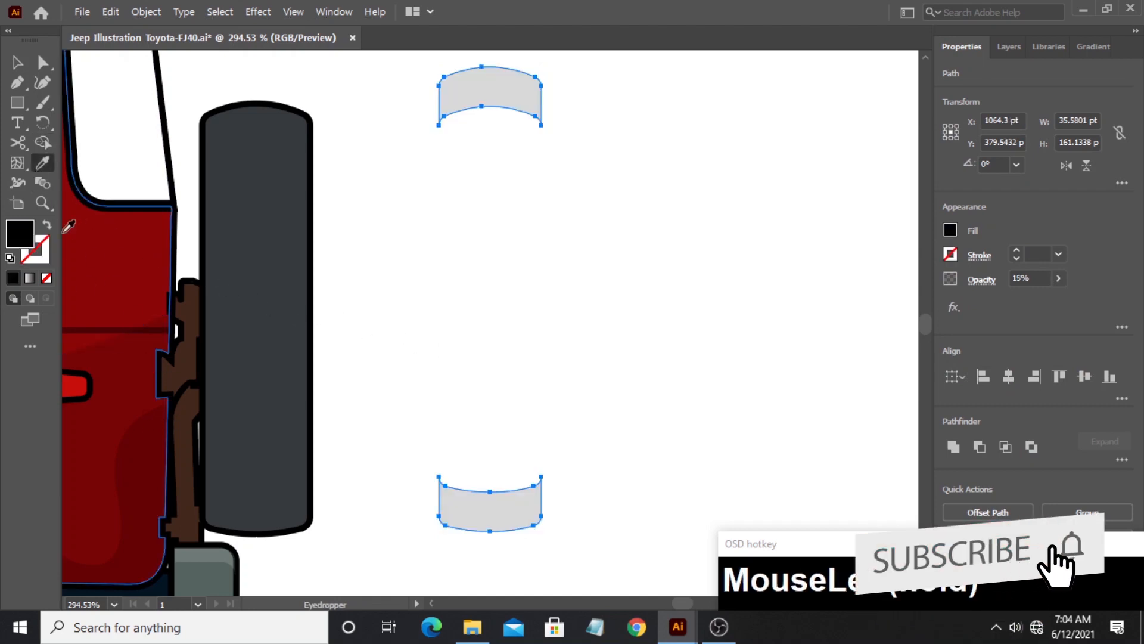
pyautogui.press('v')
pyautogui.click(447, 400)
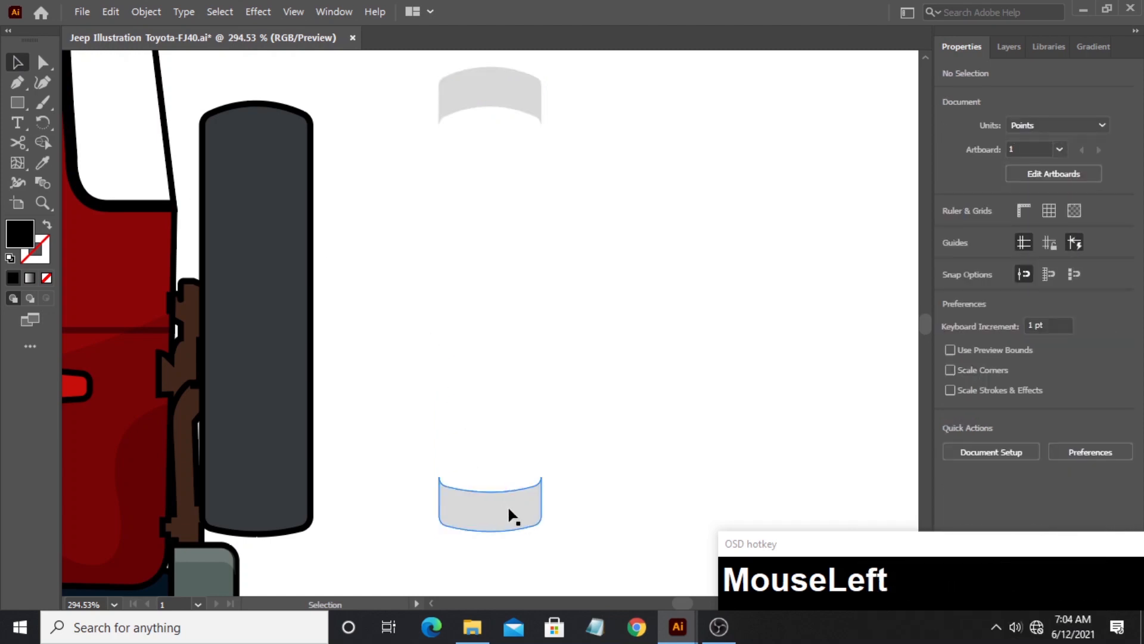
# - Duplicate the lower end piece beside itself, overlap it with a raised copy, and trim them to a curved strip about 11 pt high
pyautogui.moveTo(513, 515); pyautogui.dragTo(631, 493)
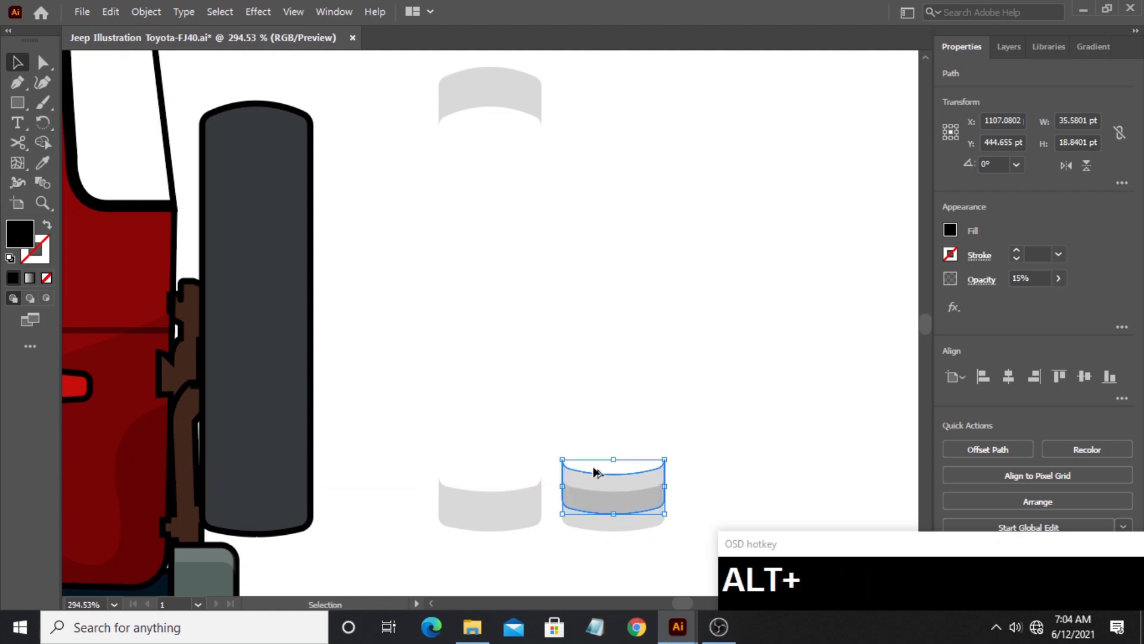
pyautogui.moveTo(605, 531); pyautogui.dragTo(605, 532)
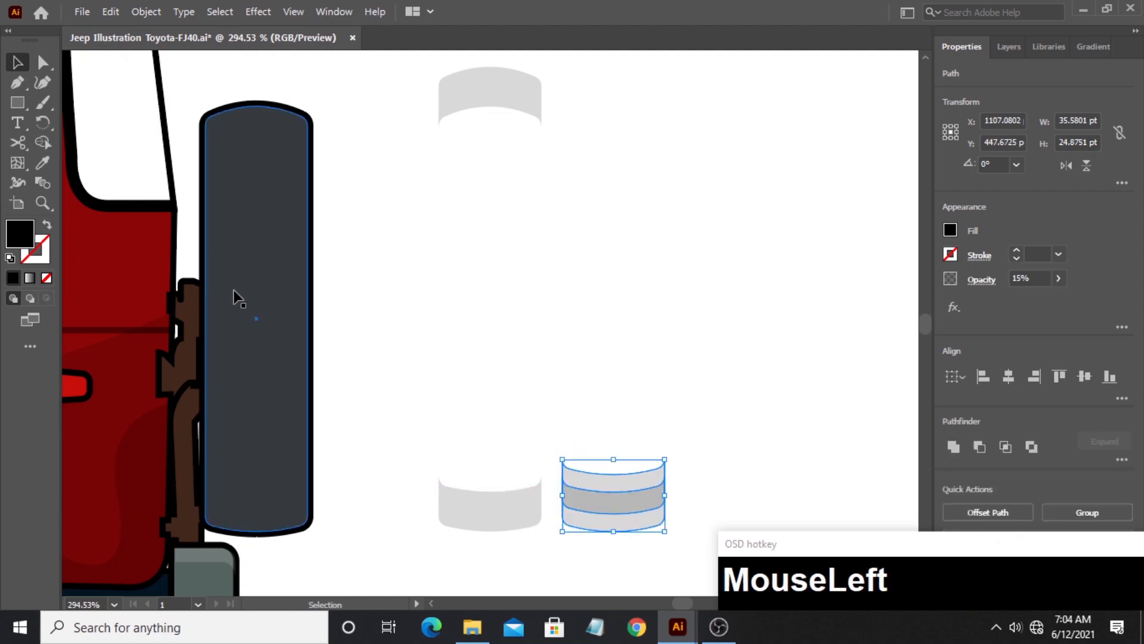
pyautogui.click(43, 149)
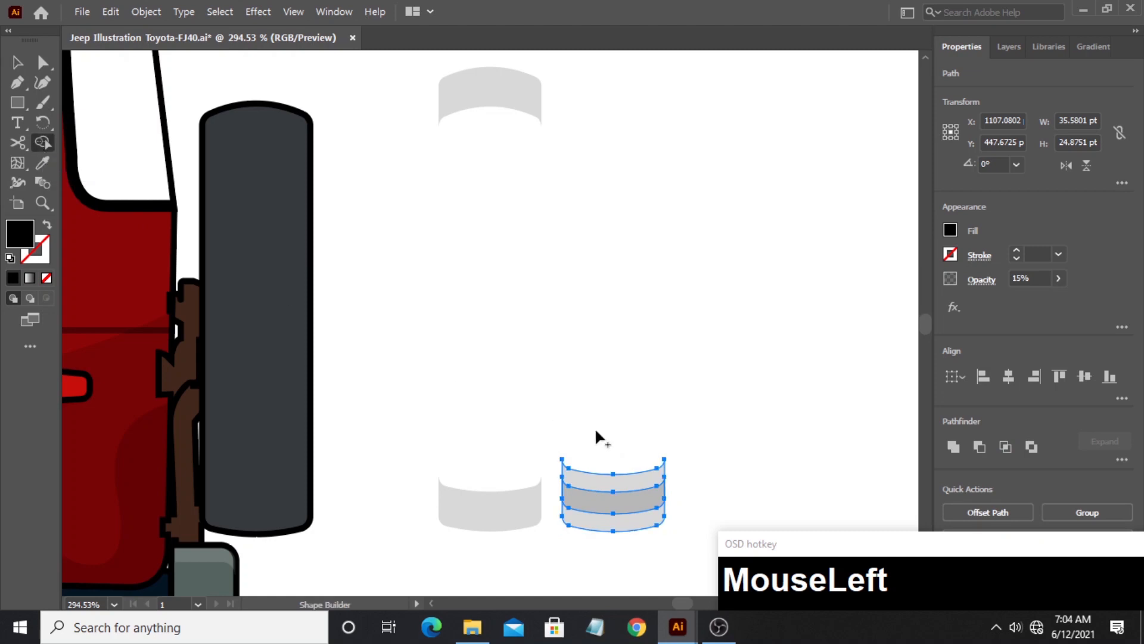
pyautogui.moveTo(618, 500); pyautogui.dragTo(605, 465)
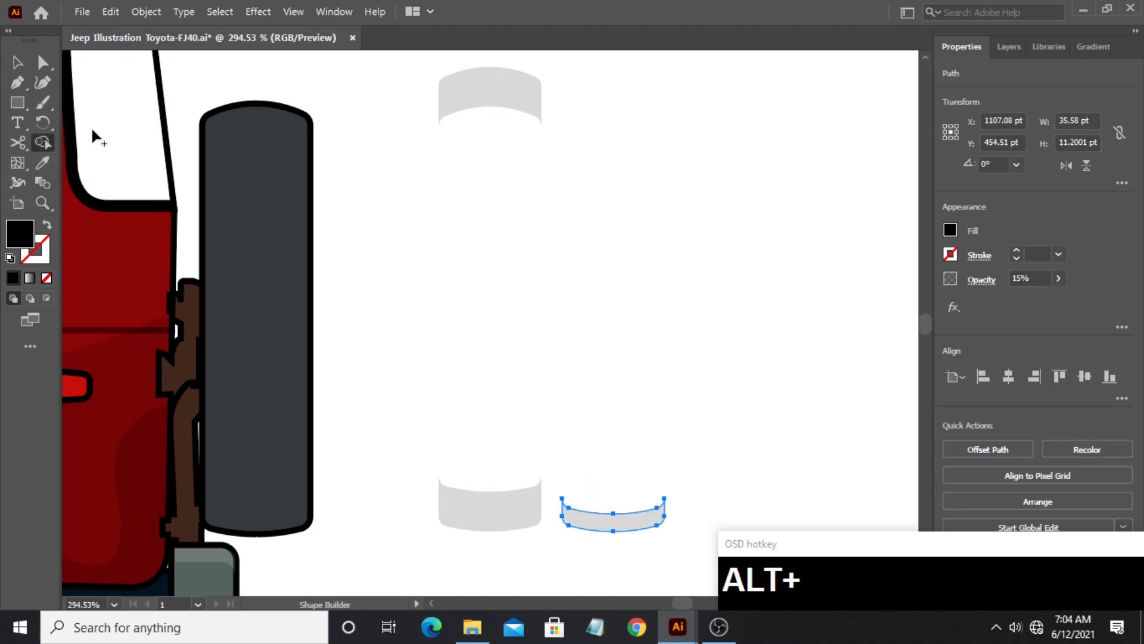
# - Duplicate the 11 pt strip beside itself, overlap it with a raised copy, and trim them to a thinner strip about 9 pt high
pyautogui.click(20, 69)
pyautogui.moveTo(771, 504); pyautogui.dragTo(725, 496)
pyautogui.moveTo(591, 510); pyautogui.dragTo(704, 501)
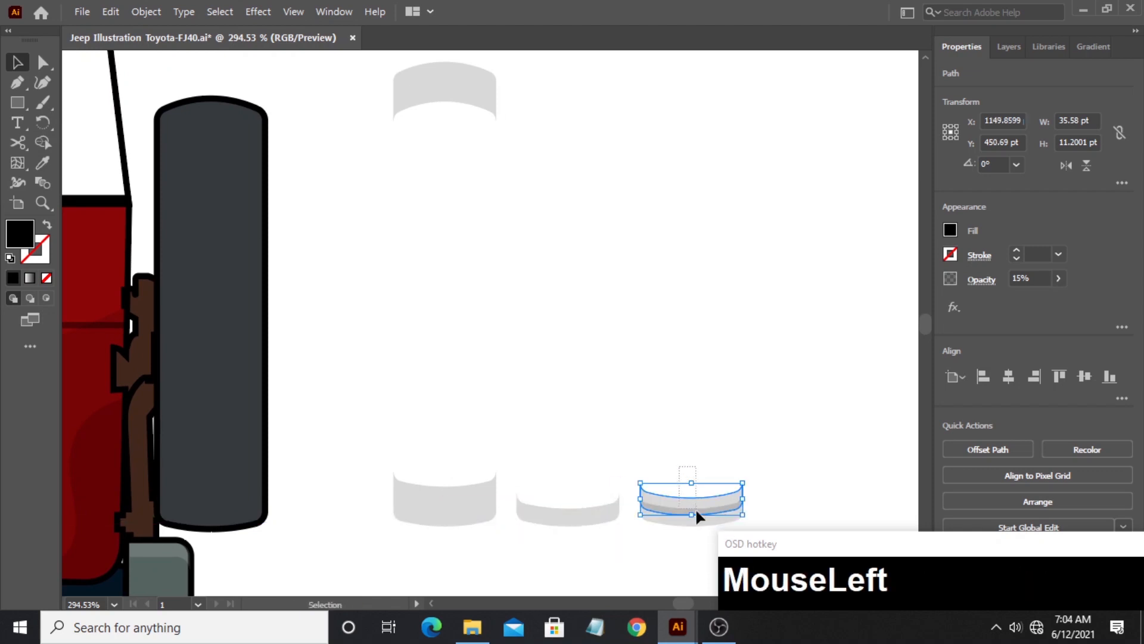
pyautogui.click(42, 142)
pyautogui.moveTo(670, 457); pyautogui.dragTo(672, 510)
pyautogui.click(17, 61)
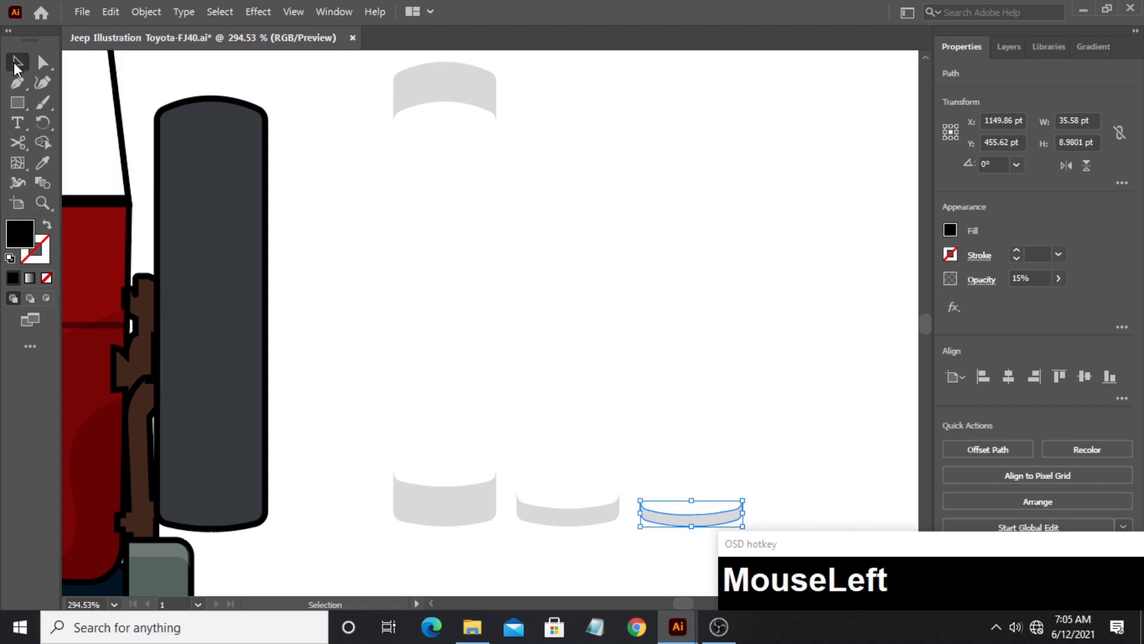
# - Align the three lower shadow pieces on their horizontal centers and place them together over the lower end of the spare wheel
pyautogui.click(710, 411)
pyautogui.moveTo(441, 412); pyautogui.dragTo(696, 542)
pyautogui.click(1007, 376)
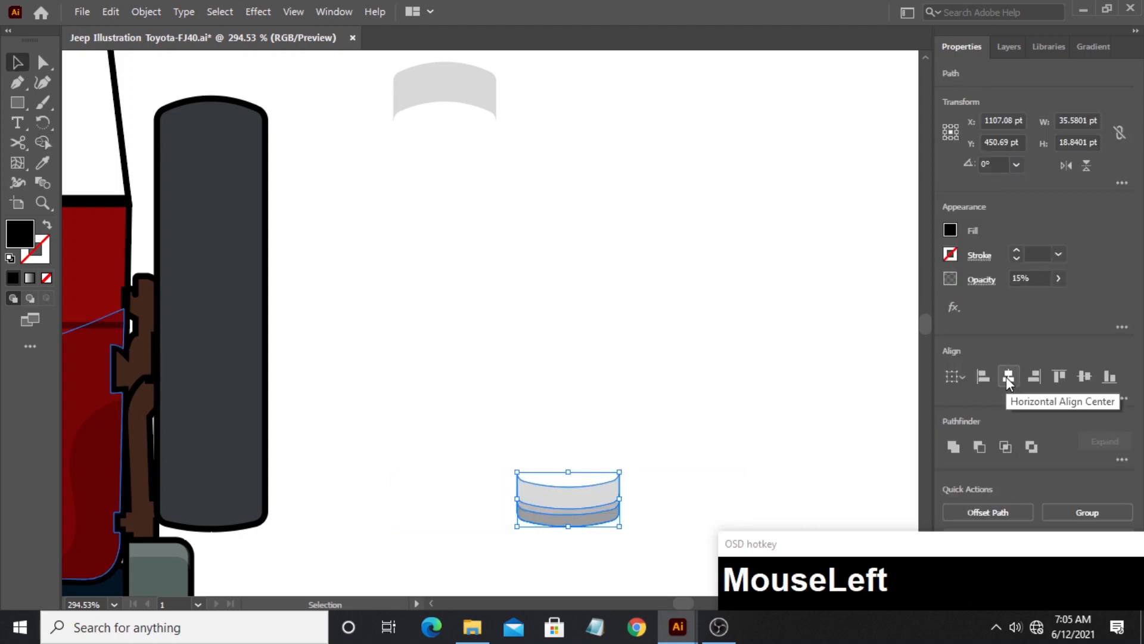
pyautogui.click(527, 400)
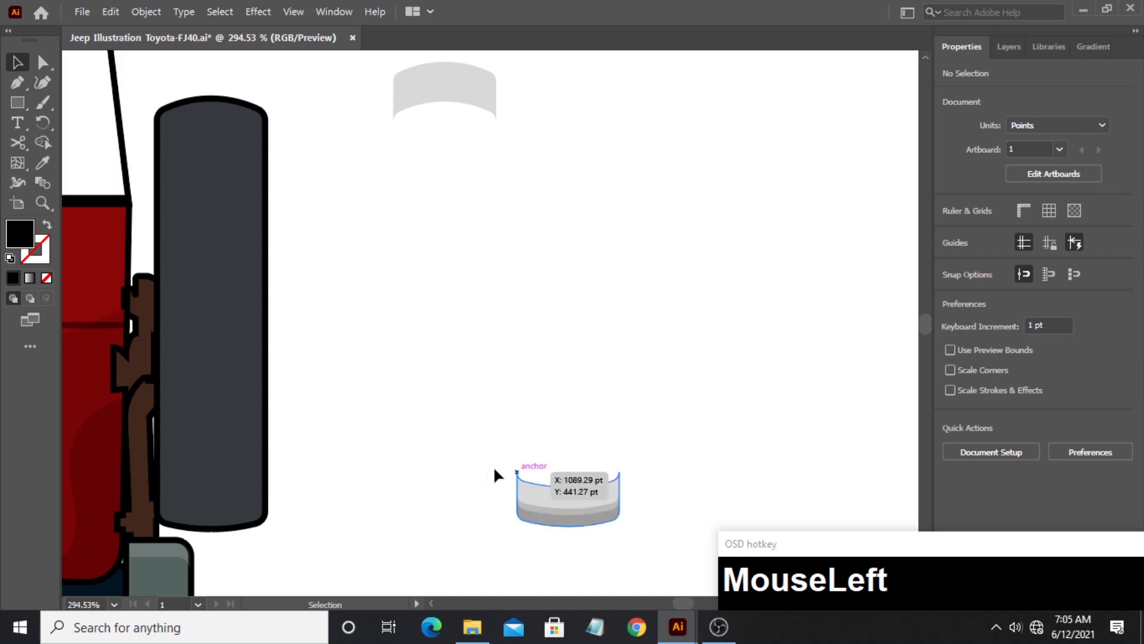
pyautogui.moveTo(495, 470); pyautogui.dragTo(554, 532)
pyautogui.moveTo(555, 528); pyautogui.dragTo(201, 526)
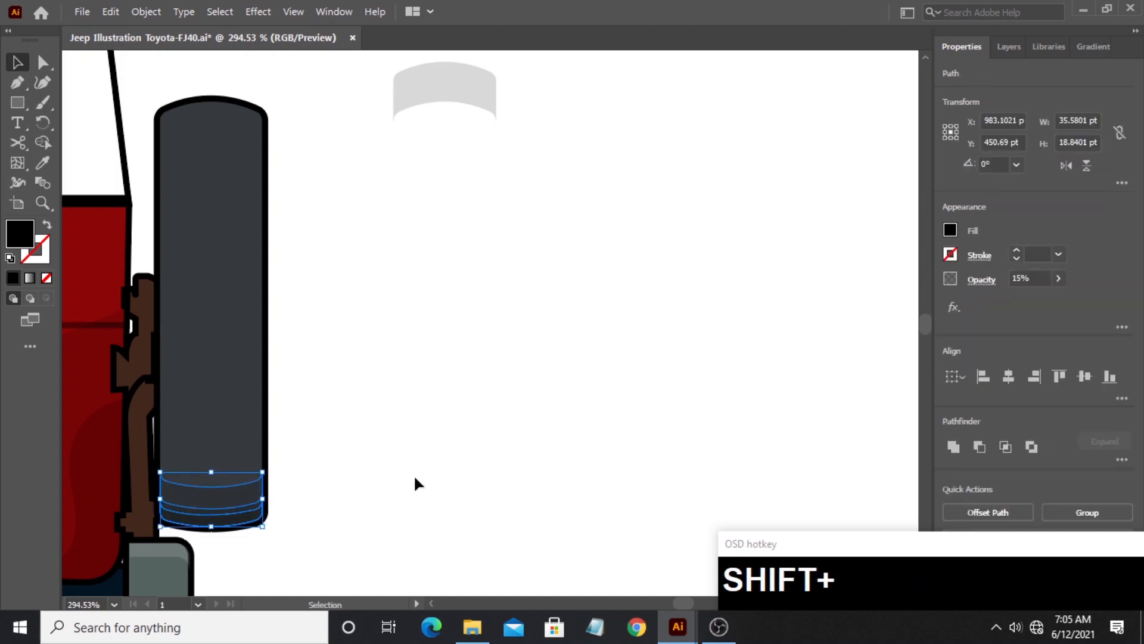
# - Set the opacity of the three stacked shadow pieces on the spare wheel to 20%
pyautogui.click(1037, 277)
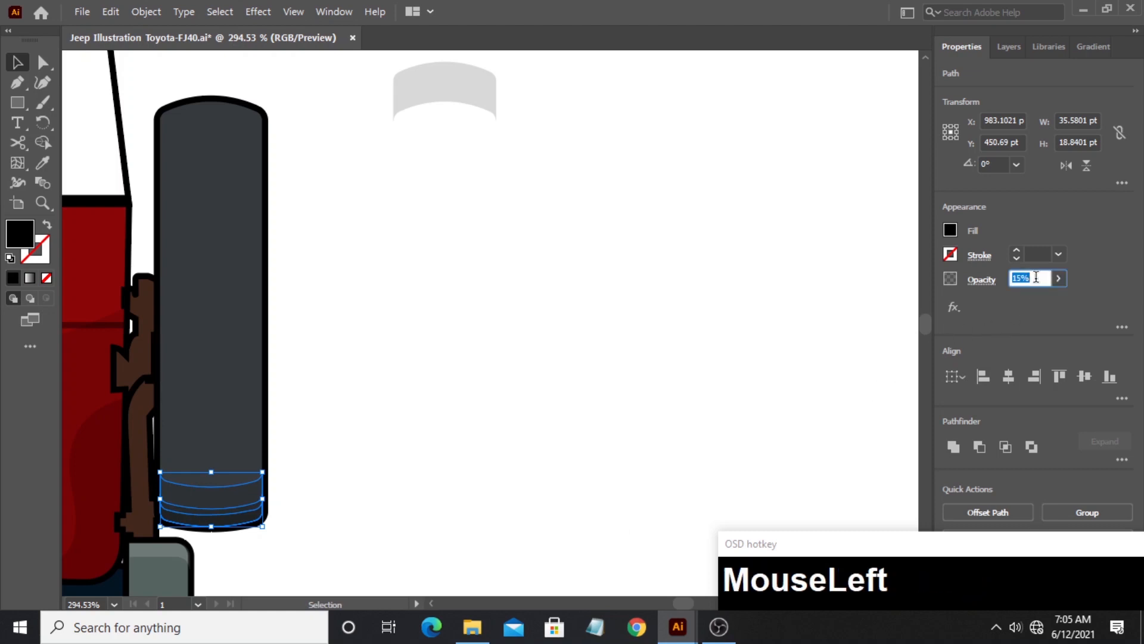
pyautogui.write('20')
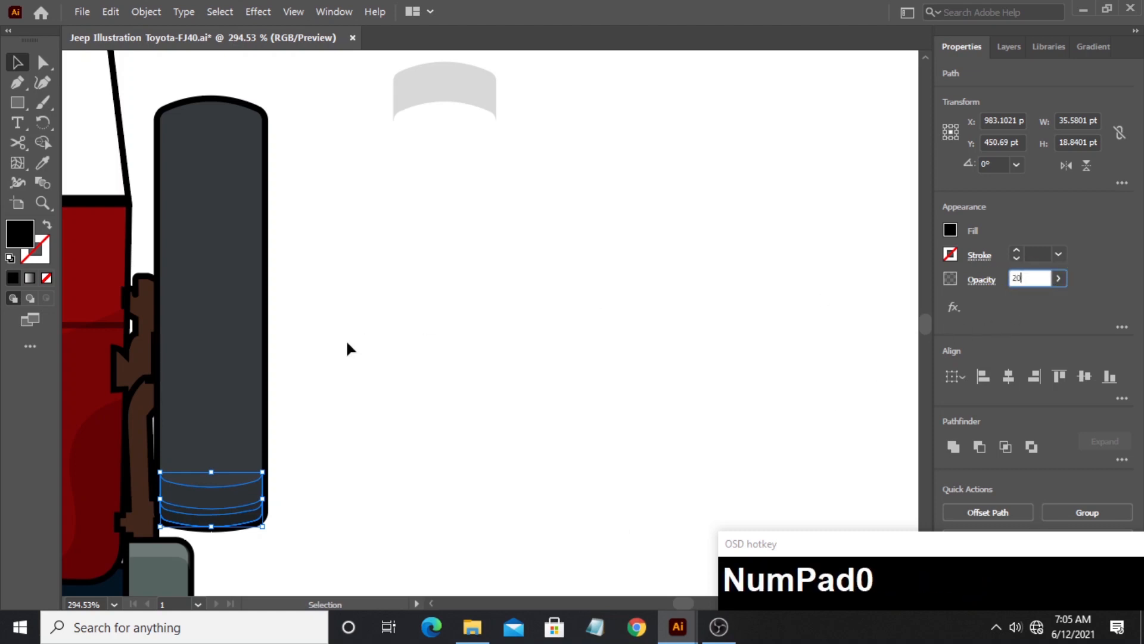
pyautogui.click(417, 389)
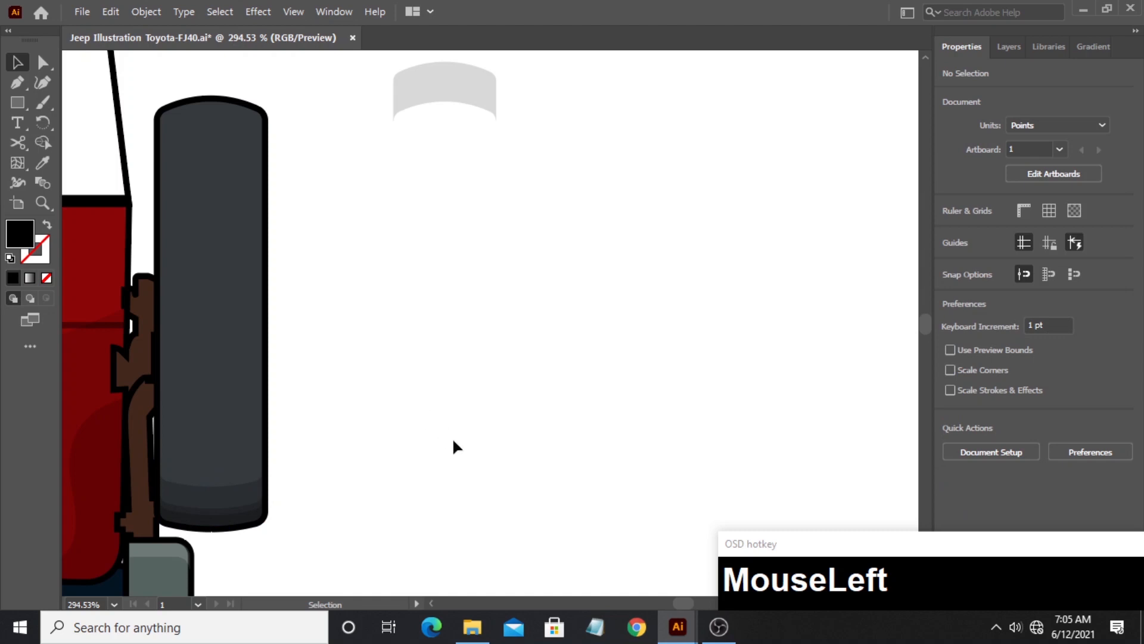
# - Place the remaining curved piece over the upper end of the spare wheel and change its fill to white as a highlight
pyautogui.moveTo(424, 114); pyautogui.dragTo(204, 119)
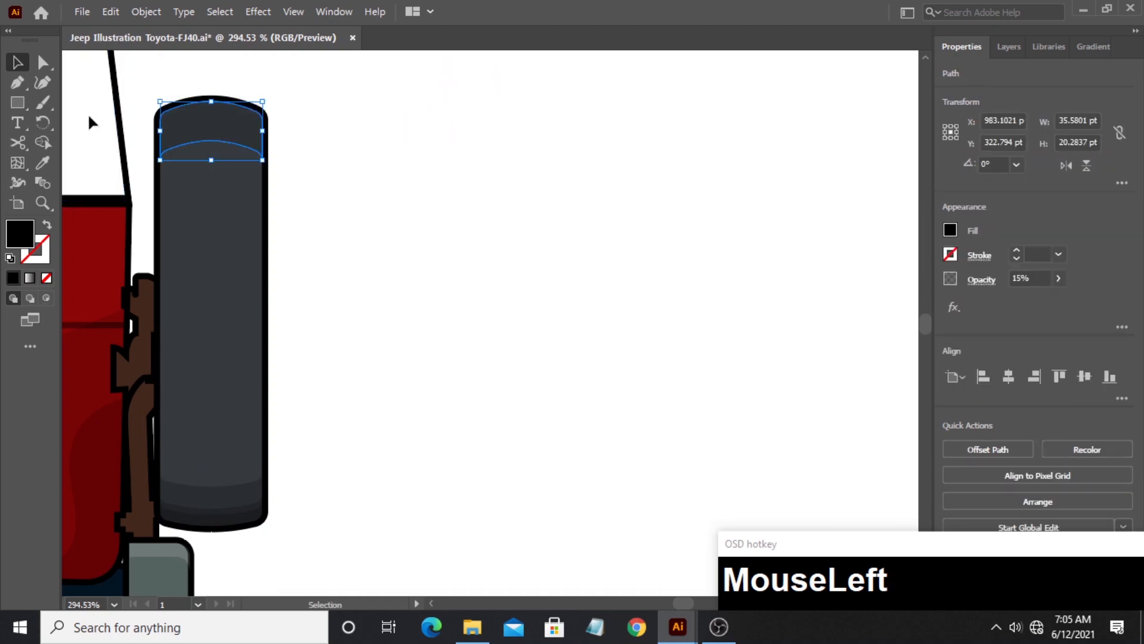
pyautogui.doubleClick(24, 236)
pyautogui.moveTo(375, 221); pyautogui.dragTo(343, 196)
pyautogui.click(749, 206)
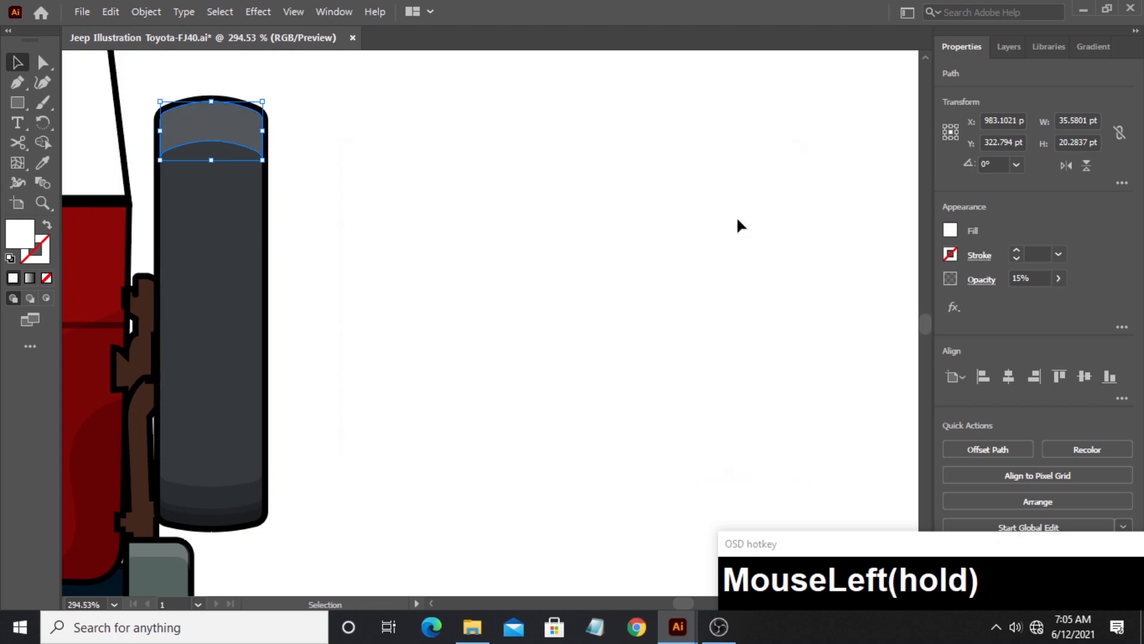
pyautogui.click(370, 255)
pyautogui.click(42, 203)
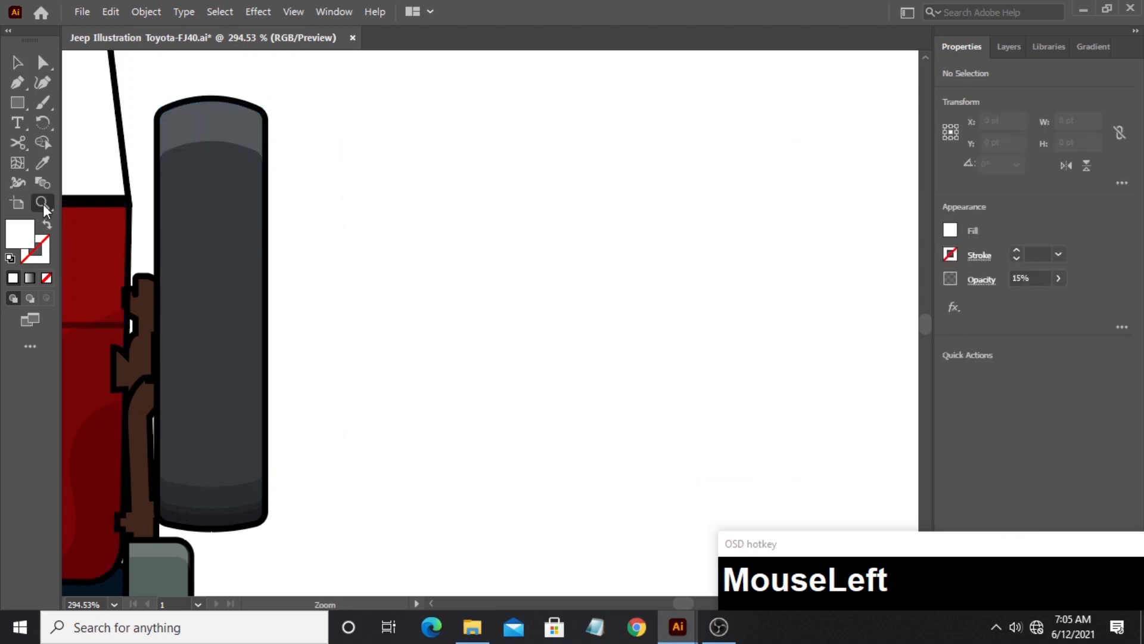
pyautogui.moveTo(374, 231); pyautogui.dragTo(454, 310)
pyautogui.press('space')
pyautogui.press('space')
pyautogui.moveTo(509, 318); pyautogui.dragTo(457, 327)
pyautogui.click(17, 62)
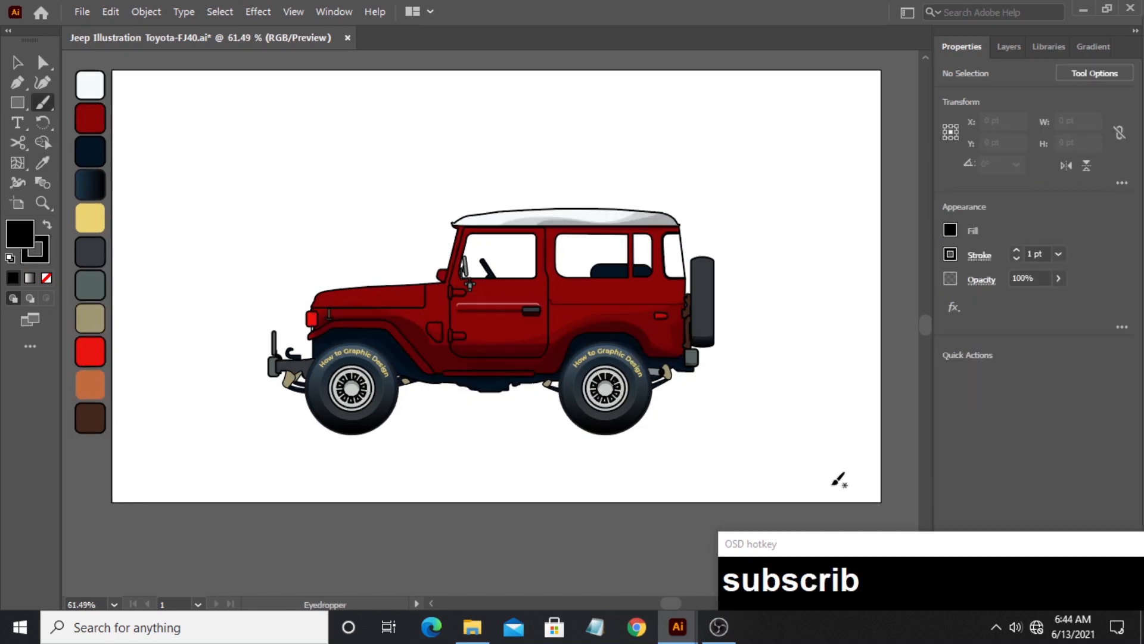
pyautogui.press('e')
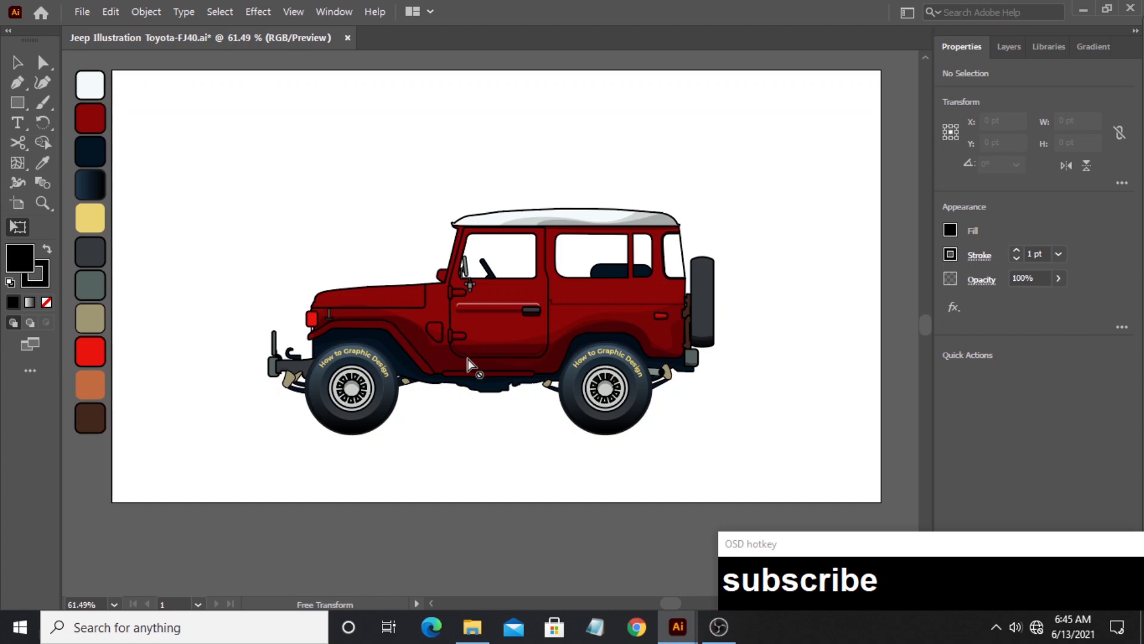
# - Draw a closed curved shape with the Pen tool, sweeping from the hood's front edge along its upper part and closing above the hood
pyautogui.click(42, 202)
pyautogui.moveTo(327, 297); pyautogui.dragTo(622, 290)
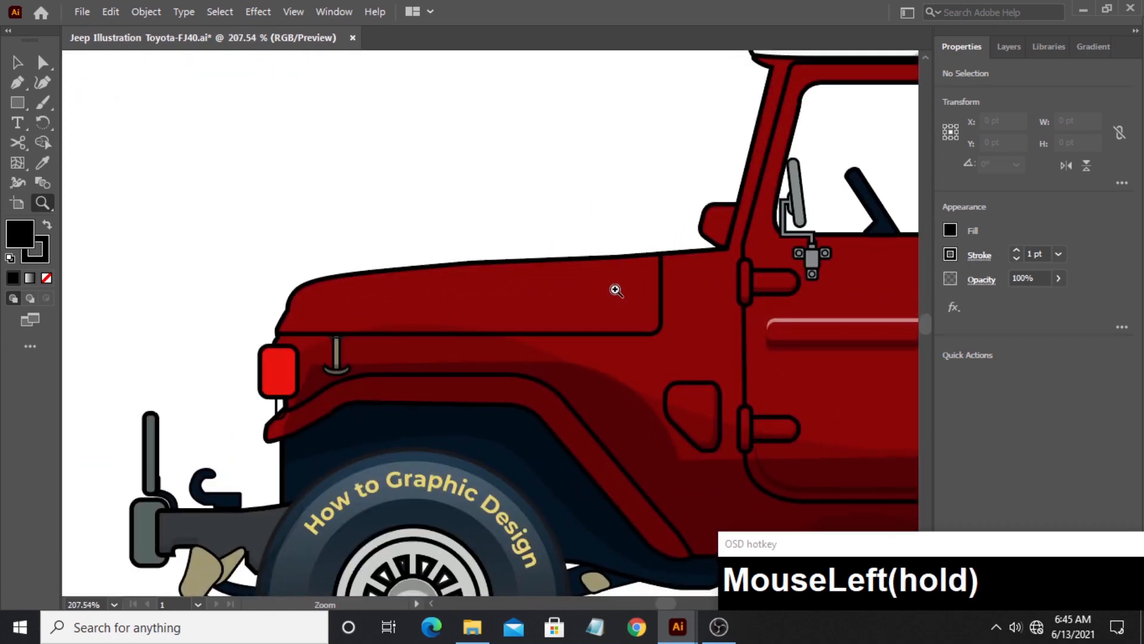
pyautogui.click(17, 62)
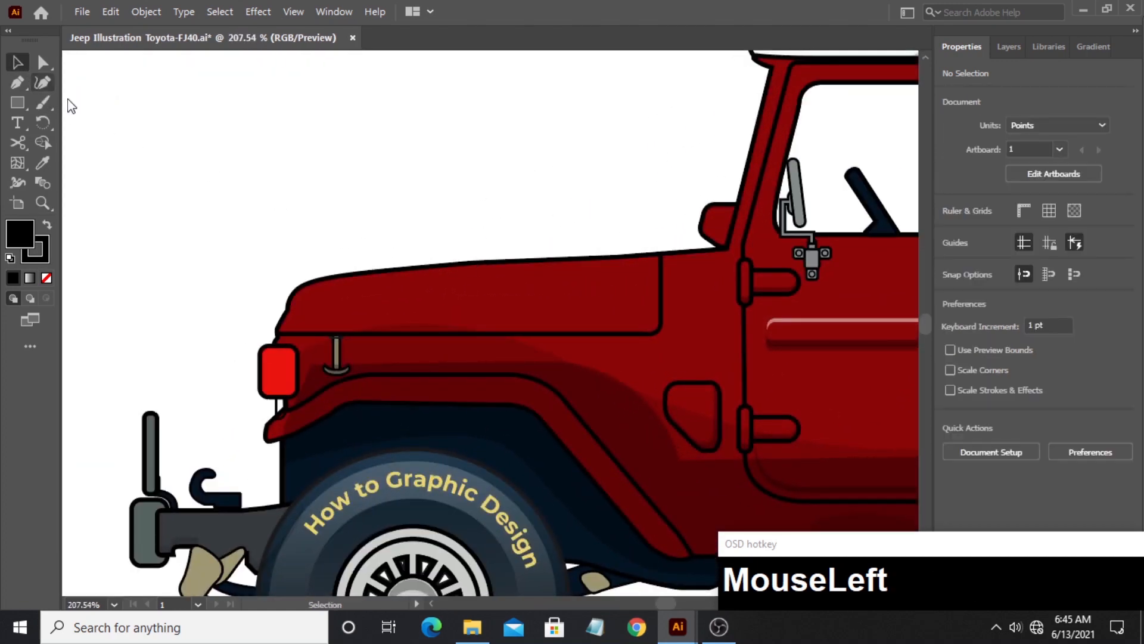
pyautogui.click(297, 284)
pyautogui.click(16, 83)
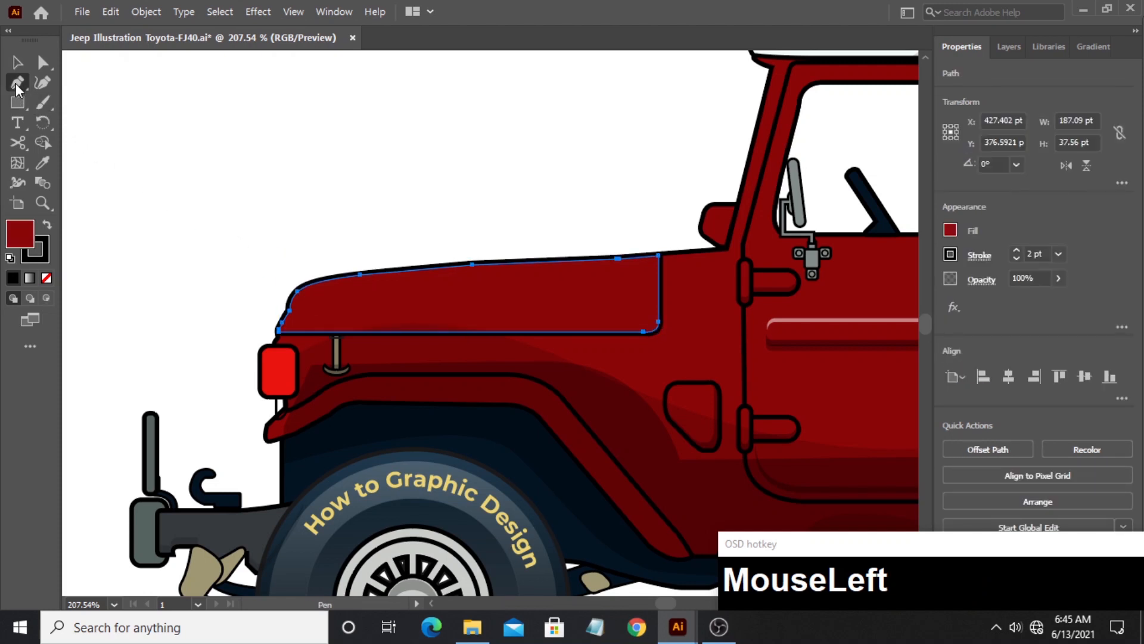
pyautogui.click(261, 331)
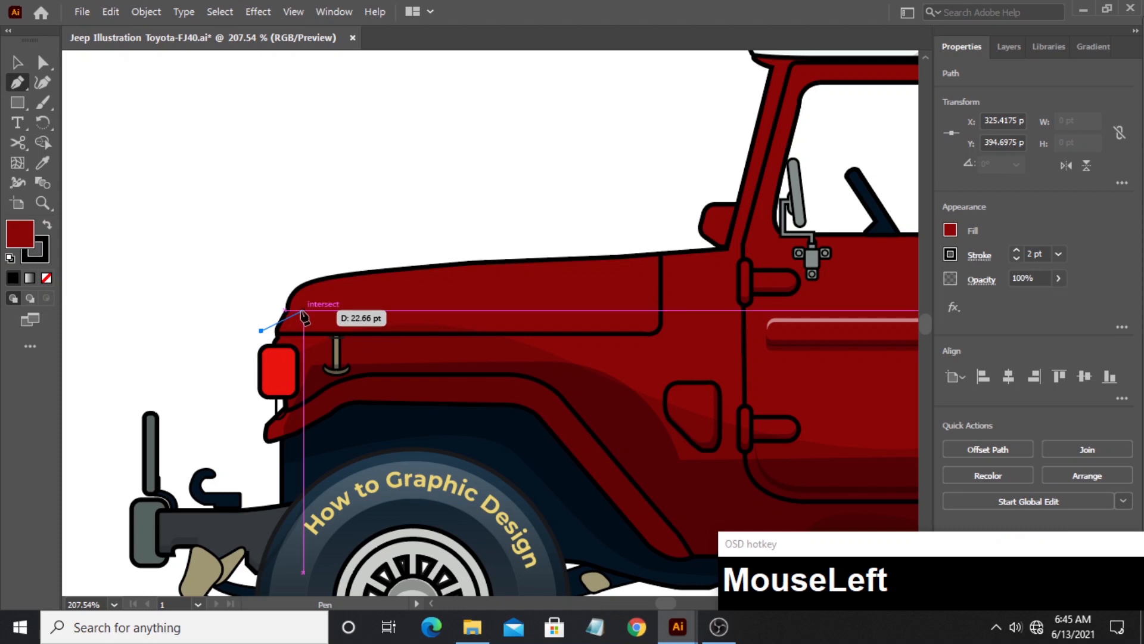
pyautogui.moveTo(303, 309); pyautogui.dragTo(318, 294)
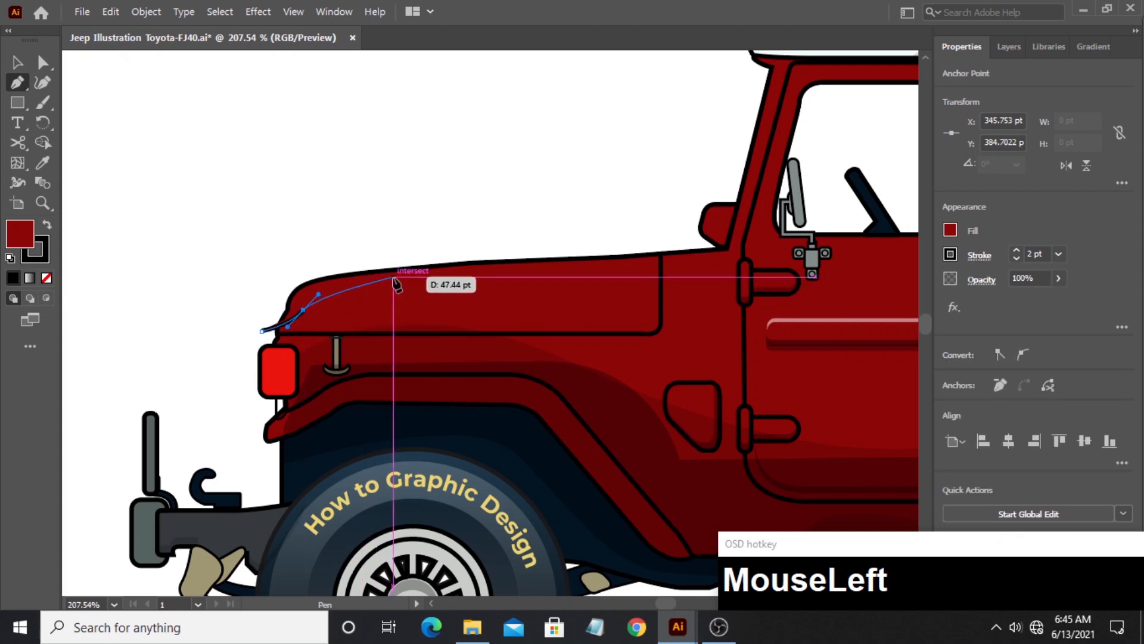
pyautogui.moveTo(412, 278); pyautogui.dragTo(470, 279)
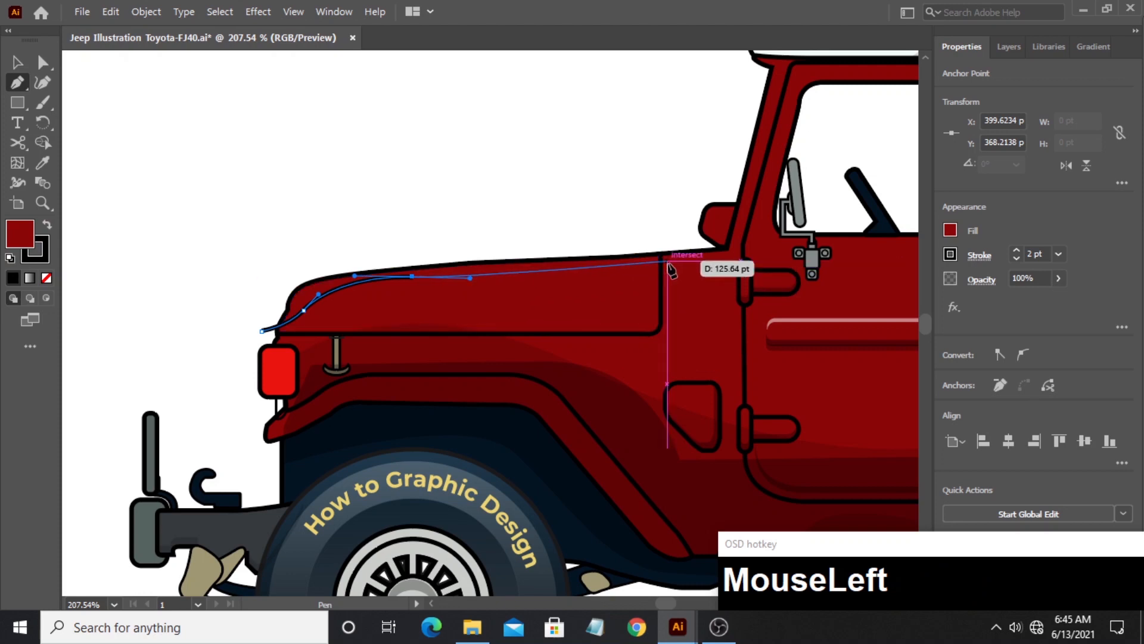
pyautogui.moveTo(667, 261); pyautogui.dragTo(678, 238)
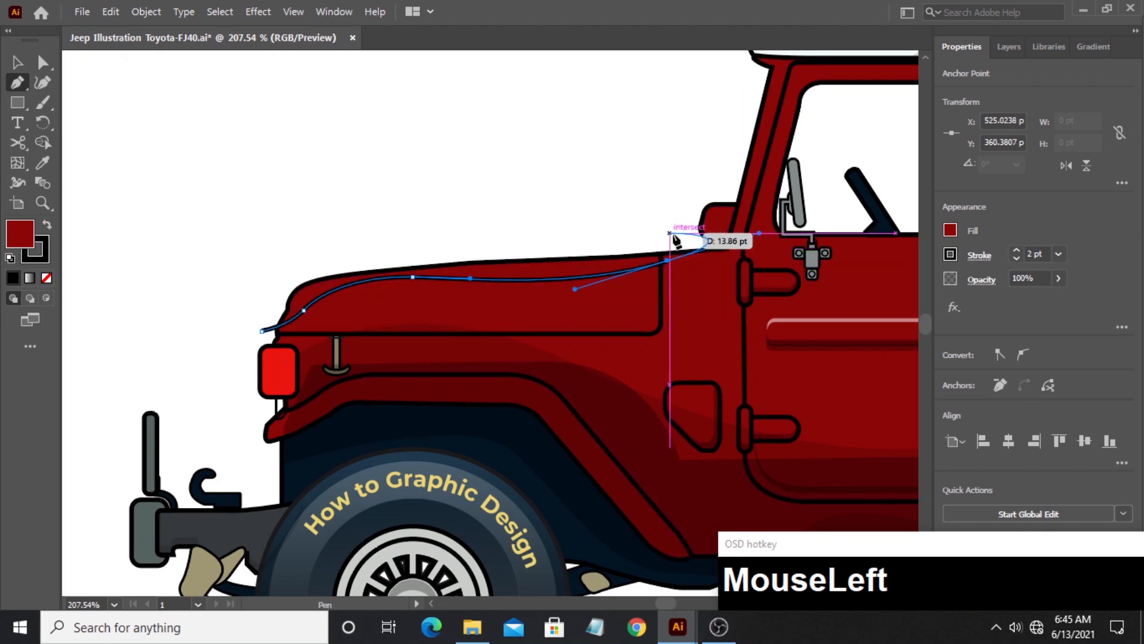
pyautogui.click(651, 226)
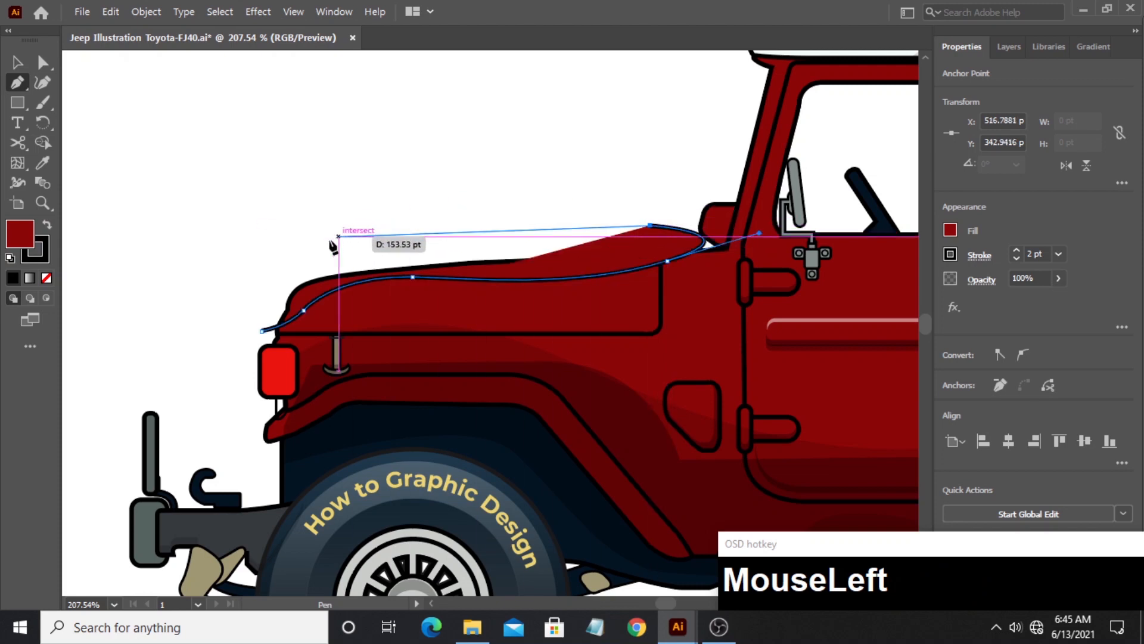
pyautogui.moveTo(285, 243); pyautogui.dragTo(250, 272)
pyautogui.moveTo(260, 329); pyautogui.dragTo(288, 326)
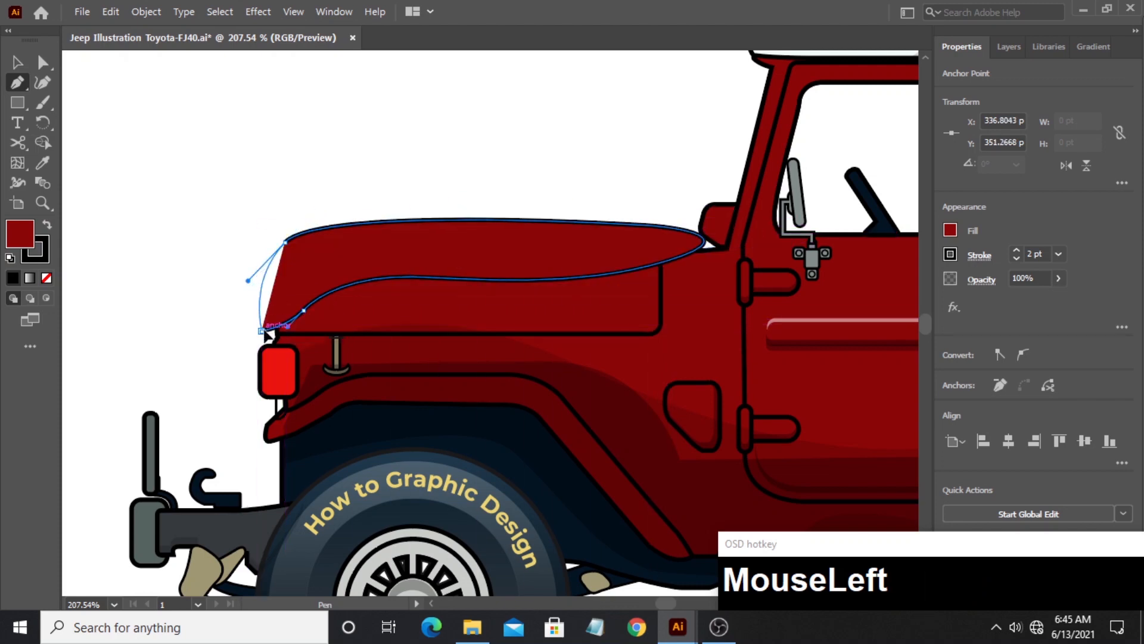
# - Trim away the part of the curved shape outside the jeep body, leaving a hood strip about 200 pt wide and 35 pt high
pyautogui.click(24, 66)
pyautogui.click(350, 319)
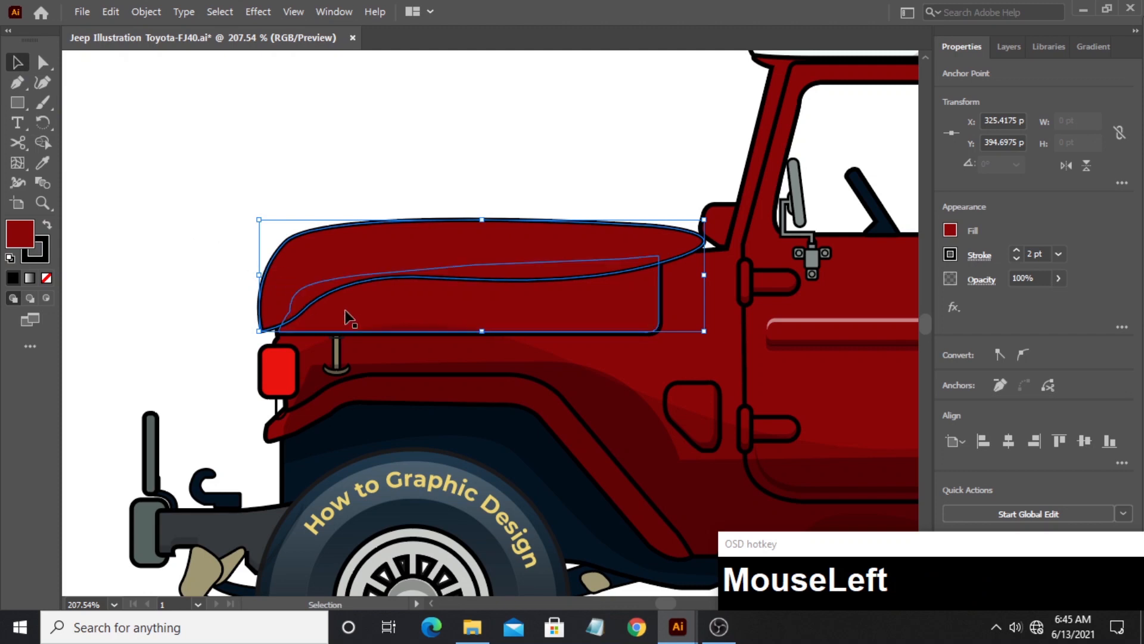
pyautogui.keyDown('shift'); pyautogui.click(682, 302); pyautogui.keyUp('shift')
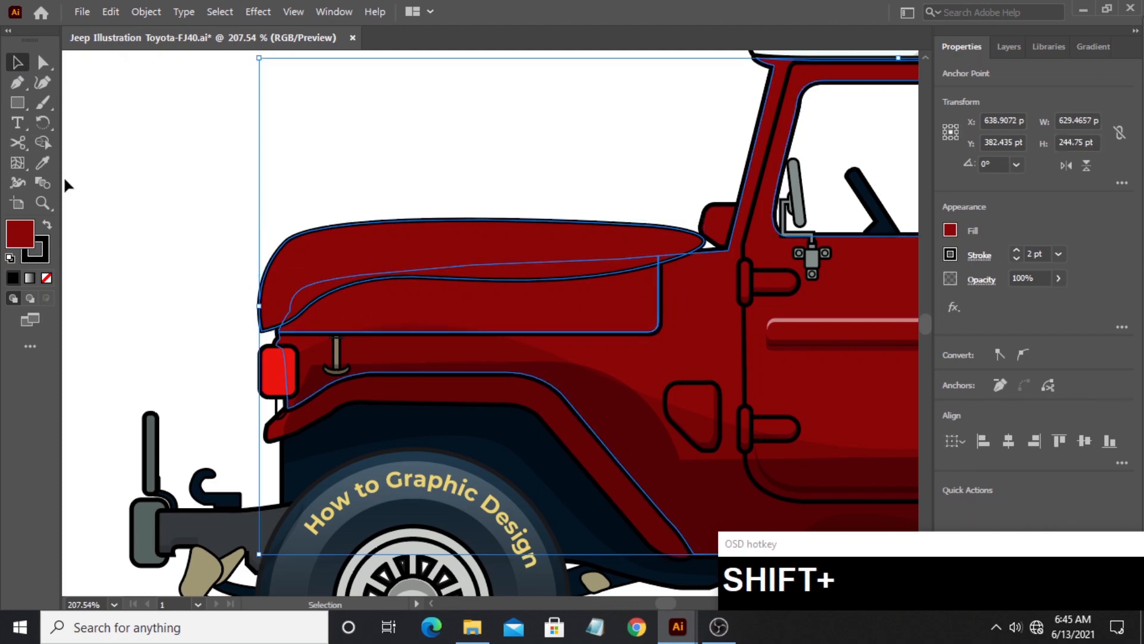
pyautogui.click(38, 148)
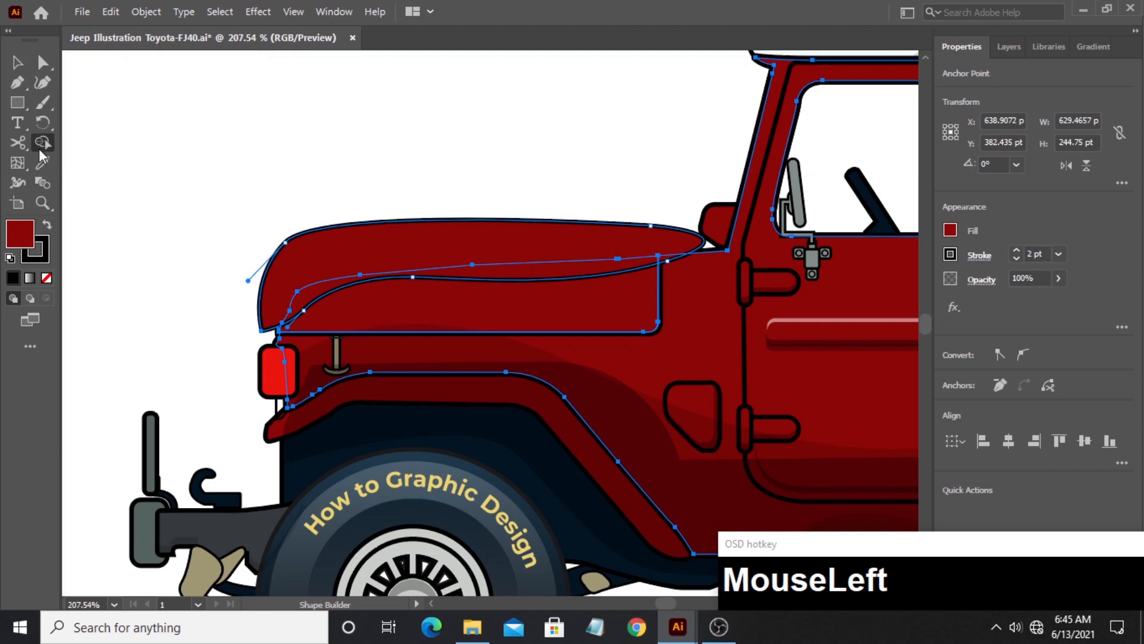
pyautogui.keyDown('alt'); pyautogui.click(309, 253); pyautogui.keyUp('alt')
pyautogui.click(18, 62)
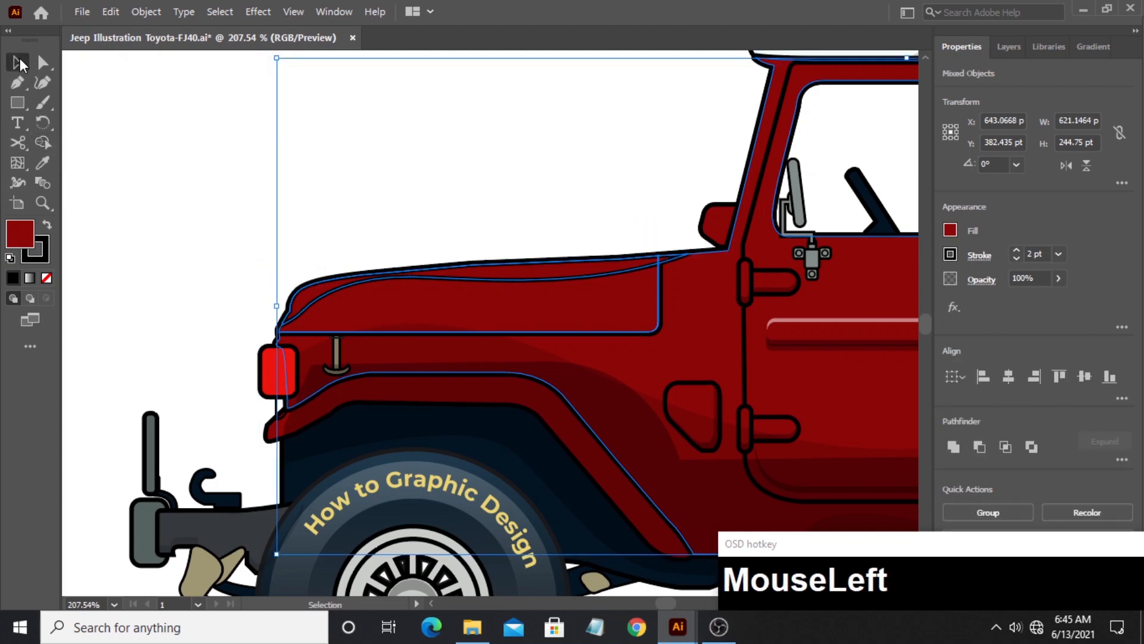
pyautogui.click(239, 162)
# - Give the curved hood strip a white FFFFFF fill and no stroke
pyautogui.click(320, 296)
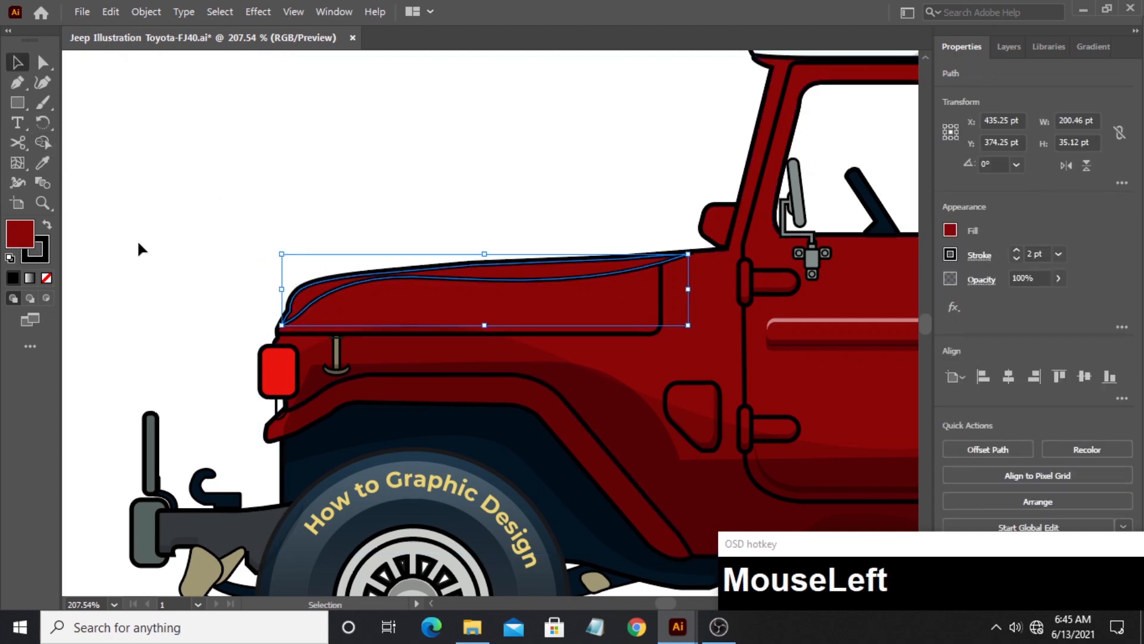
pyautogui.doubleClick(20, 238)
pyautogui.moveTo(401, 243); pyautogui.dragTo(340, 196)
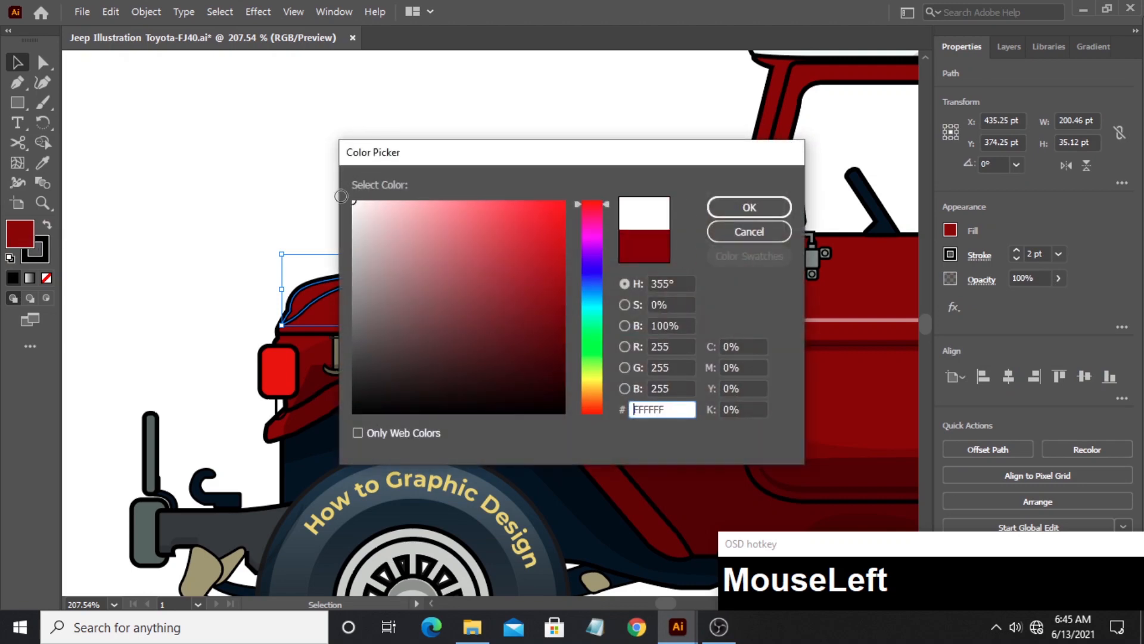
pyautogui.click(744, 207)
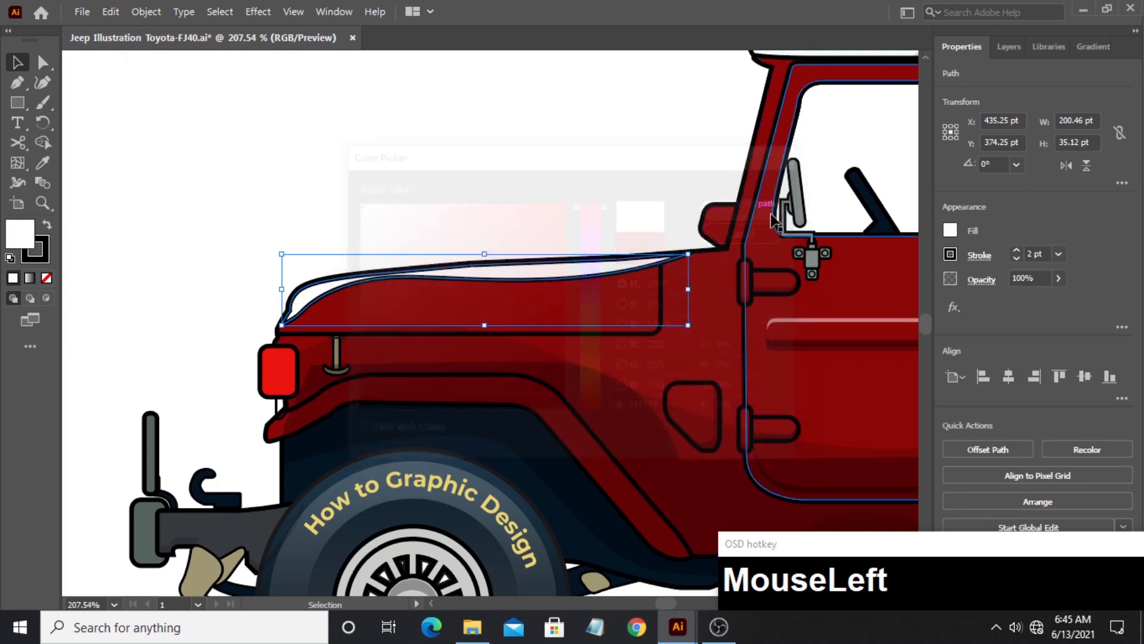
pyautogui.click(950, 252)
pyautogui.click(768, 314)
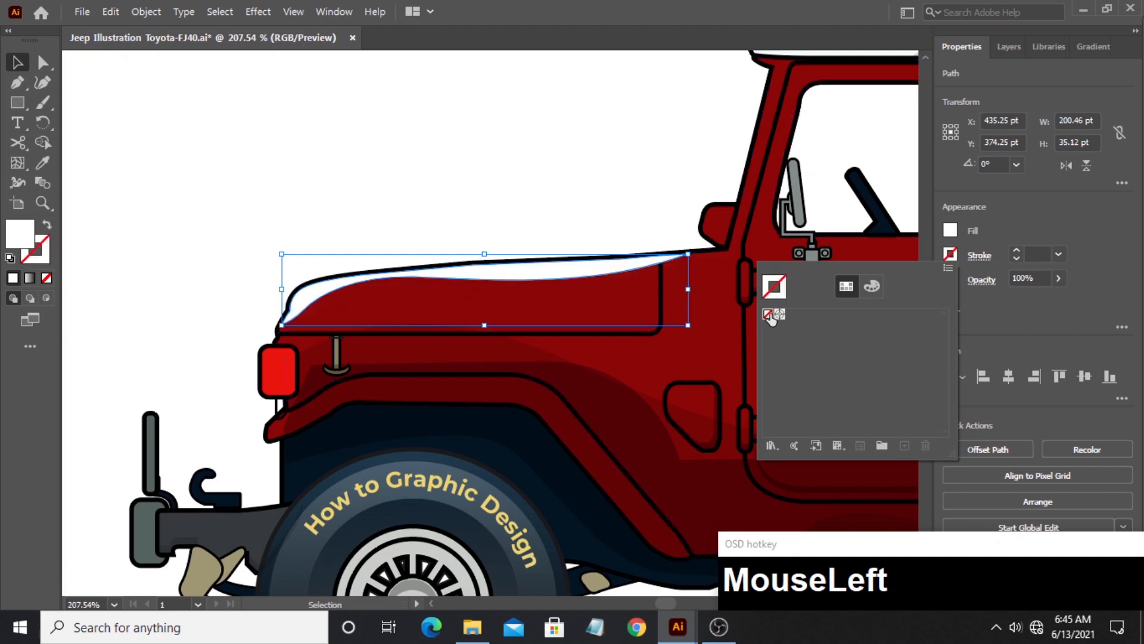
pyautogui.click(690, 201)
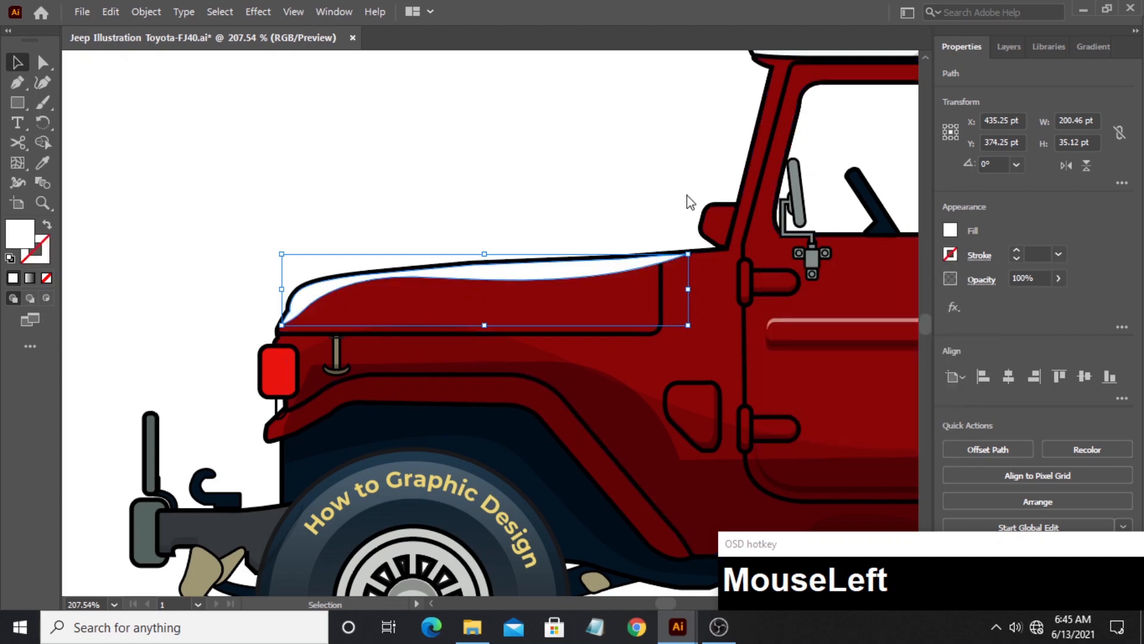
# - Set the opacity of the white hood highlight to 24%
pyautogui.click(1060, 285)
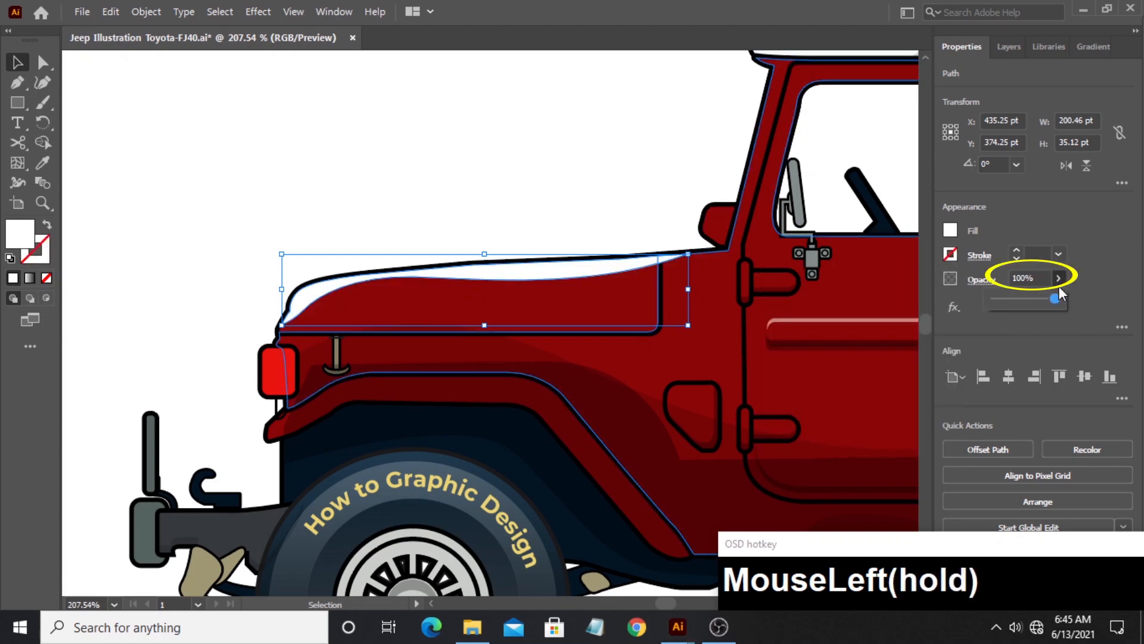
pyautogui.moveTo(1050, 300); pyautogui.dragTo(1009, 296)
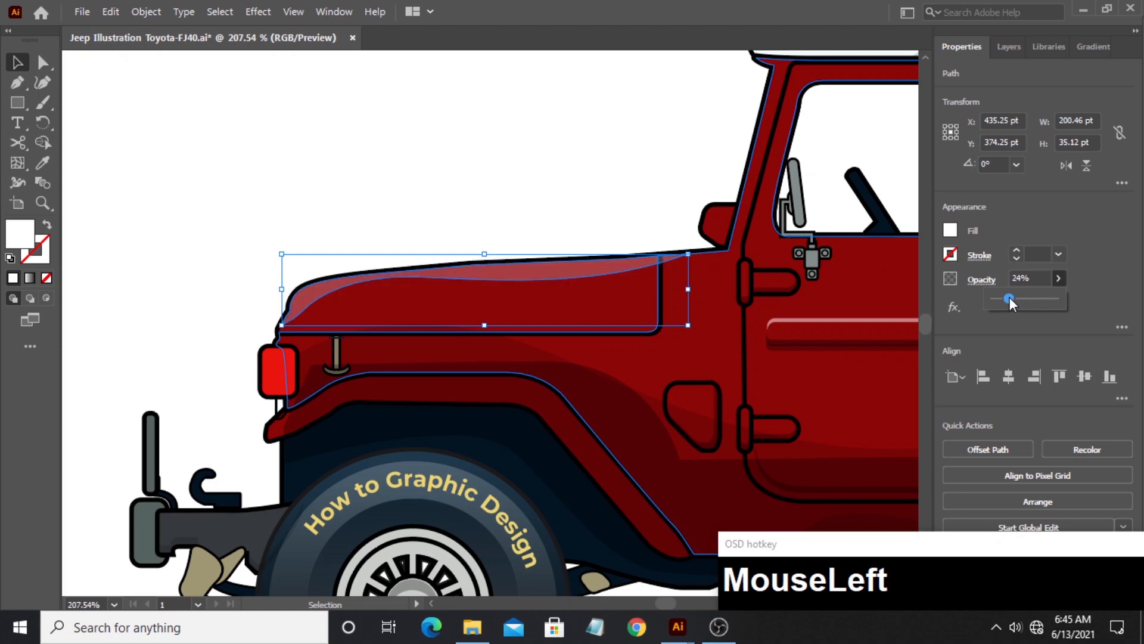
pyautogui.click(433, 204)
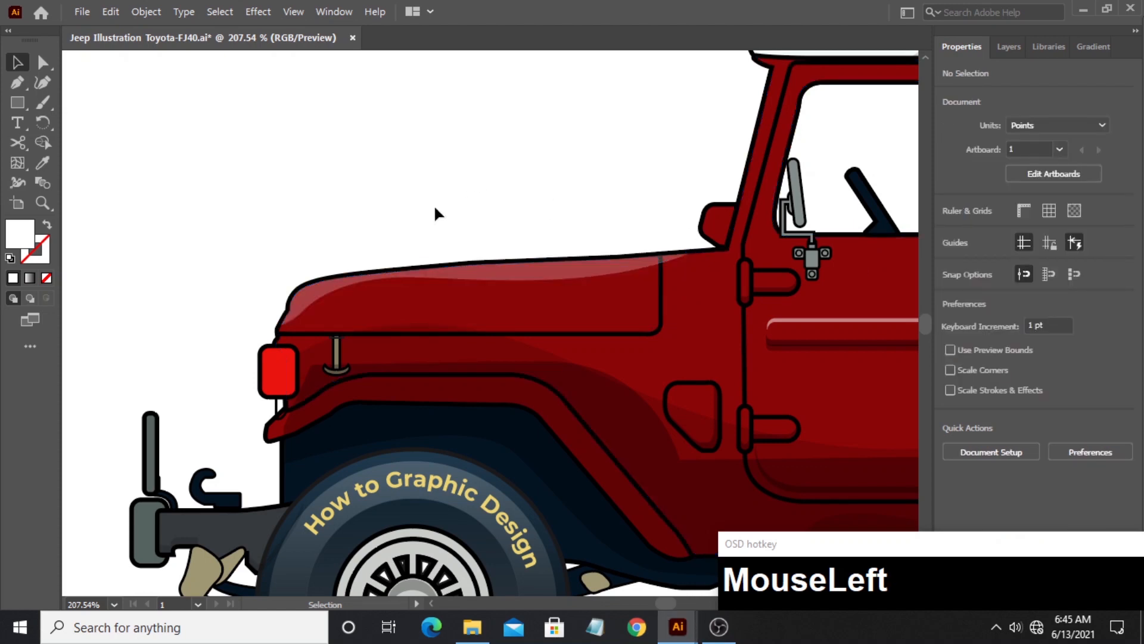
# - Duplicate the hood panel above the jeep and overlap it with a second copy offset slightly up and toward the front
pyautogui.click(516, 323)
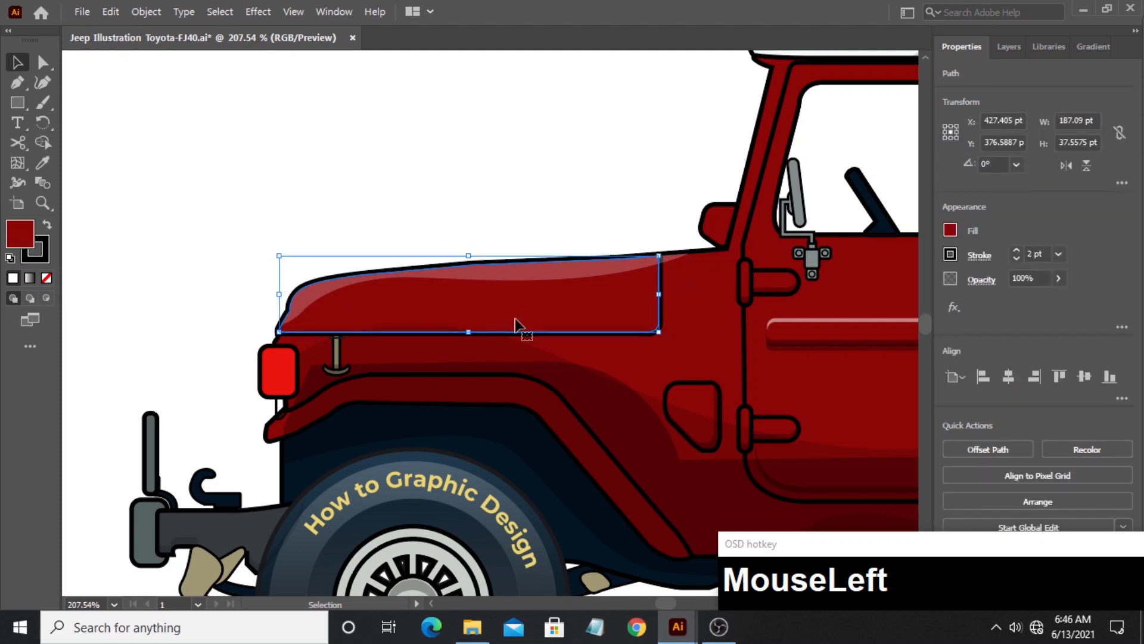
pyautogui.moveTo(516, 324); pyautogui.dragTo(460, 202)
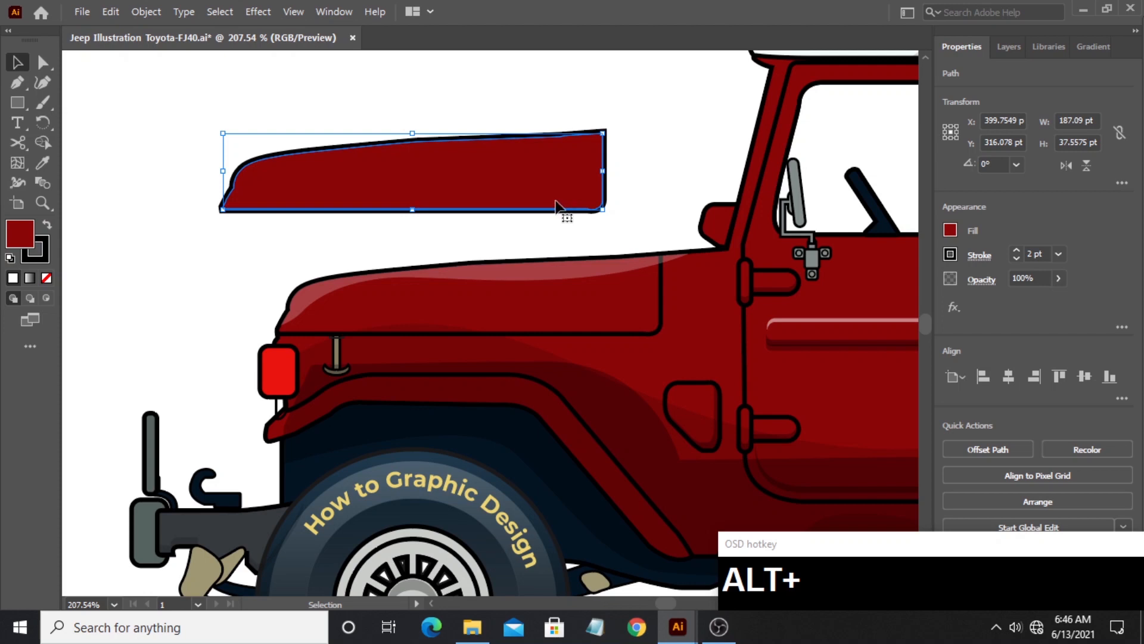
pyautogui.moveTo(556, 206); pyautogui.dragTo(550, 198)
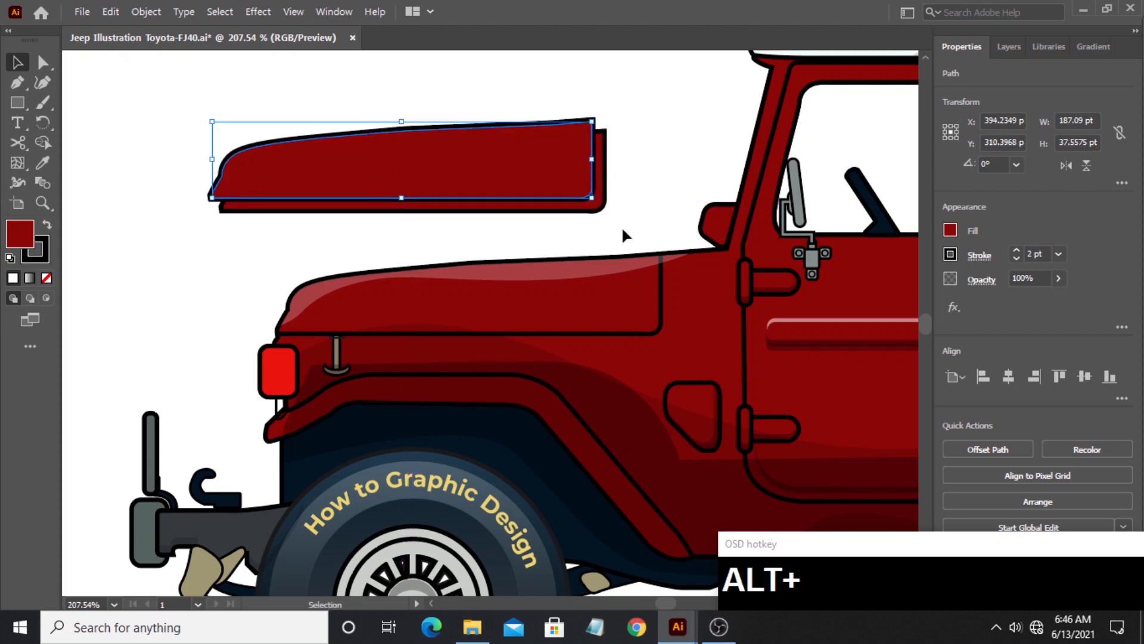
pyautogui.press('Down')
pyautogui.press('Right')
pyautogui.press('Down')
pyautogui.press('Right')
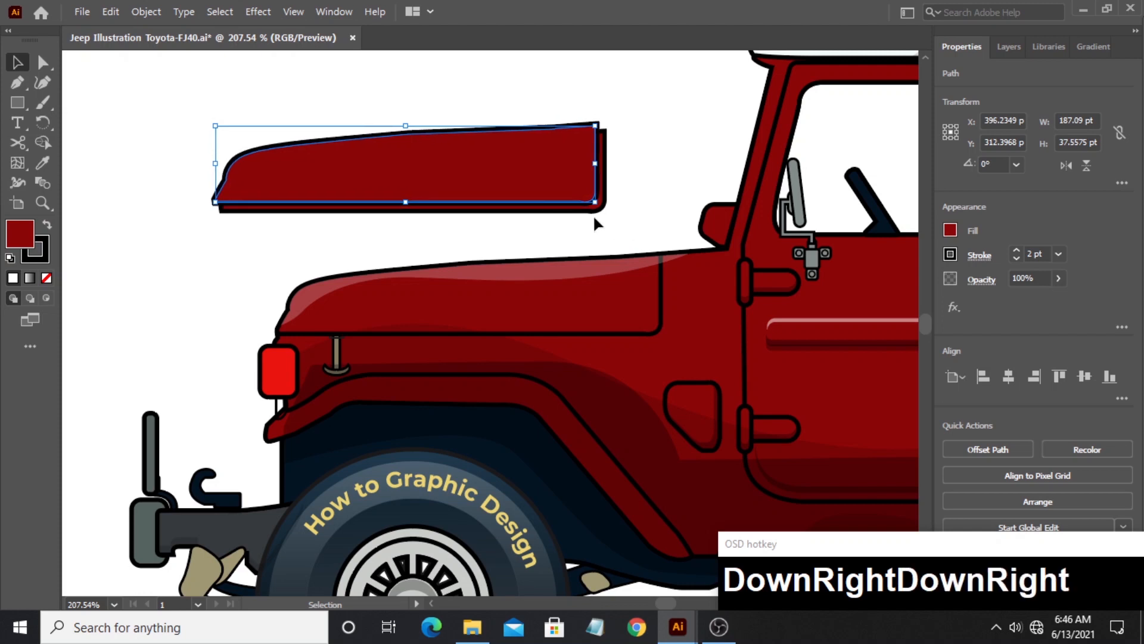
# - Trim the two overlapping hood copies to the thin L-shaped strip along their lower and rear edges
pyautogui.moveTo(159, 157); pyautogui.dragTo(216, 224)
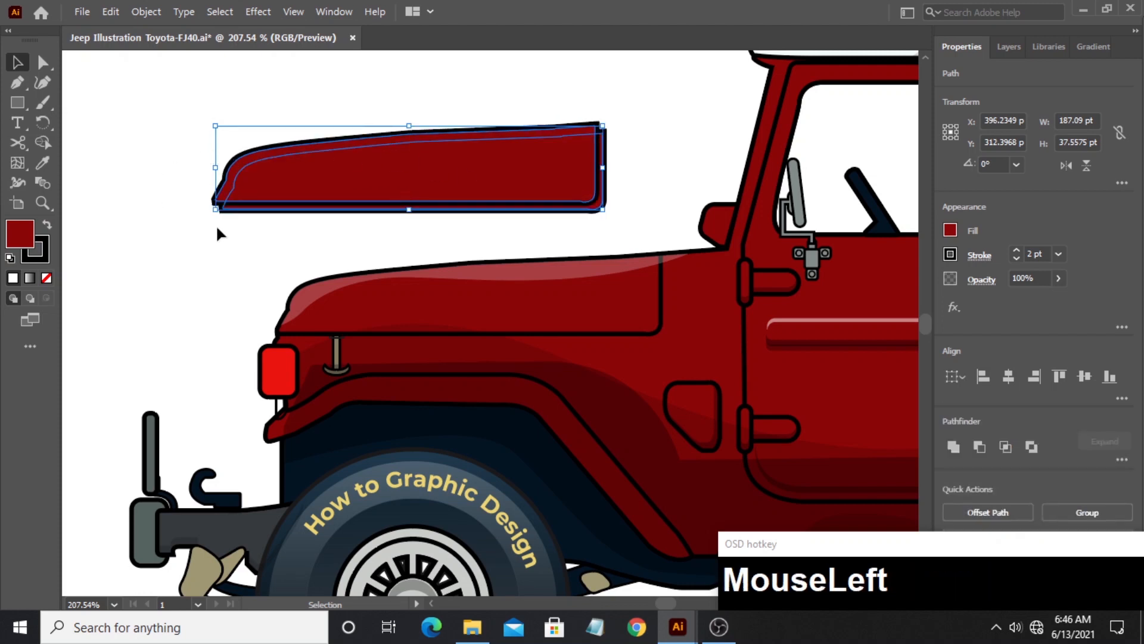
pyautogui.click(42, 143)
pyautogui.moveTo(179, 159); pyautogui.dragTo(317, 181)
# - Copy the hood highlight's appearance onto the L-shaped strip and place it along the hood panel's lower and rear inner edges
pyautogui.click(43, 162)
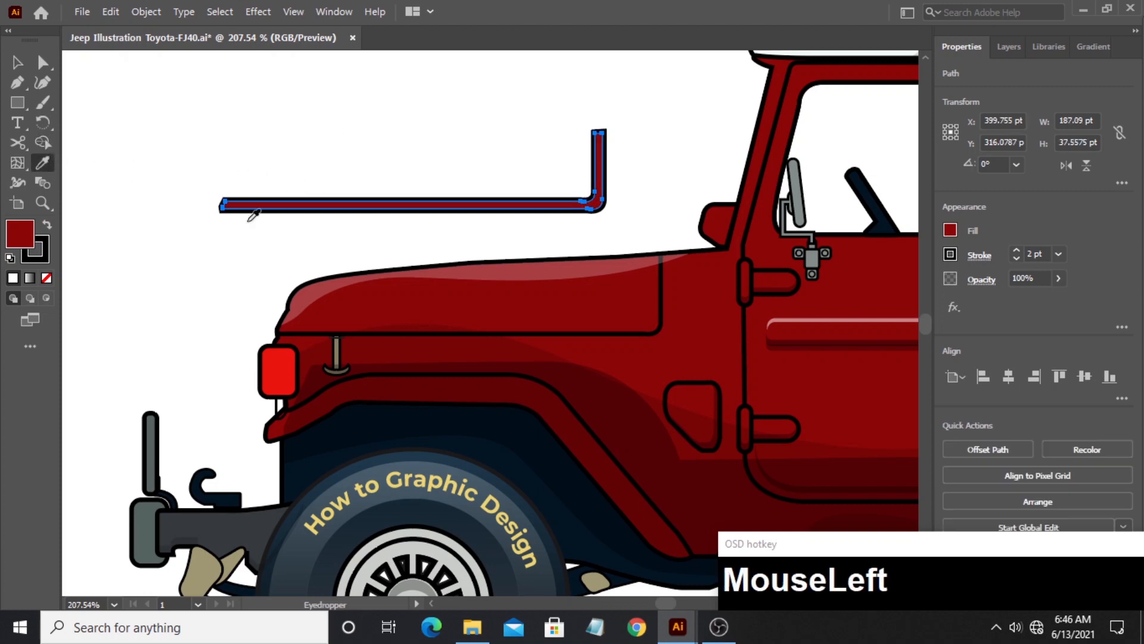
pyautogui.click(127, 182)
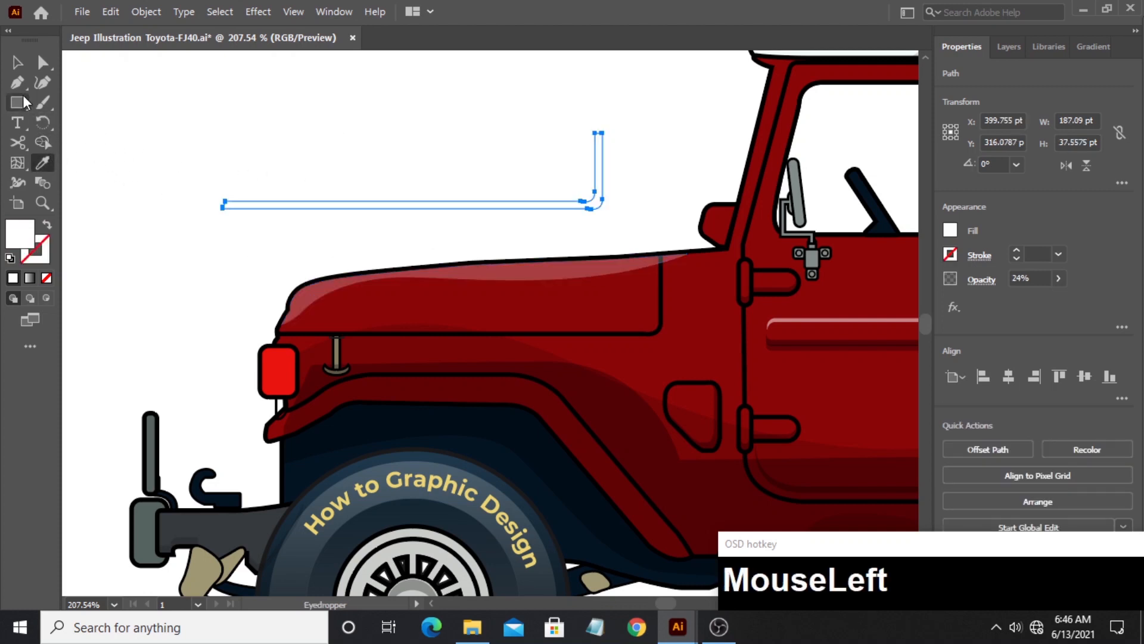
pyautogui.click(17, 66)
pyautogui.click(225, 113)
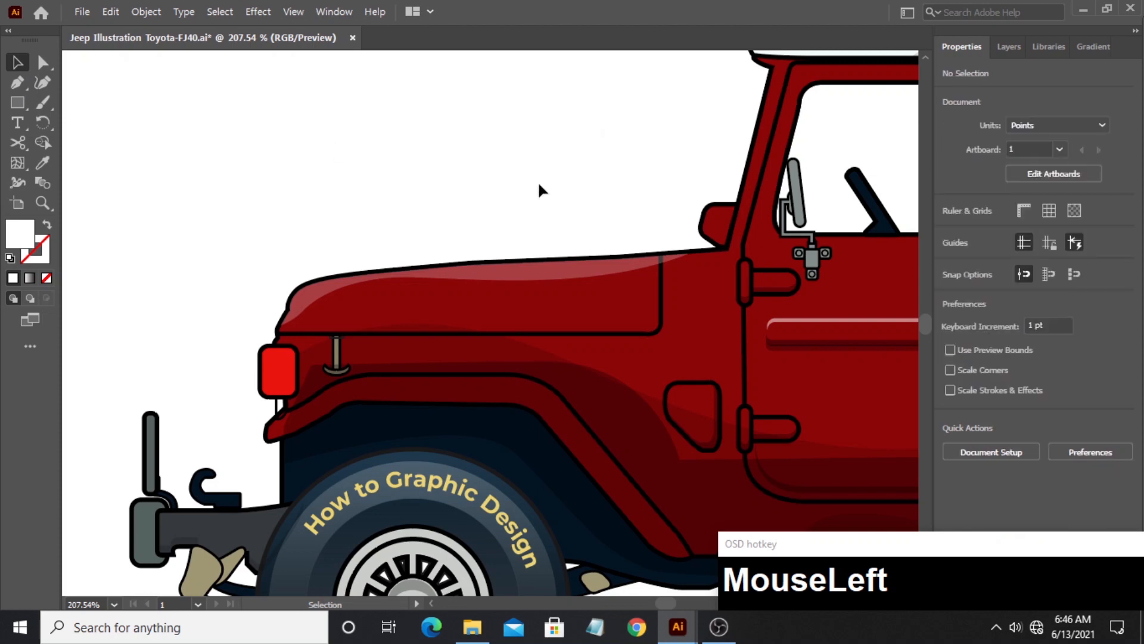
pyautogui.moveTo(601, 203); pyautogui.dragTo(654, 323)
pyautogui.click(513, 220)
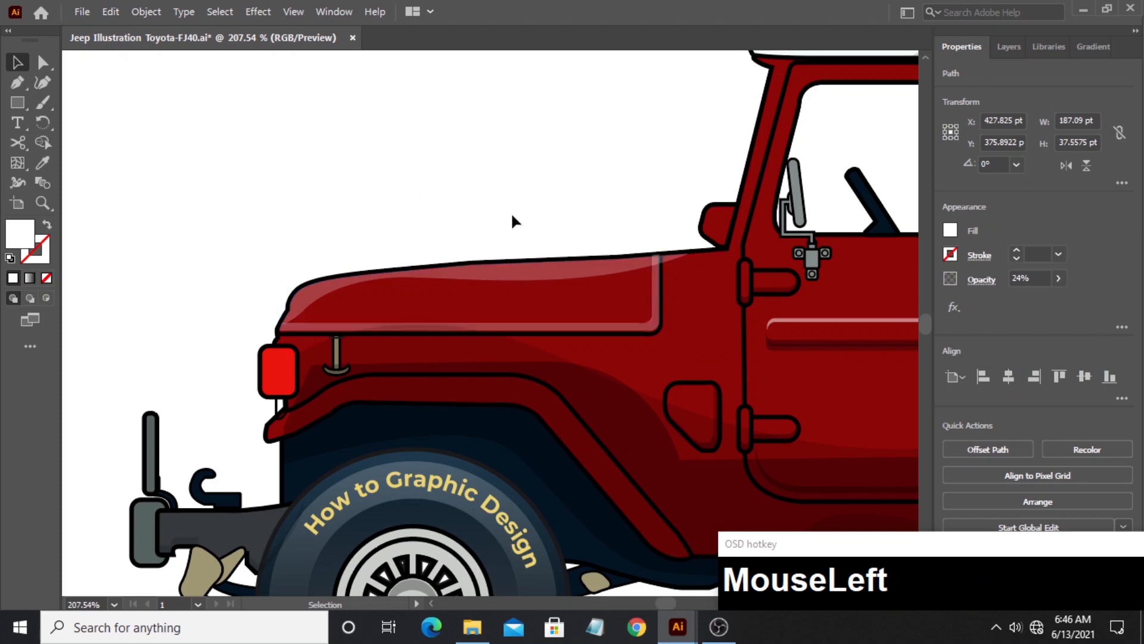
# - Duplicate the small red piece ahead of the windshield pillar, overlap it with an offset copy, and trim them to a curved strip about 16 by 15 pt
pyautogui.moveTo(714, 235); pyautogui.dragTo(499, 192)
pyautogui.click(493, 186)
pyautogui.click(42, 142)
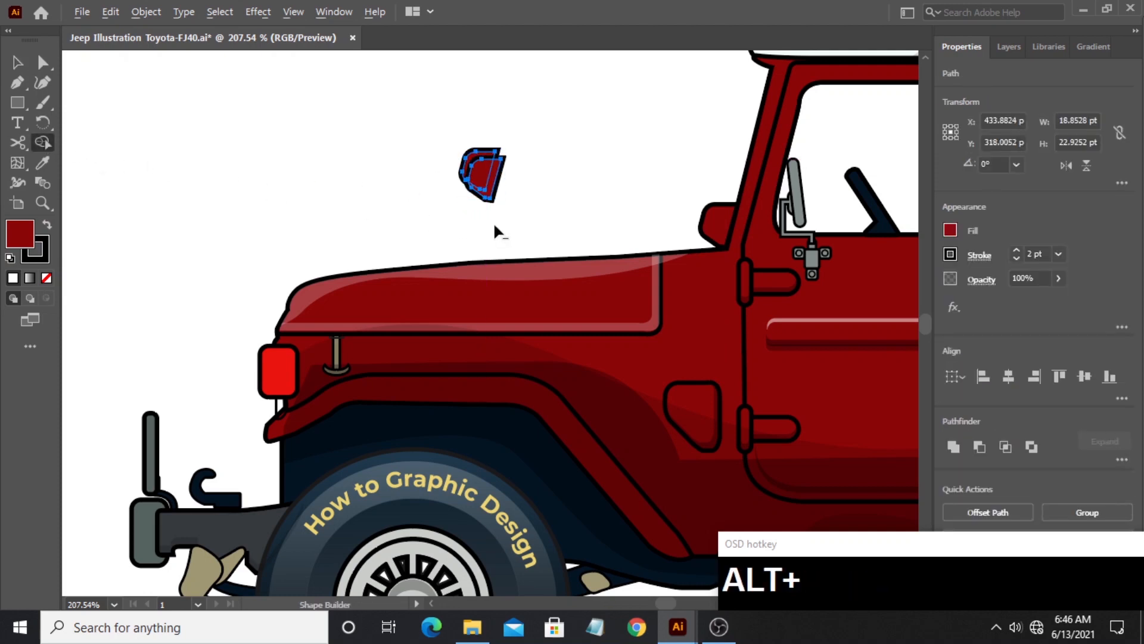
pyautogui.keyDown('alt'); pyautogui.click(485, 192); pyautogui.keyUp('alt')
pyautogui.click(18, 62)
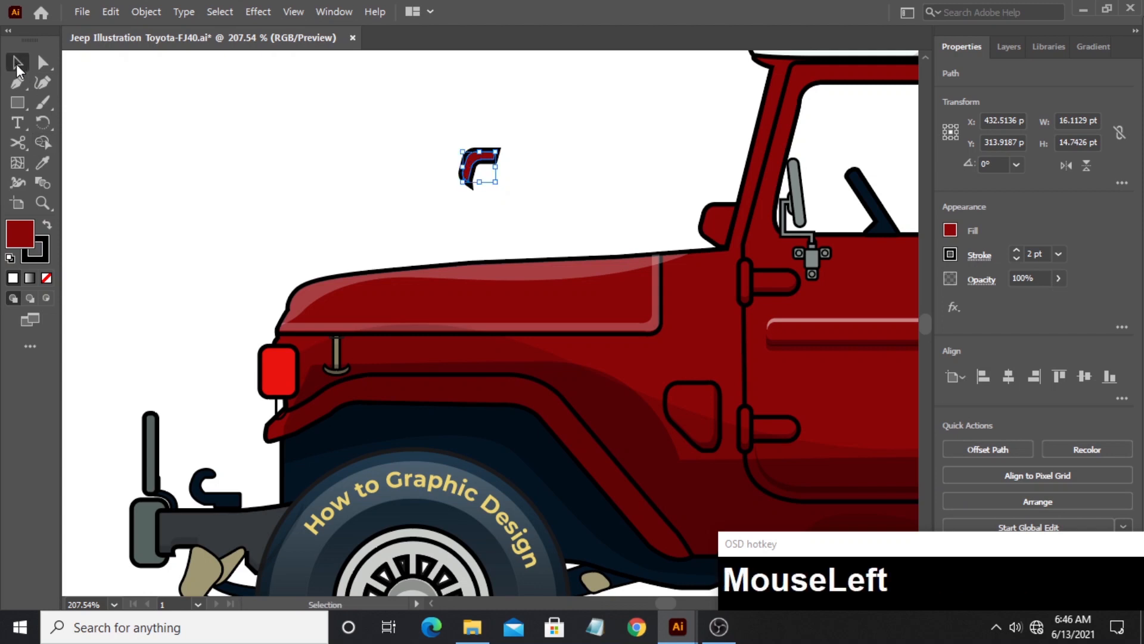
# - Copy the hood highlight's appearance onto the small curved strip and place it on the red piece ahead of the windshield pillar
pyautogui.press('i')
pyautogui.click(463, 266)
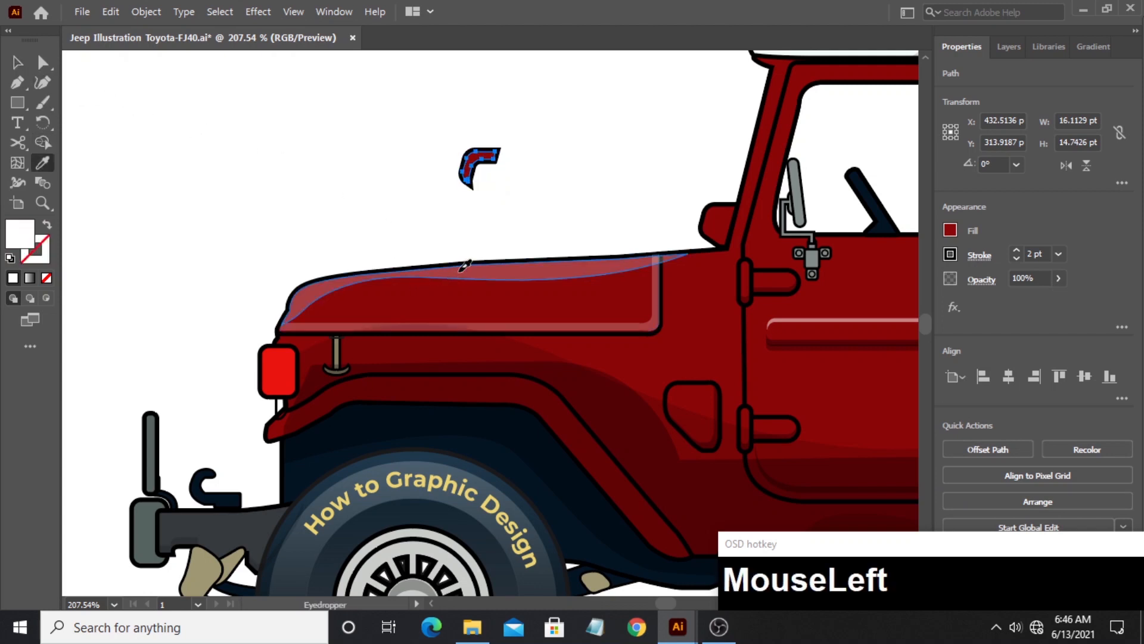
pyautogui.click(15, 64)
pyautogui.click(320, 138)
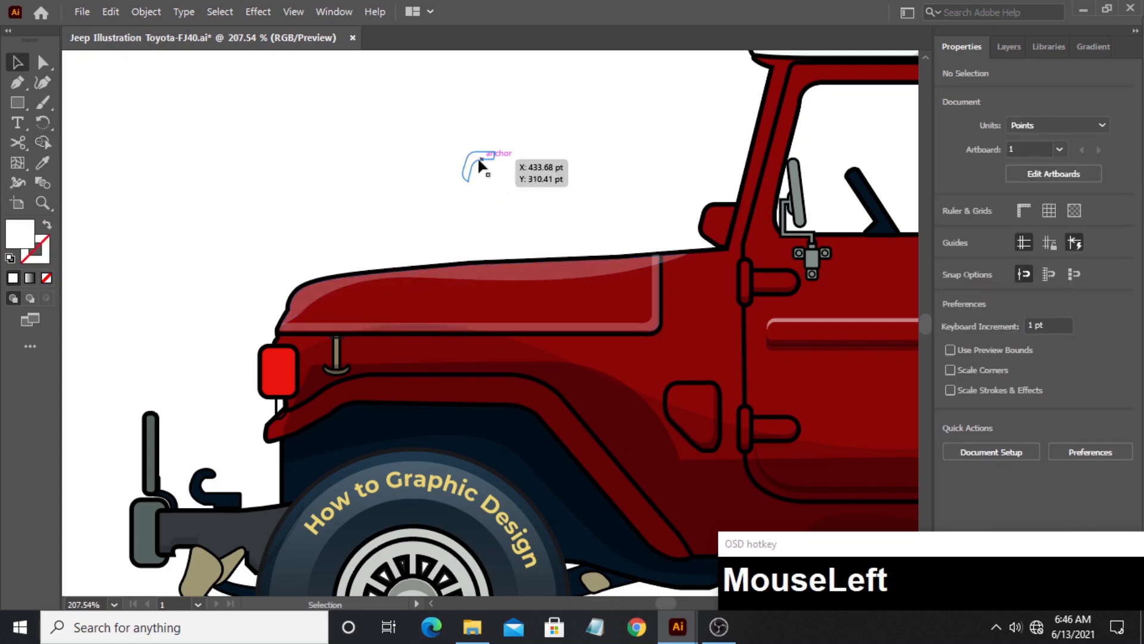
pyautogui.moveTo(477, 156); pyautogui.dragTo(722, 222)
pyautogui.click(554, 185)
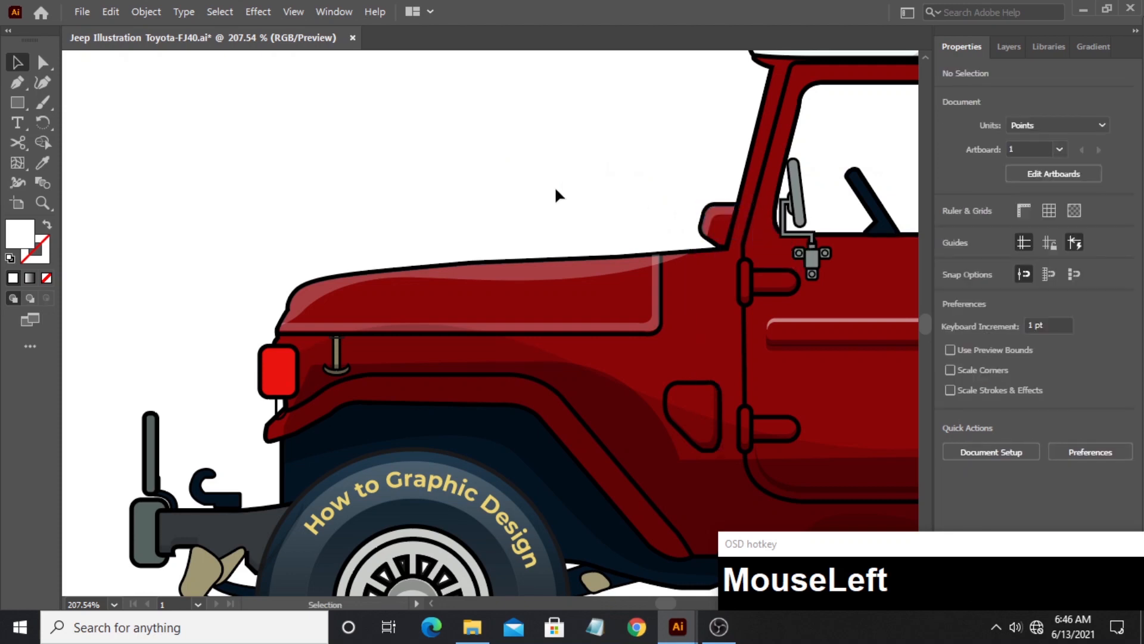
# - Start a white band with the Pen tool, curving its upper edge from the hood's rear along the body side and turning down behind the rear edge
pyautogui.moveTo(416, 230); pyautogui.dragTo(178, 153)
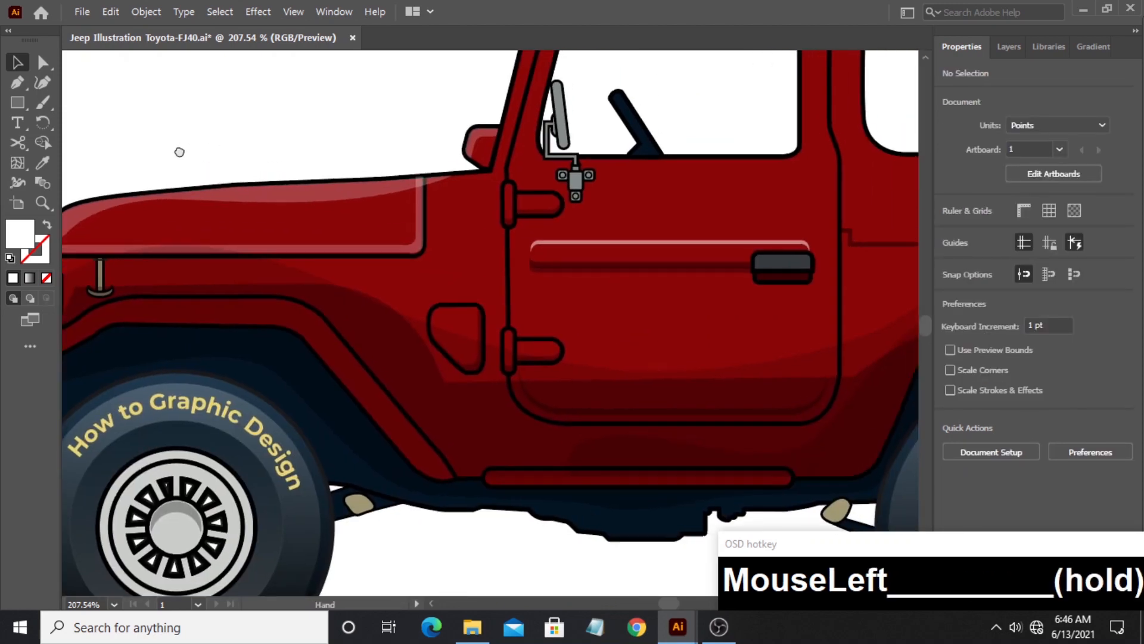
pyautogui.click(46, 197)
pyautogui.moveTo(426, 202); pyautogui.dragTo(378, 199)
pyautogui.moveTo(515, 194); pyautogui.dragTo(503, 242)
pyautogui.click(17, 82)
pyautogui.moveTo(835, 225); pyautogui.dragTo(538, 227)
pyautogui.moveTo(644, 205); pyautogui.dragTo(765, 215)
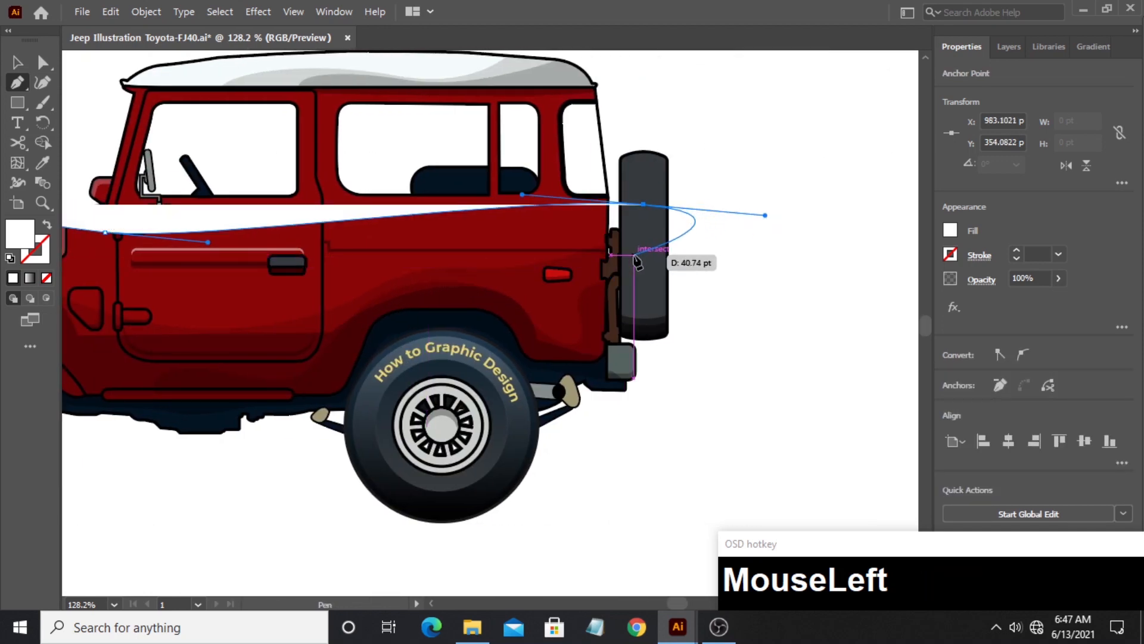
pyautogui.click(630, 241)
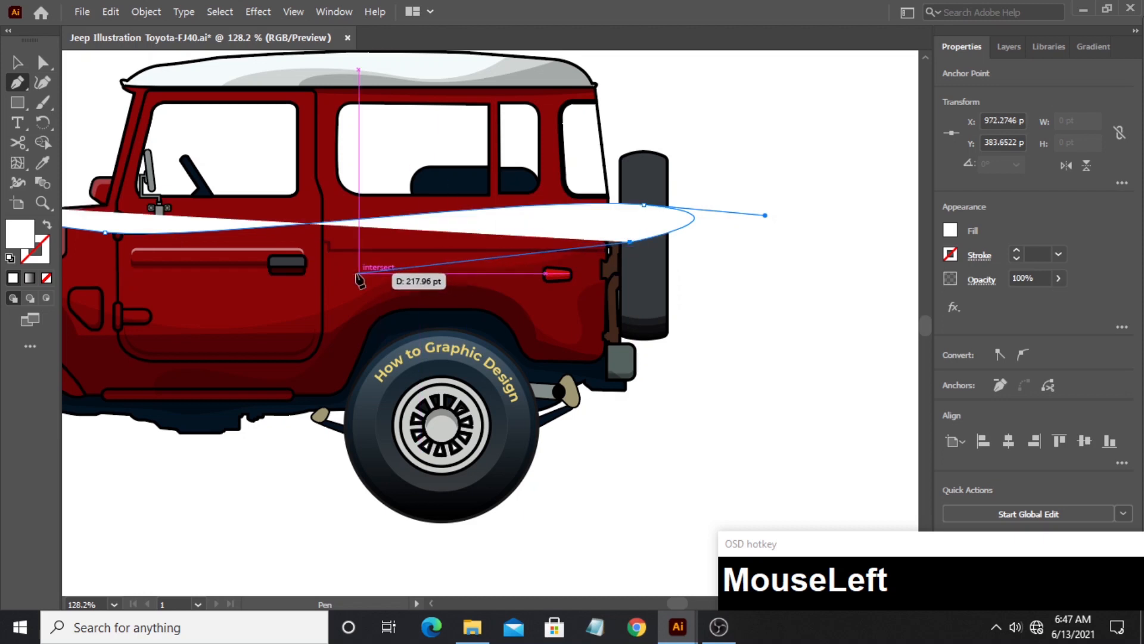
# - Continue the band's wavy lower edge forward across the door, sweep it around the front fender and past the hood, and close the shape
pyautogui.moveTo(358, 274); pyautogui.dragTo(236, 304)
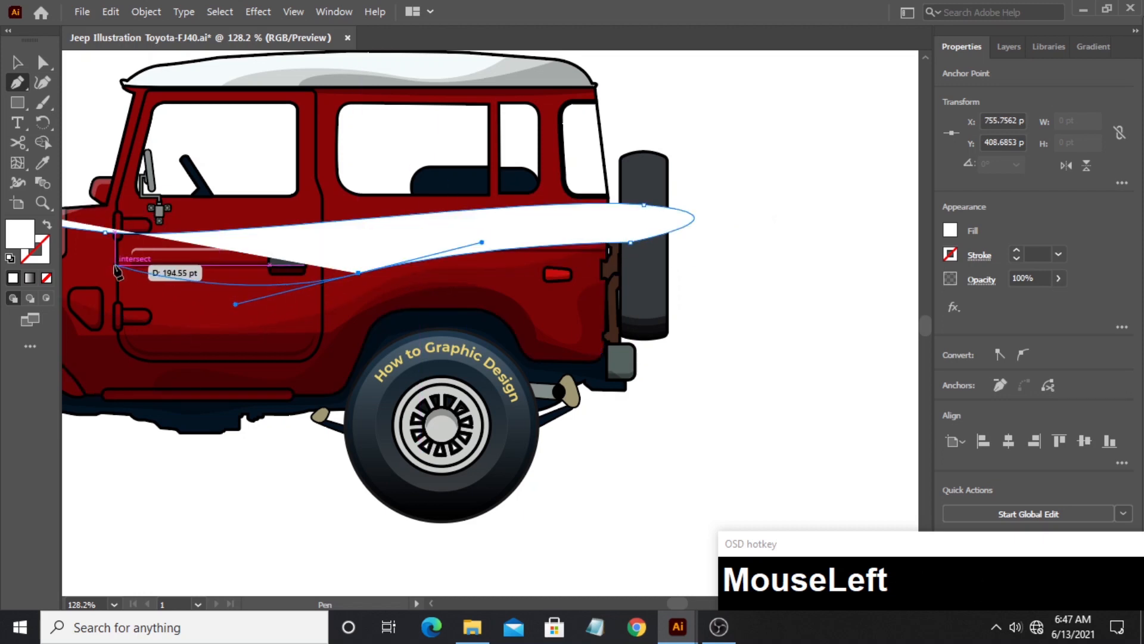
pyautogui.moveTo(117, 271); pyautogui.dragTo(212, 228)
pyautogui.hotkey('ctrl', 'z')
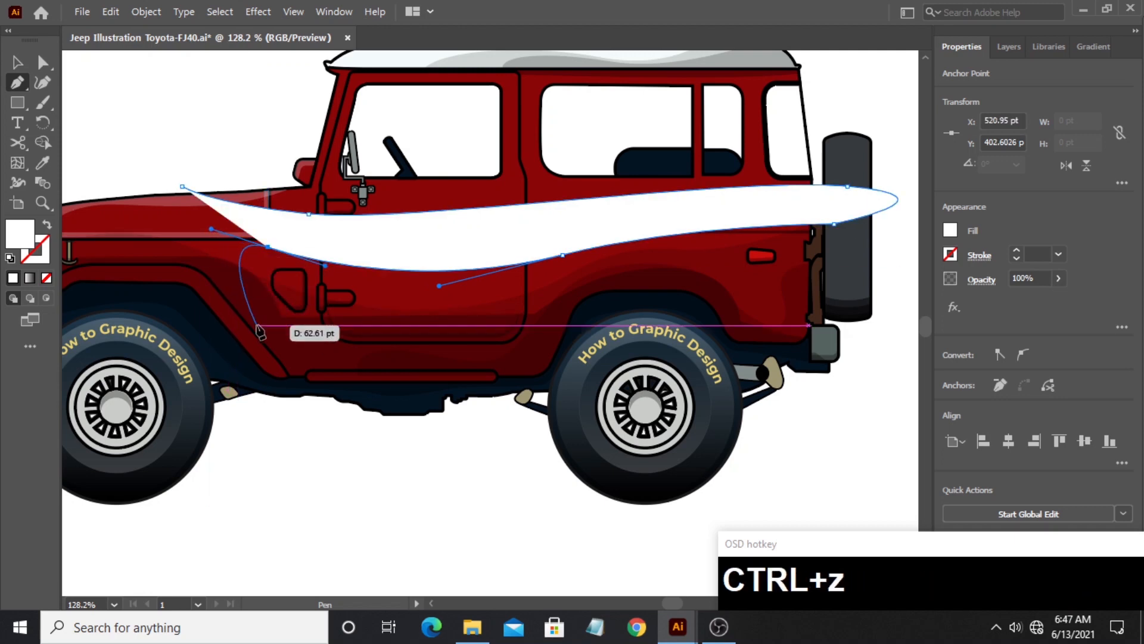
pyautogui.moveTo(257, 325); pyautogui.dragTo(284, 365)
pyautogui.moveTo(183, 324); pyautogui.dragTo(380, 363)
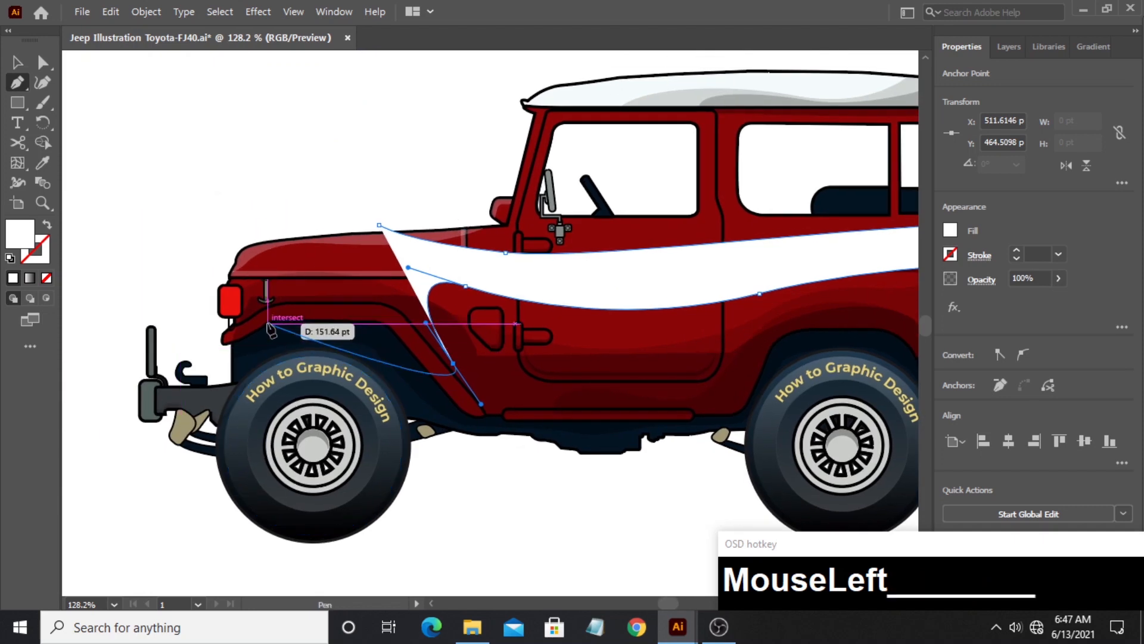
pyautogui.moveTo(206, 328); pyautogui.dragTo(111, 329)
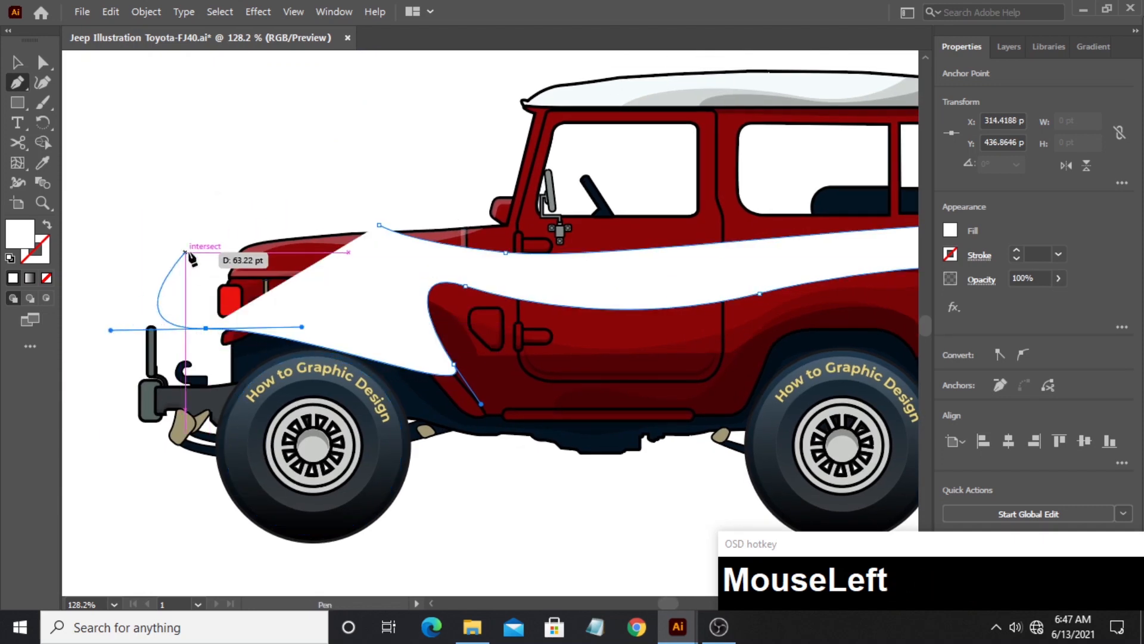
pyautogui.moveTo(245, 218); pyautogui.dragTo(317, 216)
pyautogui.click(385, 227)
# - Trim the white band to the red body panel with Shape Builder, removing the parts over the hood, below the fender and beyond the rear edge
pyautogui.press('v')
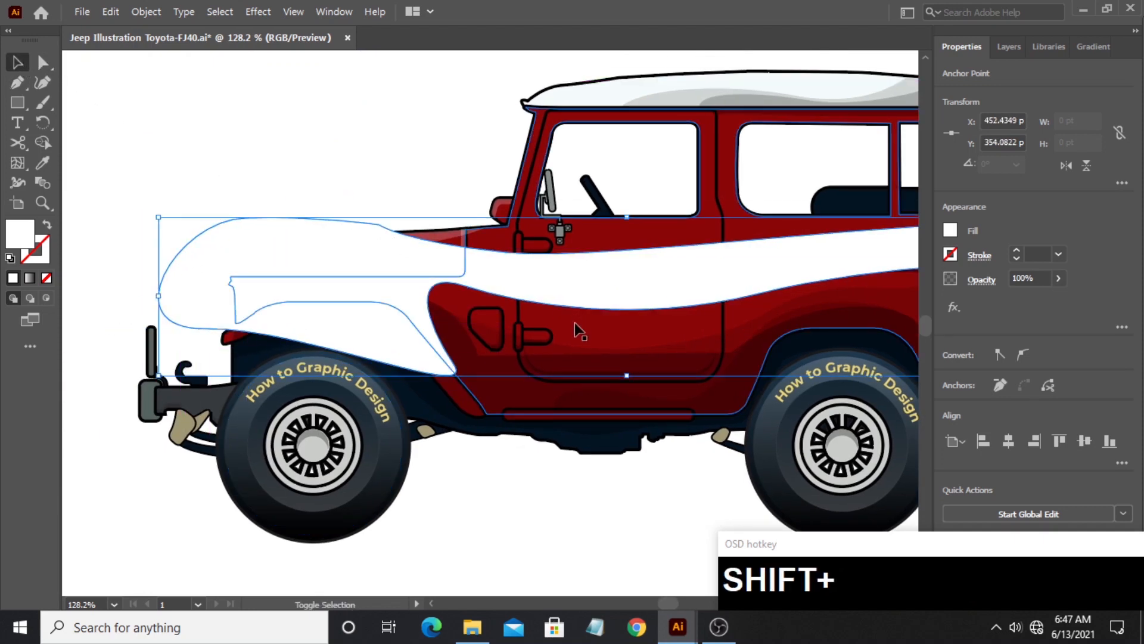
pyautogui.keyDown('shift'); pyautogui.click(577, 330); pyautogui.keyUp('shift')
pyautogui.click(42, 142)
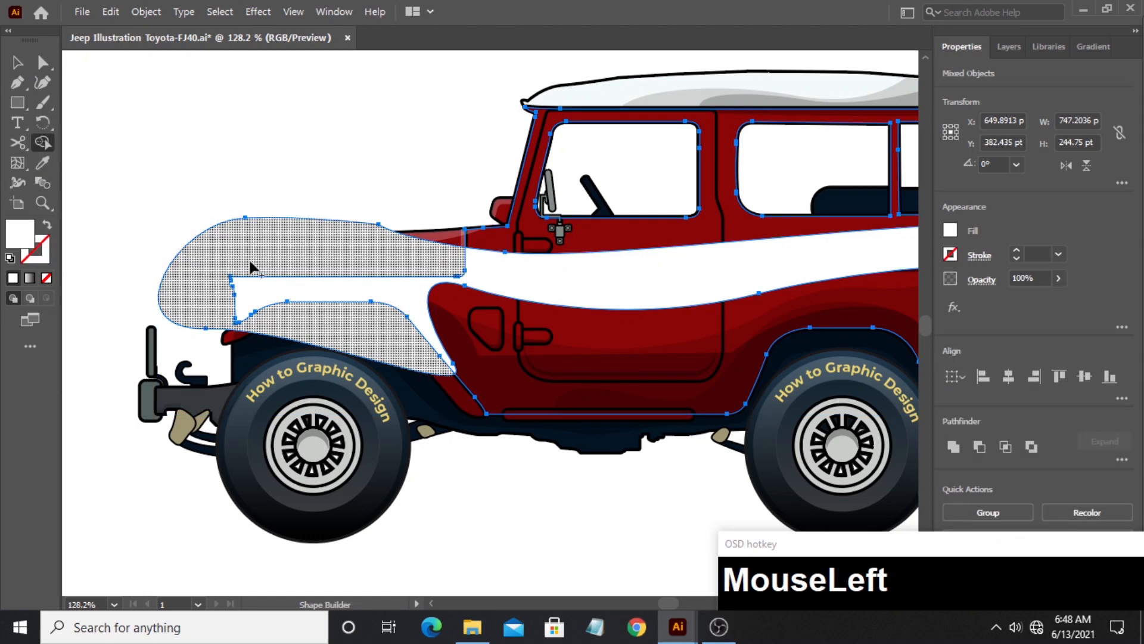
pyautogui.keyDown('alt'); pyautogui.click(232, 252); pyautogui.keyUp('alt')
pyautogui.moveTo(806, 303); pyautogui.dragTo(322, 325)
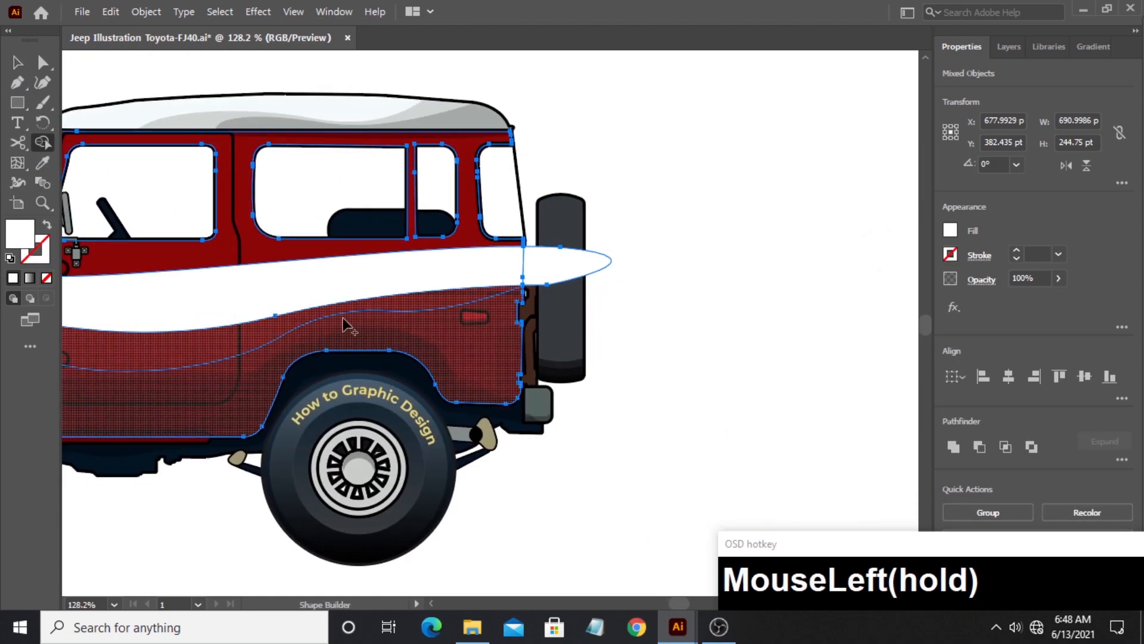
pyautogui.keyDown('alt'); pyautogui.click(571, 268); pyautogui.keyUp('alt')
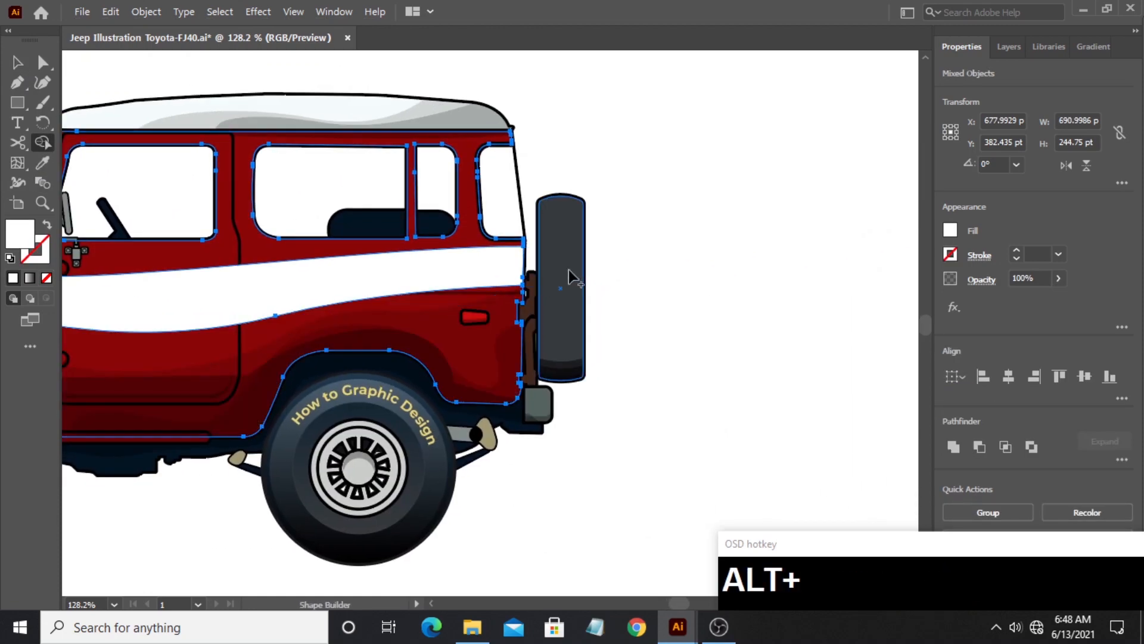
pyautogui.moveTo(240, 218); pyautogui.dragTo(488, 217)
pyautogui.moveTo(125, 163); pyautogui.dragTo(322, 195)
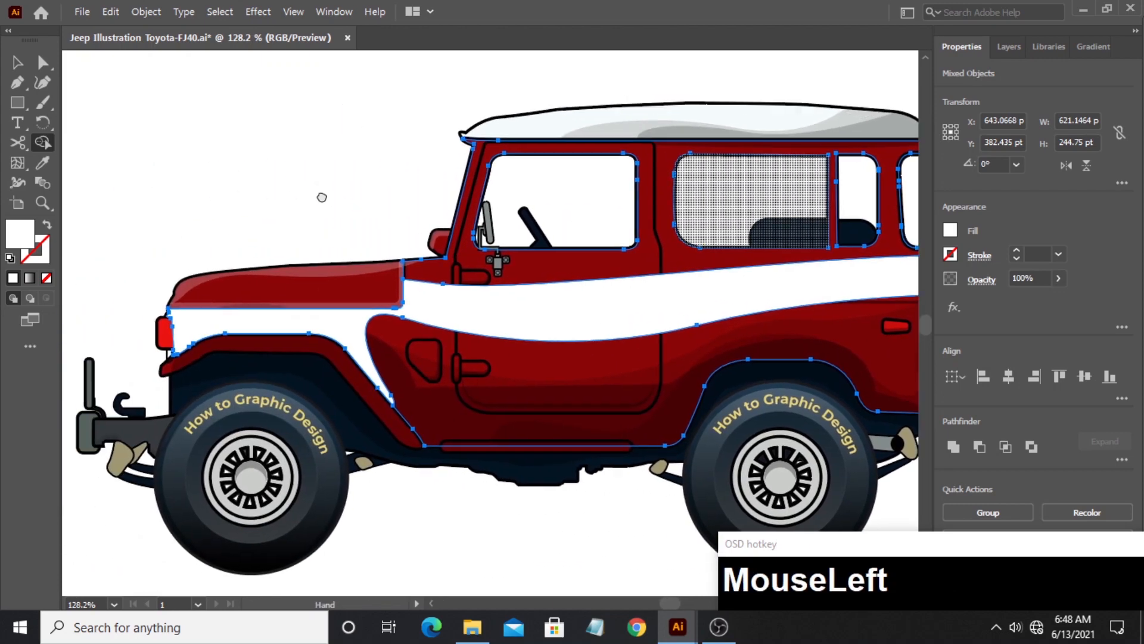
pyautogui.click(16, 63)
pyautogui.click(256, 191)
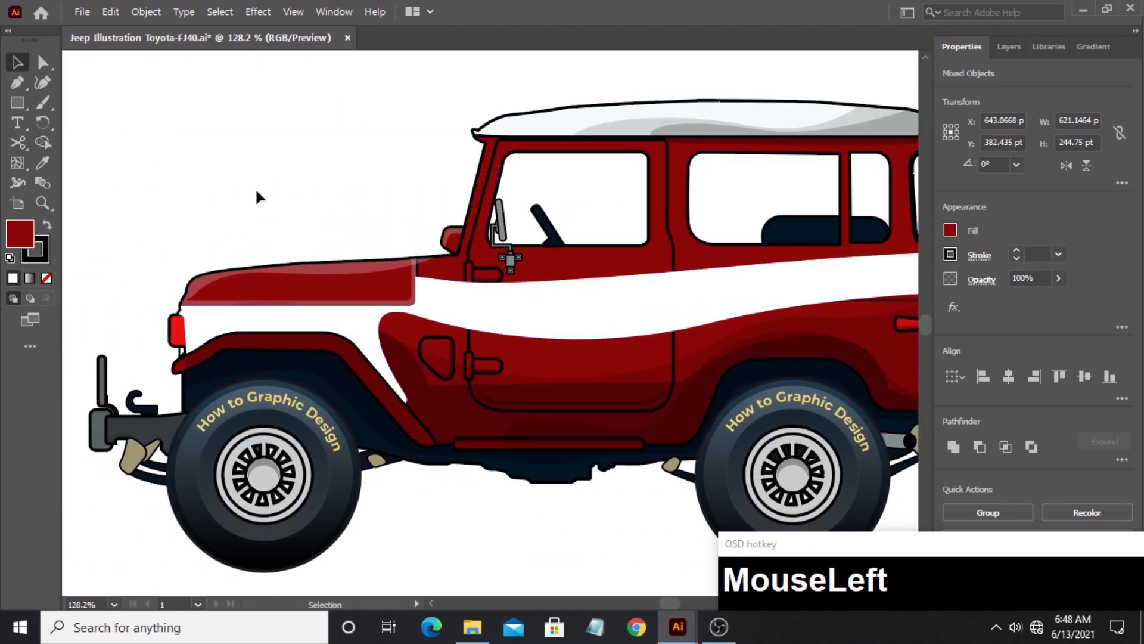
# - Copy the hood highlight's semi-transparent appearance onto the trimmed body-side band
pyautogui.click(433, 300)
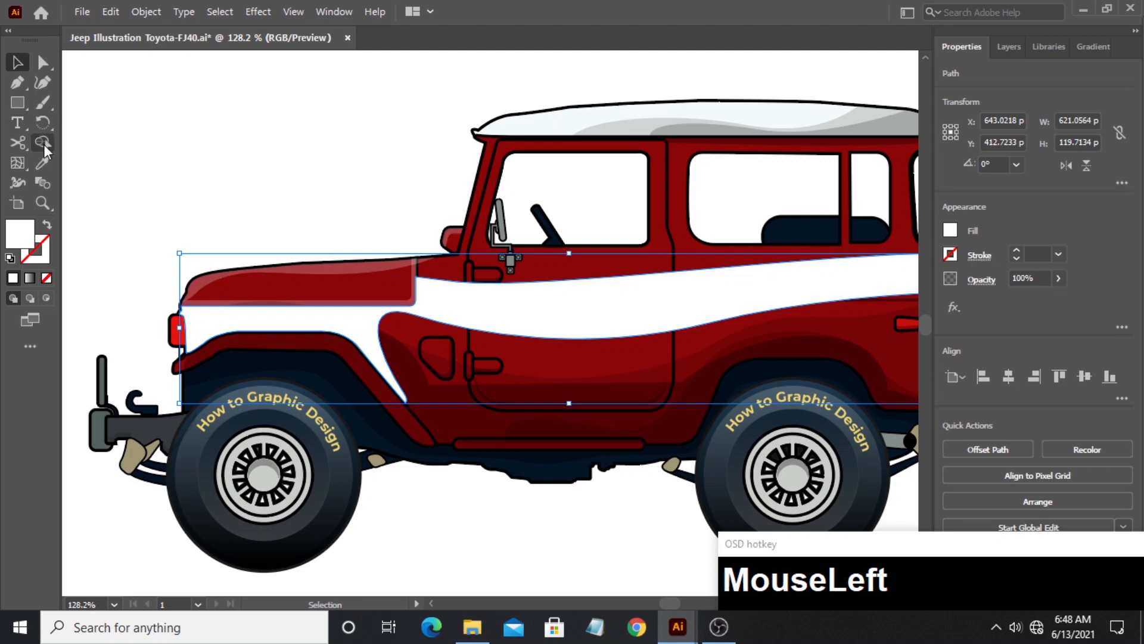
pyautogui.click(42, 162)
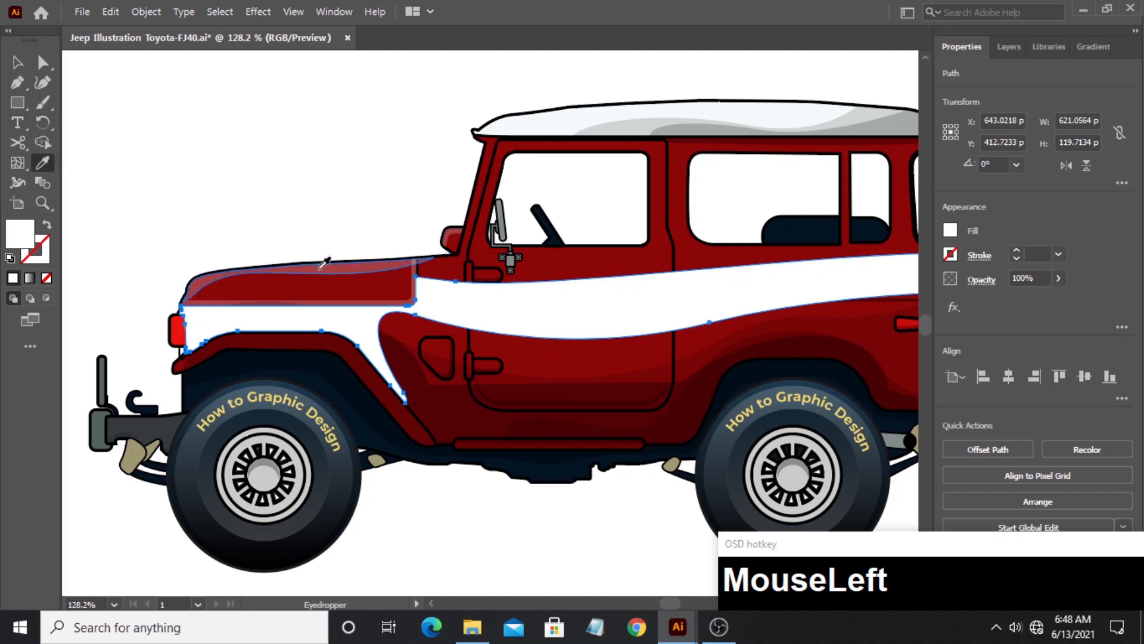
pyautogui.click(320, 263)
pyautogui.click(16, 64)
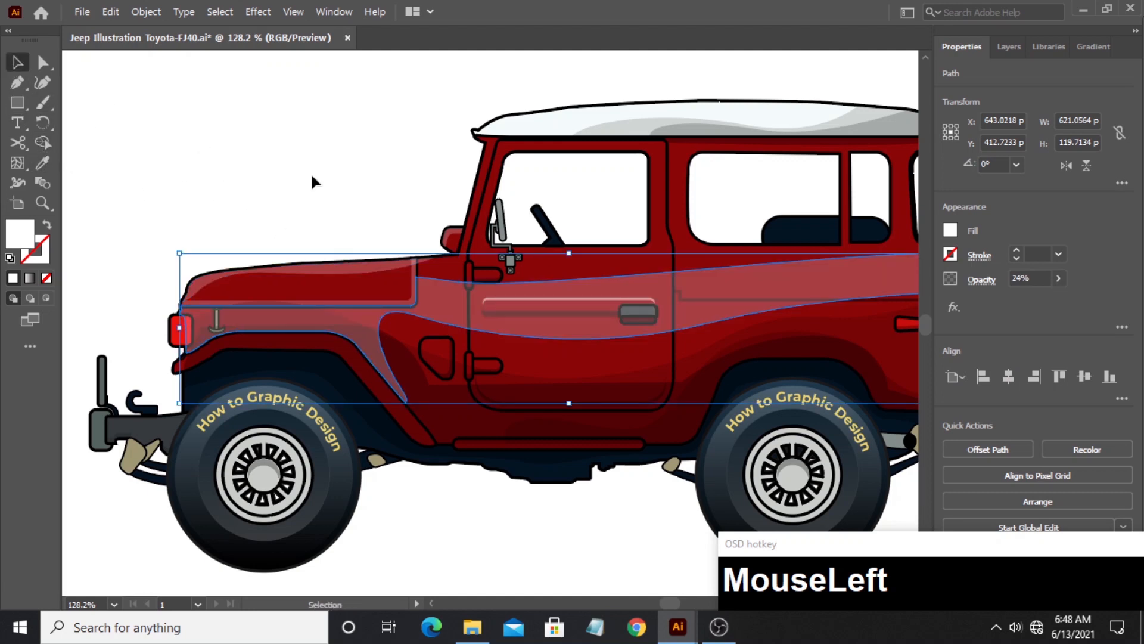
pyautogui.click(388, 237)
# - Set the body-side band's opacity to 10%
pyautogui.click(445, 300)
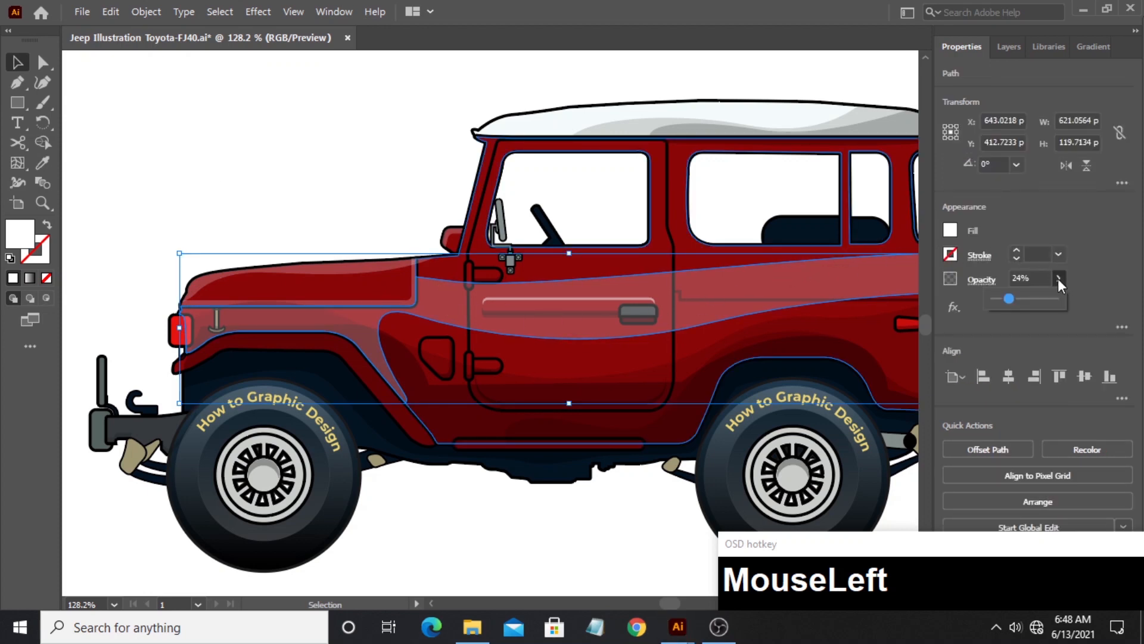
pyautogui.click(1035, 280)
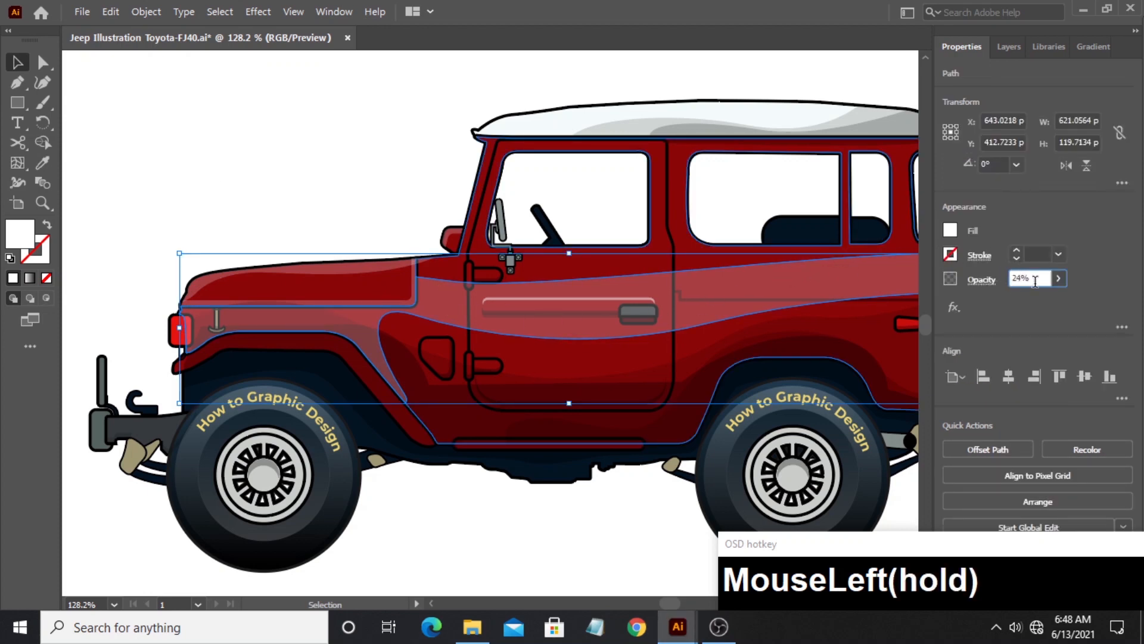
pyautogui.press('BackSpace')
pyautogui.write('1')
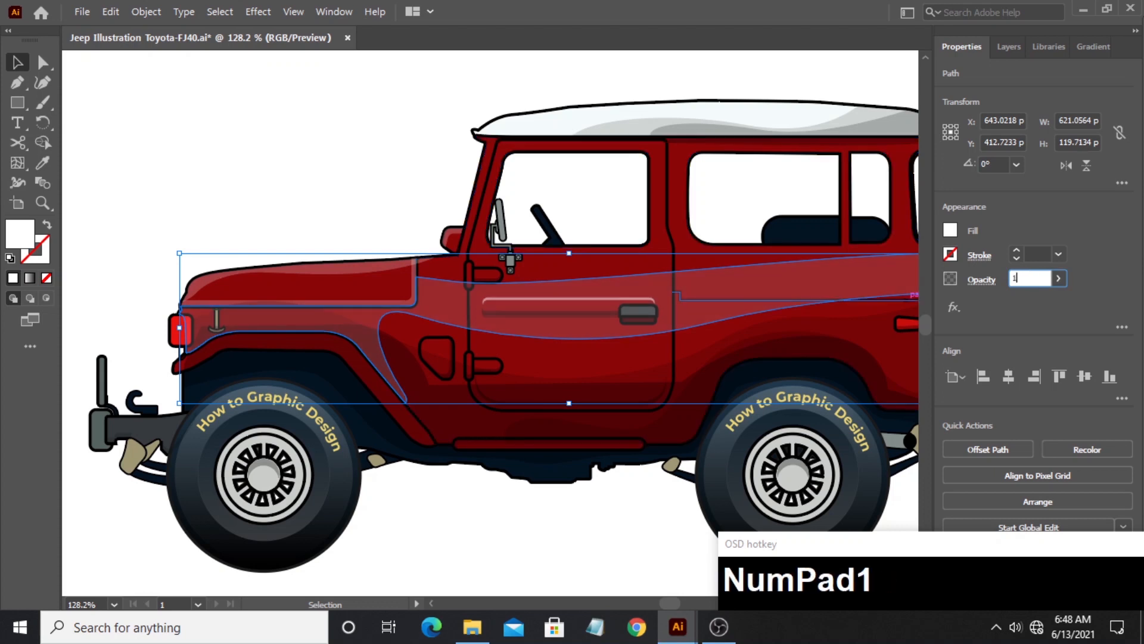
pyautogui.write('0')
pyautogui.press('Return')
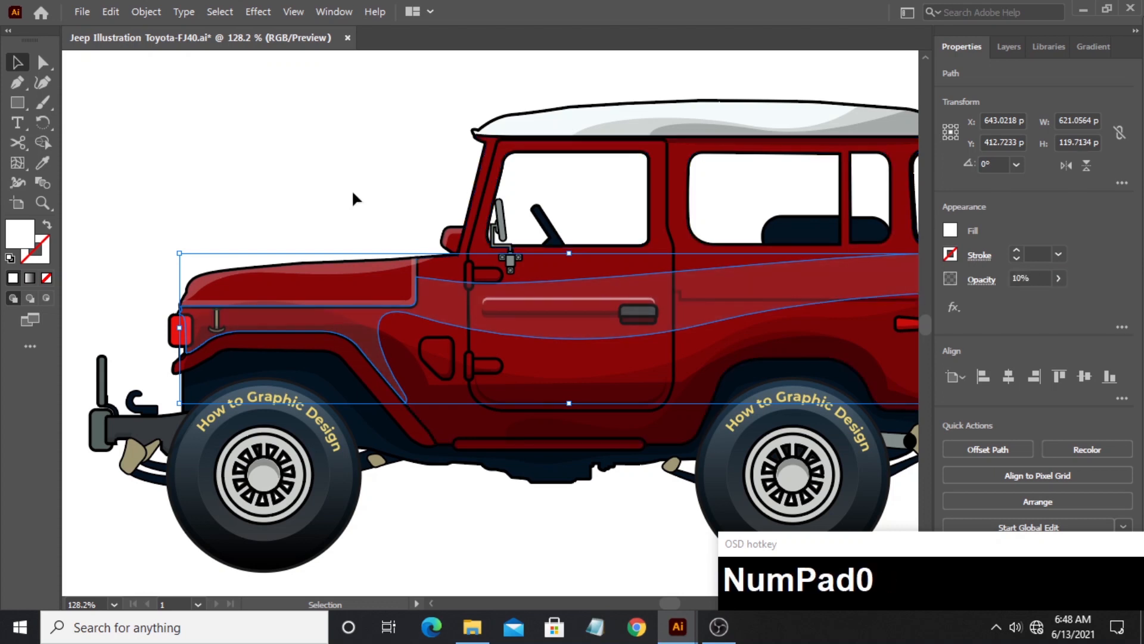
pyautogui.click(336, 205)
# - Draw a long pointed leaf shape with the Pen tool inside the band's rear part, extending past the body's rear edge above the tail light
pyautogui.moveTo(238, 140); pyautogui.dragTo(1, 167)
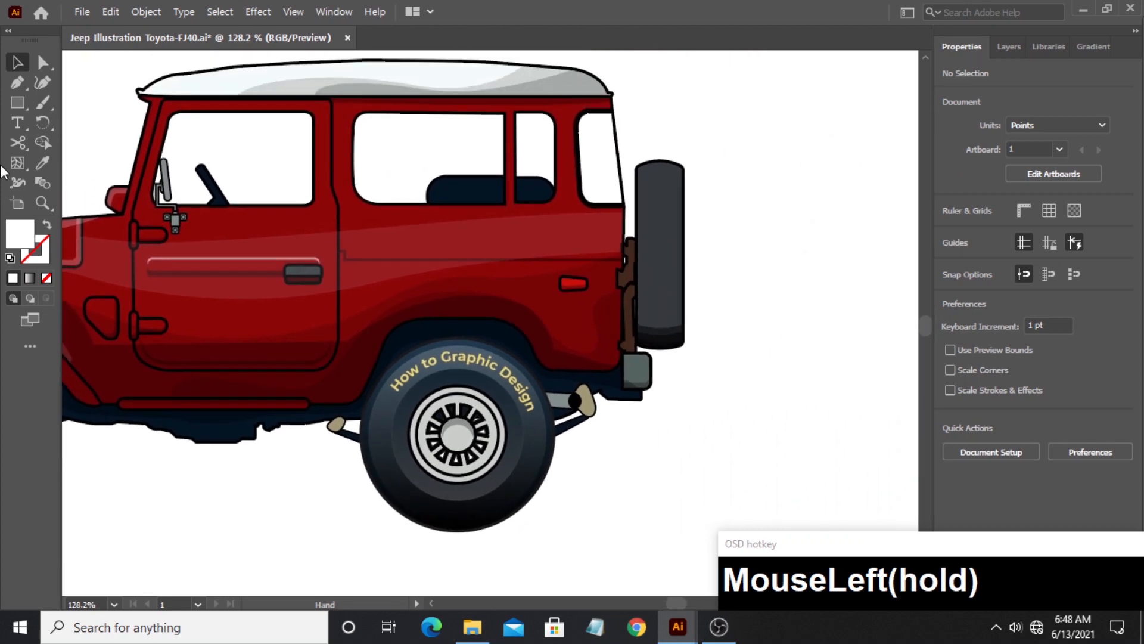
pyautogui.click(43, 203)
pyautogui.moveTo(565, 236); pyautogui.dragTo(785, 217)
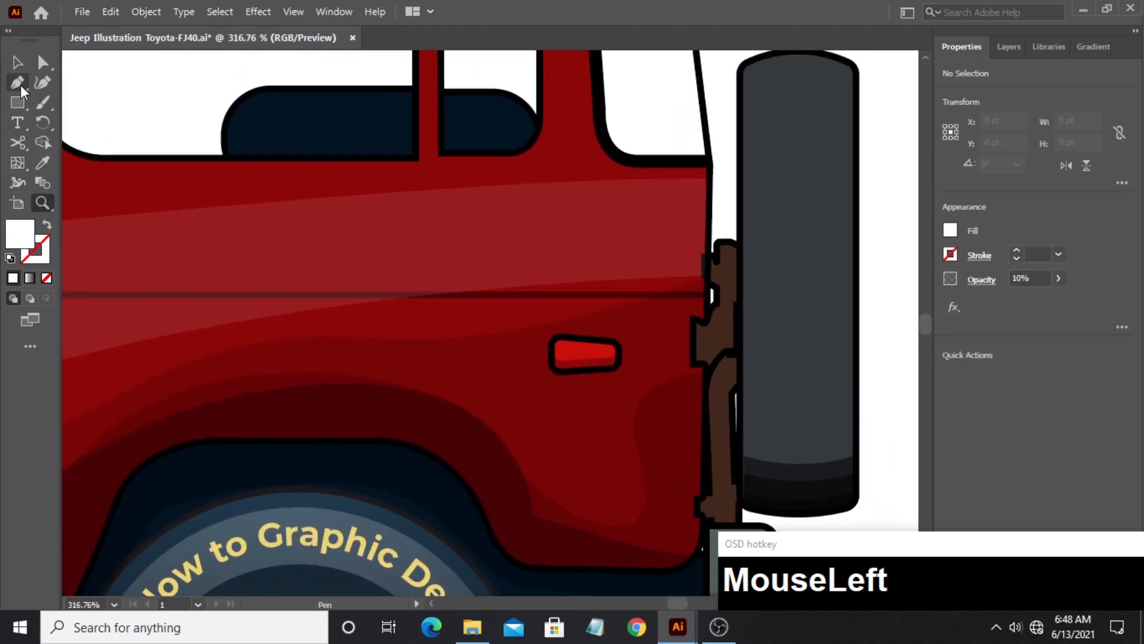
pyautogui.click(724, 201)
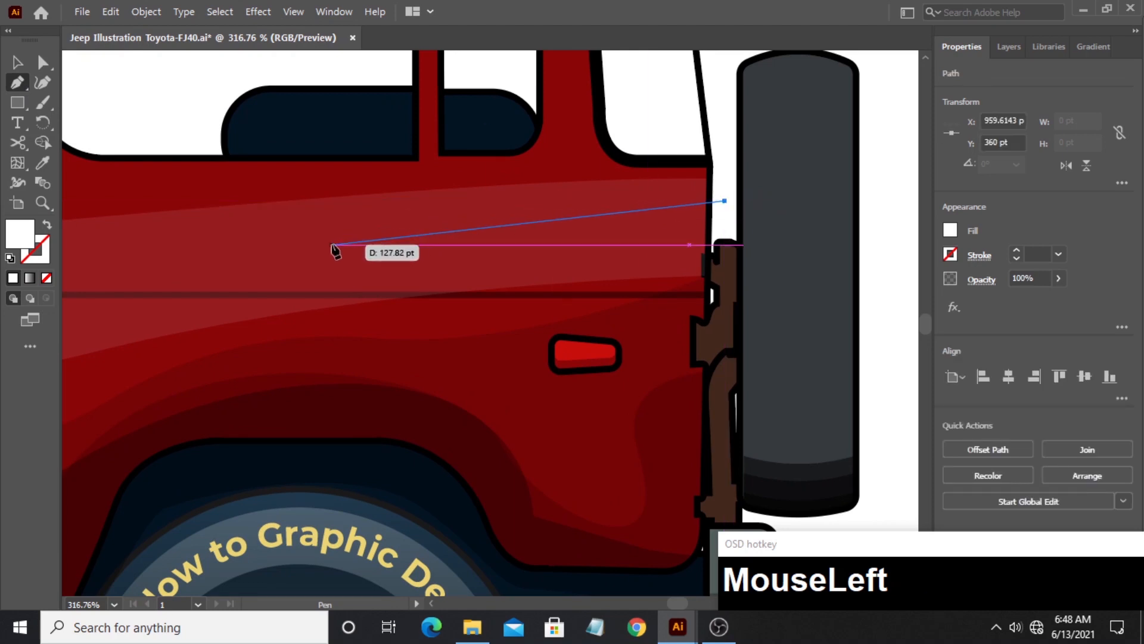
pyautogui.moveTo(321, 252); pyautogui.dragTo(194, 288)
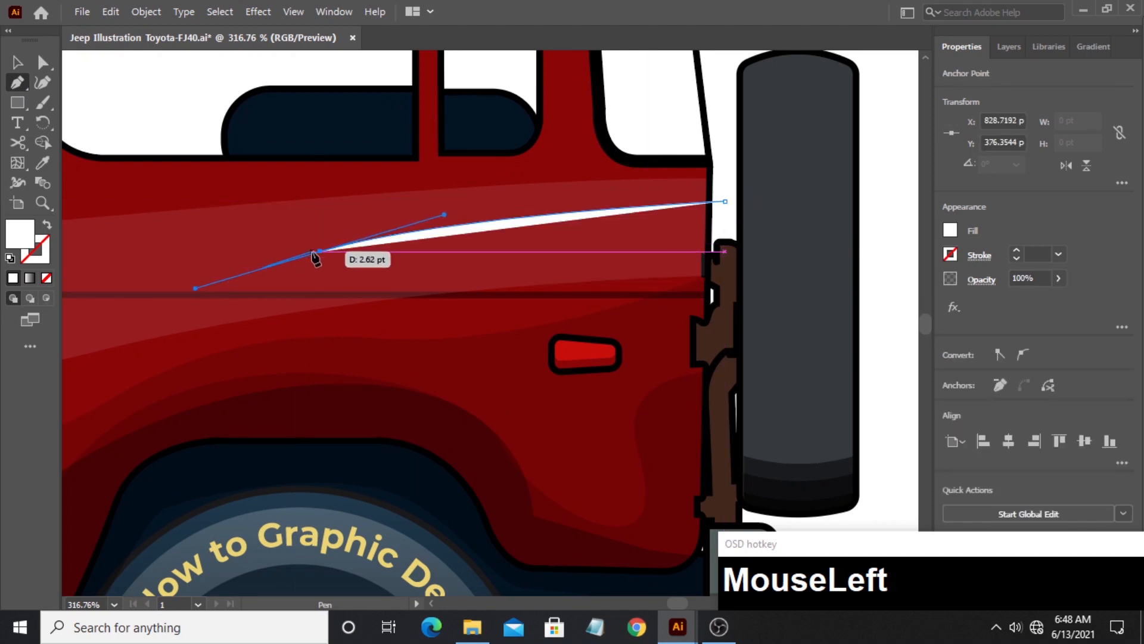
pyautogui.moveTo(725, 202); pyautogui.dragTo(811, 215)
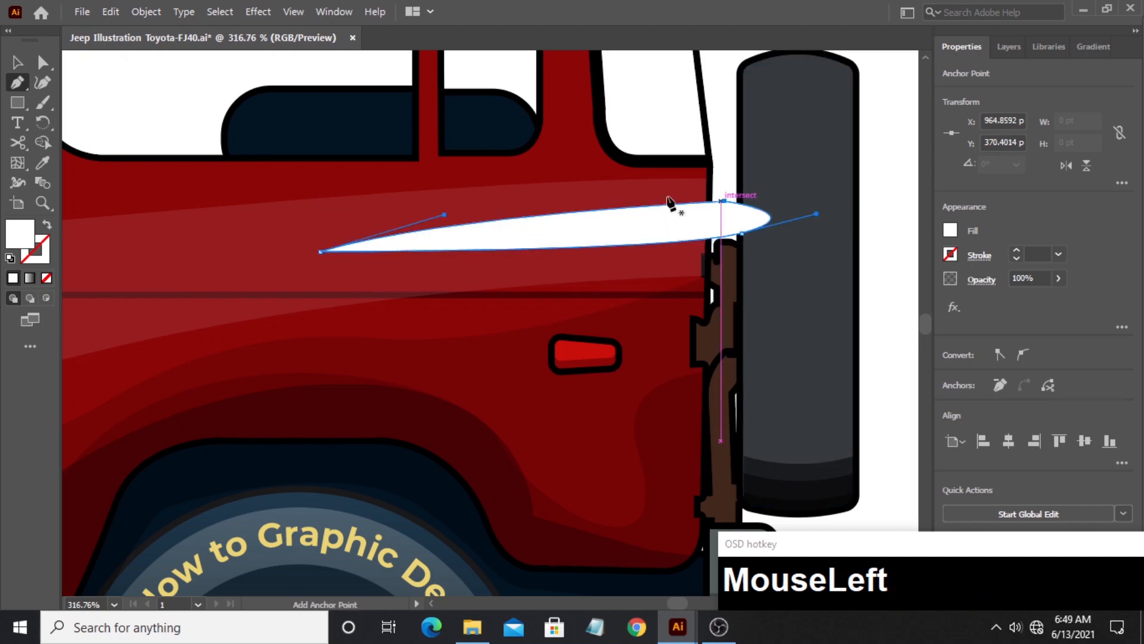
# - Cut the leaf shape out of the body-side band with Shape Builder, including its overhang behind the body
pyautogui.click(17, 62)
pyautogui.keyDown('shift'); pyautogui.click(232, 237); pyautogui.keyUp('shift')
pyautogui.click(42, 141)
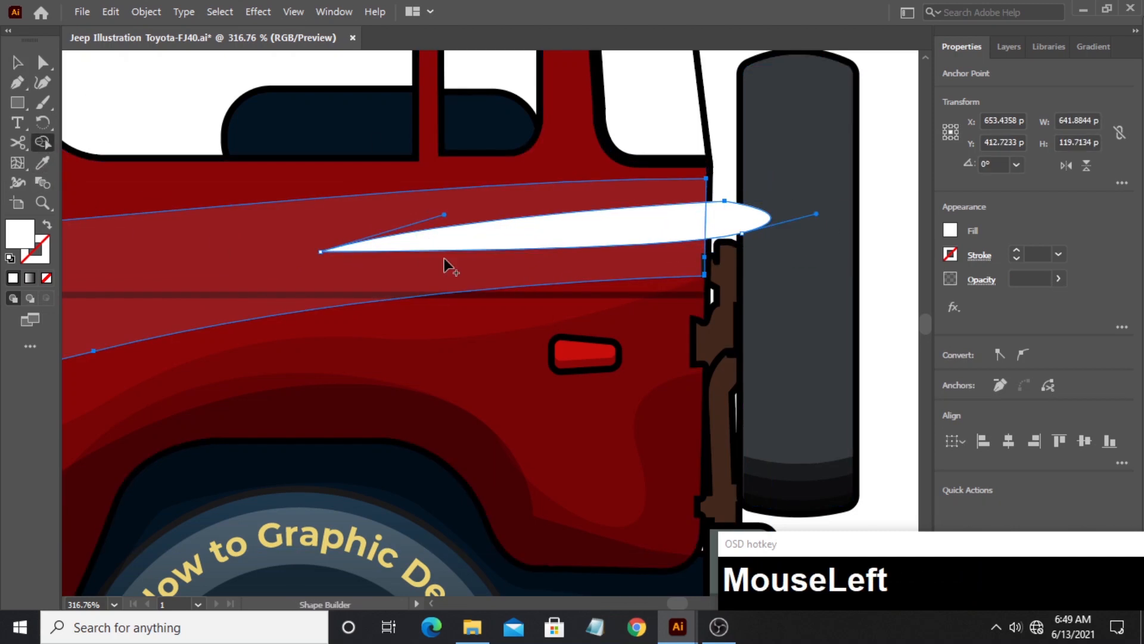
pyautogui.keyDown('alt'); pyautogui.click(740, 240); pyautogui.keyUp('alt')
pyautogui.moveTo(739, 235); pyautogui.dragTo(752, 230)
pyautogui.click(17, 63)
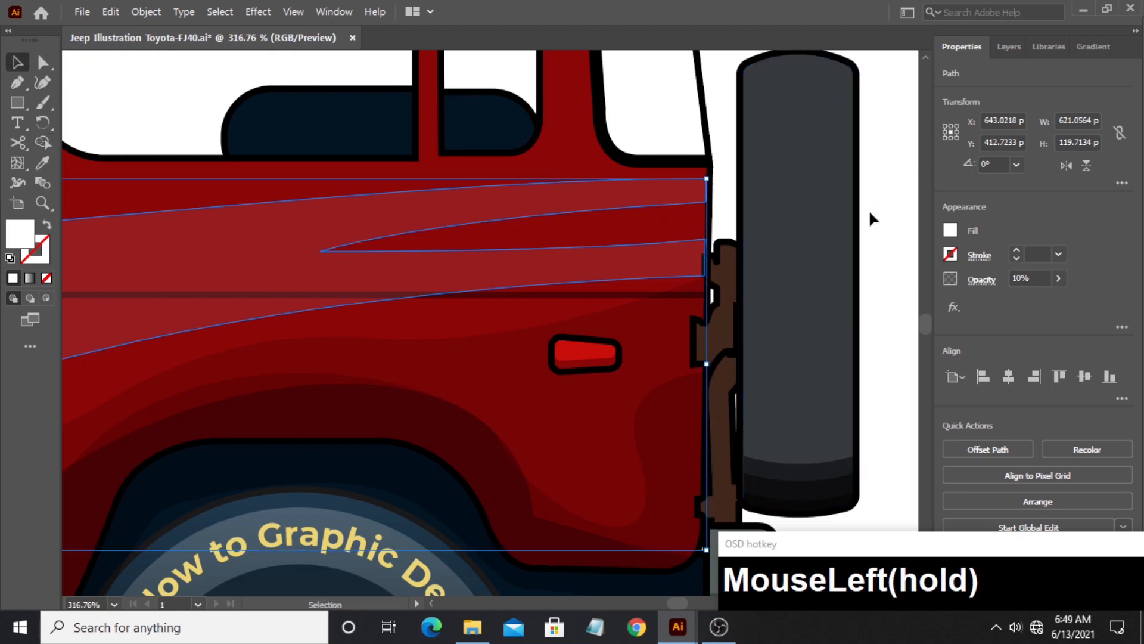
pyautogui.click(869, 209)
# - Draw a thin slanted sliver about 77 by 11 pt on the band just behind the door and copy the band's appearance onto it
pyautogui.moveTo(297, 229); pyautogui.dragTo(693, 229)
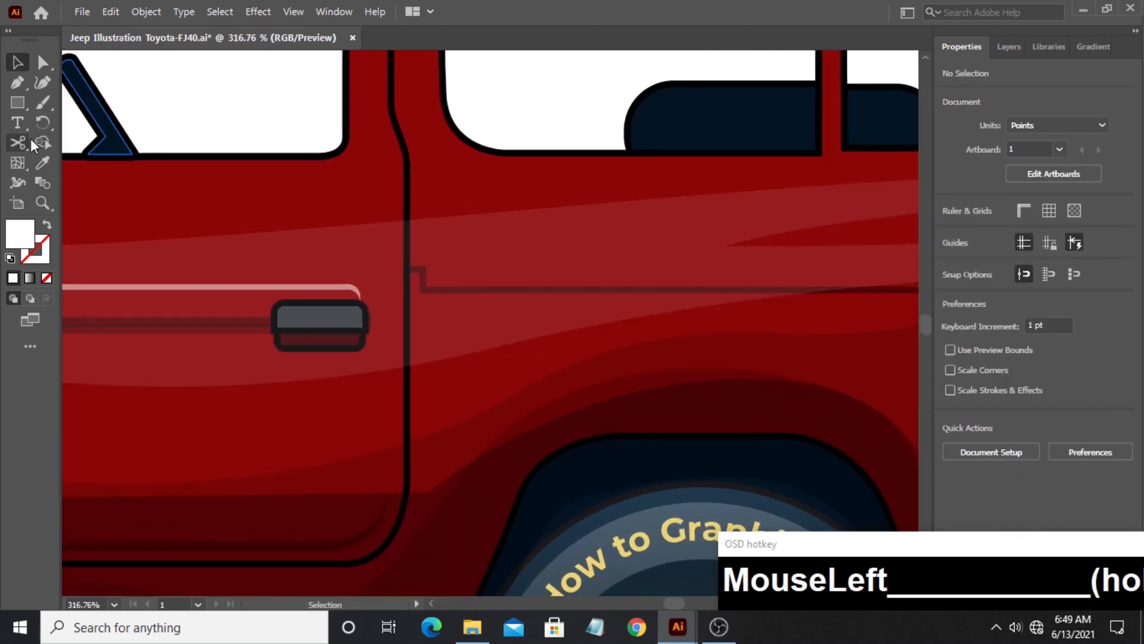
pyautogui.click(17, 82)
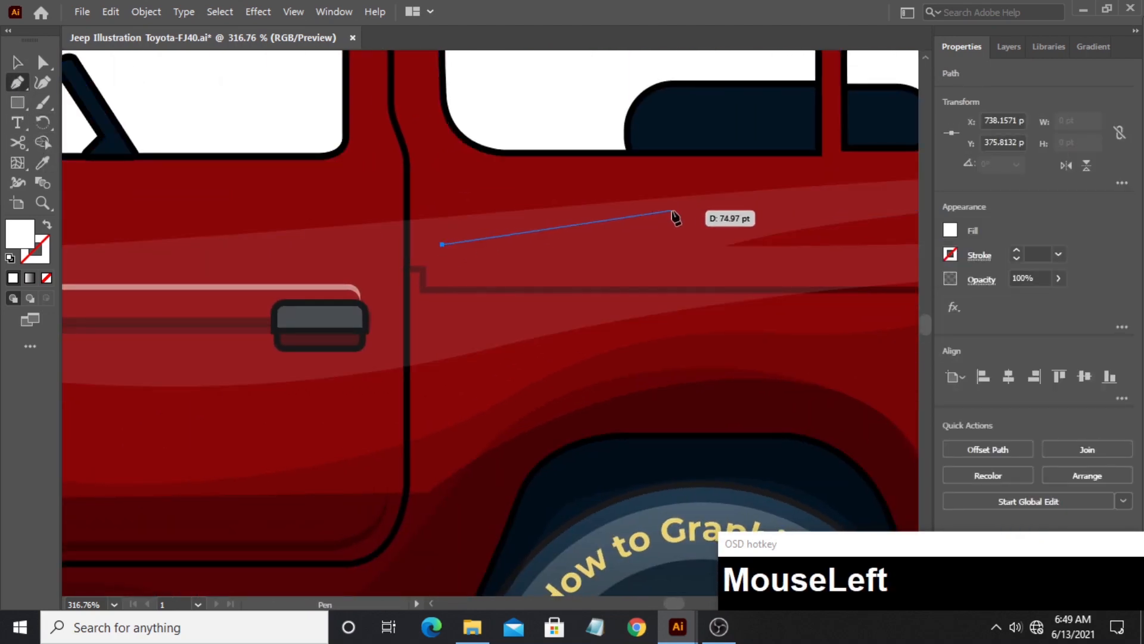
pyautogui.click(441, 245)
pyautogui.moveTo(391, 236); pyautogui.dragTo(361, 246)
pyautogui.click(42, 163)
pyautogui.click(445, 267)
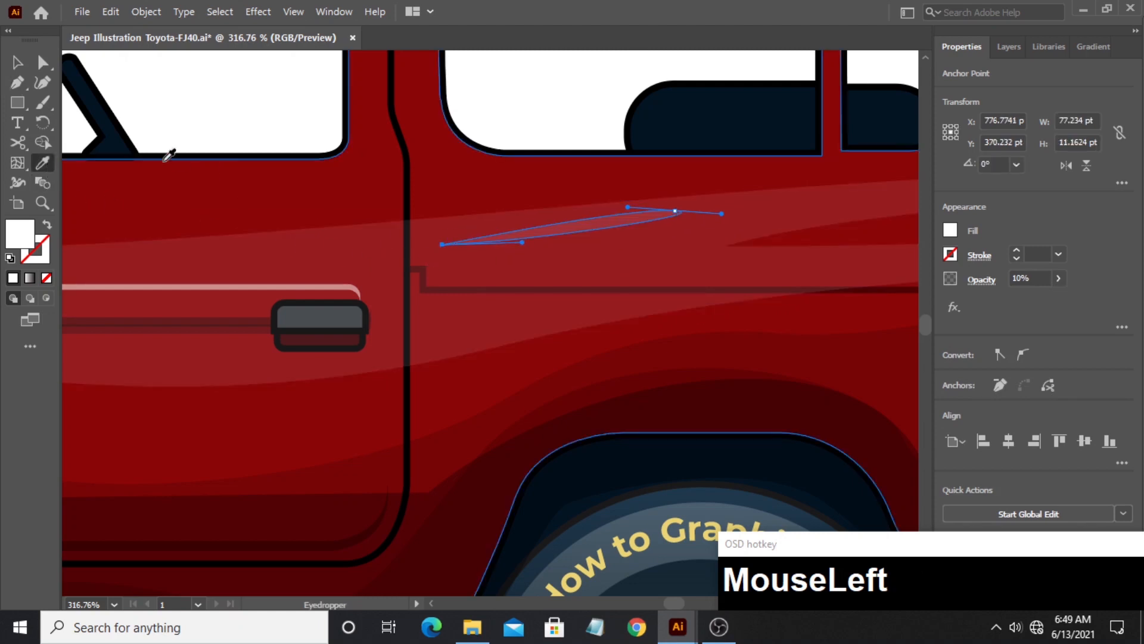
# - Set the thin sliver's opacity to 15%
pyautogui.click(18, 63)
pyautogui.click(1041, 280)
pyautogui.write('5')
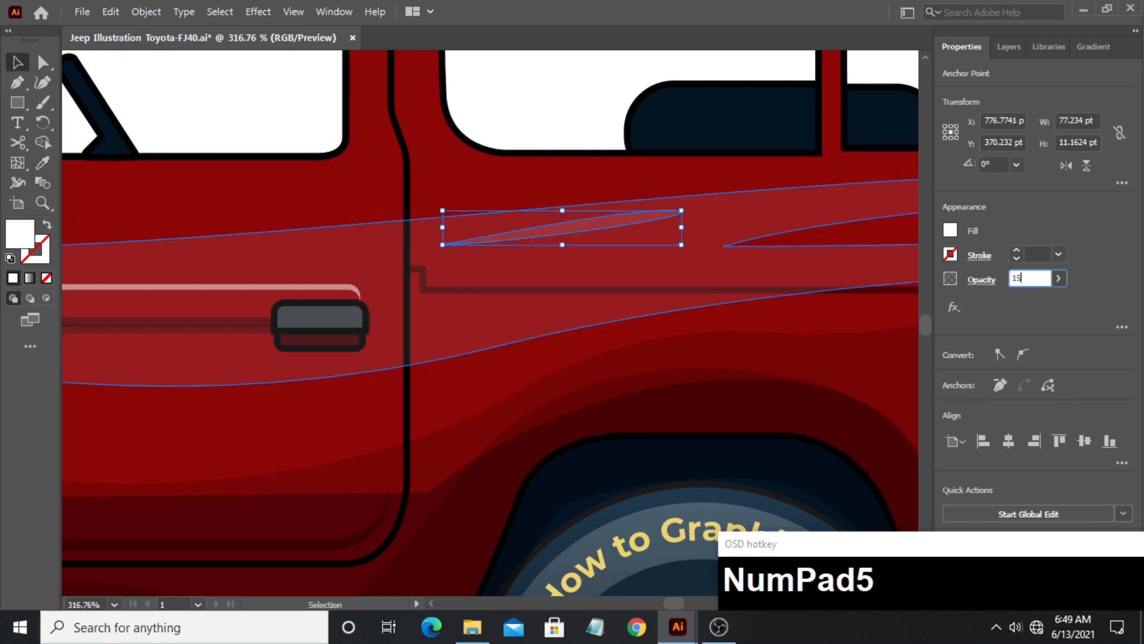
pyautogui.click(271, 188)
# - Bring the front fender flare to the front of the stacking order, above the body shading
pyautogui.click(50, 204)
pyautogui.moveTo(497, 162); pyautogui.dragTo(371, 189)
pyautogui.moveTo(347, 291); pyautogui.dragTo(292, 291)
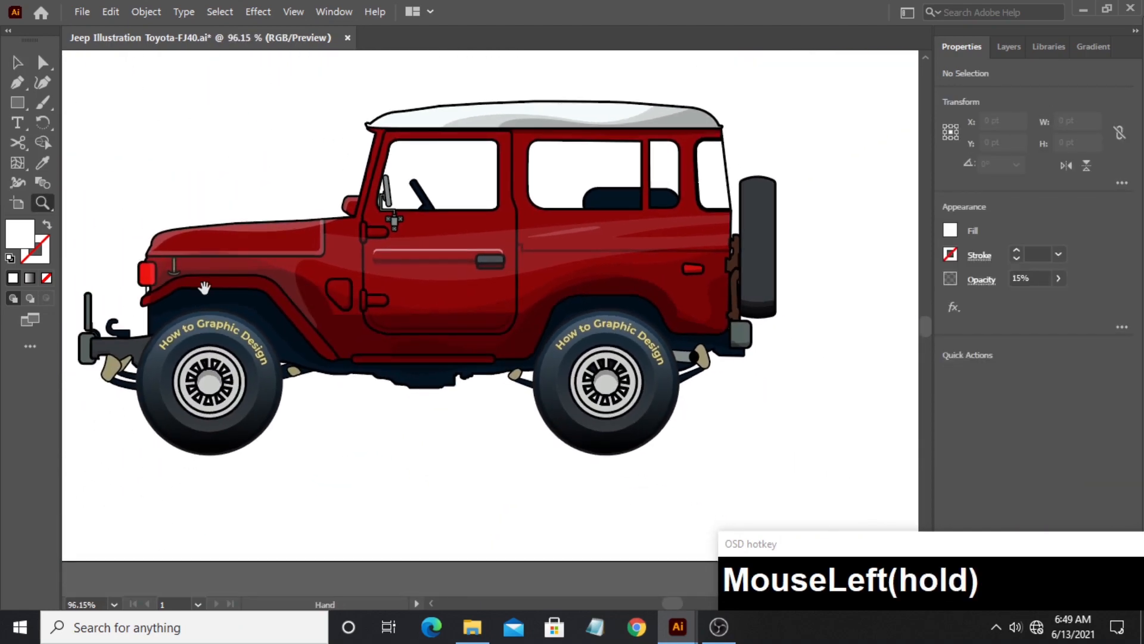
pyautogui.moveTo(205, 286); pyautogui.dragTo(369, 268)
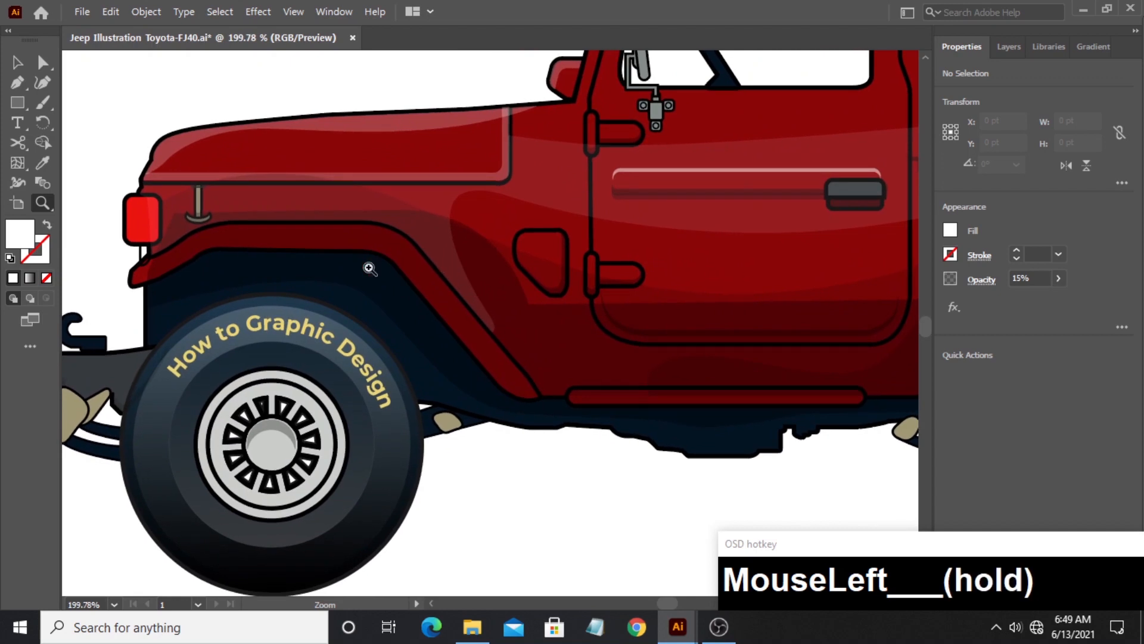
pyautogui.click(22, 62)
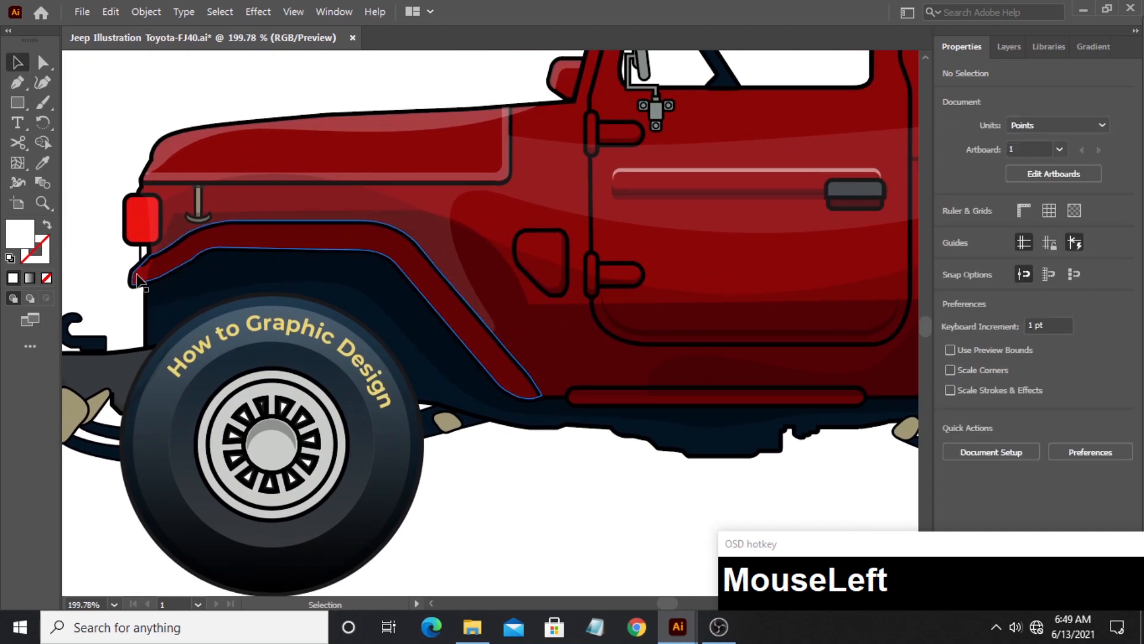
pyautogui.click(137, 278)
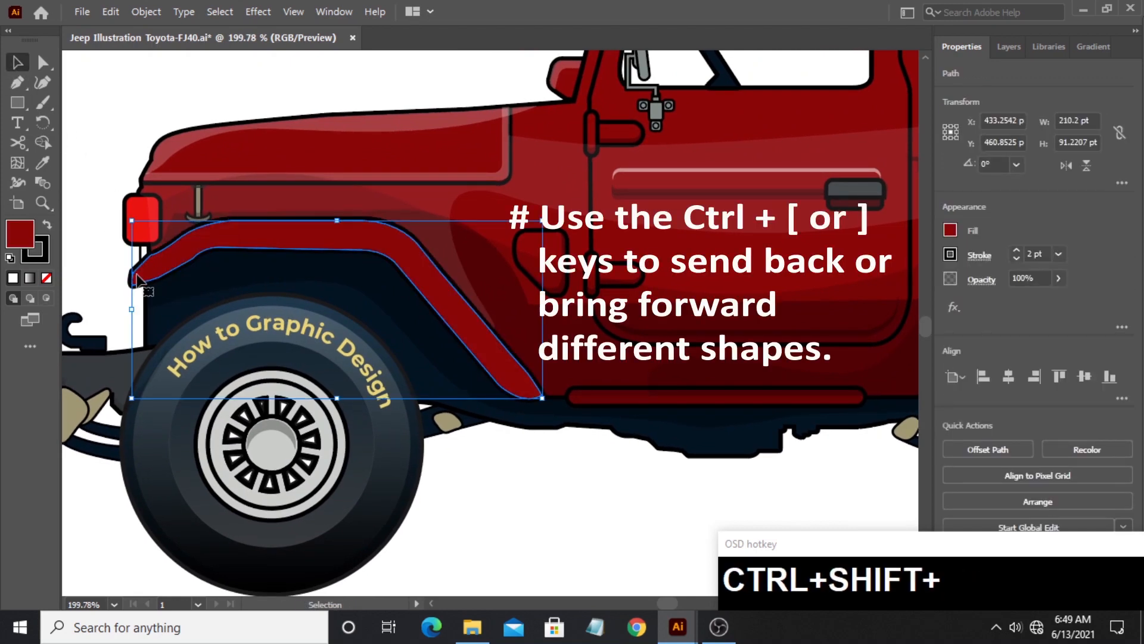
pyautogui.click(100, 148)
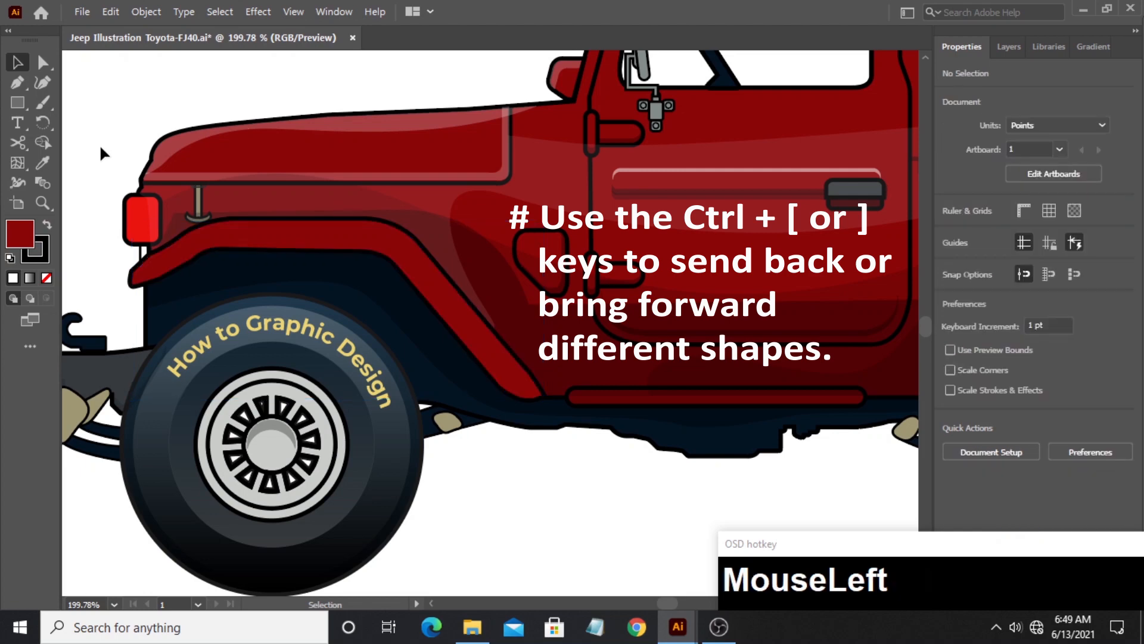
# - Duplicate the front fender flare twice below the wheel, slightly offset vertically, and trim the copies to a thin strip with Shape Builder
pyautogui.click(48, 206)
pyautogui.moveTo(345, 277); pyautogui.dragTo(89, 114)
pyautogui.click(17, 62)
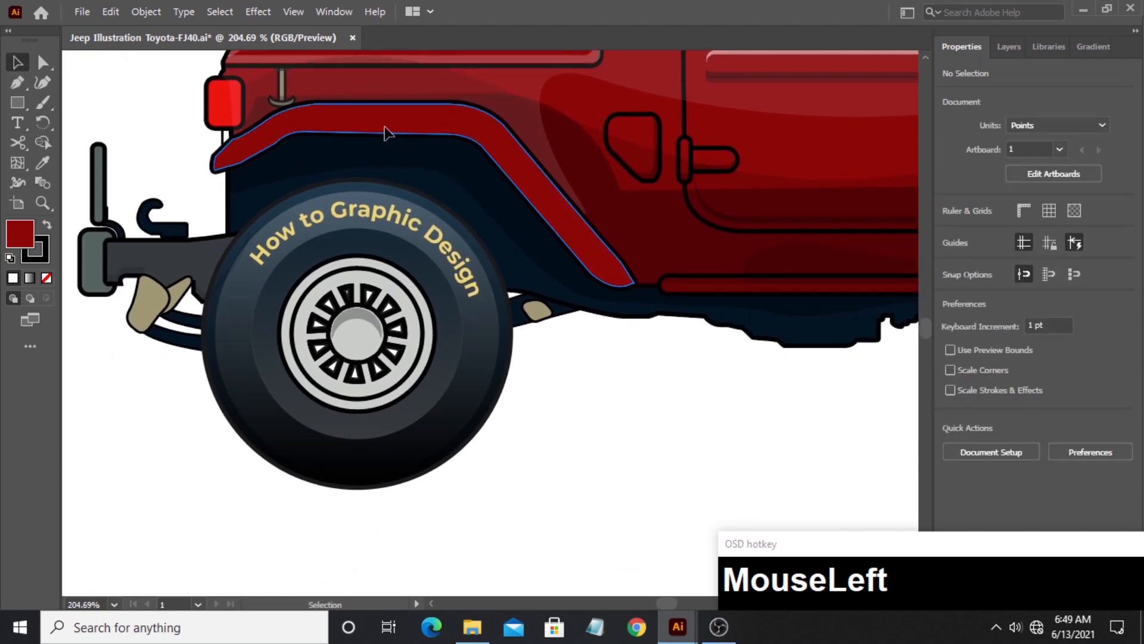
pyautogui.moveTo(384, 133); pyautogui.dragTo(378, 522)
pyautogui.scroll(-3, 377, 523)
pyautogui.moveTo(421, 380); pyautogui.dragTo(423, 370)
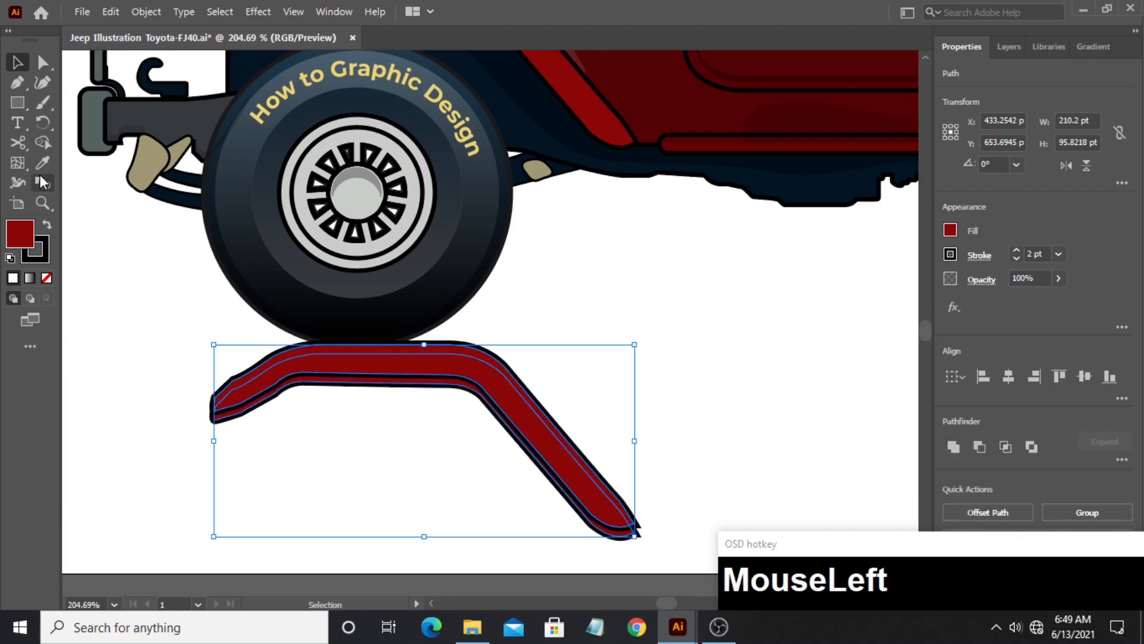
pyautogui.click(42, 142)
pyautogui.keyDown('alt'); pyautogui.click(481, 369); pyautogui.keyUp('alt')
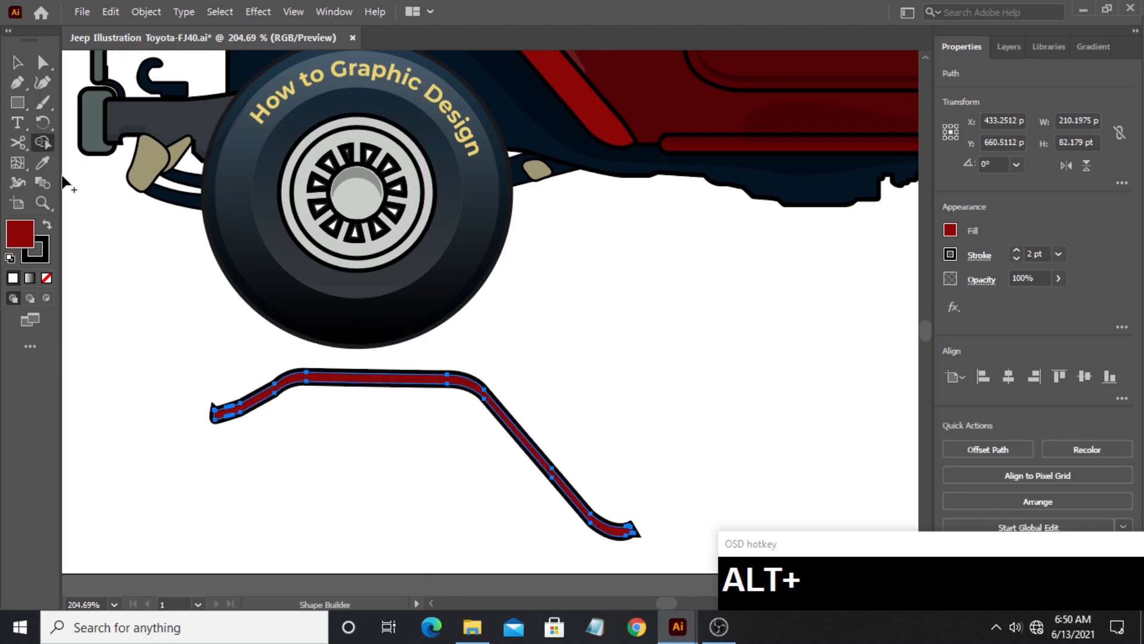
# - Copy the body highlight's white 24% opacity appearance onto the strip and place it along the upper edge of the front fender flare
pyautogui.click(42, 163)
pyautogui.scroll(5, 574, 276)
pyautogui.click(748, 90)
pyautogui.scroll(-4, 748, 89)
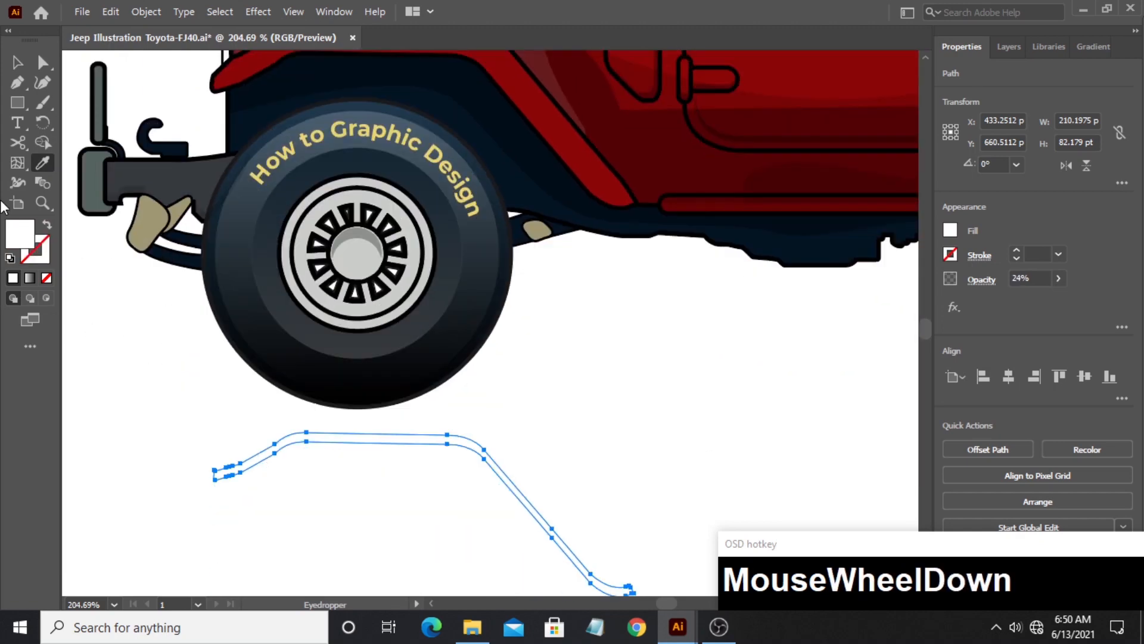
pyautogui.click(17, 62)
pyautogui.moveTo(482, 453); pyautogui.dragTo(468, 200)
pyautogui.scroll(3, 470, 119)
pyautogui.click(181, 186)
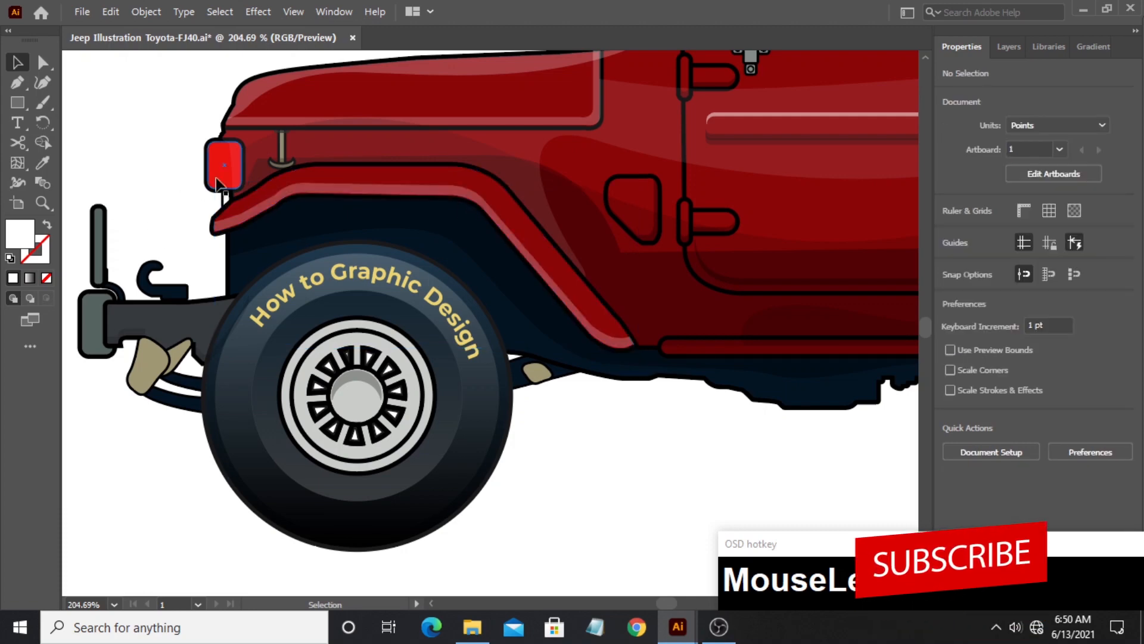
# - Make a highlight about 16.5 by 11 pt on the red front lamp's upper half with the hood highlight's white 24% opacity appearance
pyautogui.scroll(2, 225, 229)
pyautogui.keyDown('alt'); pyautogui.moveTo(225, 230); pyautogui.dragTo(138, 186); pyautogui.keyUp('alt')
pyautogui.moveTo(106, 151)
pyautogui.mouseDown()
pyautogui.moveTo(143, 201)
pyautogui.moveTo(158, 174)
pyautogui.moveTo(224, 207)
pyautogui.mouseUp()
pyautogui.click(43, 142)
pyautogui.click(24, 63)
pyautogui.click(43, 162)
pyautogui.click(239, 156)
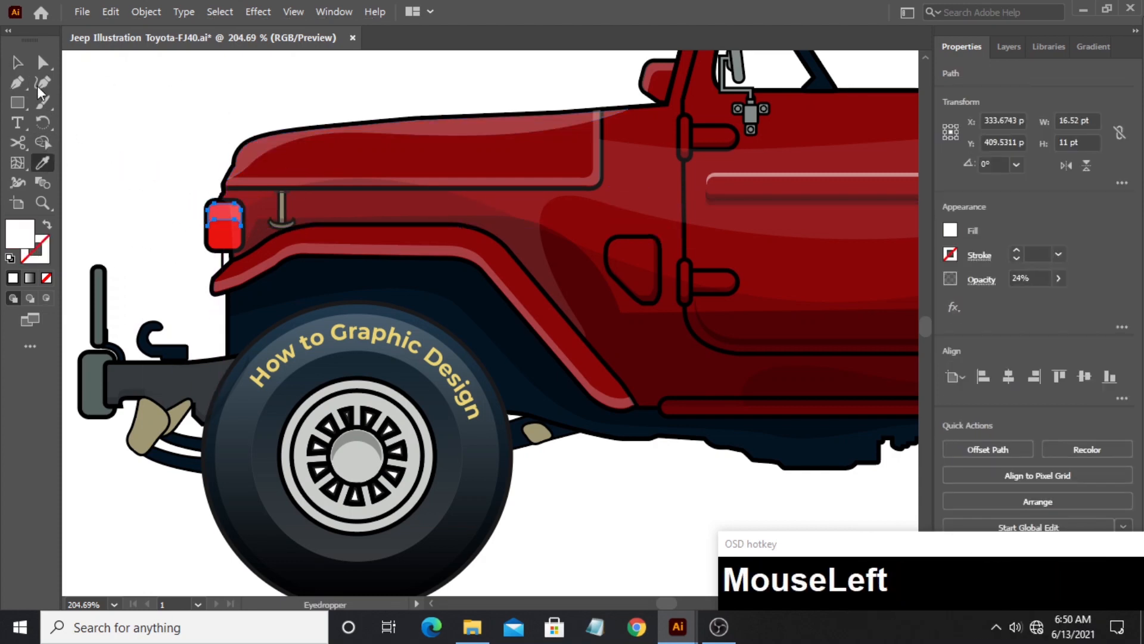
pyautogui.click(143, 177)
# - Duplicate the dark grey front bumper bracket above the bumper as two vertically offset copies and trim them to a thin strip with Shape Builder
pyautogui.click(167, 387)
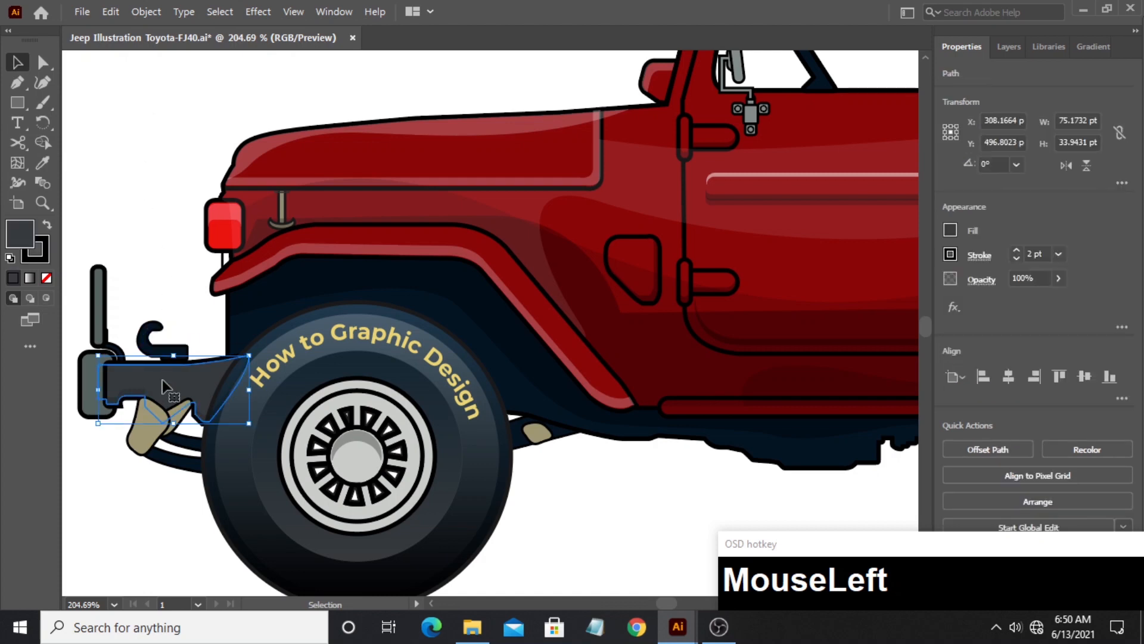
pyautogui.moveTo(167, 387); pyautogui.dragTo(148, 139)
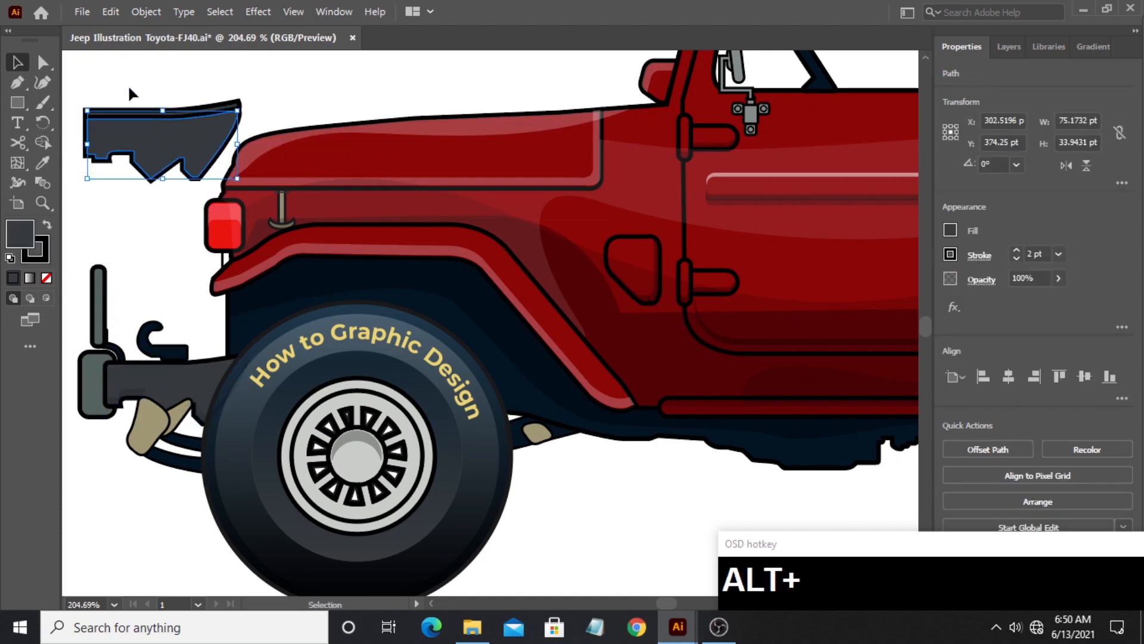
pyautogui.moveTo(127, 84); pyautogui.dragTo(140, 133)
pyautogui.click(42, 143)
pyautogui.keyDown('alt'); pyautogui.click(153, 141); pyautogui.keyUp('alt')
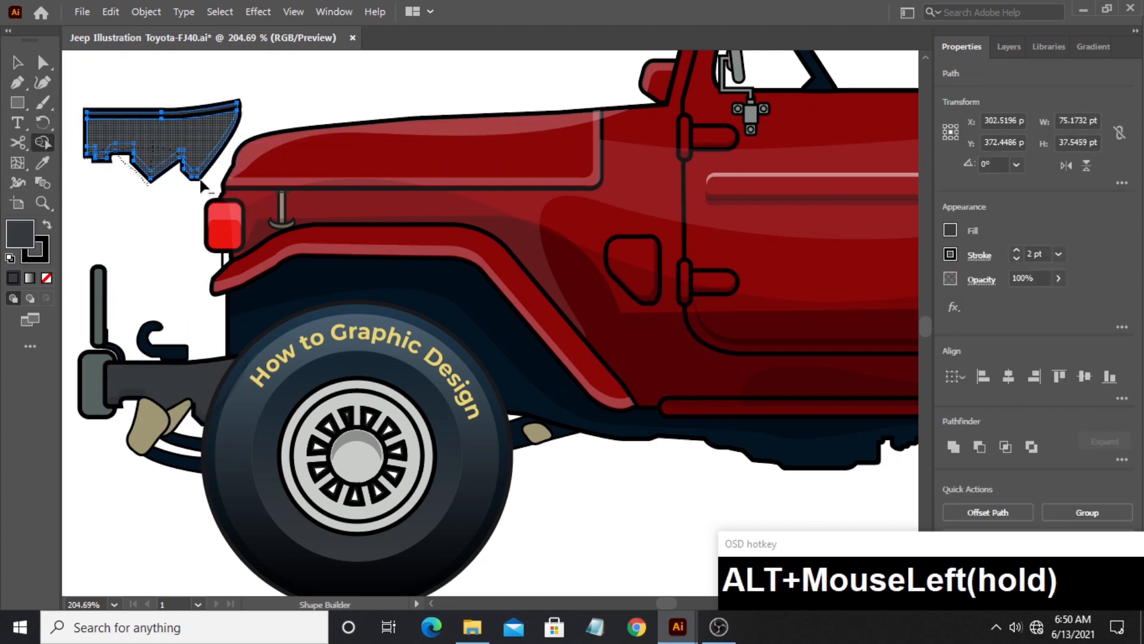
pyautogui.moveTo(201, 179); pyautogui.dragTo(202, 181)
# - Copy the hood highlight's appearance onto the bracket strip and place it along the upper edge of the front bumper bracket
pyautogui.click(43, 162)
pyautogui.click(258, 151)
pyautogui.click(18, 63)
pyautogui.click(149, 127)
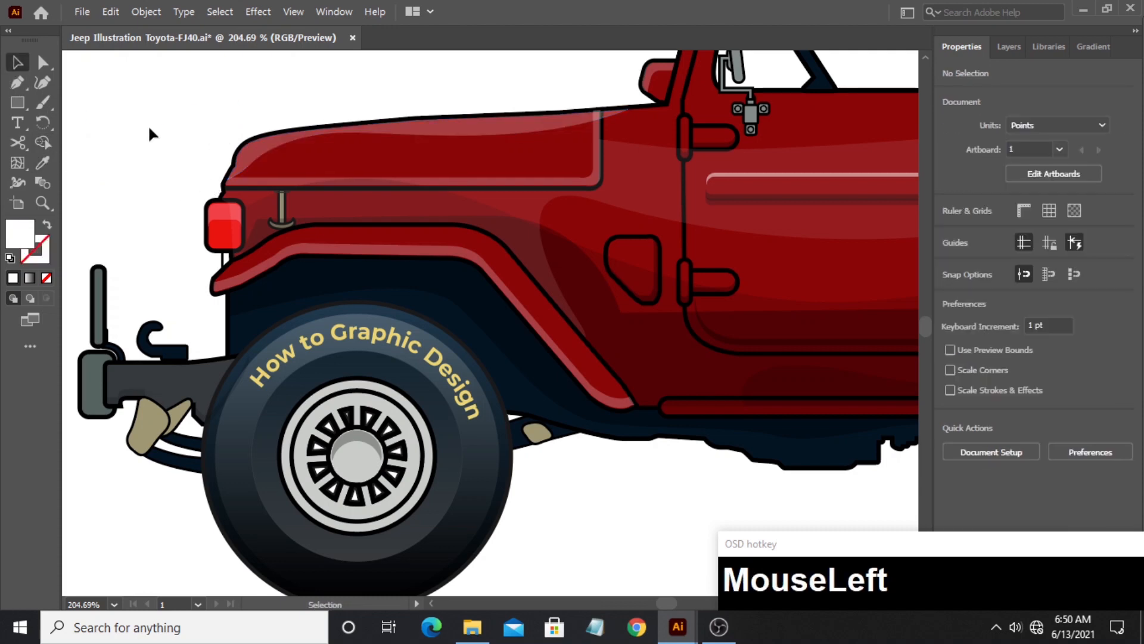
pyautogui.moveTo(149, 128); pyautogui.dragTo(171, 375)
pyautogui.press('Up')
pyautogui.press('Up')
pyautogui.click(141, 263)
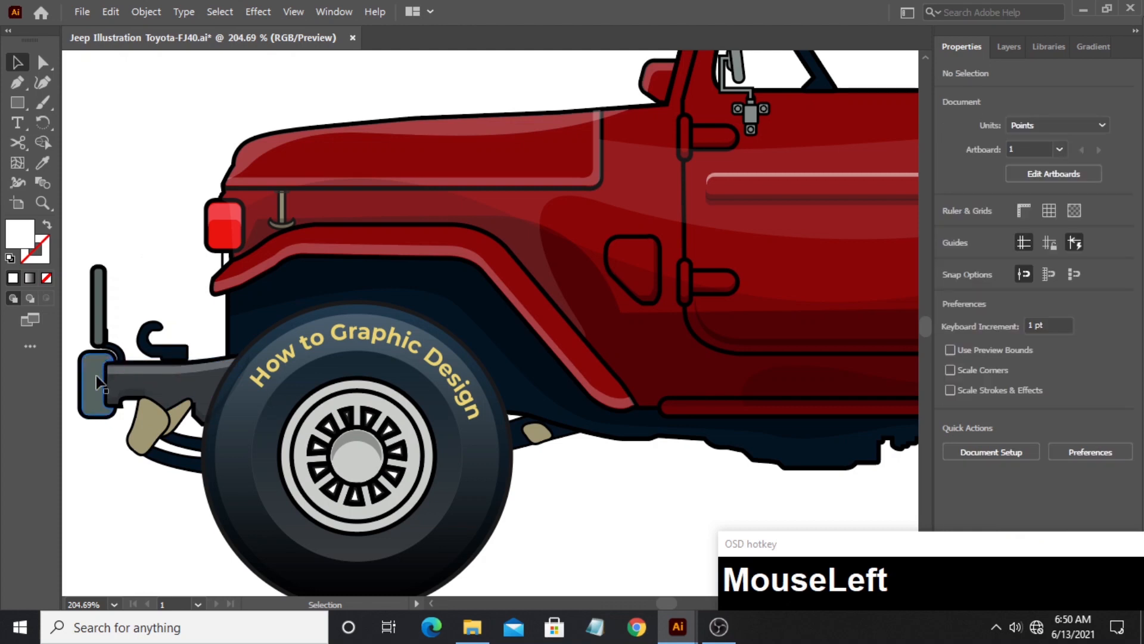
# - Make a semi-transparent white highlight from offset copies of the grey front bumper end using Shape Builder and place it on the bumper end
pyautogui.moveTo(97, 382); pyautogui.dragTo(95, 163)
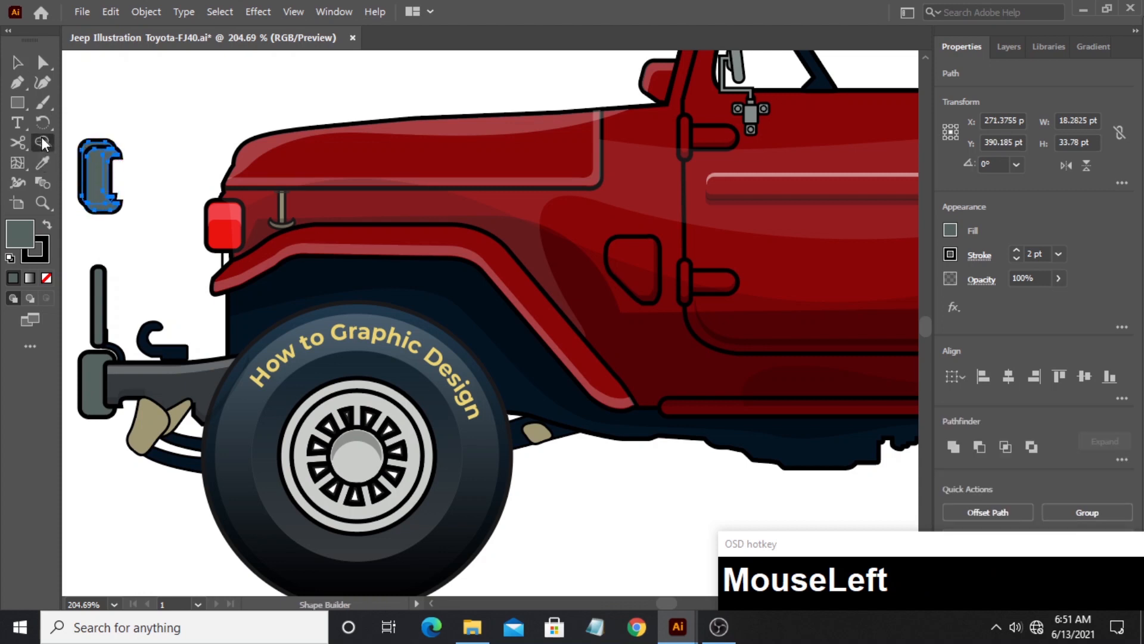
pyautogui.keyDown('alt'); pyautogui.click(87, 166); pyautogui.keyUp('alt')
pyautogui.moveTo(93, 171)
pyautogui.mouseDown()
pyautogui.moveTo(127, 188)
pyautogui.moveTo(113, 199)
pyautogui.moveTo(95, 163)
pyautogui.moveTo(94, 359)
pyautogui.mouseUp()
pyautogui.click(43, 163)
pyautogui.click(66, 99)
pyautogui.click(137, 244)
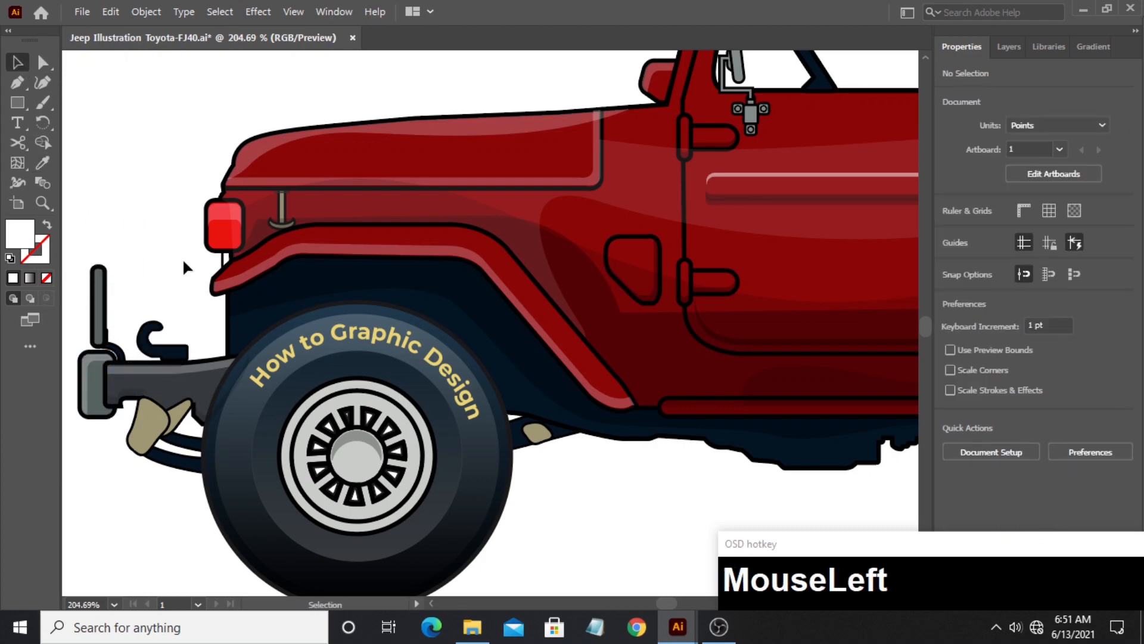
# - Draw a black rectangle without stroke, about 152.6 by 104.9 pt, over the front door below the window and round its corners
pyautogui.click(44, 205)
pyautogui.moveTo(593, 208); pyautogui.dragTo(497, 207)
pyautogui.press('space')
pyautogui.moveTo(497, 207); pyautogui.dragTo(135, 211)
pyautogui.moveTo(485, 177); pyautogui.dragTo(441, 276)
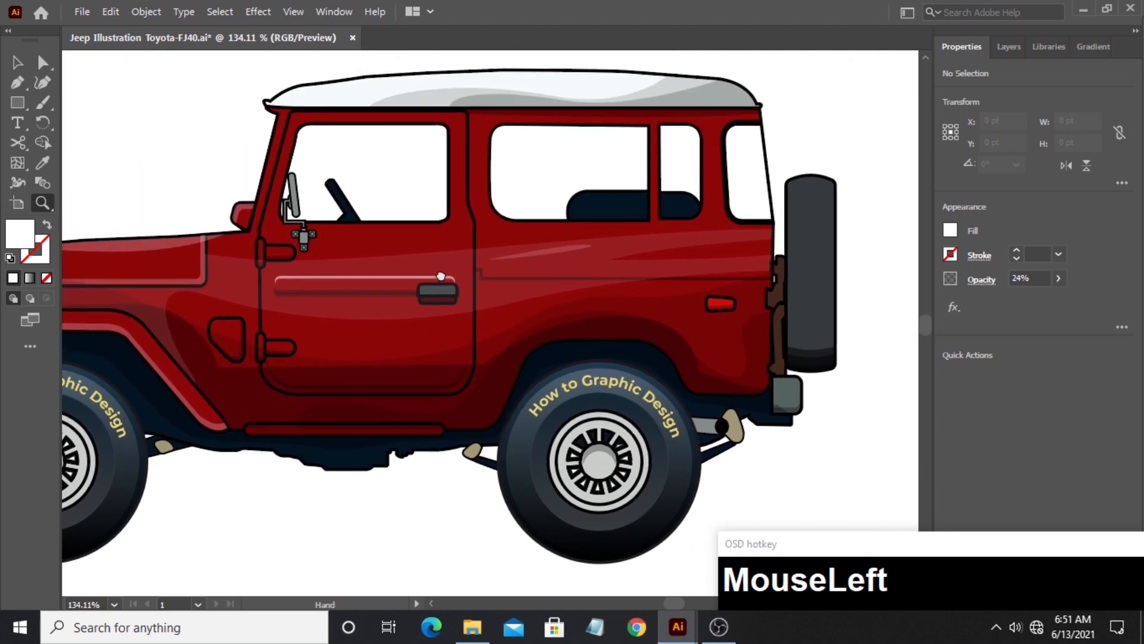
pyautogui.moveTo(366, 244); pyautogui.dragTo(513, 253)
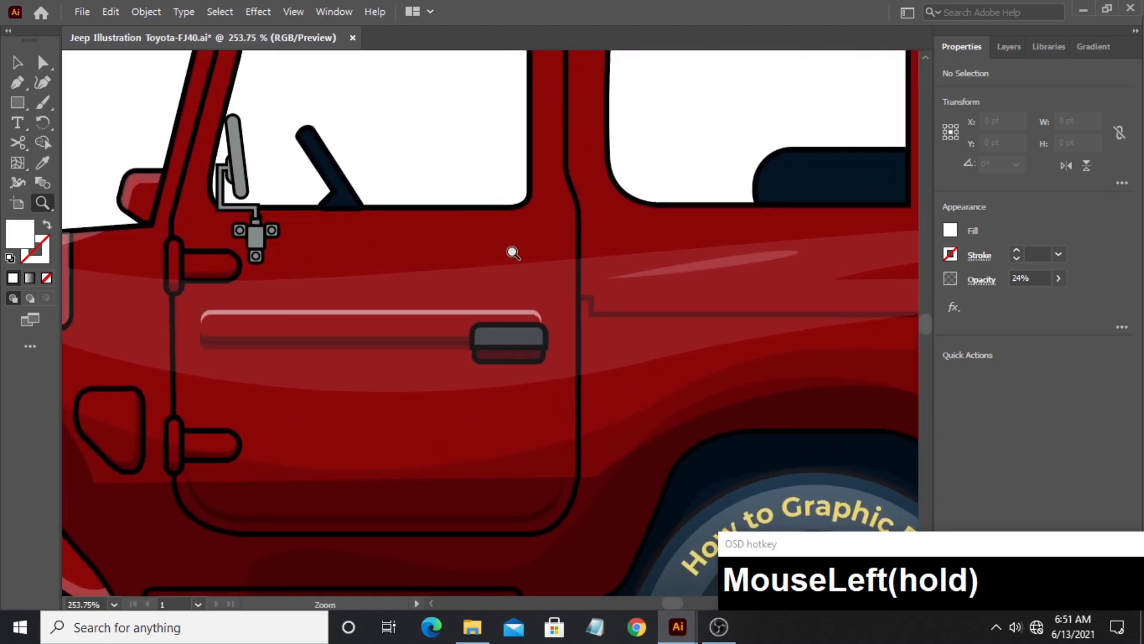
pyautogui.click(18, 63)
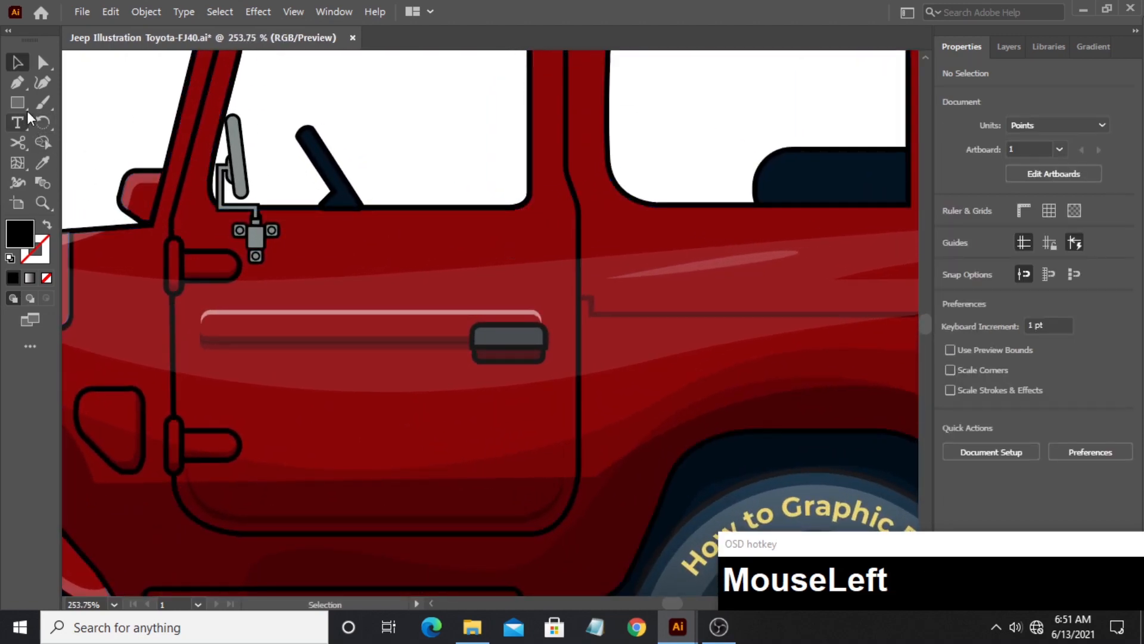
pyautogui.moveTo(16, 102); pyautogui.dragTo(58, 107)
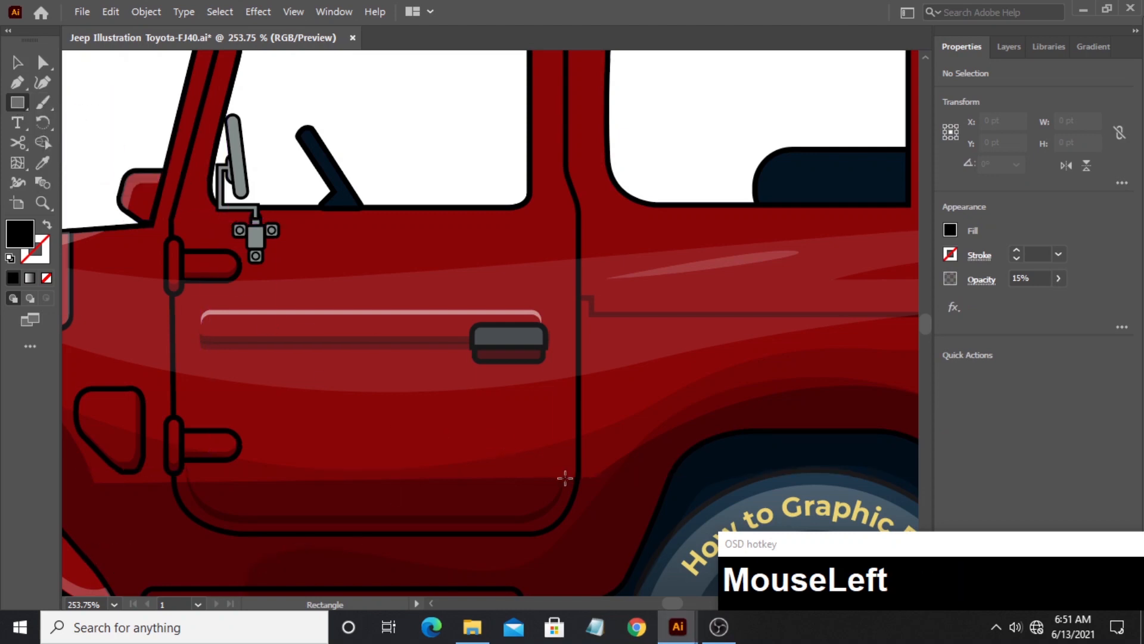
pyautogui.moveTo(565, 478)
pyautogui.mouseDown()
pyautogui.moveTo(552, 435)
pyautogui.moveTo(196, 370)
pyautogui.moveTo(186, 319)
pyautogui.moveTo(192, 215)
pyautogui.mouseUp()
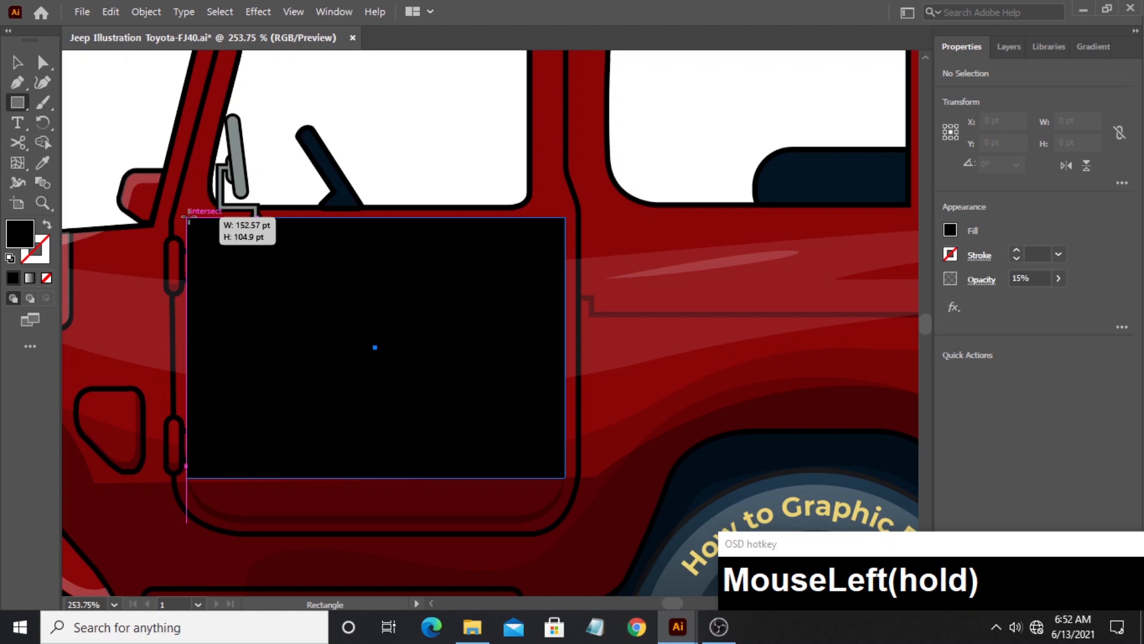
pyautogui.moveTo(187, 217); pyautogui.dragTo(217, 268)
pyautogui.click(34, 65)
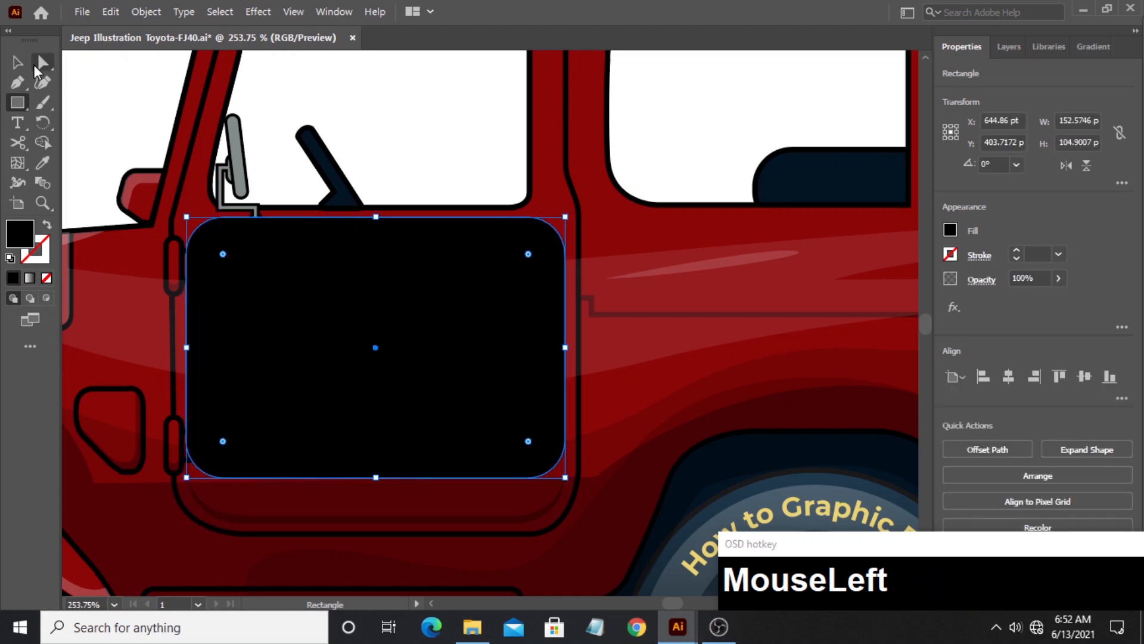
pyautogui.click(144, 113)
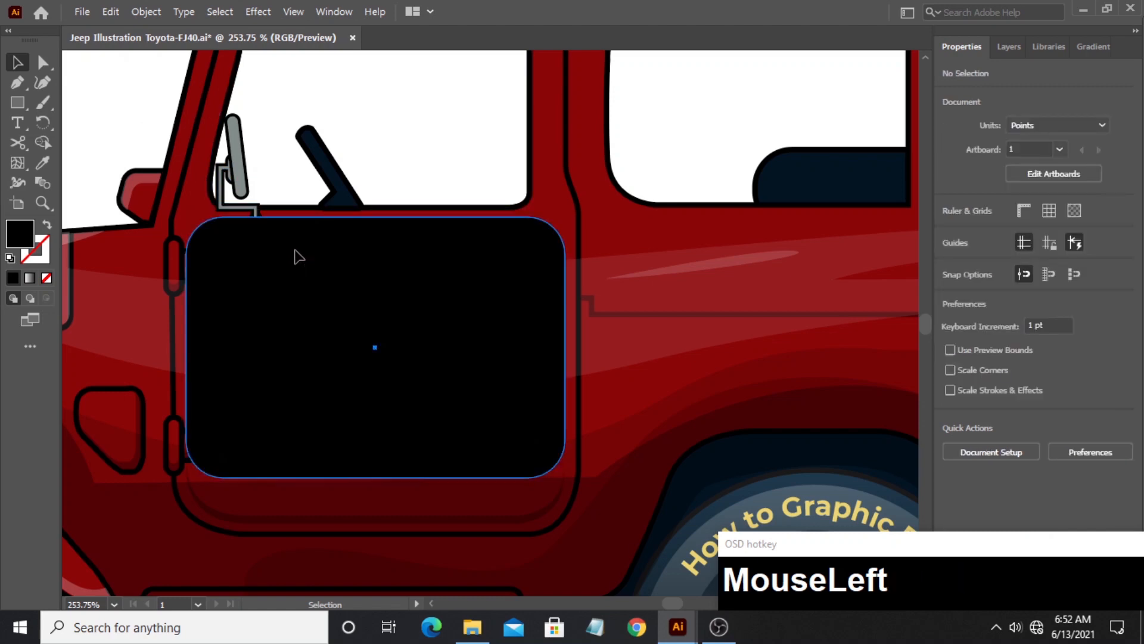
# - Duplicate the rounded rectangle about 5 pt lower and cut both down to an arched strip about 20 pt high with Shape Builder
pyautogui.moveTo(299, 257); pyautogui.dragTo(301, 270)
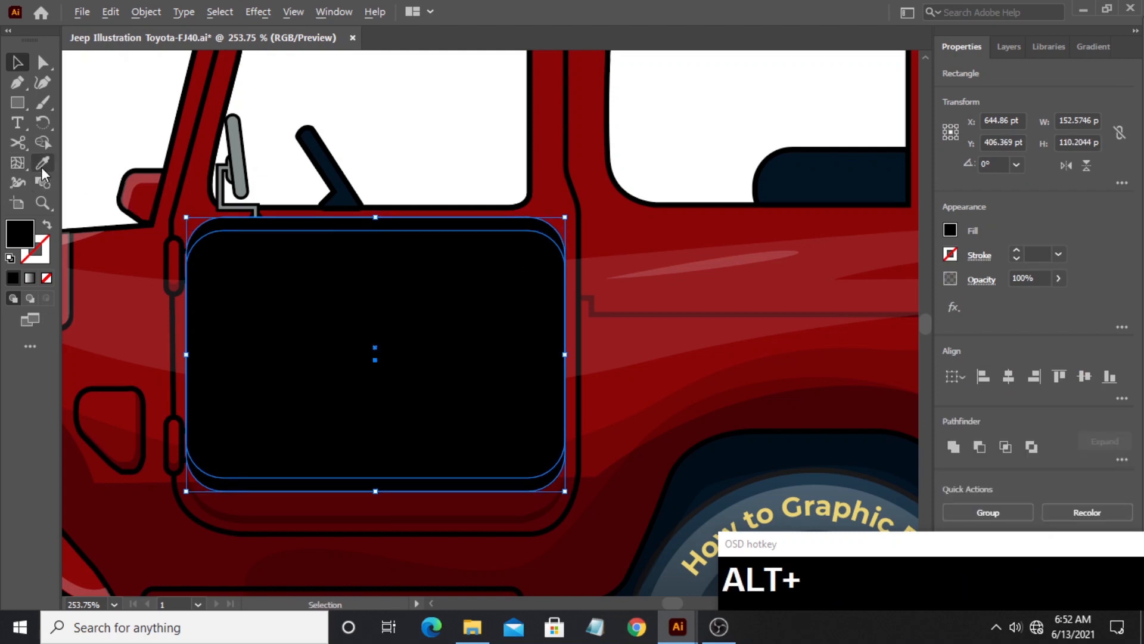
pyautogui.click(43, 143)
pyautogui.keyDown('alt'); pyautogui.moveTo(256, 471); pyautogui.dragTo(257, 485); pyautogui.keyUp('alt')
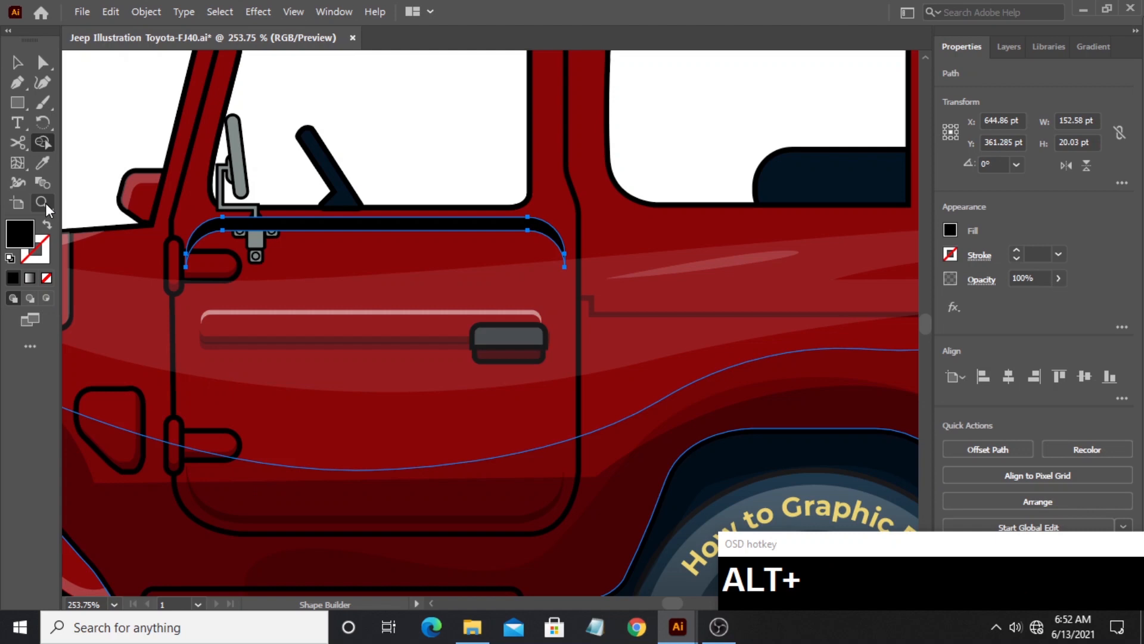
# - Copy the hood highlight's white 24% opacity appearance onto the arched strip below the door window
pyautogui.click(47, 166)
pyautogui.moveTo(108, 192); pyautogui.dragTo(360, 222)
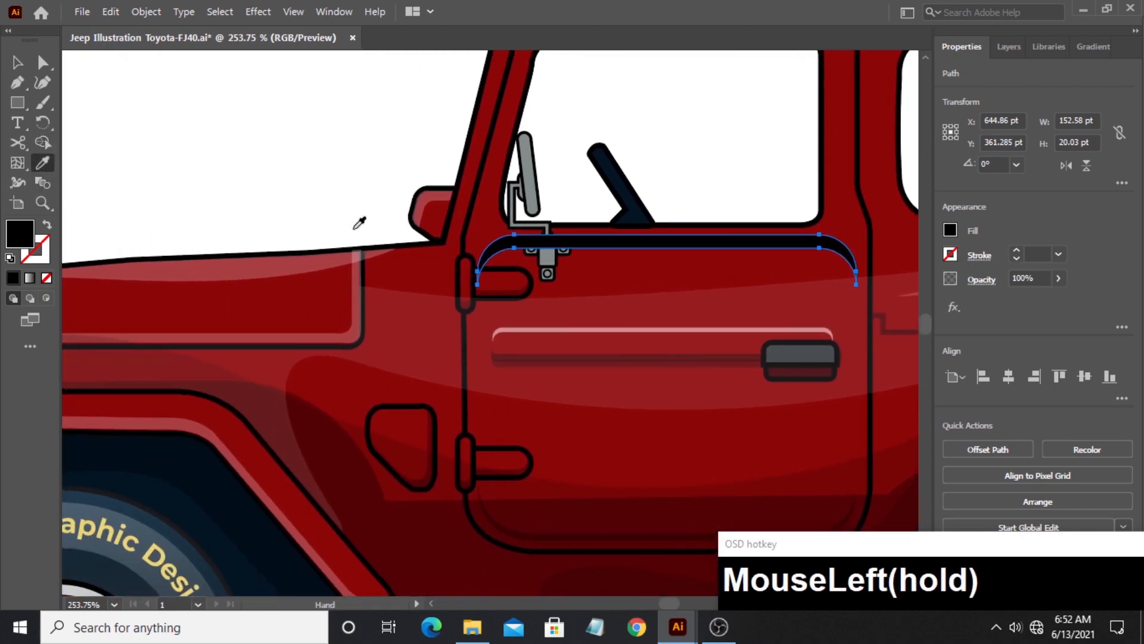
pyautogui.click(259, 267)
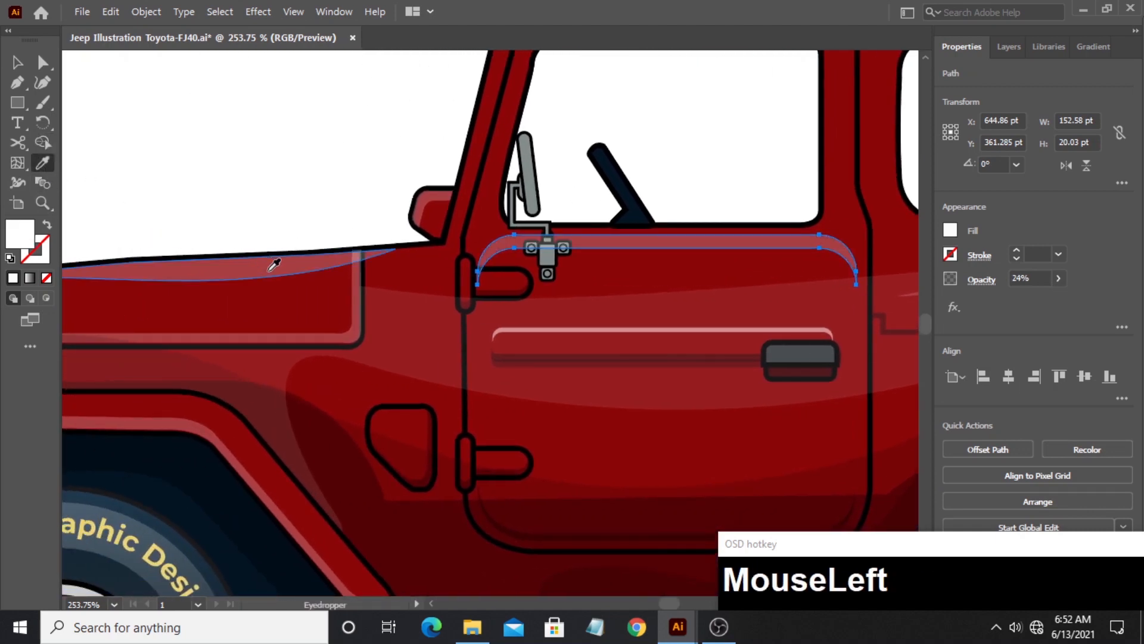
pyautogui.click(228, 126)
pyautogui.moveTo(281, 168); pyautogui.dragTo(100, 95)
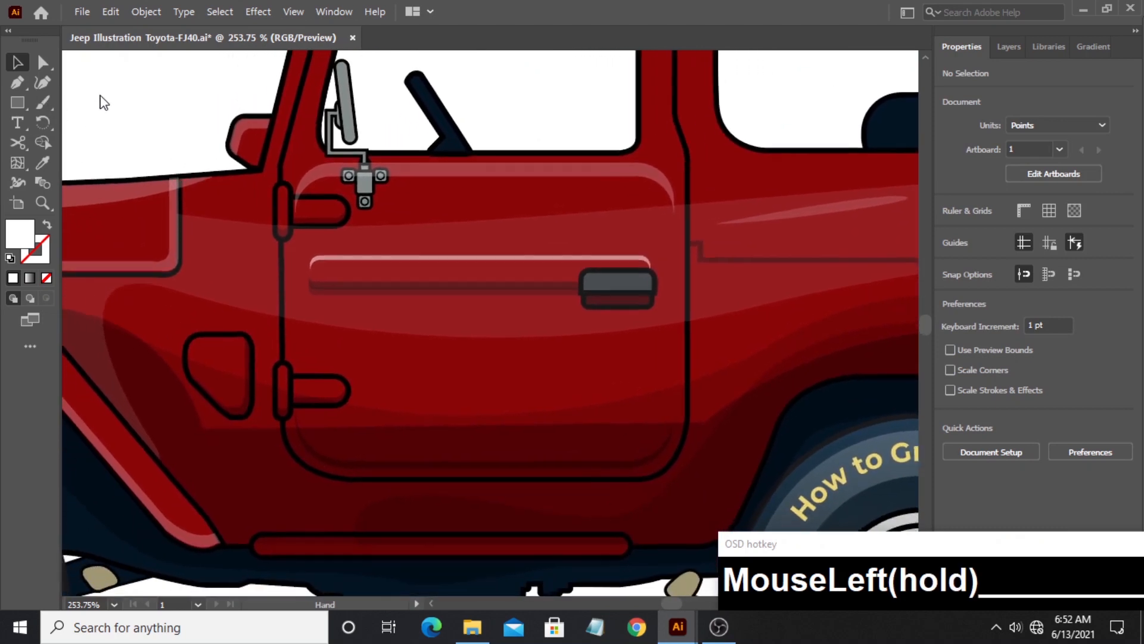
# - Draw a closed Pen path around the front and upper edges of the front door window, crossing into the window opening
pyautogui.moveTo(260, 190); pyautogui.dragTo(205, 454)
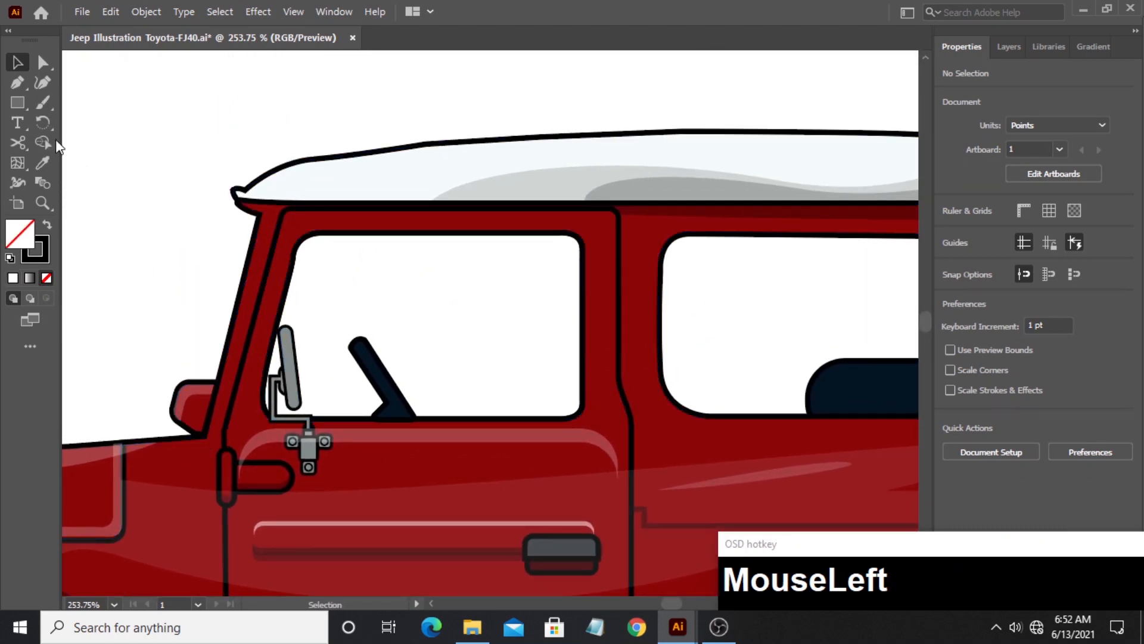
pyautogui.click(17, 82)
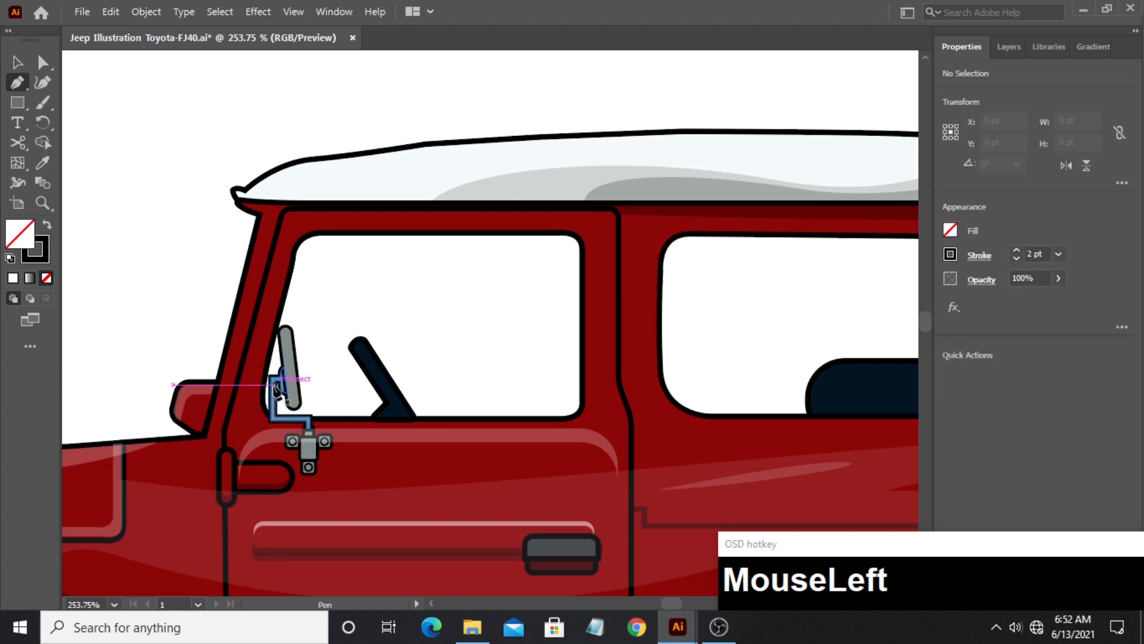
pyautogui.click(266, 404)
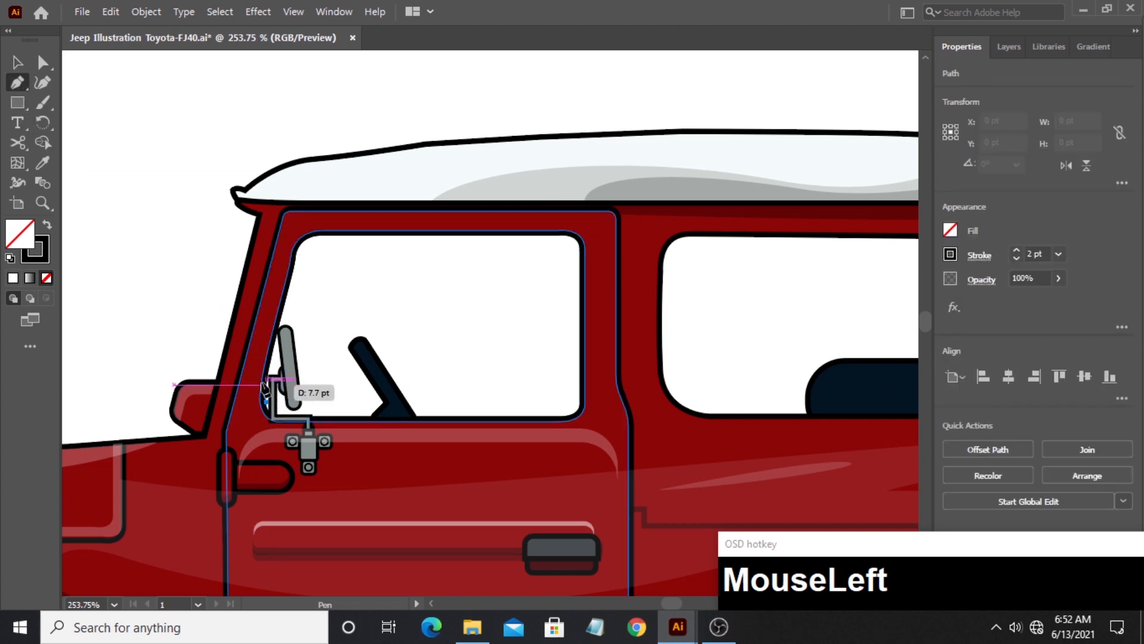
pyautogui.moveTo(276, 284); pyautogui.dragTo(279, 279)
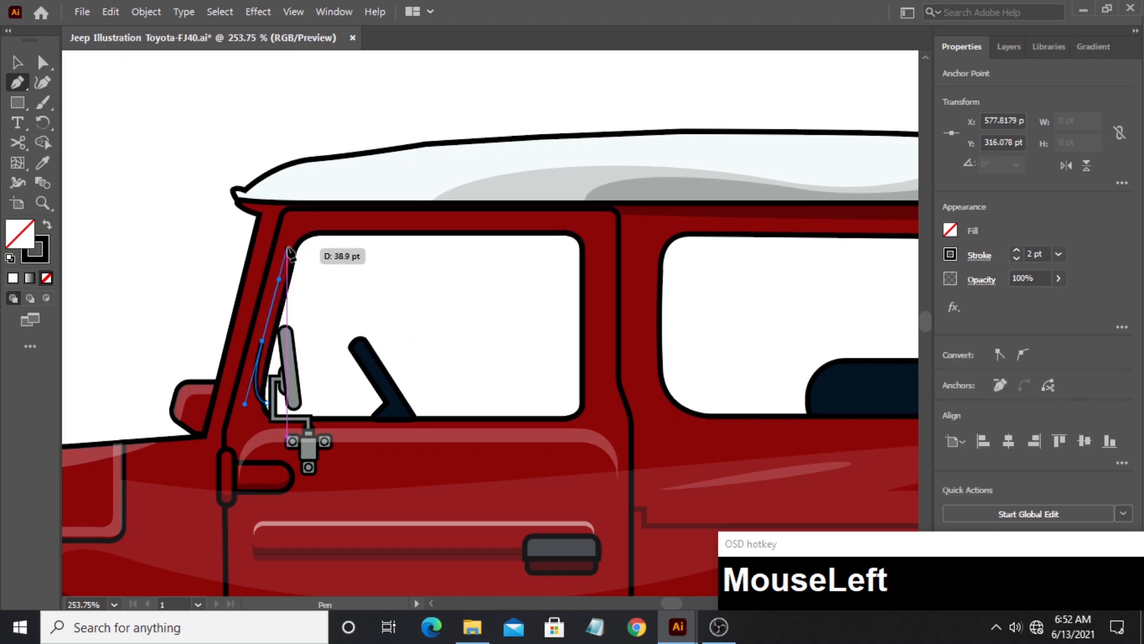
pyautogui.moveTo(292, 241); pyautogui.dragTo(356, 227)
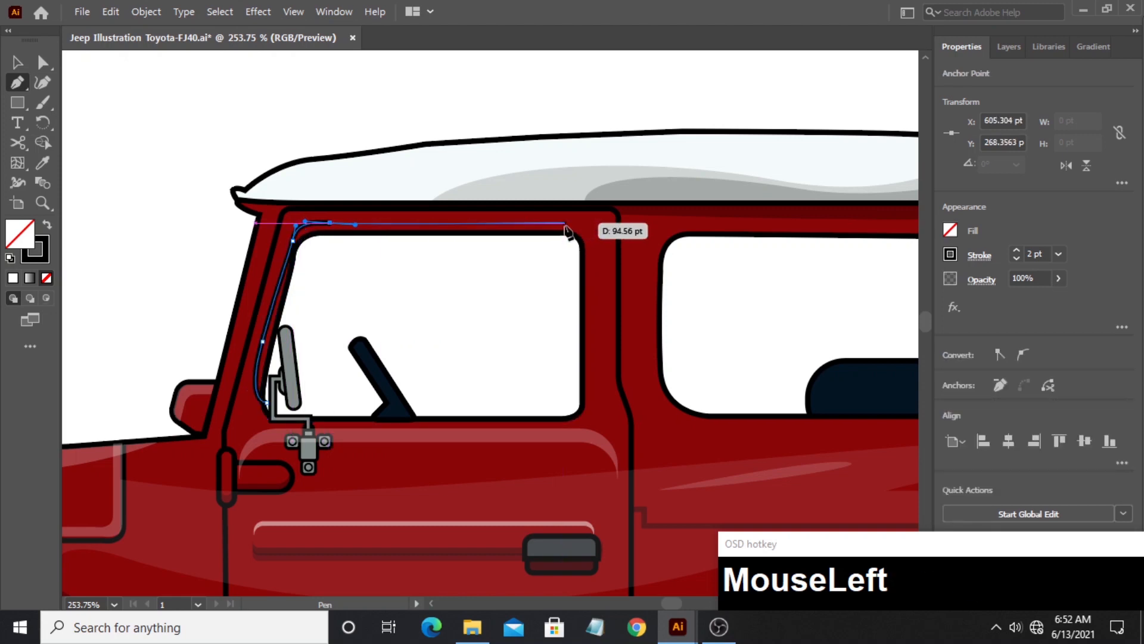
pyautogui.click(565, 223)
pyautogui.moveTo(587, 272); pyautogui.dragTo(563, 317)
pyautogui.click(489, 276)
pyautogui.click(375, 278)
pyautogui.click(322, 385)
pyautogui.click(266, 402)
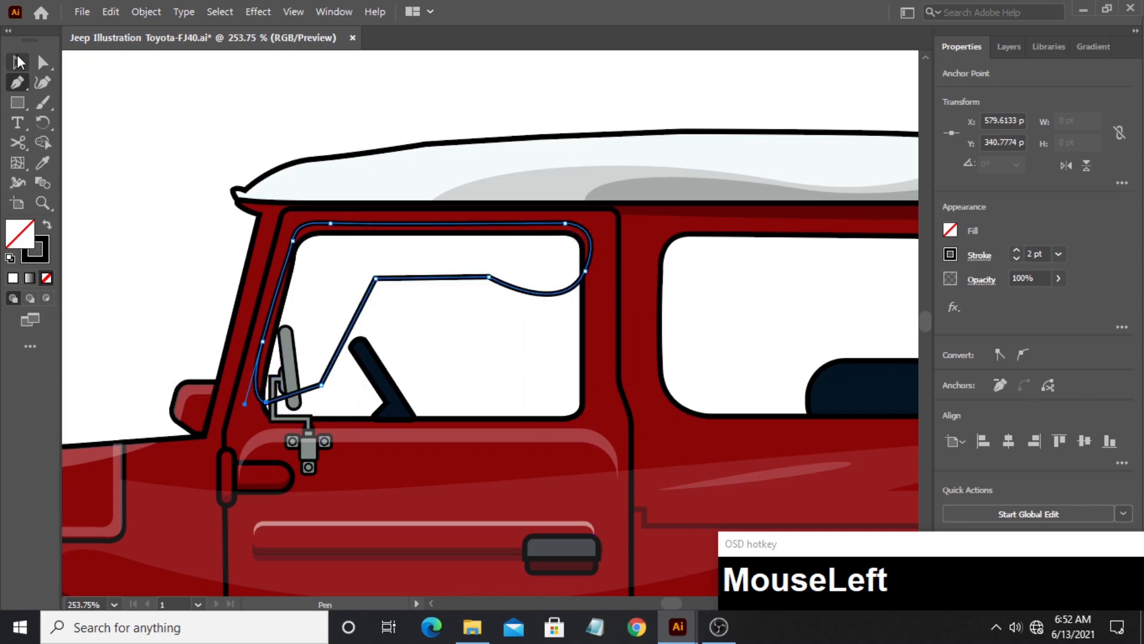
# - Trim the path with Shape Builder to a thin strip about 135.2 by 71.1 pt along the front door window frame
pyautogui.click(19, 62)
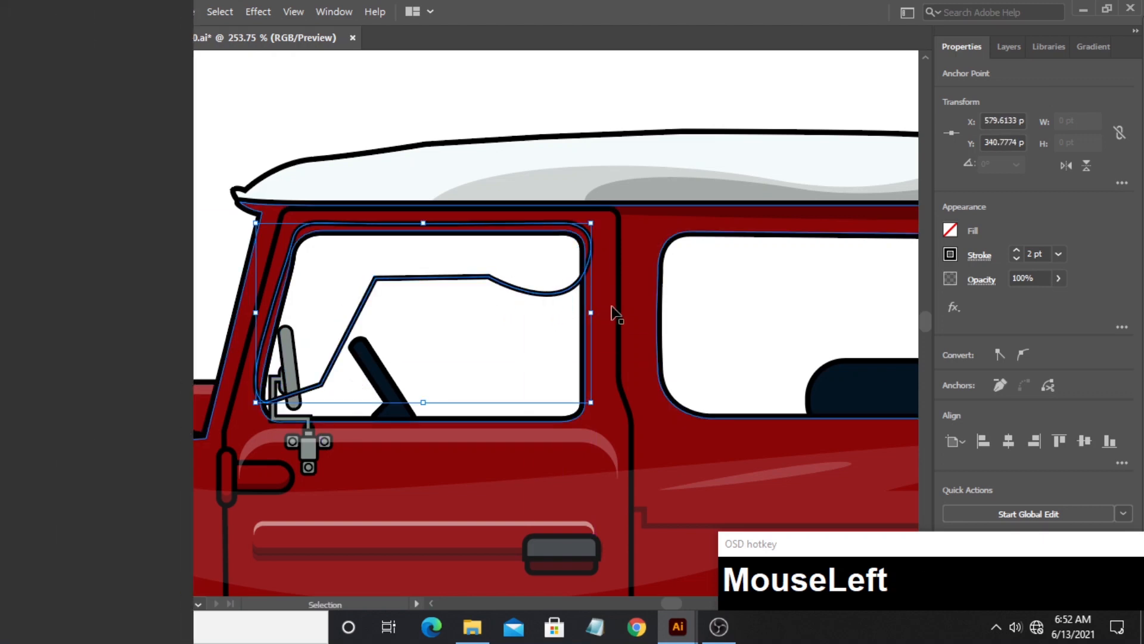
pyautogui.keyDown('shift'); pyautogui.click(453, 290); pyautogui.keyUp('shift')
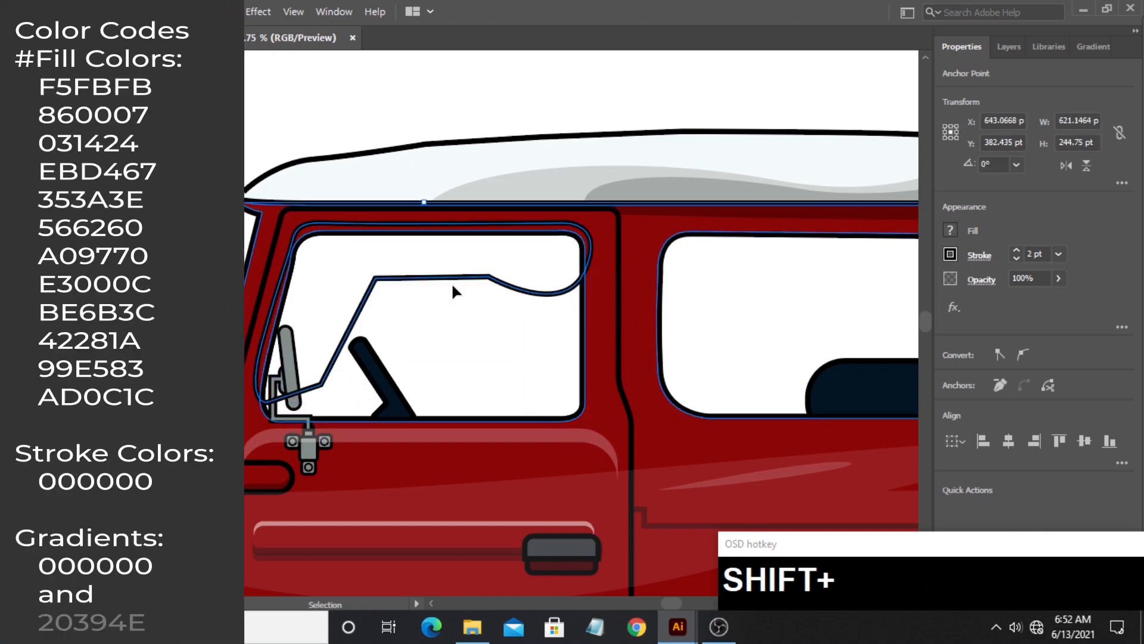
pyautogui.click(18, 221)
pyautogui.keyDown('alt'); pyautogui.click(444, 260); pyautogui.keyUp('alt')
pyautogui.click(18, 63)
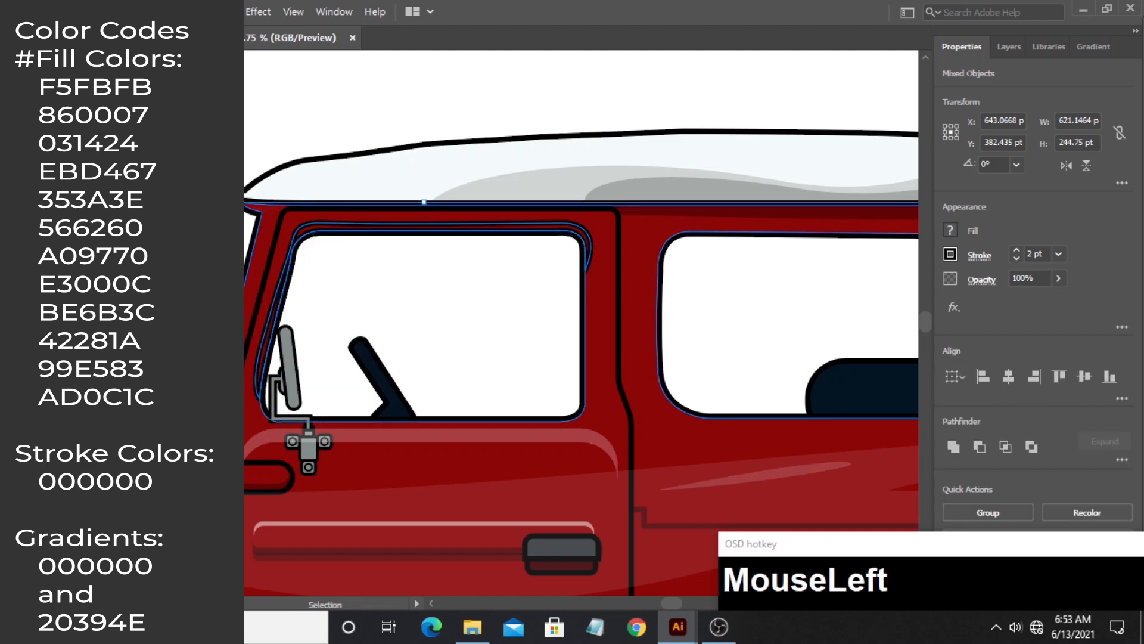
pyautogui.click(137, 107)
pyautogui.click(278, 305)
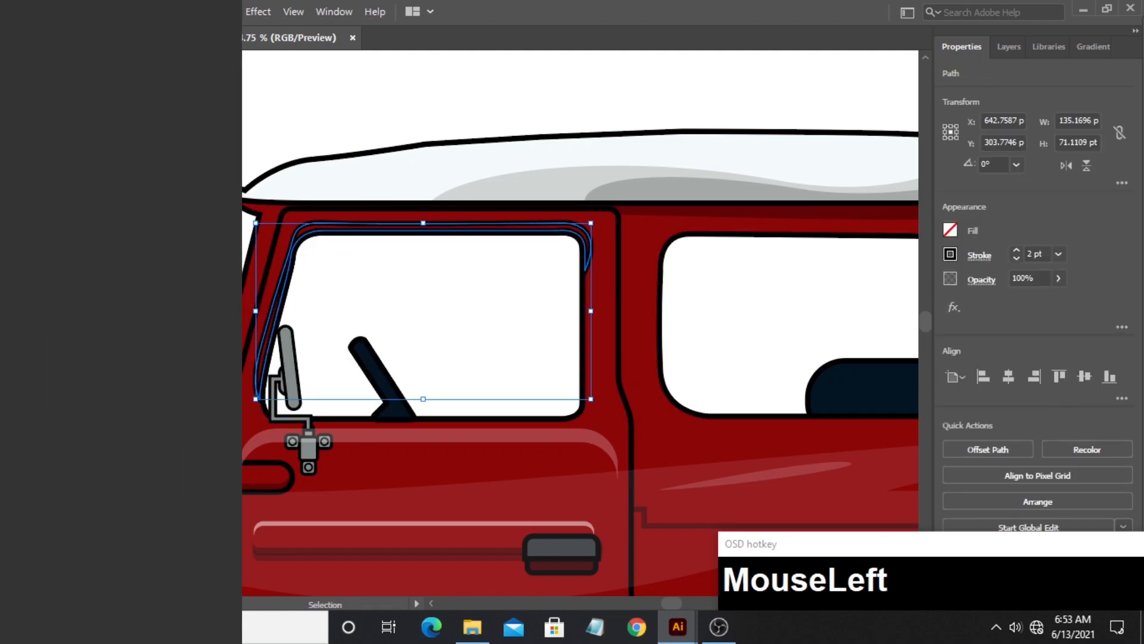
# - Copy an existing highlight's white 24% opacity appearance without stroke onto the front window frame strip
pyautogui.click(18, 262)
pyautogui.click(99, 284)
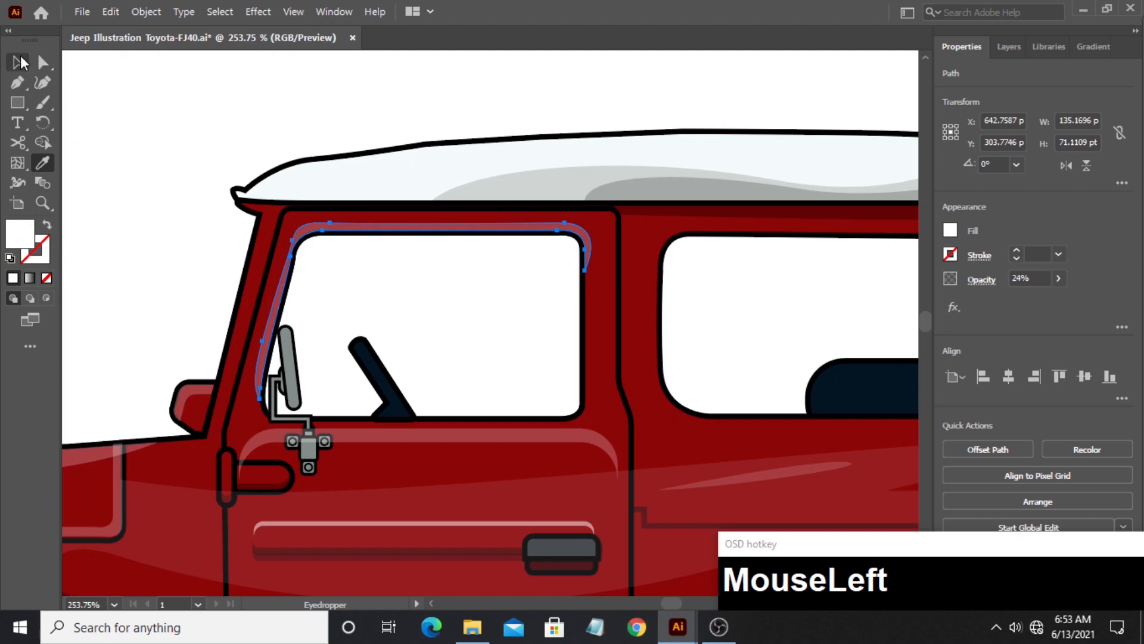
pyautogui.click(187, 183)
# - Draw a closed white Pen shape around the upper front corner and upper edge of the large rear side window
pyautogui.moveTo(578, 265); pyautogui.dragTo(185, 261)
pyautogui.press('p')
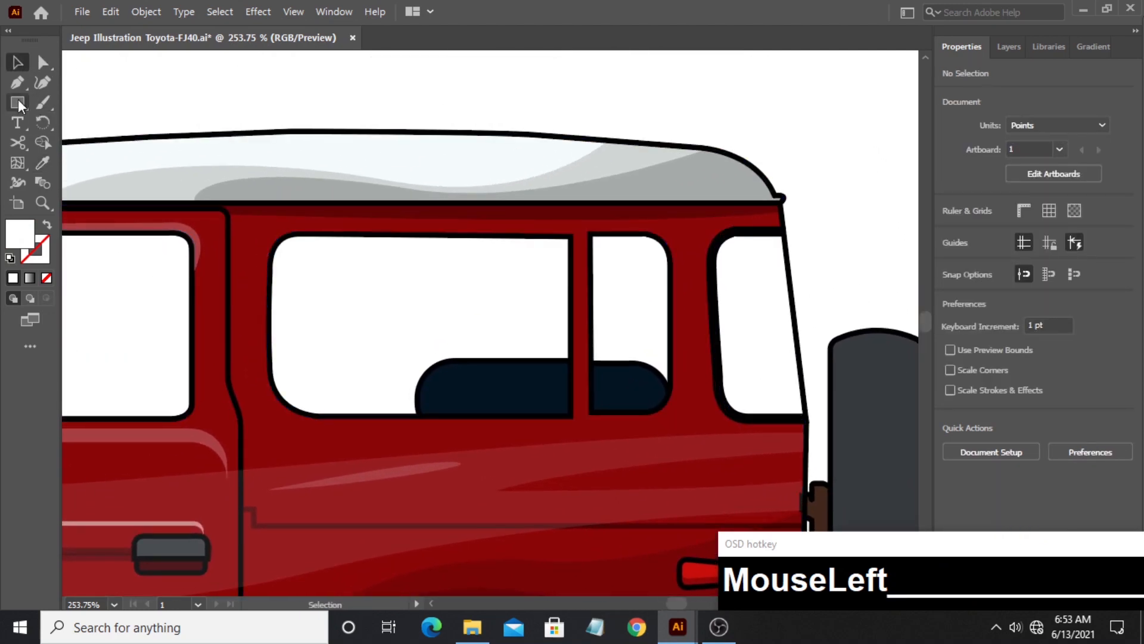
pyautogui.moveTo(69, 156); pyautogui.dragTo(69, 156)
pyautogui.moveTo(274, 285); pyautogui.dragTo(267, 266)
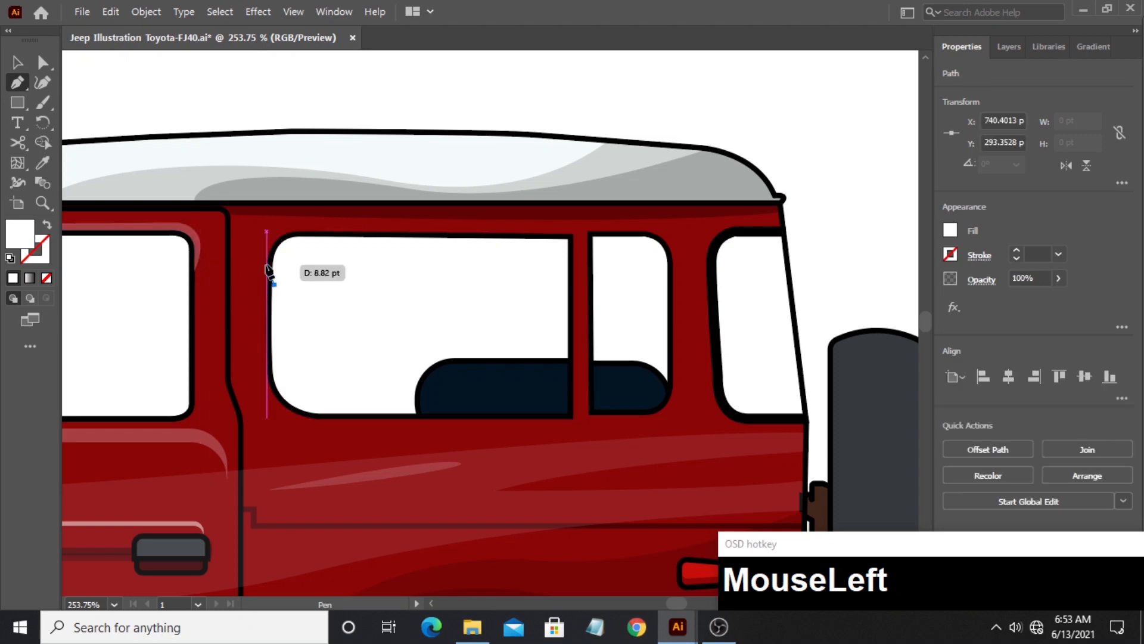
pyautogui.hotkey('ctrl', 'z')
pyautogui.moveTo(273, 224); pyautogui.dragTo(338, 224)
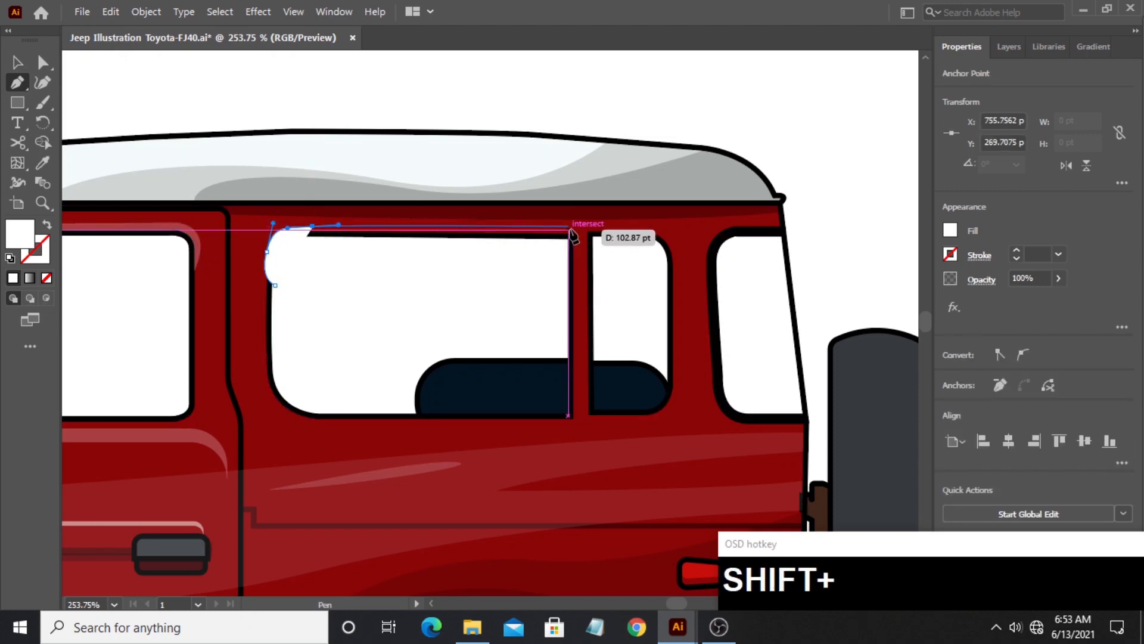
pyautogui.keyDown('shift'); pyautogui.click(567, 229); pyautogui.keyUp('shift')
pyautogui.keyDown('shift'); pyautogui.click(568, 238); pyautogui.keyUp('shift')
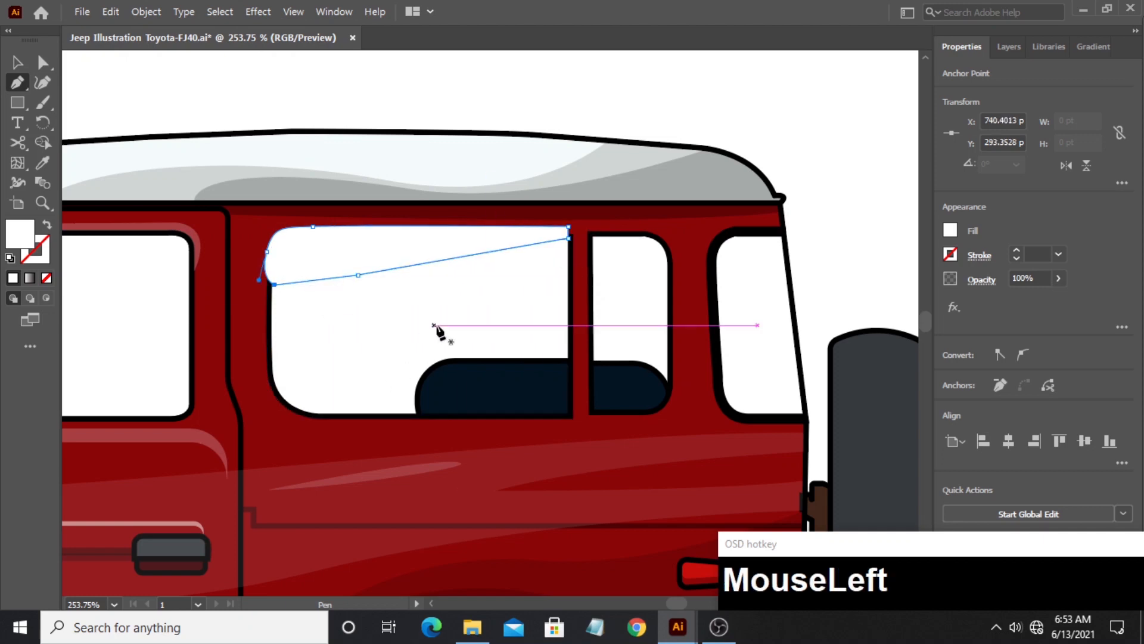
# - Draw a second closed white Pen shape around the lower front corner and lower edge of the large rear side window
pyautogui.moveTo(275, 366); pyautogui.dragTo(276, 409)
pyautogui.hotkey('ctrl', 'z')
pyautogui.hotkey('ctrl', 'z')
pyautogui.click(274, 350)
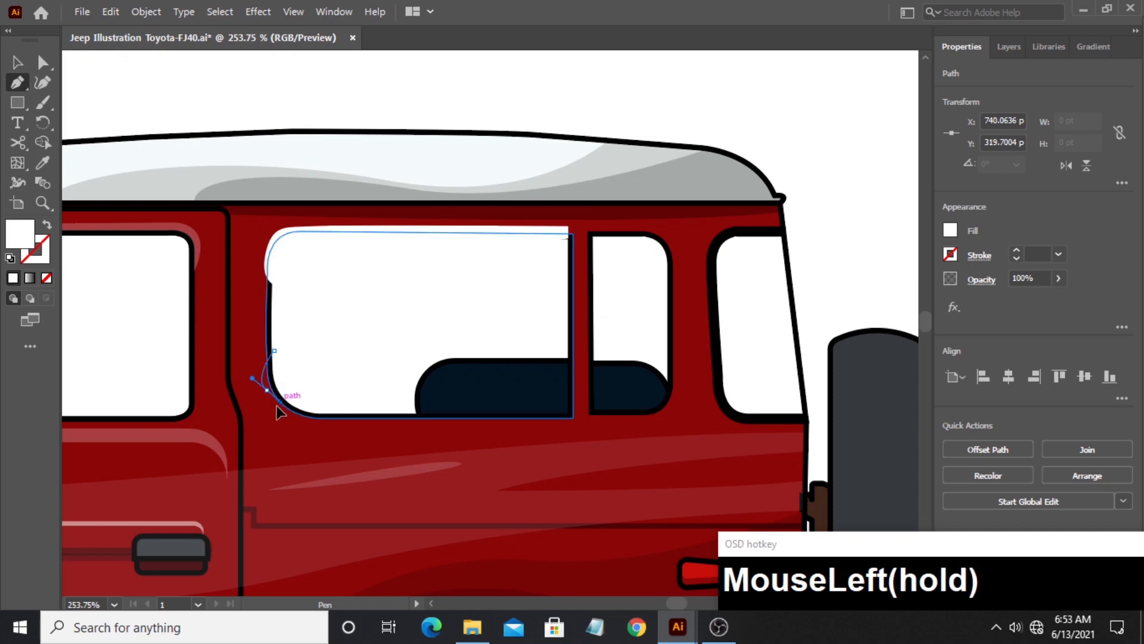
pyautogui.moveTo(348, 424); pyautogui.dragTo(390, 422)
pyautogui.click(335, 422)
pyautogui.keyDown('shift'); pyautogui.click(572, 421); pyautogui.keyUp('shift')
pyautogui.click(536, 390)
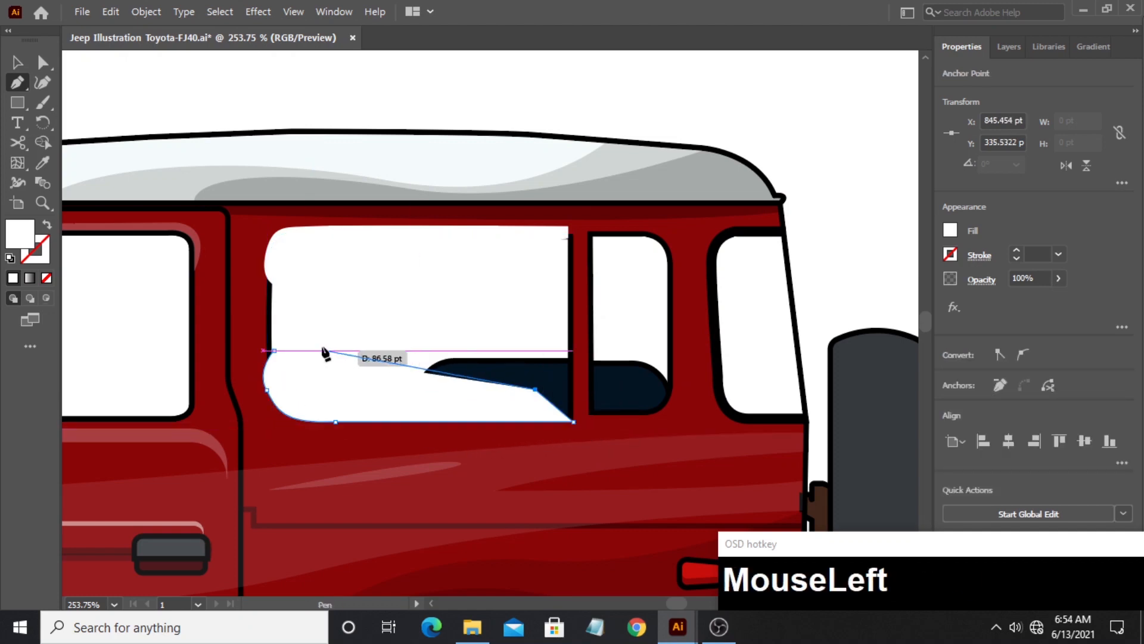
pyautogui.click(275, 350)
# - Trim both white shapes with Shape Builder to thin strips that follow the outside of the rear side window frame
pyautogui.click(14, 66)
pyautogui.keyDown('shift'); pyautogui.click(287, 242); pyautogui.keyUp('shift')
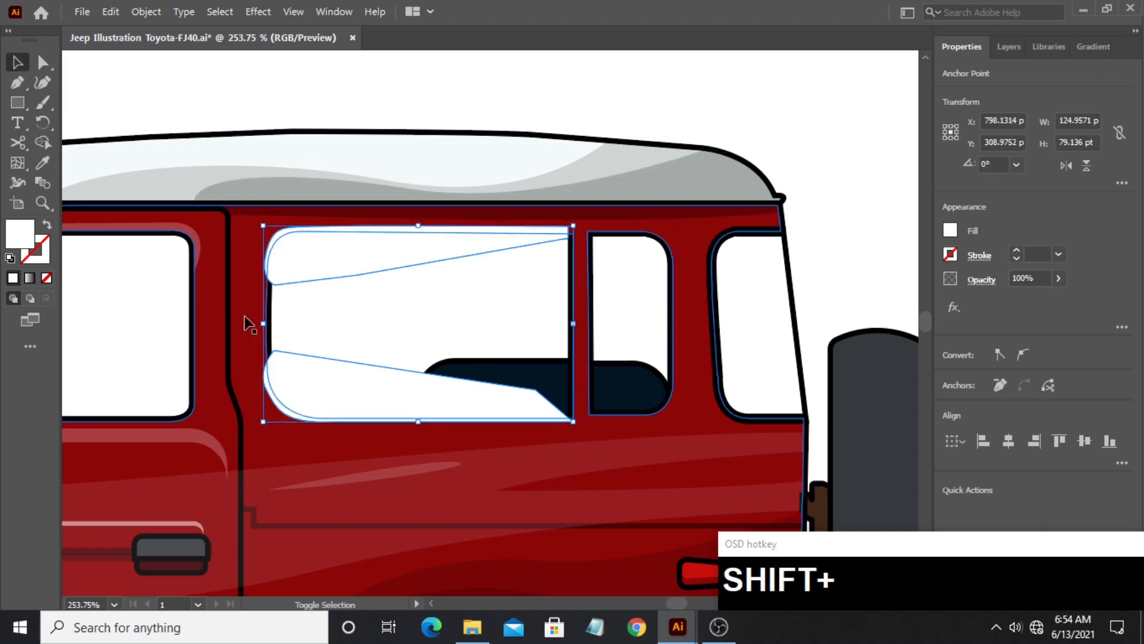
pyautogui.keyDown('shift'); pyautogui.click(245, 316); pyautogui.keyUp('shift')
pyautogui.click(43, 142)
pyautogui.keyDown('alt'); pyautogui.moveTo(317, 268); pyautogui.dragTo(314, 384); pyautogui.keyUp('alt')
pyautogui.click(18, 63)
pyautogui.click(220, 96)
# - Copy the arched door highlight's white 24% opacity appearance onto both rear window frame strips
pyautogui.click(272, 242)
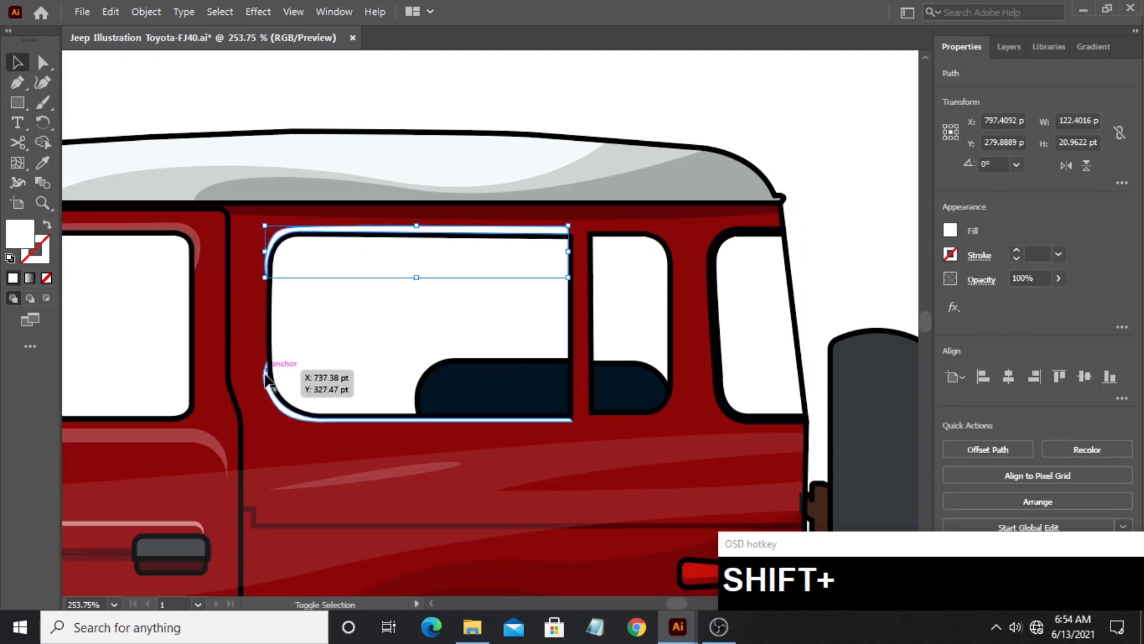
pyautogui.keyDown('shift'); pyautogui.click(267, 389); pyautogui.keyUp('shift')
pyautogui.click(43, 162)
pyautogui.click(192, 429)
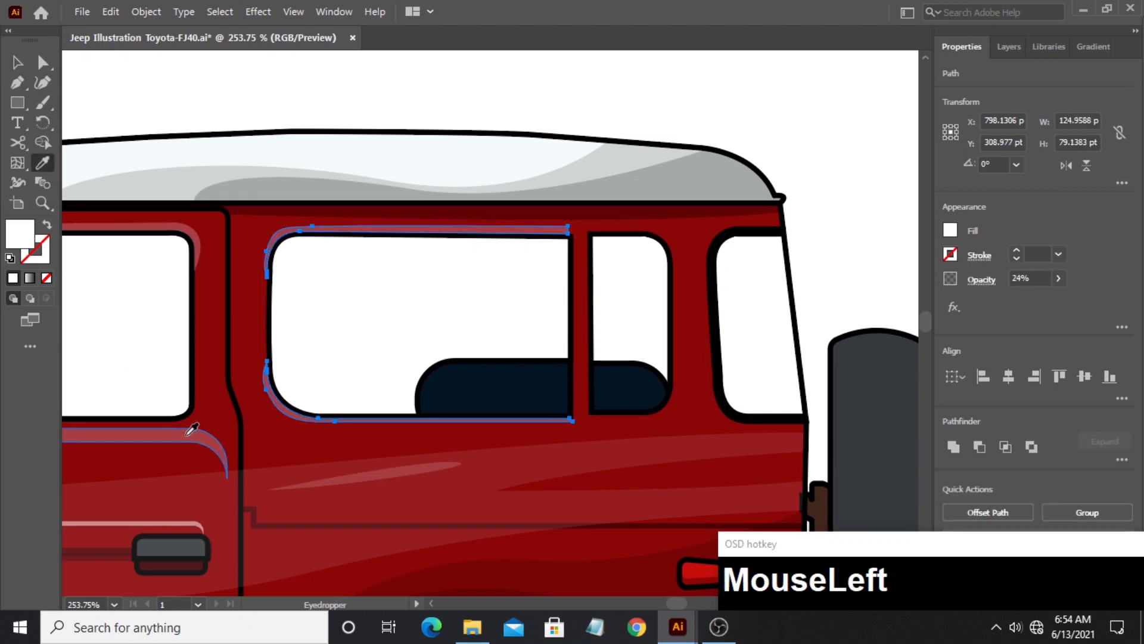
pyautogui.click(18, 64)
# - Cut two vertically offset copies of the spare tire beside it to an arched cap about 35.6 by 25.1 pt with Shape Builder
pyautogui.hscroll(5, 703, 137)
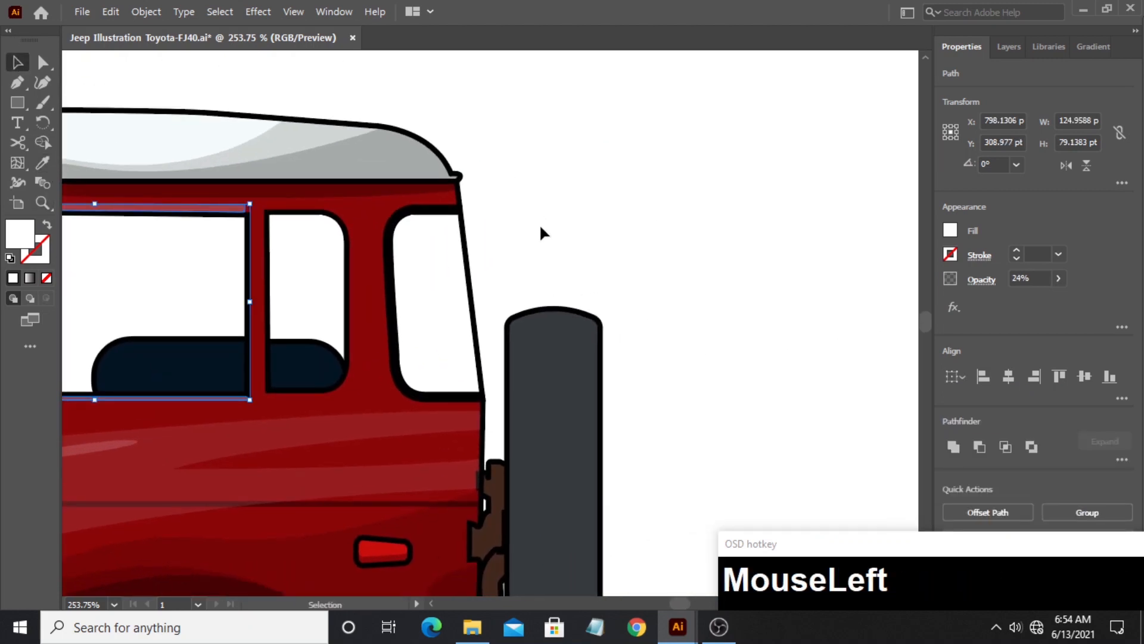
pyautogui.click(633, 364)
pyautogui.moveTo(633, 364); pyautogui.dragTo(620, 261)
pyautogui.click(471, 387)
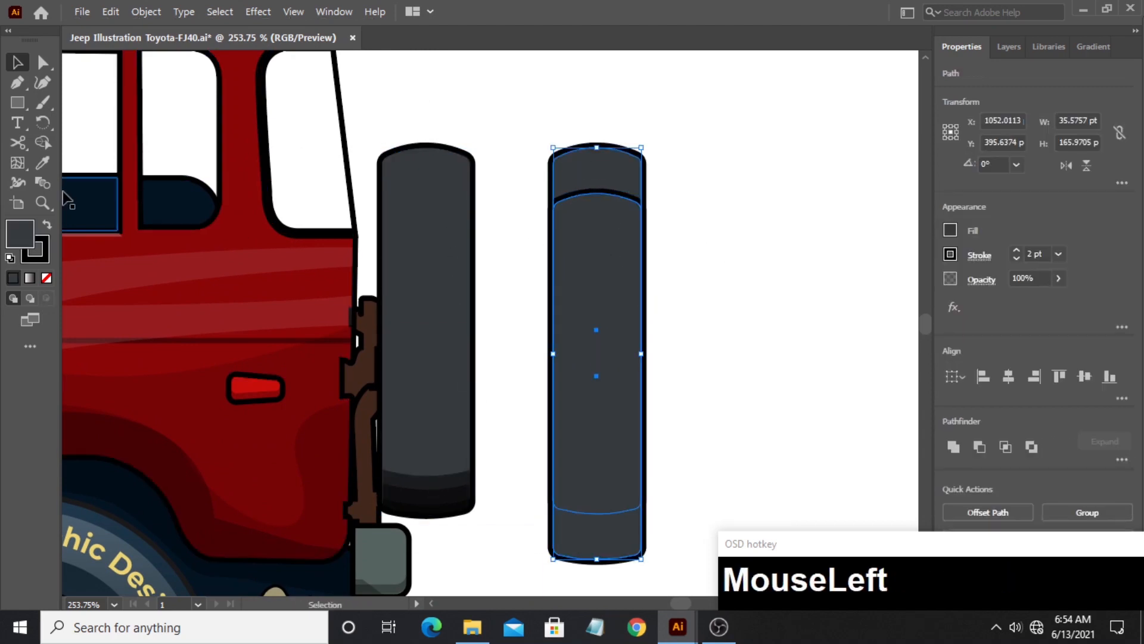
pyautogui.hotkey('shift', 'm')
pyautogui.moveTo(595, 358); pyautogui.dragTo(595, 542)
pyautogui.click(16, 62)
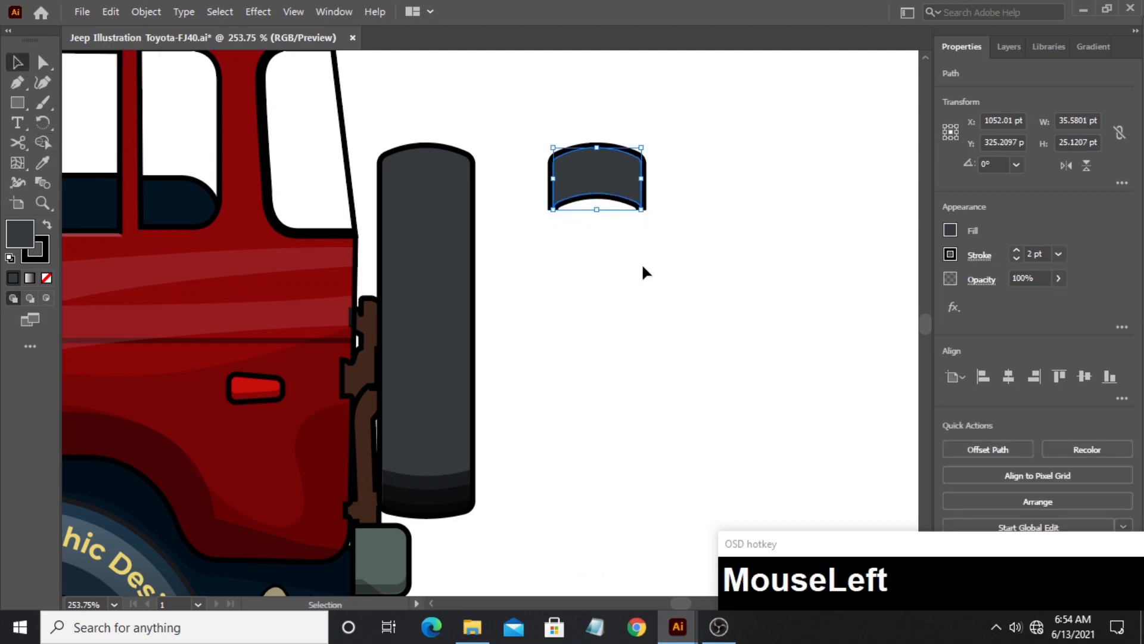
# - Duplicate the arched cap with a second copy about 13.2 pt lower and cut them to a shorter arched band with Shape Builder
pyautogui.moveTo(596, 179); pyautogui.dragTo(719, 185)
pyautogui.moveTo(726, 212); pyautogui.dragTo(700, 194)
pyautogui.click(43, 142)
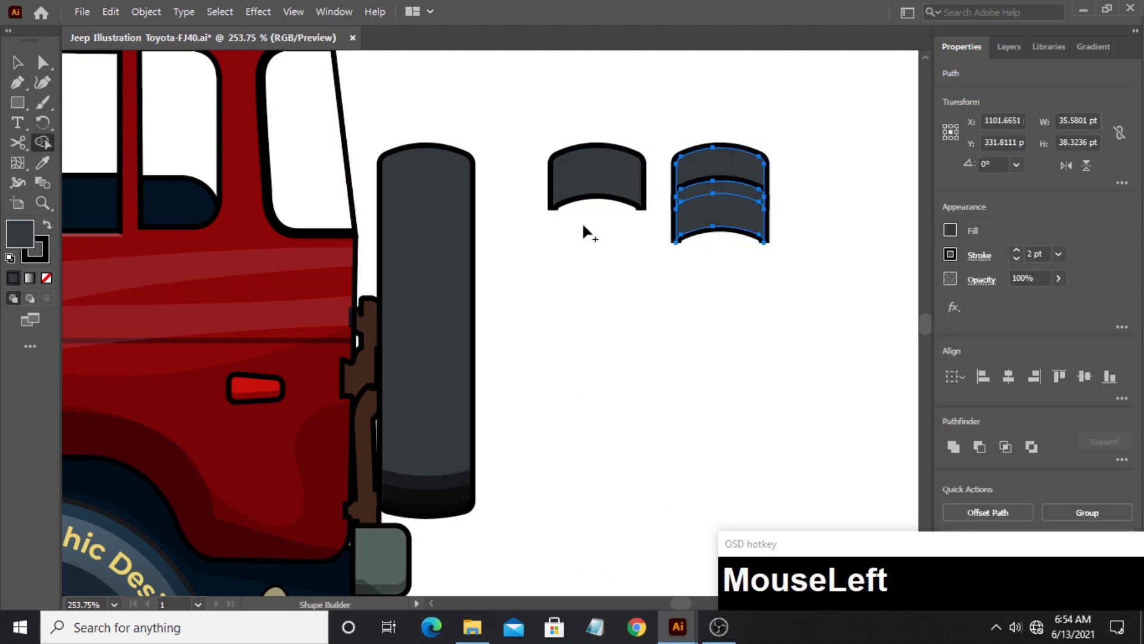
pyautogui.moveTo(709, 258); pyautogui.dragTo(709, 197)
pyautogui.moveTo(853, 218); pyautogui.dragTo(730, 209)
pyautogui.click(23, 65)
# - Cut another copy of the arched cap to a band of different height, then stack all three shapes centred horizontally
pyautogui.moveTo(606, 165)
pyautogui.mouseDown()
pyautogui.moveTo(729, 168)
pyautogui.moveTo(722, 182)
pyautogui.mouseUp()
pyautogui.moveTo(674, 123); pyautogui.dragTo(706, 173)
pyautogui.click(45, 142)
pyautogui.moveTo(728, 219); pyautogui.dragTo(724, 169)
pyautogui.click(19, 59)
pyautogui.moveTo(461, 112); pyautogui.dragTo(733, 182)
pyautogui.click(1010, 378)
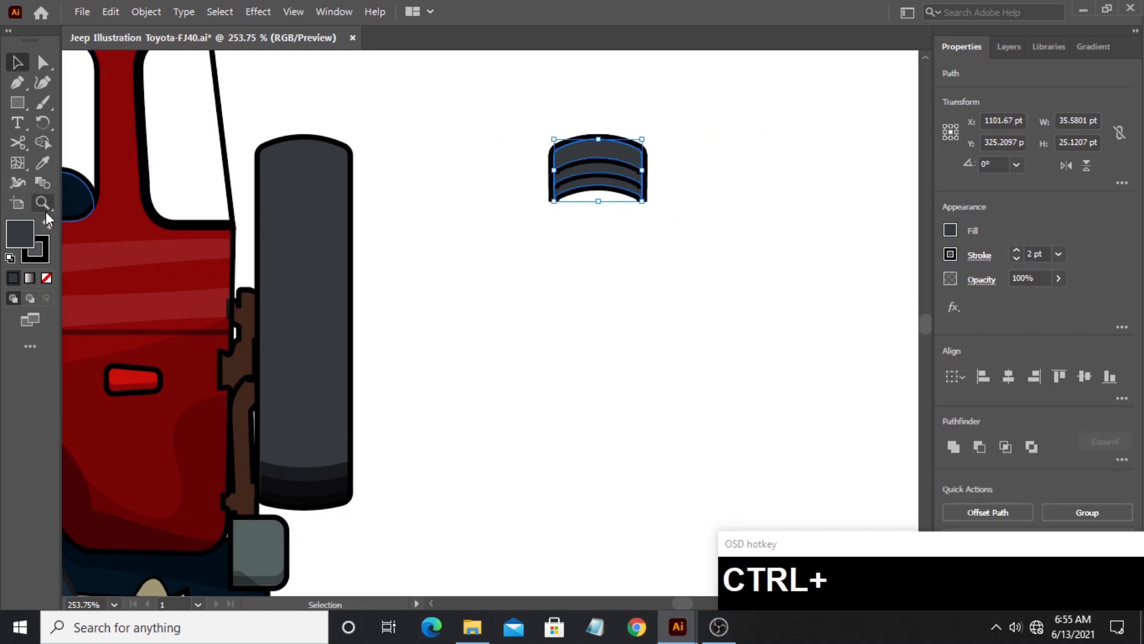
# - Copy the body highlight's white 10% opacity appearance onto the stacked arched shapes and place them on the spare tire's upper end
pyautogui.click(42, 163)
pyautogui.click(131, 242)
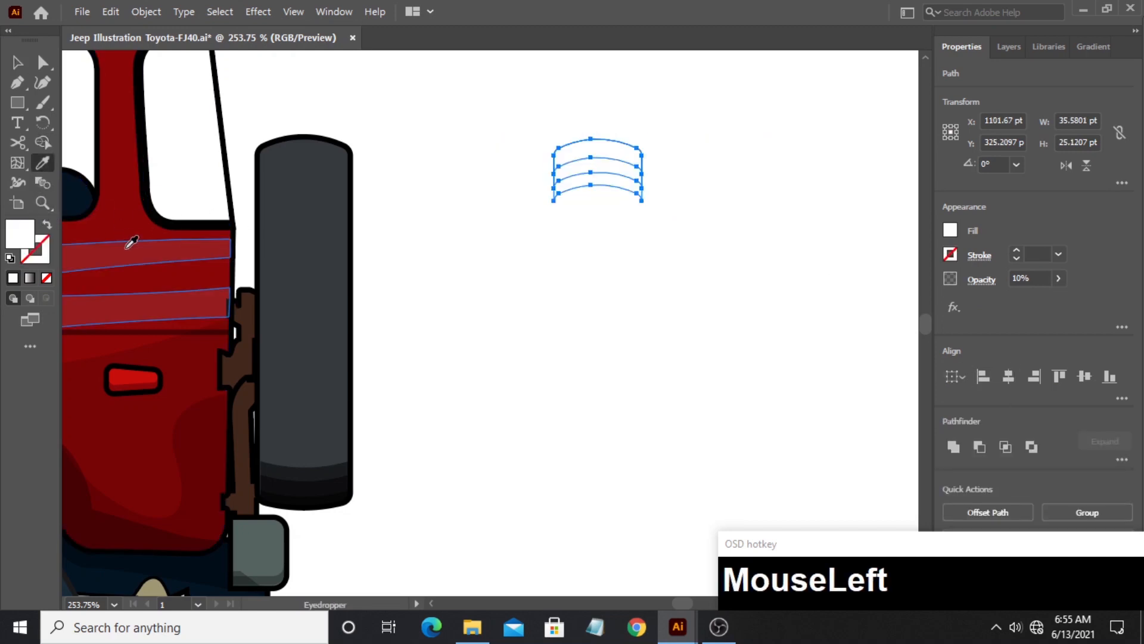
pyautogui.click(17, 61)
pyautogui.moveTo(564, 155); pyautogui.dragTo(690, 210)
pyautogui.click(334, 152)
# - Draw a white rectangle without stroke, 1280 by about 717.9 pt, covering the artboard
pyautogui.moveTo(244, 167); pyautogui.dragTo(303, 176)
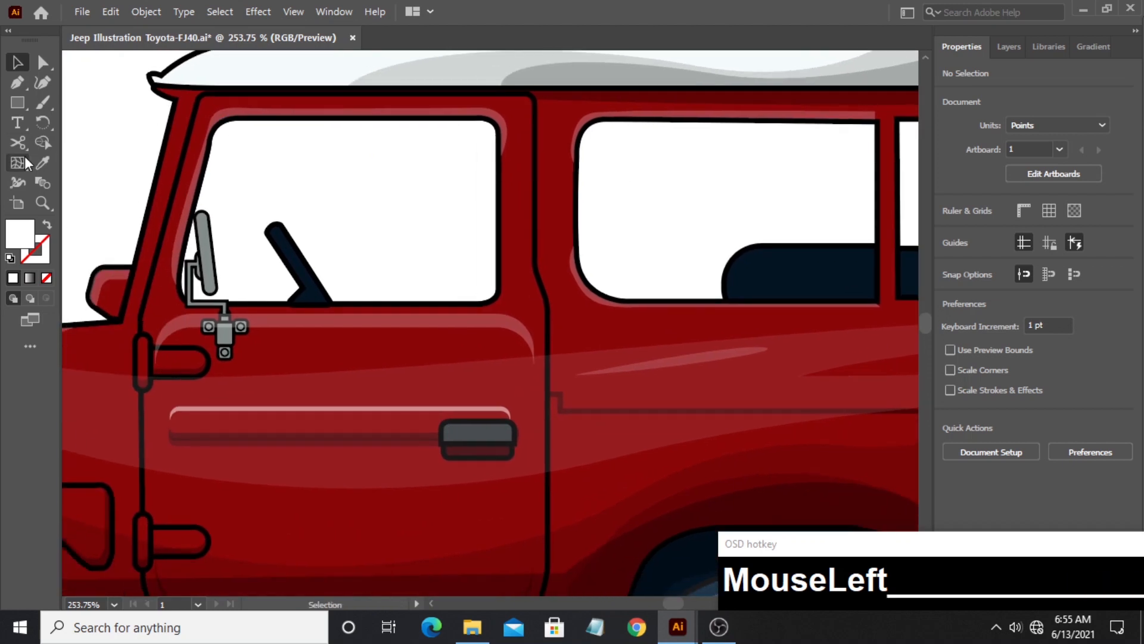
pyautogui.press('z')
pyautogui.hotkey('ctrl', '0')
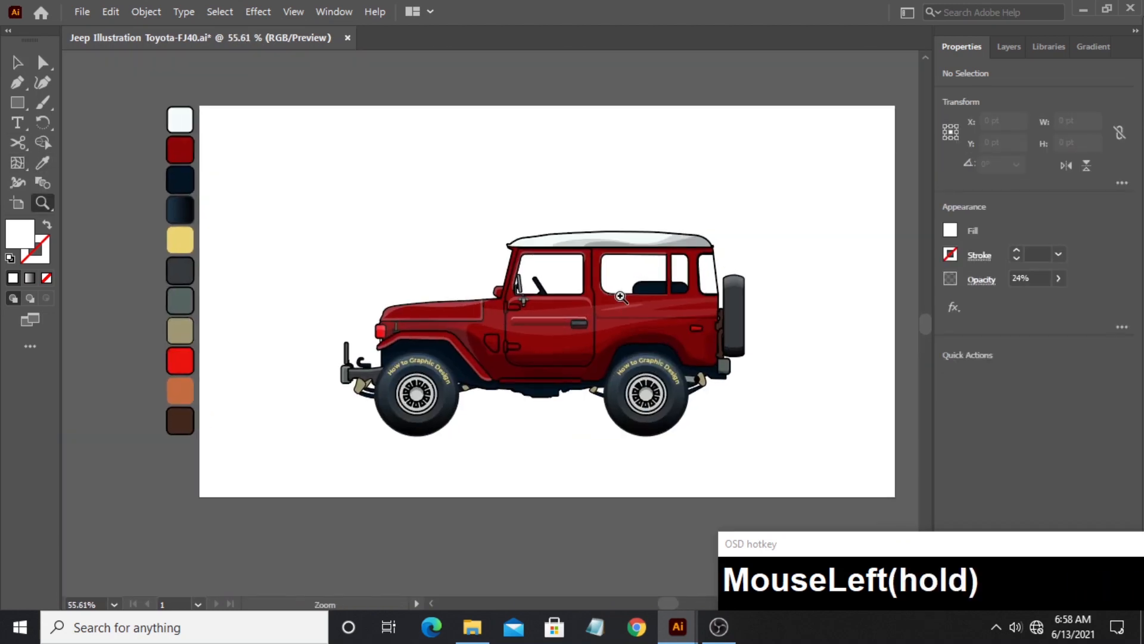
pyautogui.moveTo(619, 296); pyautogui.dragTo(534, 265)
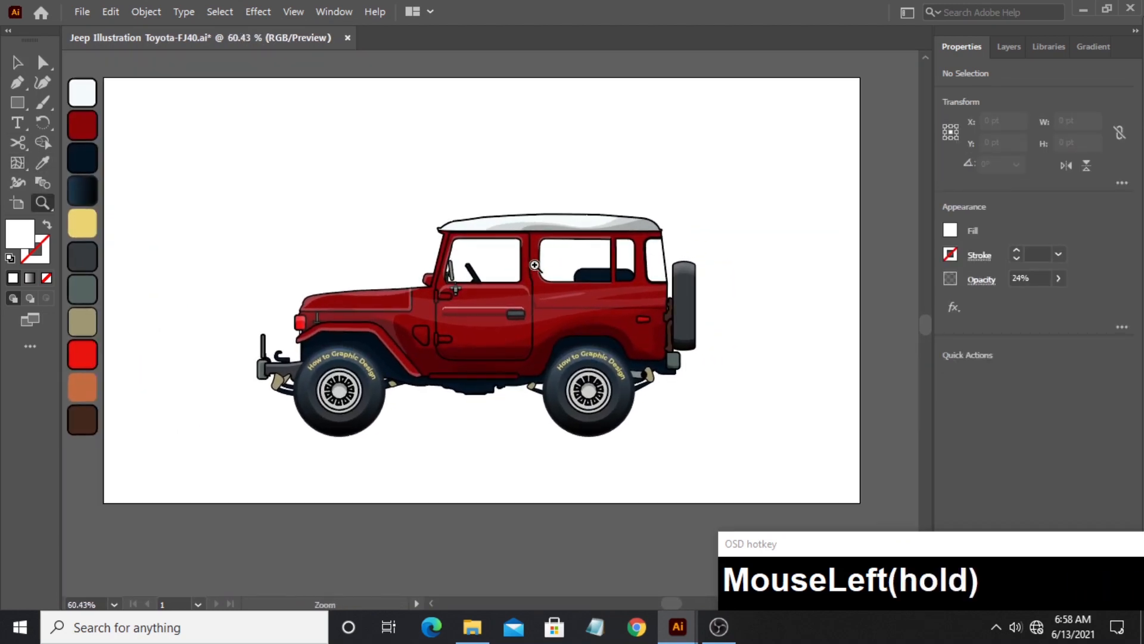
pyautogui.click(21, 101)
pyautogui.click(52, 102)
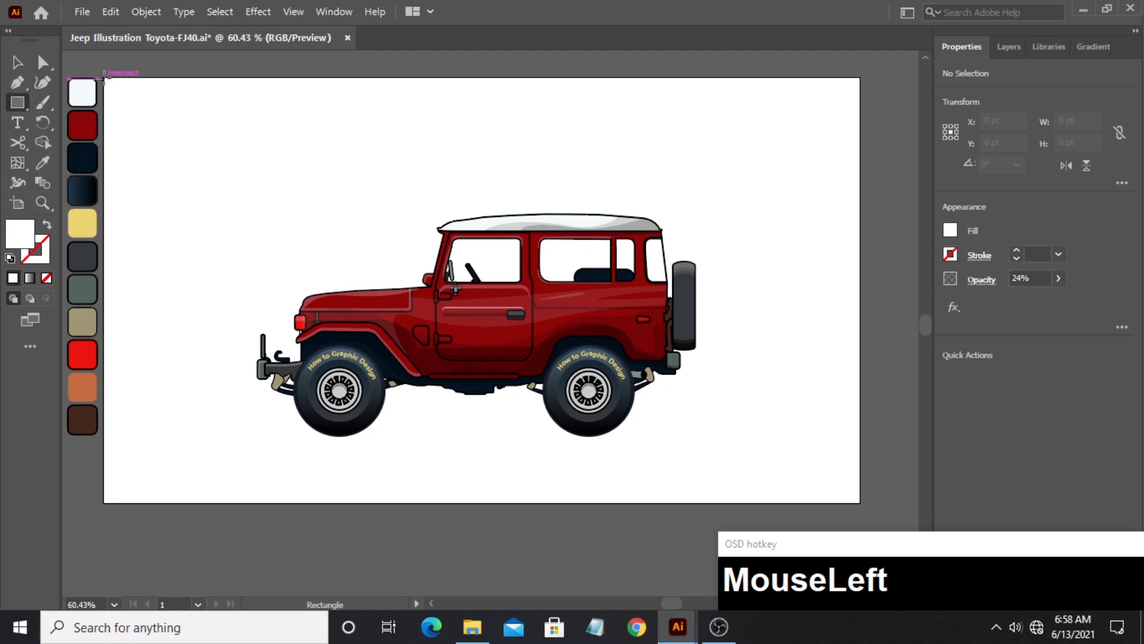
pyautogui.moveTo(104, 78); pyautogui.dragTo(861, 503)
pyautogui.click(18, 62)
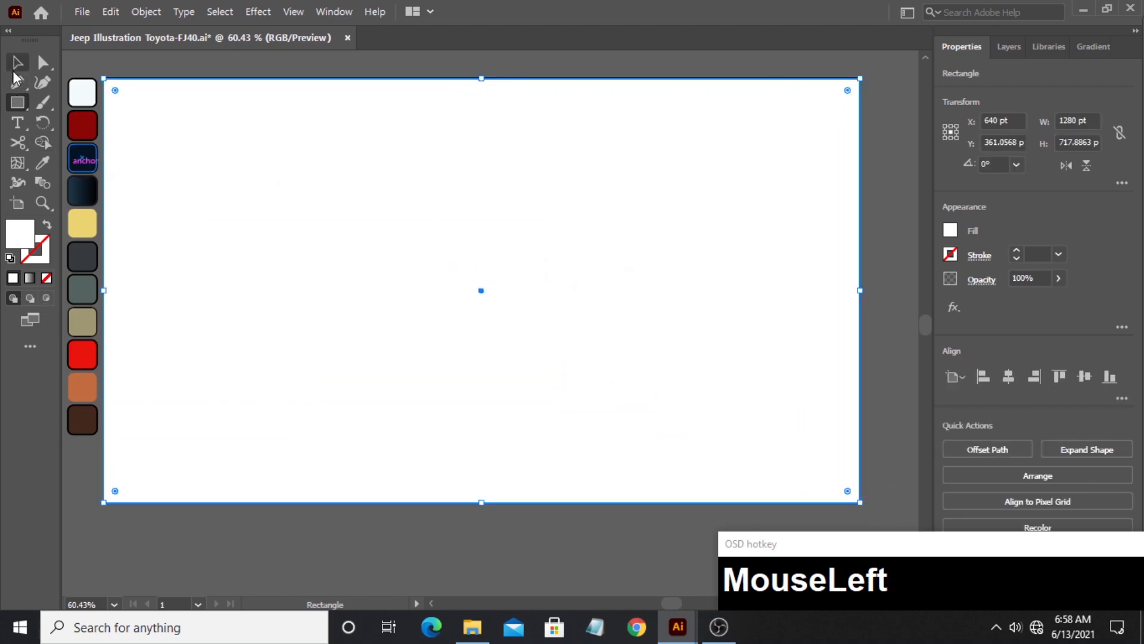
pyautogui.moveTo(481, 77); pyautogui.dragTo(481, 77)
pyautogui.click(397, 56)
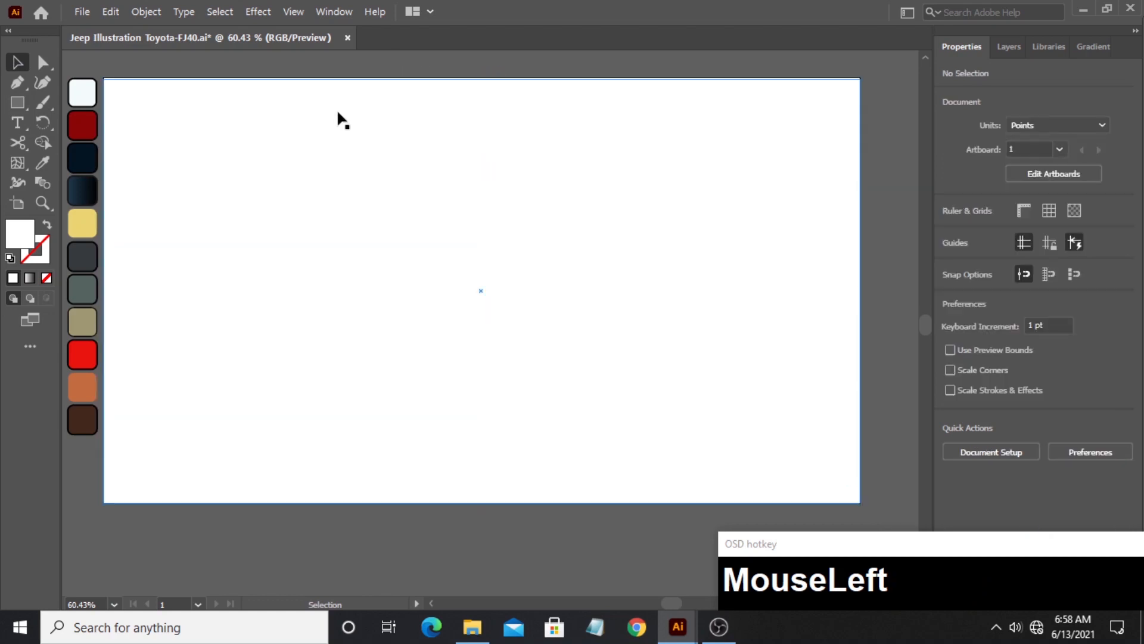
# - Fill the artboard-sized rectangle with the yellow swatch's color and send it to the back behind the jeep
pyautogui.click(263, 170)
pyautogui.click(45, 163)
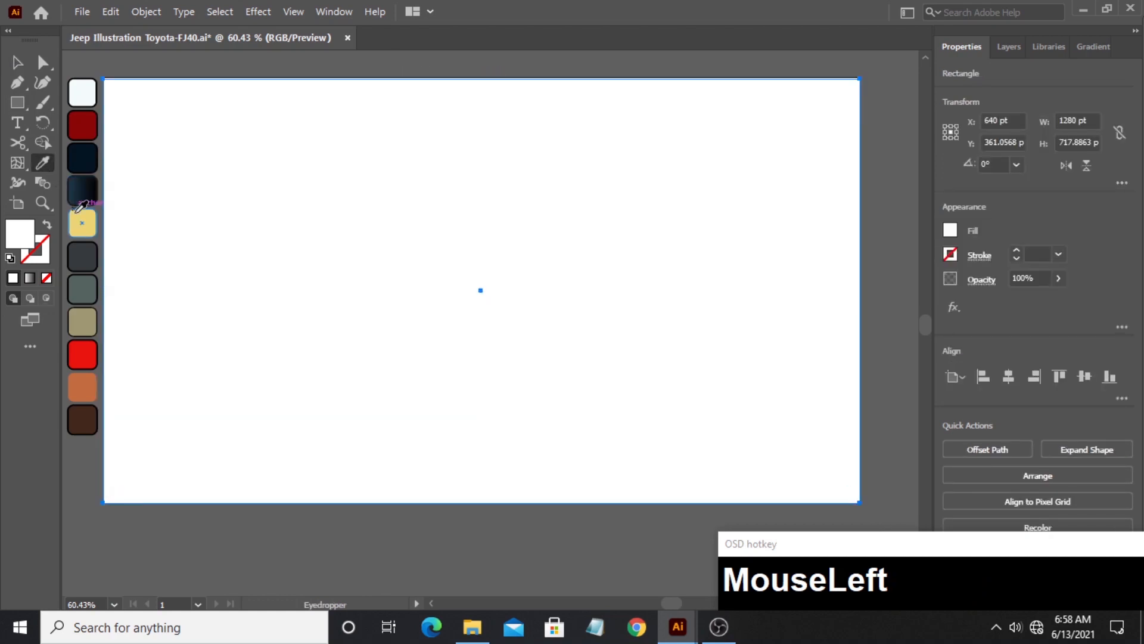
pyautogui.click(83, 223)
pyautogui.click(24, 62)
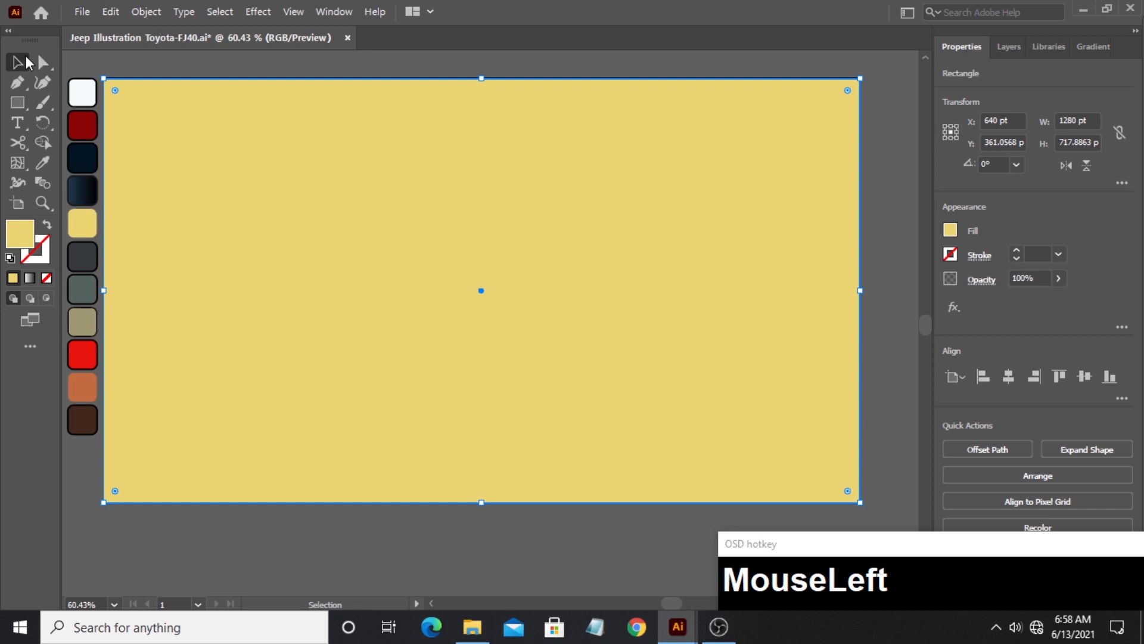
pyautogui.rightClick(197, 176)
pyautogui.moveTo(326, 484)
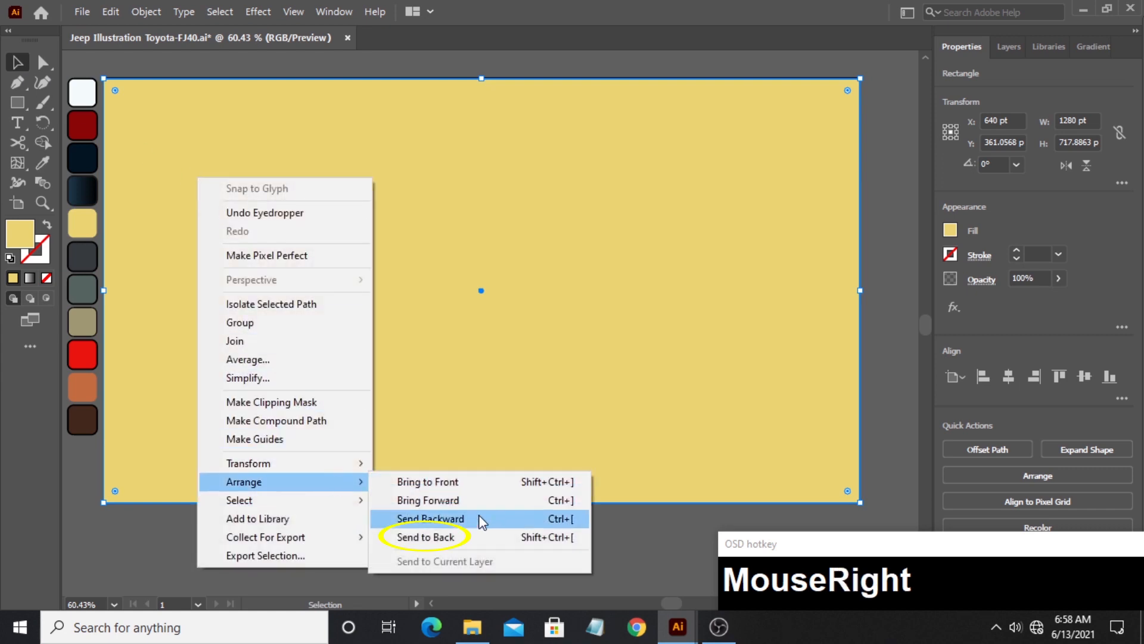
pyautogui.click(383, 537)
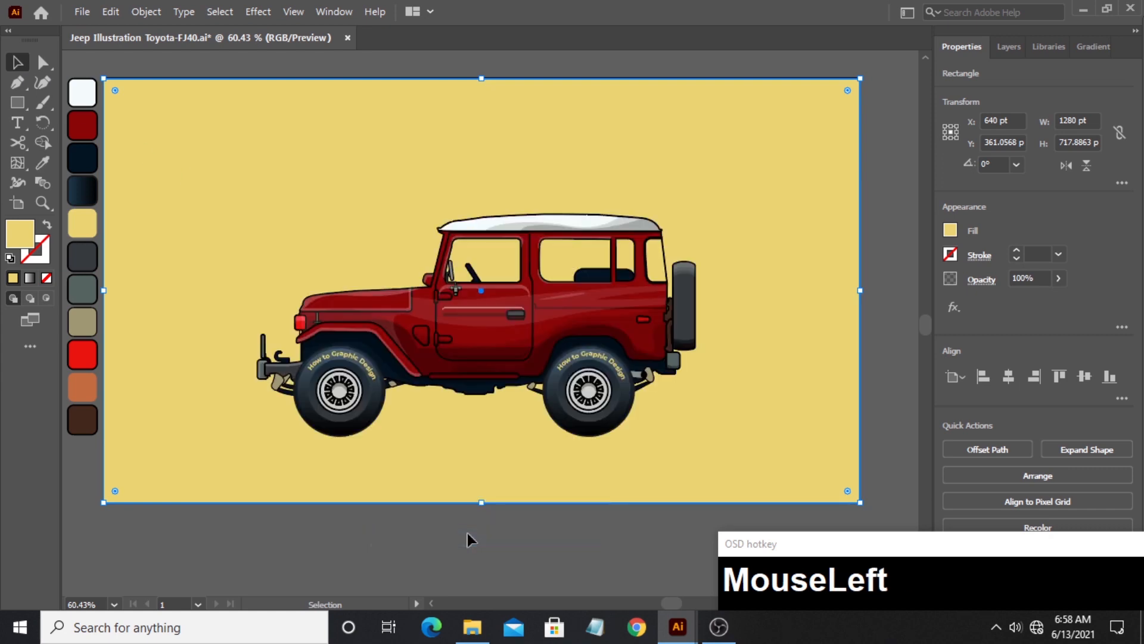
# - Copy the front door's outline, including its window opening, onto the empty canvas beside the artboard
pyautogui.click(876, 311)
pyautogui.moveTo(876, 315); pyautogui.dragTo(559, 319)
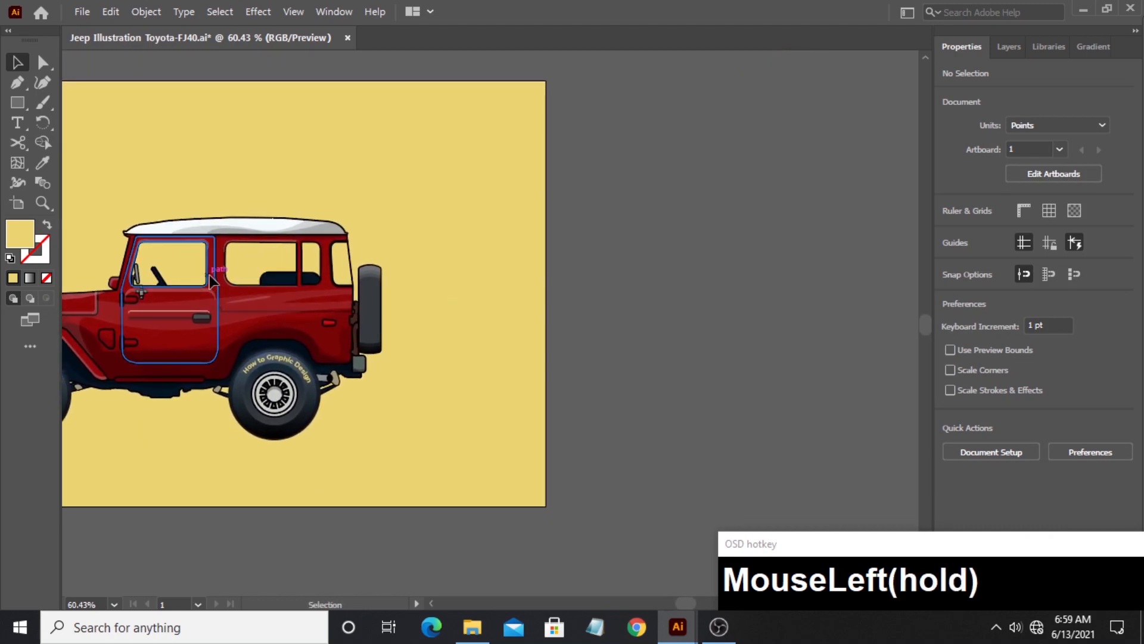
pyautogui.moveTo(209, 281); pyautogui.dragTo(717, 283)
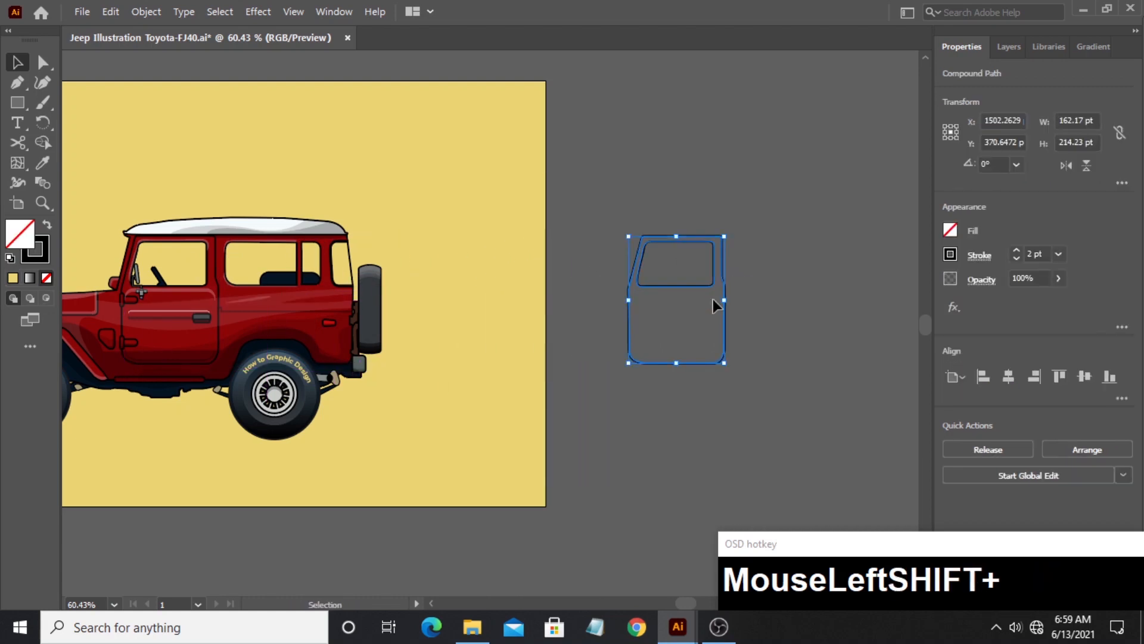
pyautogui.click(691, 428)
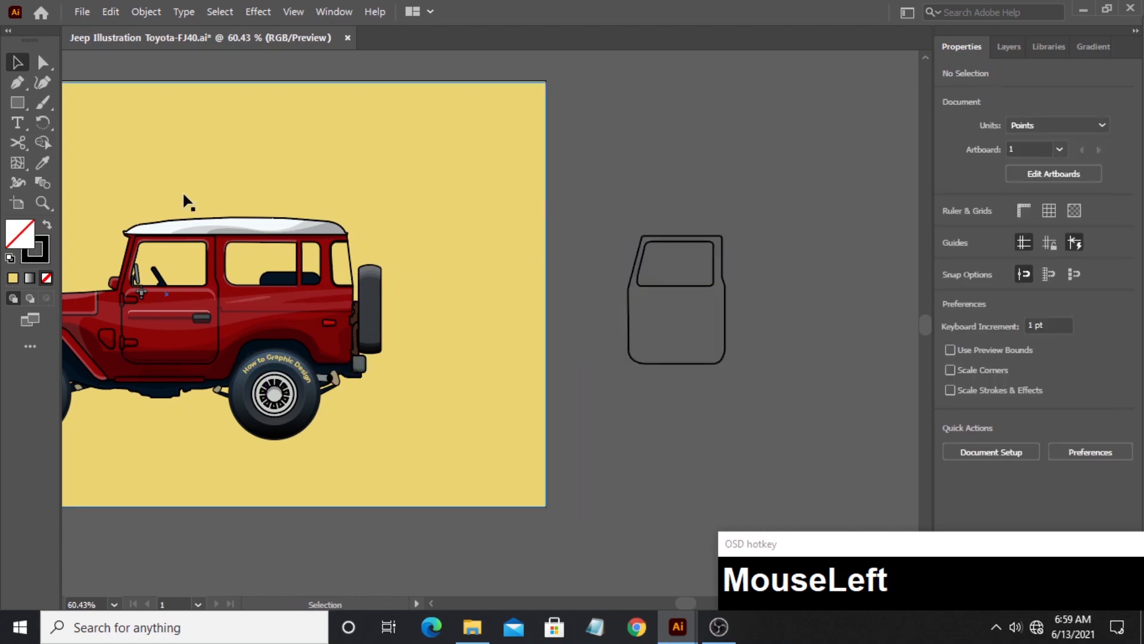
pyautogui.moveTo(755, 347); pyautogui.dragTo(434, 360)
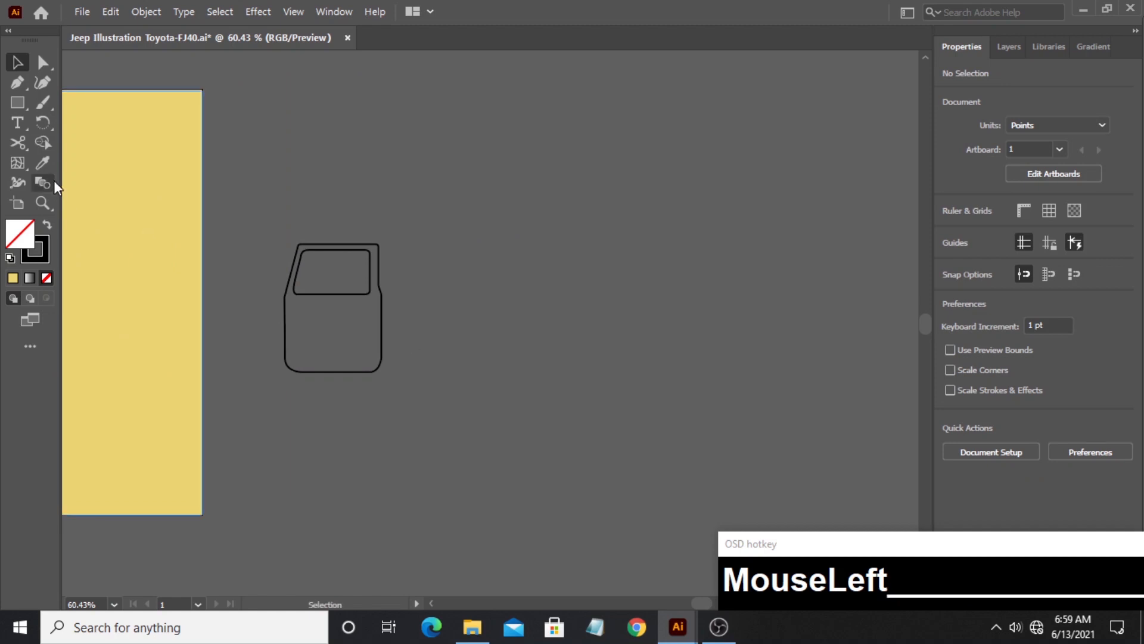
# - Draw a narrow upright rectangle about 9.9 by 415.6 pt beside the door copy, plus a wider duplicate of equal height
pyautogui.click(17, 102)
pyautogui.moveTo(422, 202); pyautogui.dragTo(429, 448)
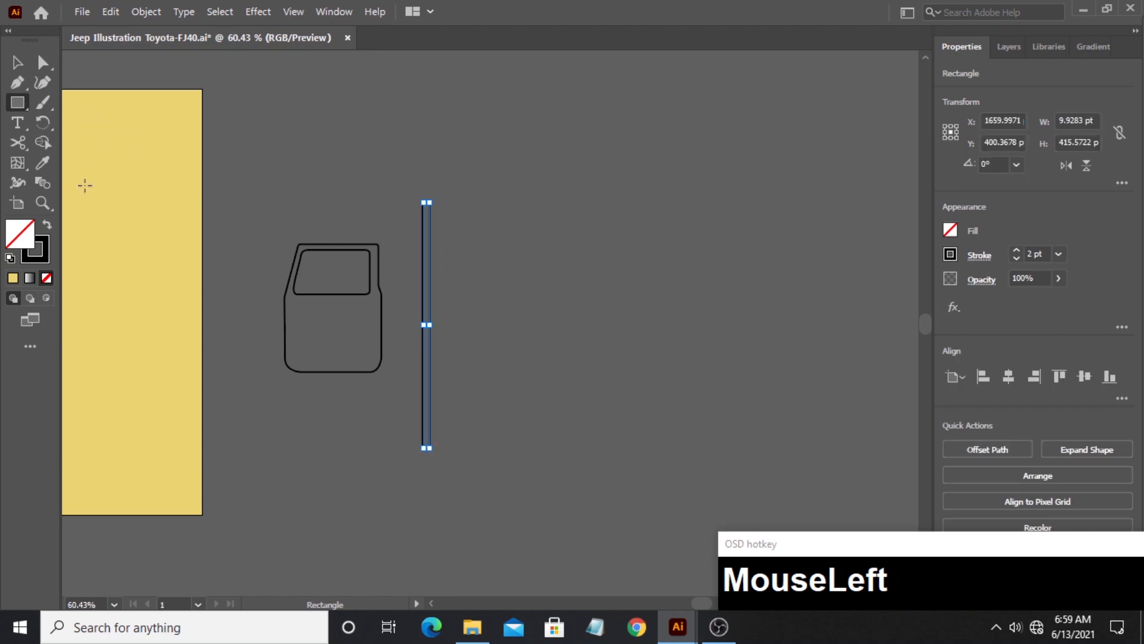
pyautogui.click(42, 204)
pyautogui.moveTo(436, 369); pyautogui.dragTo(546, 372)
pyautogui.click(18, 62)
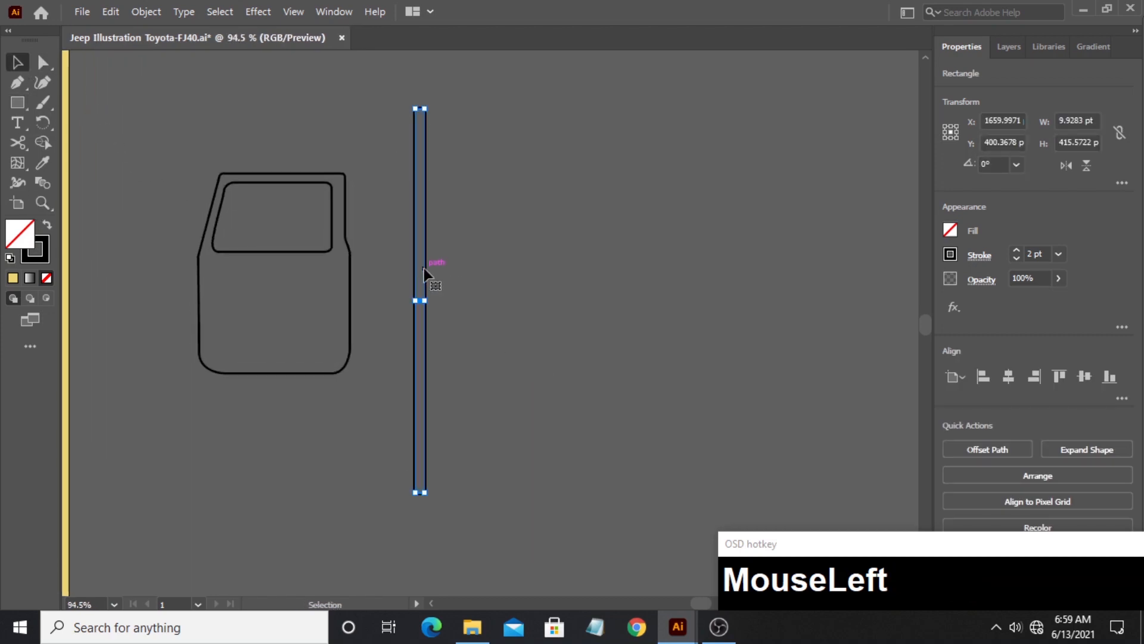
pyautogui.moveTo(424, 274); pyautogui.dragTo(460, 298)
# - Fill both upright rectangles with white and rotate them together to 315°
pyautogui.moveTo(416, 247); pyautogui.dragTo(473, 281)
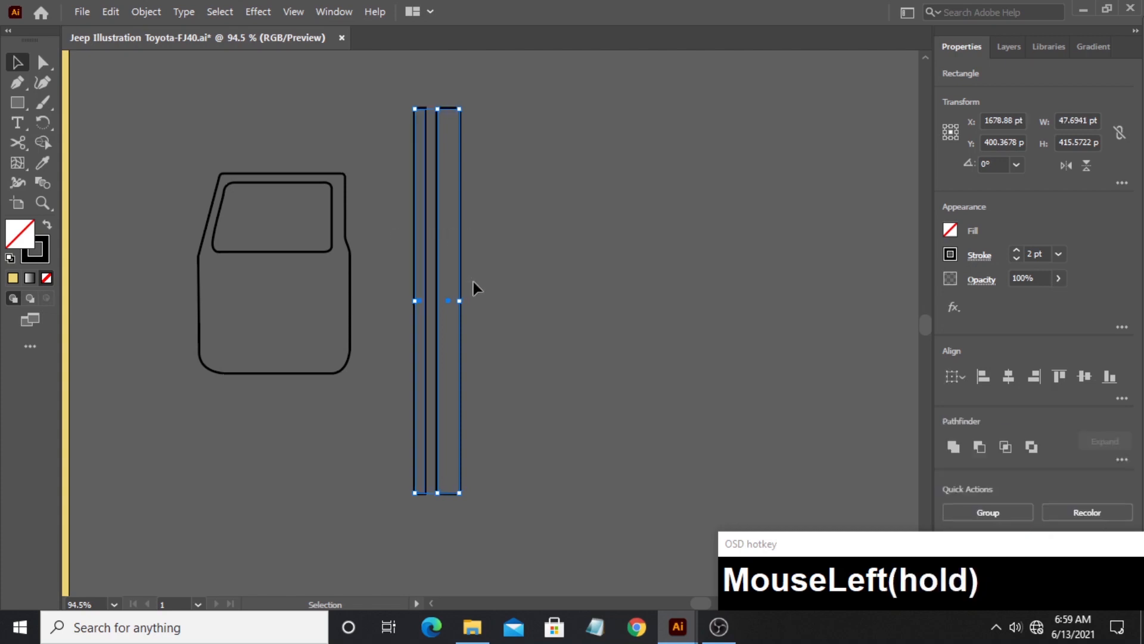
pyautogui.doubleClick(13, 231)
pyautogui.moveTo(365, 212); pyautogui.dragTo(345, 200)
pyautogui.click(734, 216)
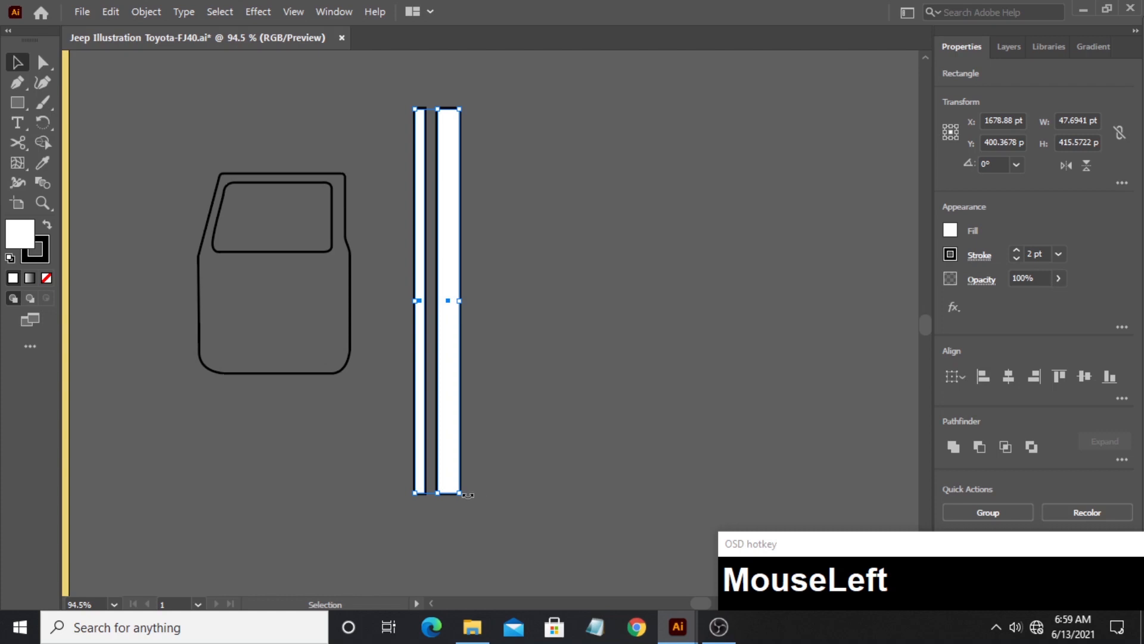
pyautogui.moveTo(468, 495); pyautogui.dragTo(340, 468)
# - Duplicate the slanted stripe pair across the door copy and trim it to the window opening with Shape Builder, removing the rest
pyautogui.moveTo(399, 335); pyautogui.dragTo(581, 274)
pyautogui.moveTo(207, 157); pyautogui.dragTo(317, 299)
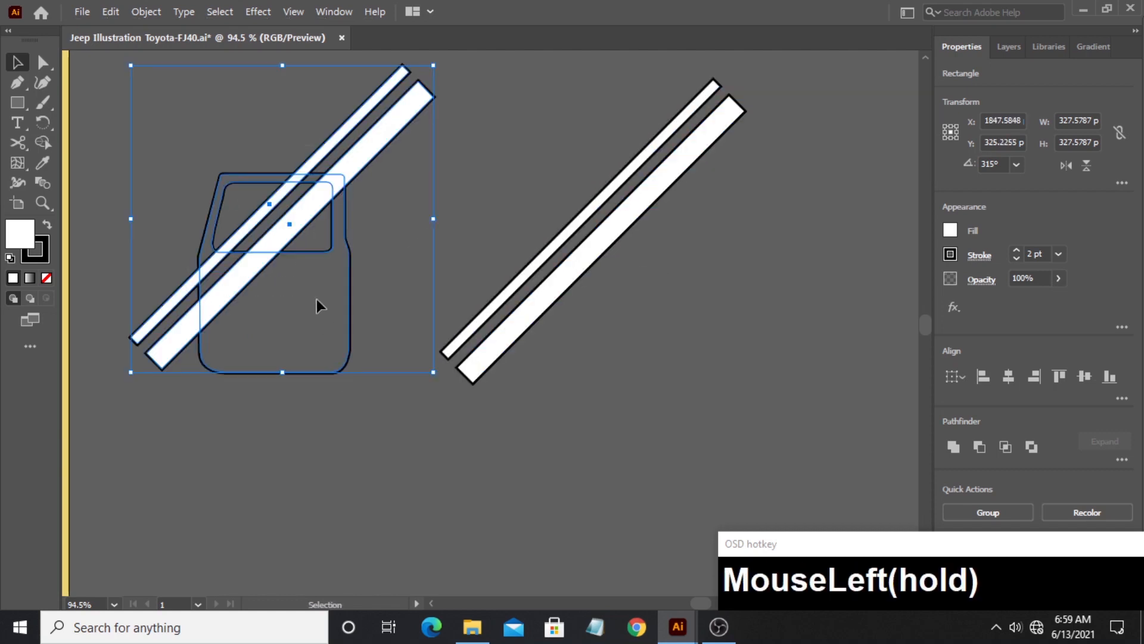
pyautogui.click(44, 146)
pyautogui.moveTo(238, 114)
pyautogui.mouseDown()
pyautogui.moveTo(365, 178)
pyautogui.moveTo(358, 223)
pyautogui.mouseUp()
pyautogui.moveTo(297, 292)
pyautogui.mouseDown()
pyautogui.moveTo(170, 262)
pyautogui.moveTo(212, 338)
pyautogui.moveTo(125, 260)
pyautogui.mouseUp()
# - Move the trimmed window stripes onto the jeep's front door window
pyautogui.moveTo(331, 203)
pyautogui.mouseDown()
pyautogui.moveTo(332, 178)
pyautogui.moveTo(143, 177)
pyautogui.moveTo(508, 246)
pyautogui.mouseUp()
pyautogui.click(44, 206)
pyautogui.press('space')
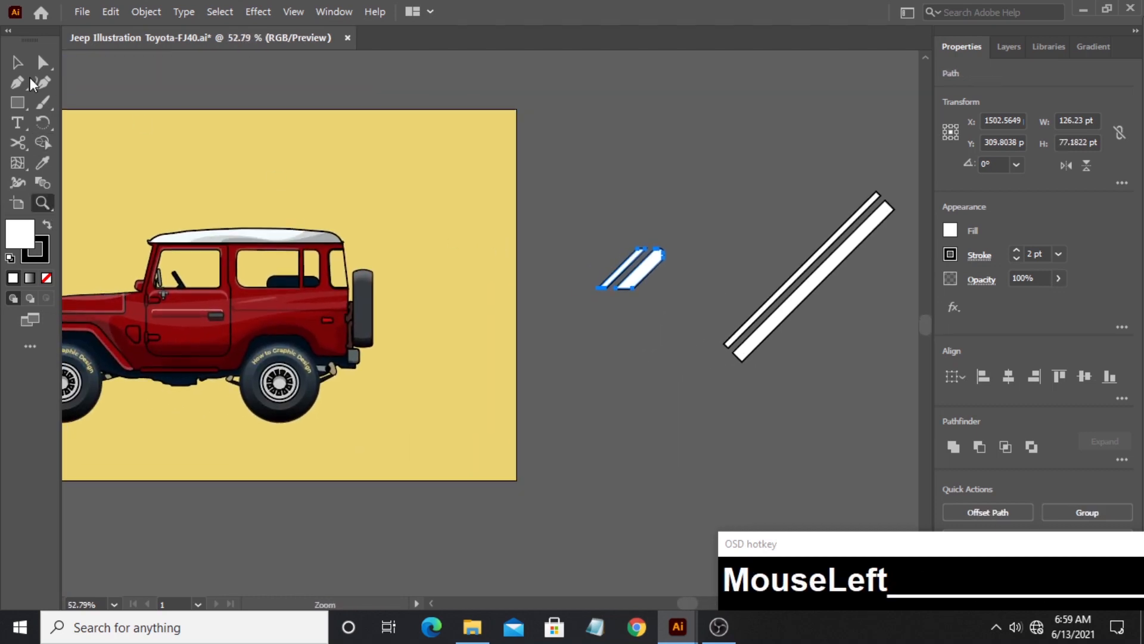
pyautogui.click(16, 63)
pyautogui.moveTo(637, 283); pyautogui.dragTo(200, 279)
pyautogui.click(42, 203)
pyautogui.moveTo(89, 264); pyautogui.dragTo(357, 298)
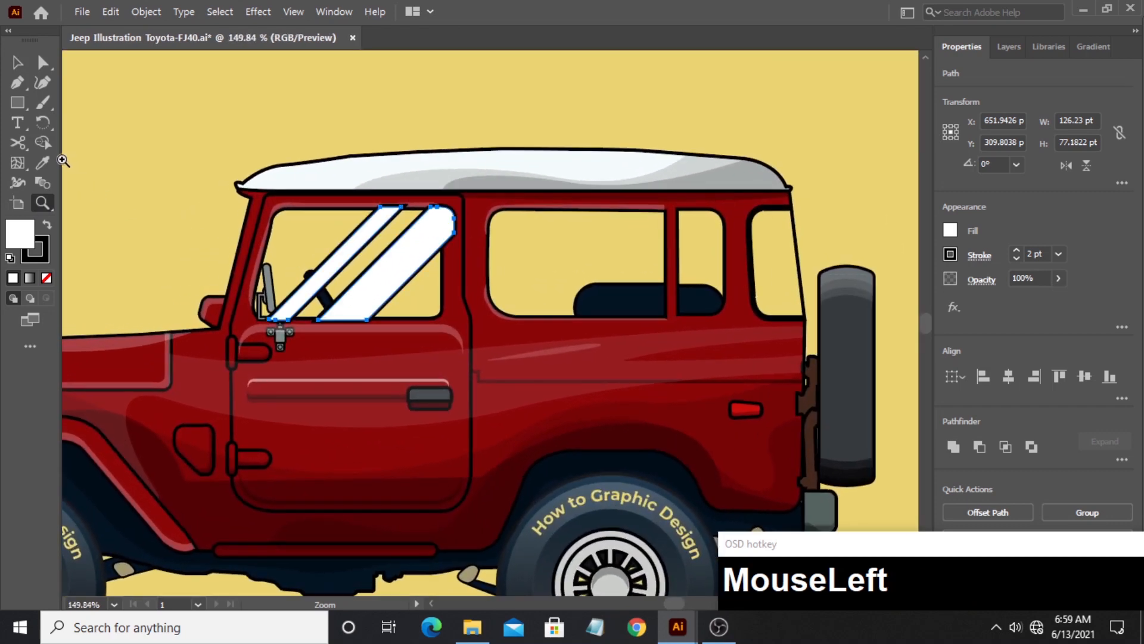
# - Give the front window stripes the hood highlight's white 24% opacity appearance and shift them to fit inside the window
pyautogui.click(42, 163)
pyautogui.click(110, 341)
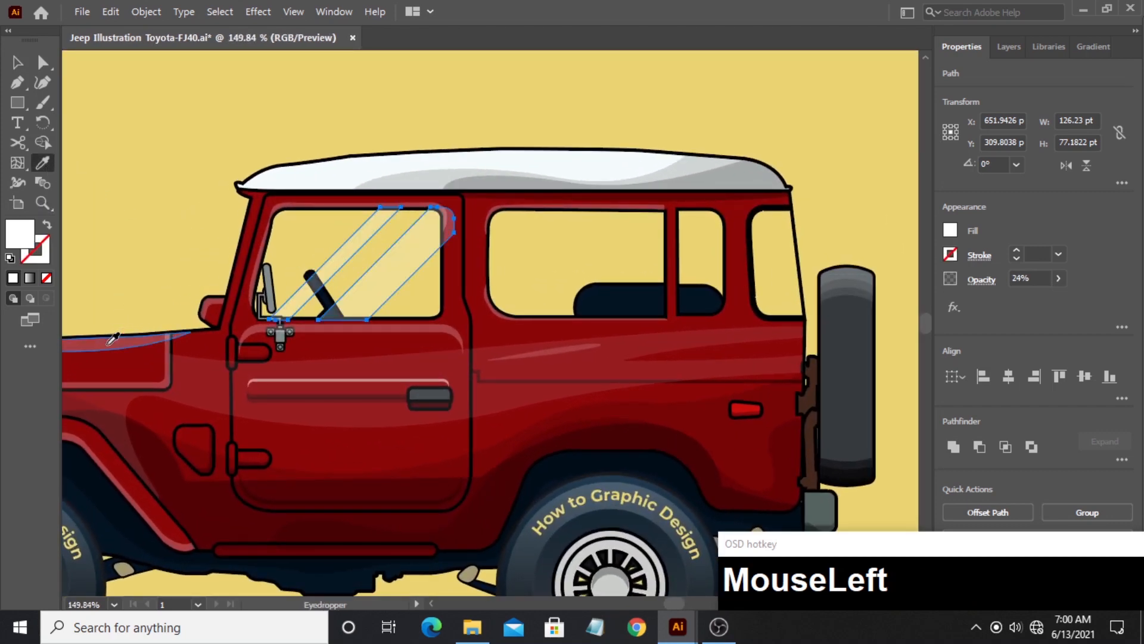
pyautogui.click(16, 62)
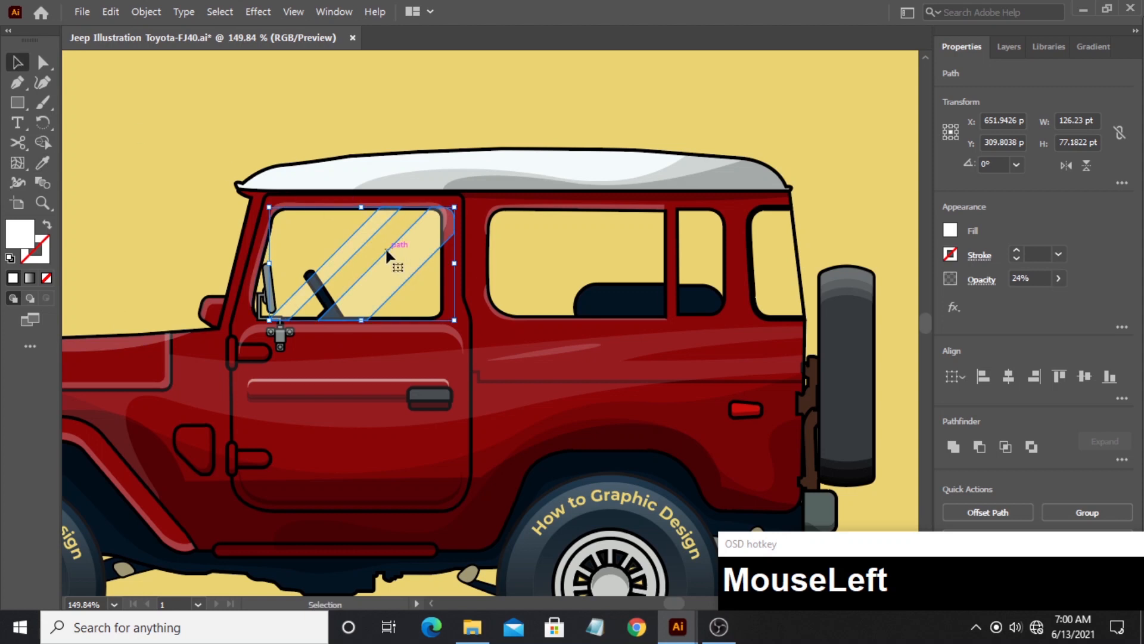
pyautogui.moveTo(386, 255); pyautogui.dragTo(374, 253)
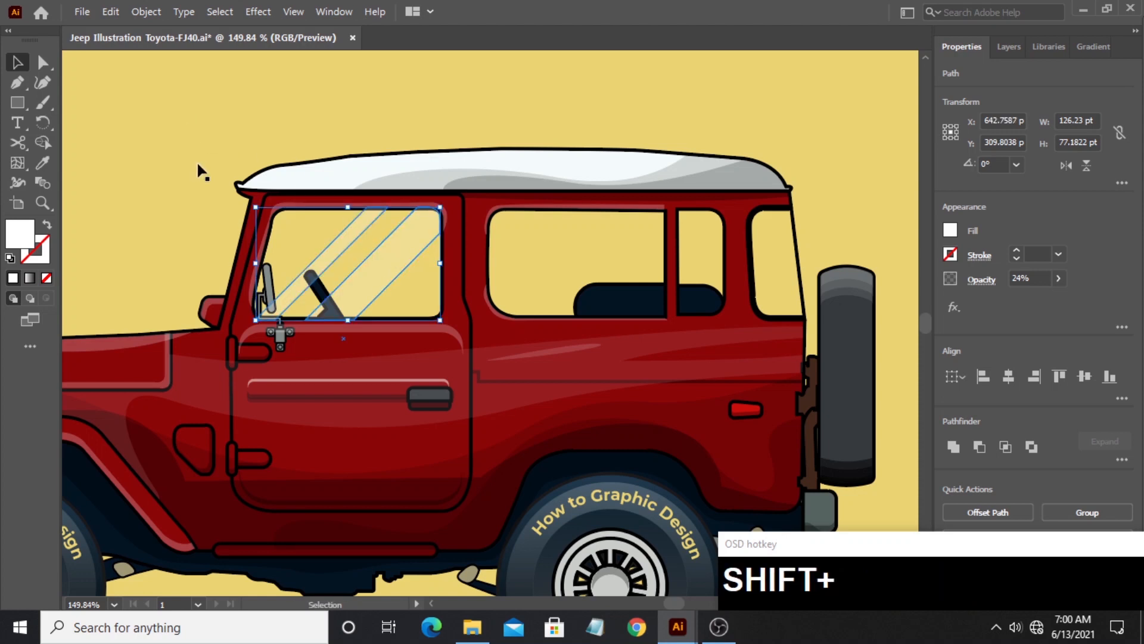
pyautogui.click(850, 232)
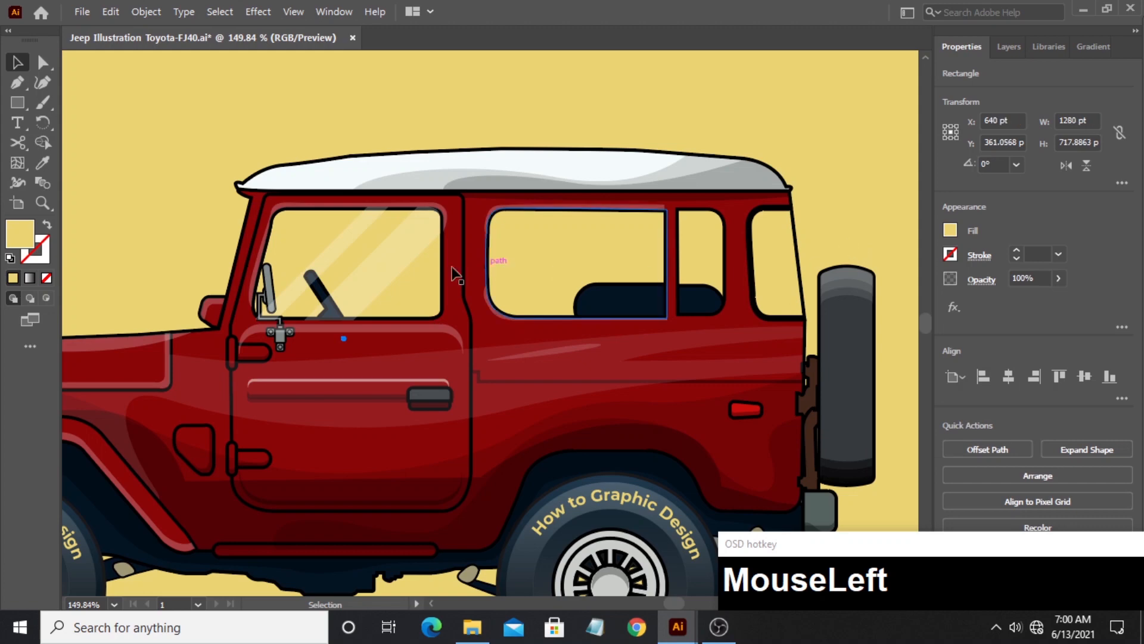
# - Copy the red body shape off the artboard so its rear windows lie beneath the spare white stripes
pyautogui.click(42, 203)
pyautogui.moveTo(803, 318); pyautogui.dragTo(582, 306)
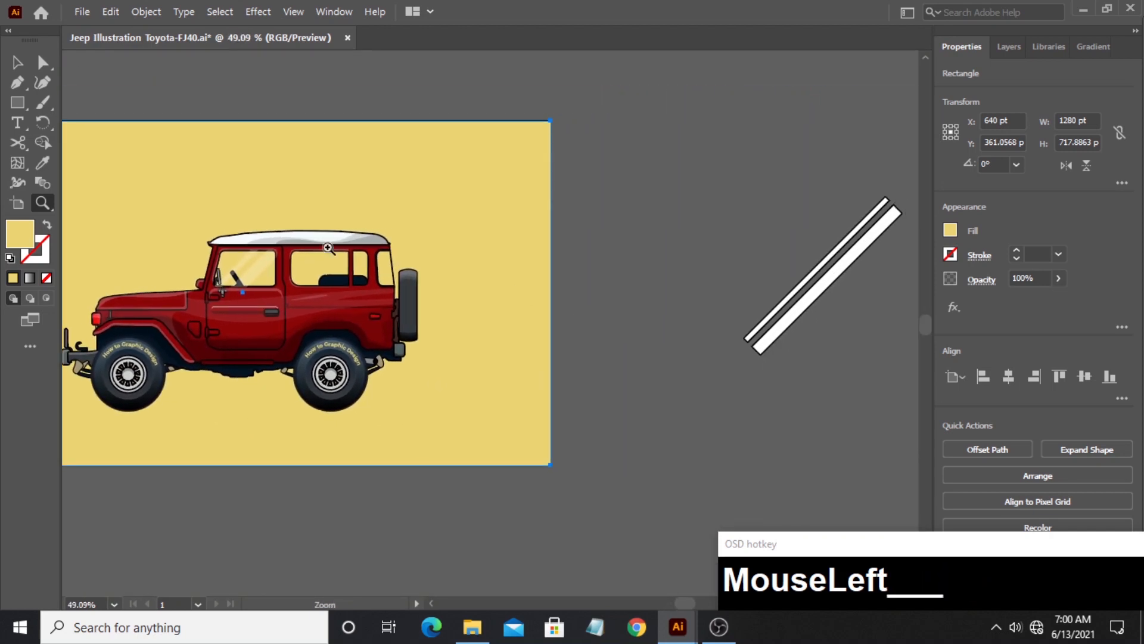
pyautogui.click(18, 62)
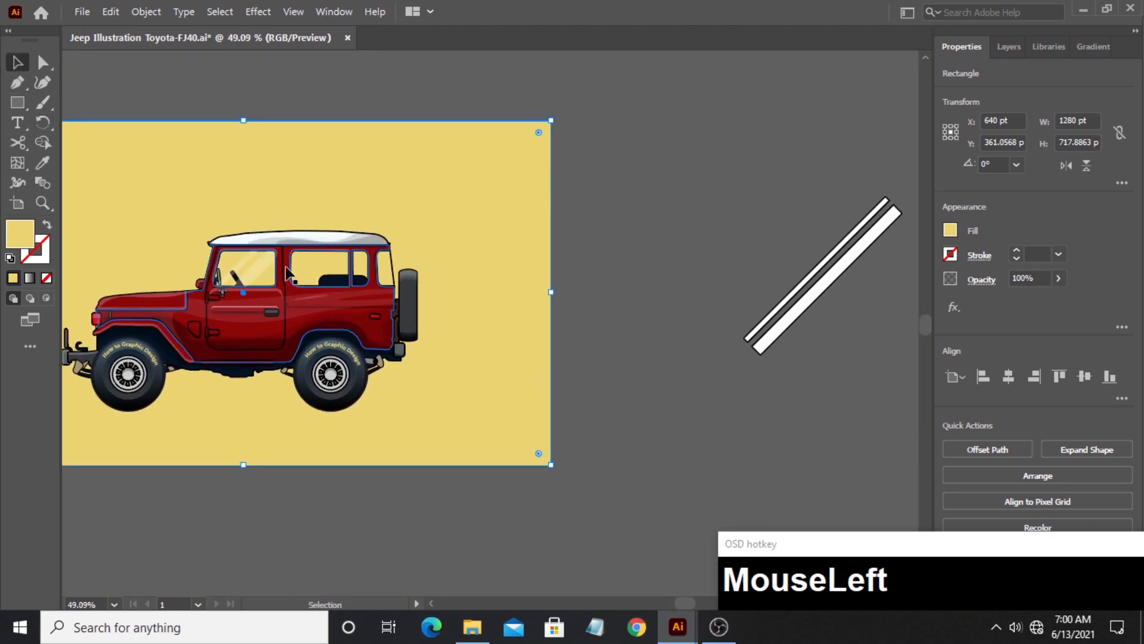
pyautogui.moveTo(286, 272); pyautogui.dragTo(790, 296)
pyautogui.moveTo(847, 439); pyautogui.dragTo(649, 432)
pyautogui.click(763, 328)
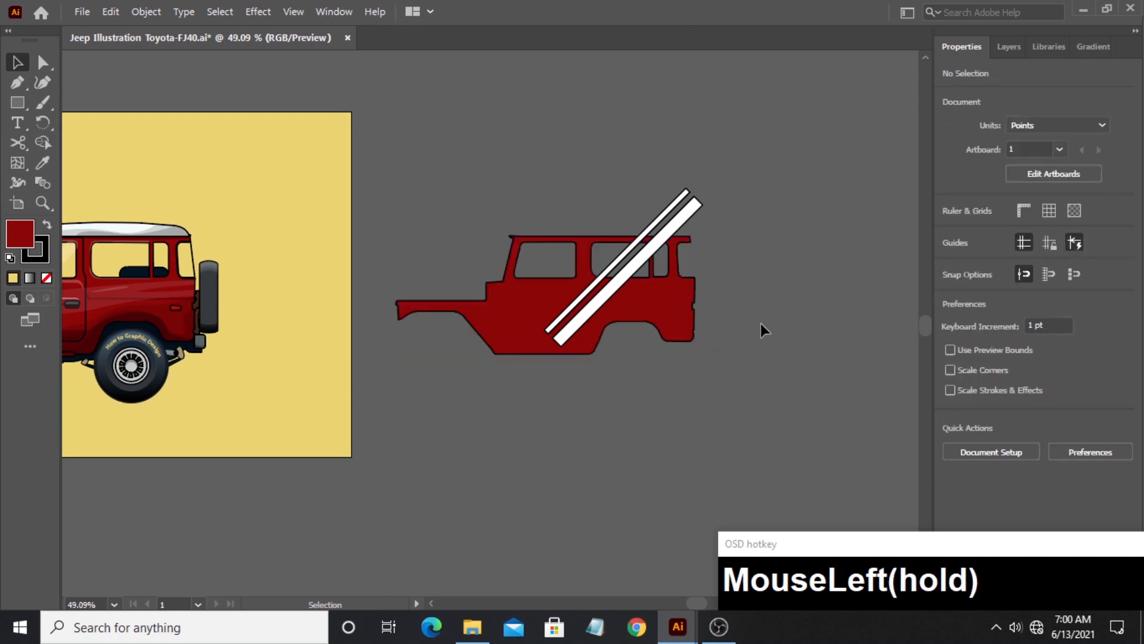
# - Duplicate the white stripe pair so that two pairs cross the rear window openings of the body copy
pyautogui.click(40, 208)
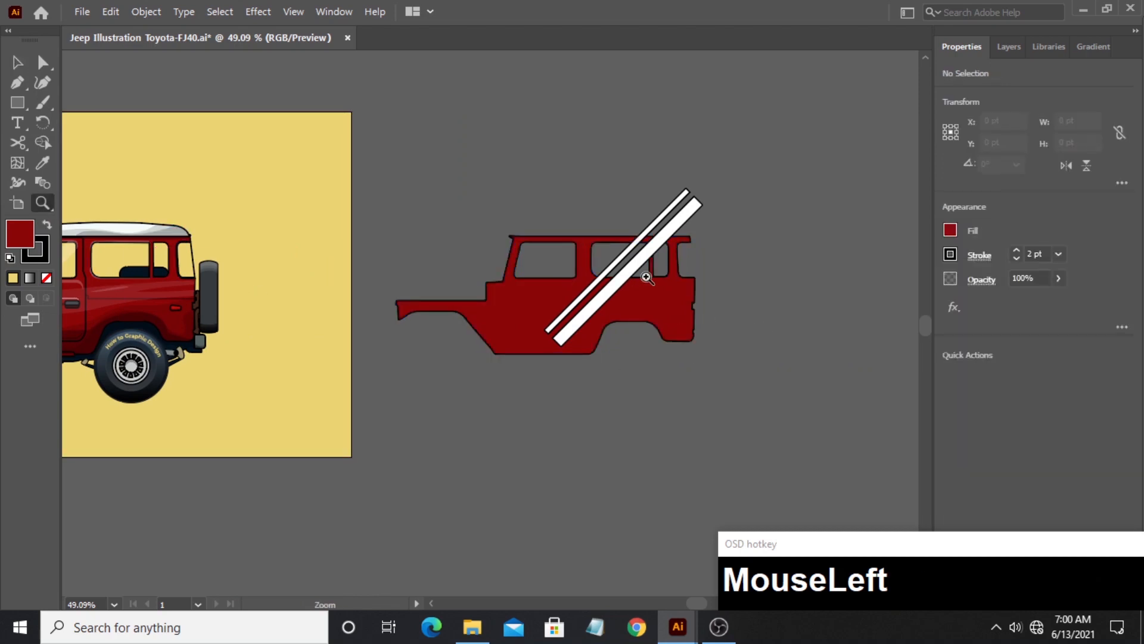
pyautogui.moveTo(644, 276); pyautogui.dragTo(809, 276)
pyautogui.moveTo(746, 290); pyautogui.dragTo(657, 301)
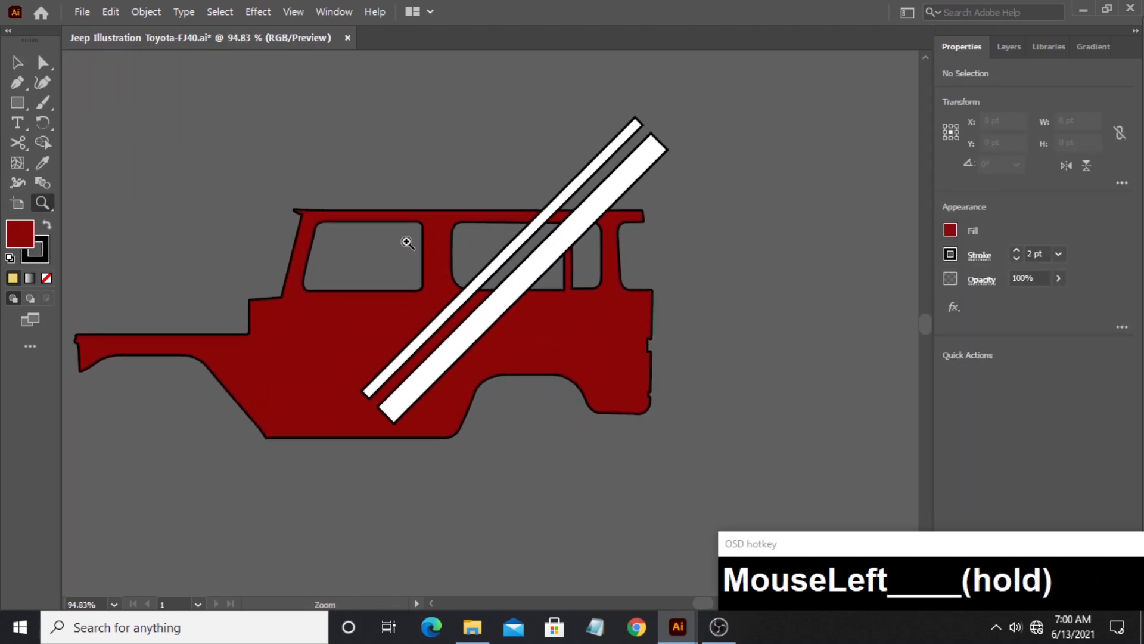
pyautogui.click(23, 62)
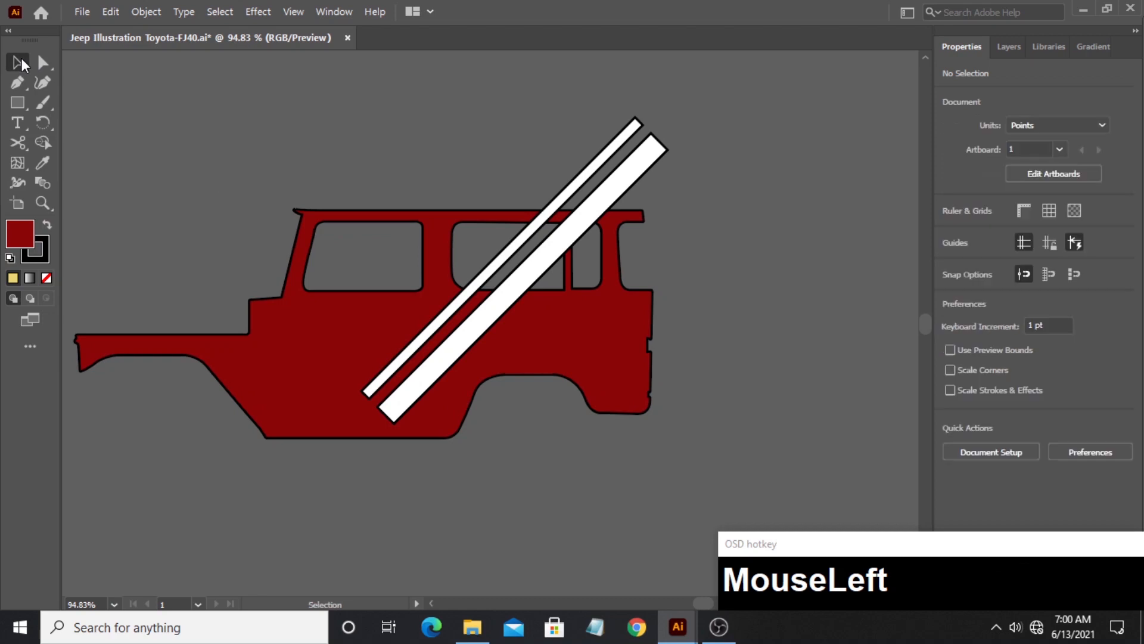
pyautogui.click(469, 329)
pyautogui.keyDown('shift'); pyautogui.click(450, 327); pyautogui.keyUp('shift')
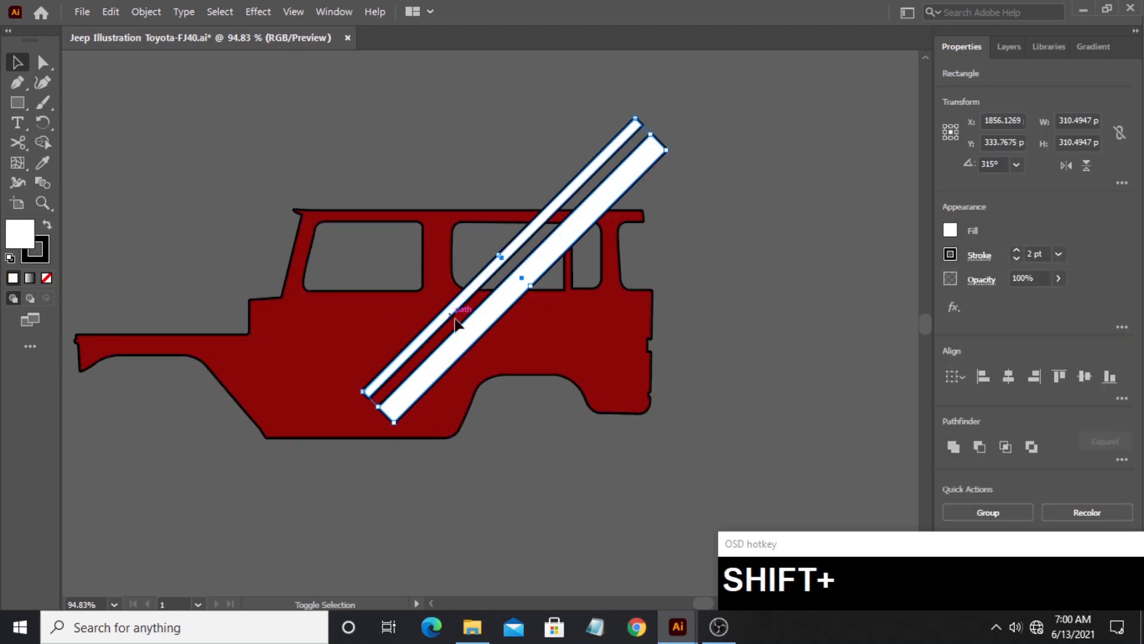
pyautogui.moveTo(469, 331); pyautogui.dragTo(559, 339)
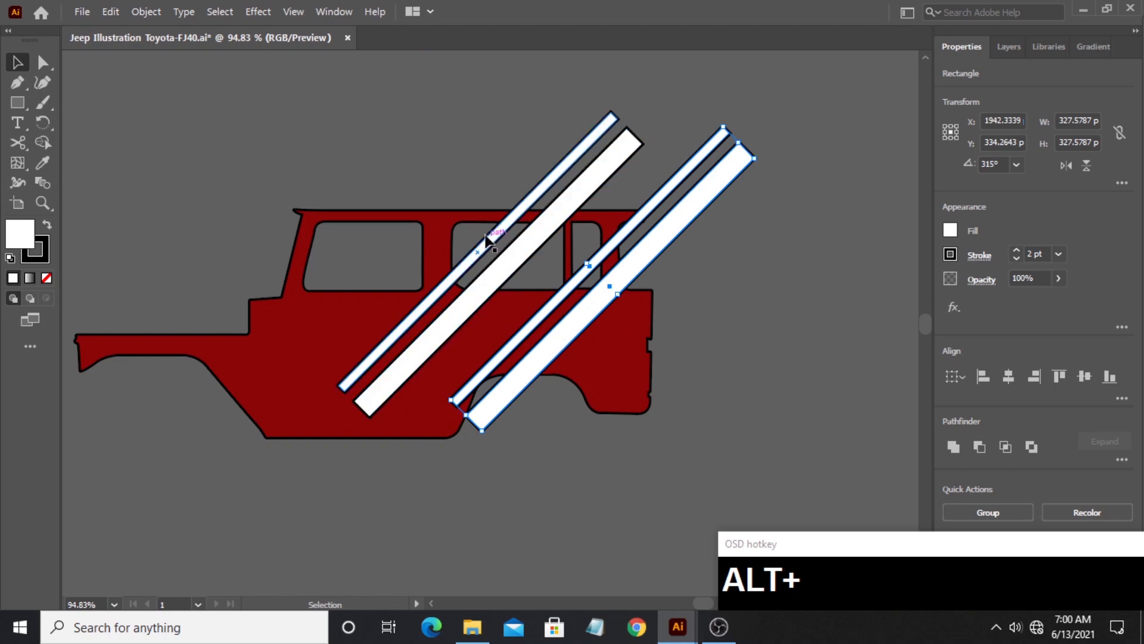
# - Trim the stripes to the rear window openings with Shape Builder, removing the body copy and all leftover pieces
pyautogui.moveTo(438, 159); pyautogui.dragTo(685, 338)
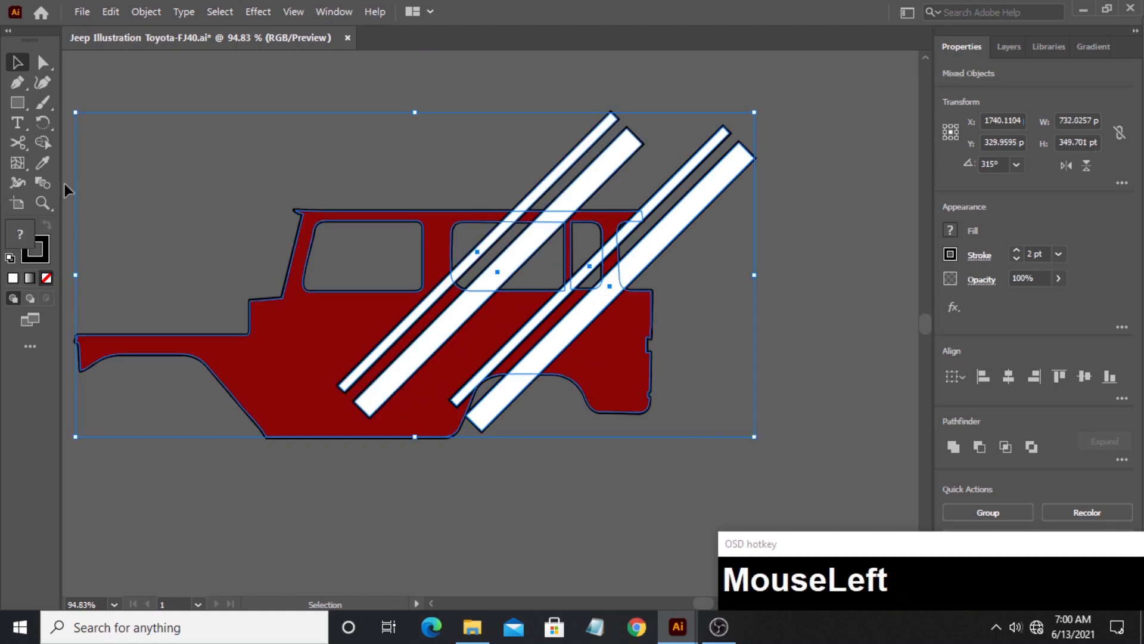
pyautogui.click(40, 143)
pyautogui.moveTo(357, 205)
pyautogui.mouseDown()
pyautogui.moveTo(356, 274)
pyautogui.moveTo(326, 318)
pyautogui.moveTo(339, 330)
pyautogui.moveTo(531, 338)
pyautogui.moveTo(593, 354)
pyautogui.moveTo(498, 389)
pyautogui.moveTo(606, 361)
pyautogui.mouseUp()
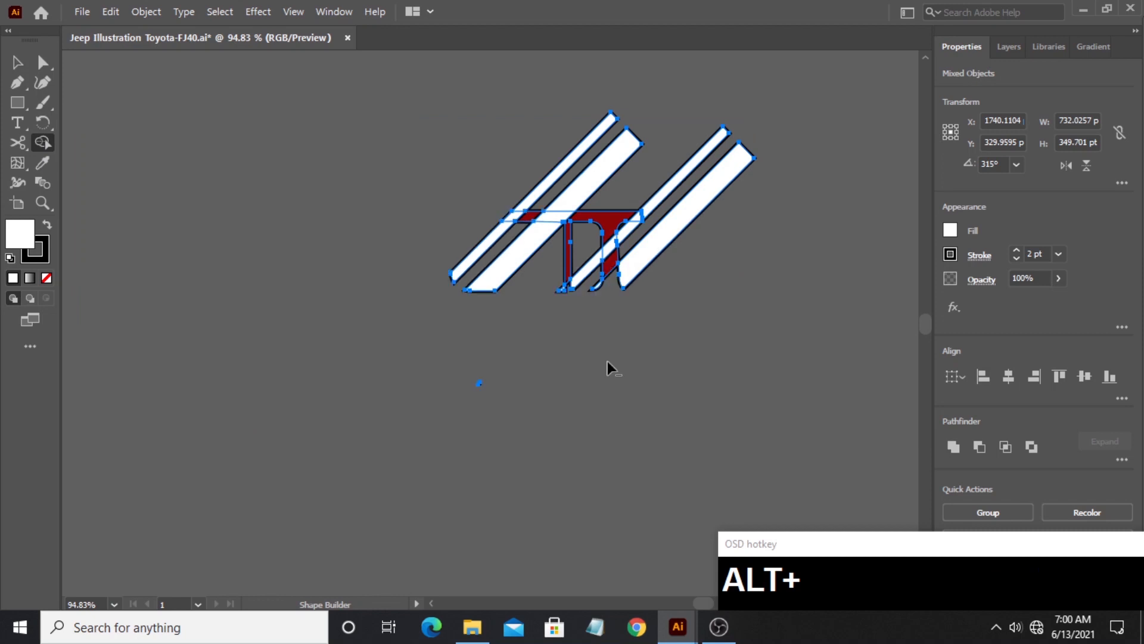
pyautogui.moveTo(736, 152)
pyautogui.mouseDown()
pyautogui.moveTo(685, 197)
pyautogui.moveTo(527, 130)
pyautogui.mouseUp()
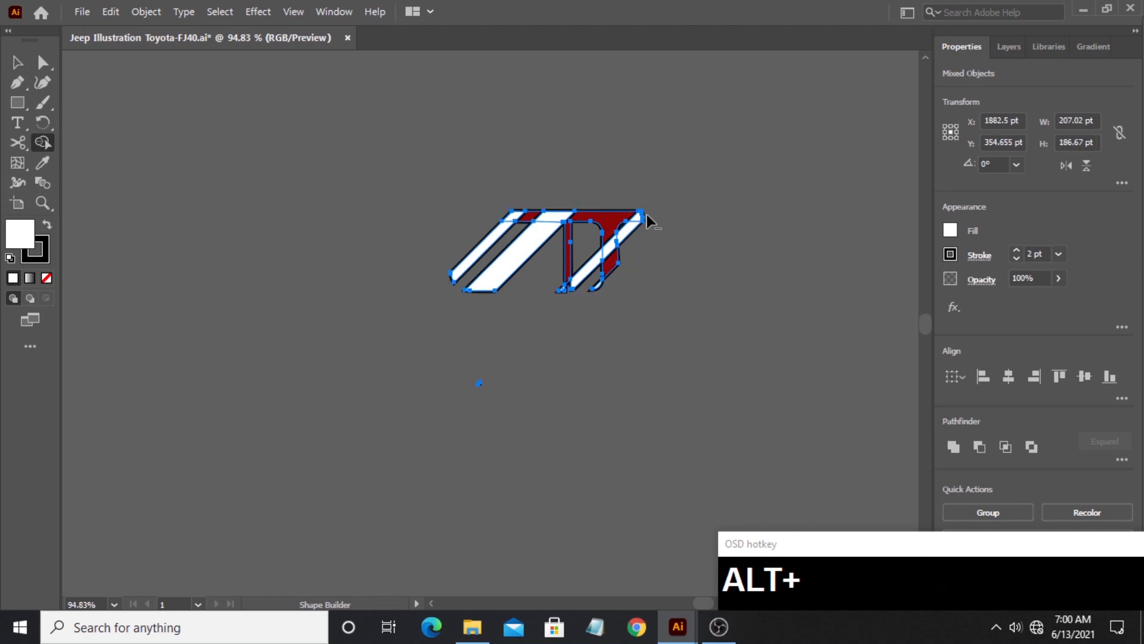
pyautogui.moveTo(653, 217); pyautogui.dragTo(518, 204)
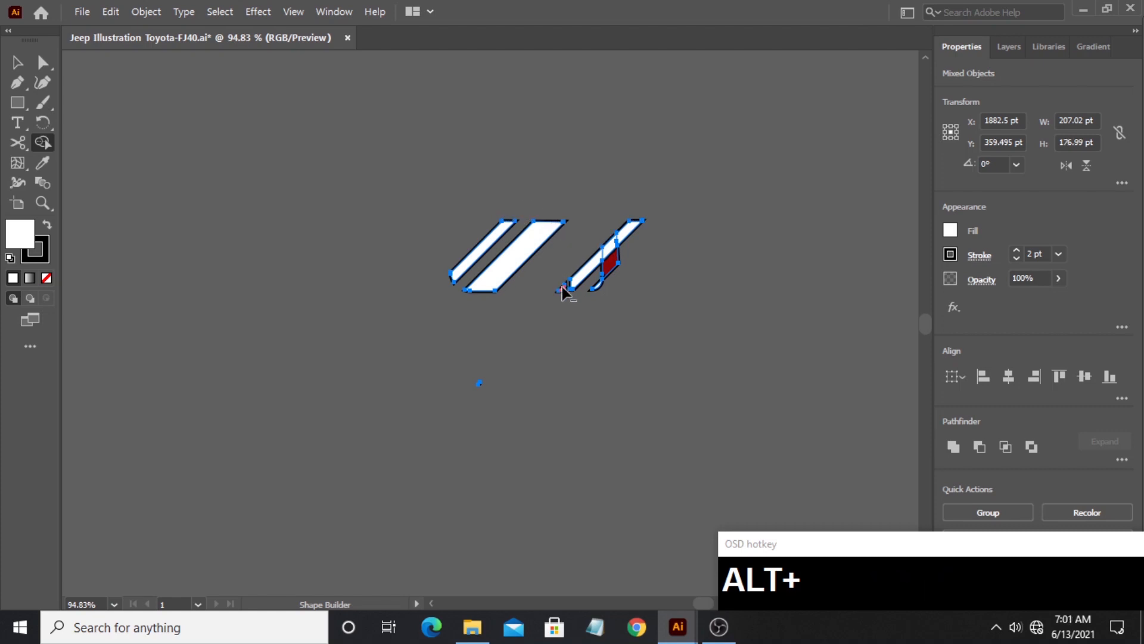
pyautogui.moveTo(610, 268); pyautogui.dragTo(607, 238)
pyautogui.keyDown('alt'); pyautogui.click(482, 381); pyautogui.keyUp('alt')
pyautogui.keyDown('alt'); pyautogui.click(479, 383); pyautogui.keyUp('alt')
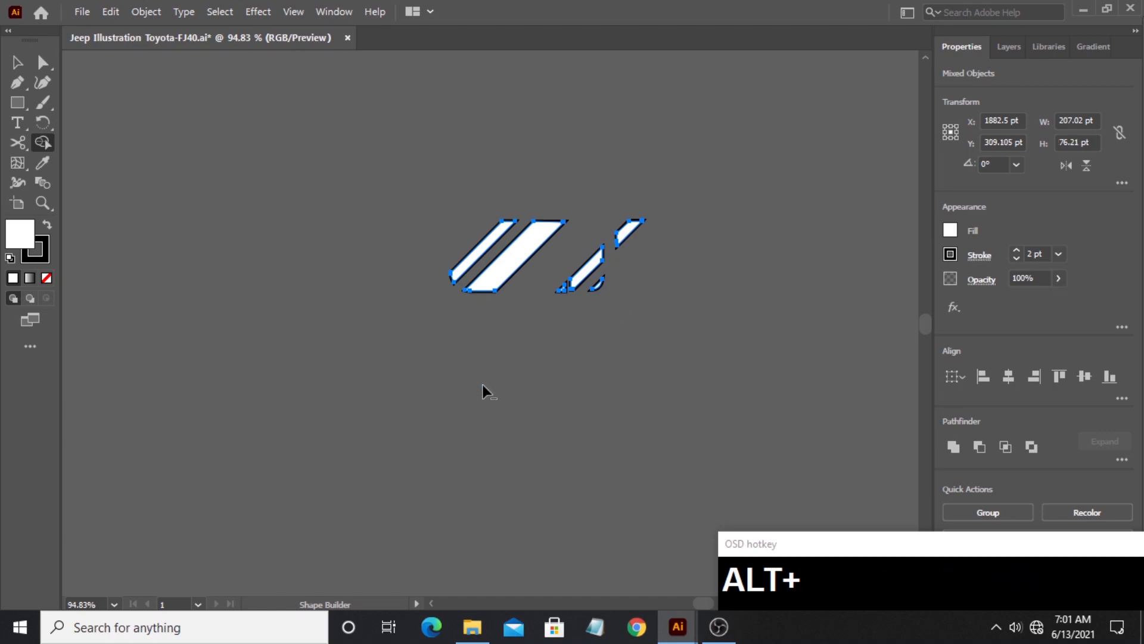
pyautogui.keyDown('alt'); pyautogui.click(561, 291); pyautogui.keyUp('alt')
# - Move the trimmed rear window stripes onto the artboard, just behind the spare tire
pyautogui.click(43, 203)
pyautogui.moveTo(506, 256); pyautogui.dragTo(370, 239)
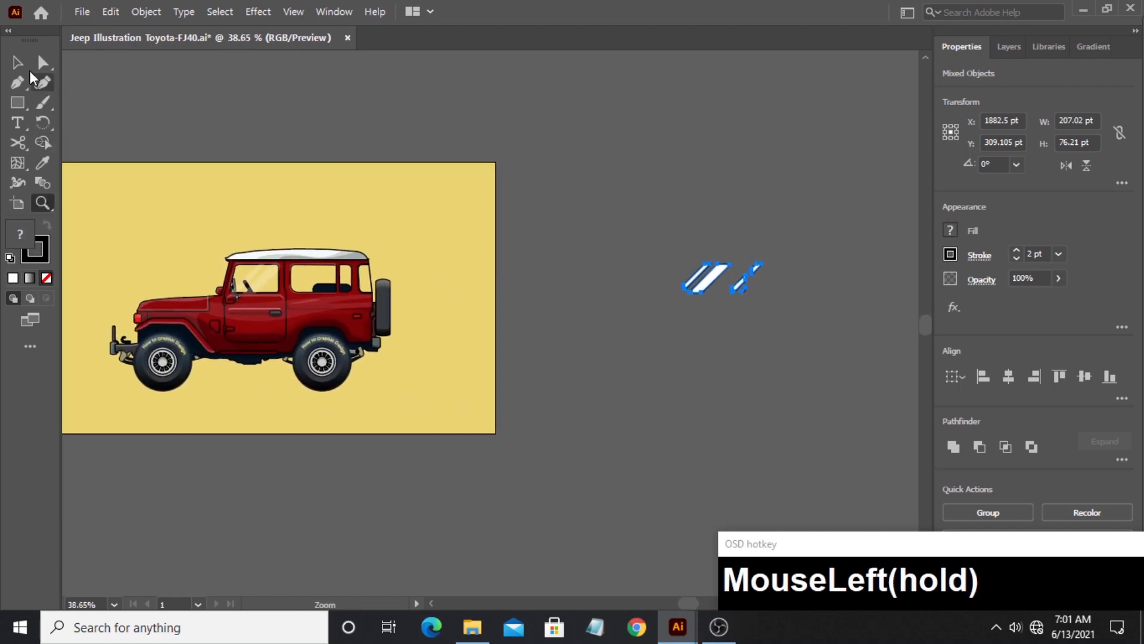
pyautogui.click(18, 63)
pyautogui.moveTo(706, 281); pyautogui.dragTo(426, 280)
# - Copy the front window reflection's white 24% opacity appearance onto the rear window stripes
pyautogui.click(47, 201)
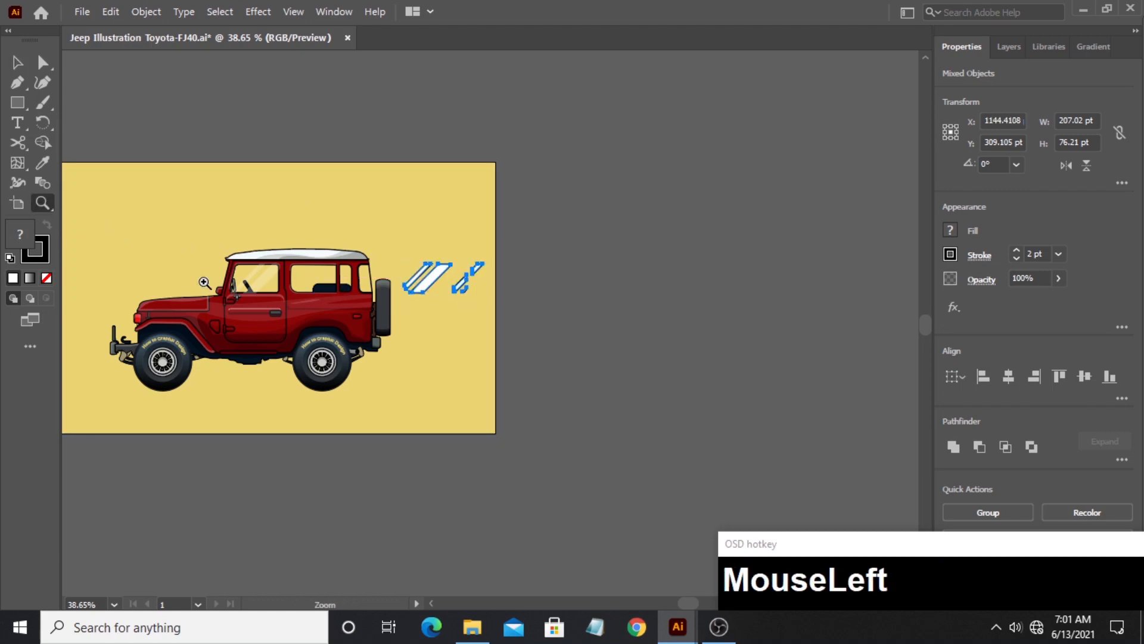
pyautogui.moveTo(205, 283); pyautogui.dragTo(561, 320)
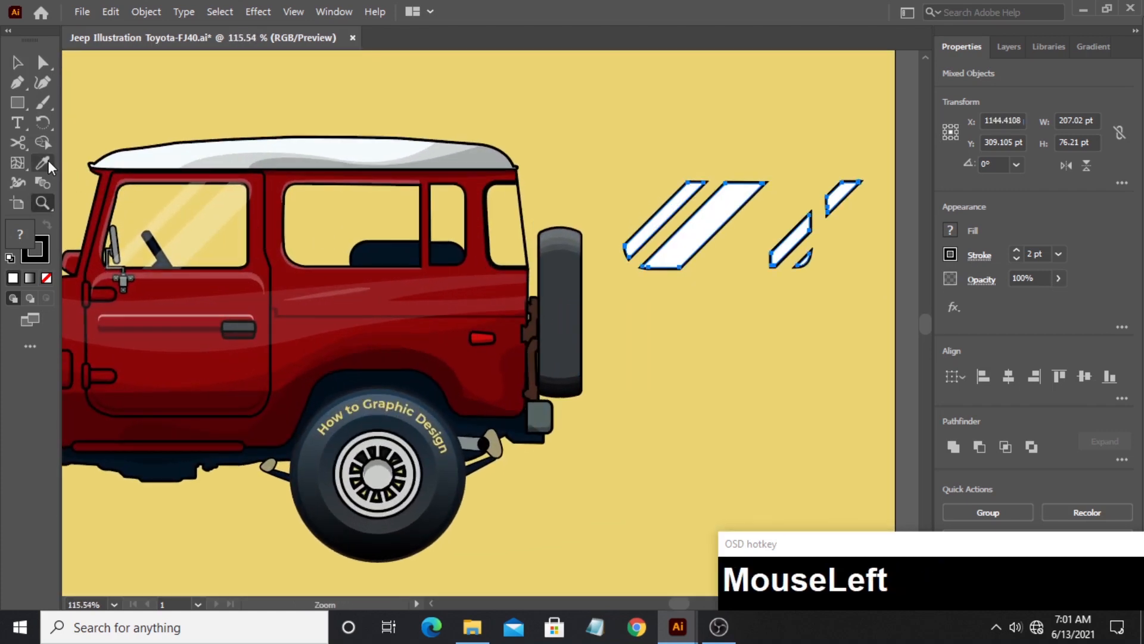
pyautogui.click(50, 166)
pyautogui.click(207, 231)
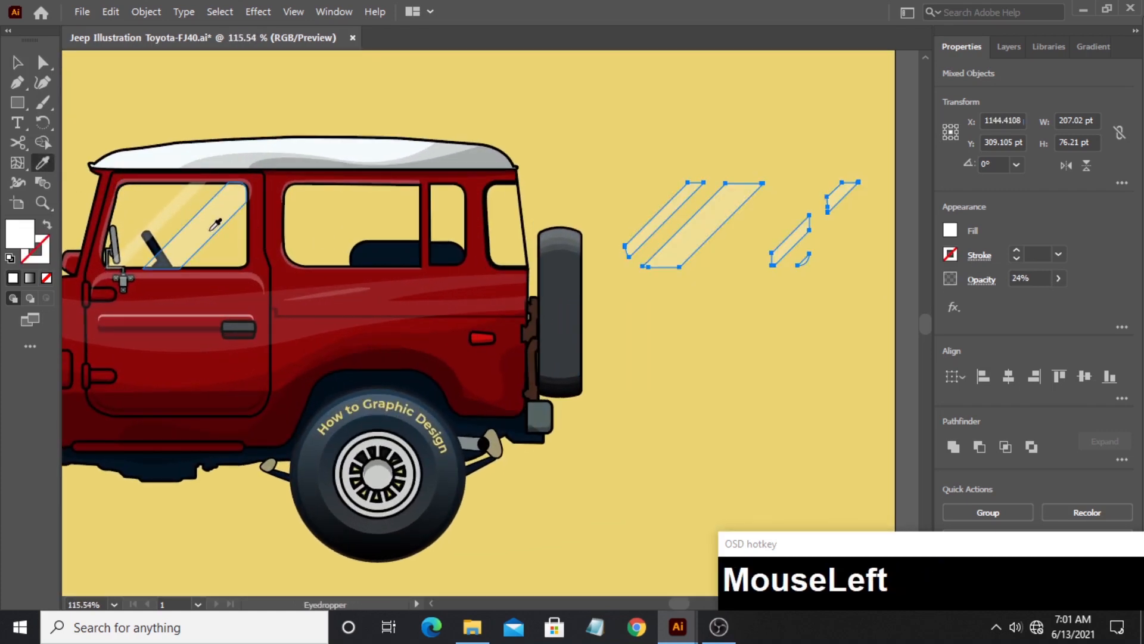
# - Place the translucent stripes over the jeep's rear side windows and nudge them 1 pt toward the front
pyautogui.click(21, 66)
pyautogui.moveTo(691, 245); pyautogui.dragTo(350, 218)
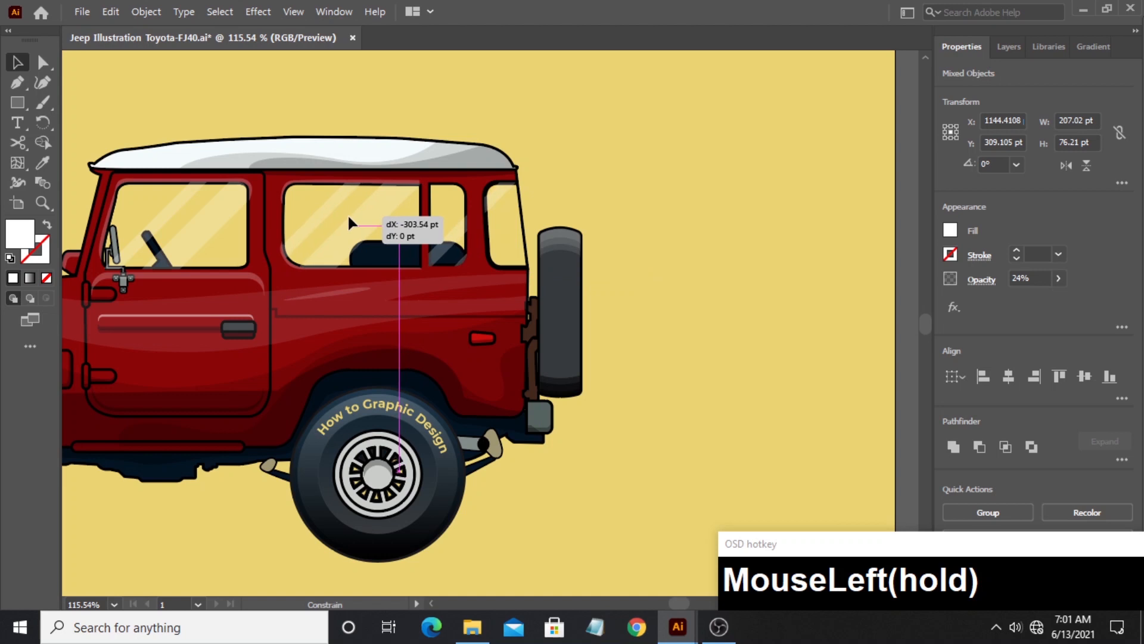
pyautogui.moveTo(349, 217); pyautogui.dragTo(351, 217)
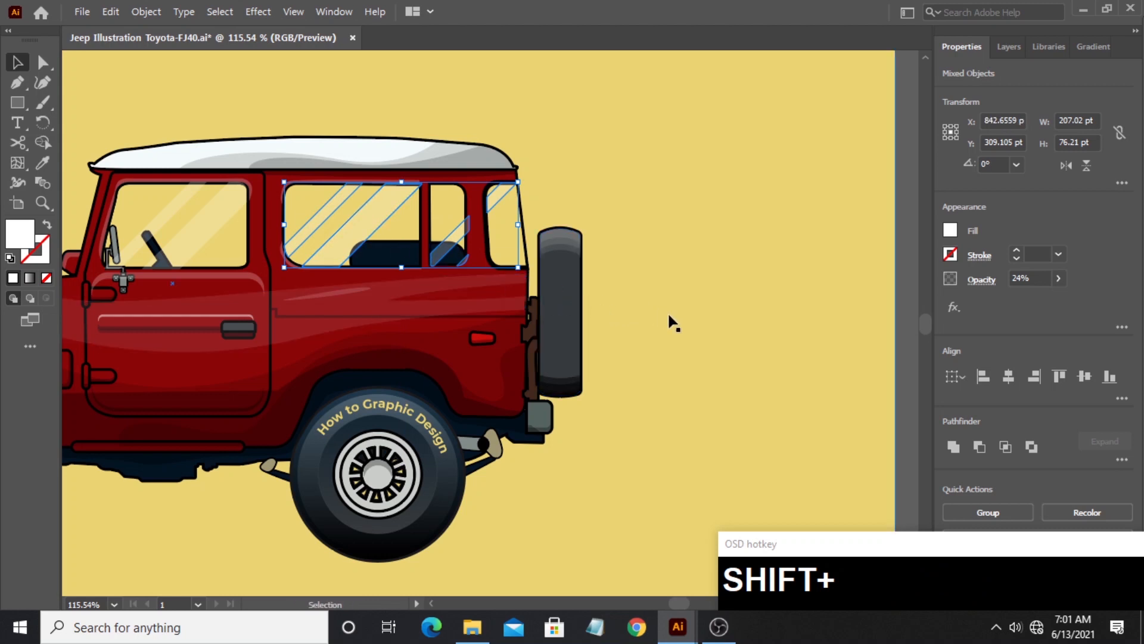
pyautogui.press('Left')
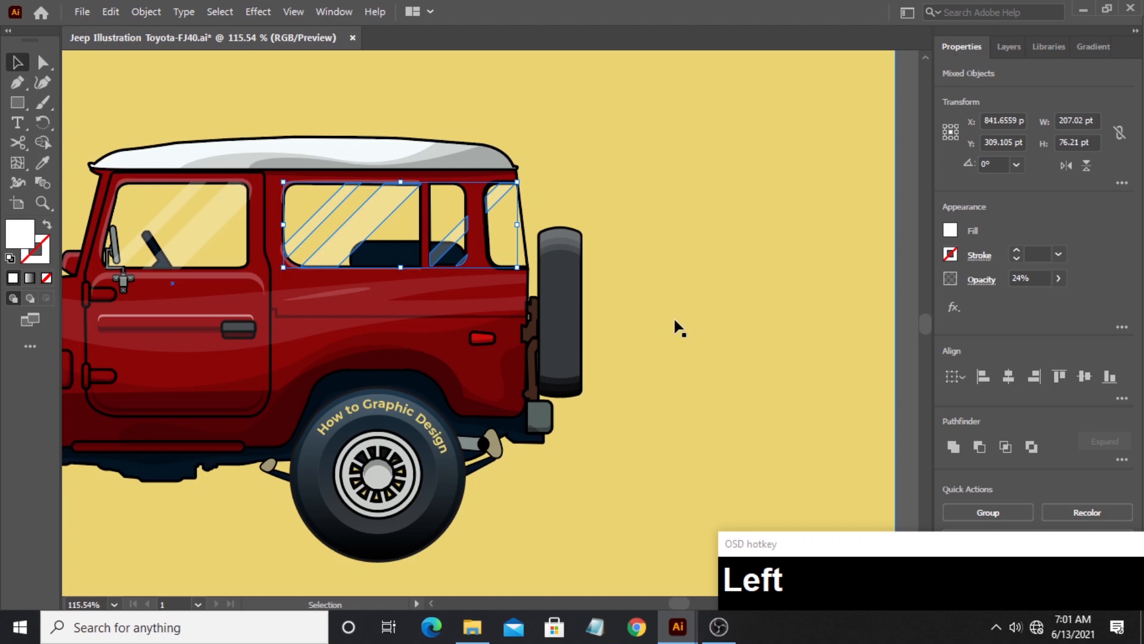
# - Nudge the rear window reflections 1 pt toward the jeep's front and 1 pt back, and deselect them
pyautogui.press('Left')
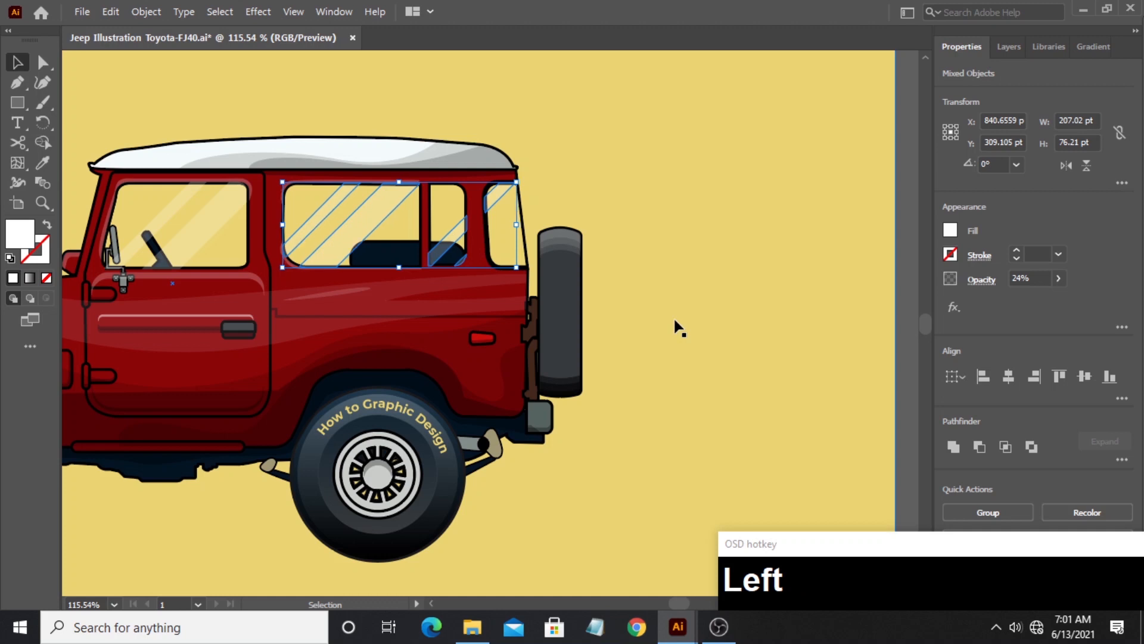
pyautogui.press('Right')
pyautogui.click(719, 301)
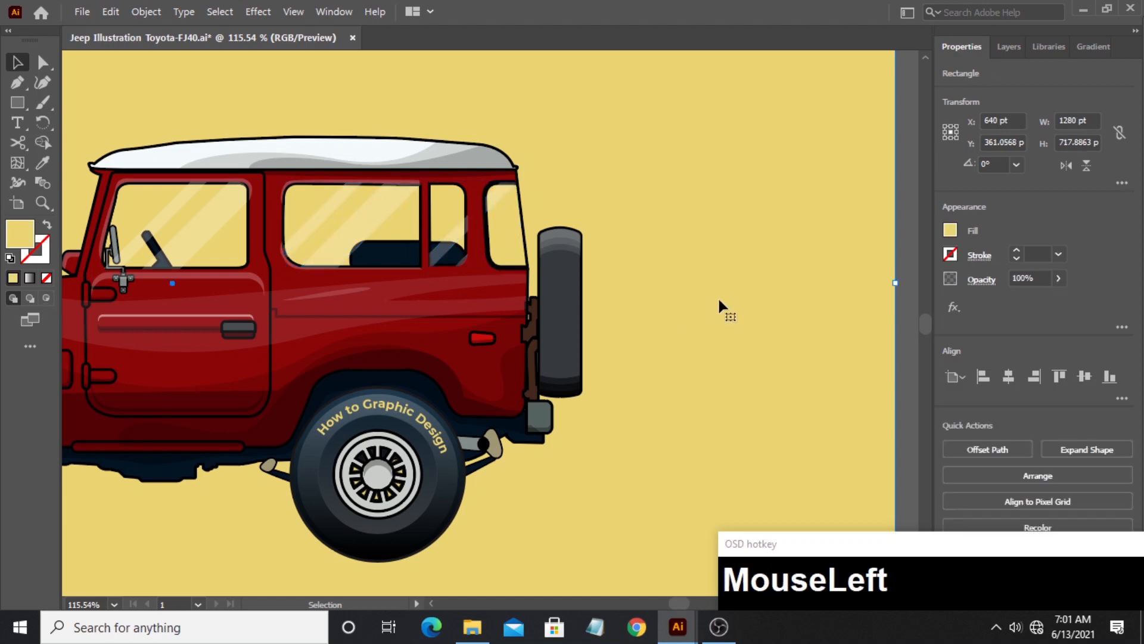
# - Review the whole jeep illustration with its window reflections on the full artboard, with nothing selected
pyautogui.click(42, 202)
pyautogui.keyDown('alt'); pyautogui.click(410, 277); pyautogui.keyUp('alt')
pyautogui.moveTo(314, 280); pyautogui.dragTo(543, 301)
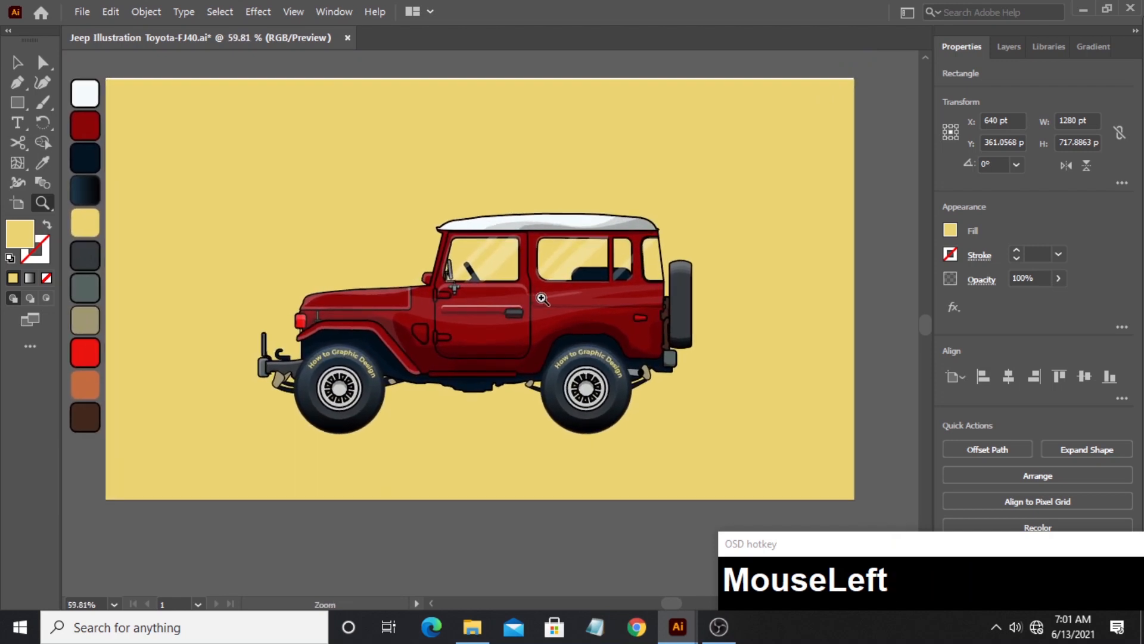
pyautogui.click(18, 62)
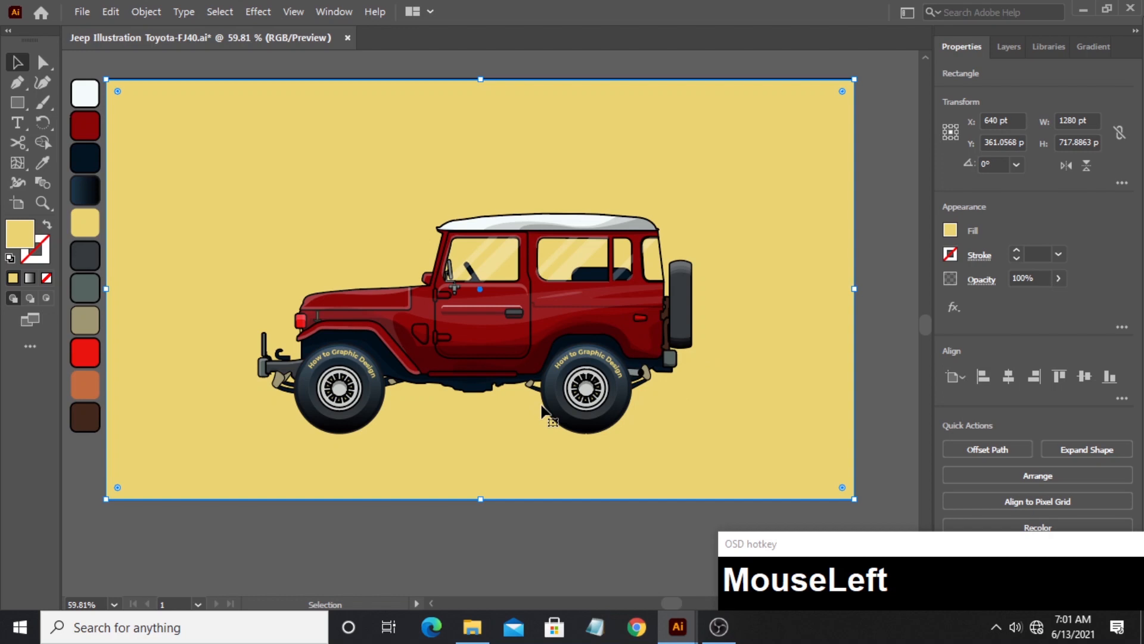
pyautogui.click(316, 75)
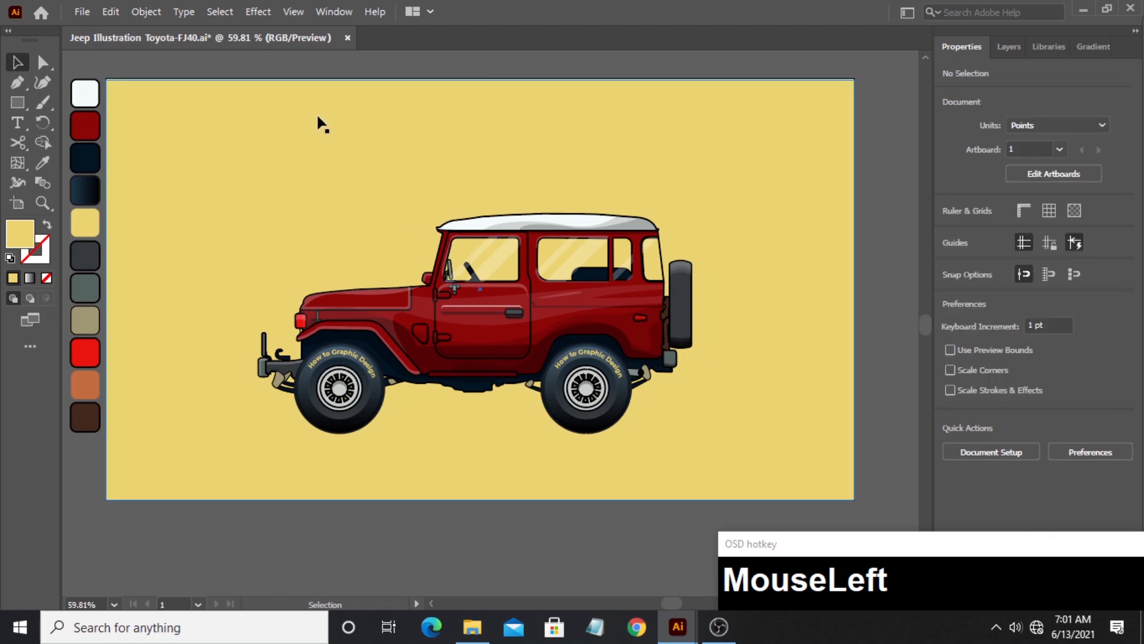
pyautogui.click(40, 203)
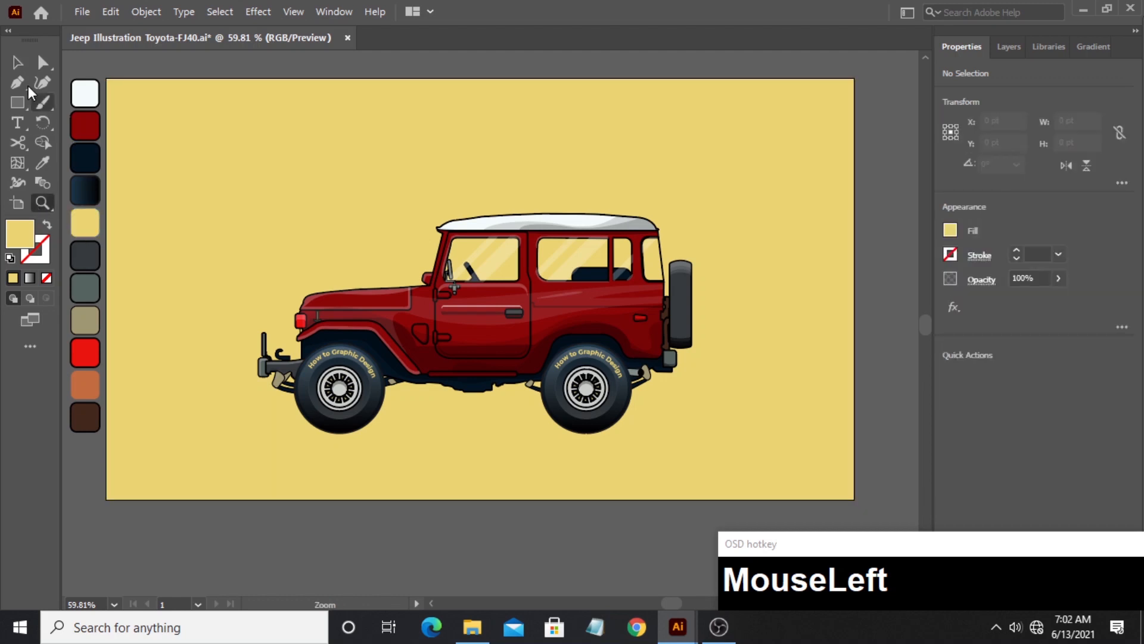
pyautogui.click(16, 62)
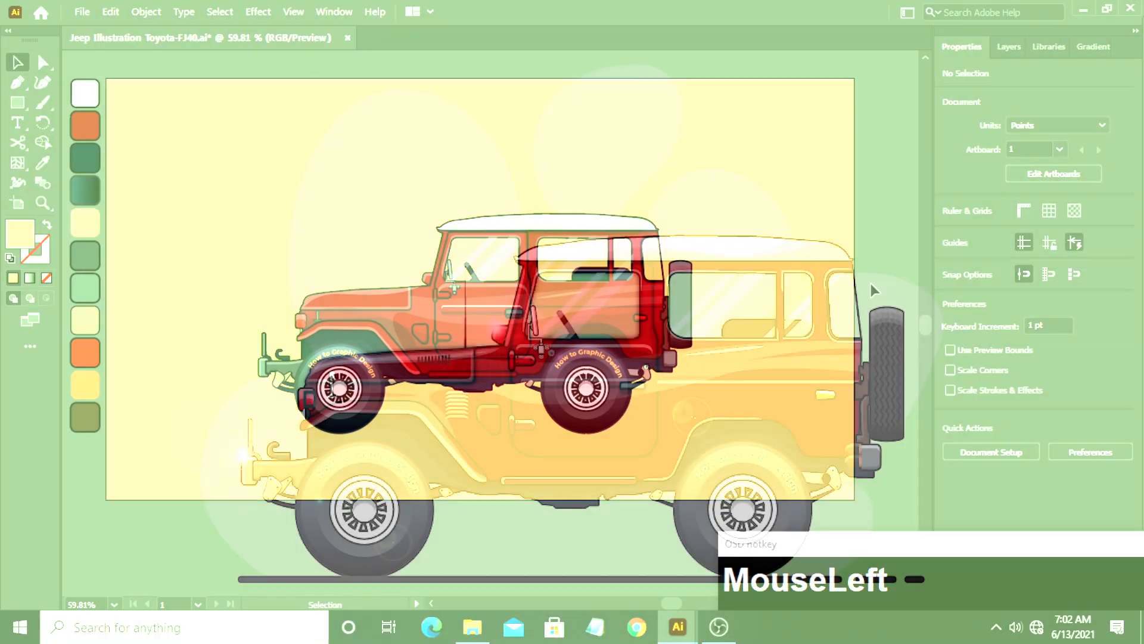